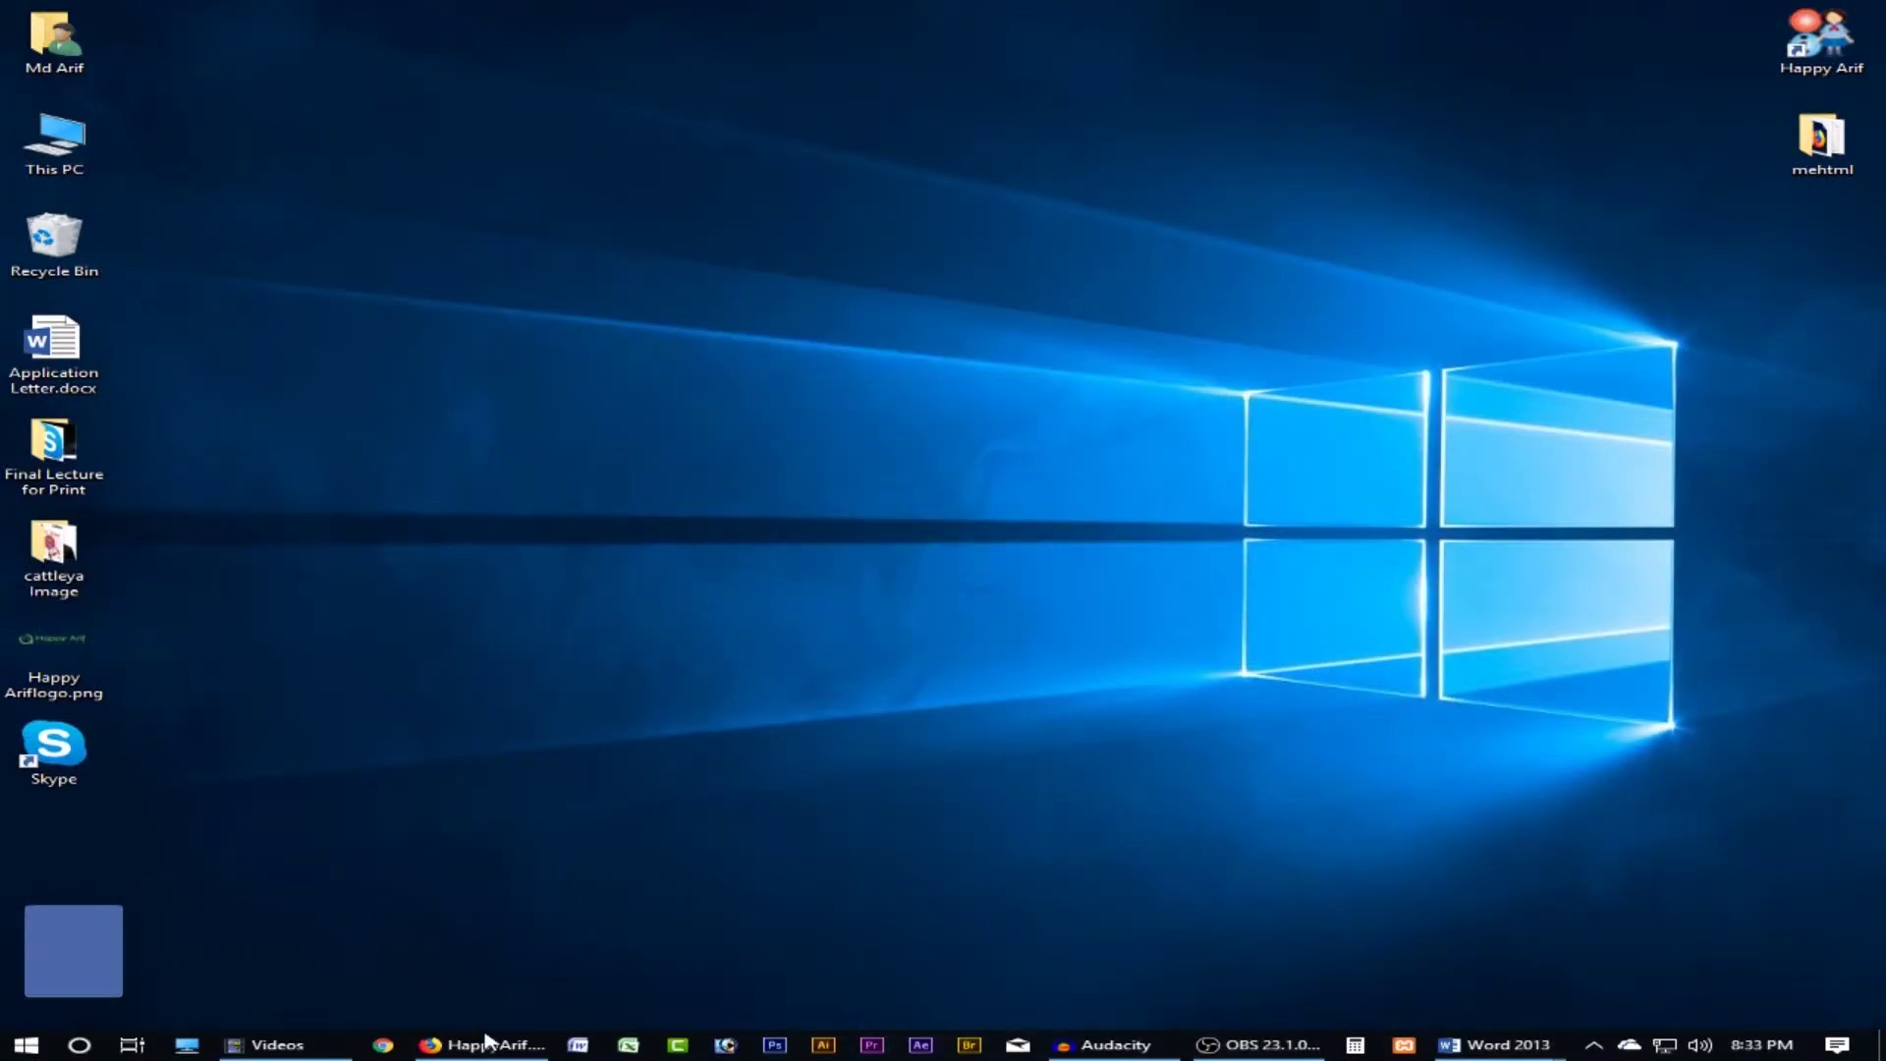
- Bring the HappyArif website in Firefox to the front
{"action": "left_click", "coordinate": [488, 1046]}
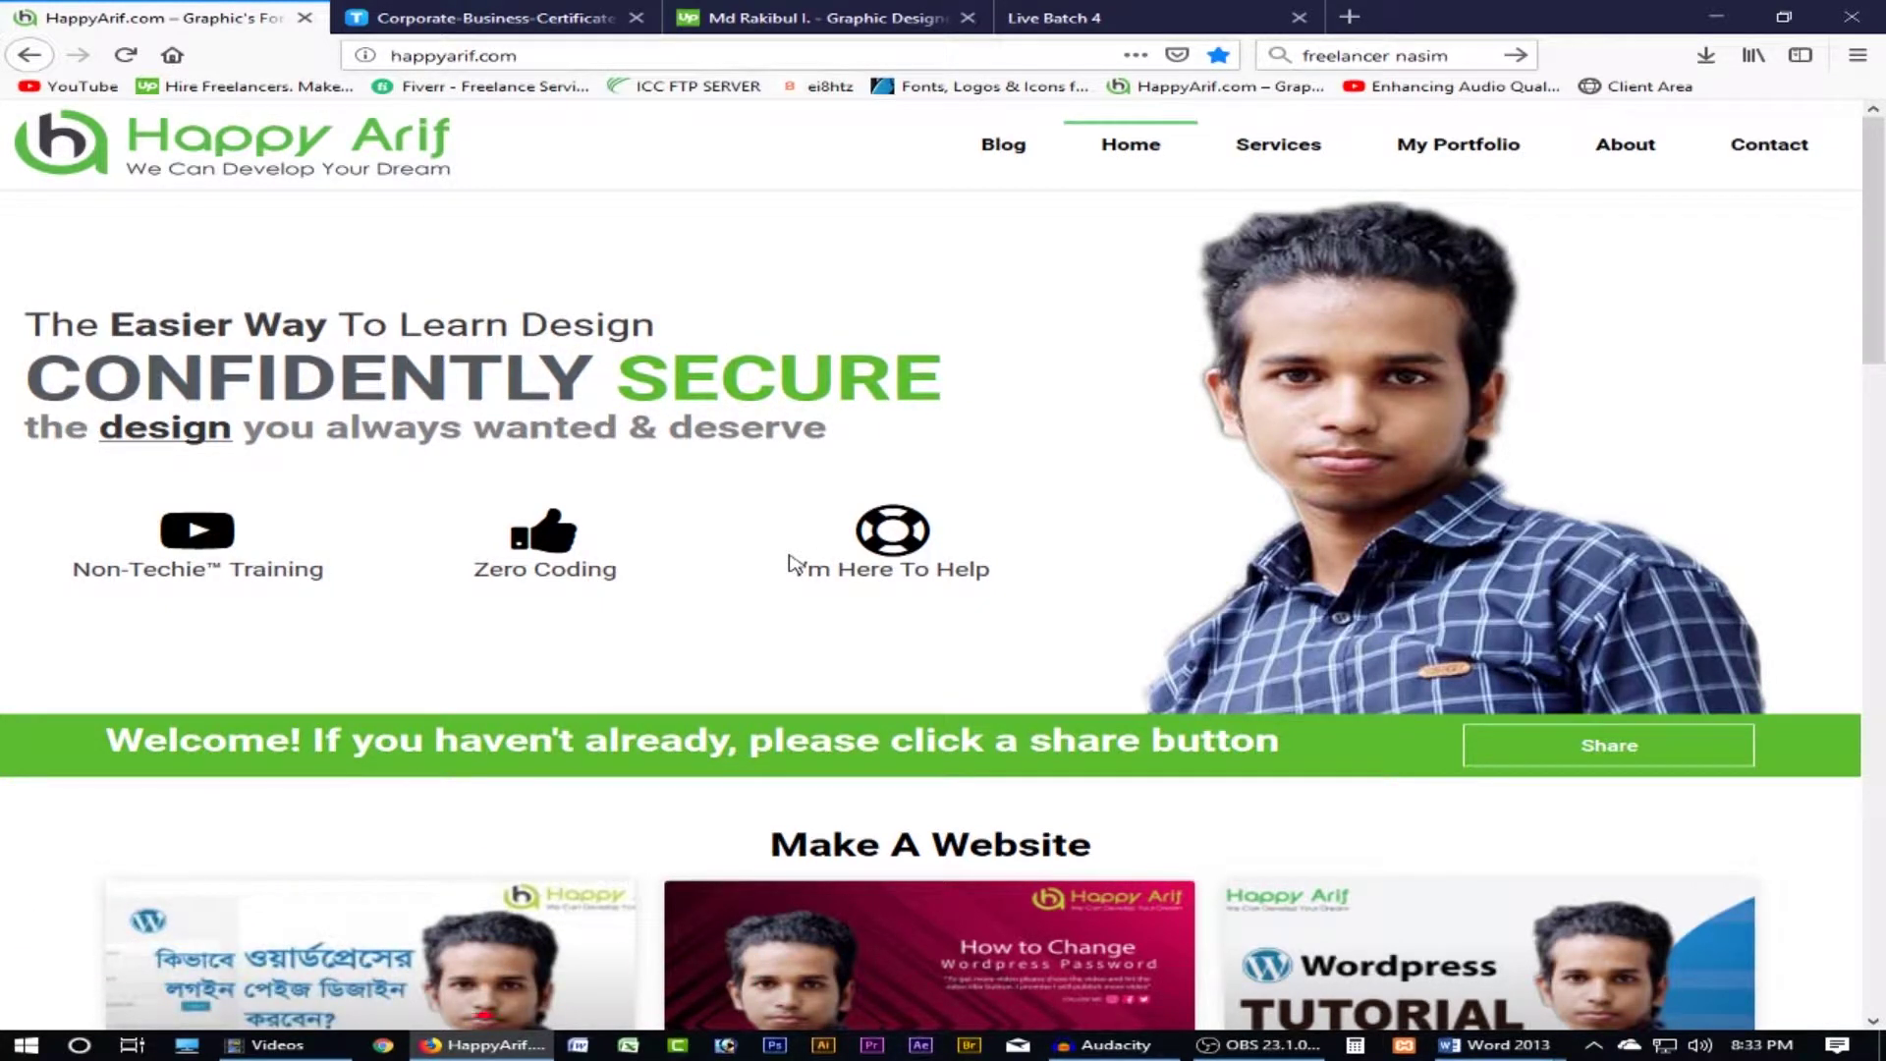
- Show the Corporate-Business-Certificate reference image in its Firefox tab
{"action": "left_click", "coordinate": [479, 16]}
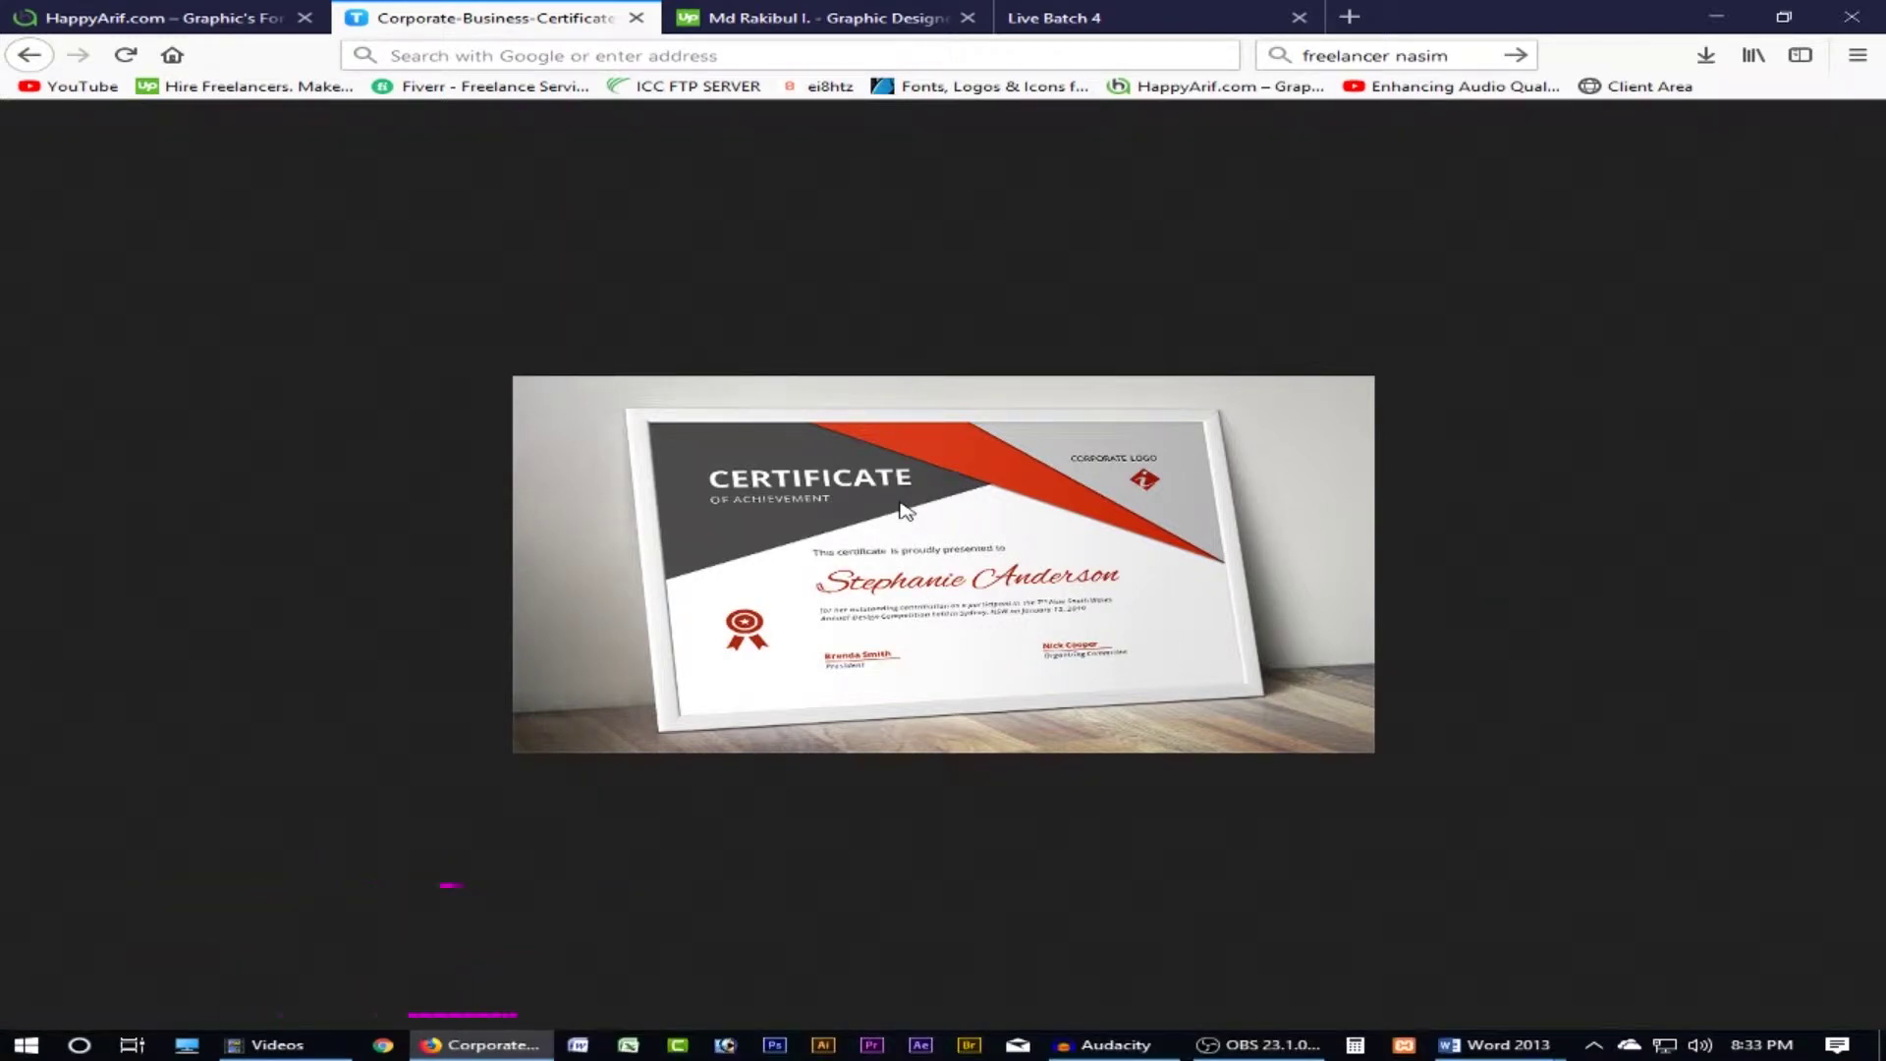
- Minimize the browser, refresh the desktop twice, and bring up the blank Word document
{"action": "left_click", "coordinate": [1717, 15]}
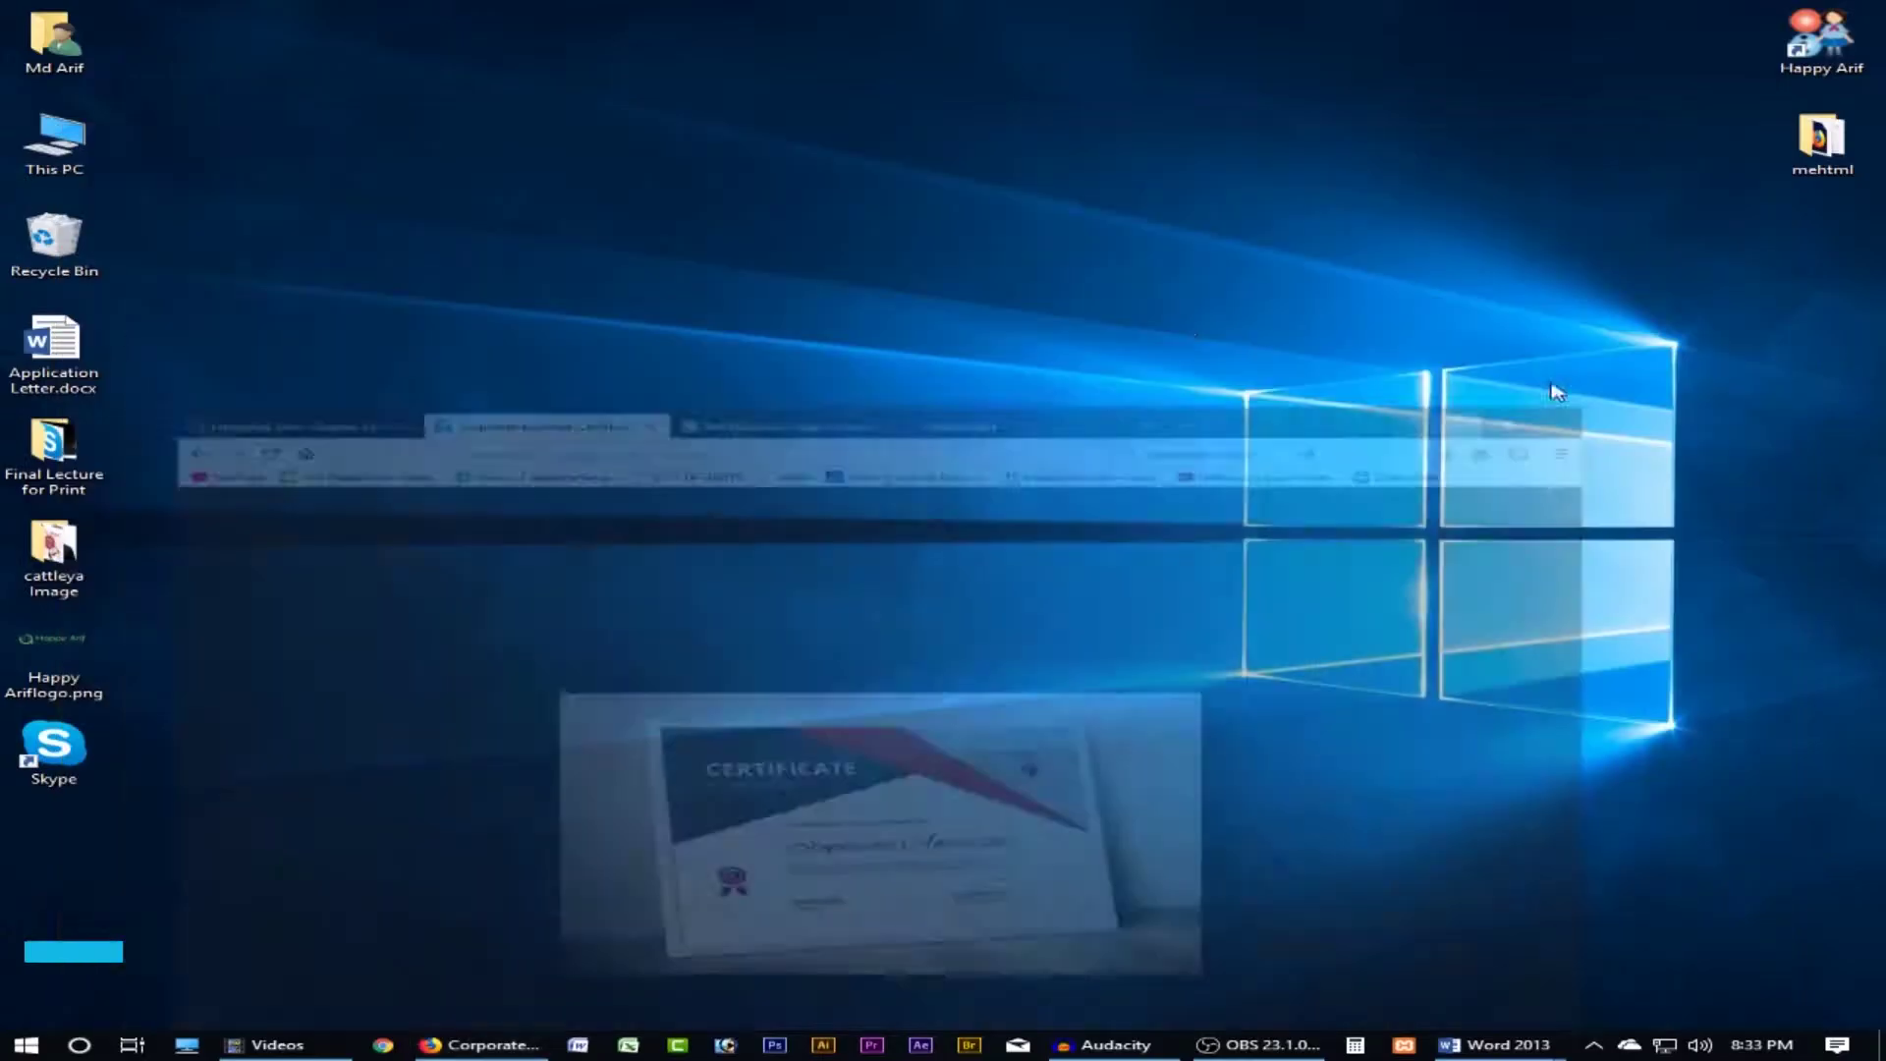
{"action": "right_click", "coordinate": [1191, 326]}
{"action": "left_click", "coordinate": [1267, 383]}
{"action": "right_click", "coordinate": [938, 366]}
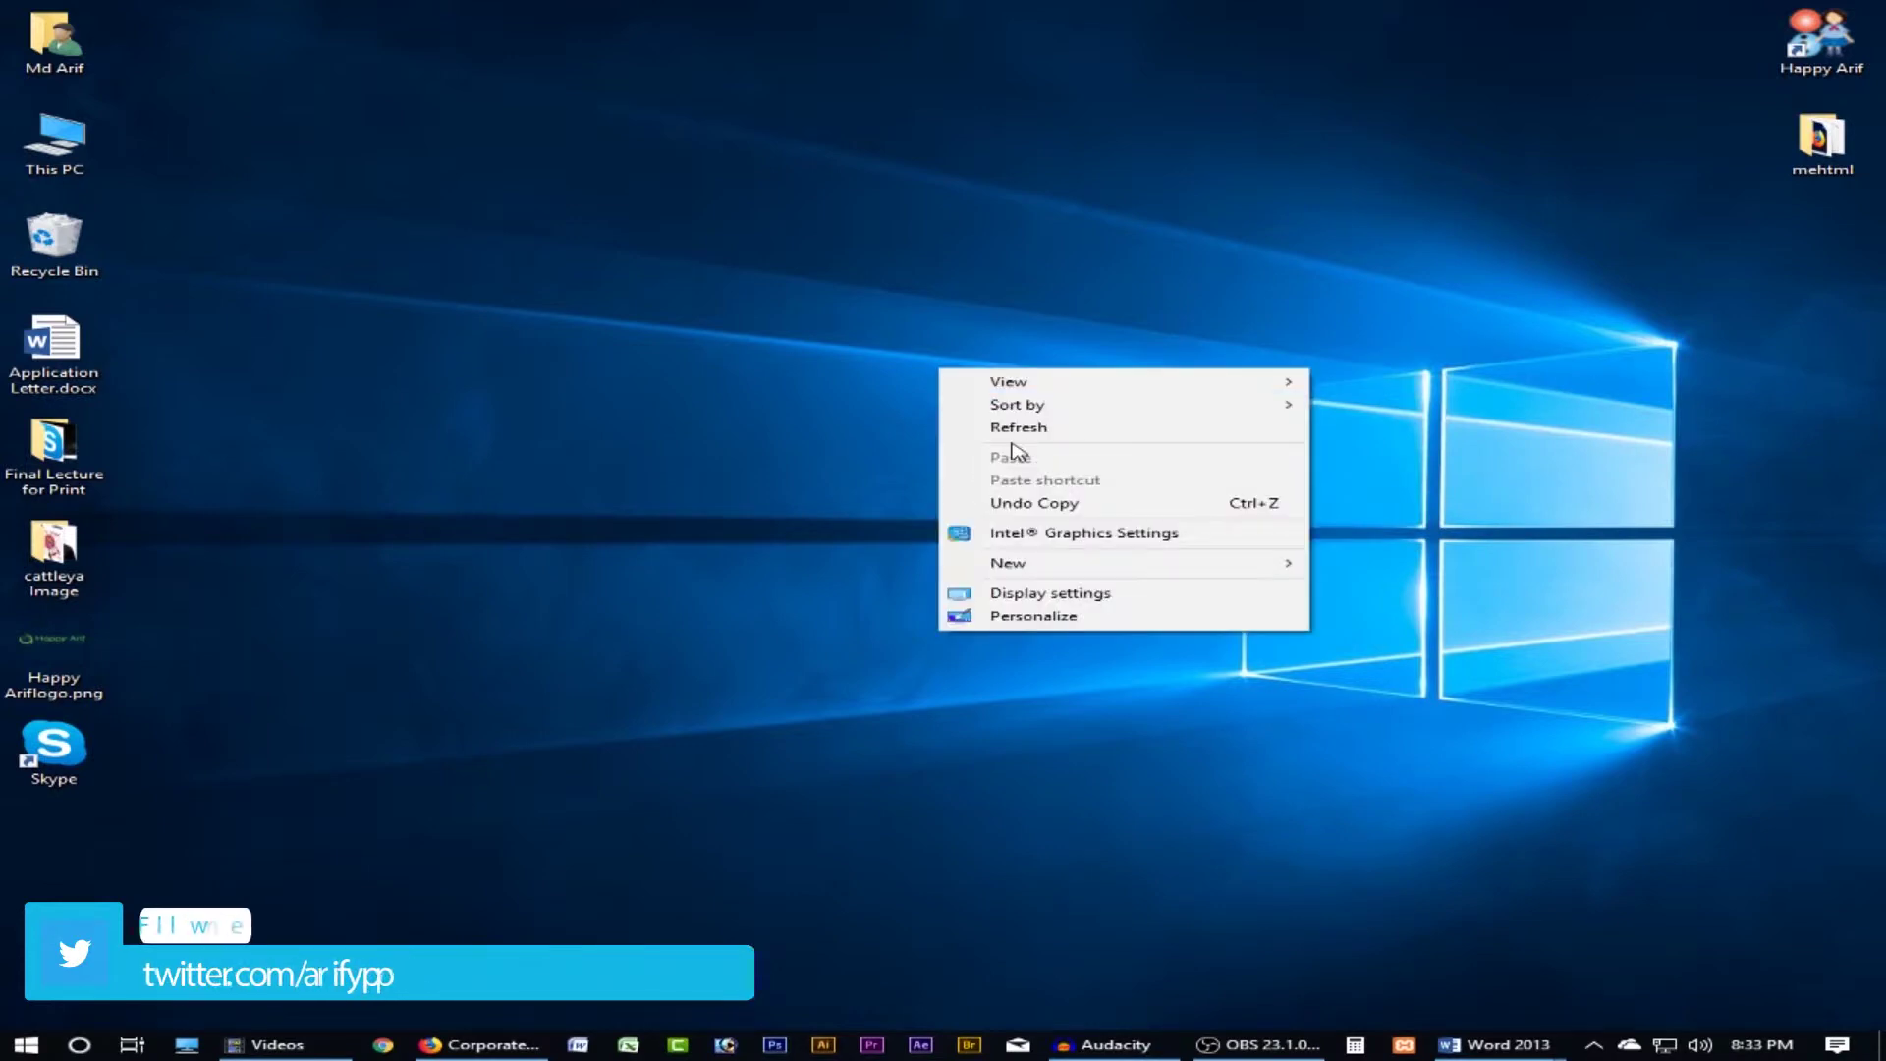
{"action": "left_click", "coordinate": [1016, 428]}
{"action": "left_click", "coordinate": [1494, 1044]}
{"action": "left_click", "coordinate": [1637, 957]}
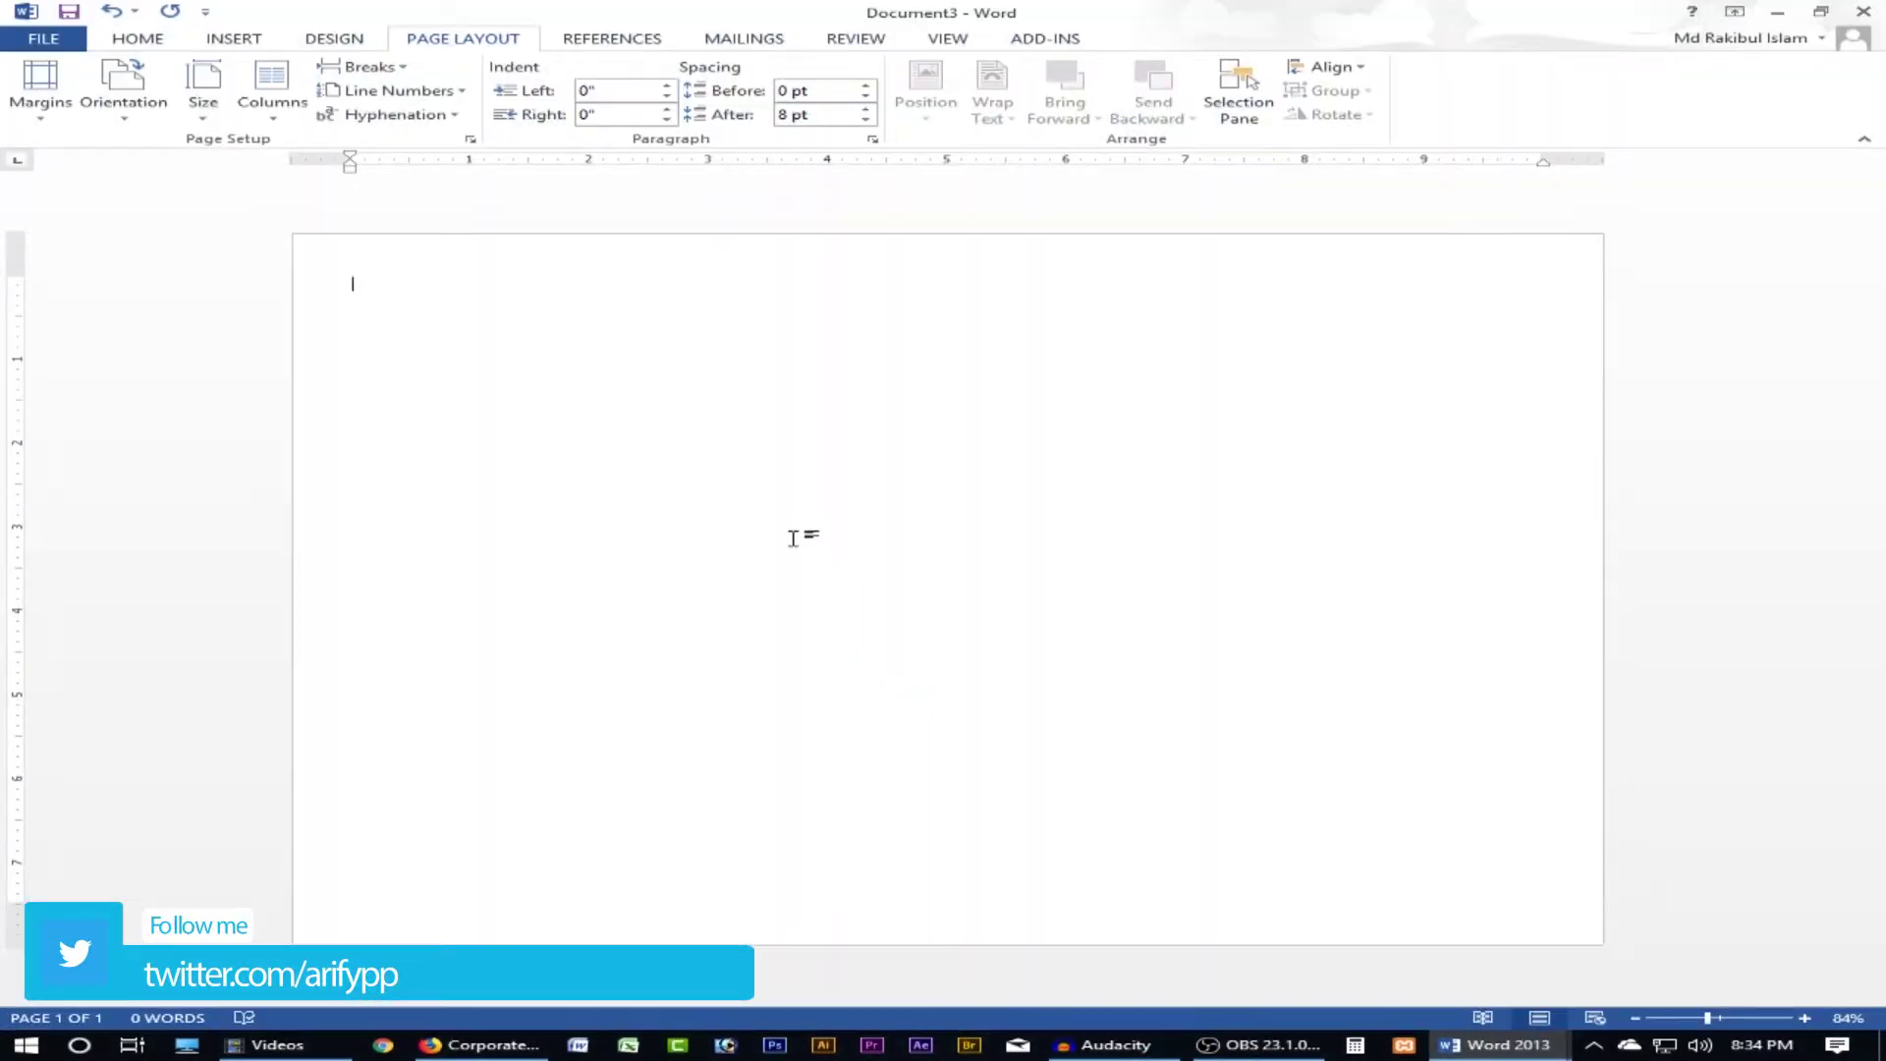
- Make the page landscape with Narrow margins, checking the certificate reference again
{"action": "left_click", "coordinate": [147, 111]}
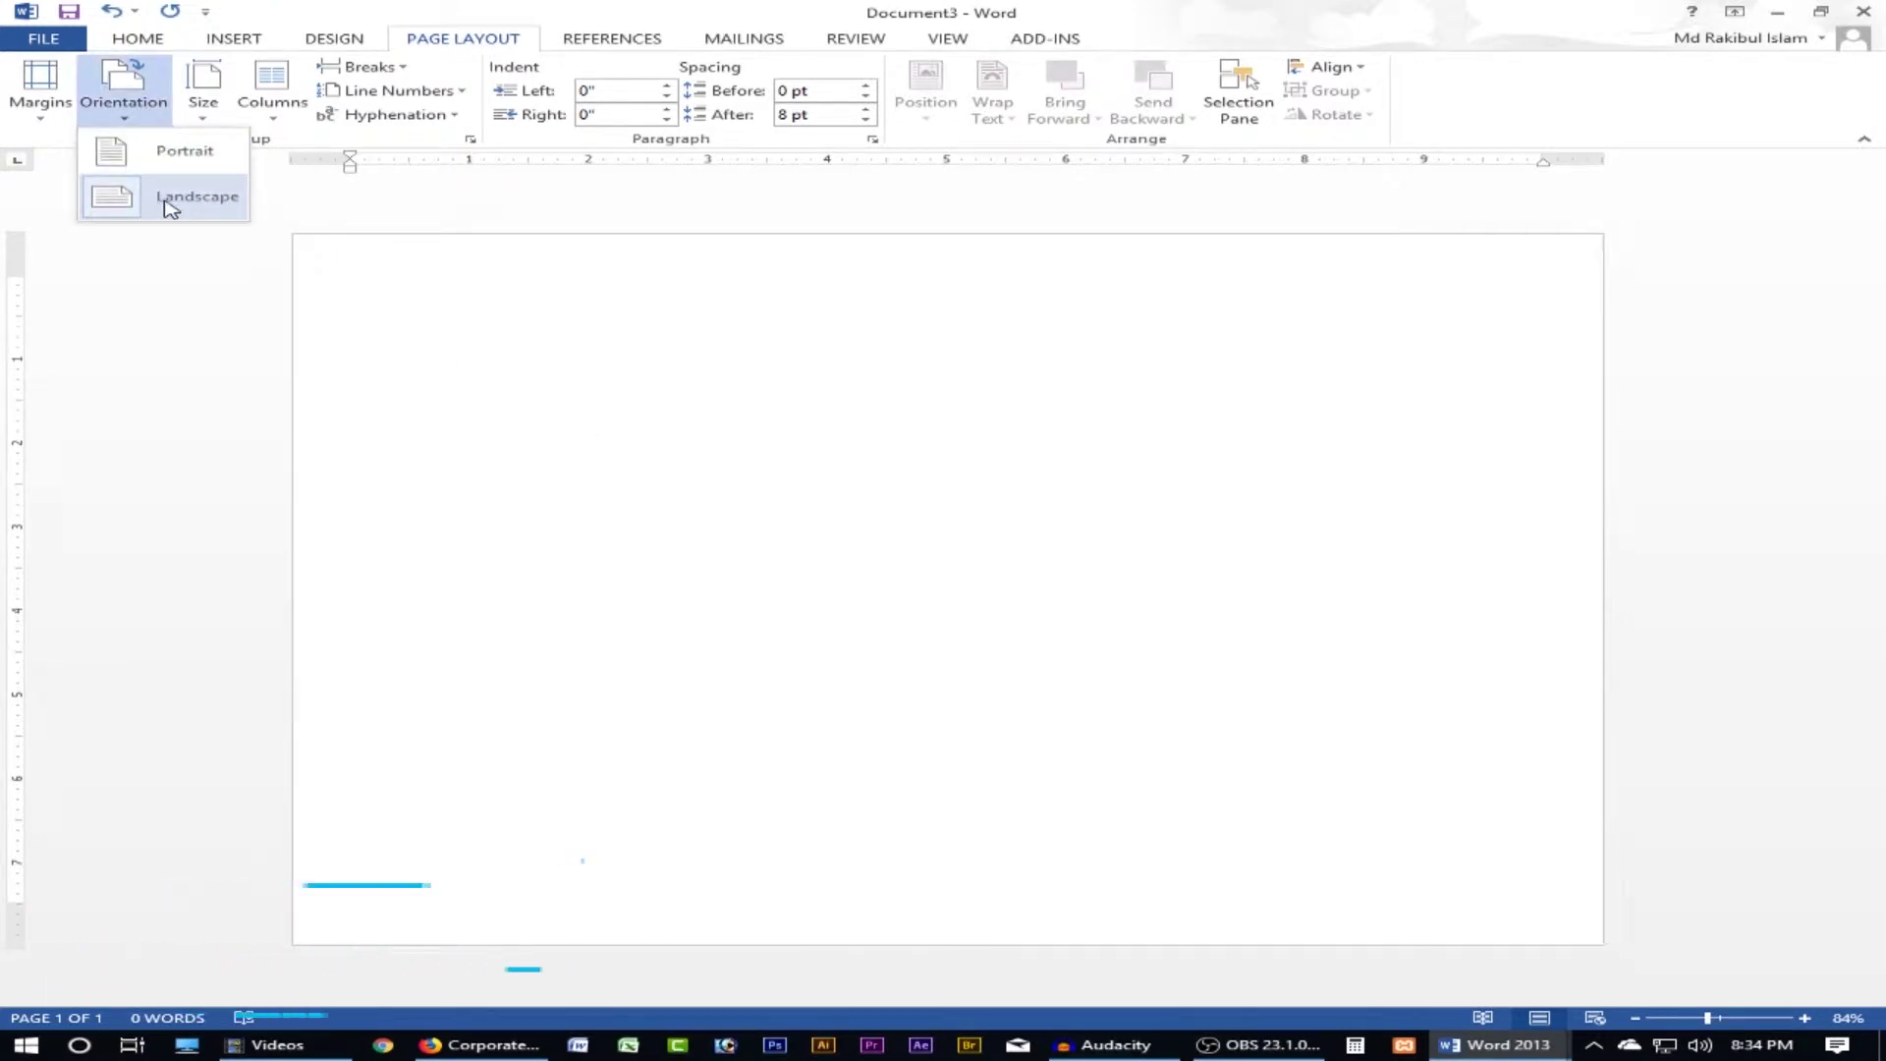
{"action": "mouse_move", "coordinate": [39, 92]}
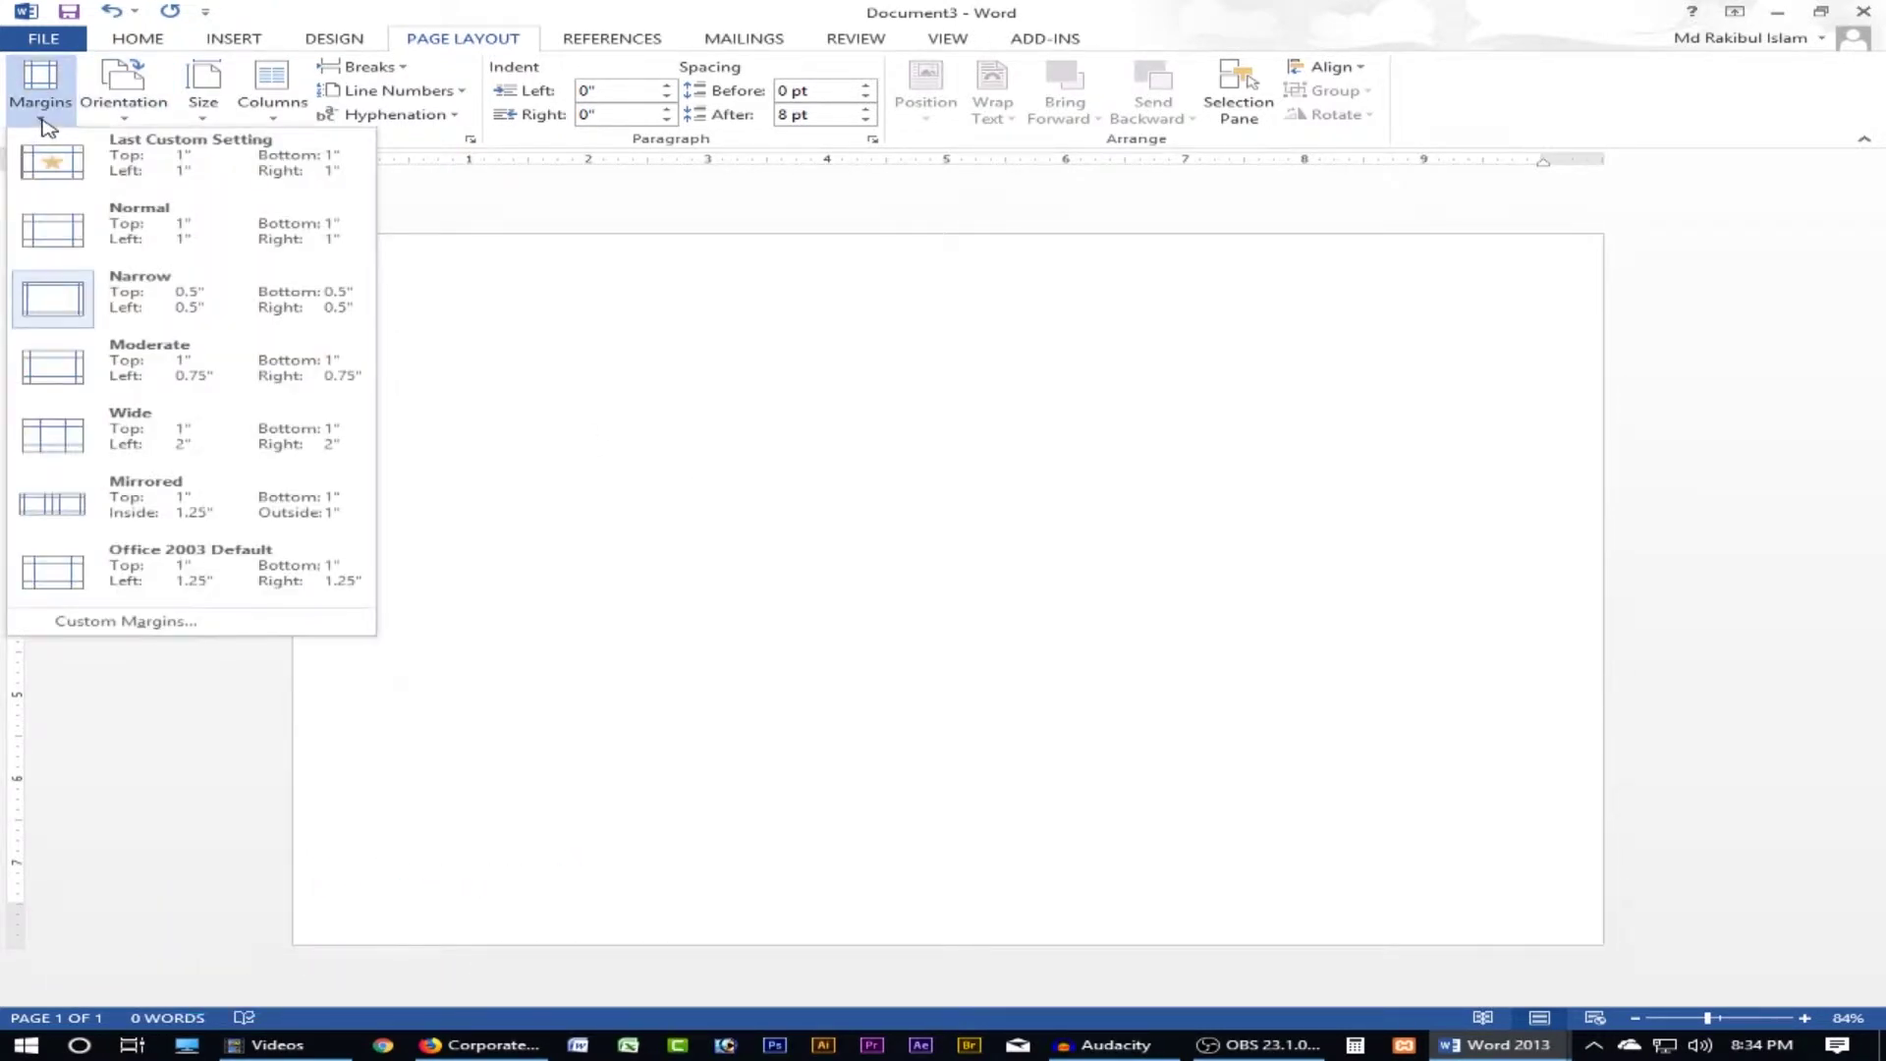
{"action": "left_click", "coordinate": [158, 295]}
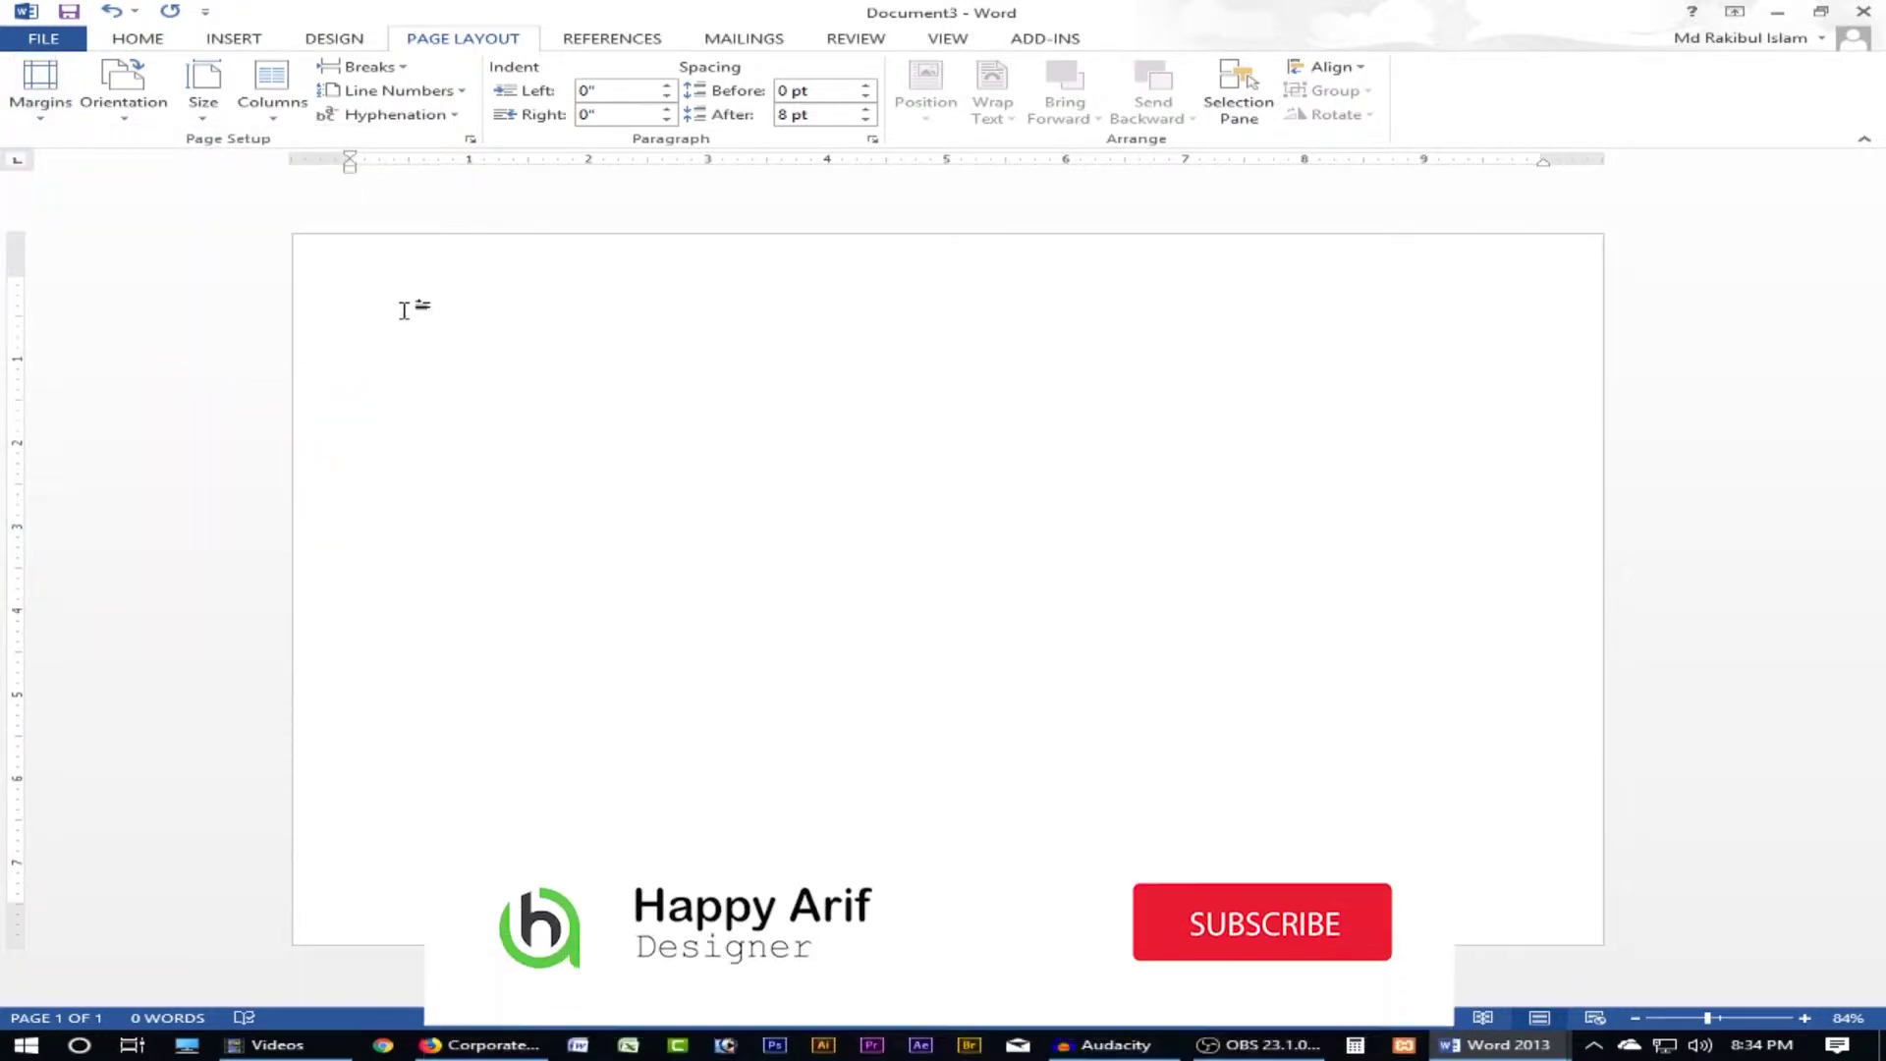
{"action": "left_click", "coordinate": [483, 1045]}
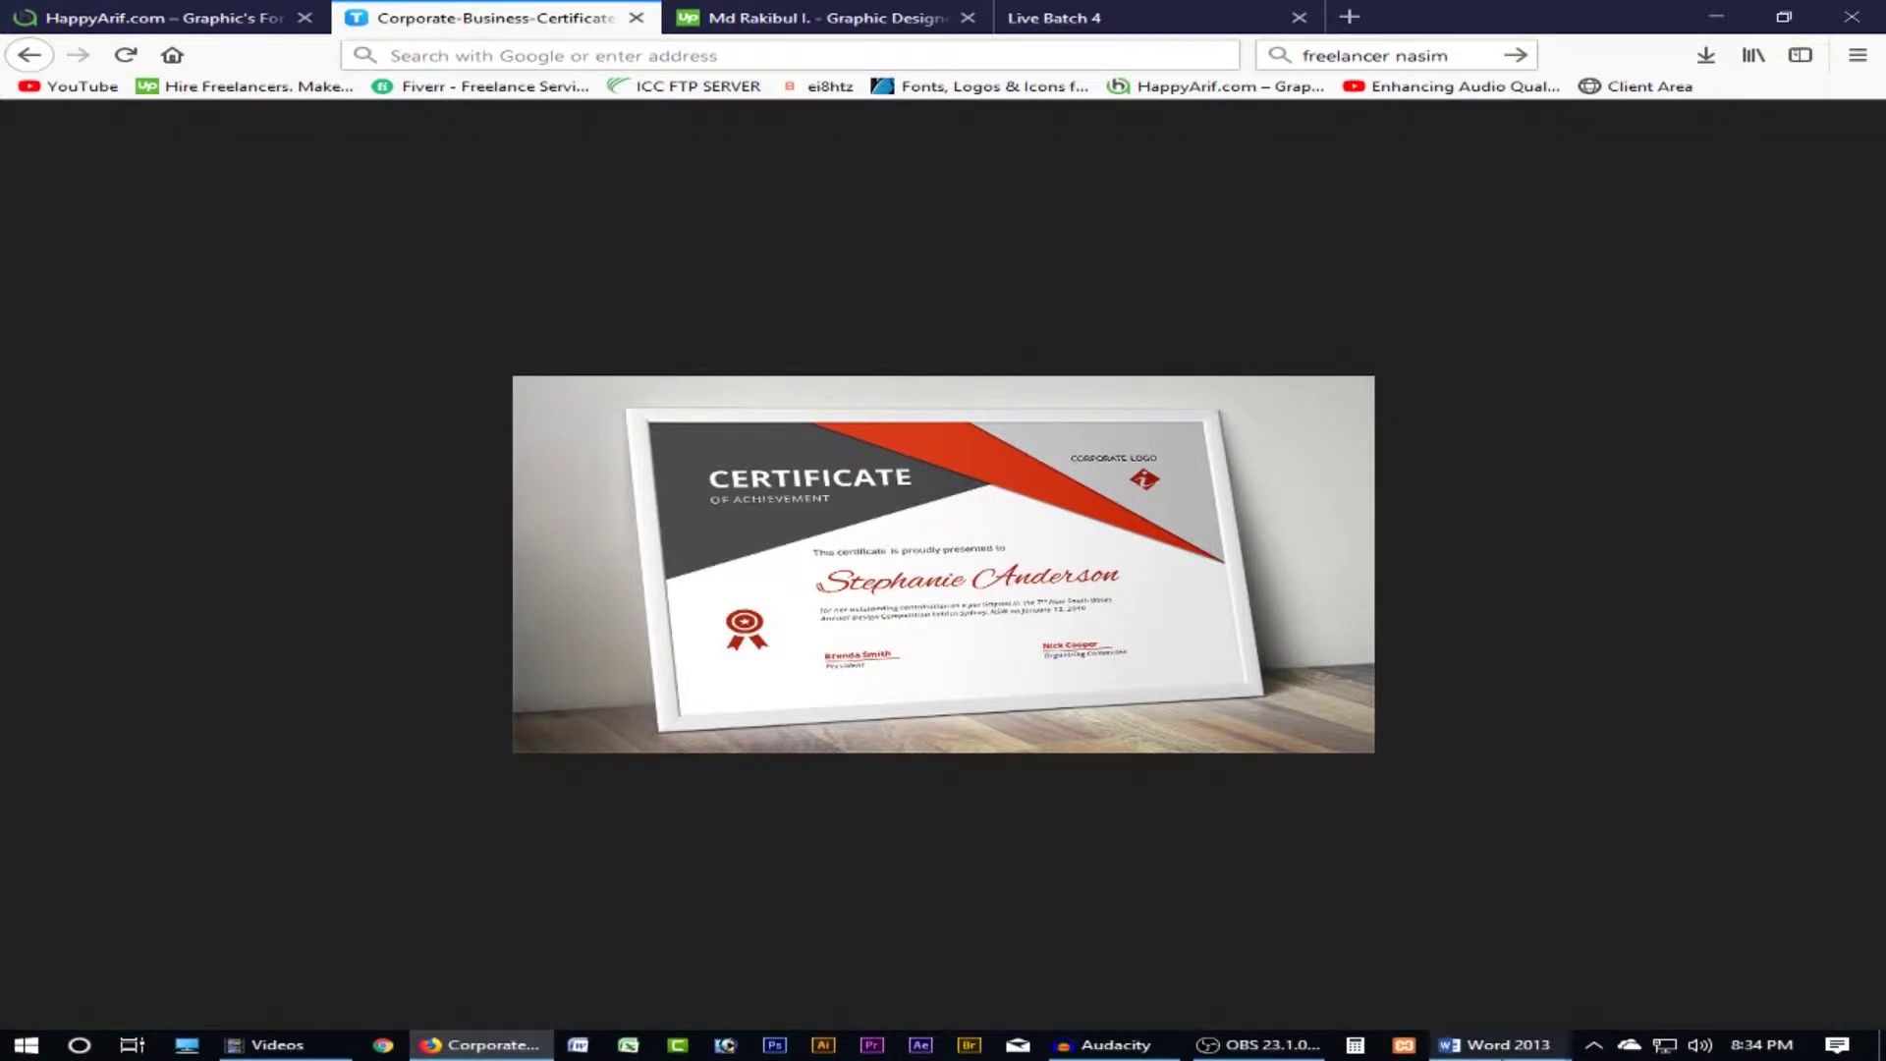
{"action": "left_click", "coordinate": [1497, 1044]}
{"action": "left_click", "coordinate": [1659, 944]}
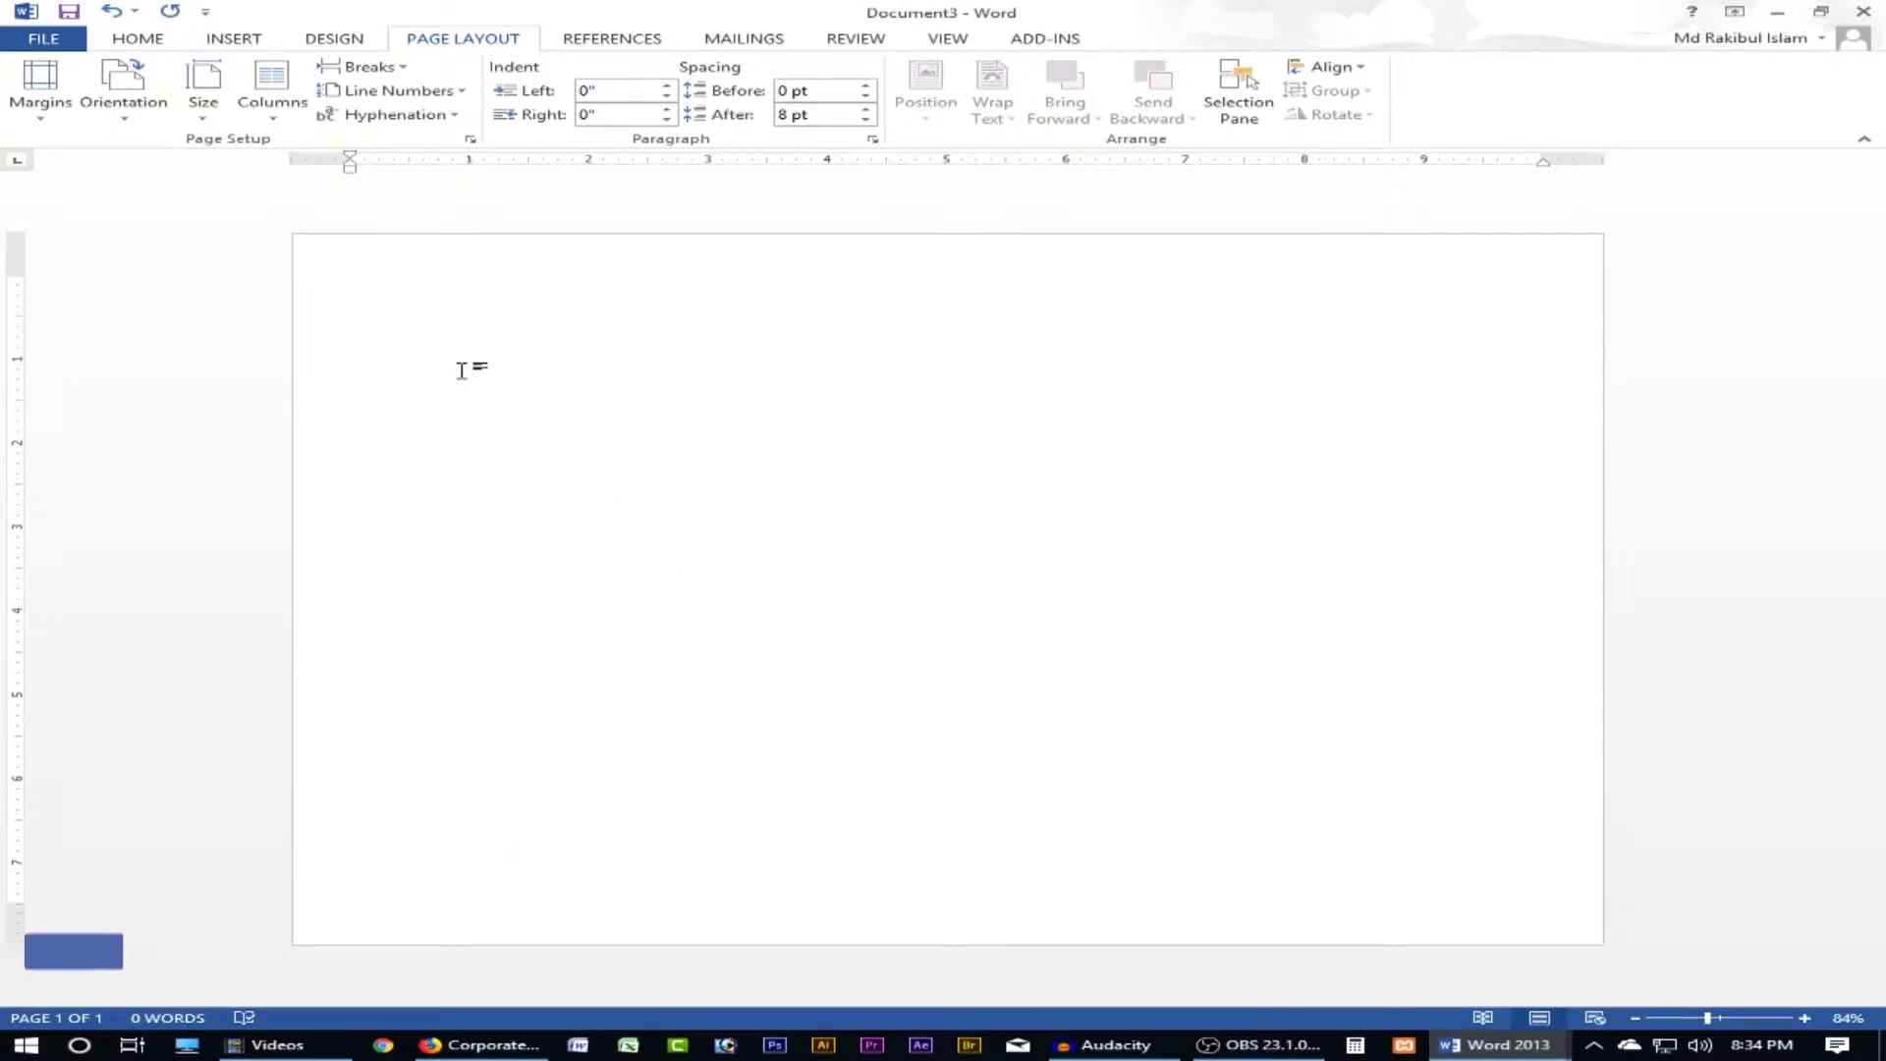
- Draw a rectangle from the page's top-left corner across the upper-left area
{"action": "left_click", "coordinate": [234, 38]}
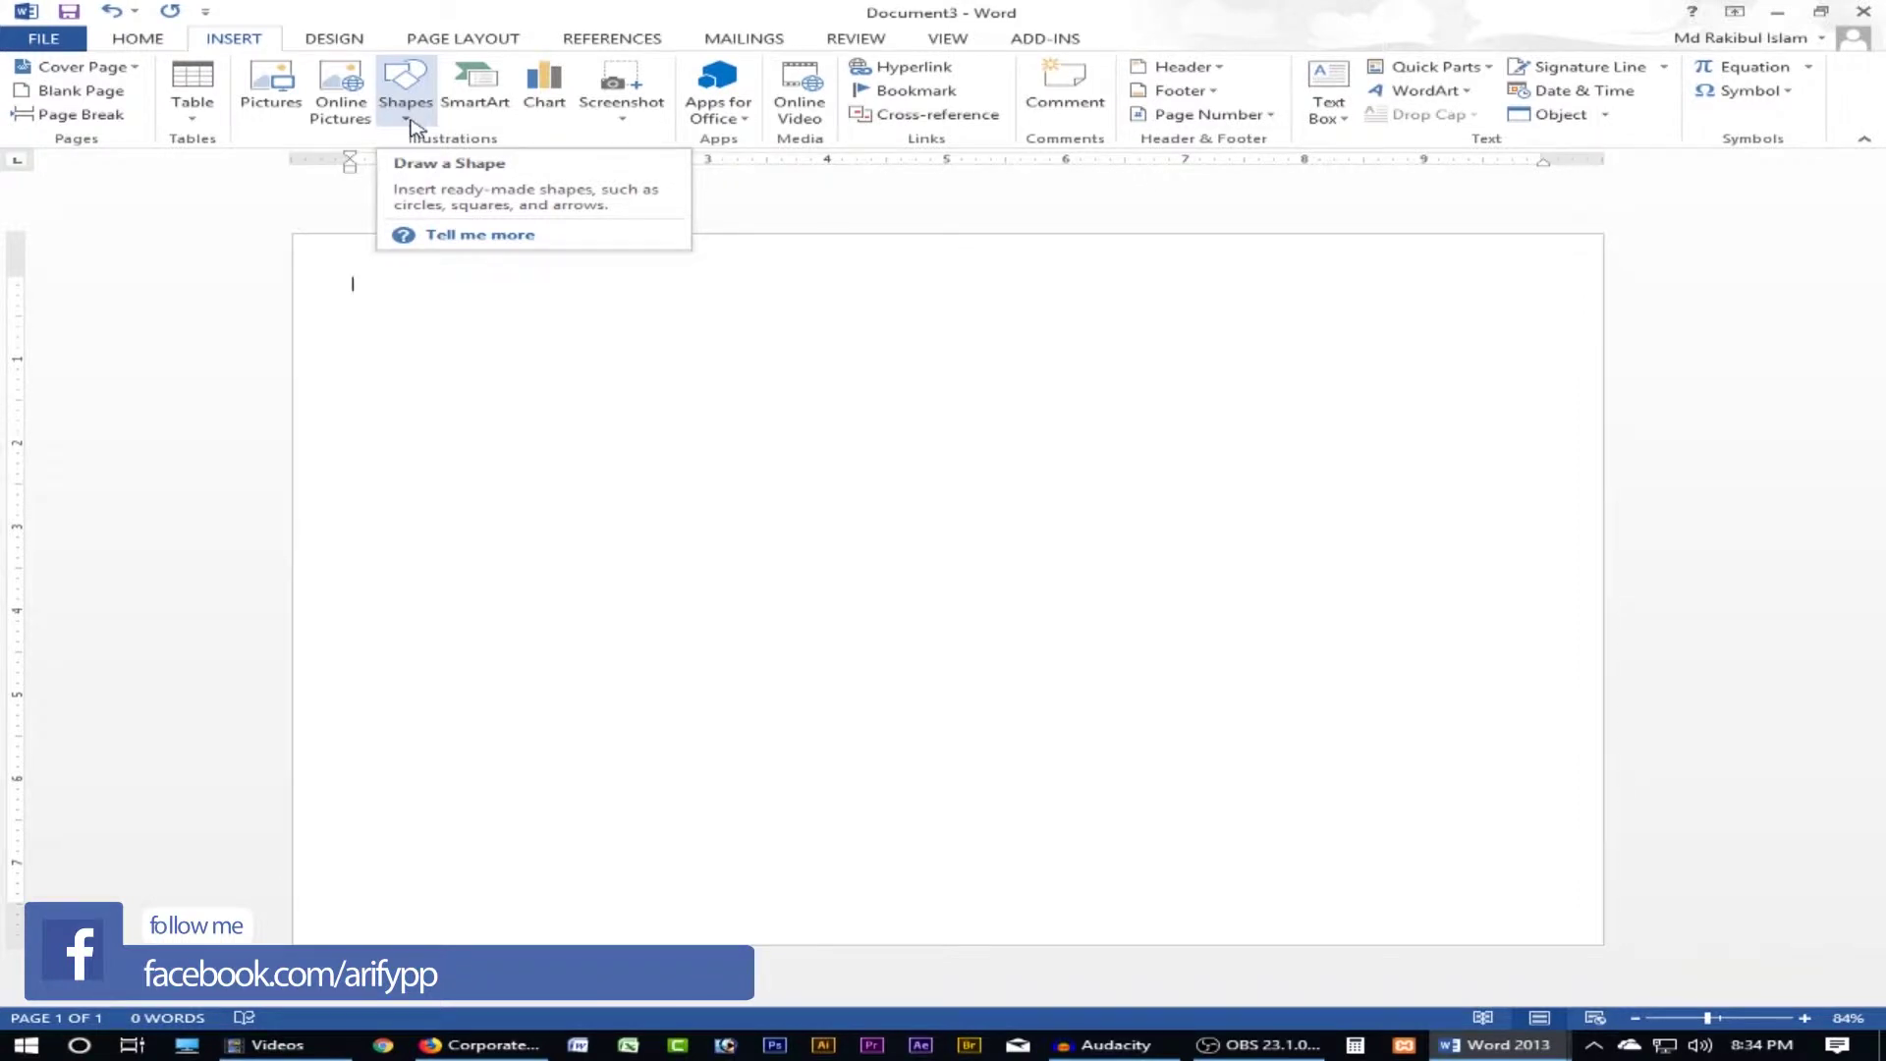
{"action": "left_click", "coordinate": [410, 119]}
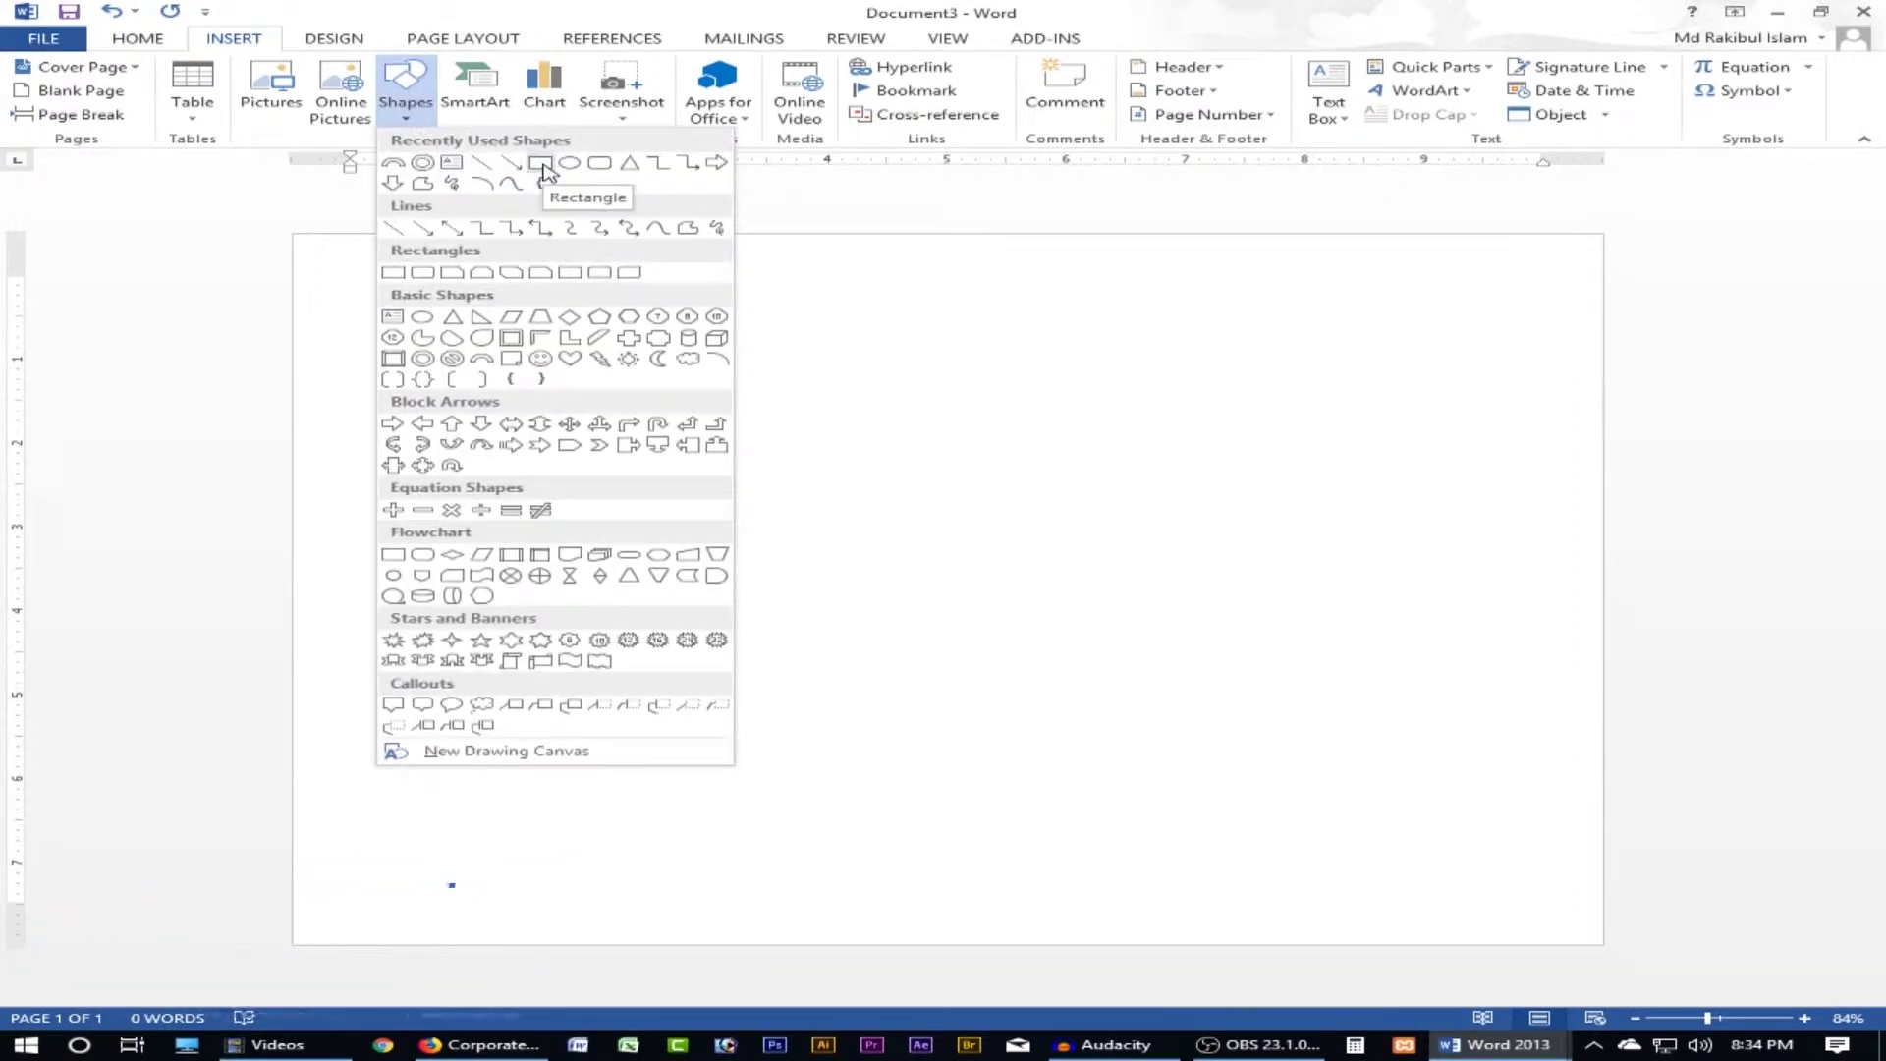
{"action": "left_click", "coordinate": [545, 170]}
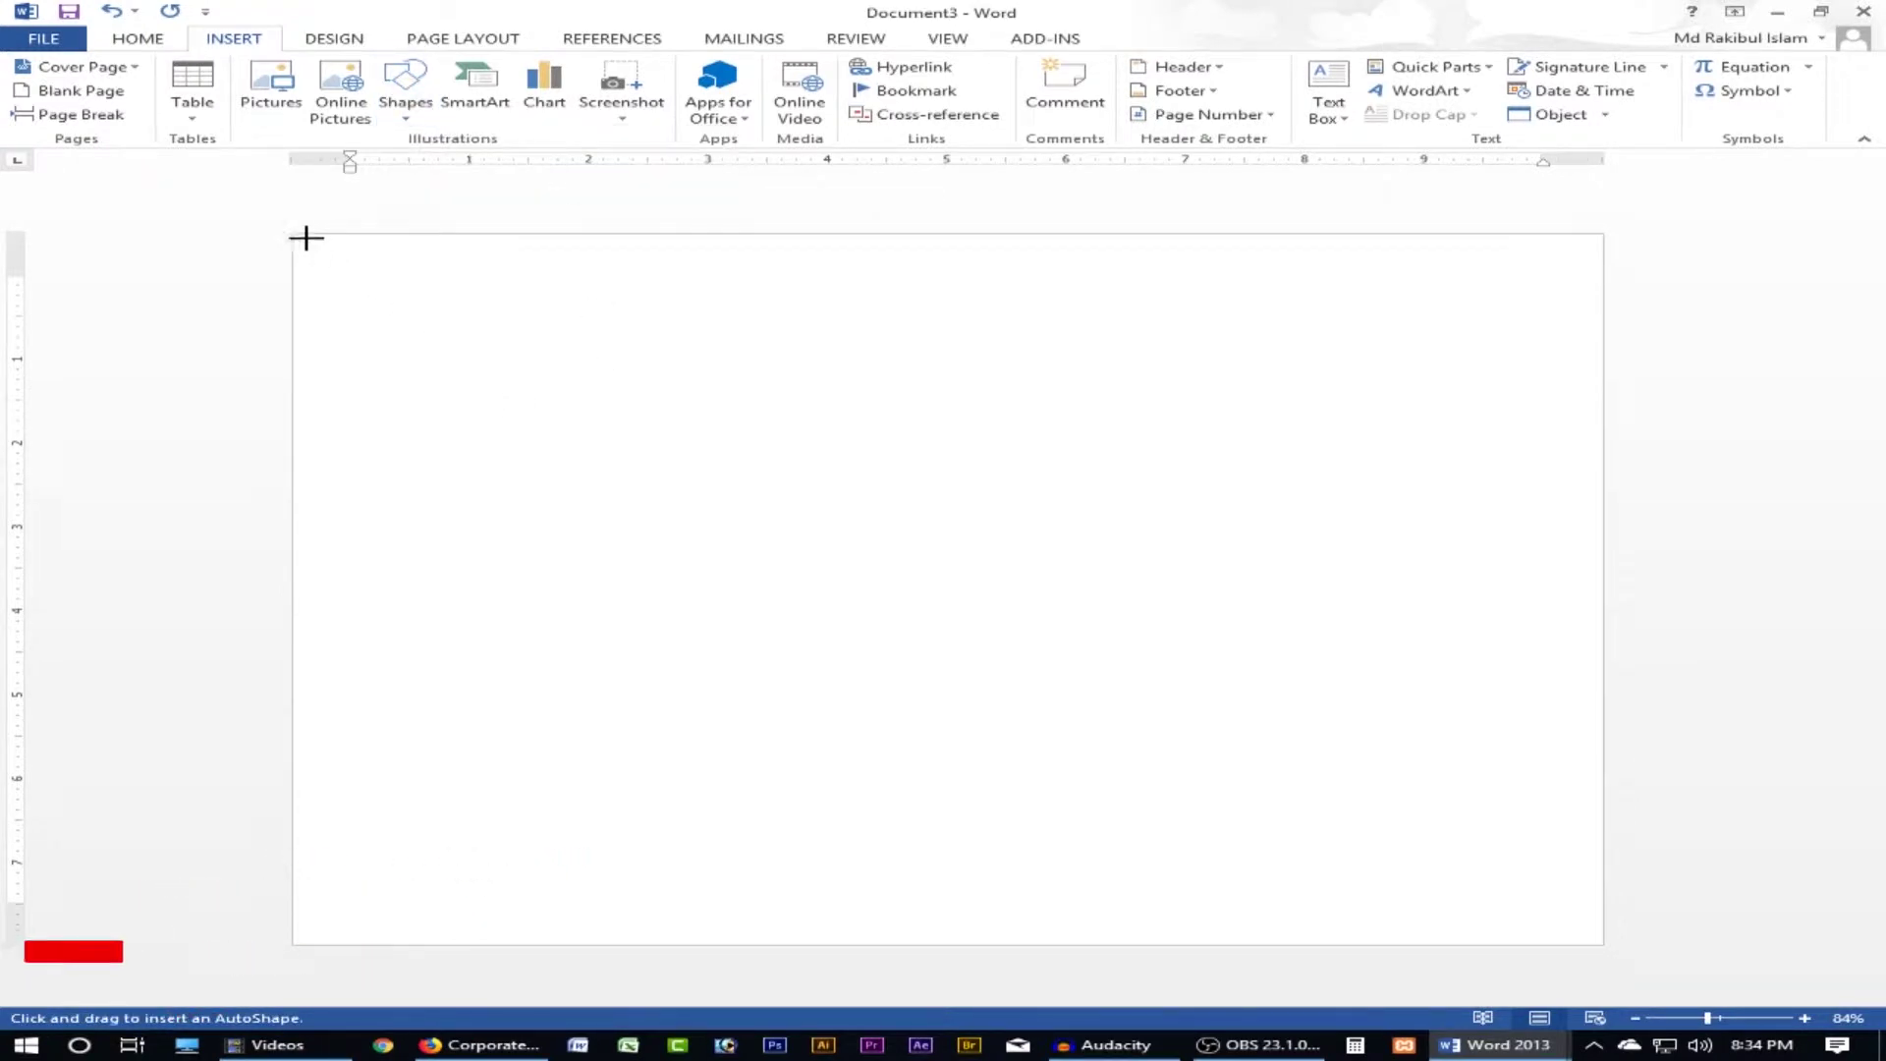
{"action": "scroll", "coordinate": [287, 252], "scroll_direction": "up", "scroll_amount": 4}
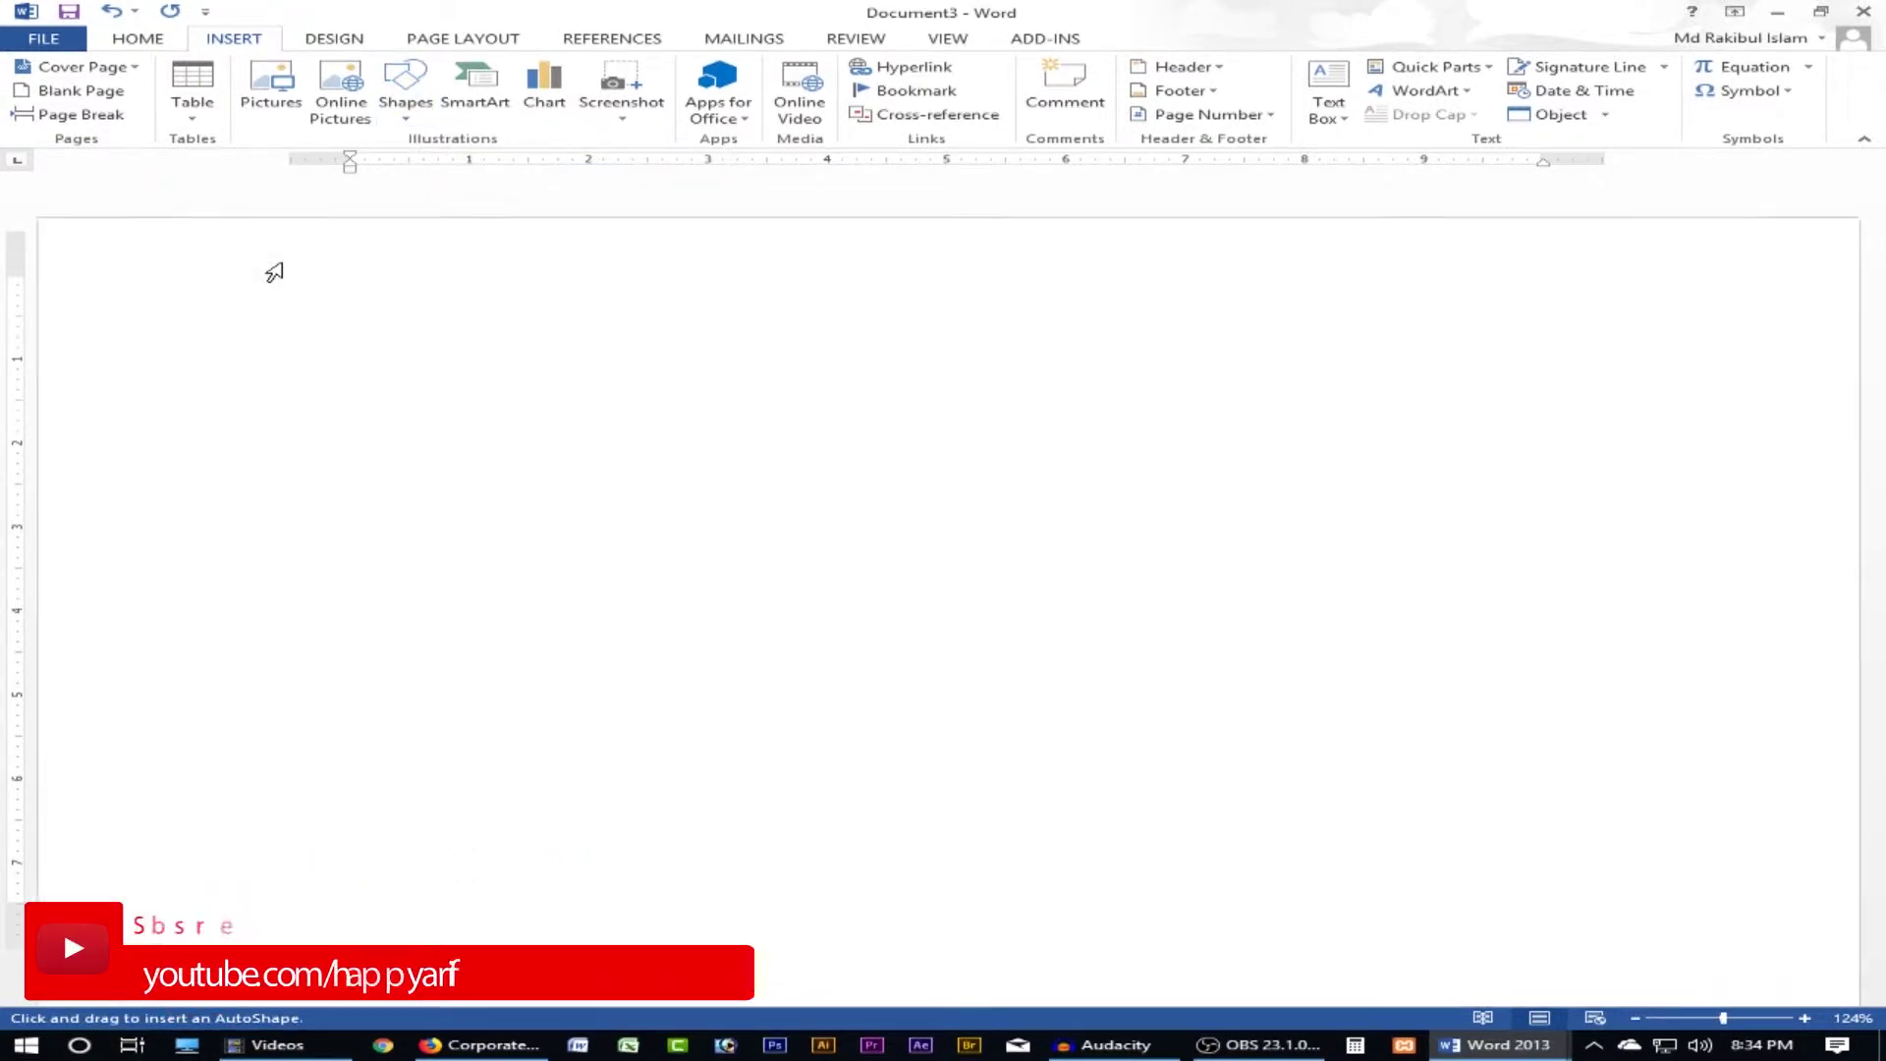
{"action": "scroll", "coordinate": [462, 351], "scroll_direction": "down", "scroll_amount": 1}
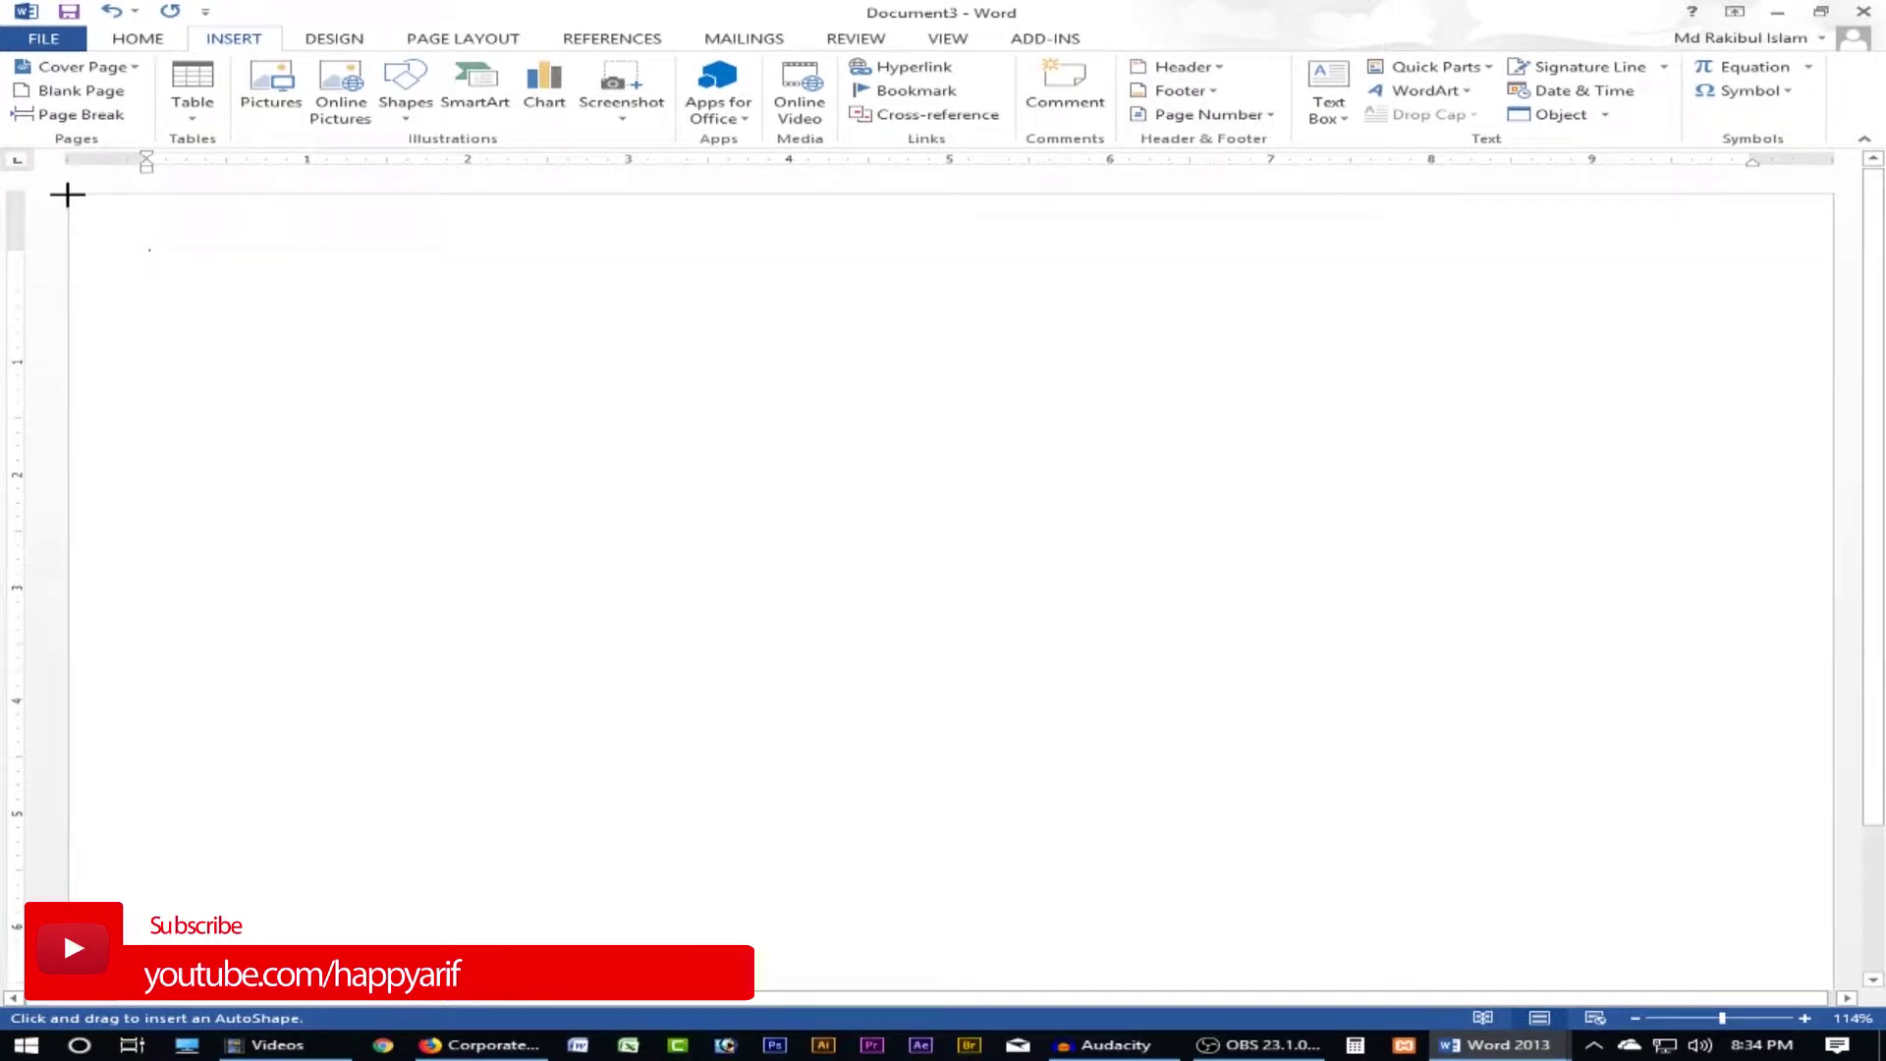
{"action": "left_click_drag", "start_coordinate": [66, 195], "coordinate": [1146, 758]}
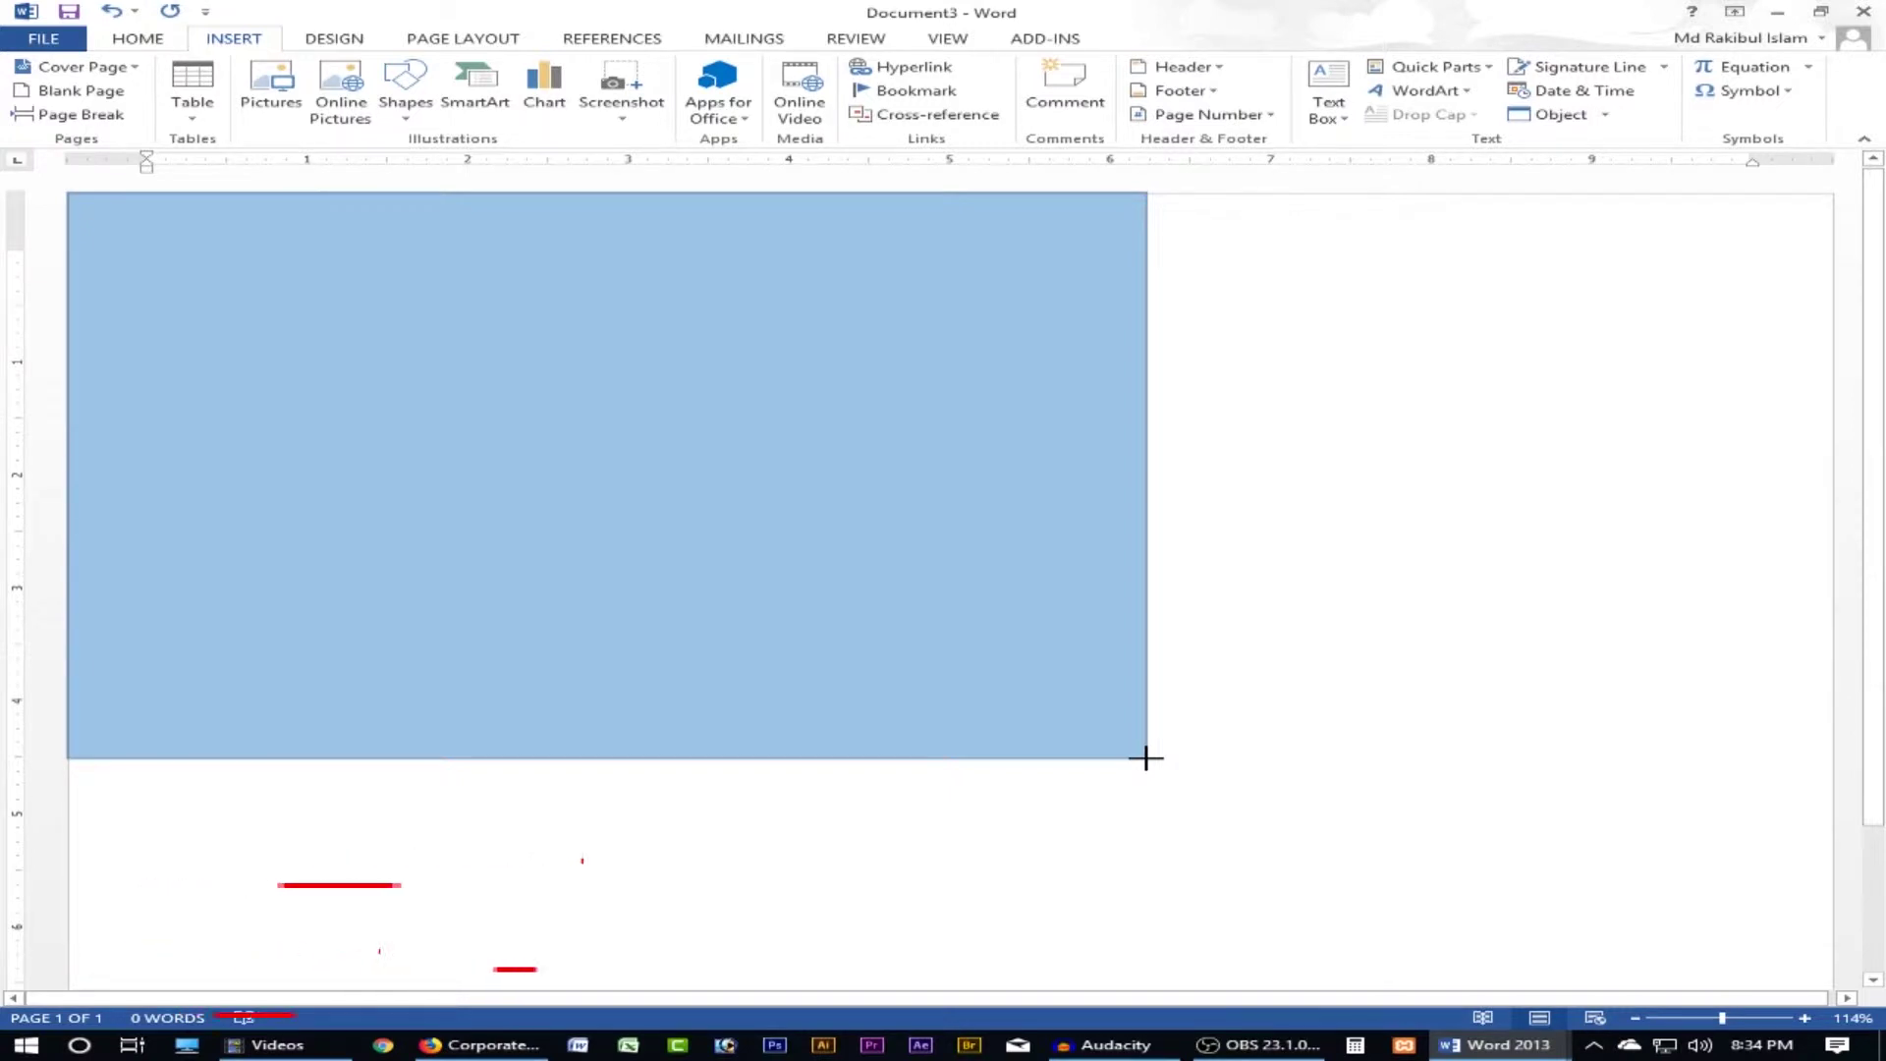
{"action": "left_click_drag", "start_coordinate": [1146, 759], "coordinate": [1147, 757]}
{"action": "scroll", "coordinate": [1278, 526], "scroll_direction": "down", "scroll_amount": 2}
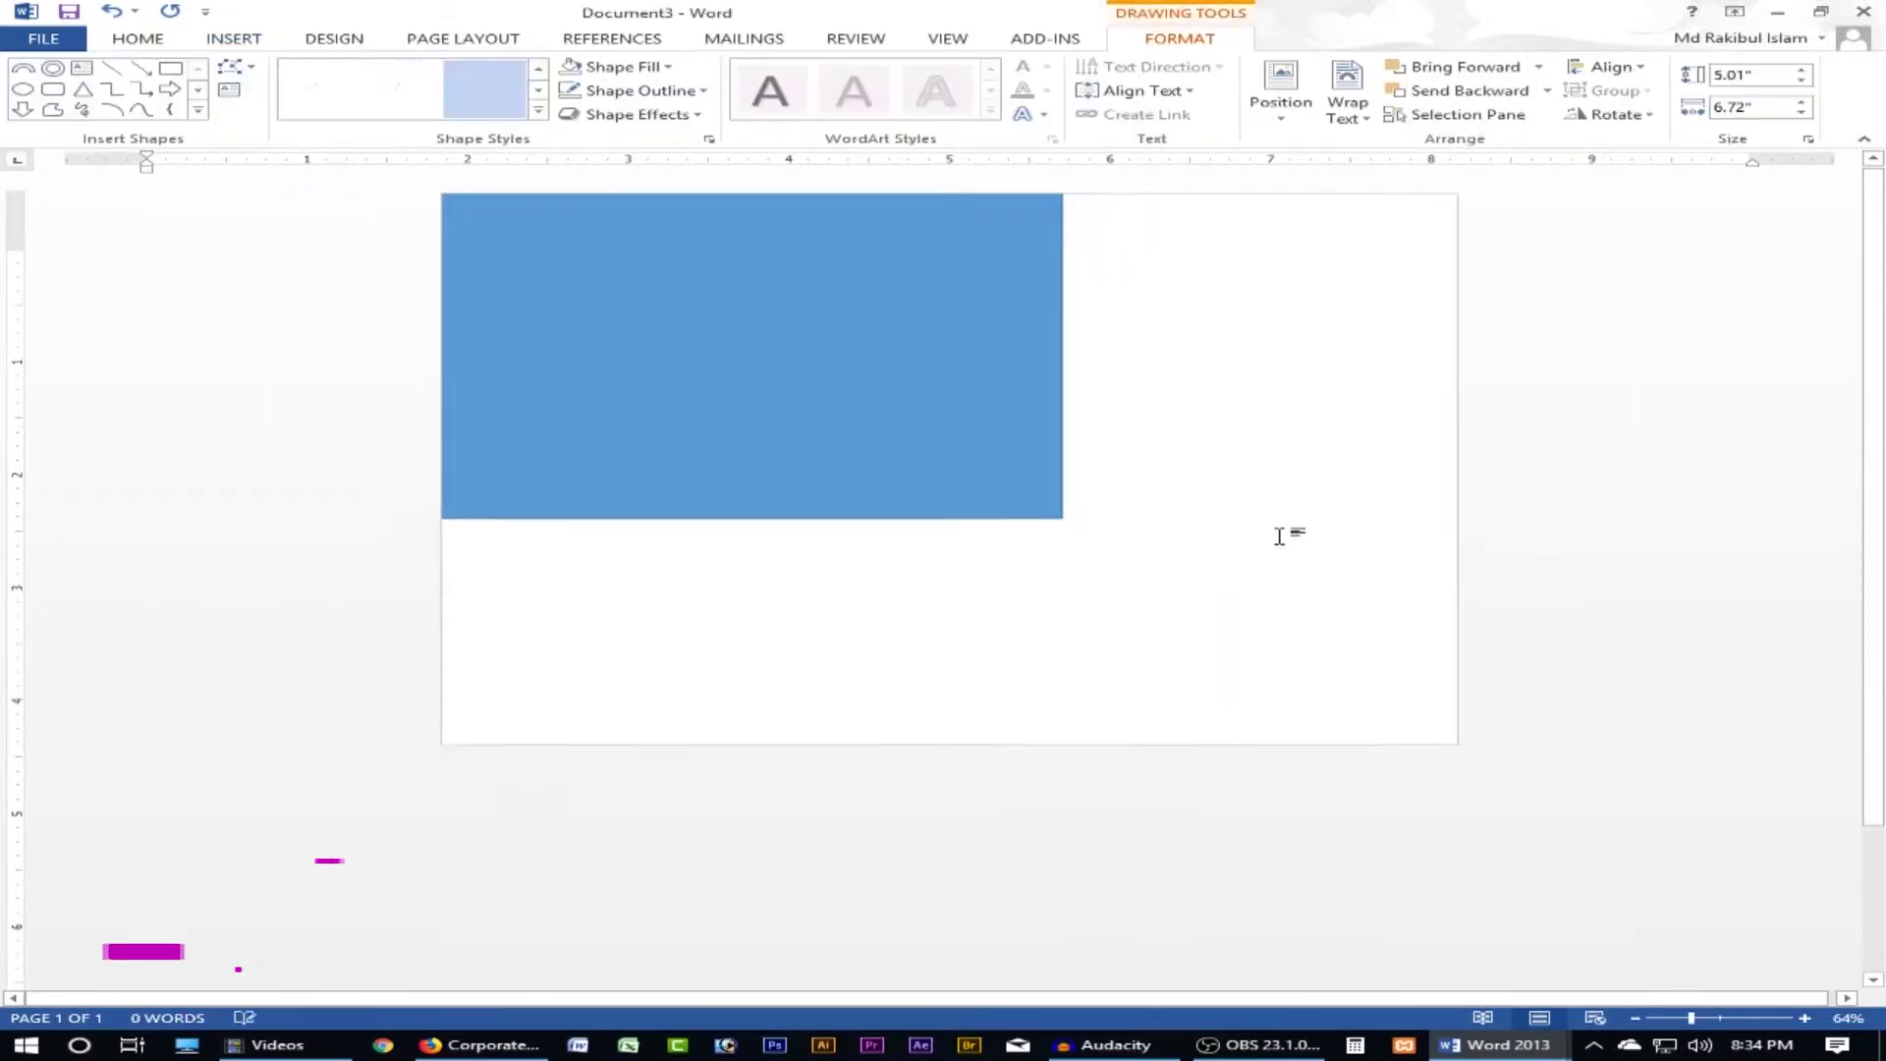
- Edit the blue rectangle's points into a diagonal triangle across the upper-left corner
{"action": "left_click", "coordinate": [1278, 527]}
{"action": "scroll", "coordinate": [980, 477], "scroll_direction": "down", "scroll_amount": 2}
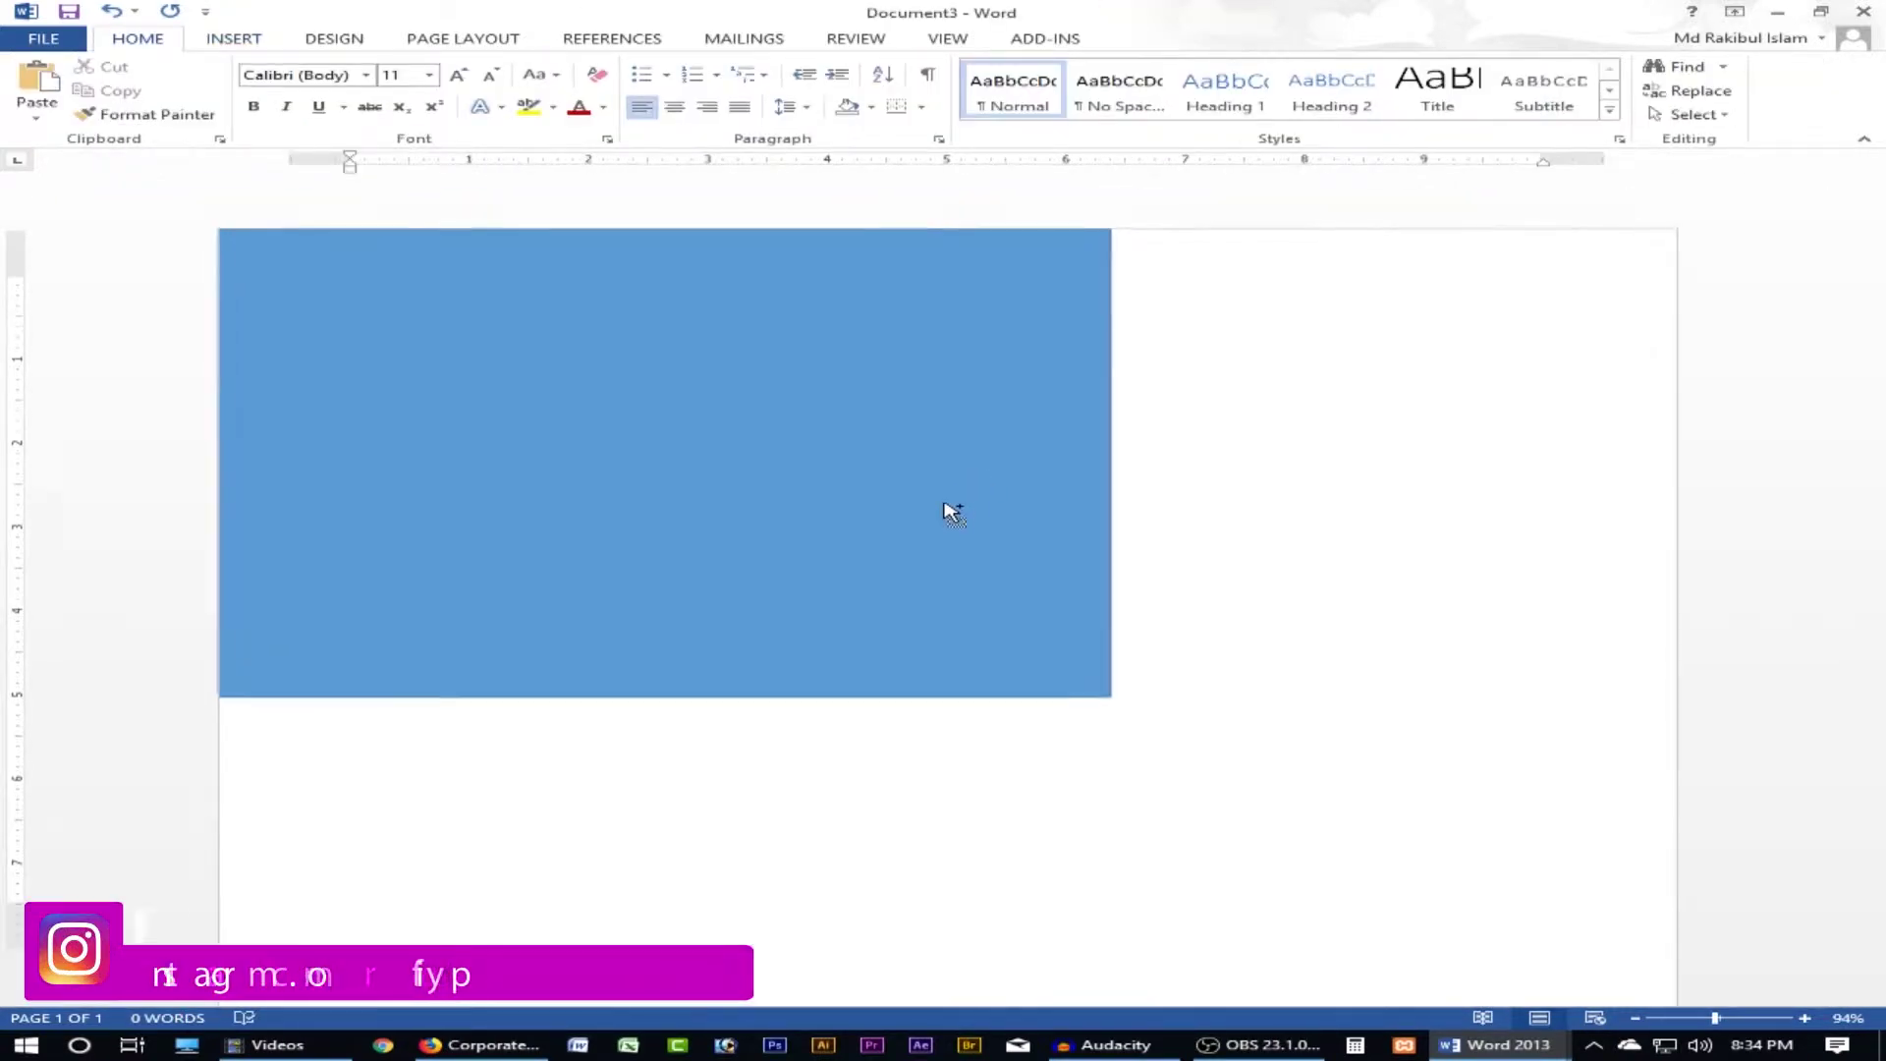
{"action": "scroll", "coordinate": [980, 476], "scroll_direction": "up", "scroll_amount": 1}
{"action": "left_click", "coordinate": [1046, 582]}
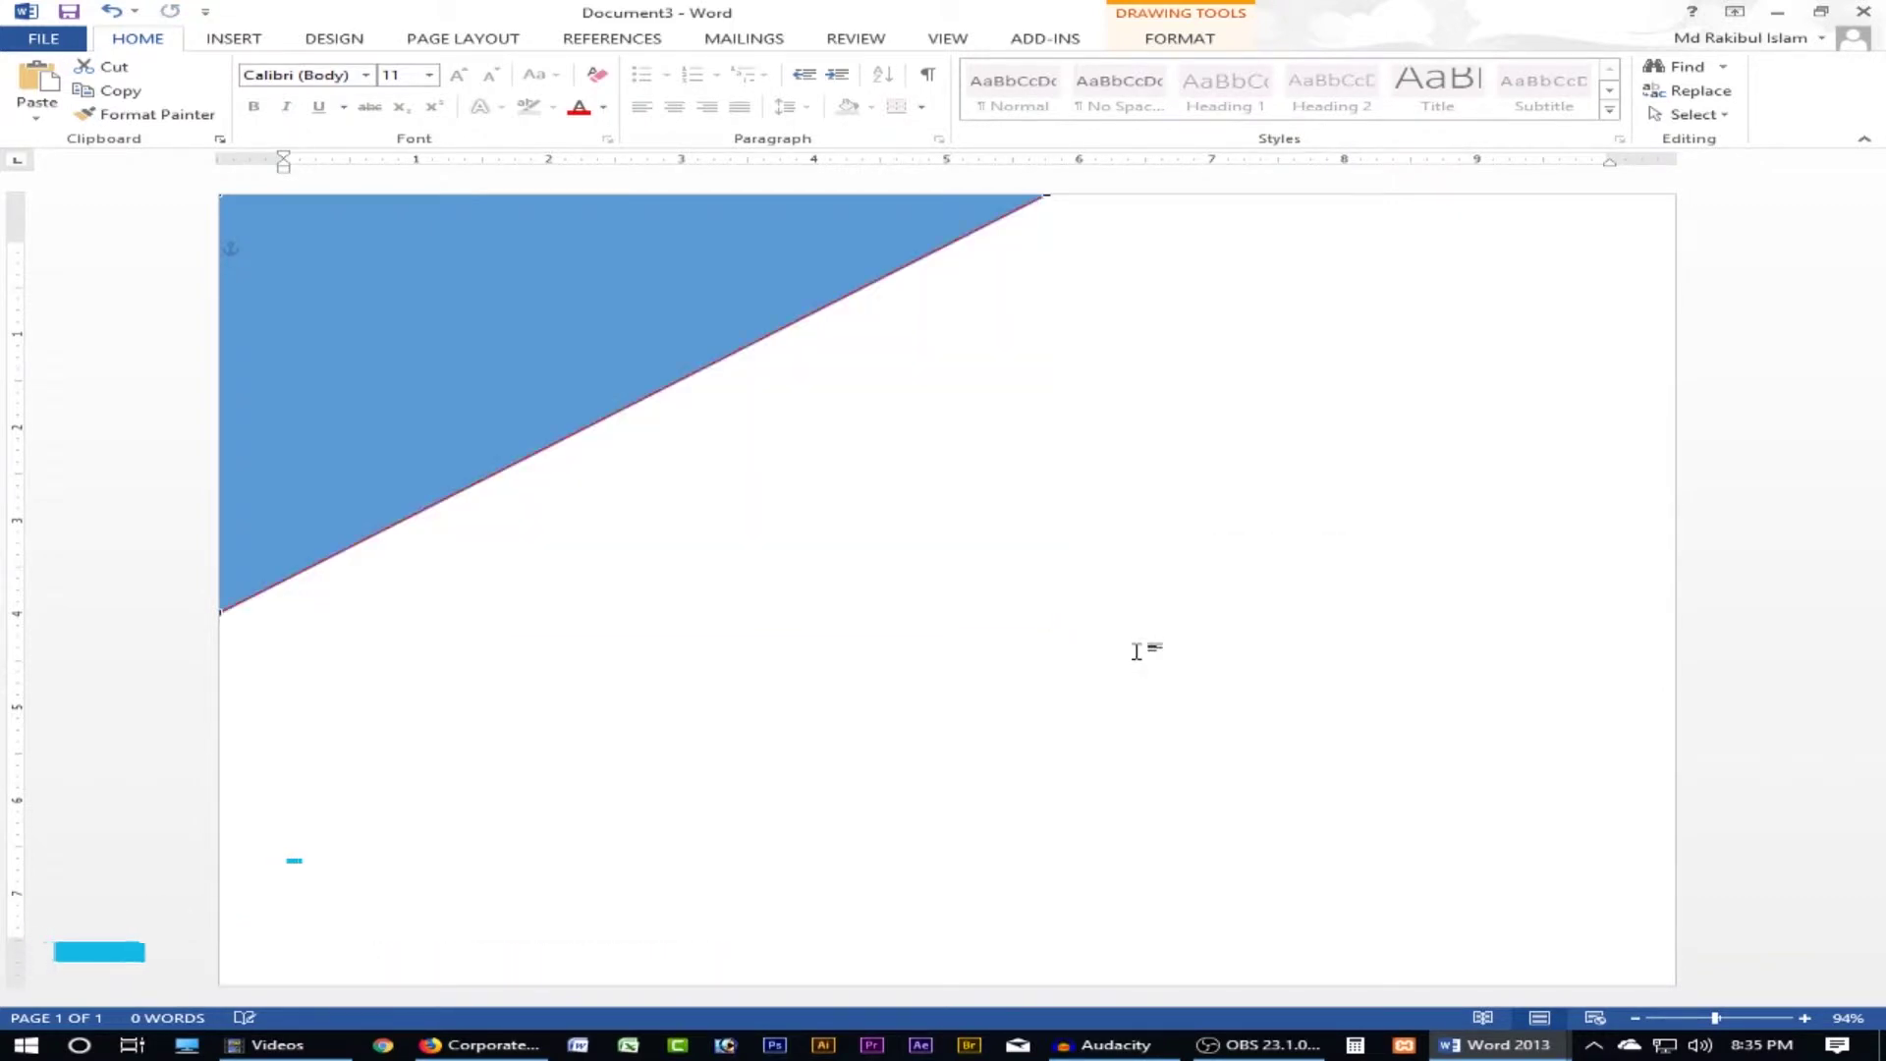
{"action": "left_click", "coordinate": [1011, 556]}
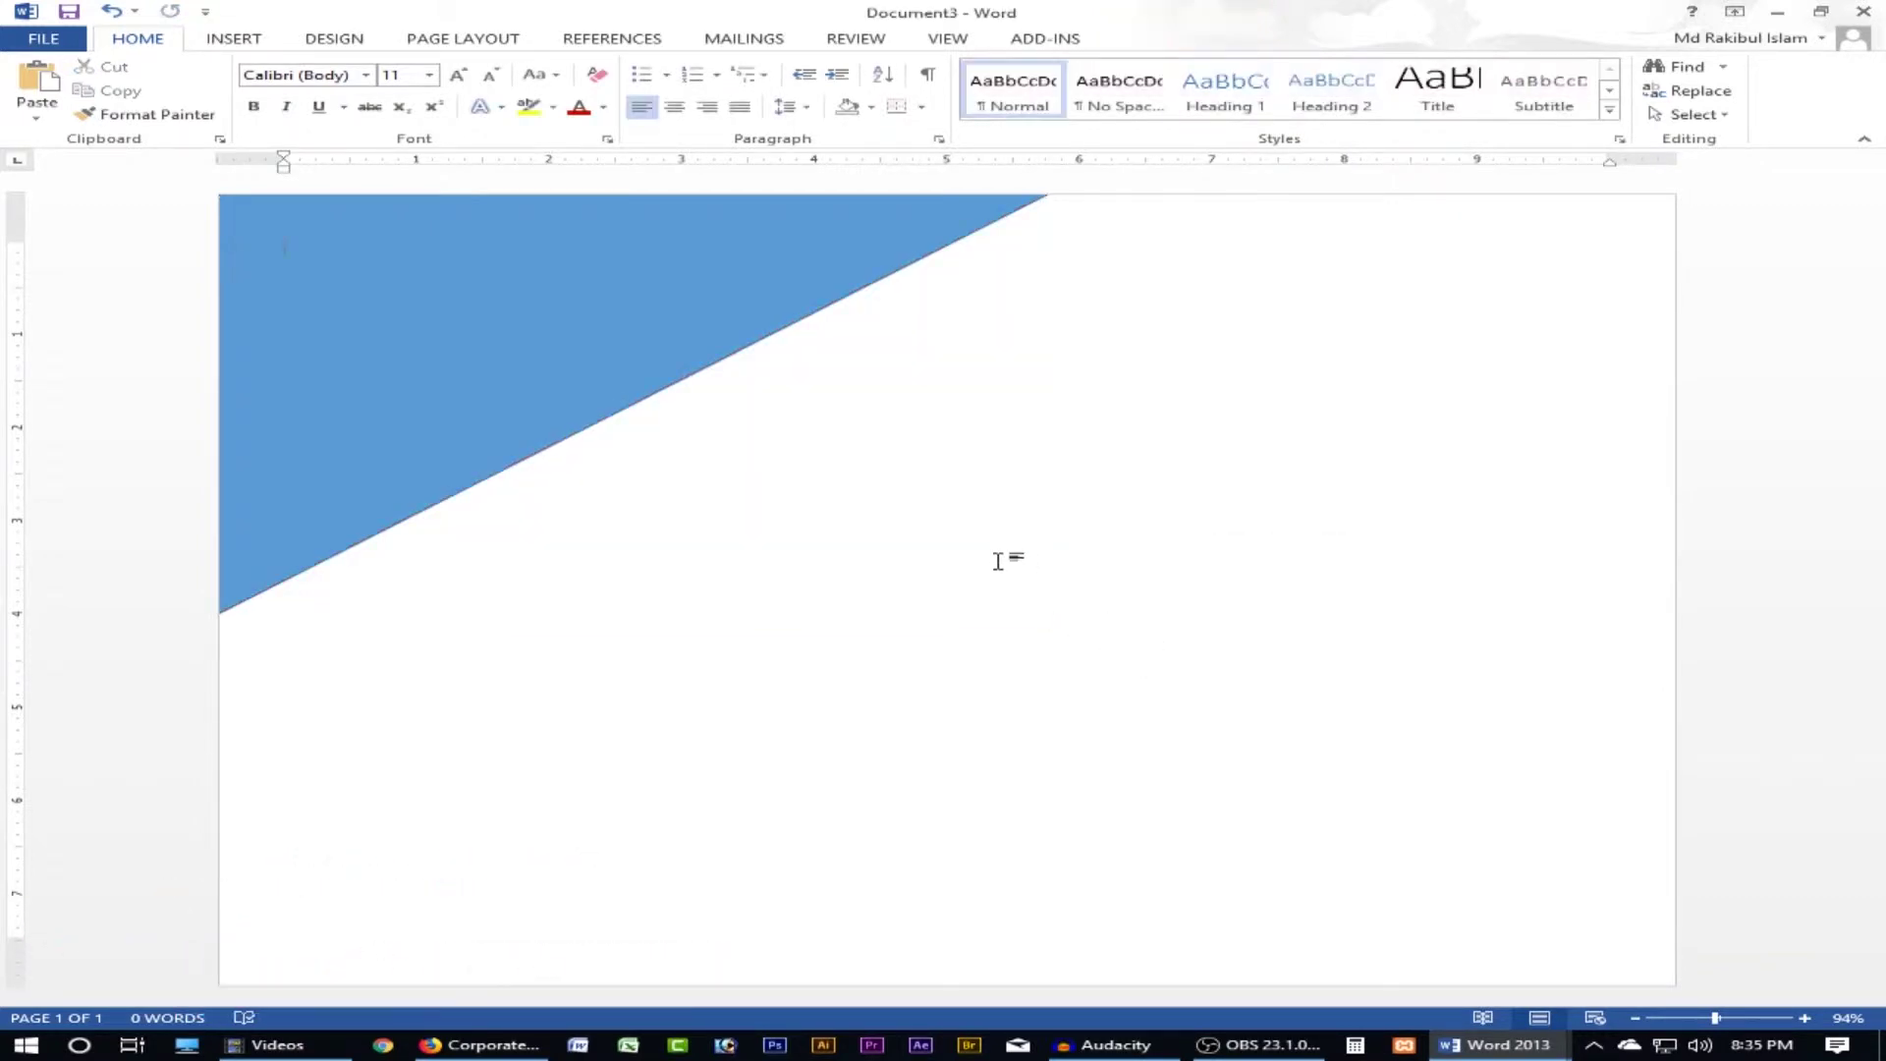
{"action": "left_click", "coordinate": [898, 268]}
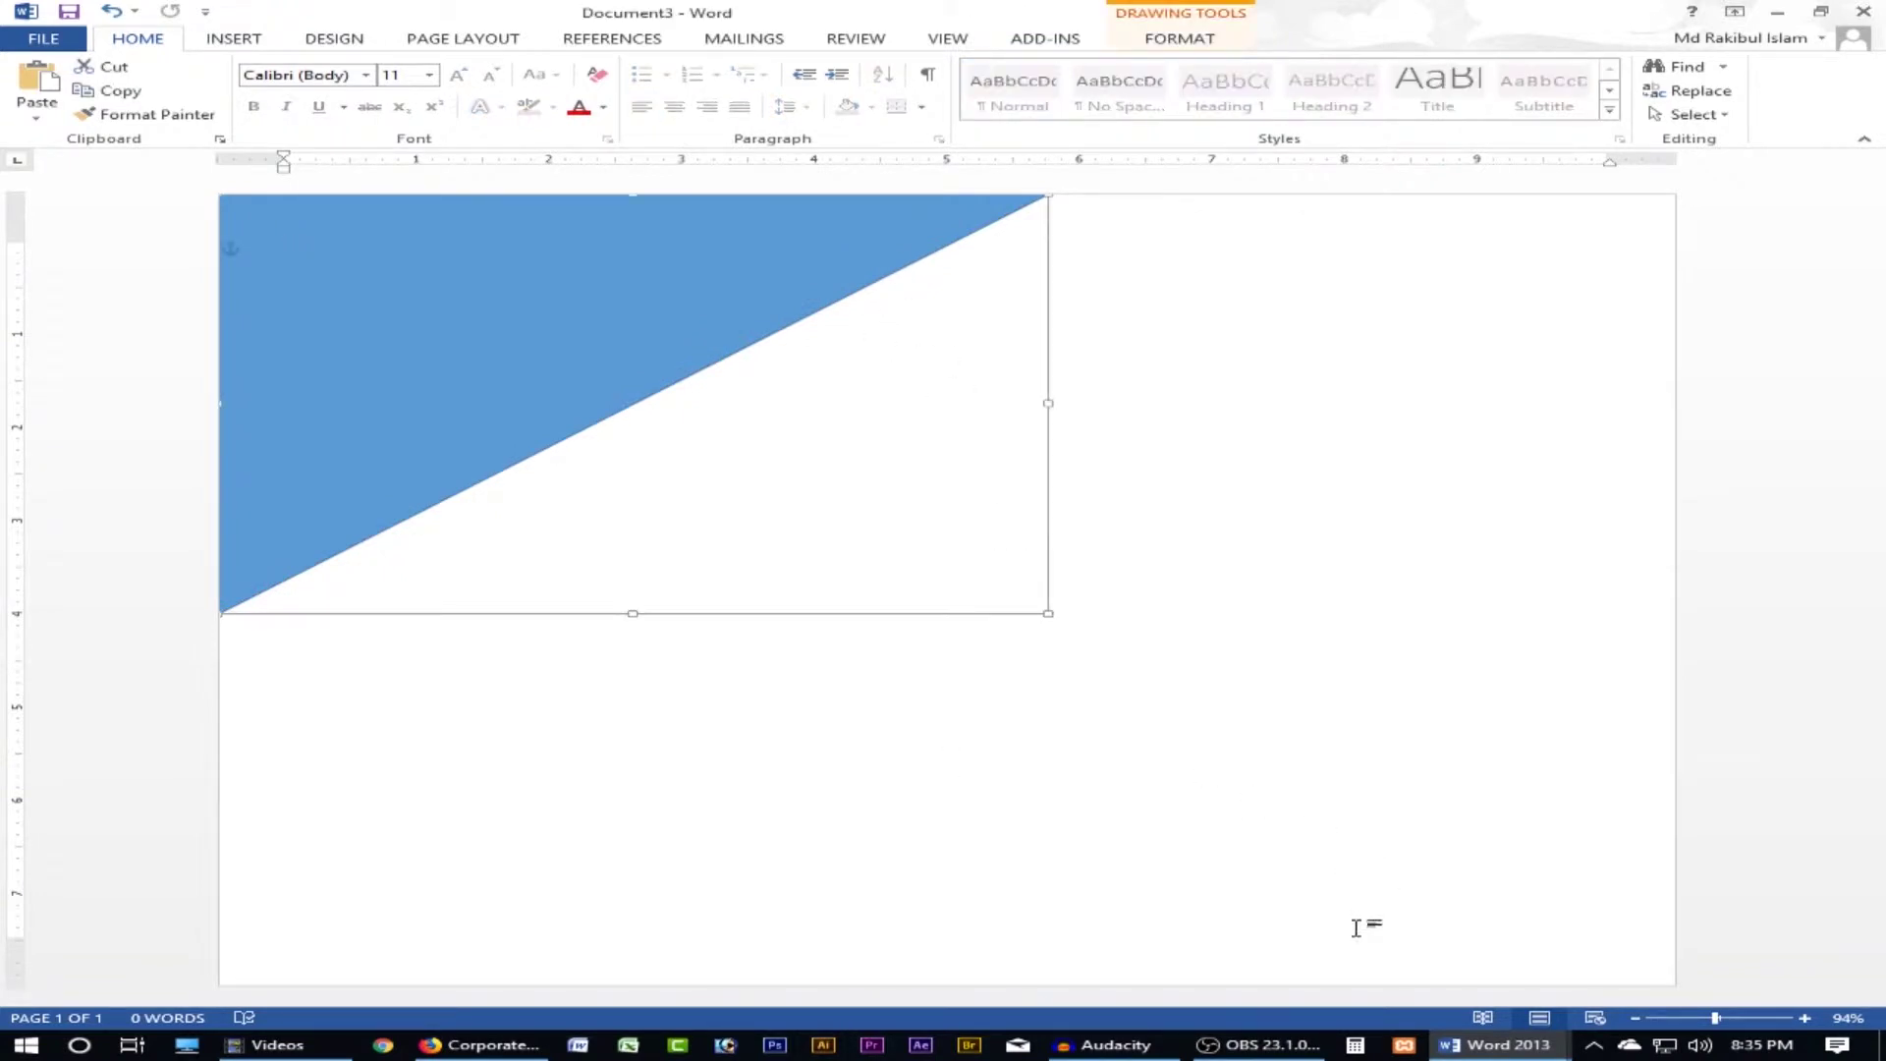
{"action": "left_click", "coordinate": [475, 1044]}
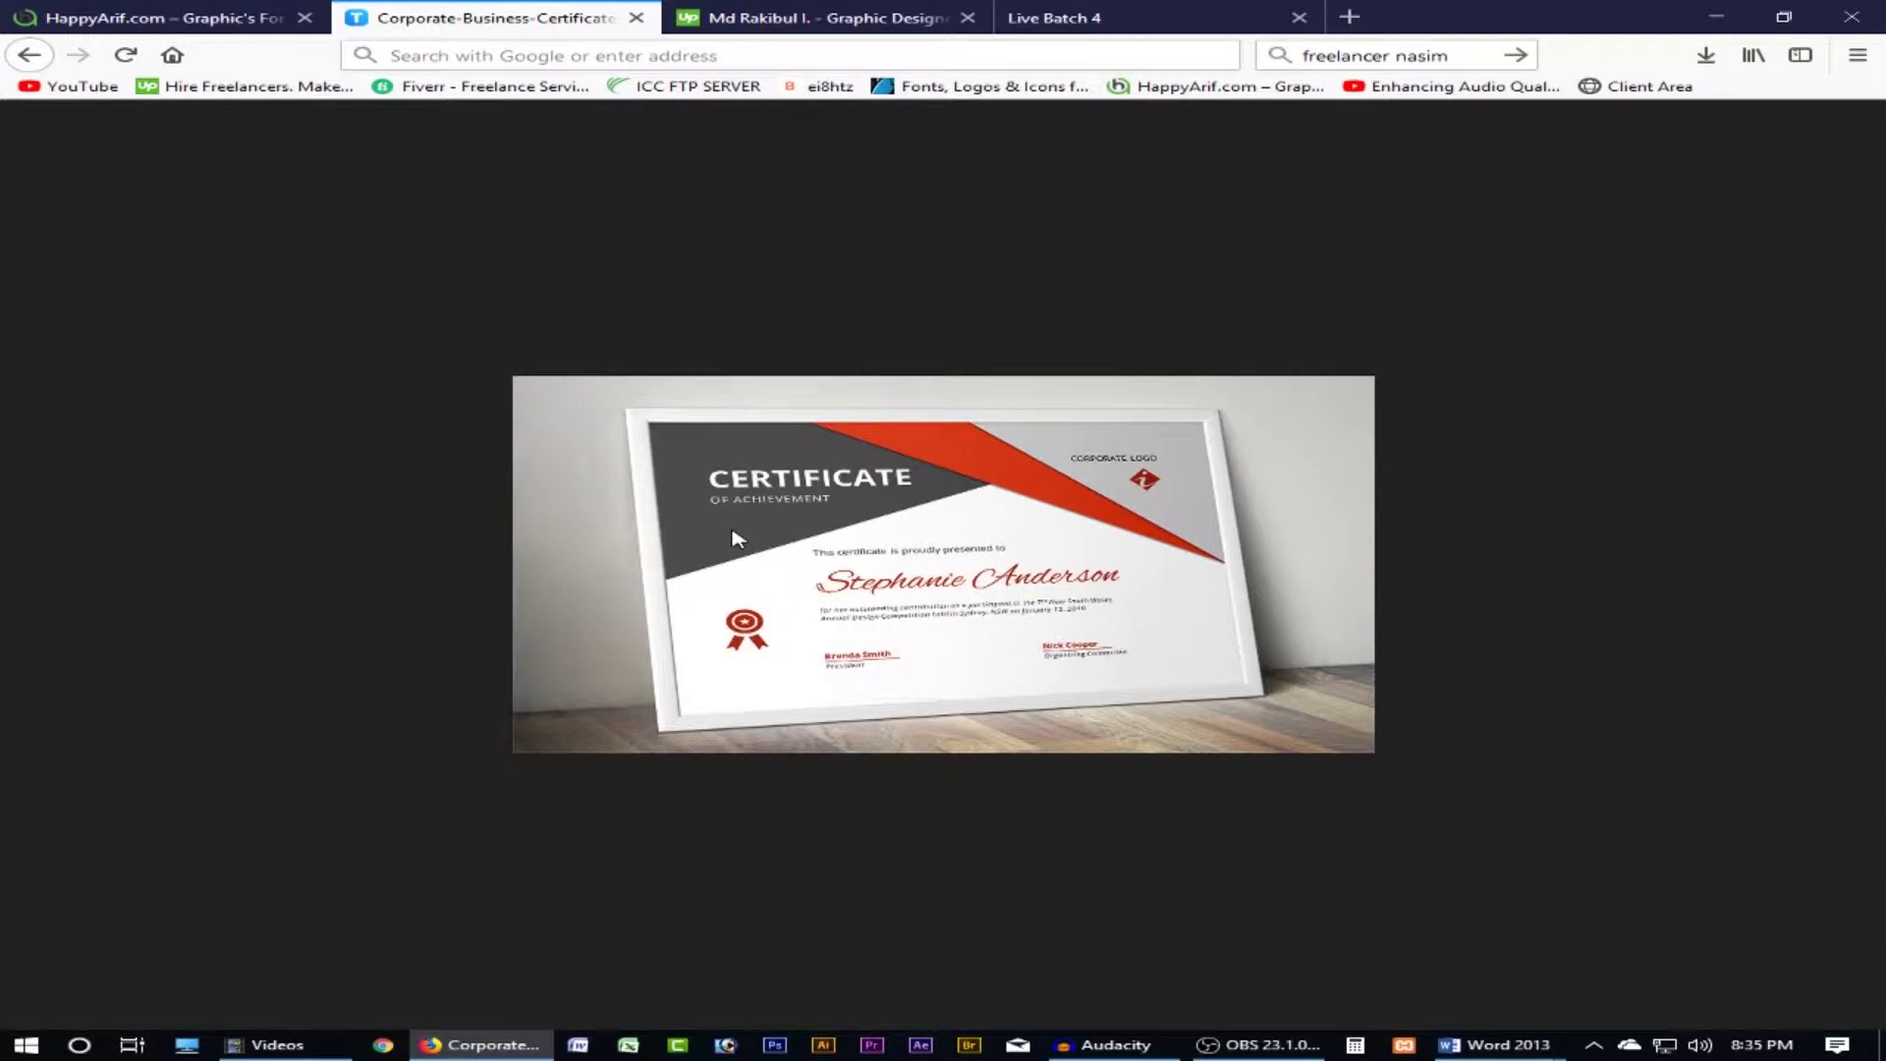
{"action": "left_click", "coordinate": [1485, 1045]}
- Fill the triangle dark grey, then compare it against the certificate reference
{"action": "left_click", "coordinate": [1642, 943]}
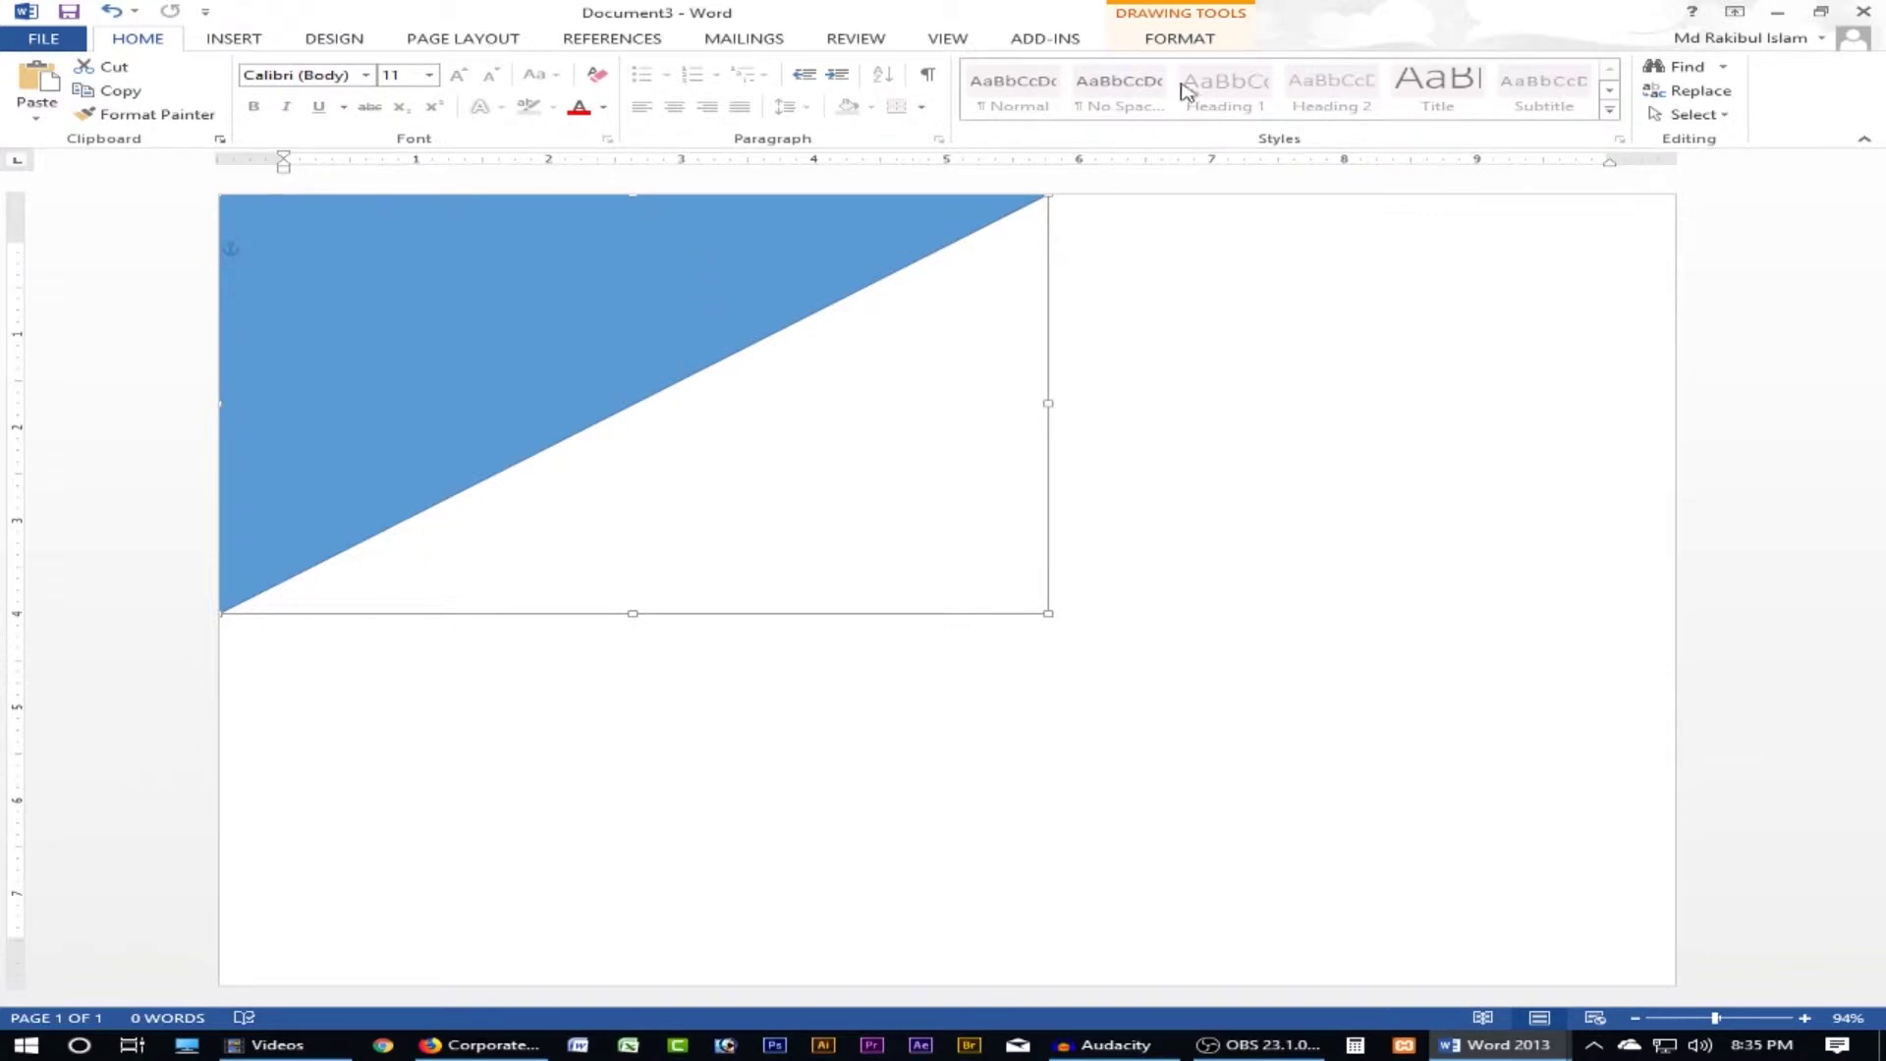
{"action": "left_click", "coordinate": [1189, 40]}
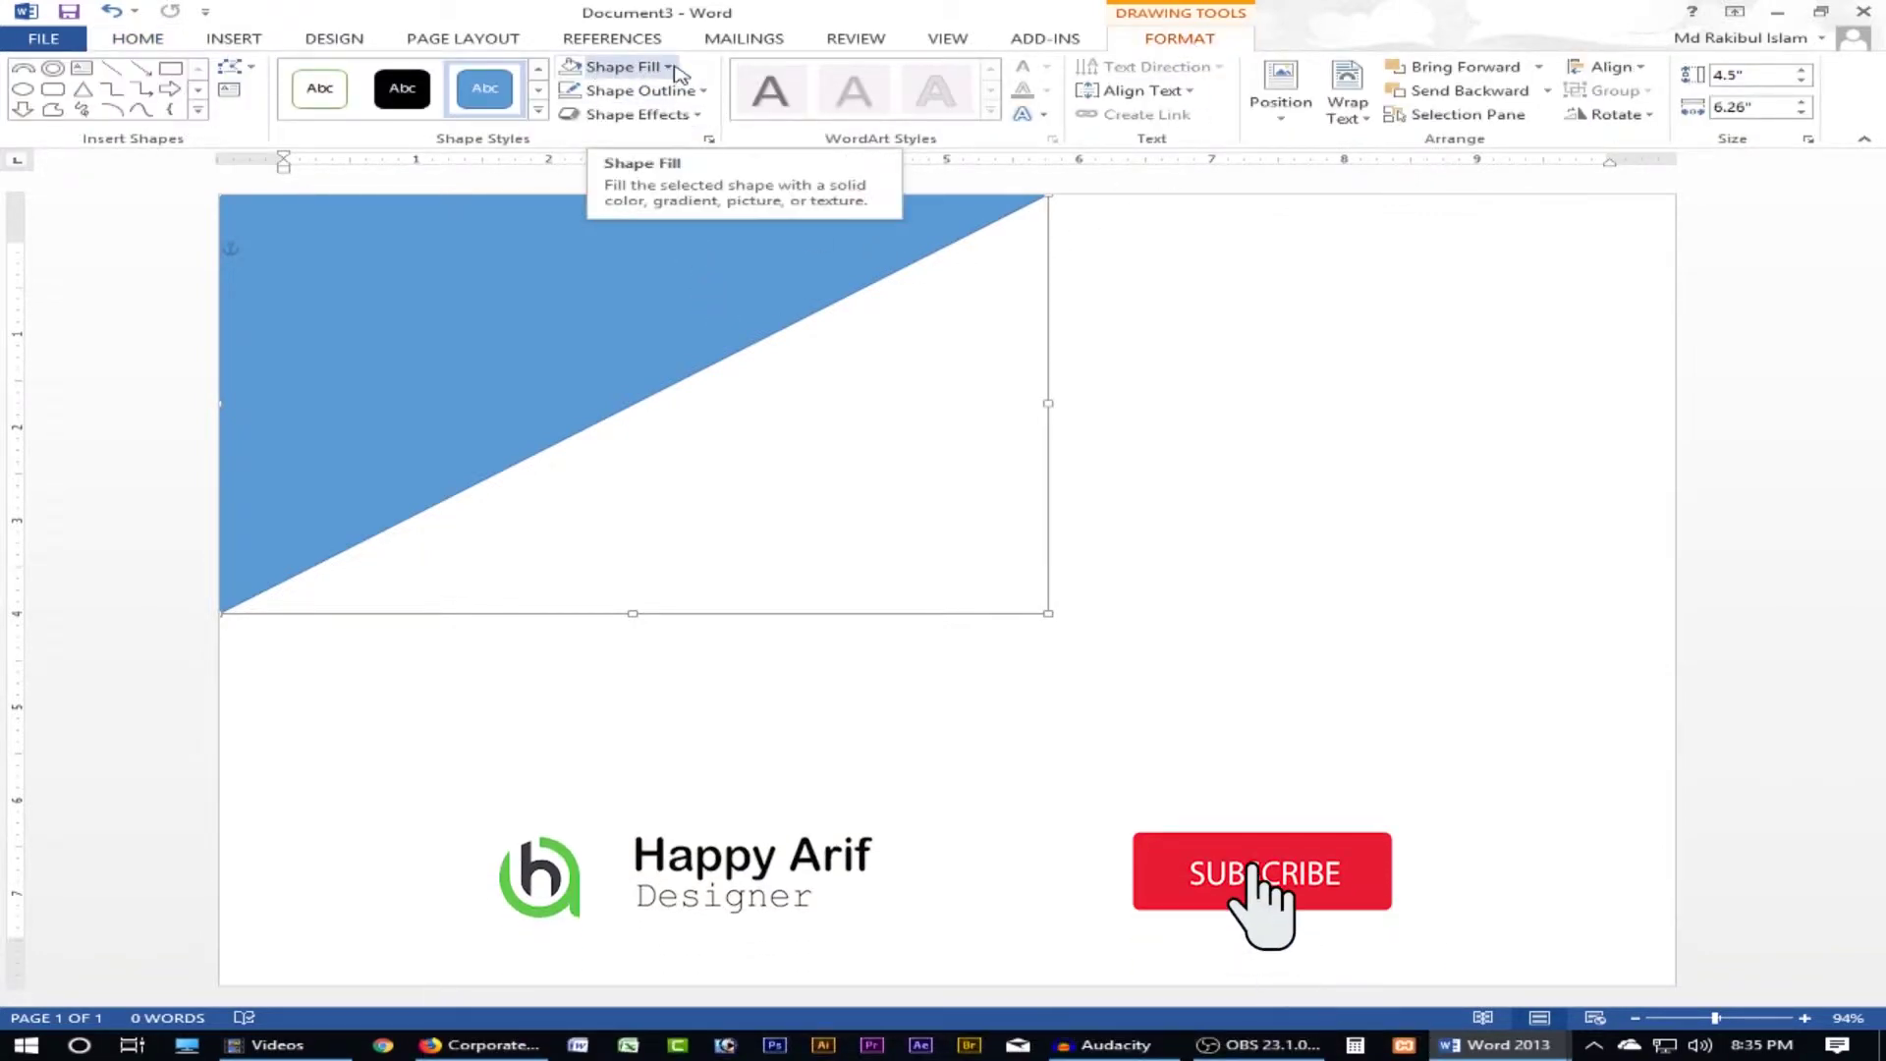
{"action": "left_click", "coordinate": [670, 68]}
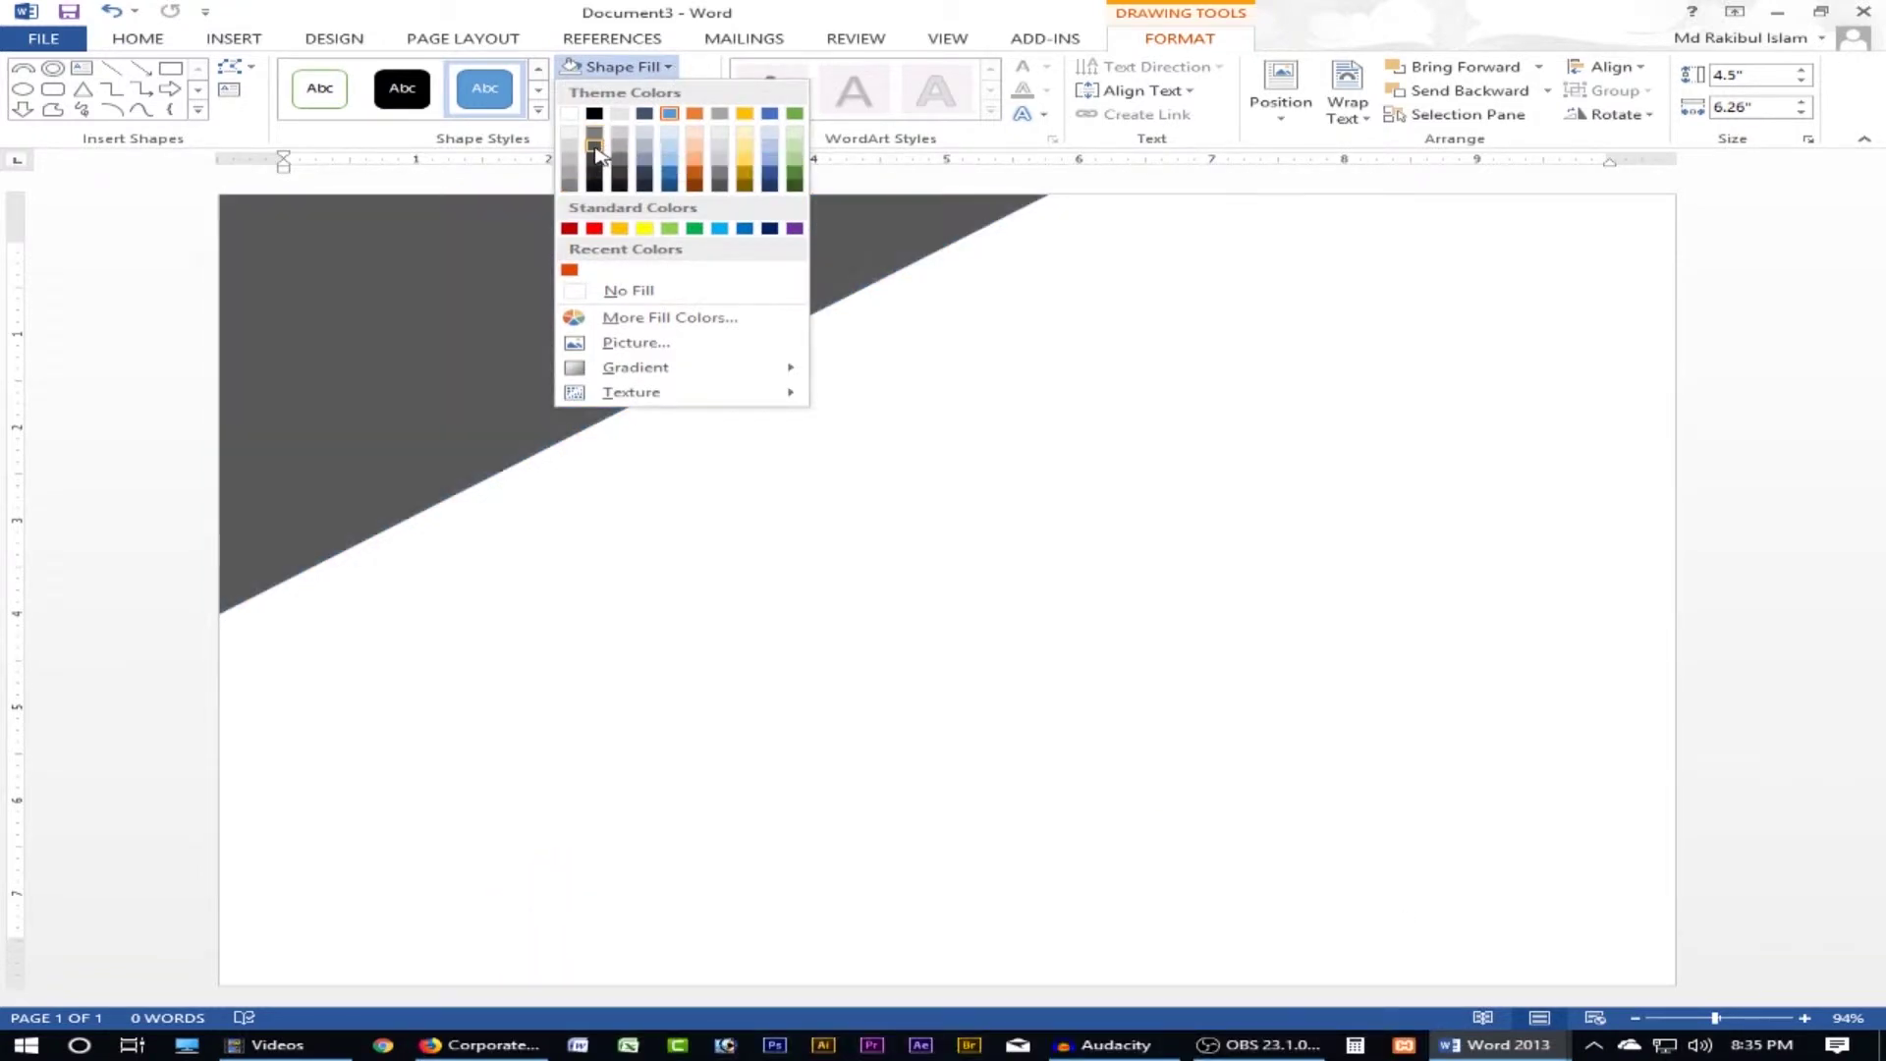
{"action": "left_click", "coordinate": [595, 144]}
{"action": "left_click", "coordinate": [480, 1044]}
{"action": "left_click", "coordinate": [480, 1045]}
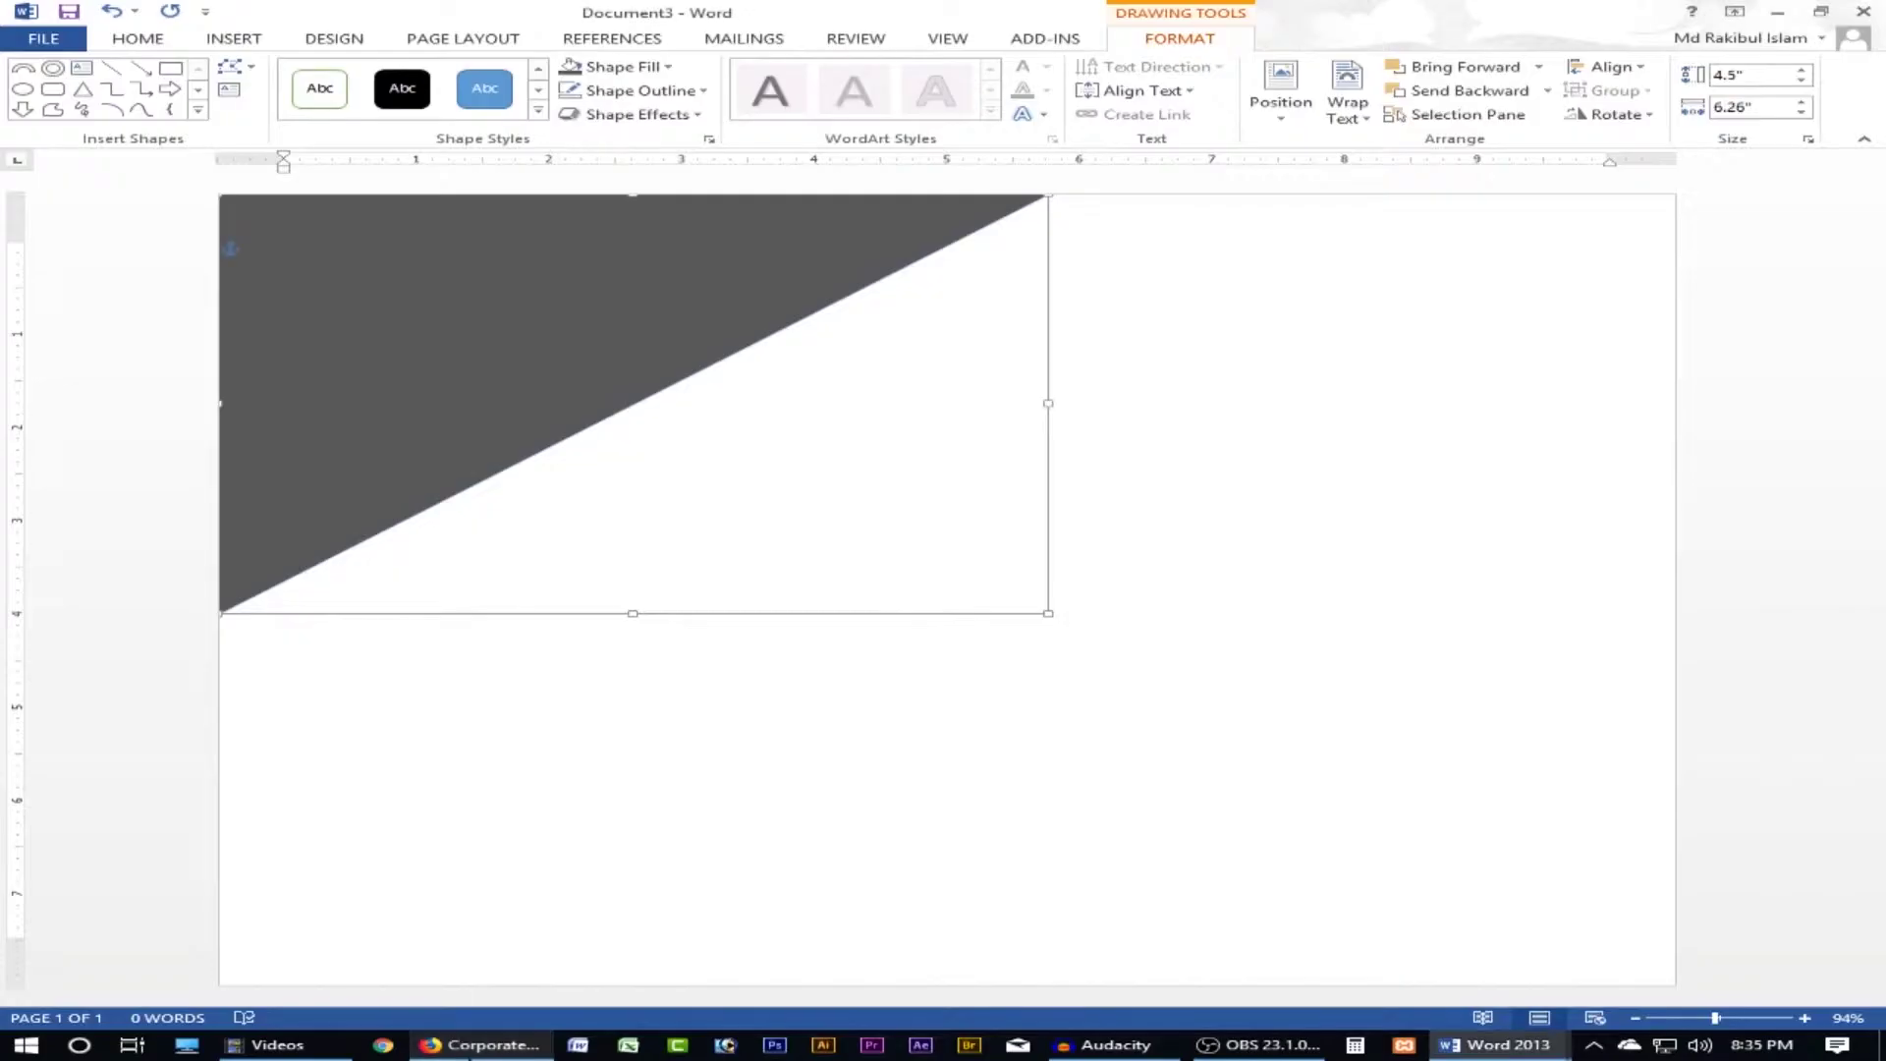
{"action": "left_click", "coordinate": [480, 1045]}
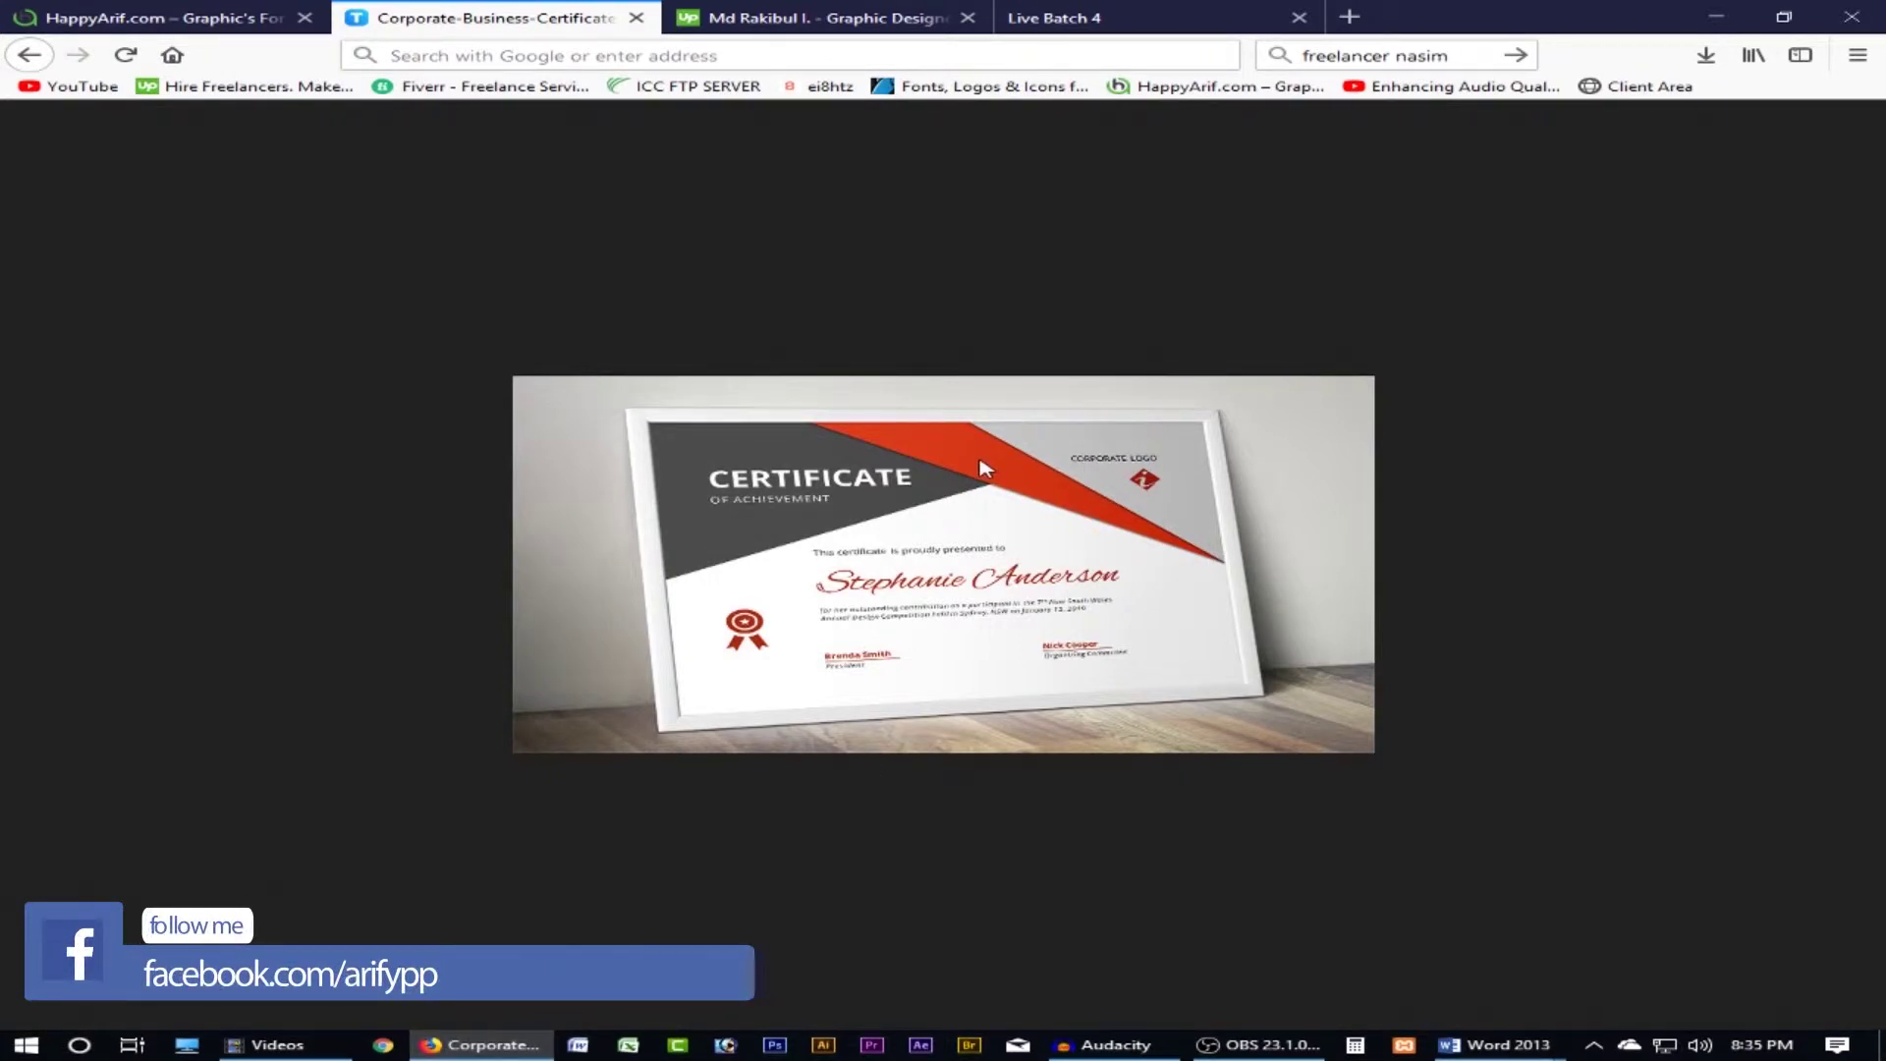
{"action": "left_click", "coordinate": [480, 1046]}
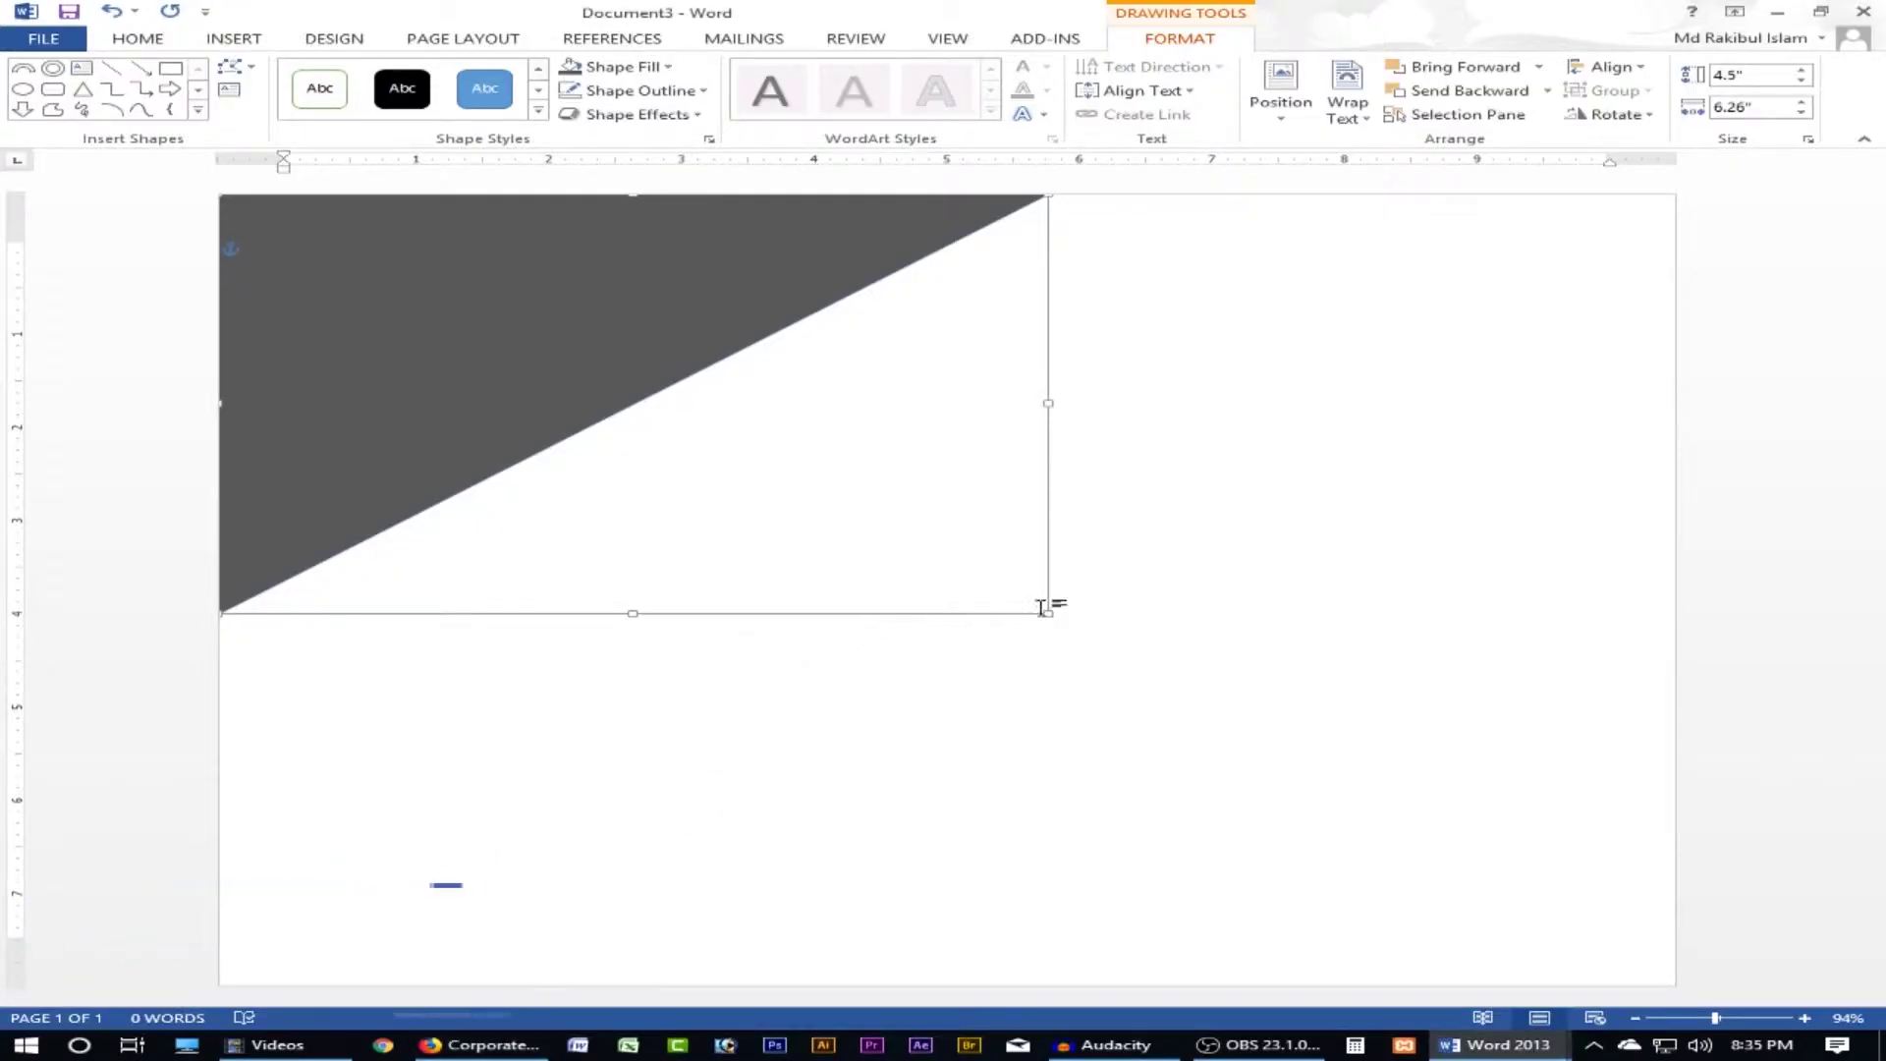
- Duplicate the grey triangle, then narrow, move, and enlarge the copy to the right edge
{"action": "left_click_drag", "start_coordinate": [1046, 614], "coordinate": [1072, 633]}
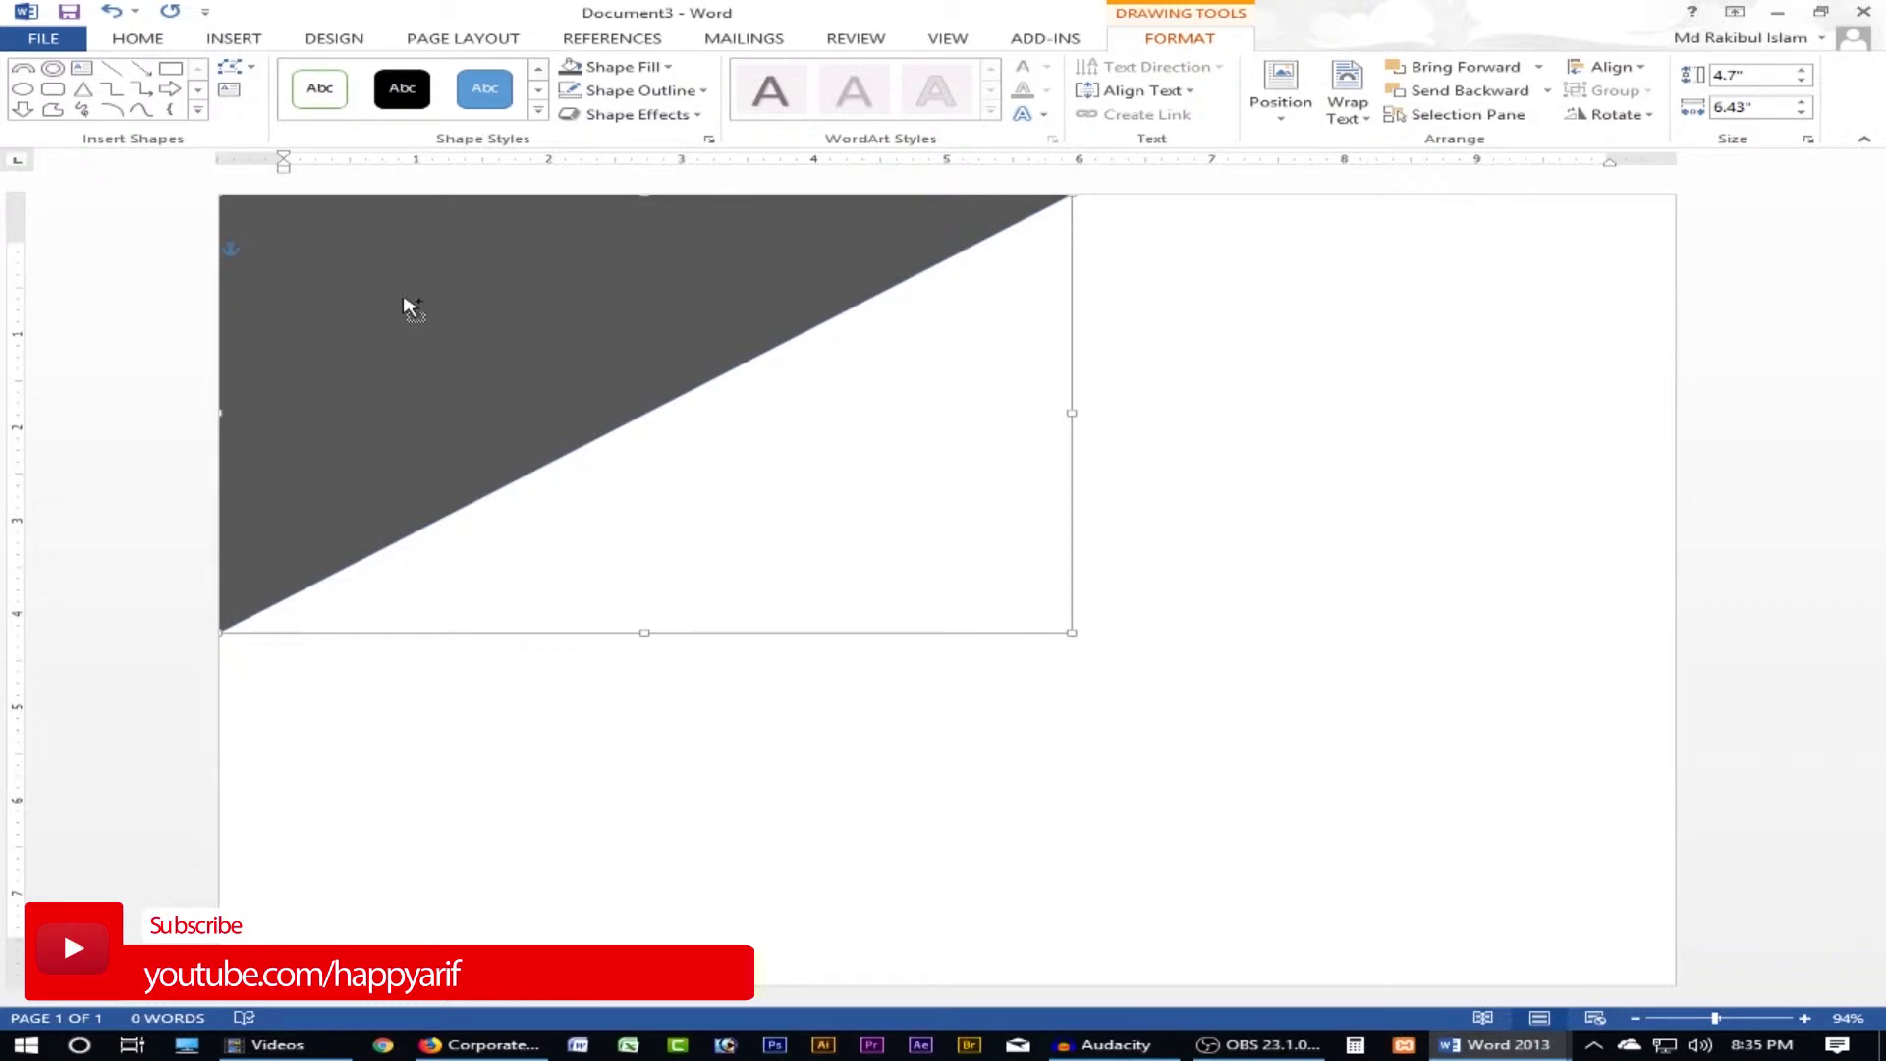
{"action": "left_click_drag", "start_coordinate": [398, 290], "coordinate": [530, 332], "text": "ctrl"}
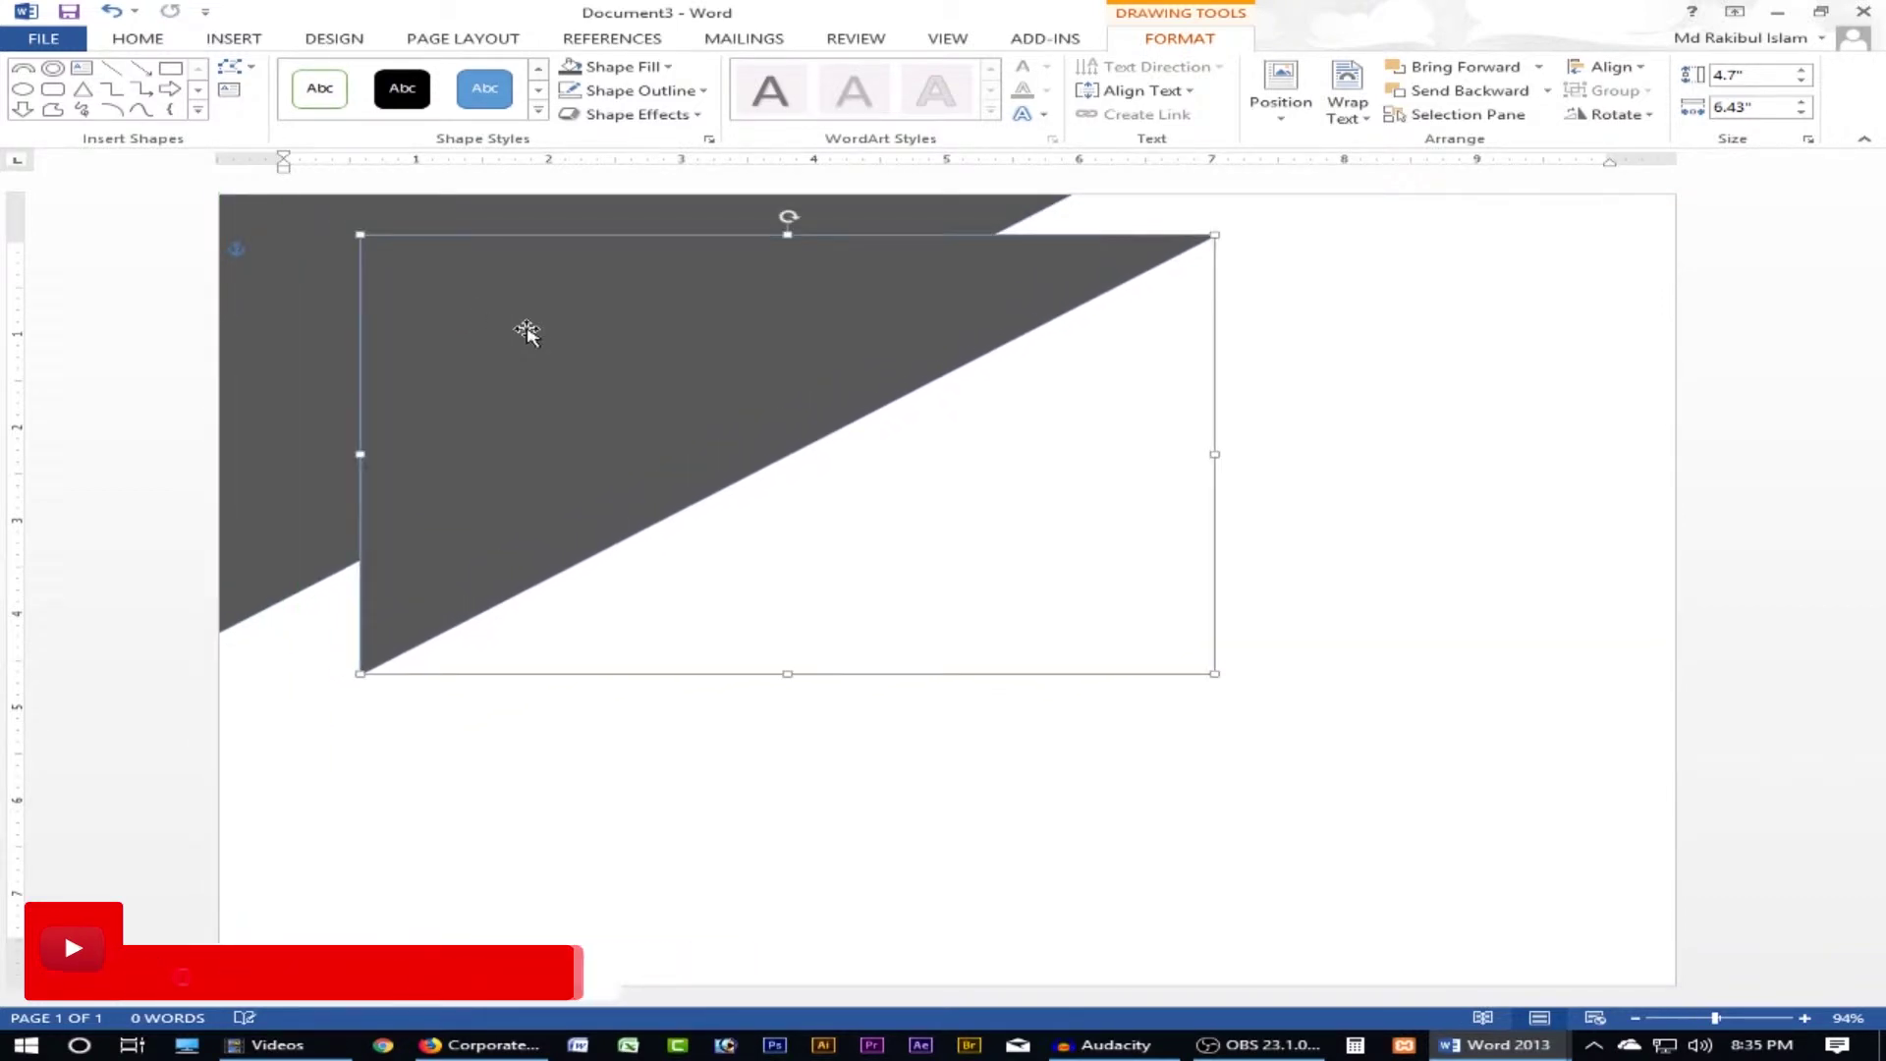
{"action": "left_click_drag", "start_coordinate": [647, 446], "coordinate": [890, 415]}
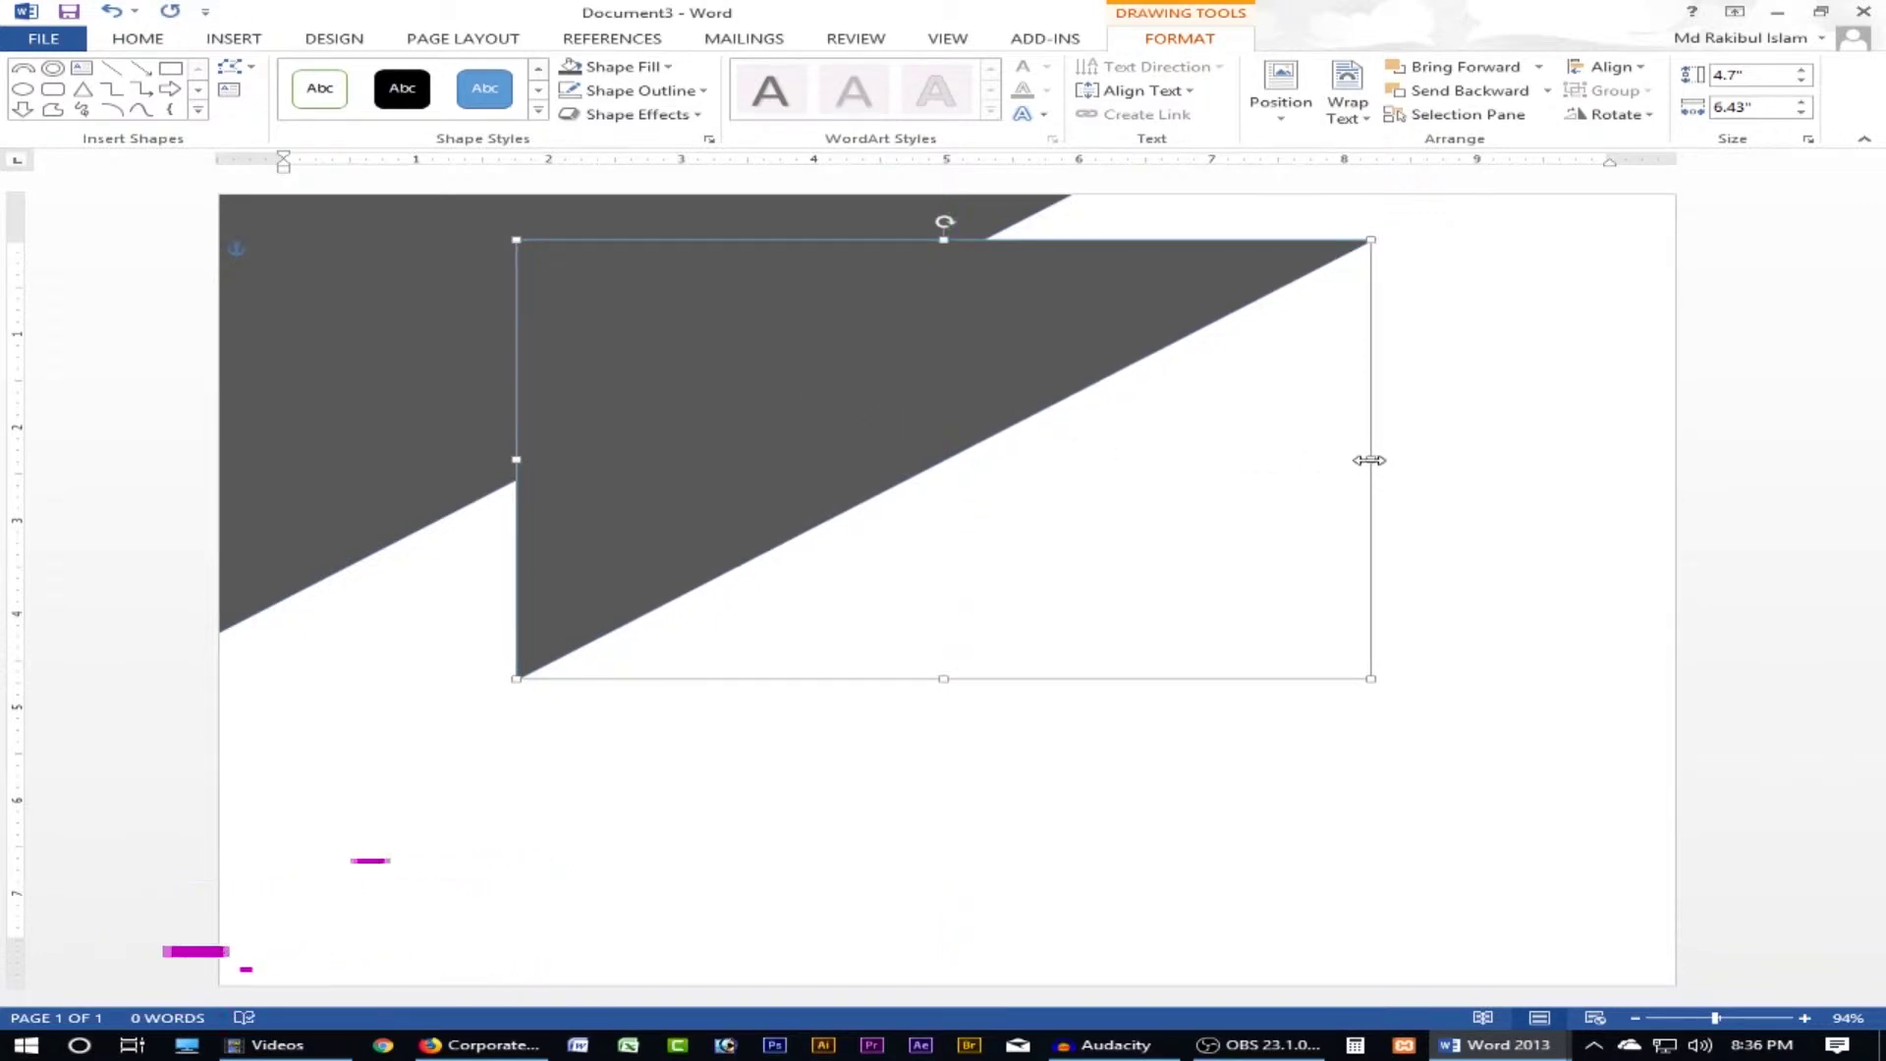
{"action": "left_click_drag", "start_coordinate": [1369, 459], "coordinate": [577, 447]}
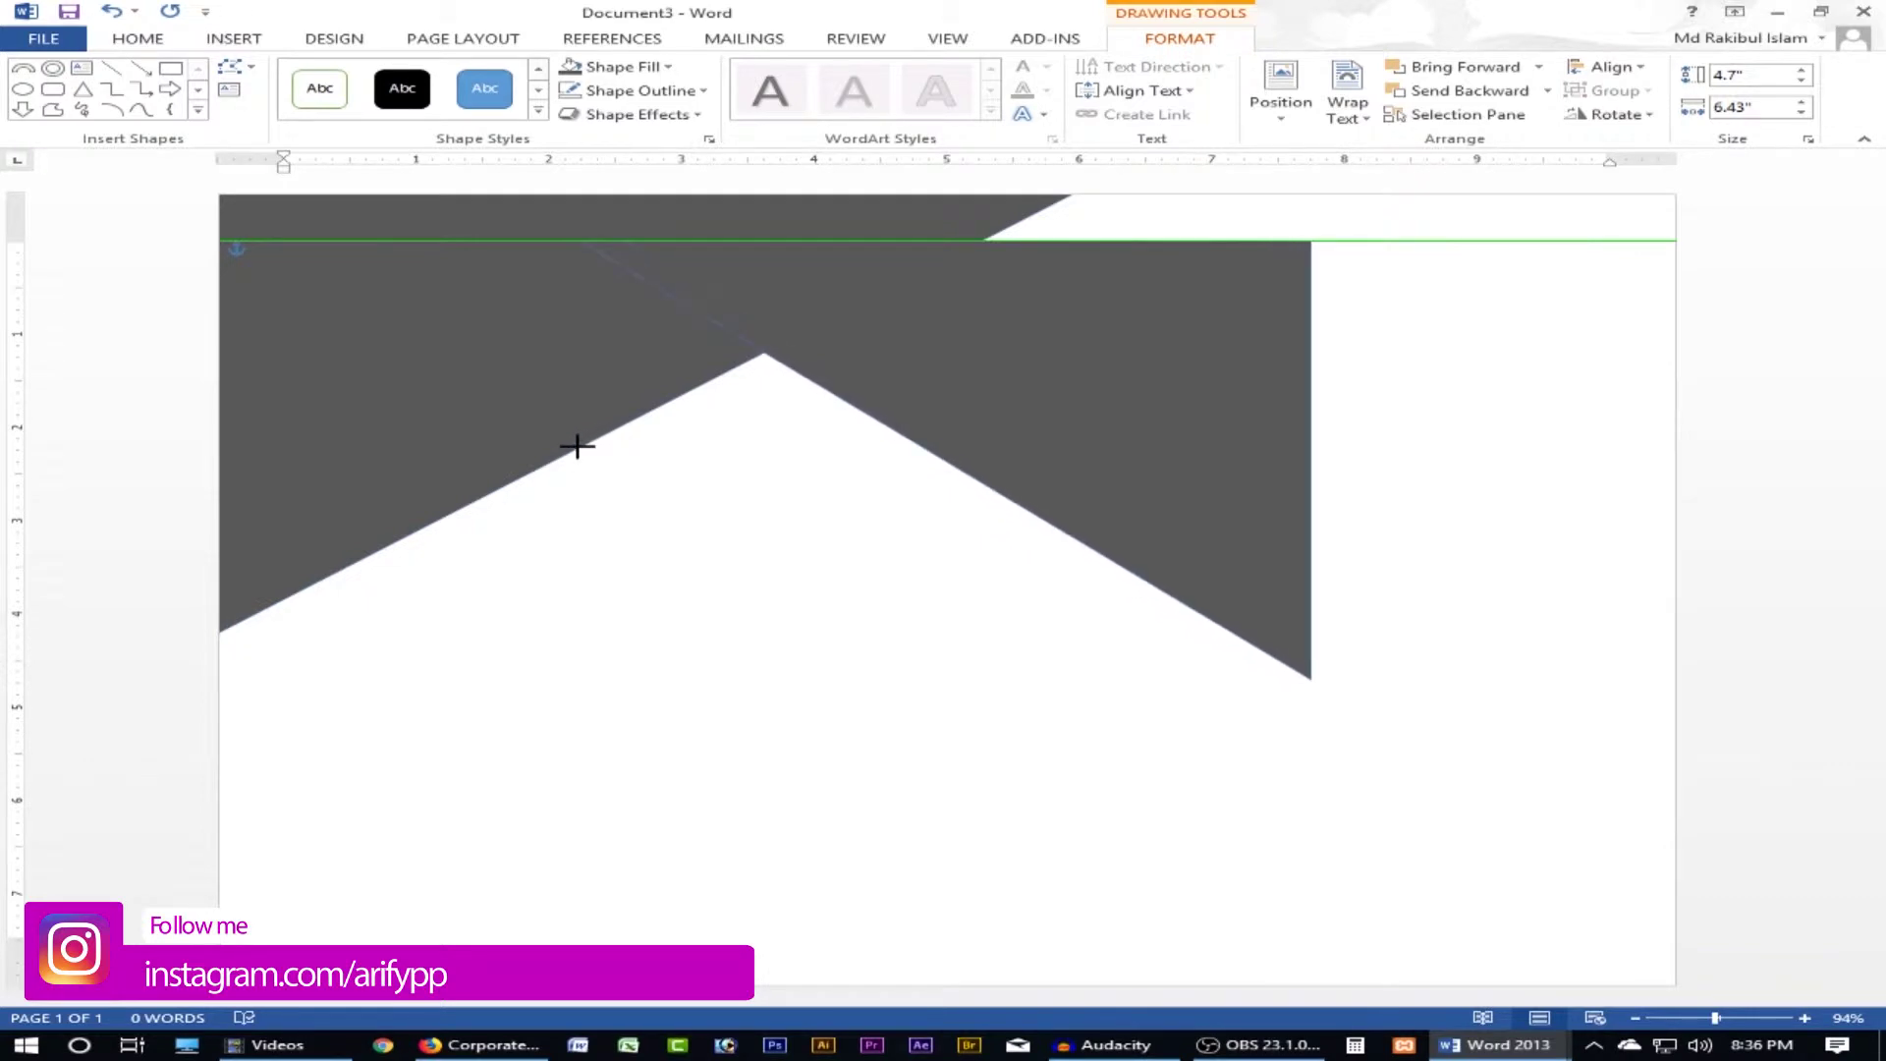
{"action": "left_click_drag", "start_coordinate": [576, 447], "coordinate": [569, 450]}
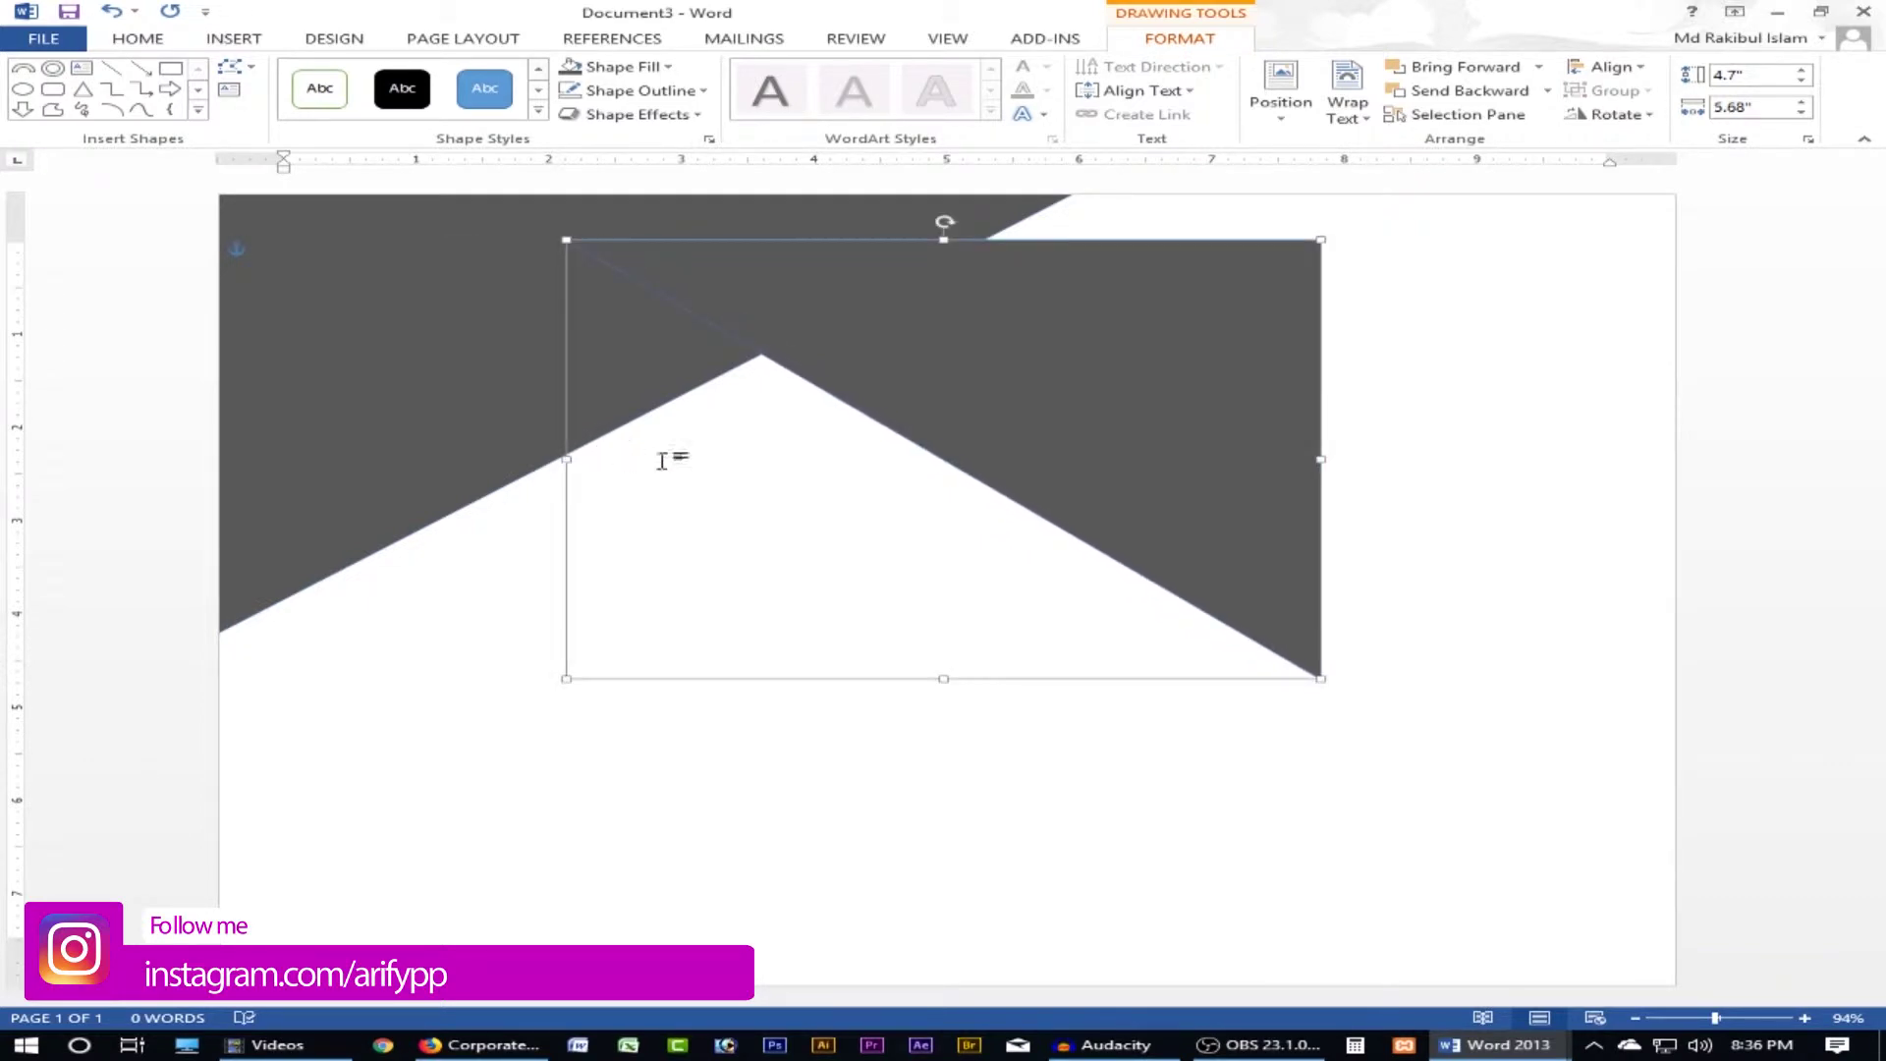
{"action": "mouse_move", "coordinate": [977, 412]}
{"action": "left_mouse_down"}
{"action": "mouse_move", "coordinate": [1372, 332]}
{"action": "mouse_move", "coordinate": [1242, 329]}
{"action": "left_mouse_up"}
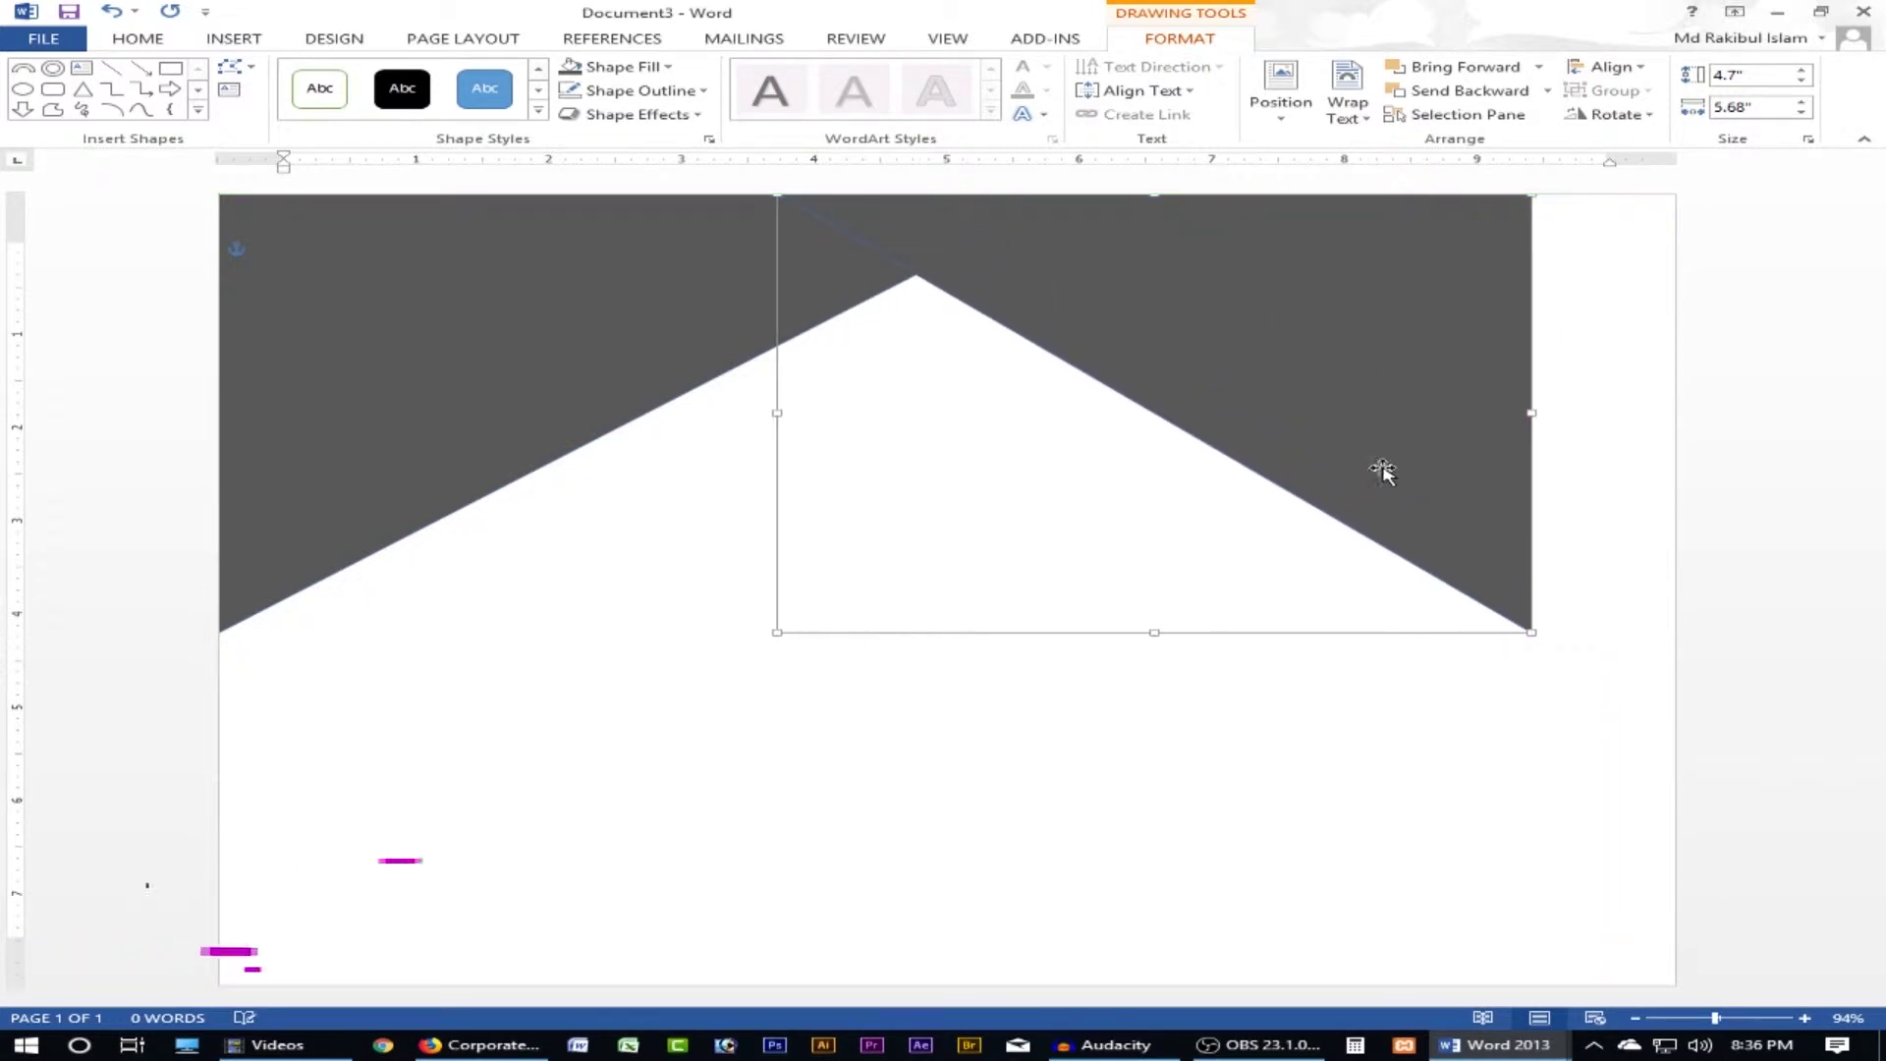
{"action": "left_click_drag", "start_coordinate": [1533, 634], "coordinate": [1684, 757]}
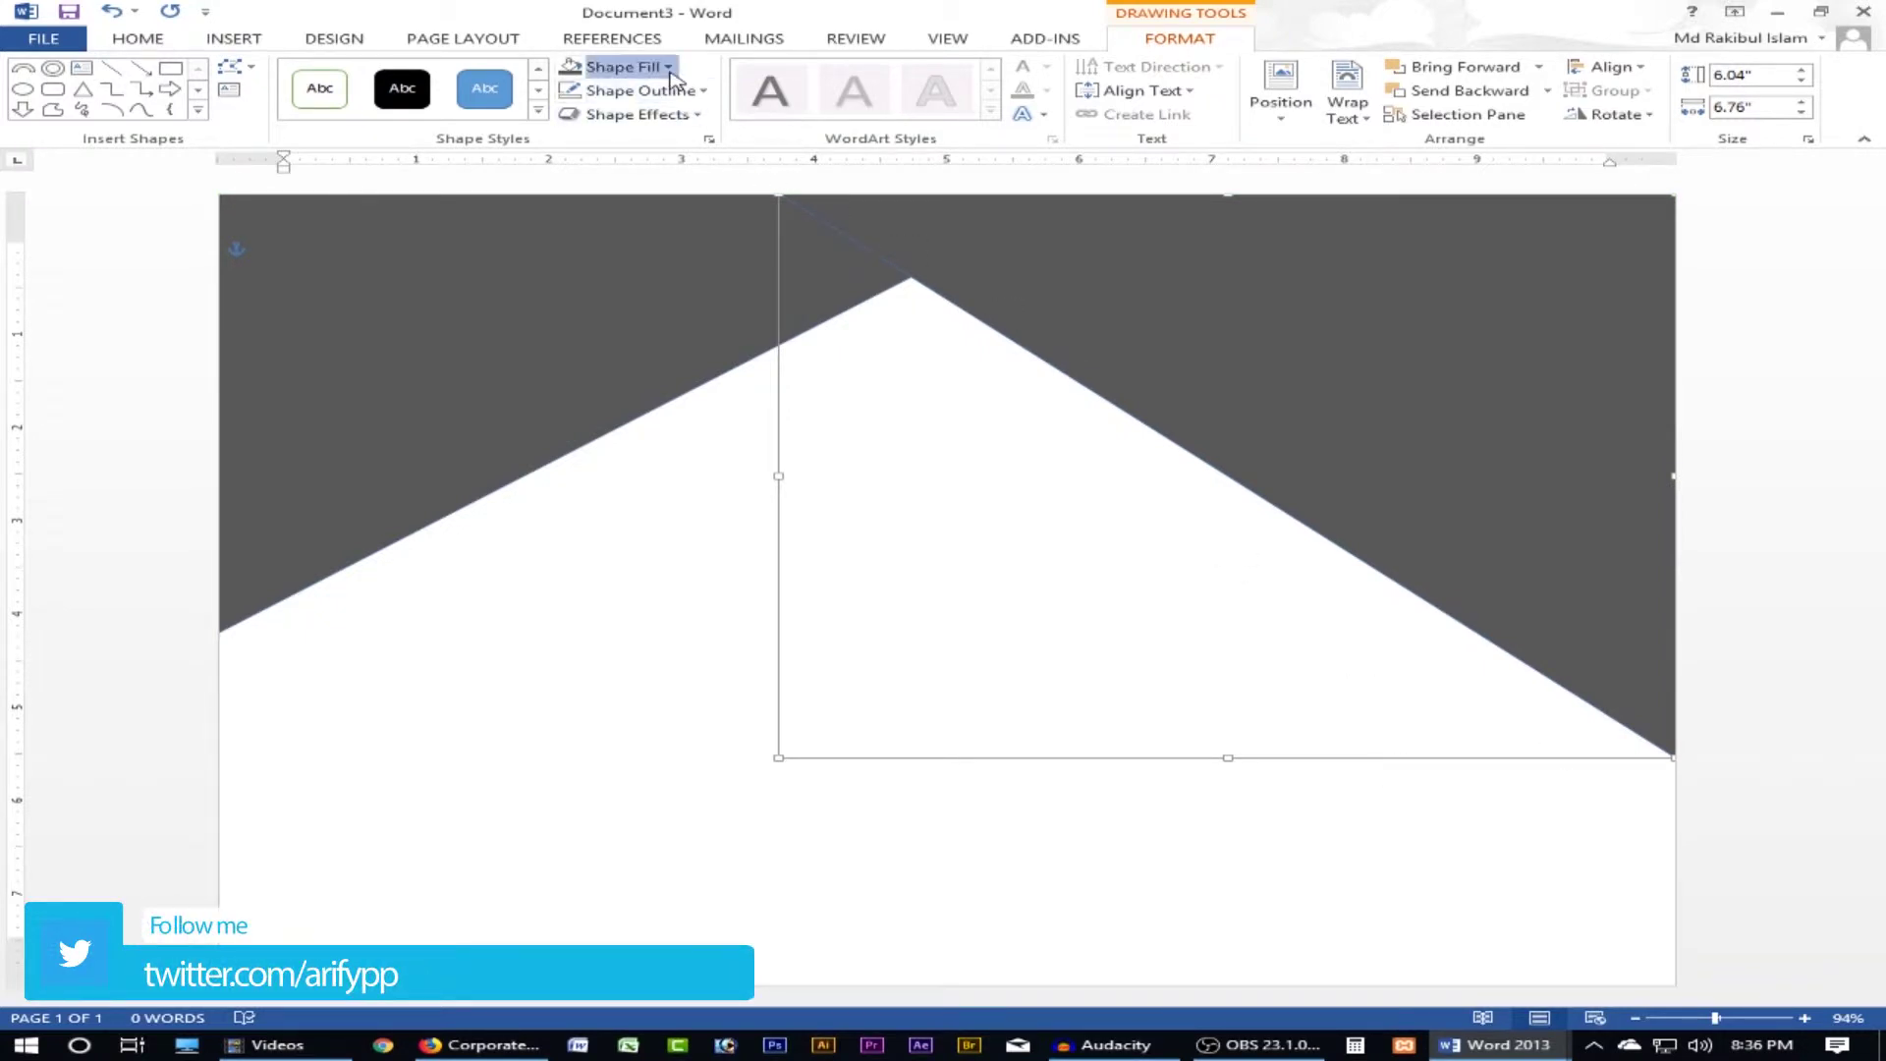
- Fill the right-hand triangle orange-red
{"action": "left_click", "coordinate": [667, 67]}
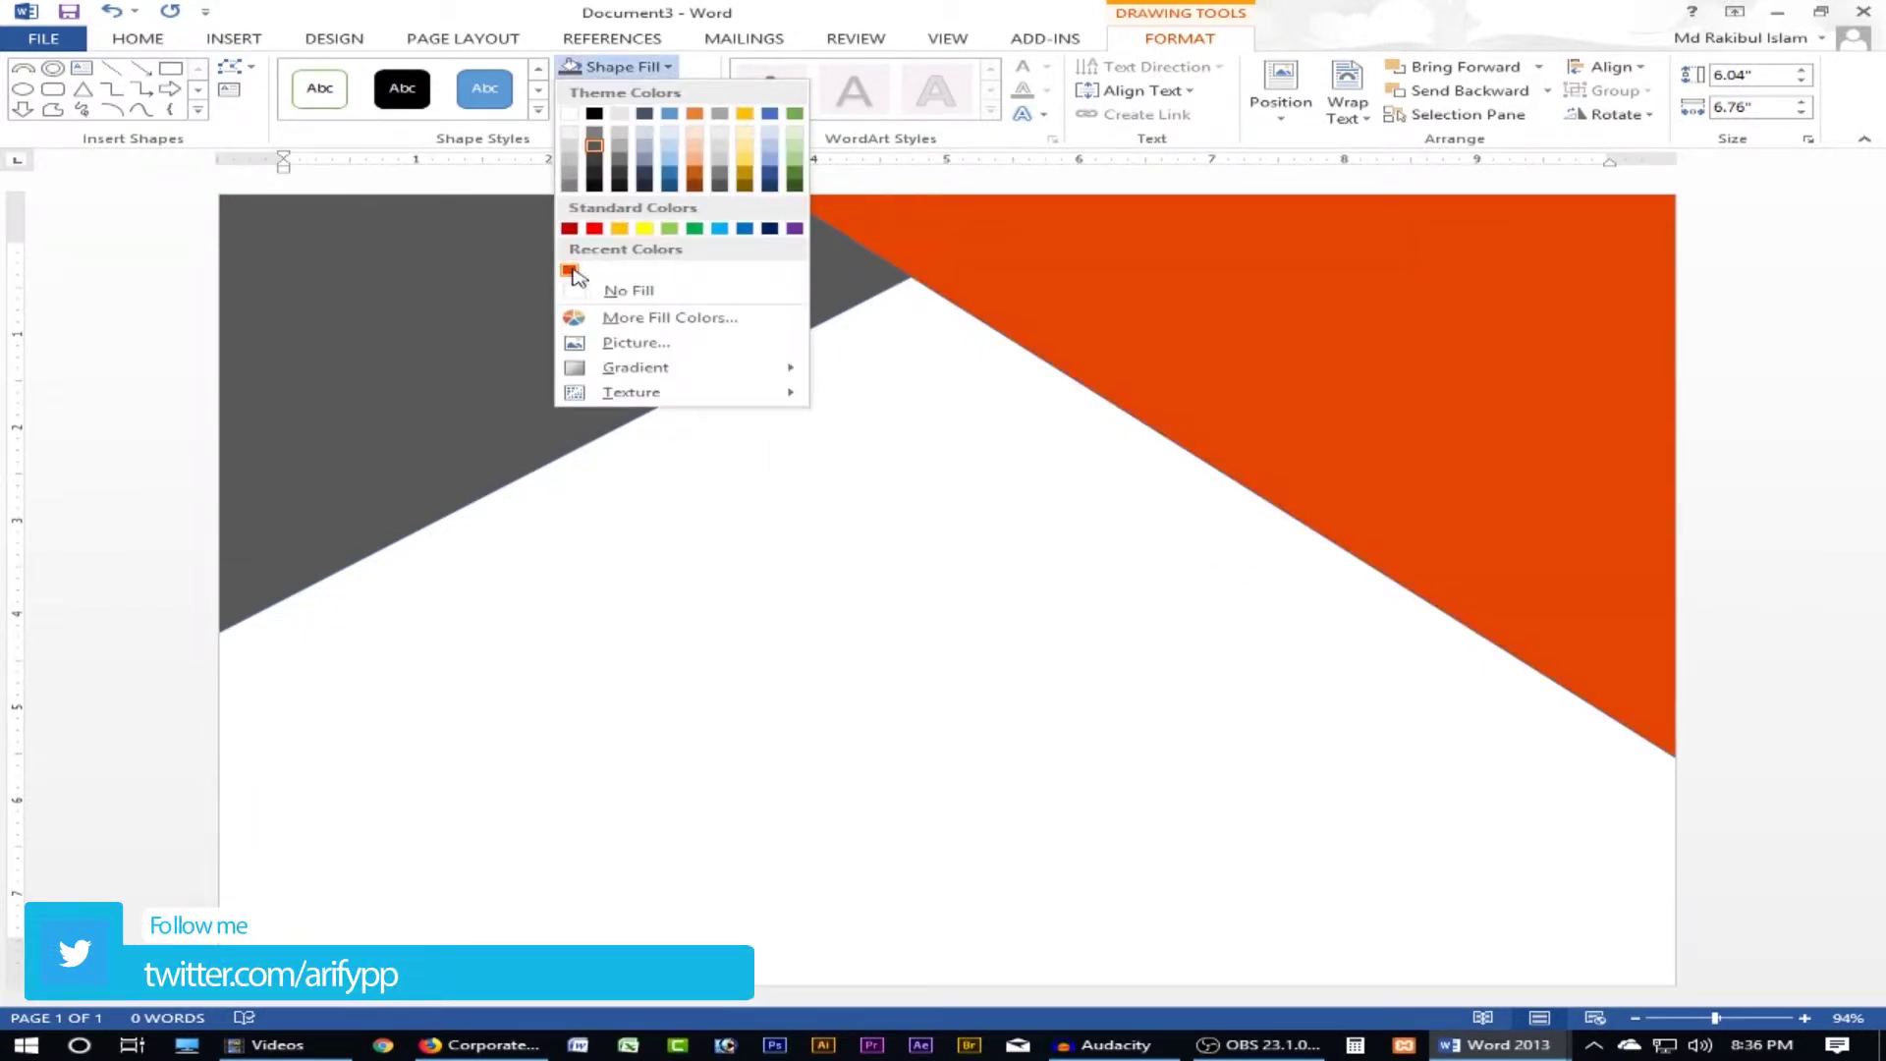
{"action": "left_click", "coordinate": [569, 274]}
{"action": "left_click", "coordinate": [653, 610]}
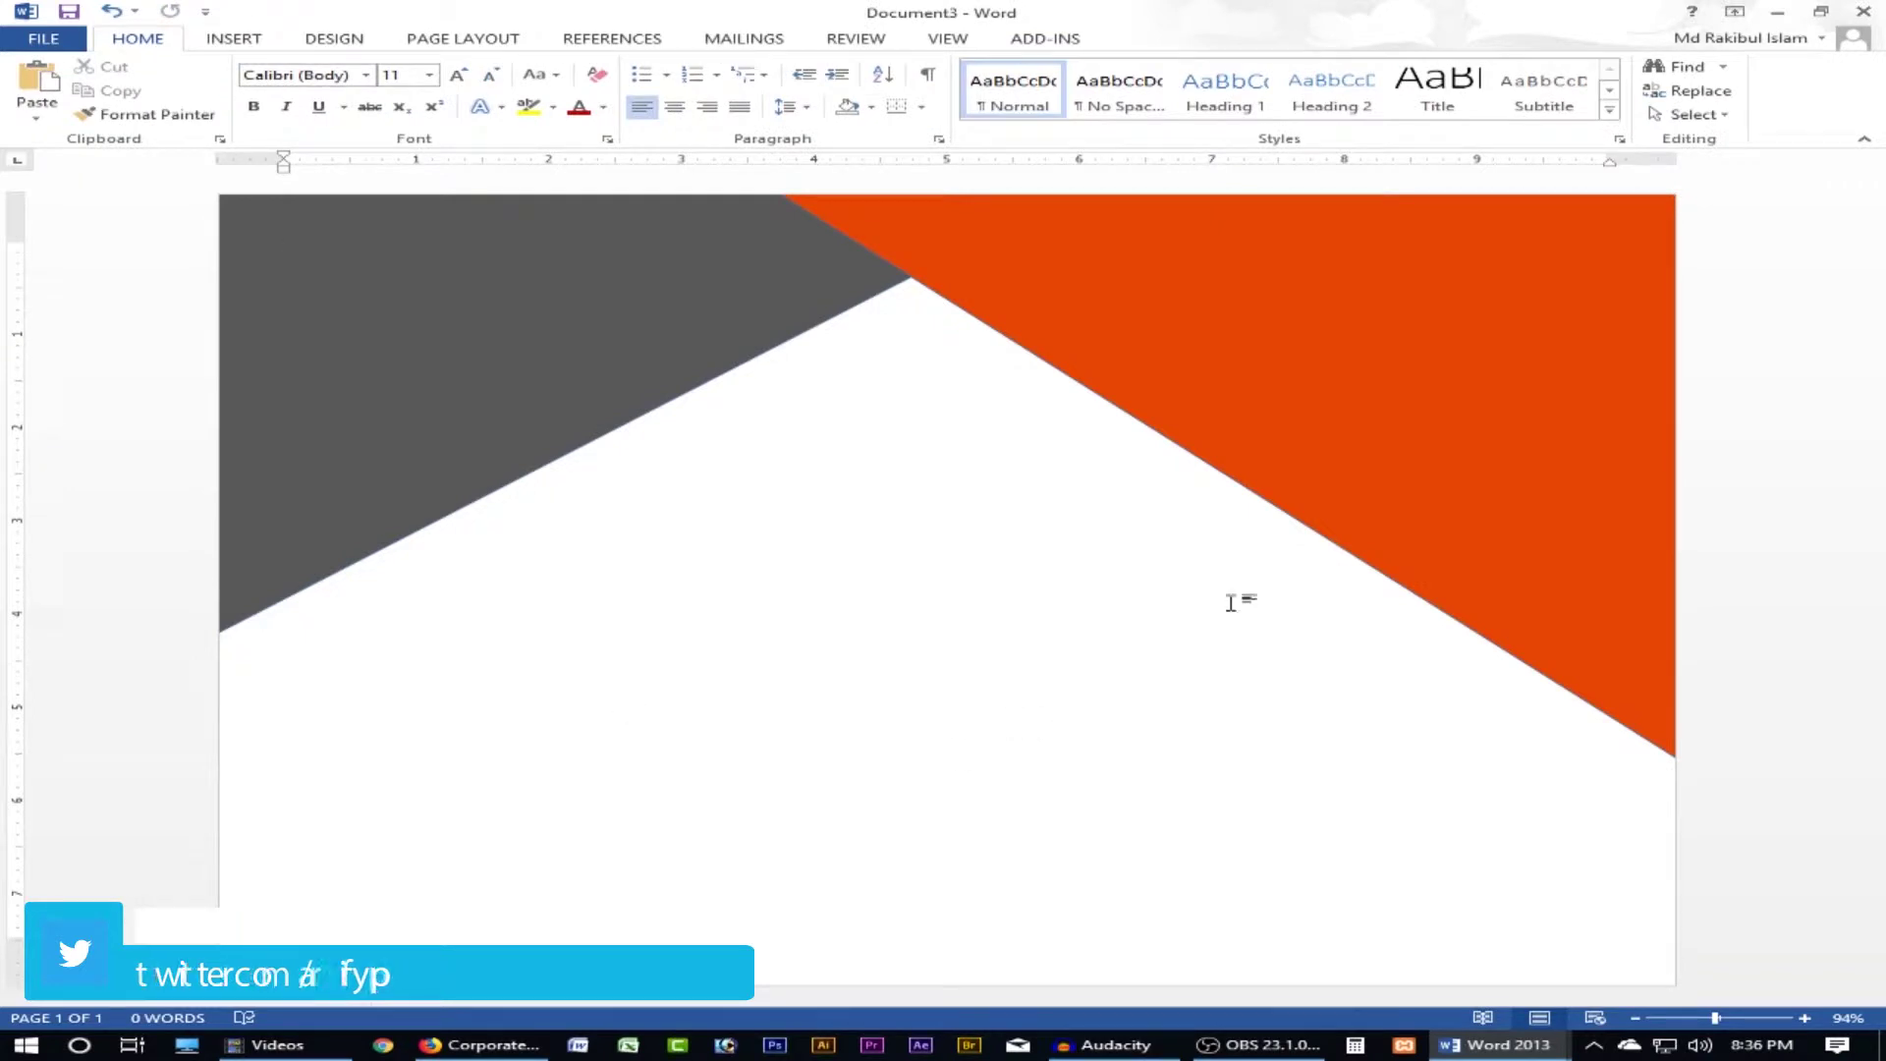
{"action": "scroll", "coordinate": [1246, 603], "scroll_direction": "up", "scroll_amount": 5, "text": "ctrl"}
{"action": "scroll", "coordinate": [1246, 603], "scroll_direction": "up", "scroll_amount": 3}
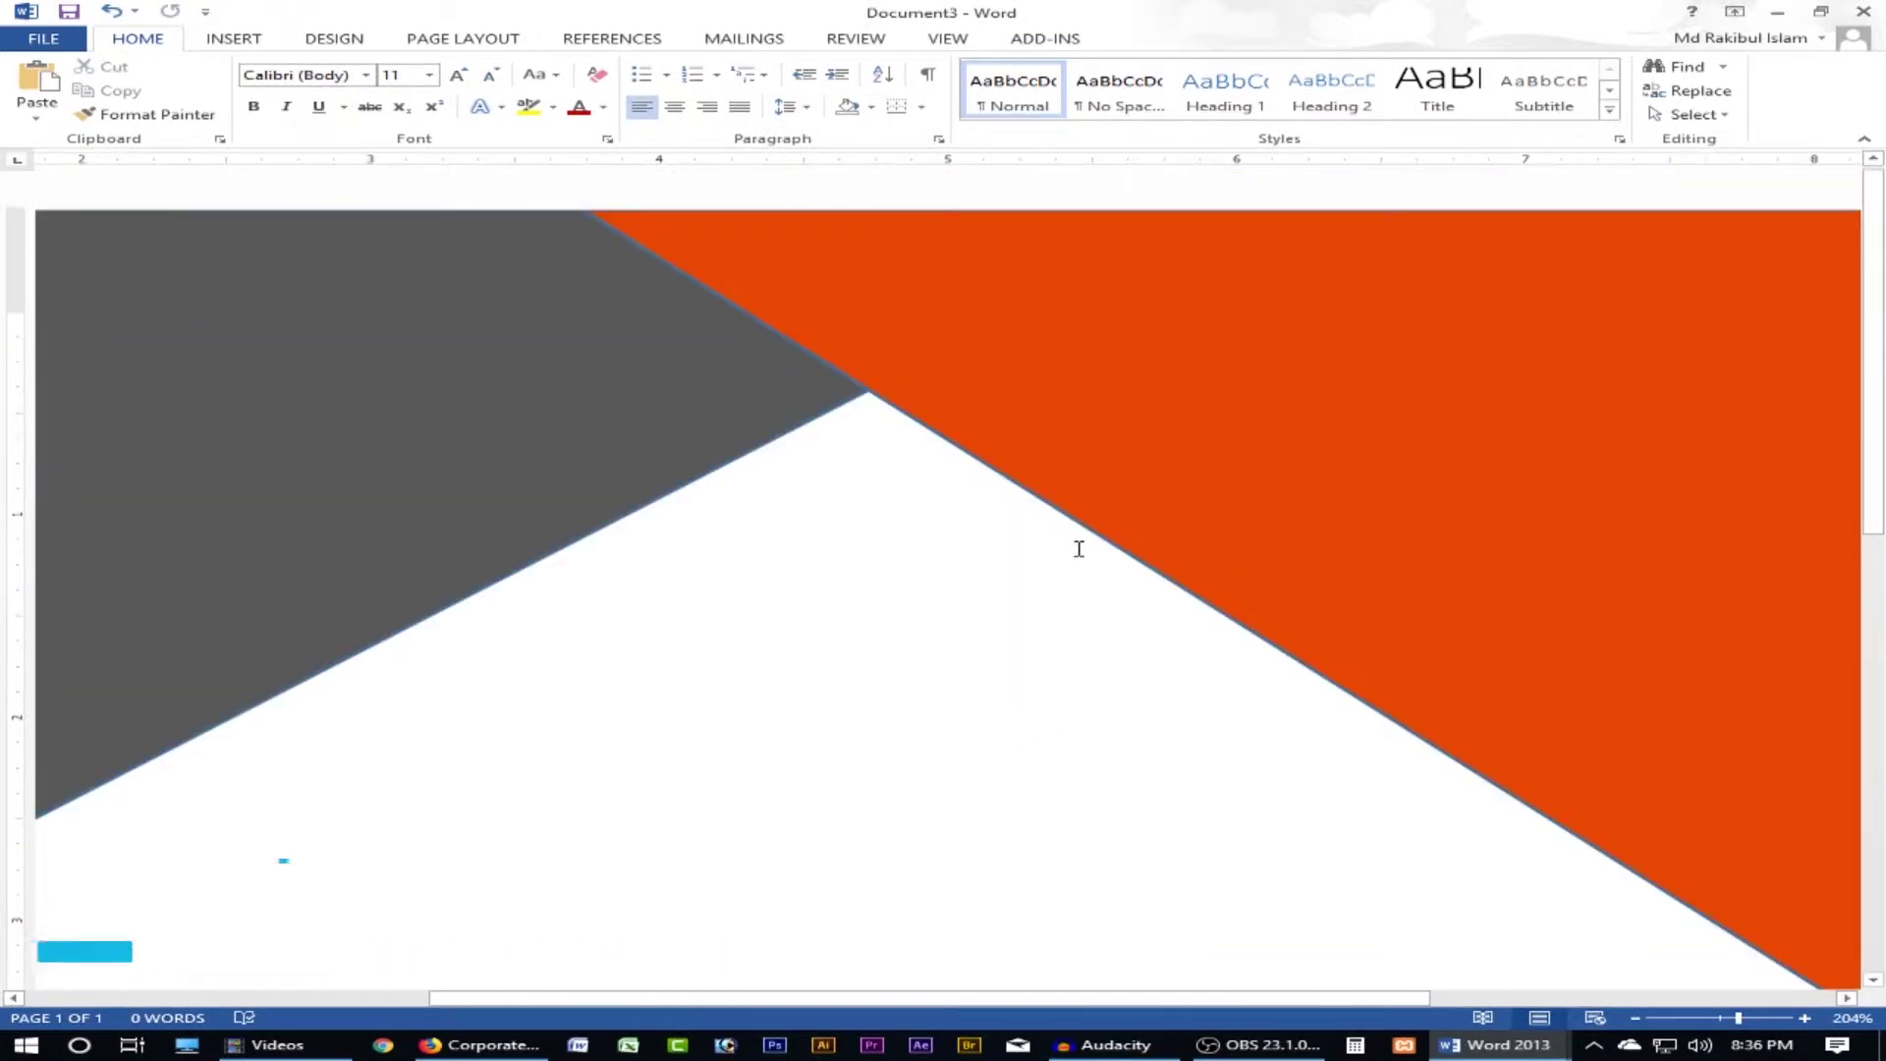
- Set No Outline on both the orange and dark grey triangles
{"action": "left_click", "coordinate": [938, 436]}
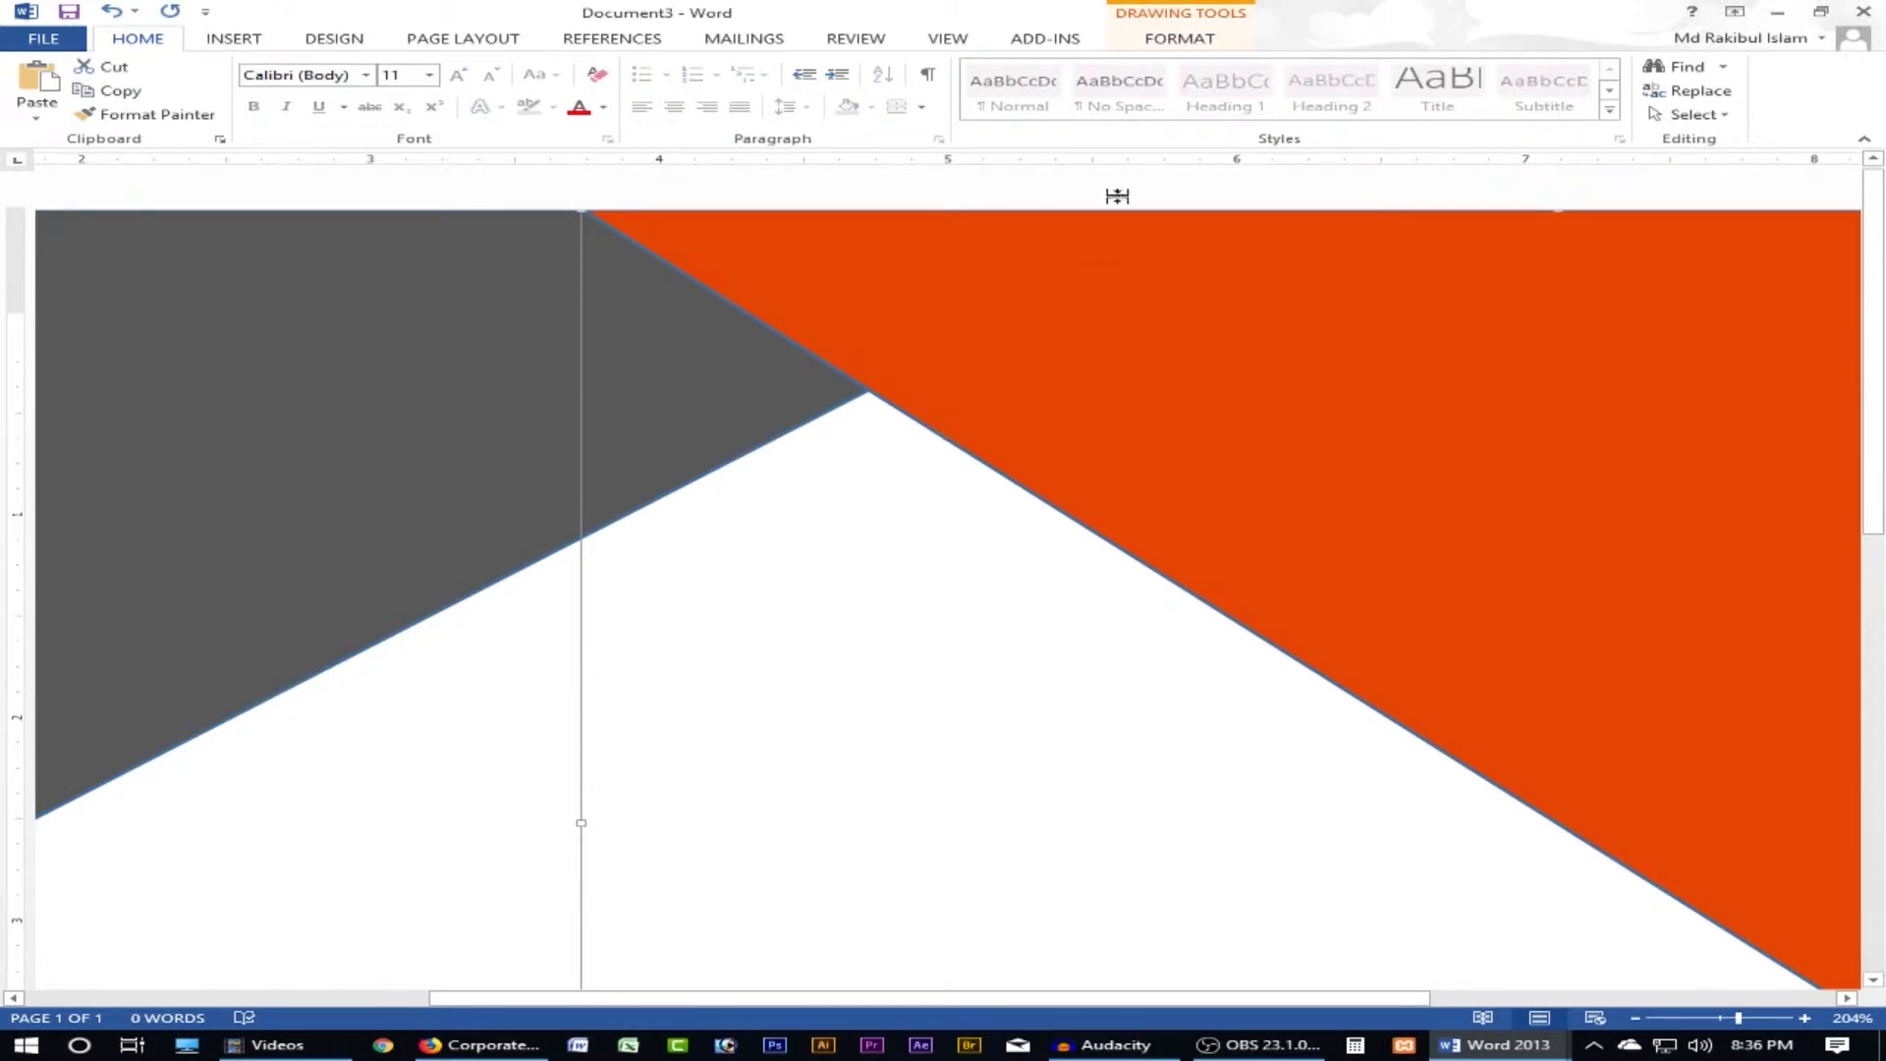
{"action": "left_click", "coordinate": [1179, 40]}
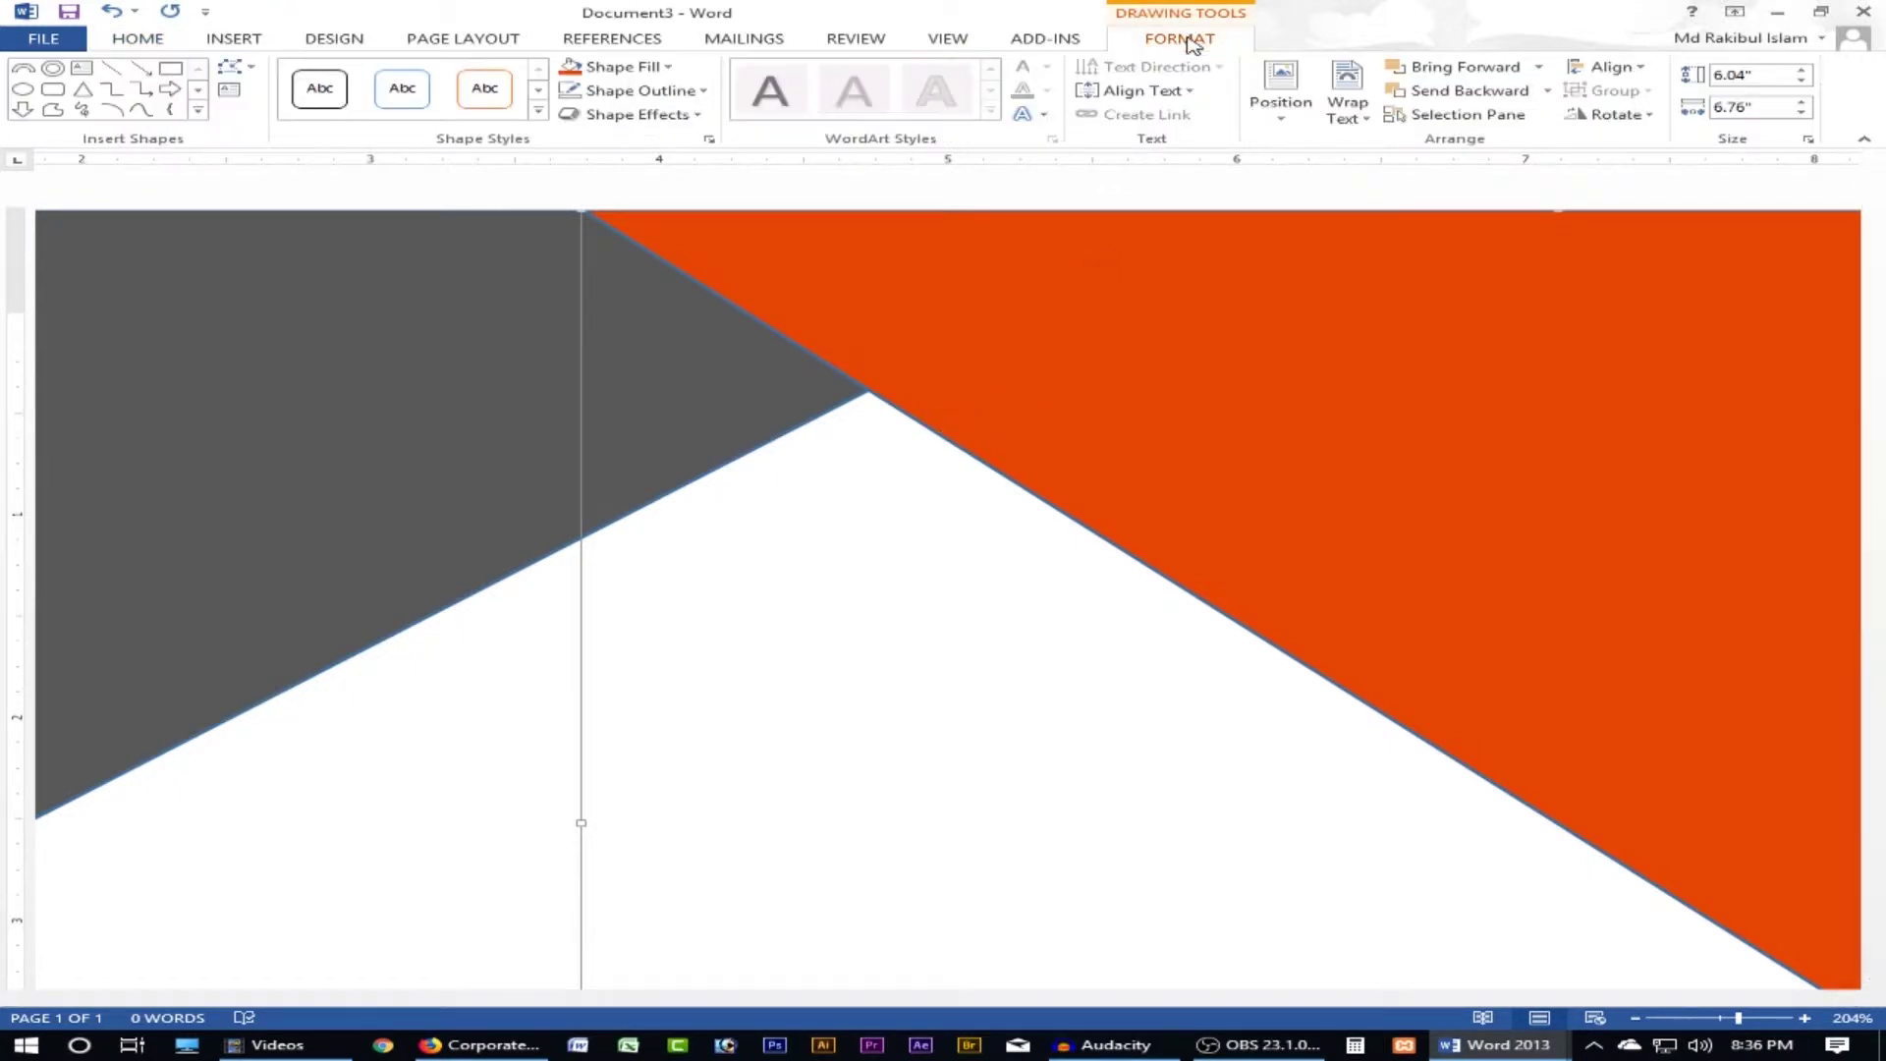
{"action": "left_click", "coordinate": [637, 93]}
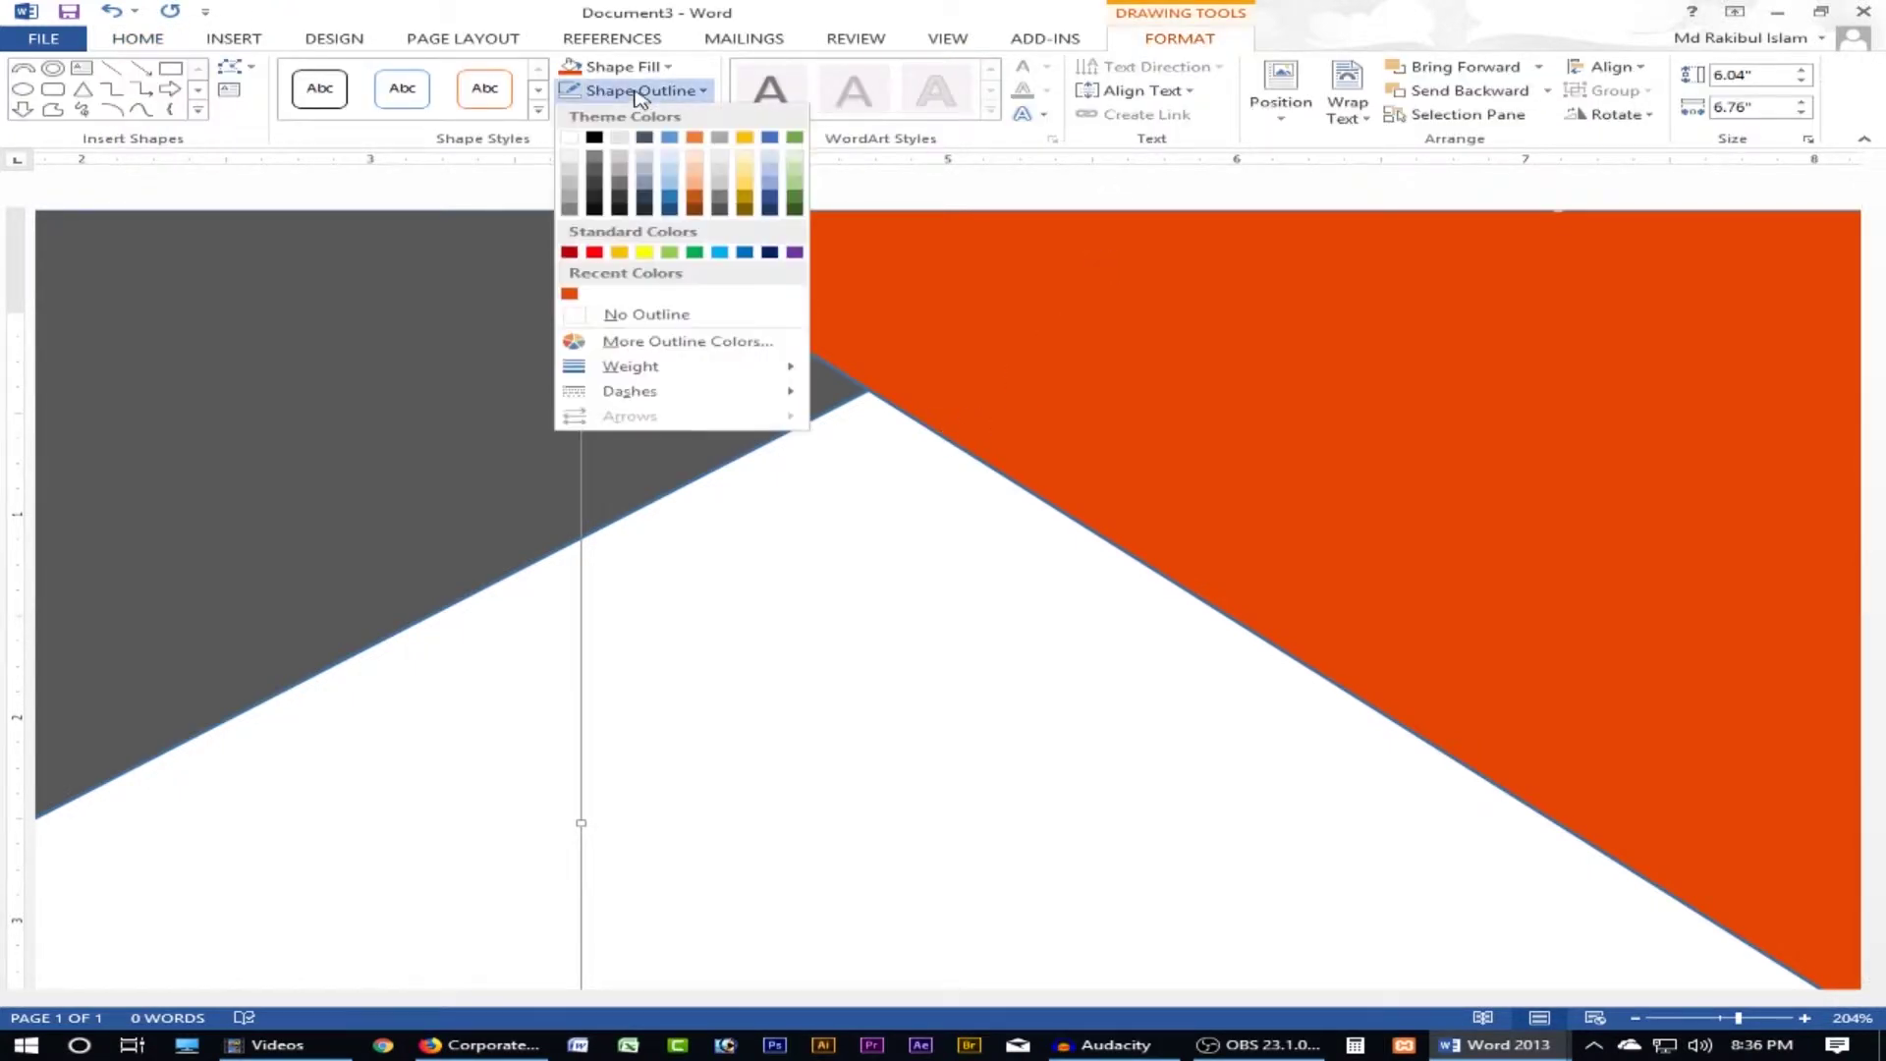
{"action": "left_click", "coordinate": [646, 314]}
{"action": "left_click", "coordinate": [456, 585]}
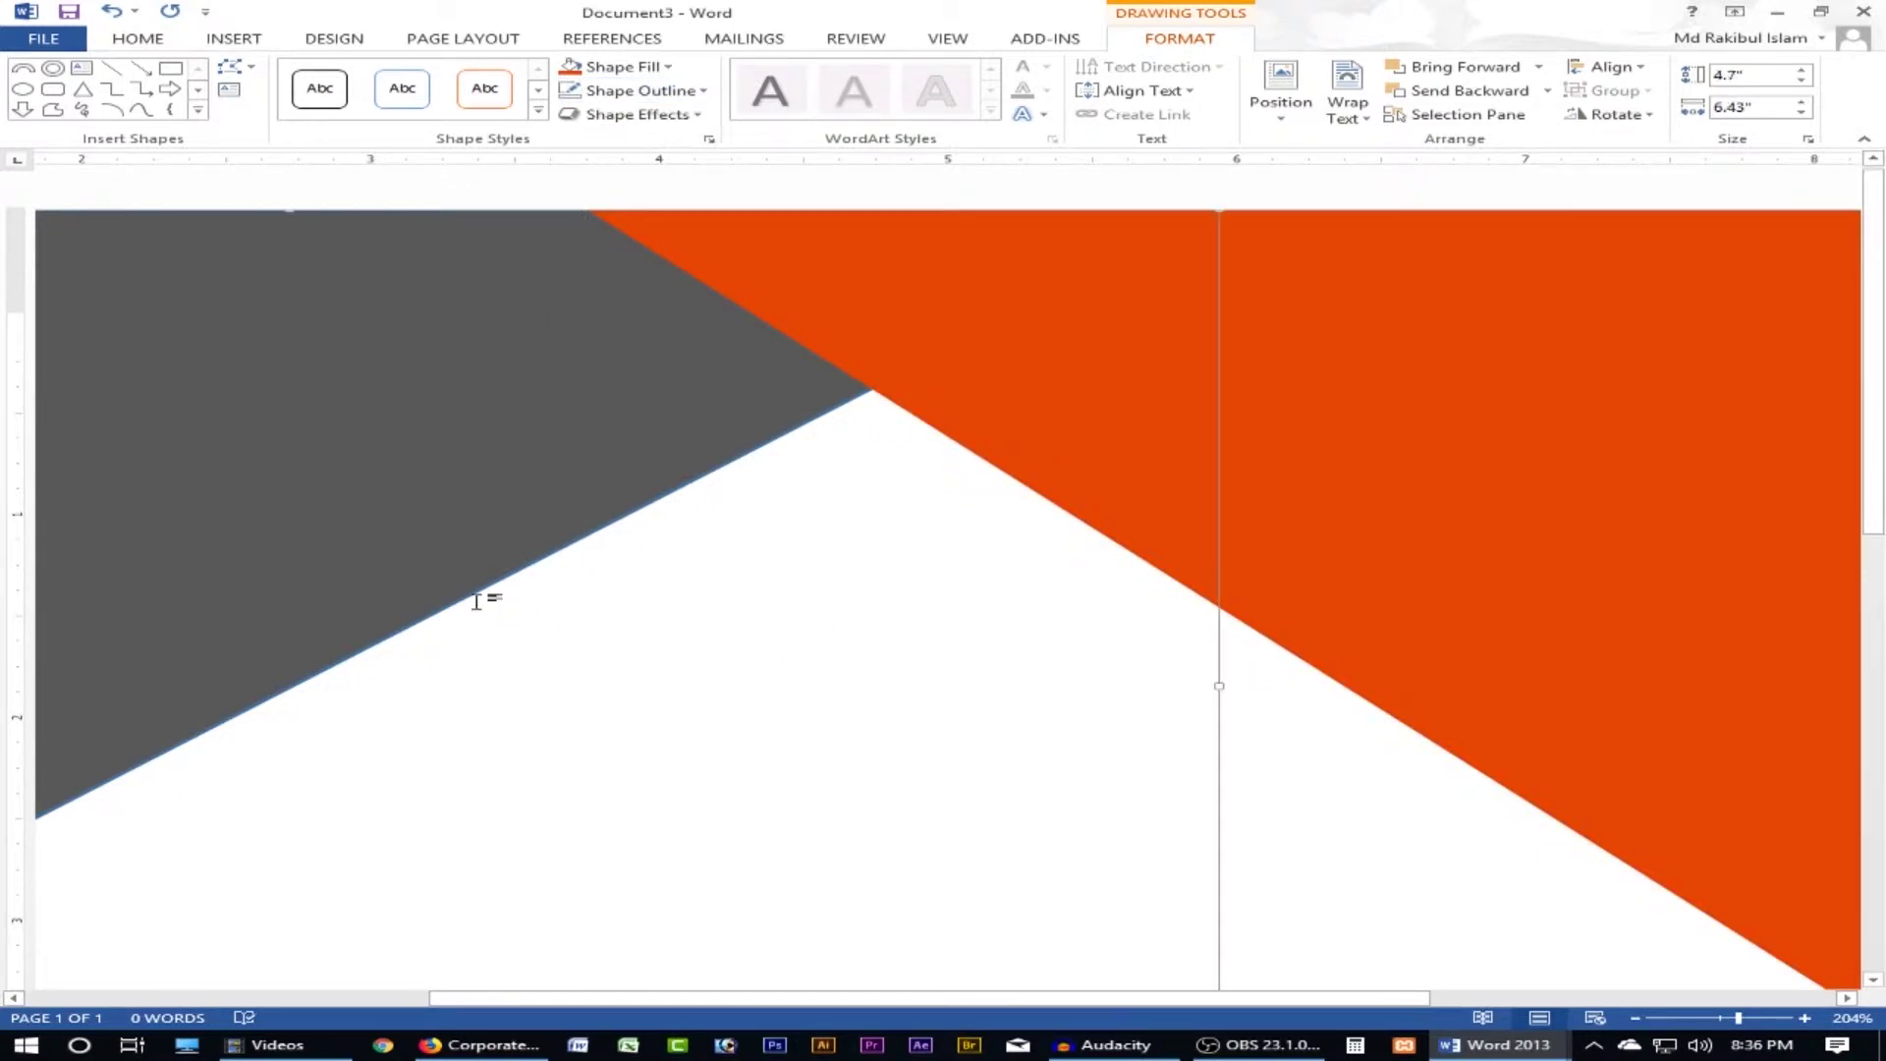
{"action": "left_click", "coordinate": [638, 92]}
{"action": "left_click", "coordinate": [646, 314]}
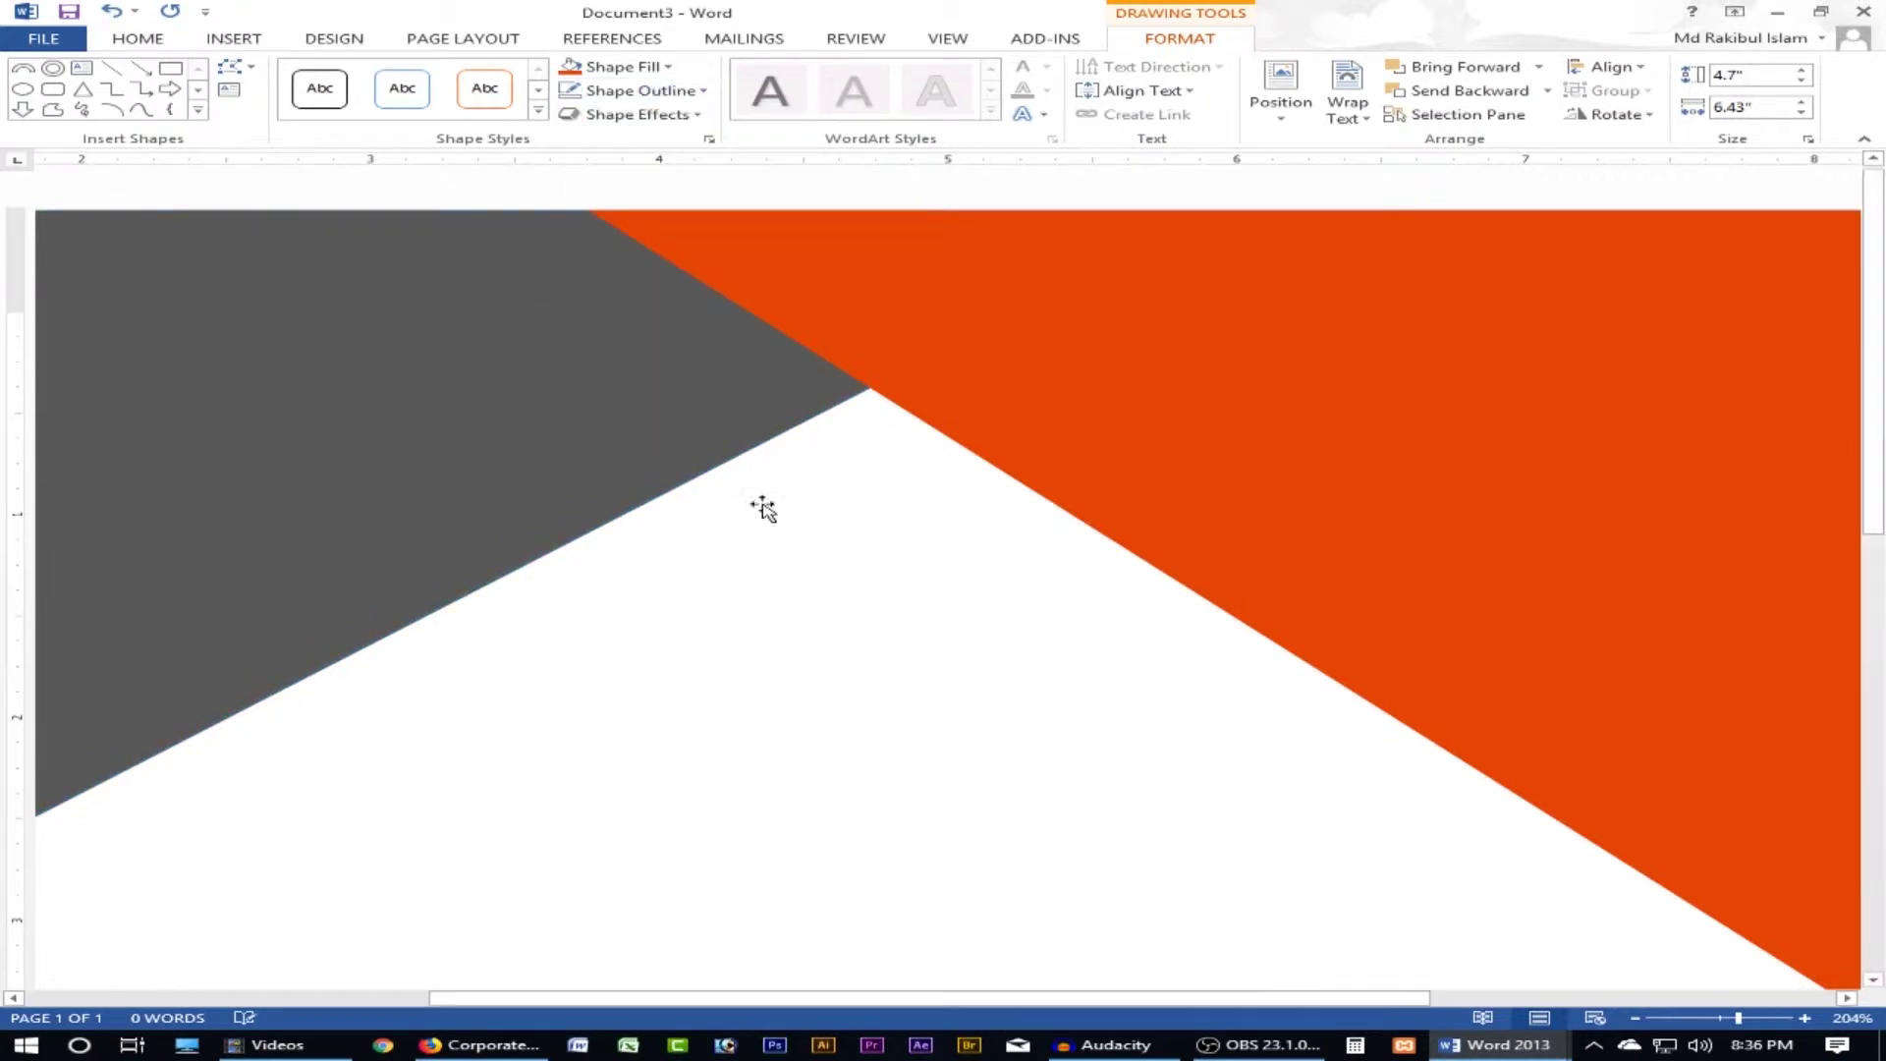
{"action": "scroll", "coordinate": [736, 634], "scroll_direction": "down", "scroll_amount": 5, "text": "ctrl"}
{"action": "scroll", "coordinate": [735, 635], "scroll_direction": "up", "scroll_amount": 4, "text": "ctrl"}
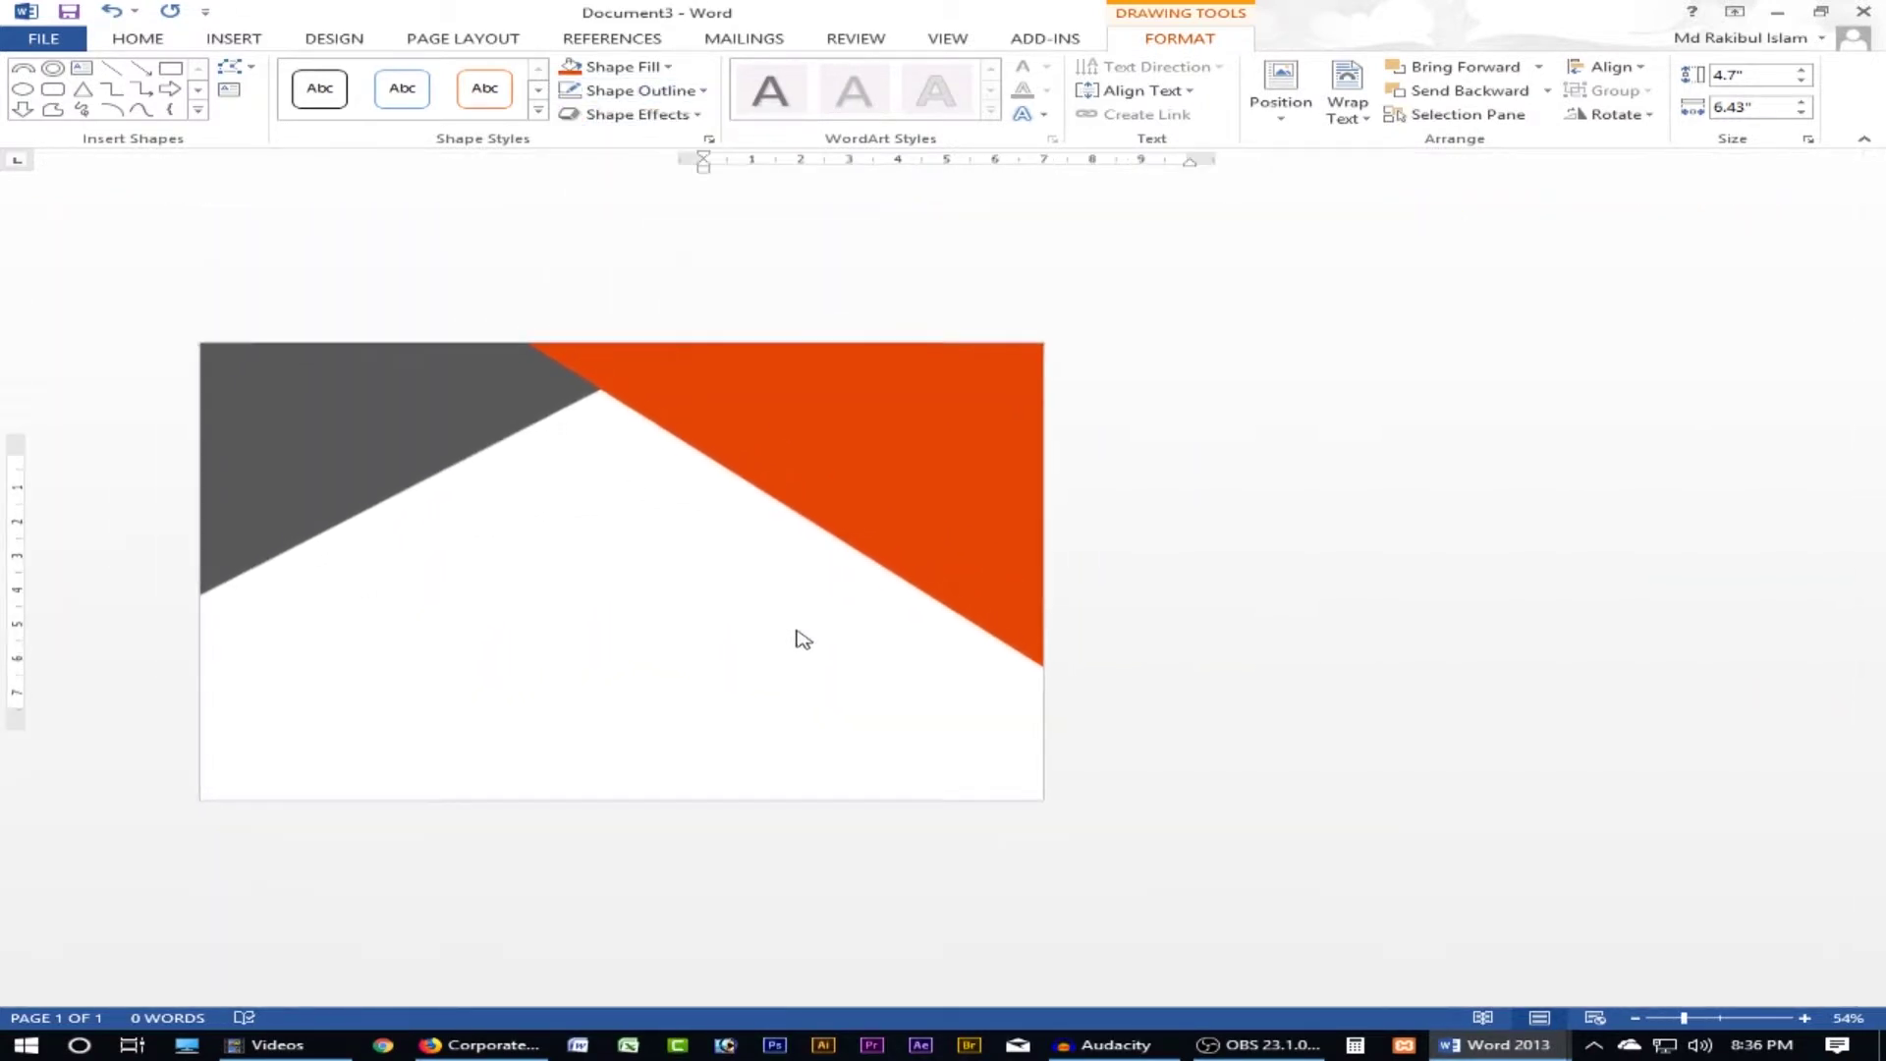
{"action": "scroll", "coordinate": [806, 632], "scroll_direction": "down", "scroll_amount": 1, "text": "ctrl"}
{"action": "scroll", "coordinate": [1023, 704], "scroll_direction": "up", "scroll_amount": 3, "text": "ctrl"}
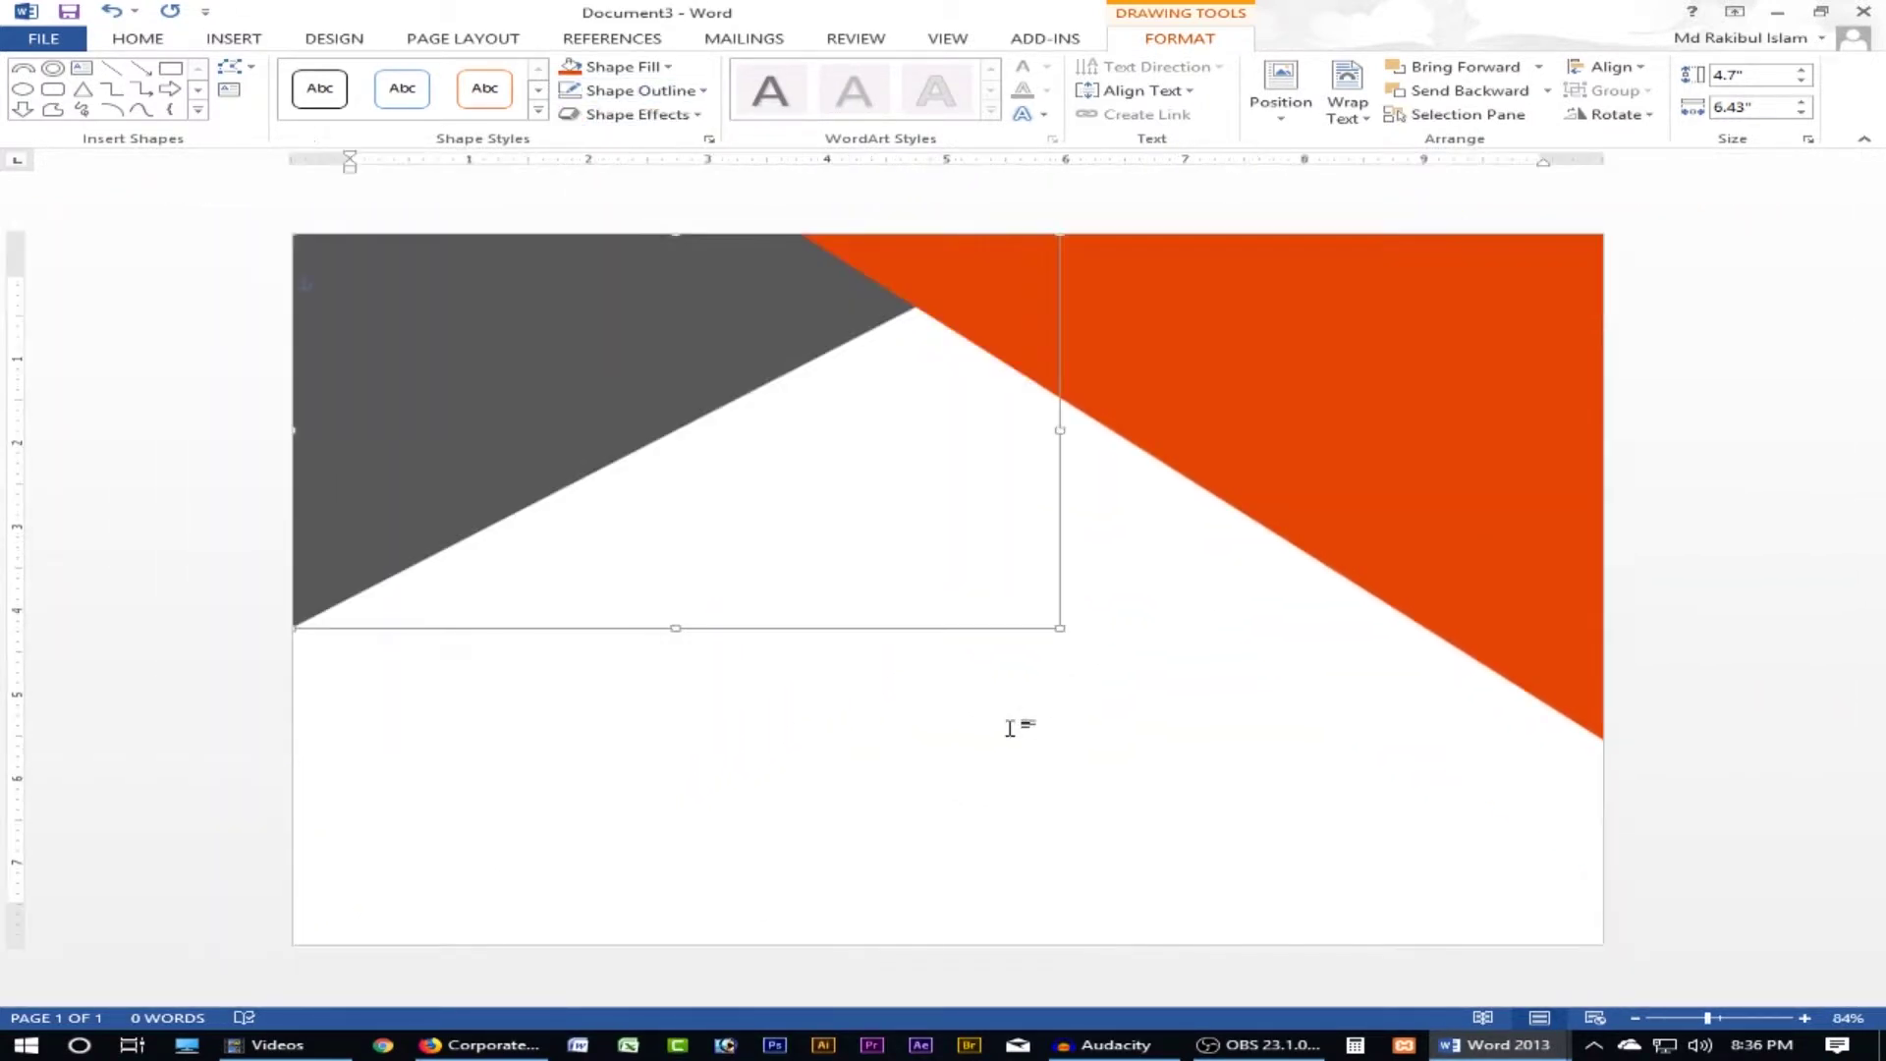
- Switch to the corporate certificate reference image in Firefox
{"action": "left_click", "coordinate": [492, 1044]}
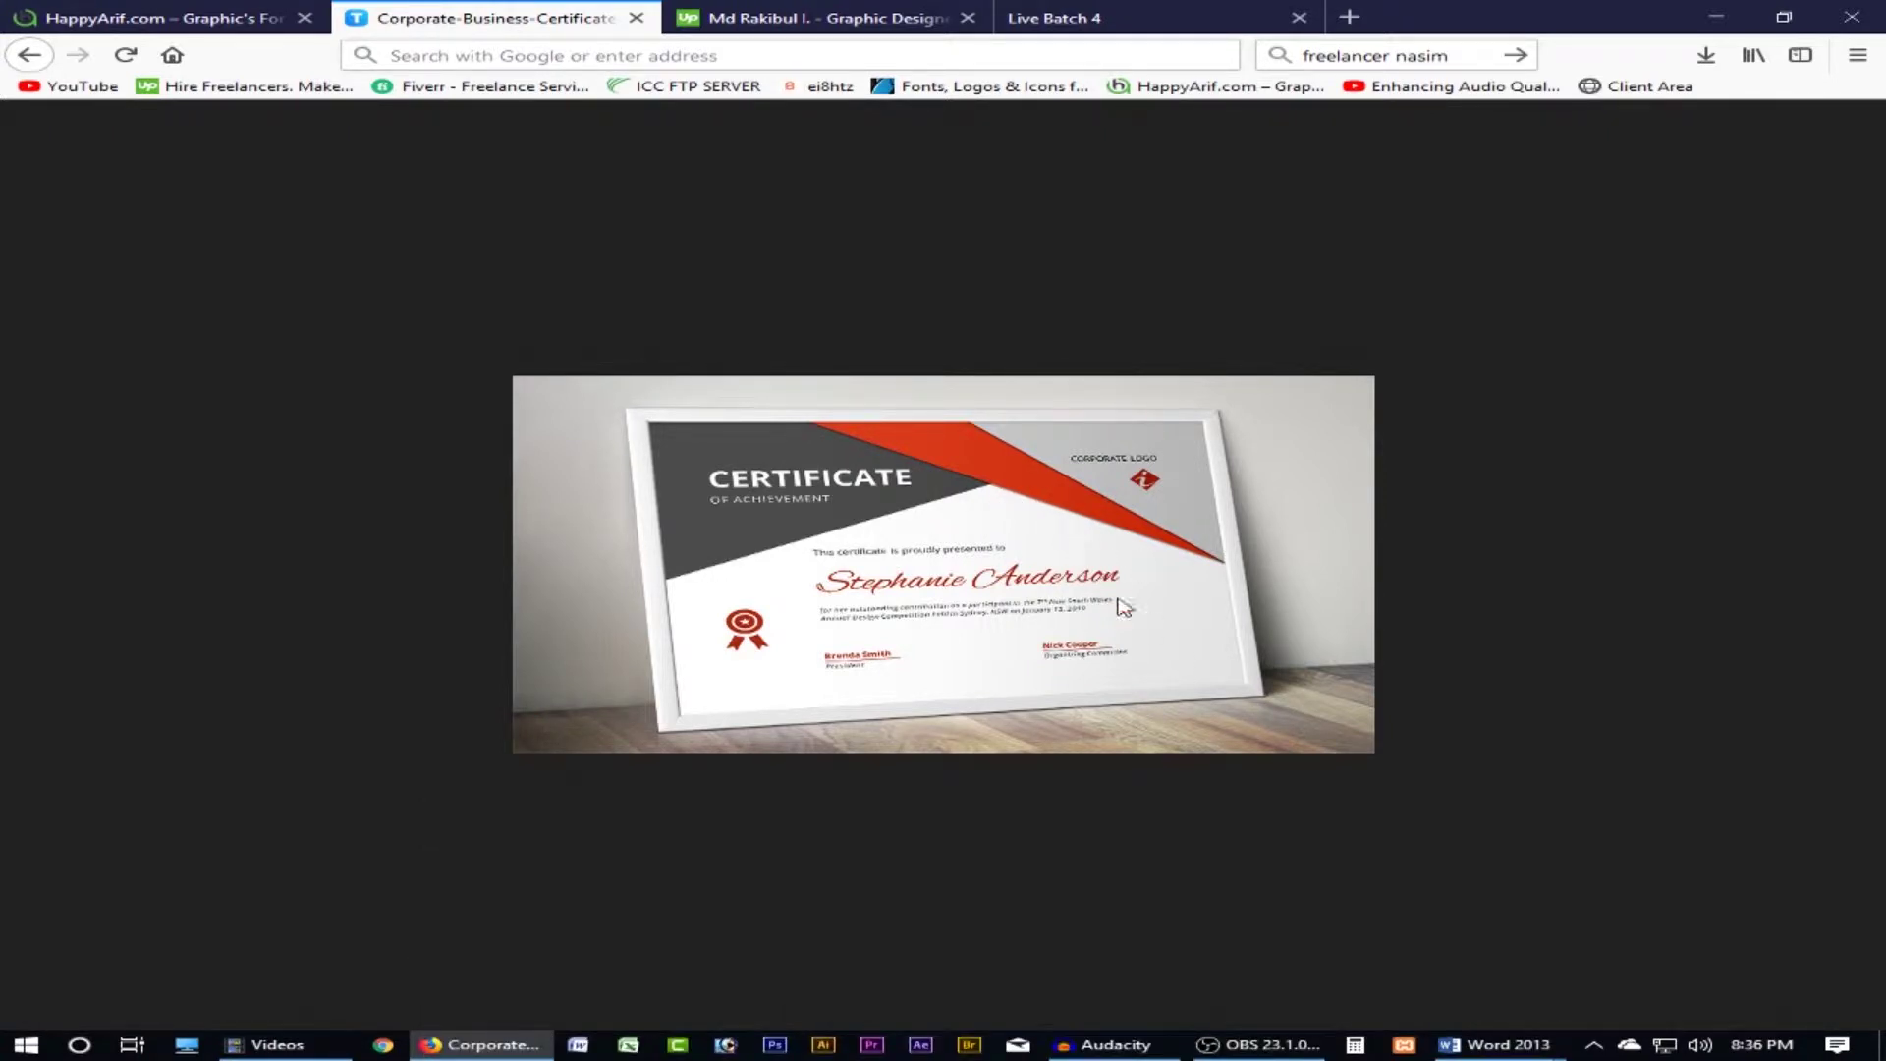
- Return to the Word document and select the orange triangle
{"action": "left_click", "coordinate": [1497, 1044]}
{"action": "left_click", "coordinate": [1356, 914]}
{"action": "left_click", "coordinate": [1212, 457]}
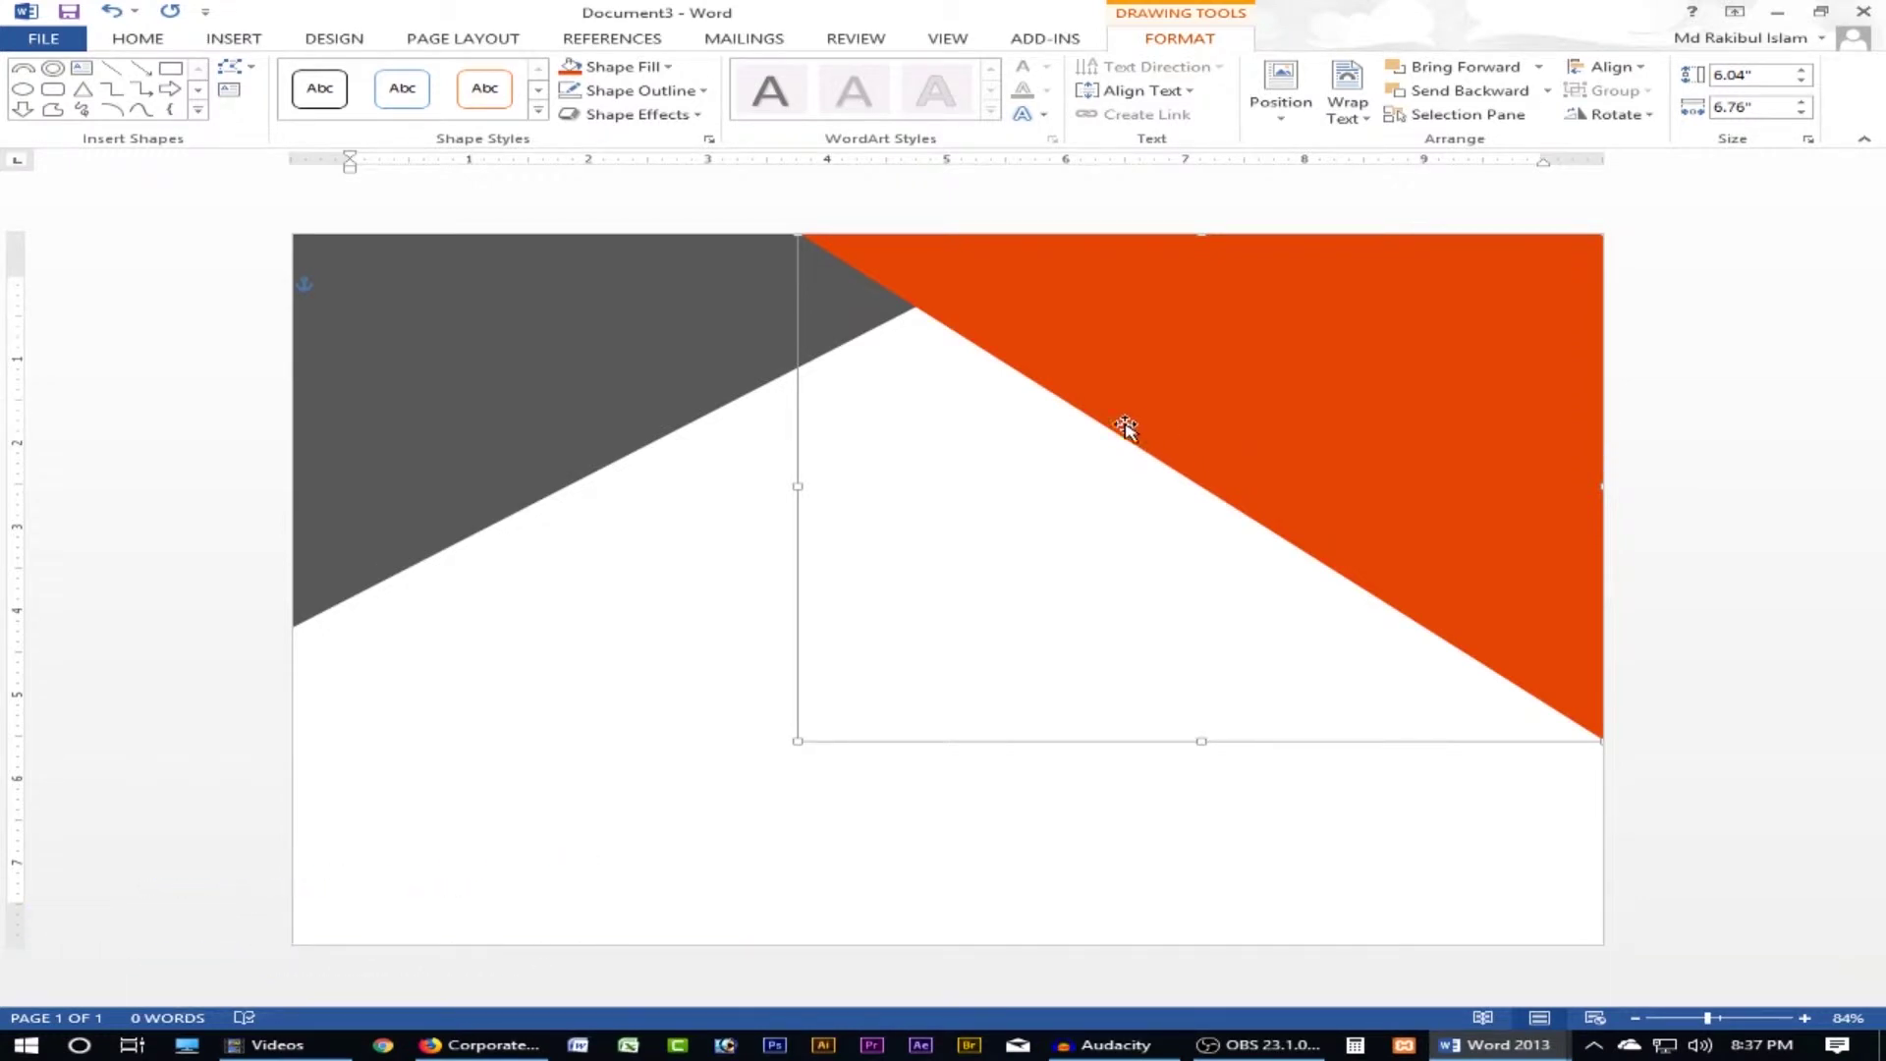
- Try a preset orange gradient style on the triangle, then restore its solid red-orange fill
{"action": "left_click", "coordinate": [540, 119]}
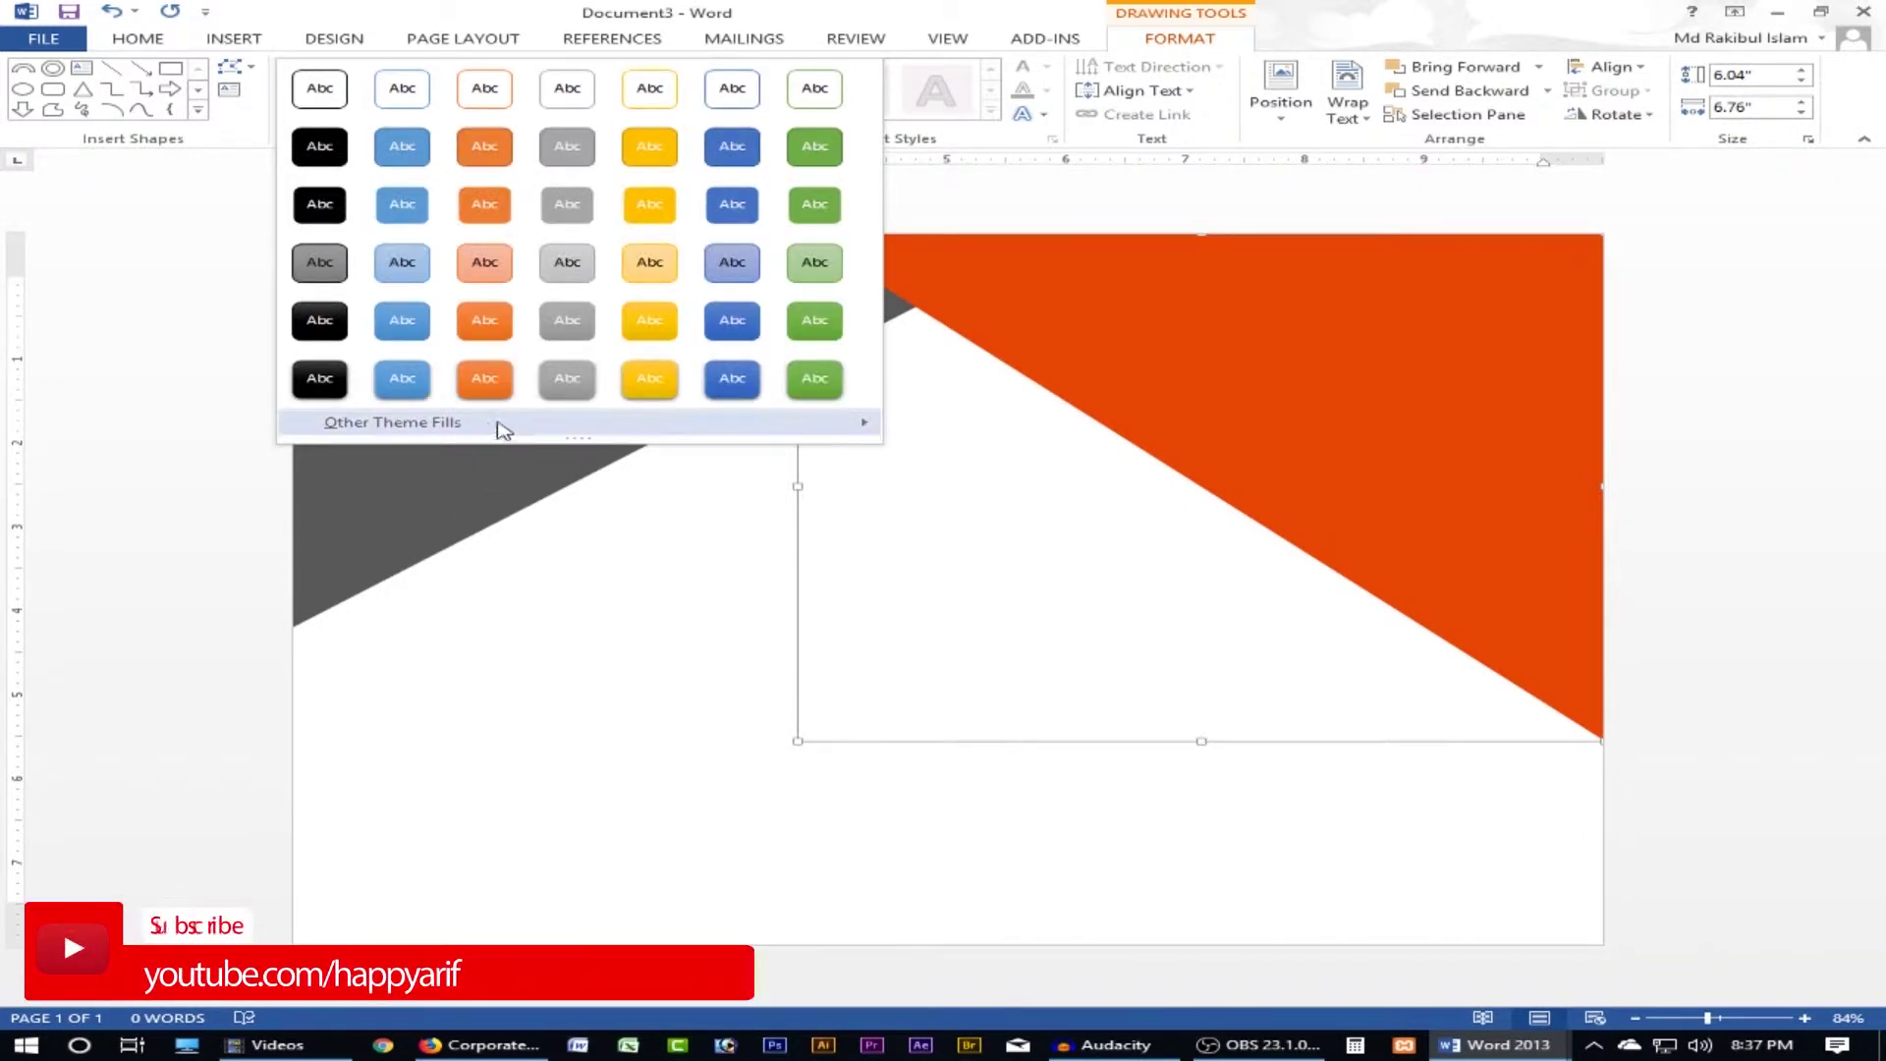
{"action": "left_click", "coordinate": [485, 380]}
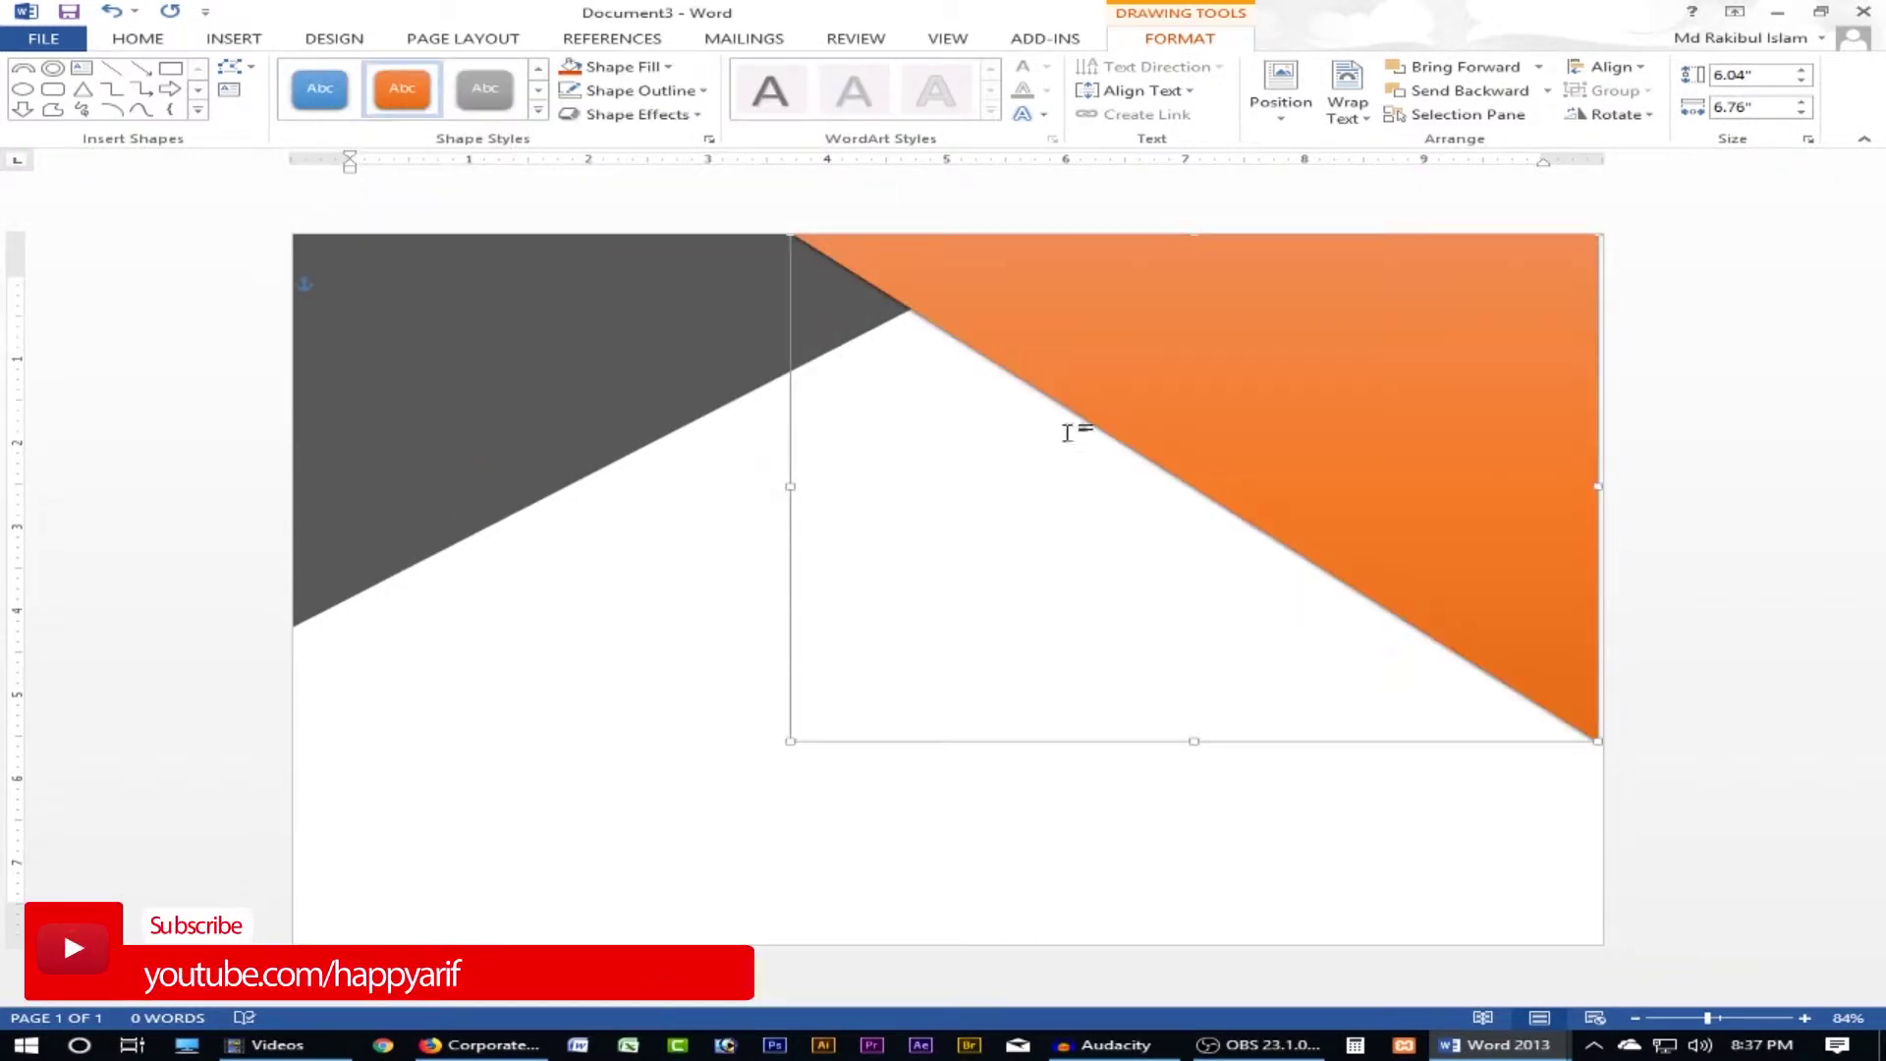
{"action": "left_click", "coordinate": [572, 69]}
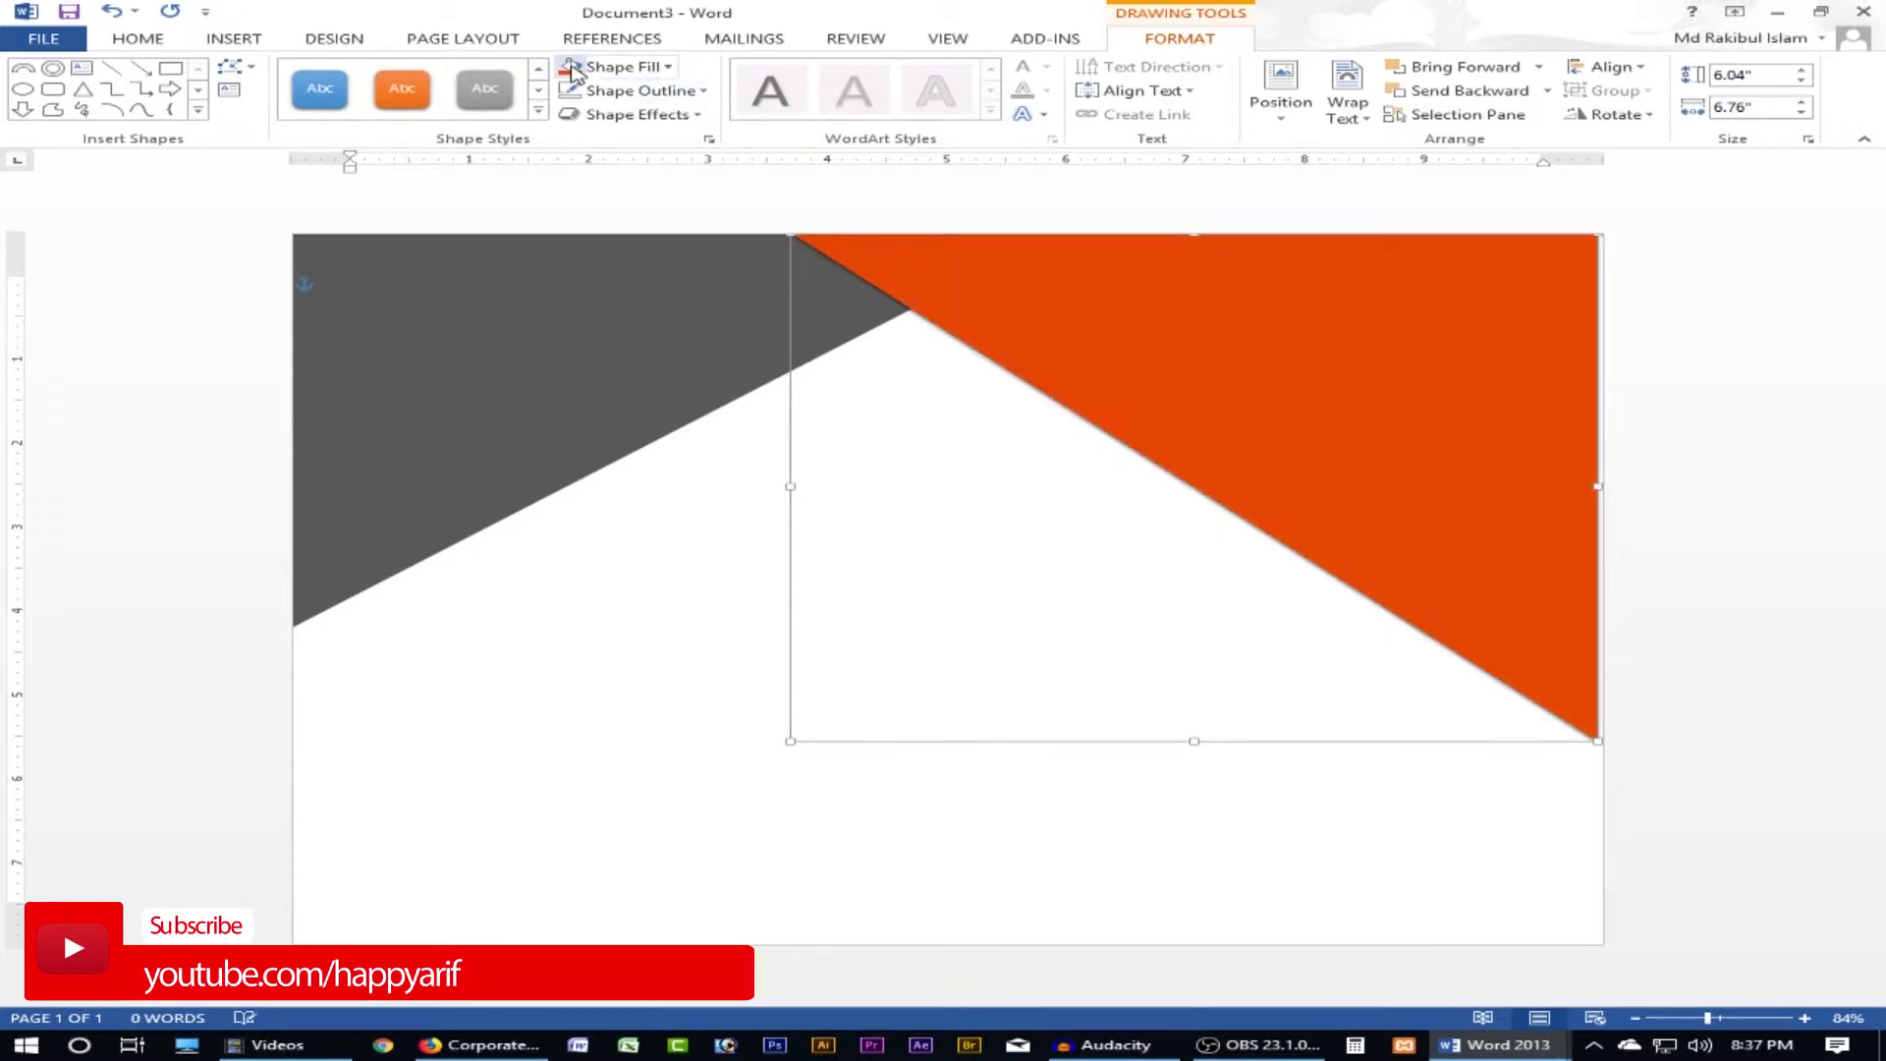
{"action": "left_click", "coordinate": [914, 818]}
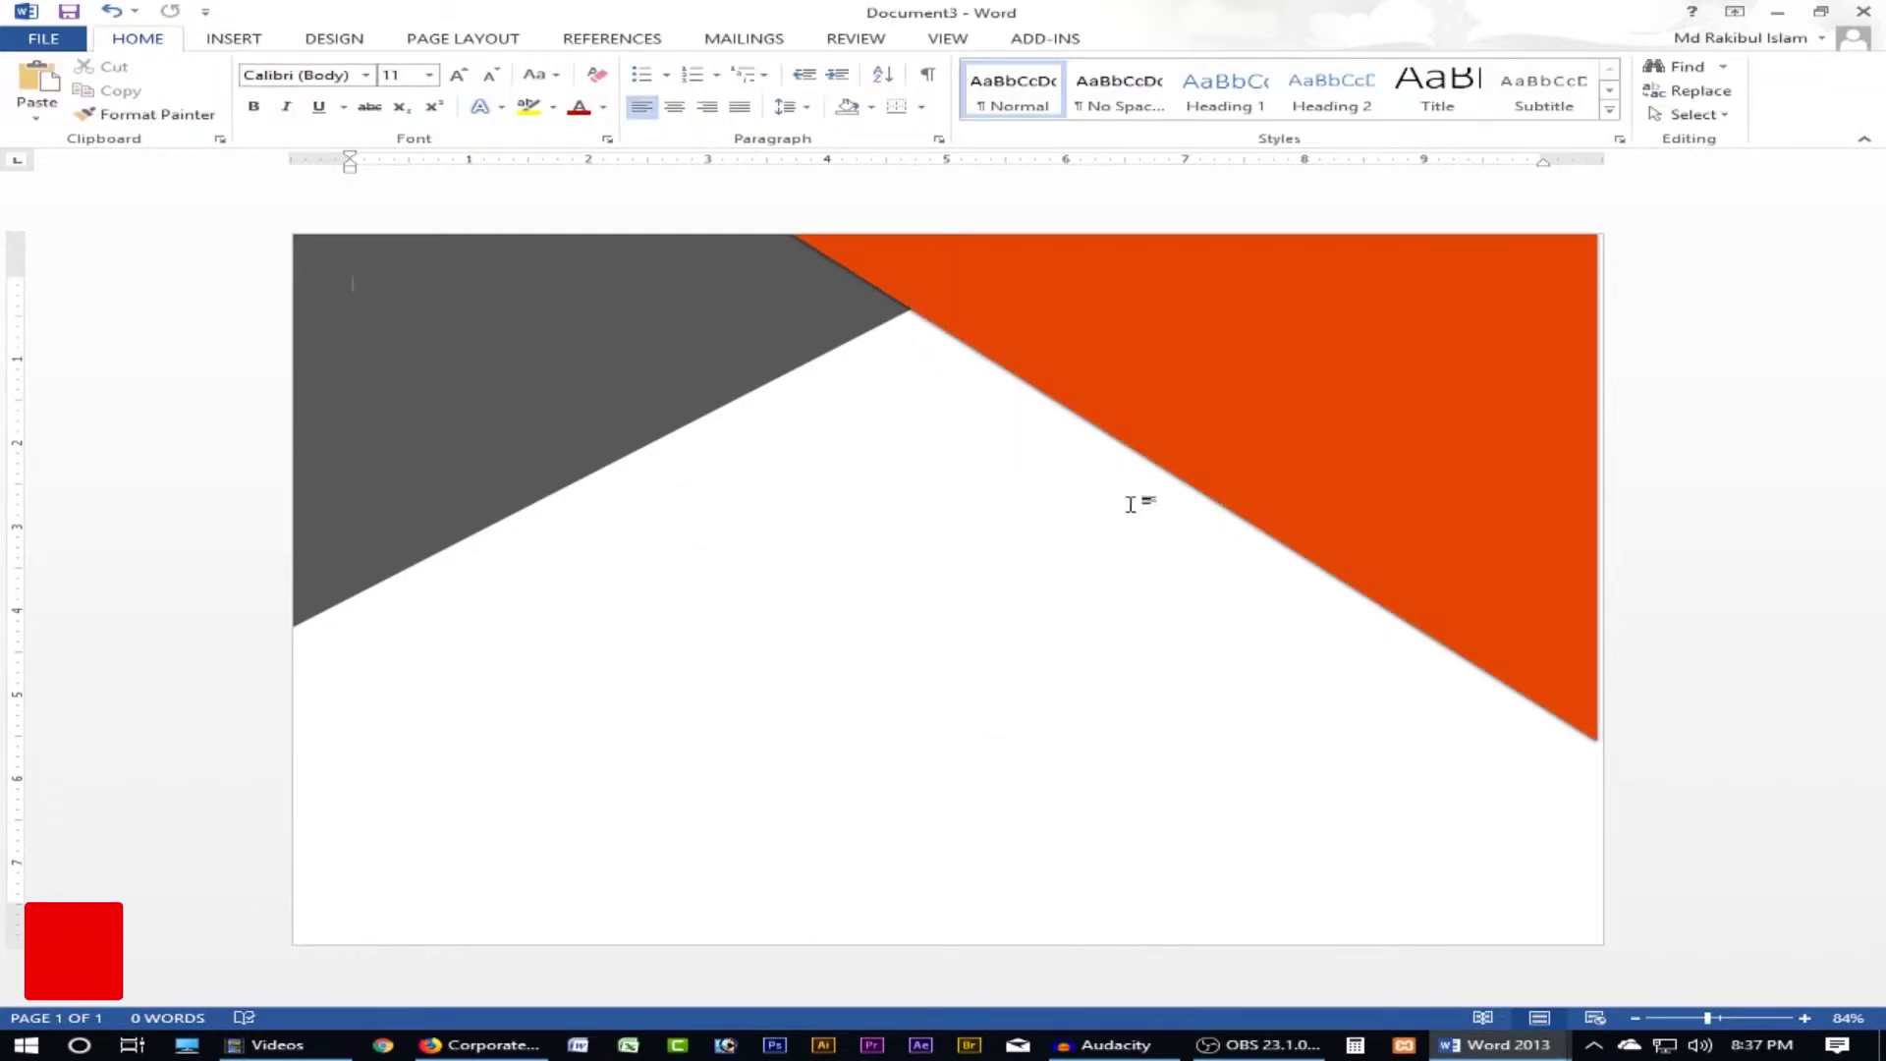
{"action": "left_click", "coordinate": [483, 1045]}
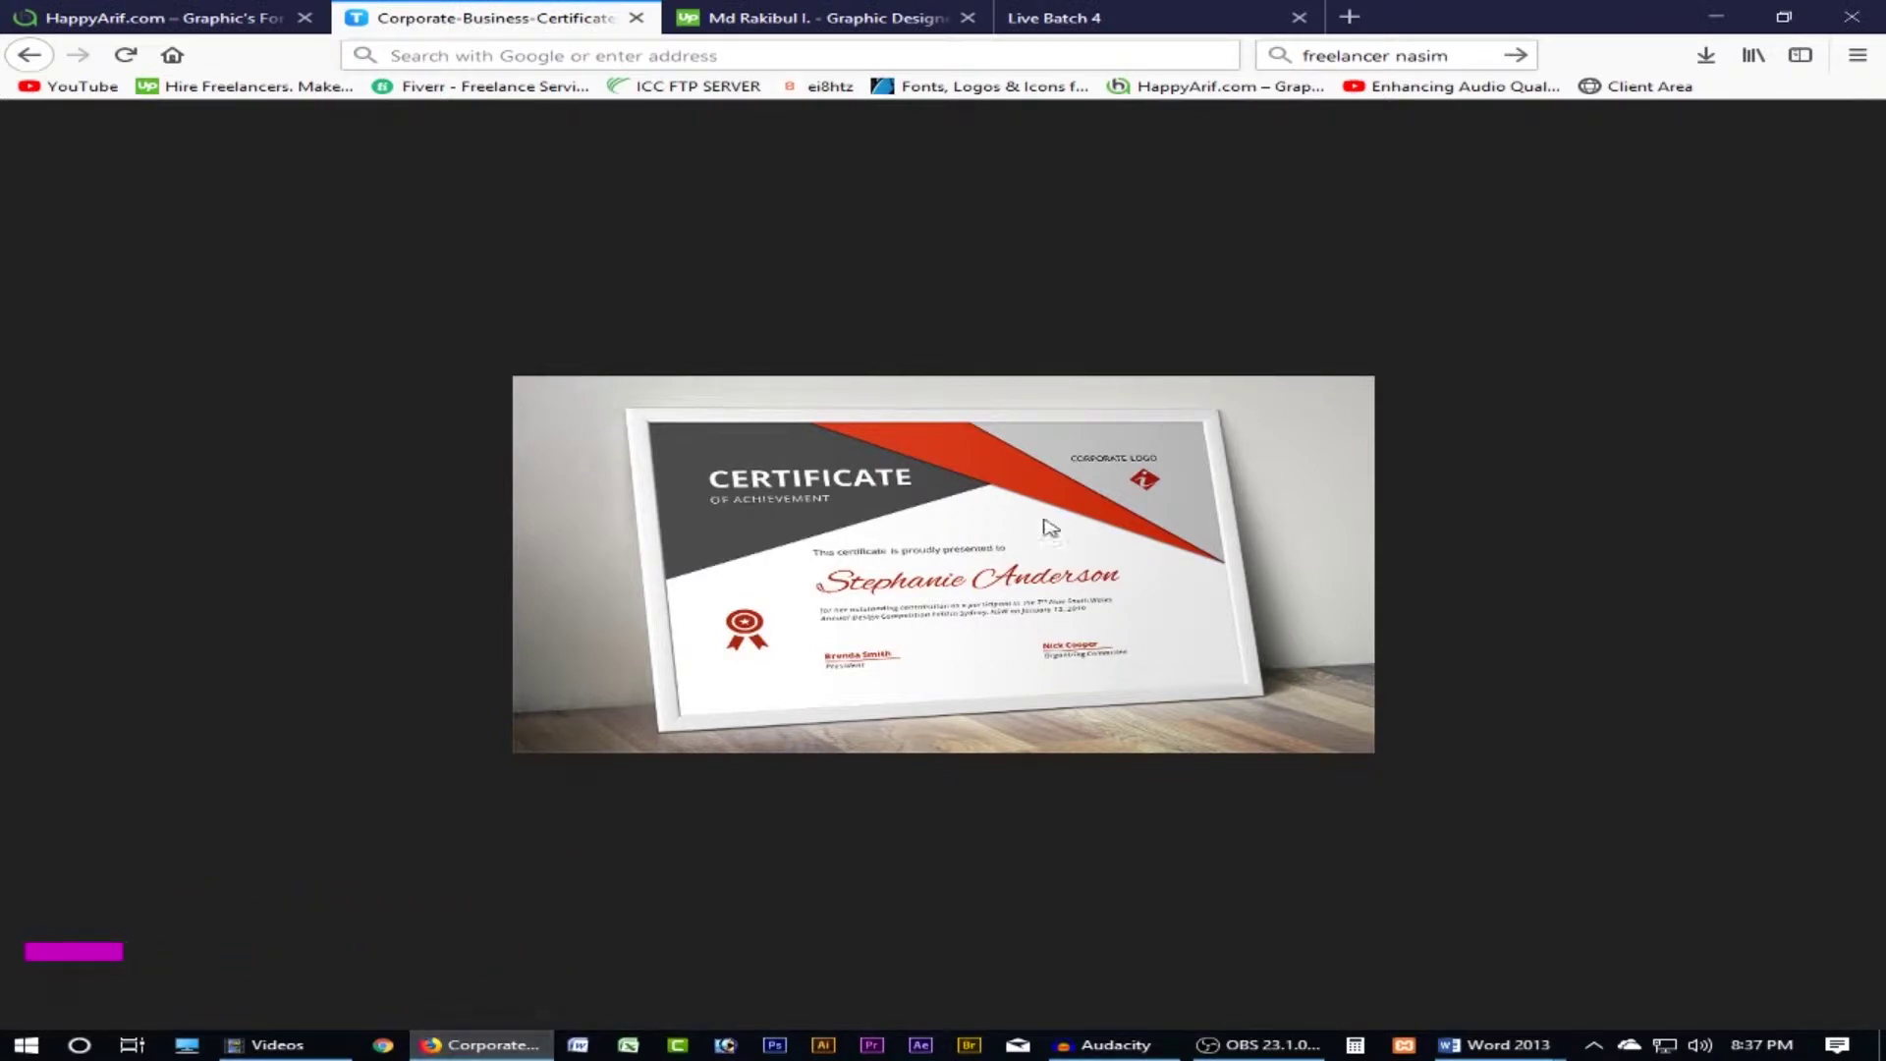
{"action": "left_click", "coordinate": [486, 1044]}
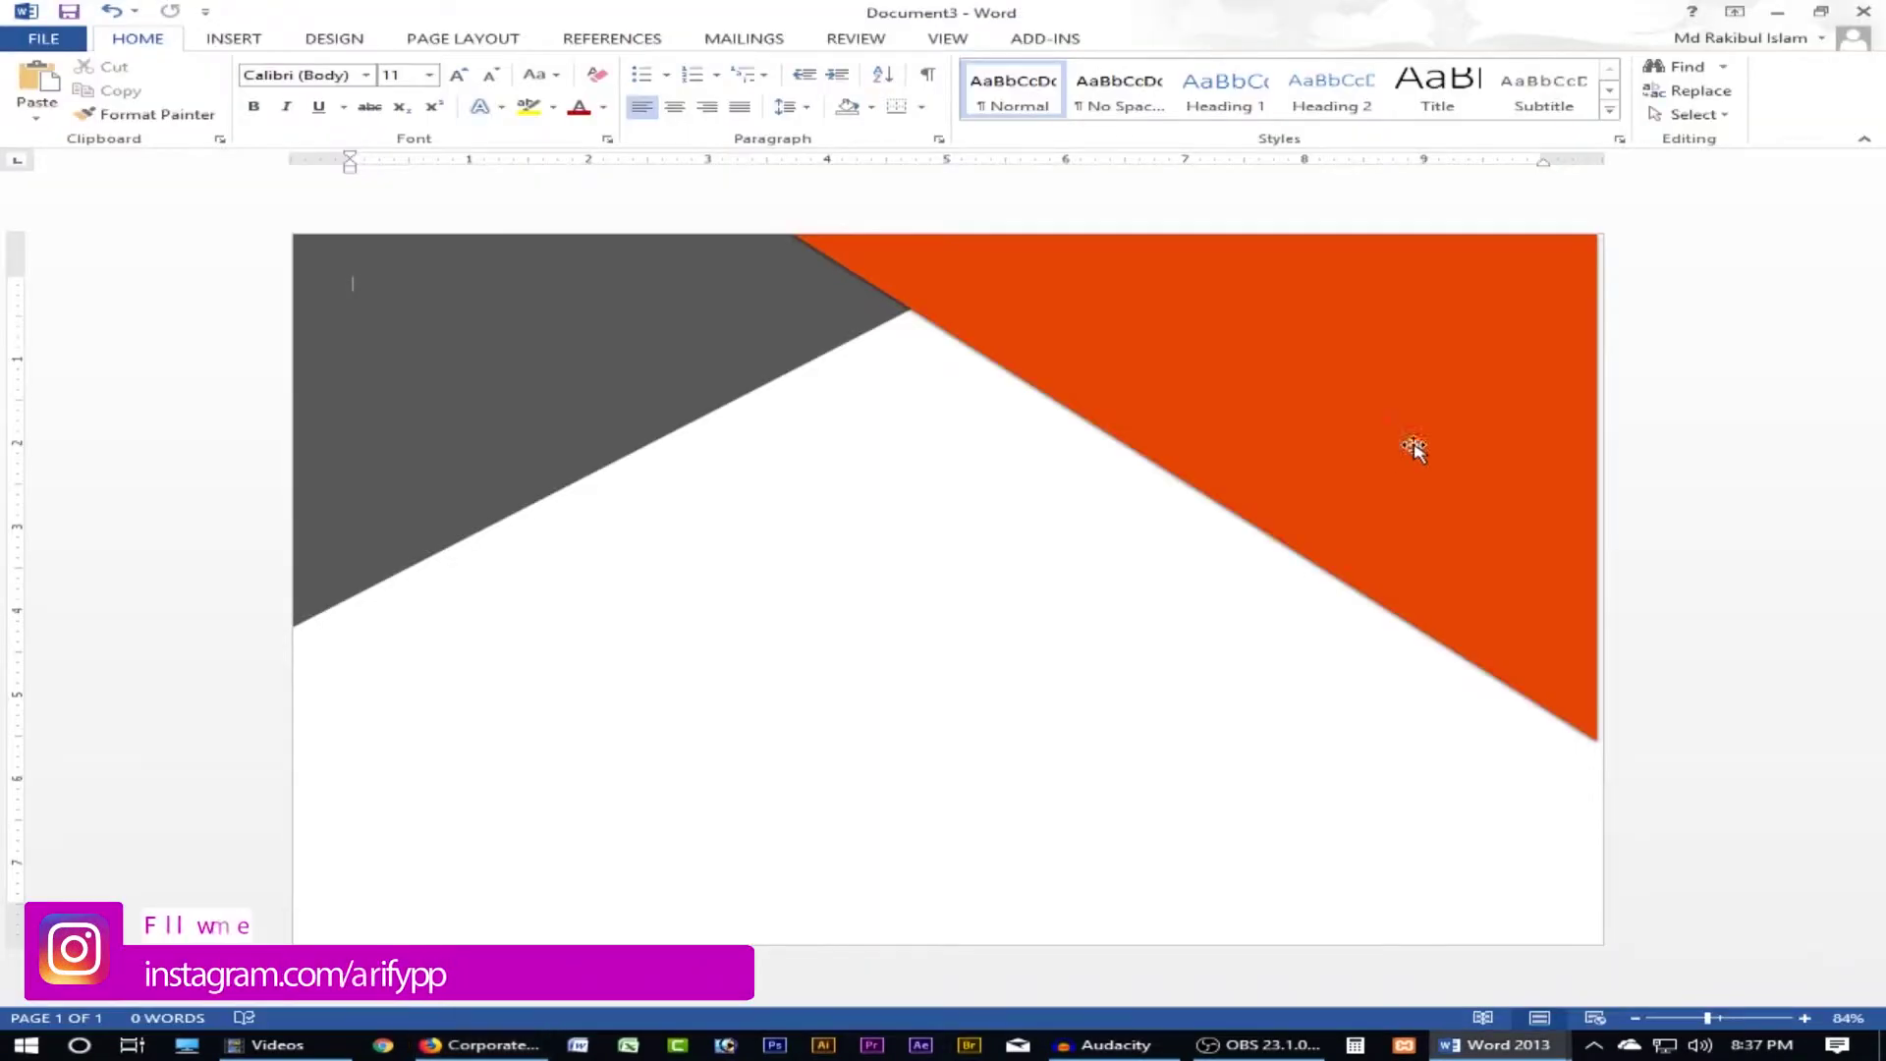
- Create an offset copy of the triangle up-right and fill it light grey
{"action": "mouse_move", "coordinate": [1333, 472]}
{"action": "left_mouse_down"}
{"action": "mouse_move", "coordinate": [1314, 450]}
{"action": "mouse_move", "coordinate": [1407, 441]}
{"action": "left_mouse_up"}
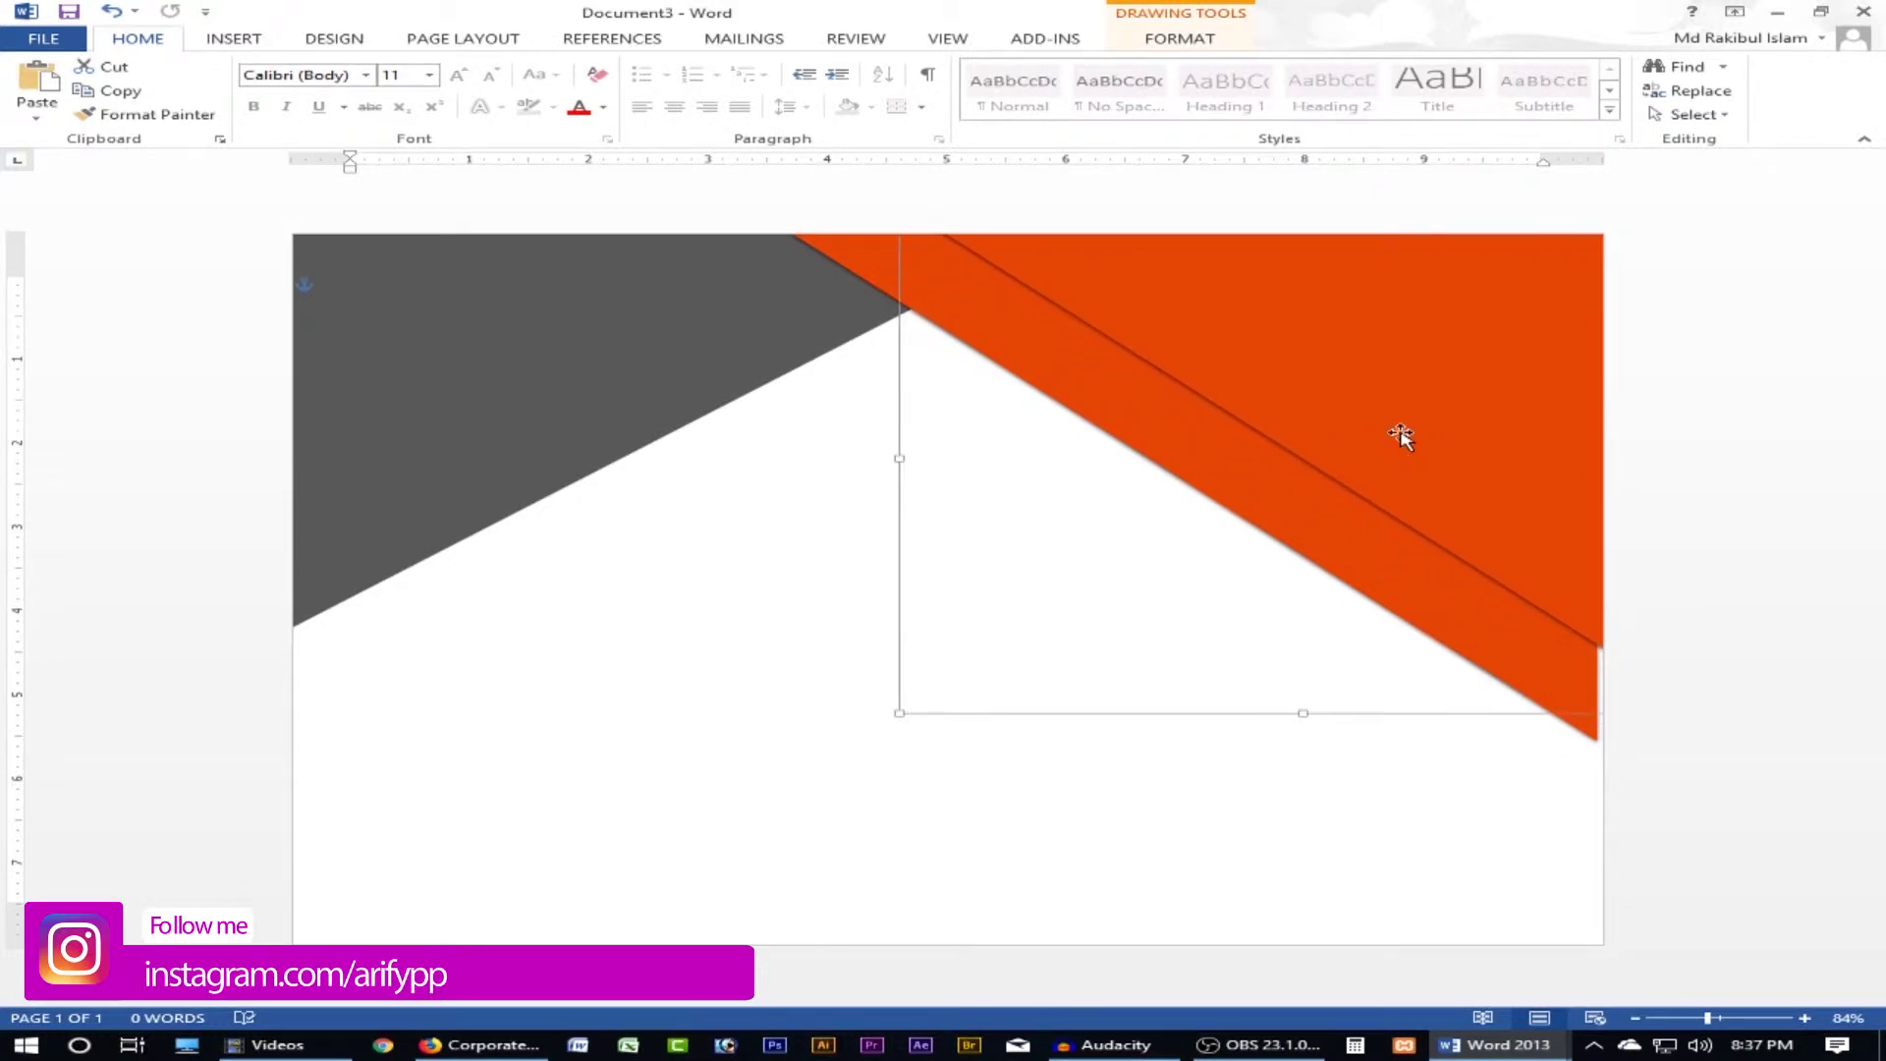
{"action": "left_click", "coordinate": [1179, 36]}
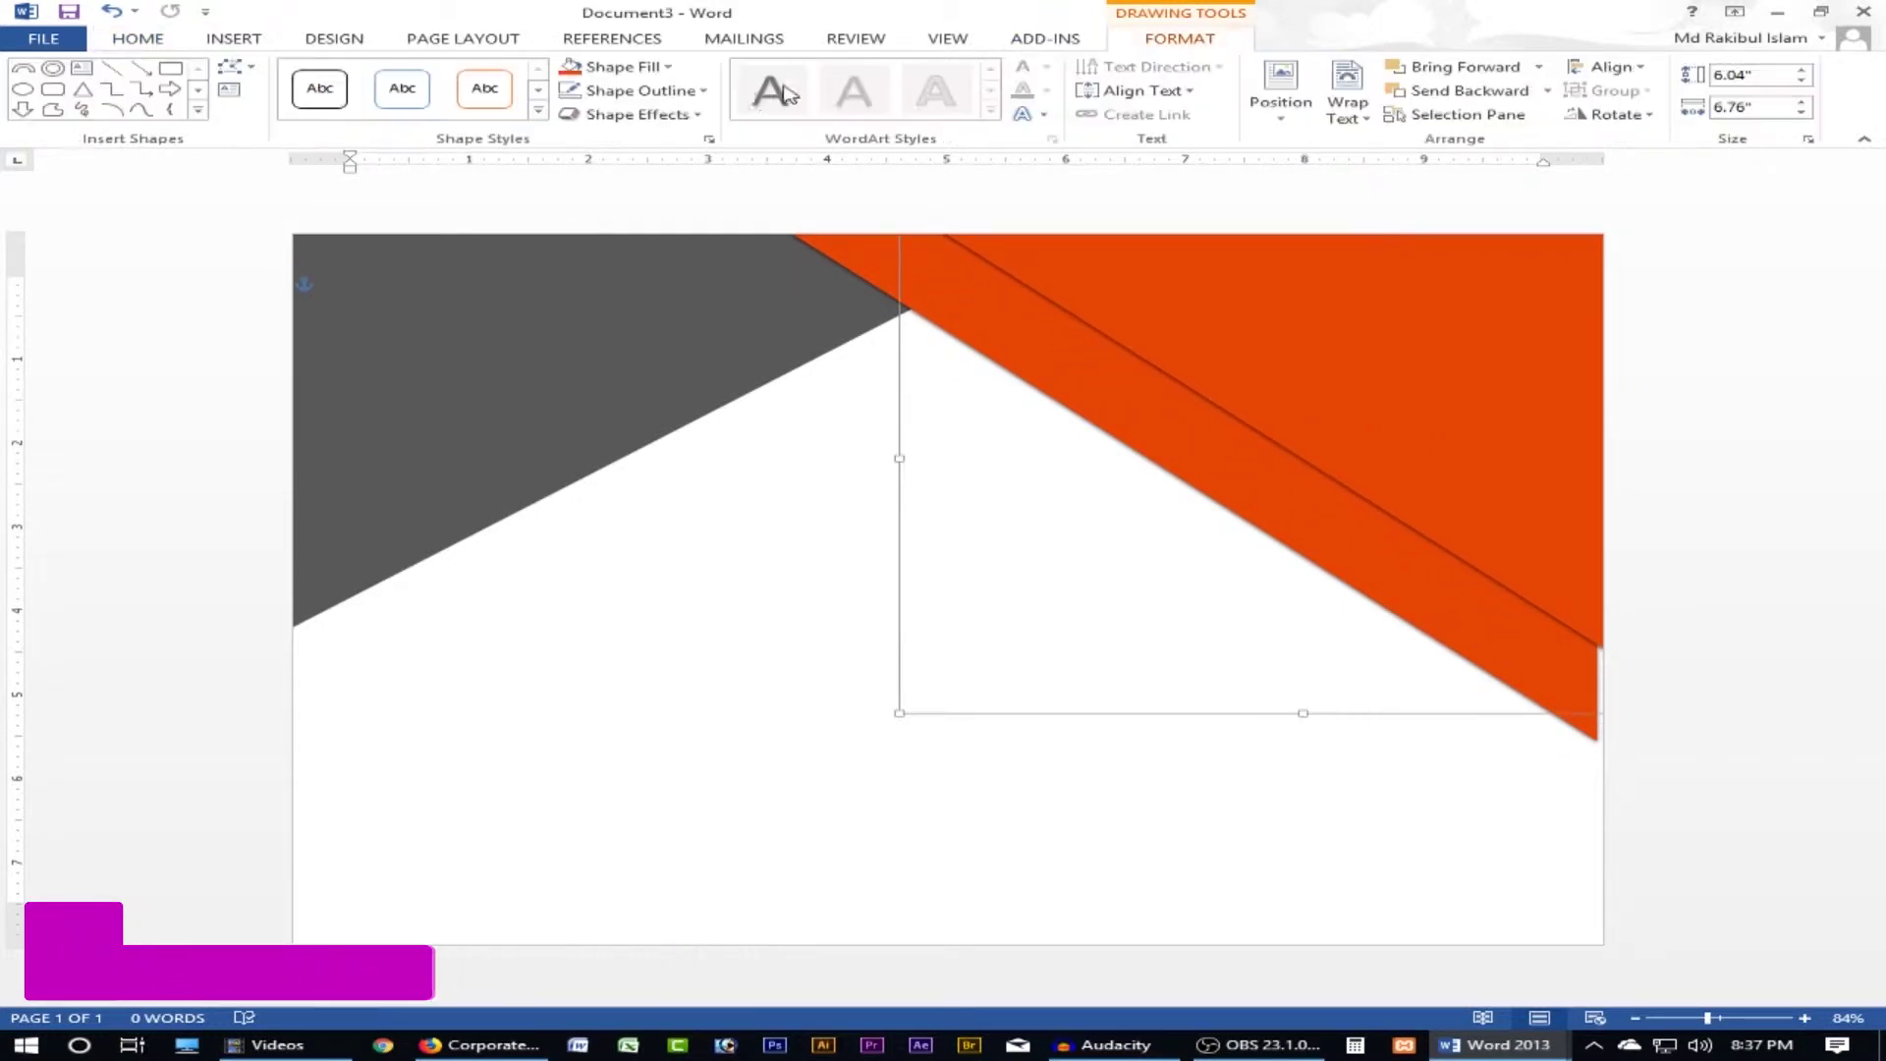
{"action": "left_click", "coordinate": [670, 72]}
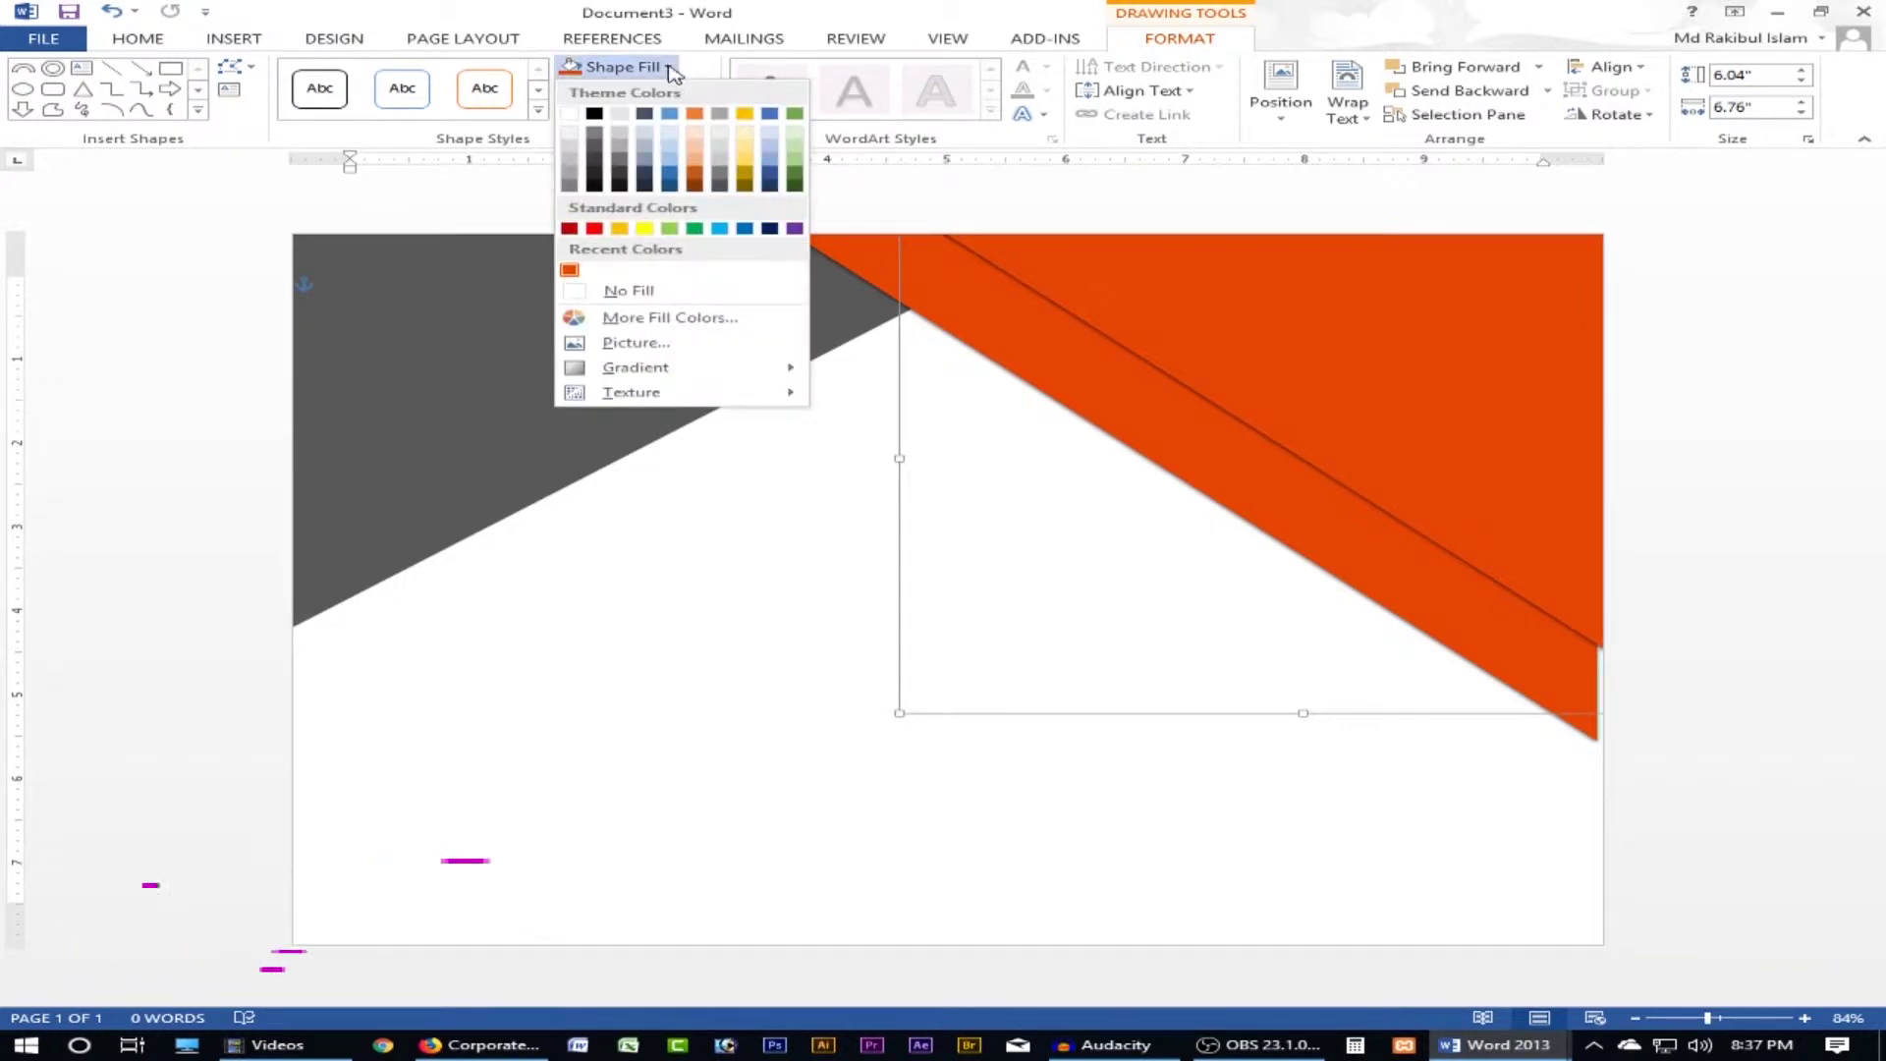
{"action": "left_click", "coordinate": [574, 147]}
{"action": "left_click", "coordinate": [913, 568]}
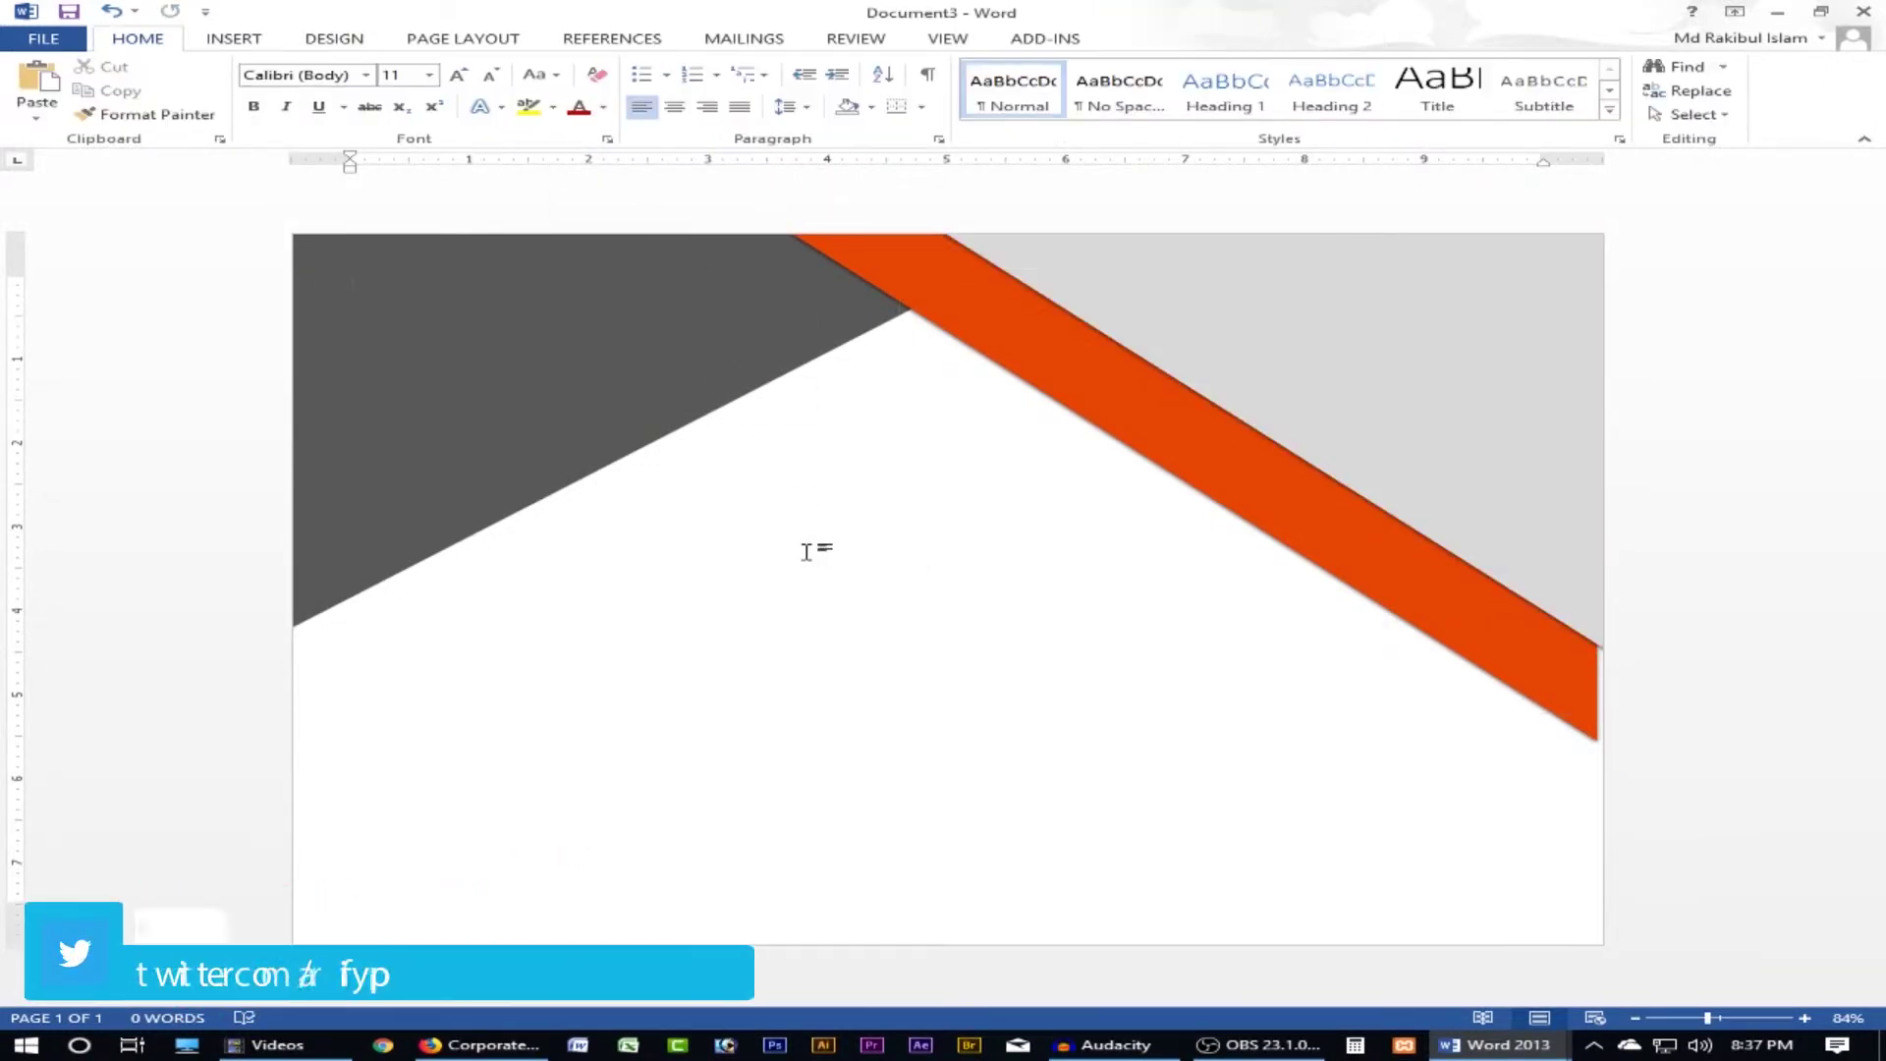
{"action": "scroll", "coordinate": [973, 541], "scroll_direction": "up", "scroll_amount": 1}
{"action": "scroll", "coordinate": [973, 541], "scroll_direction": "up", "scroll_amount": 4}
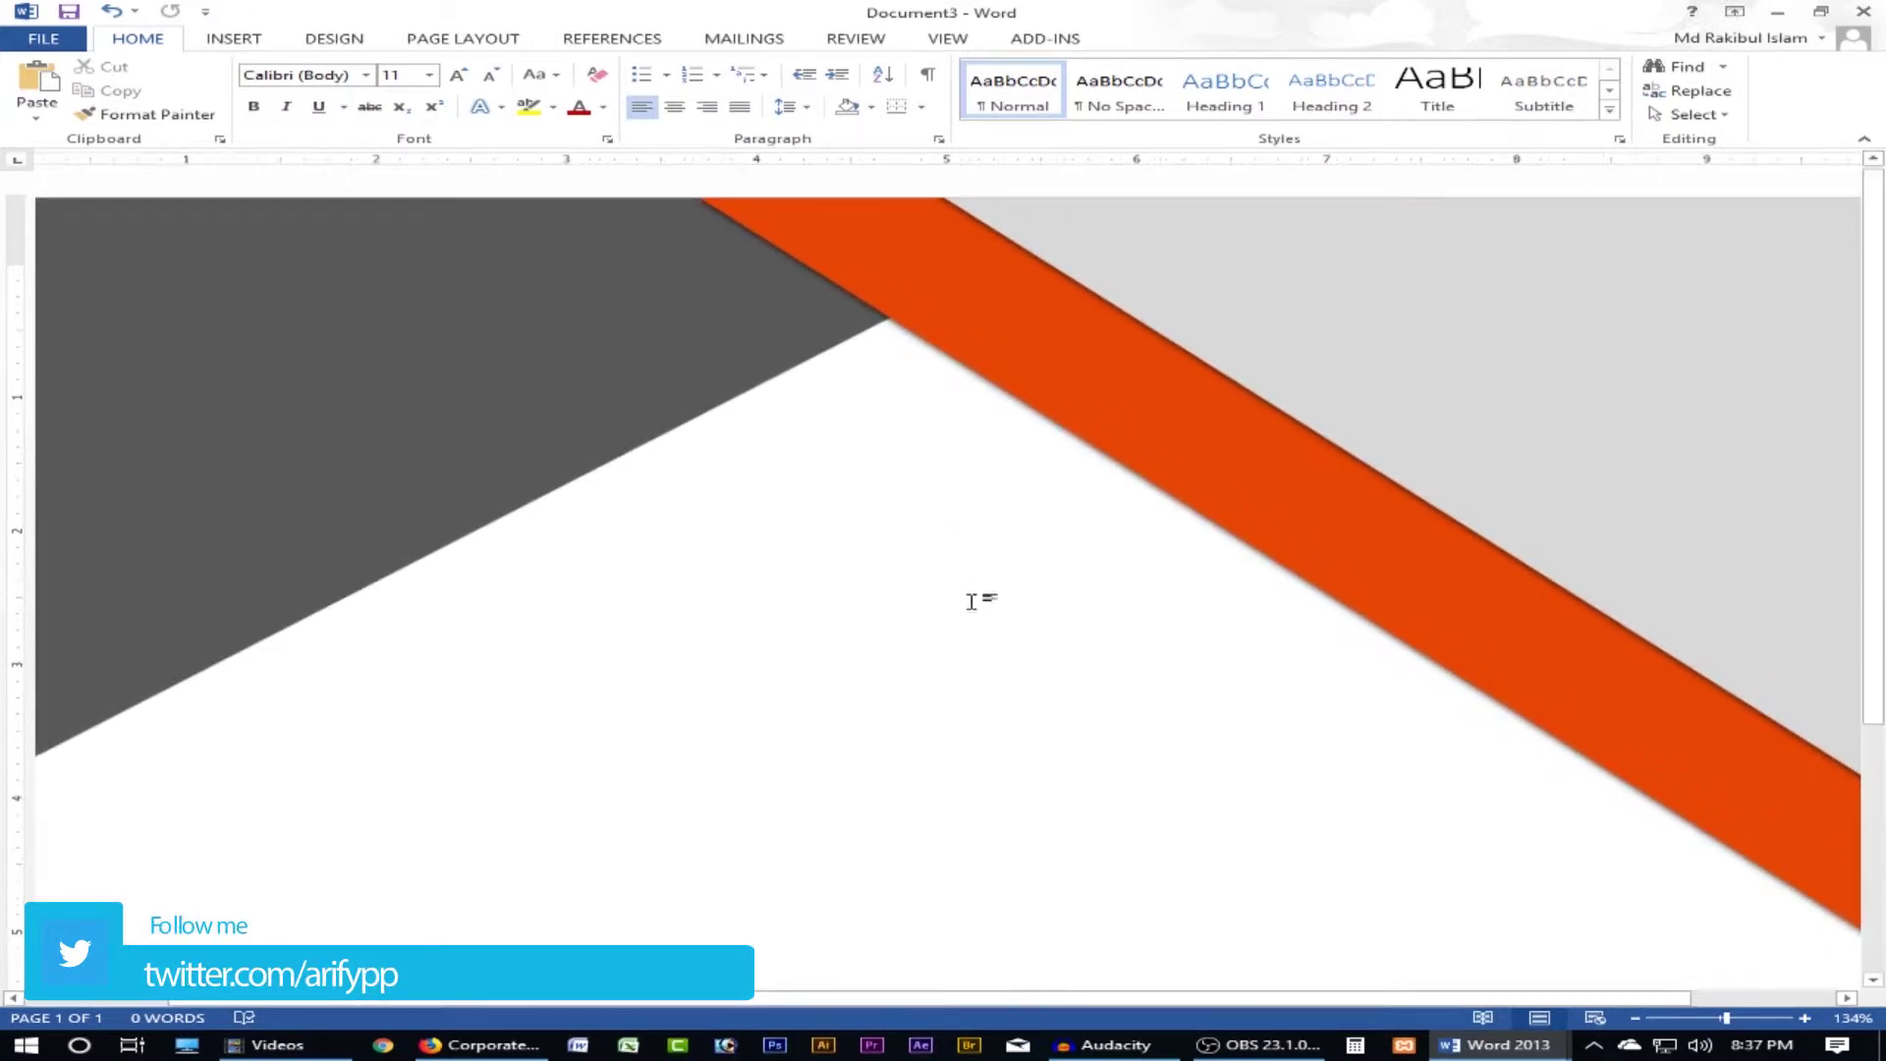
- Drag the orange stripe's top-left vertex left with Edit Points, then nudge the stripe right
{"action": "left_click", "coordinate": [1000, 336]}
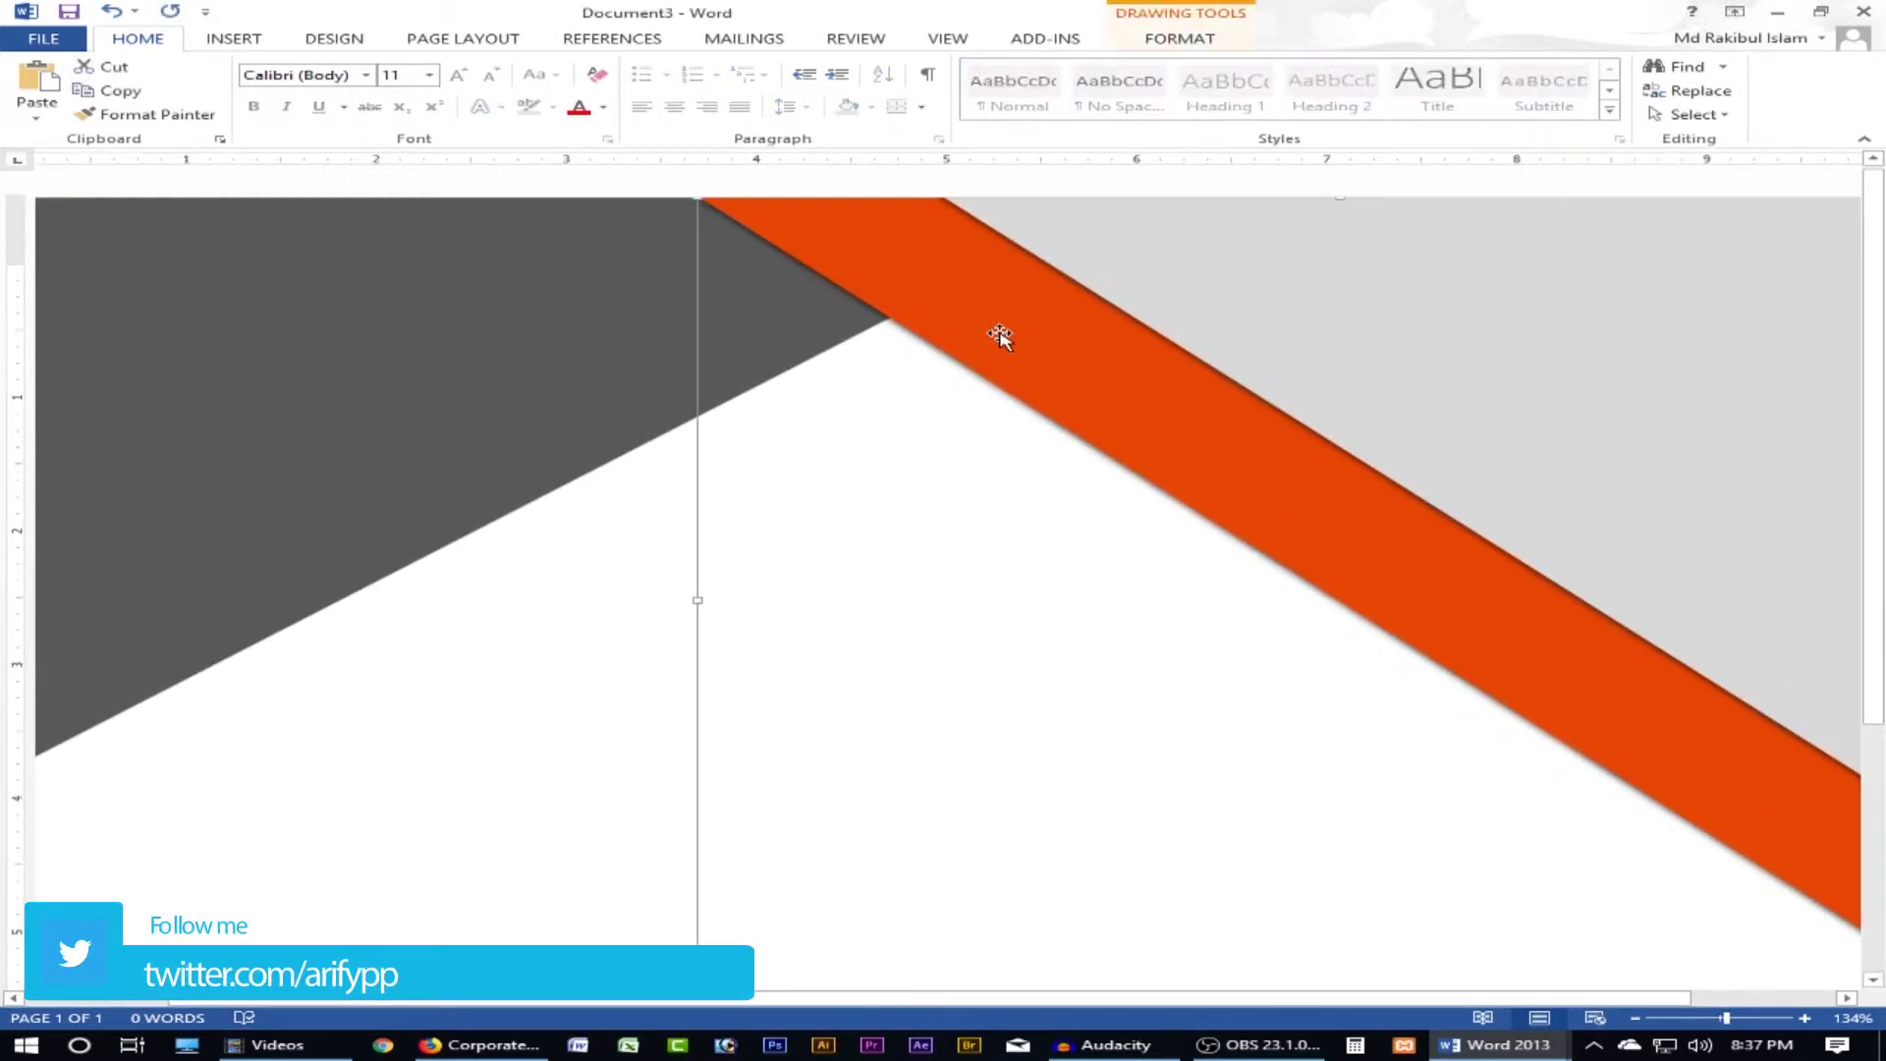
{"action": "right_click", "coordinate": [999, 331]}
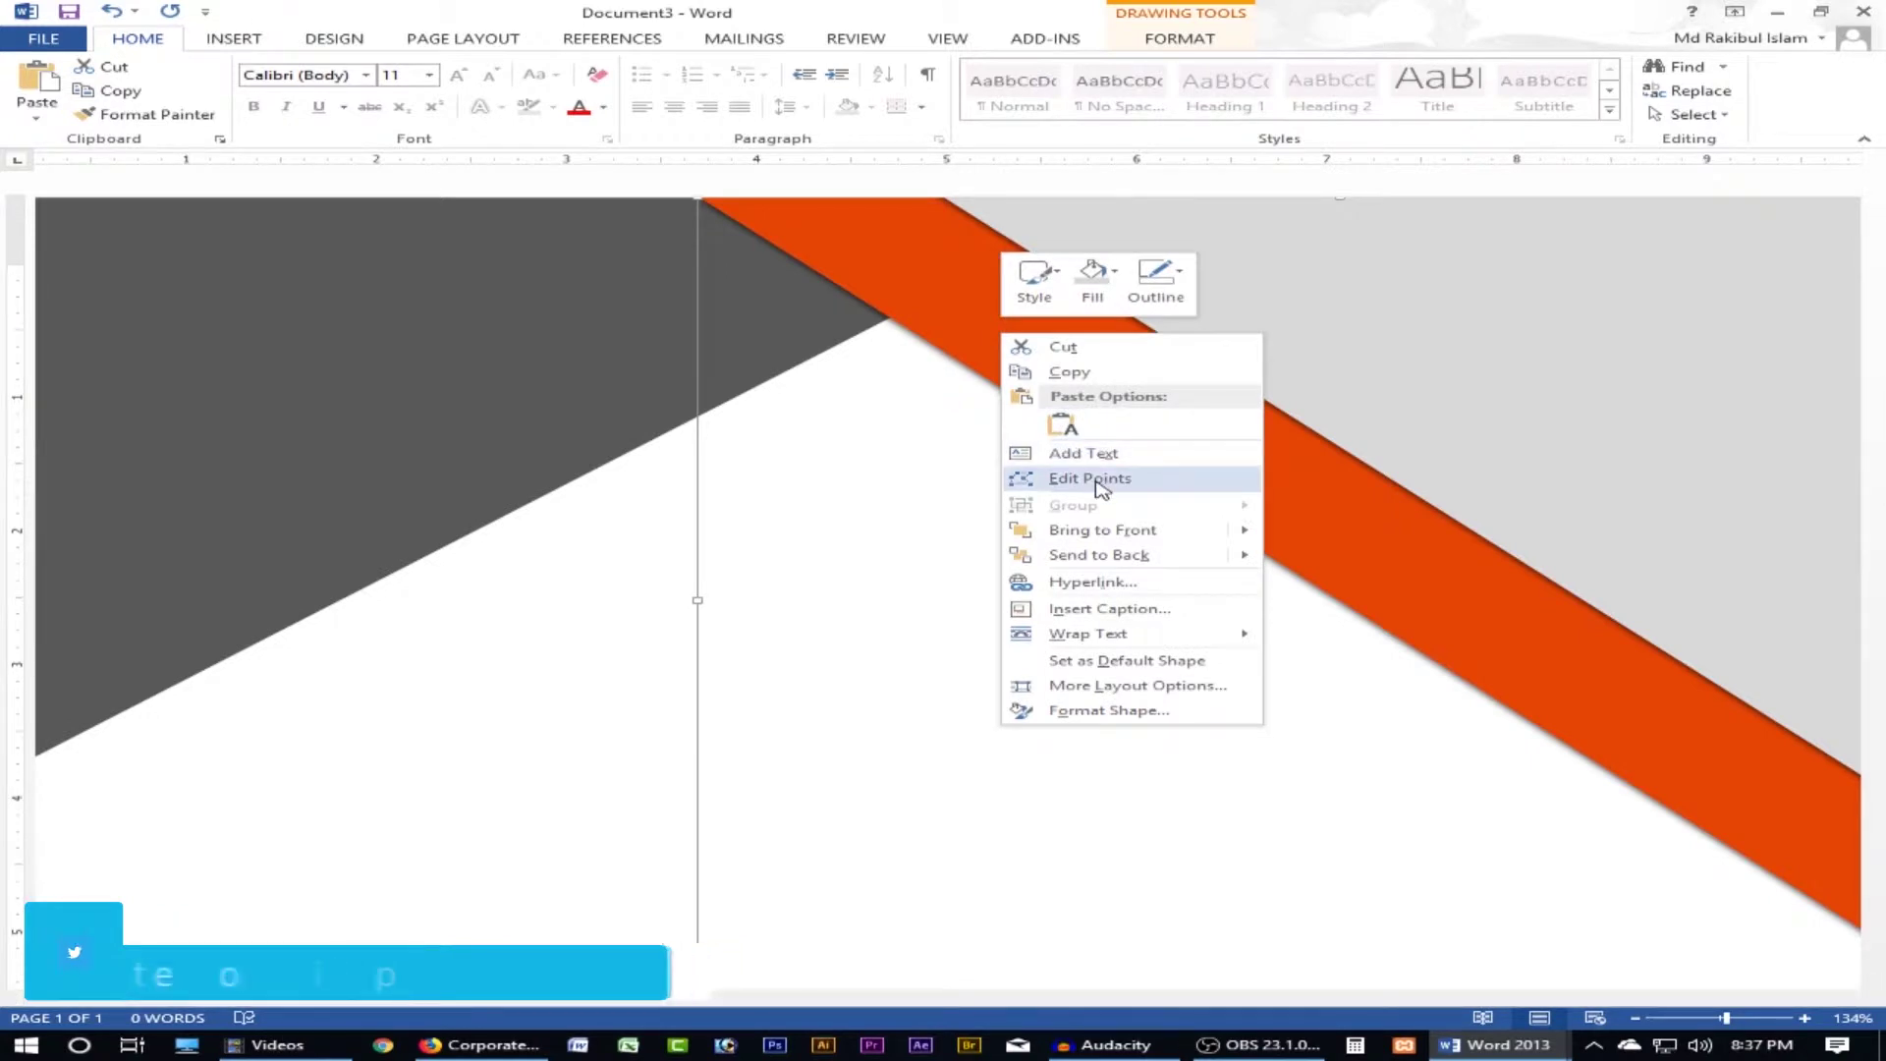
{"action": "left_click", "coordinate": [1095, 481]}
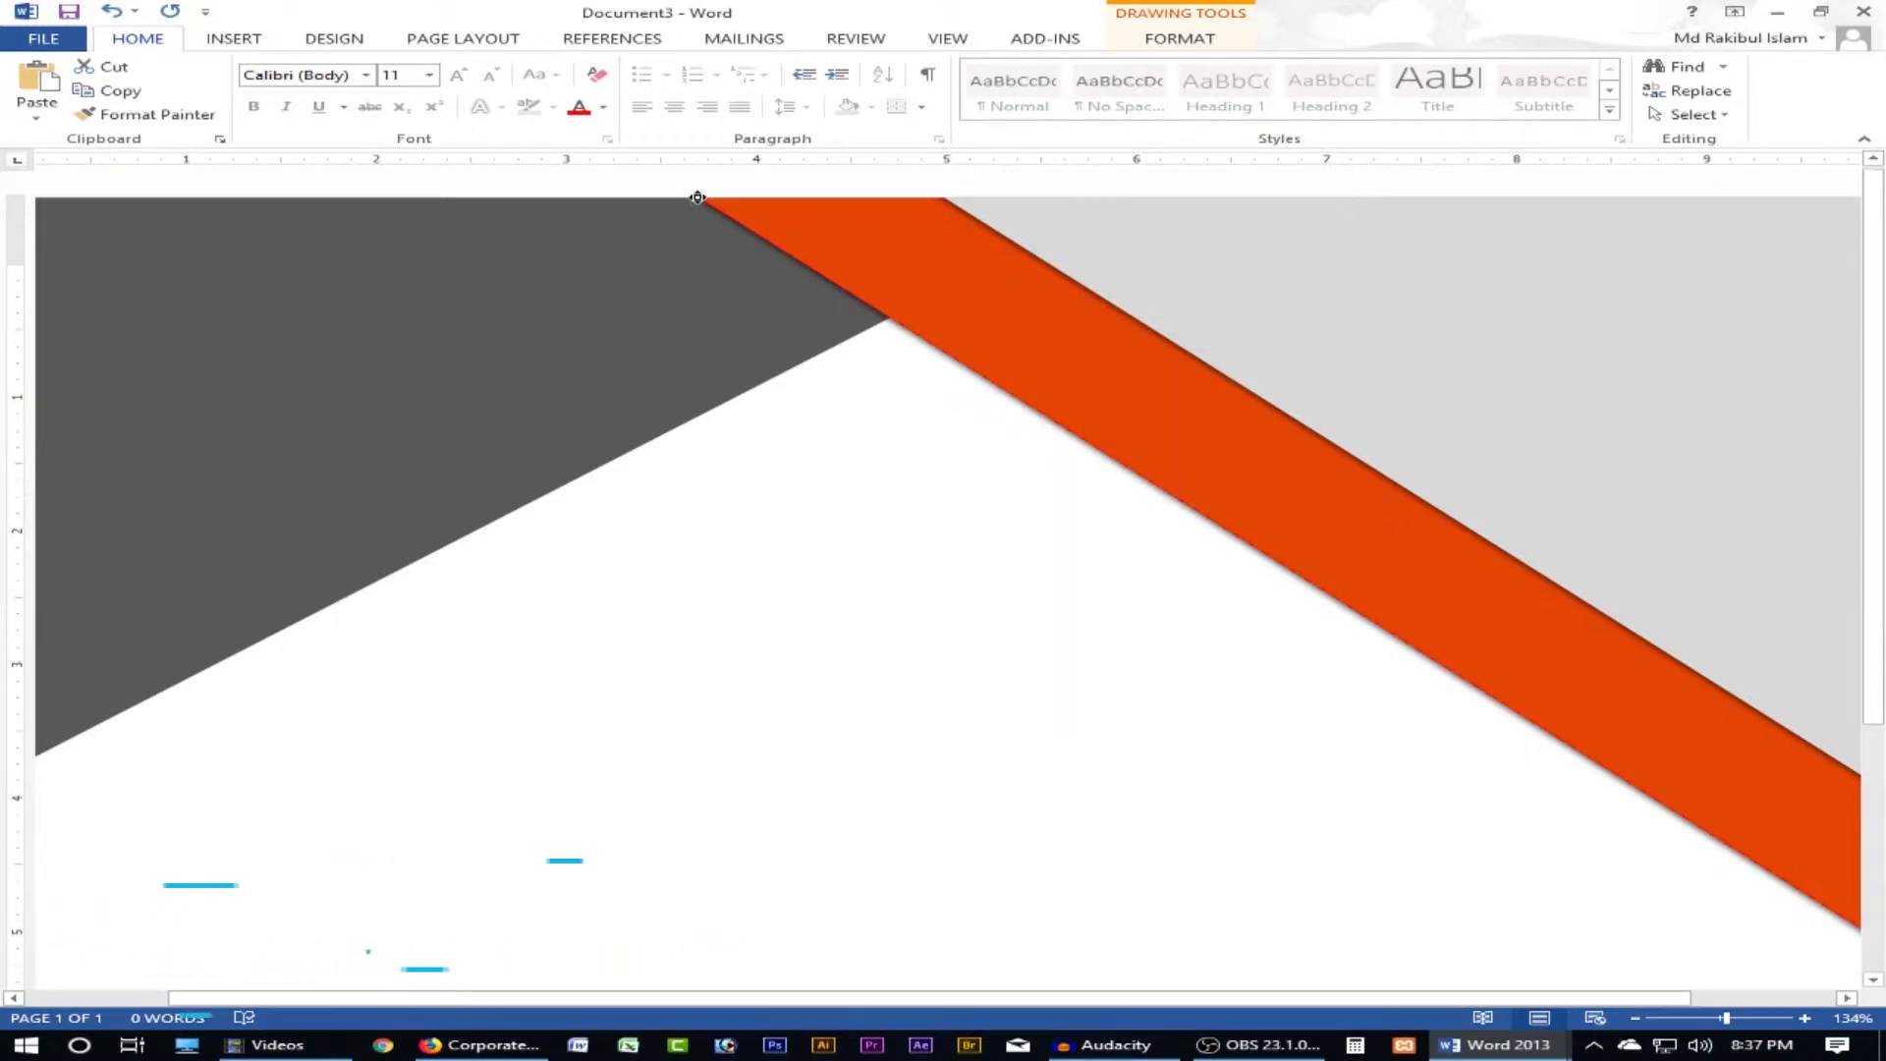
{"action": "left_click_drag", "start_coordinate": [697, 200], "coordinate": [642, 200]}
{"action": "scroll", "coordinate": [889, 518], "scroll_direction": "down", "scroll_amount": 2}
{"action": "scroll", "coordinate": [889, 519], "scroll_direction": "down", "scroll_amount": 2}
{"action": "left_click", "coordinate": [1139, 624]}
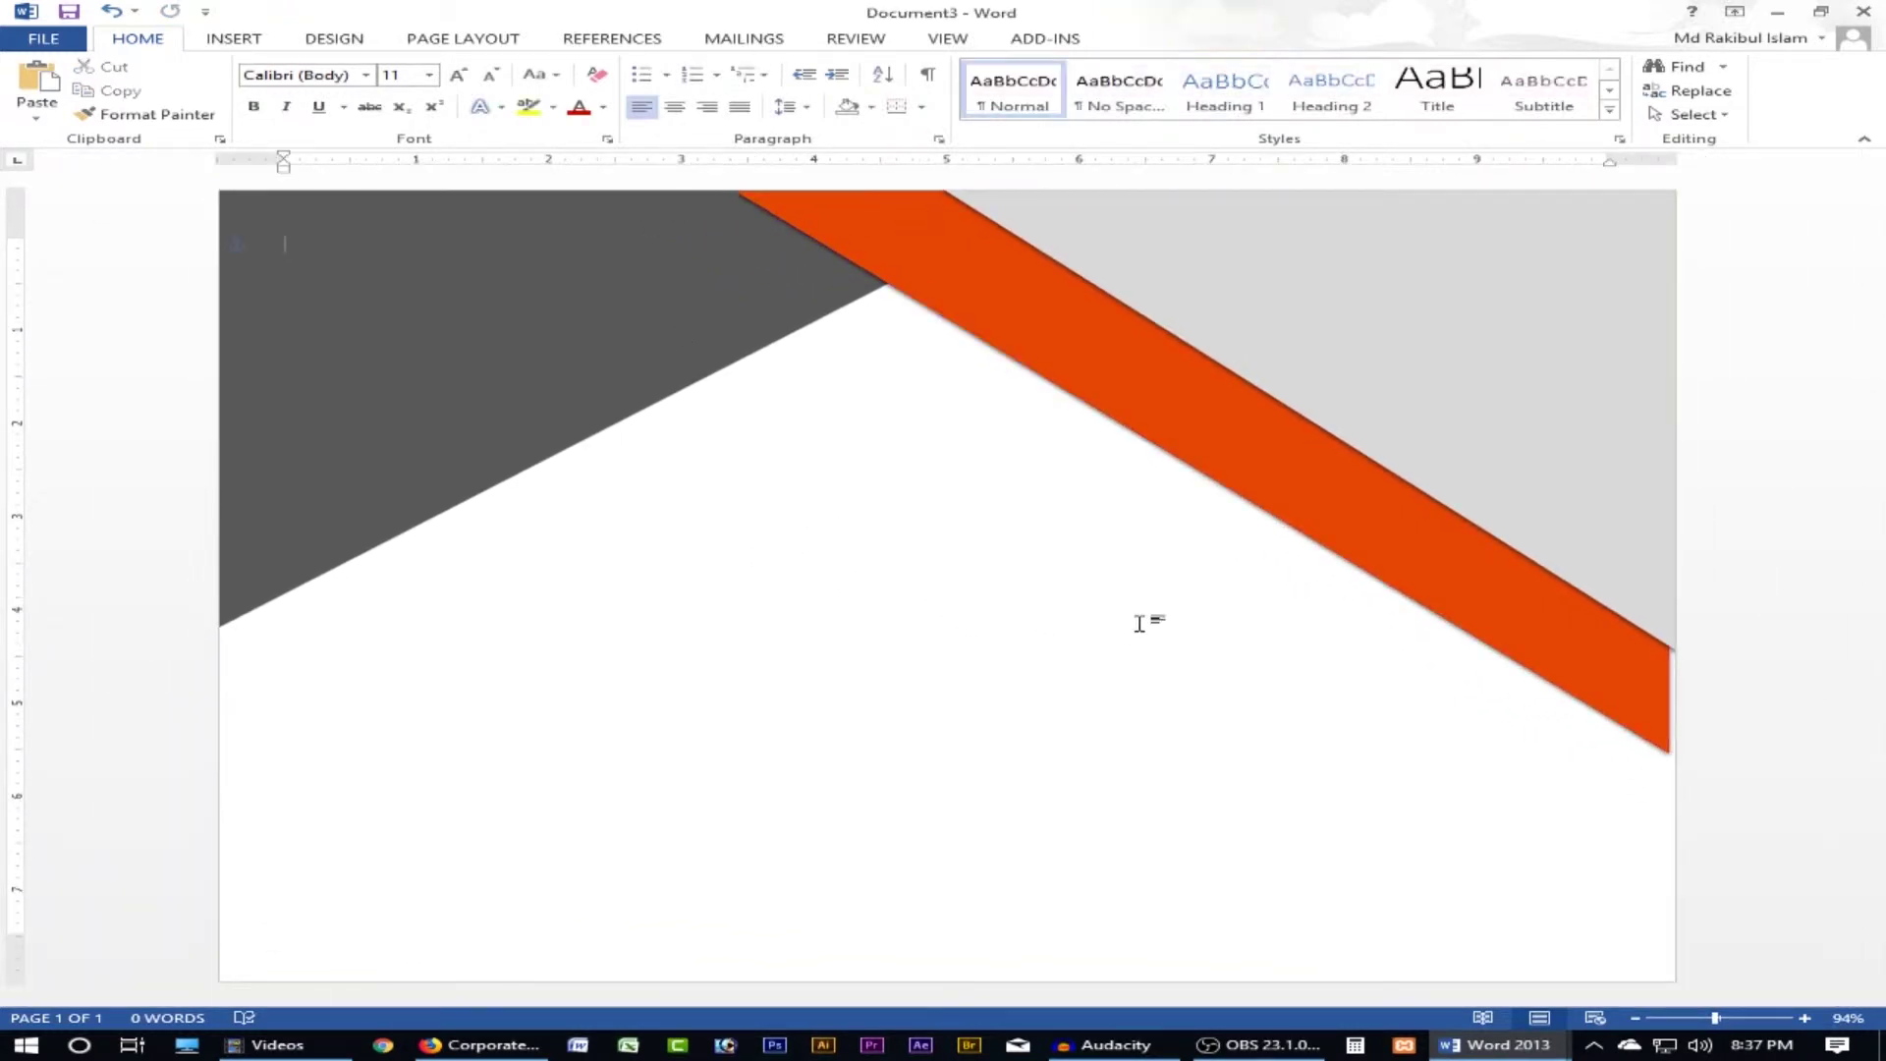
{"action": "left_click", "coordinate": [1647, 714]}
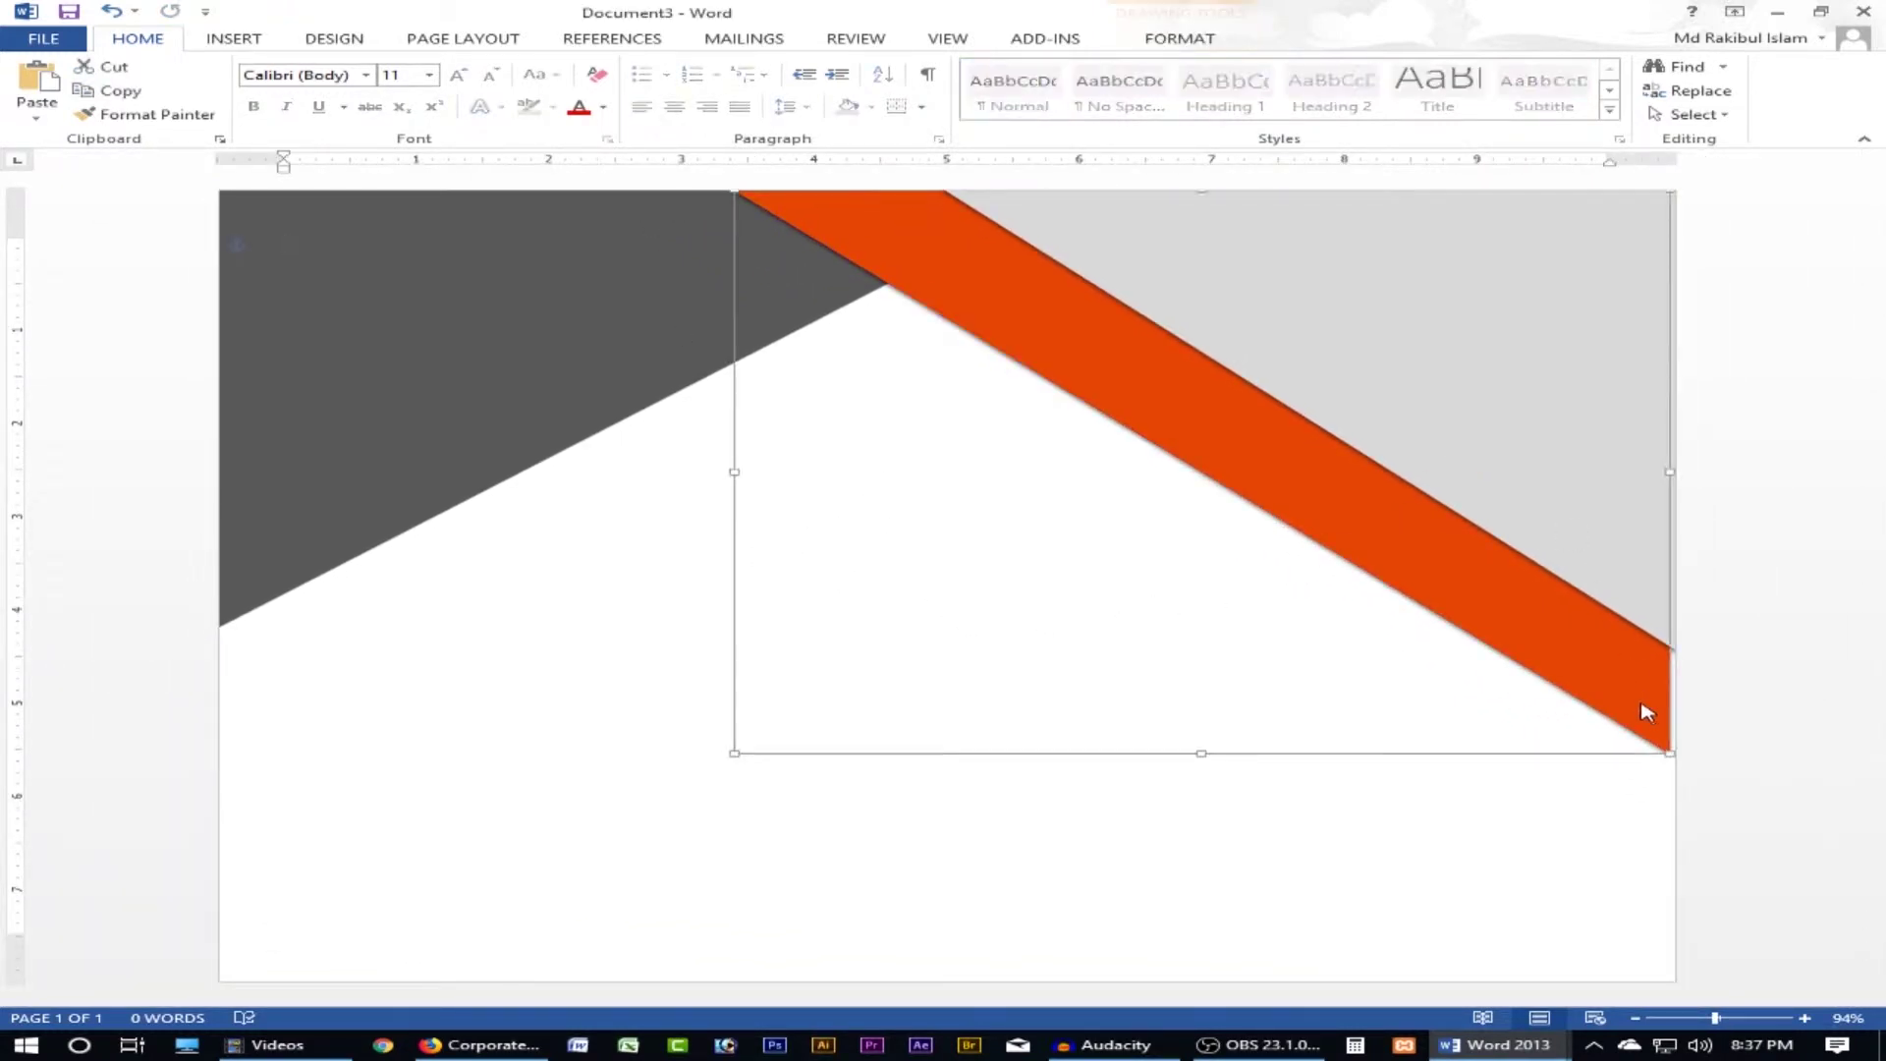
{"action": "key", "text": "Right"}
{"action": "key", "text": "Right"}
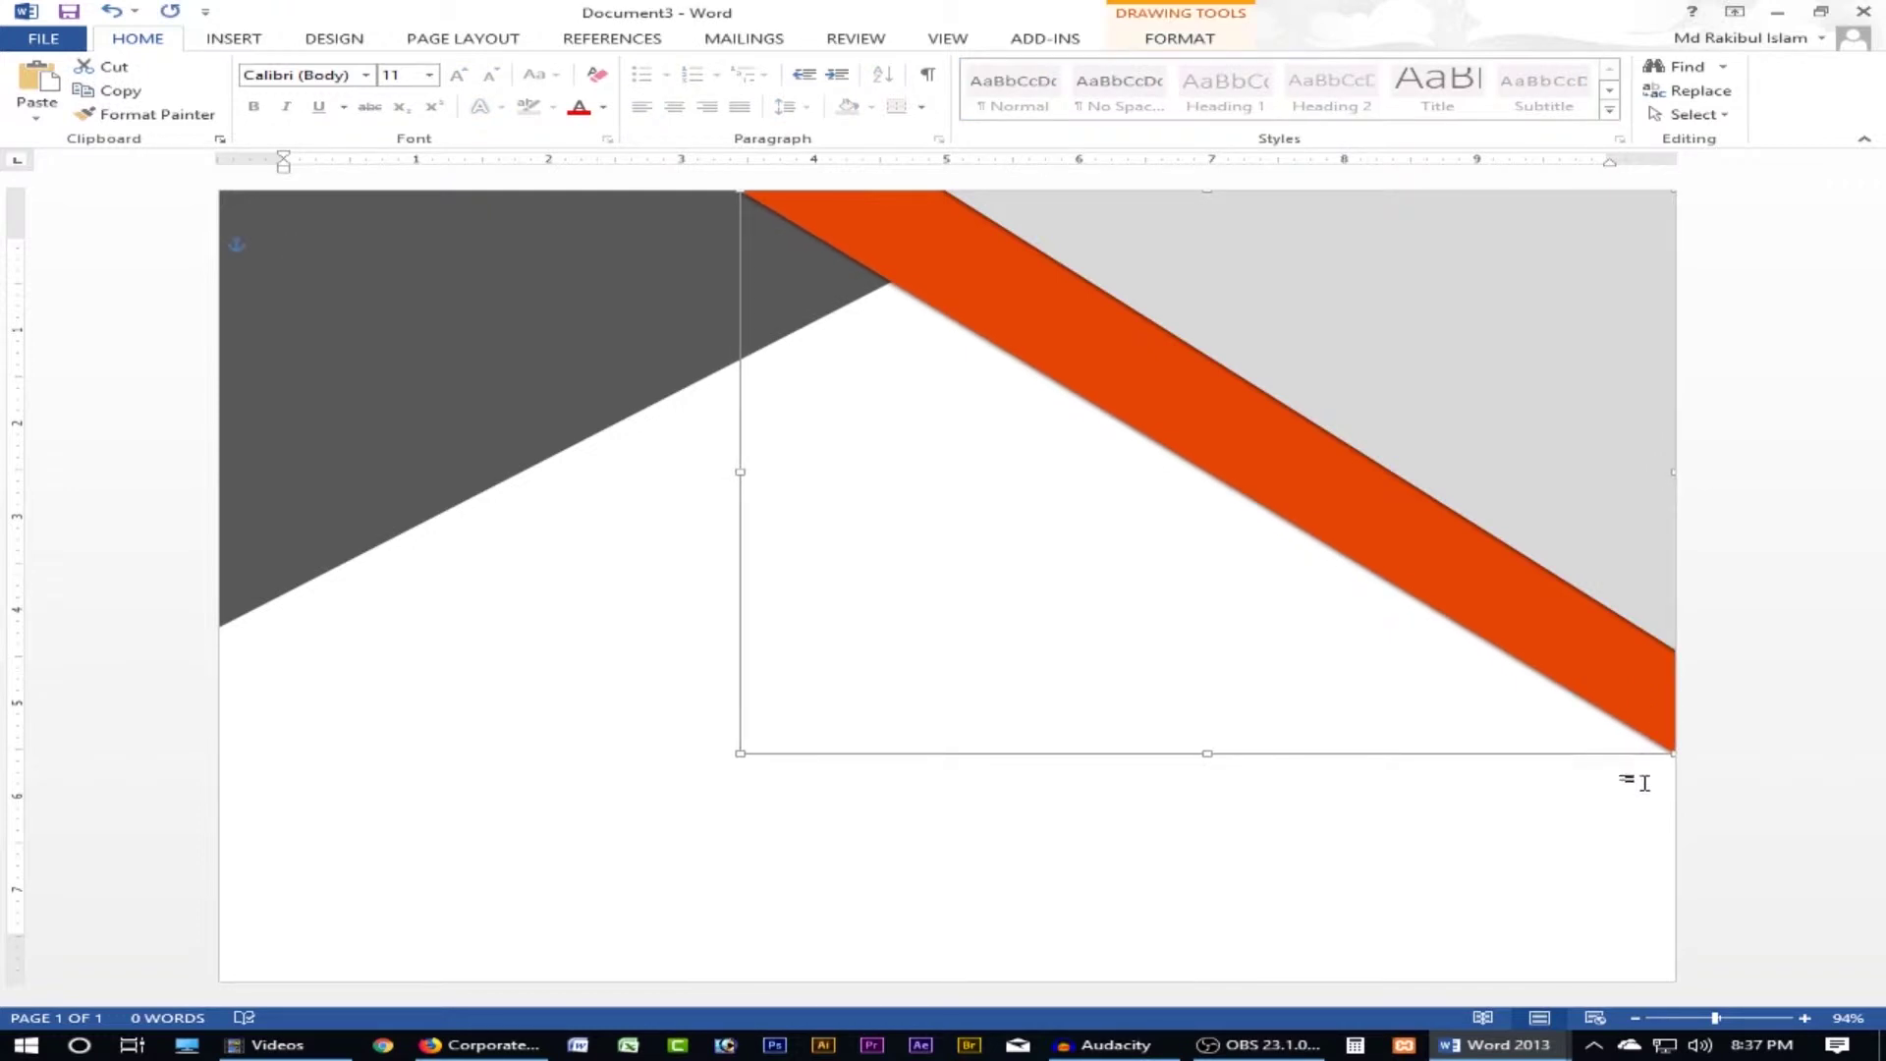
- Move and shrink the grey triangle into the top-right corner, then view the Firefox reference
{"action": "left_click", "coordinate": [1575, 801]}
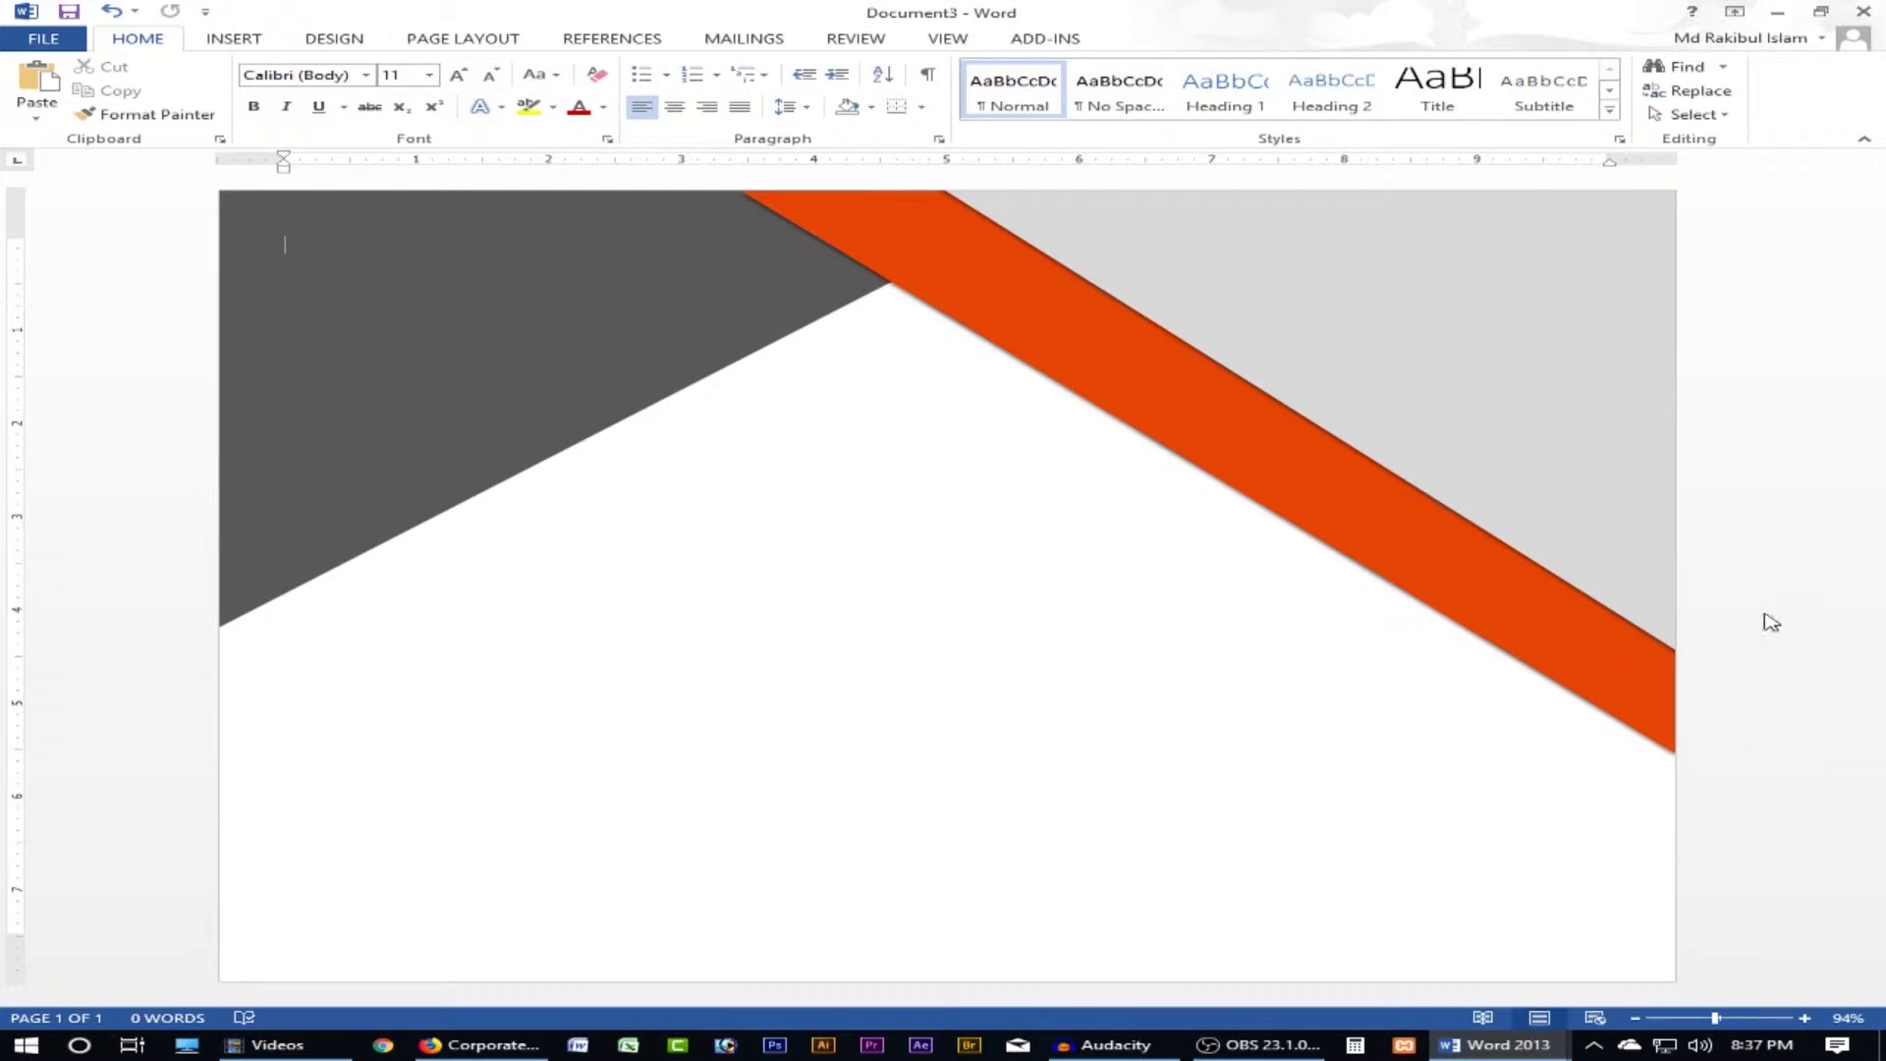
{"action": "left_click", "coordinate": [1648, 553]}
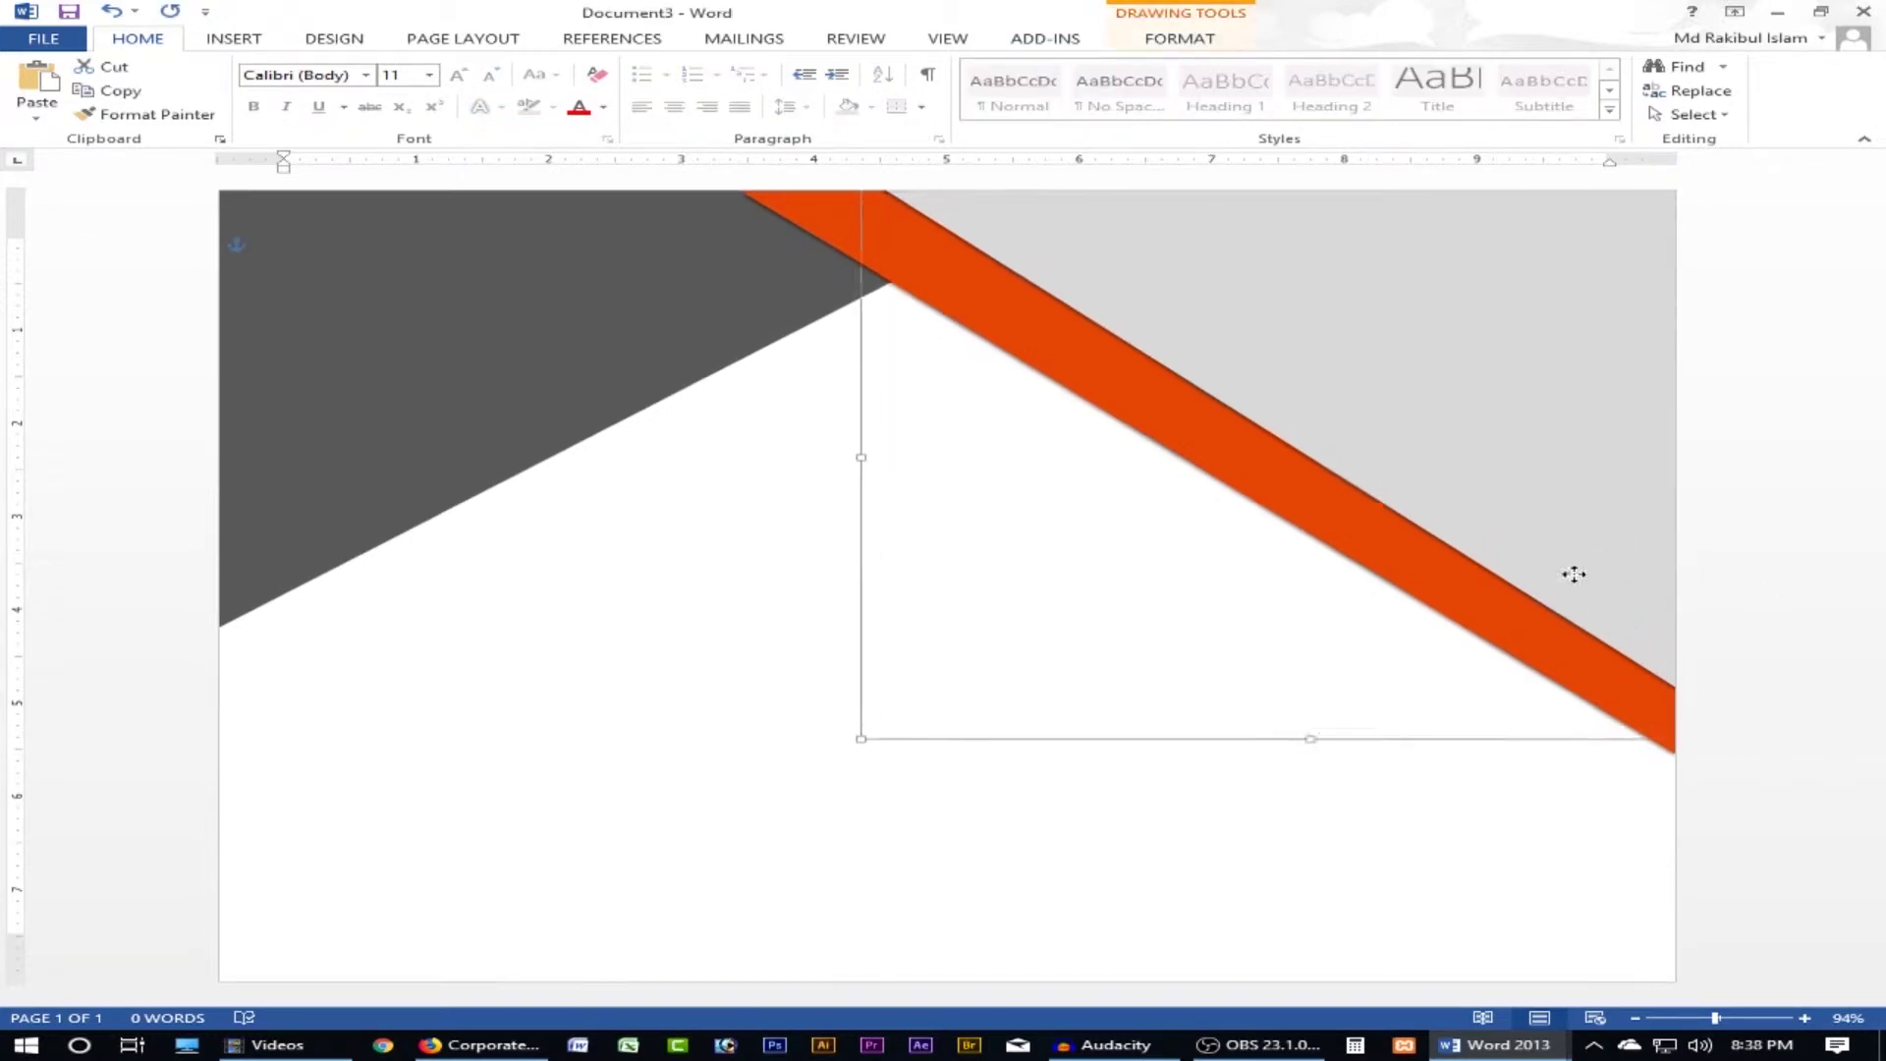
{"action": "left_click_drag", "start_coordinate": [1646, 555], "coordinate": [1496, 627]}
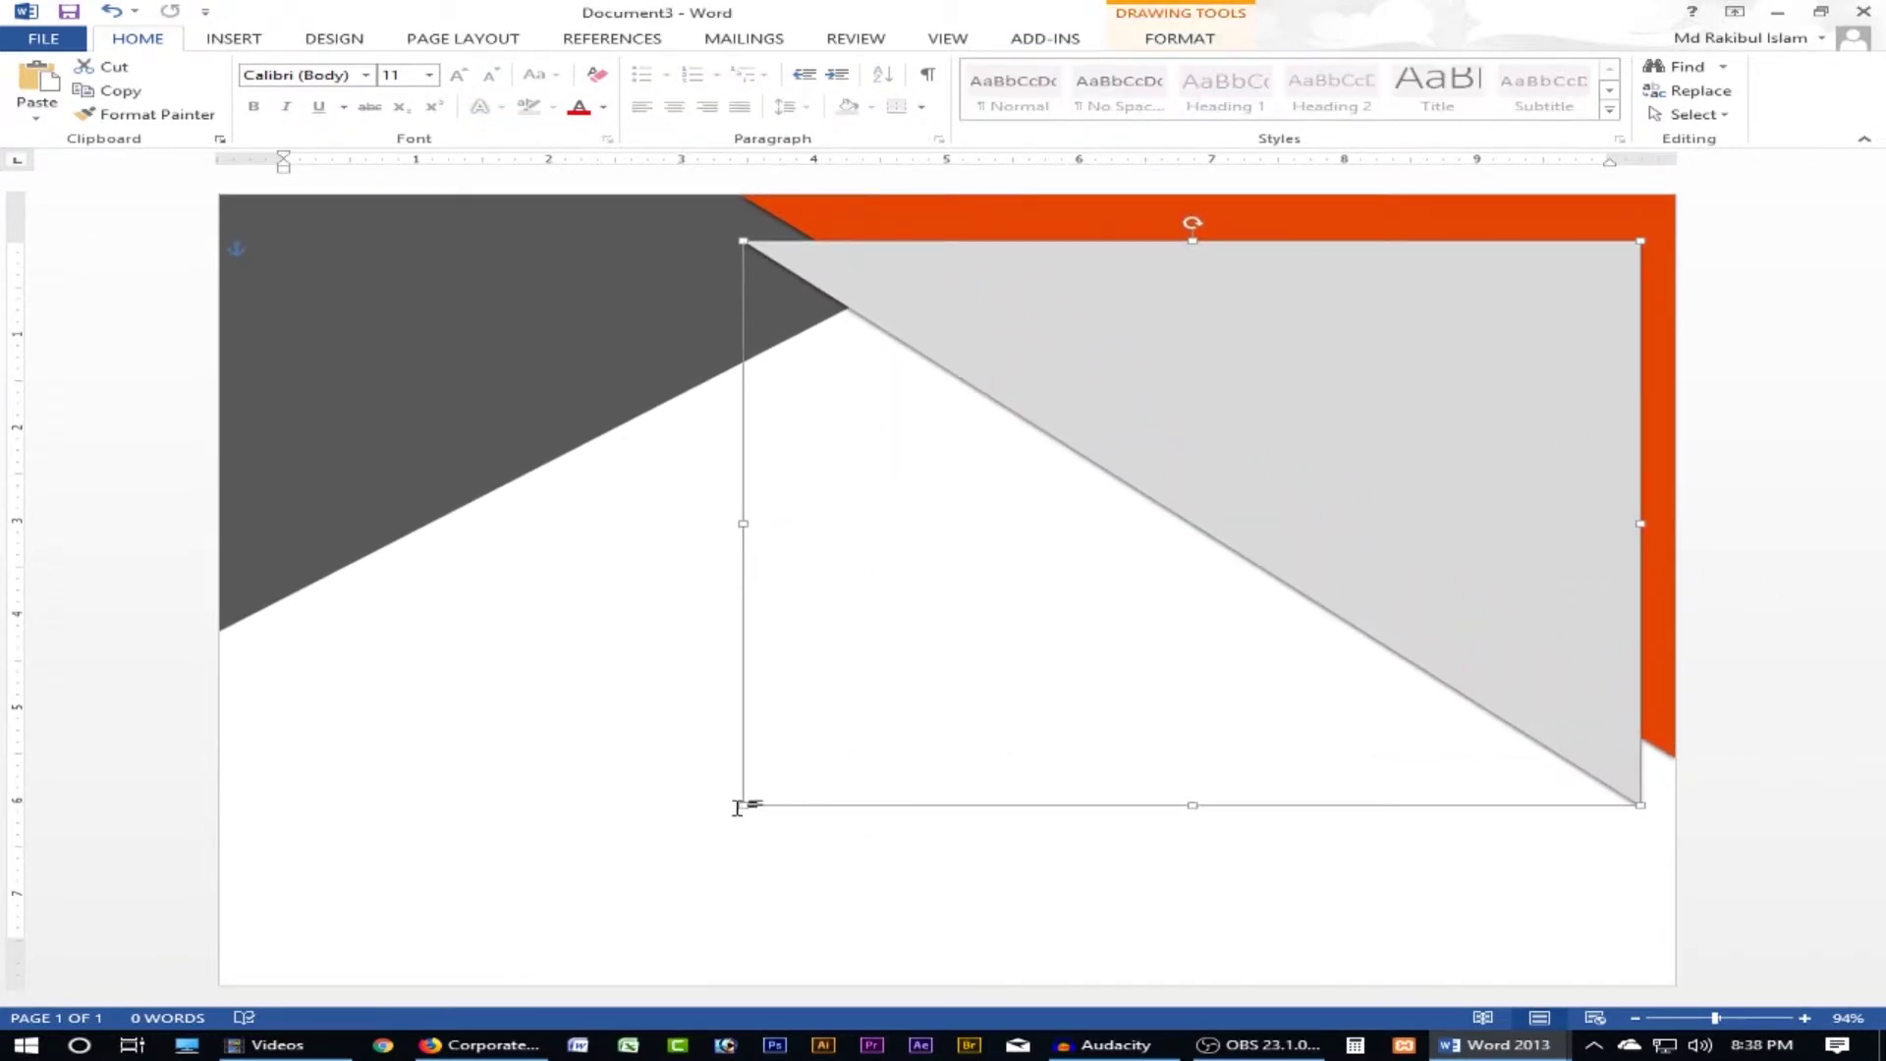
{"action": "left_click_drag", "start_coordinate": [740, 807], "coordinate": [896, 723]}
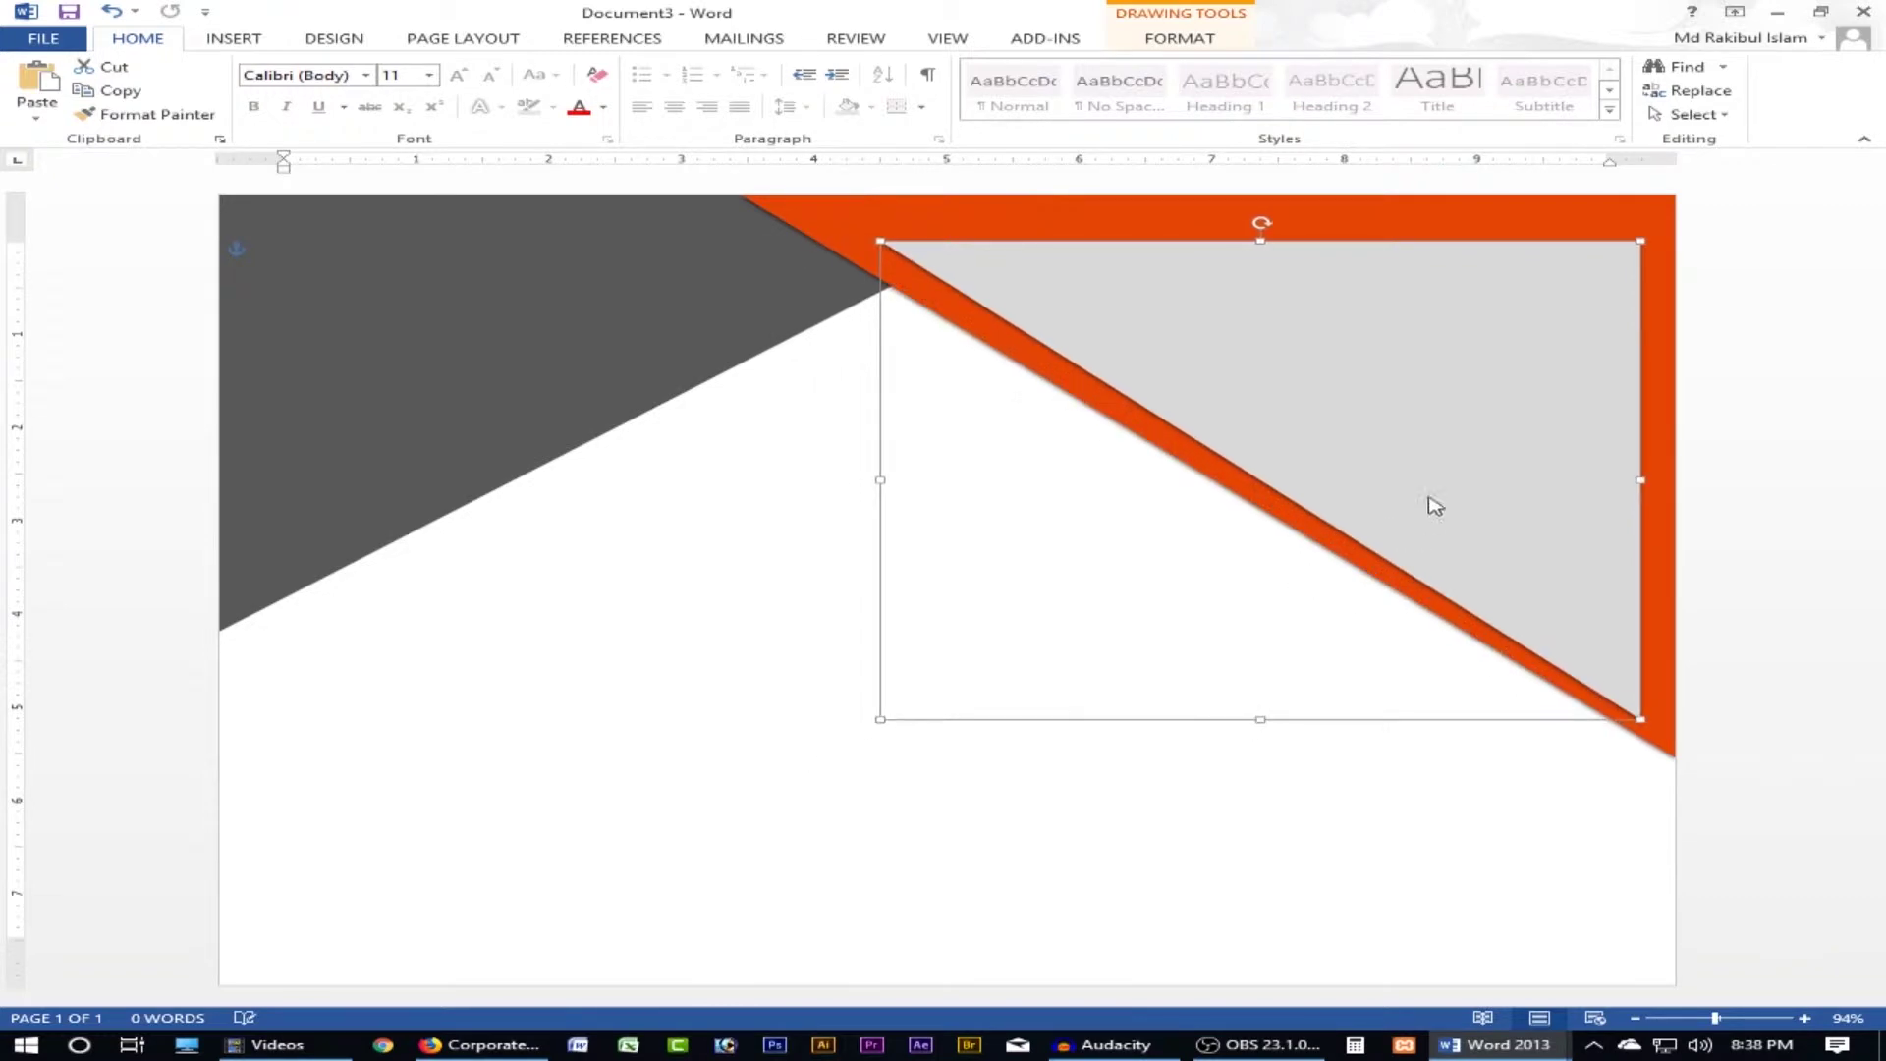
{"action": "left_click_drag", "start_coordinate": [1445, 501], "coordinate": [1574, 422]}
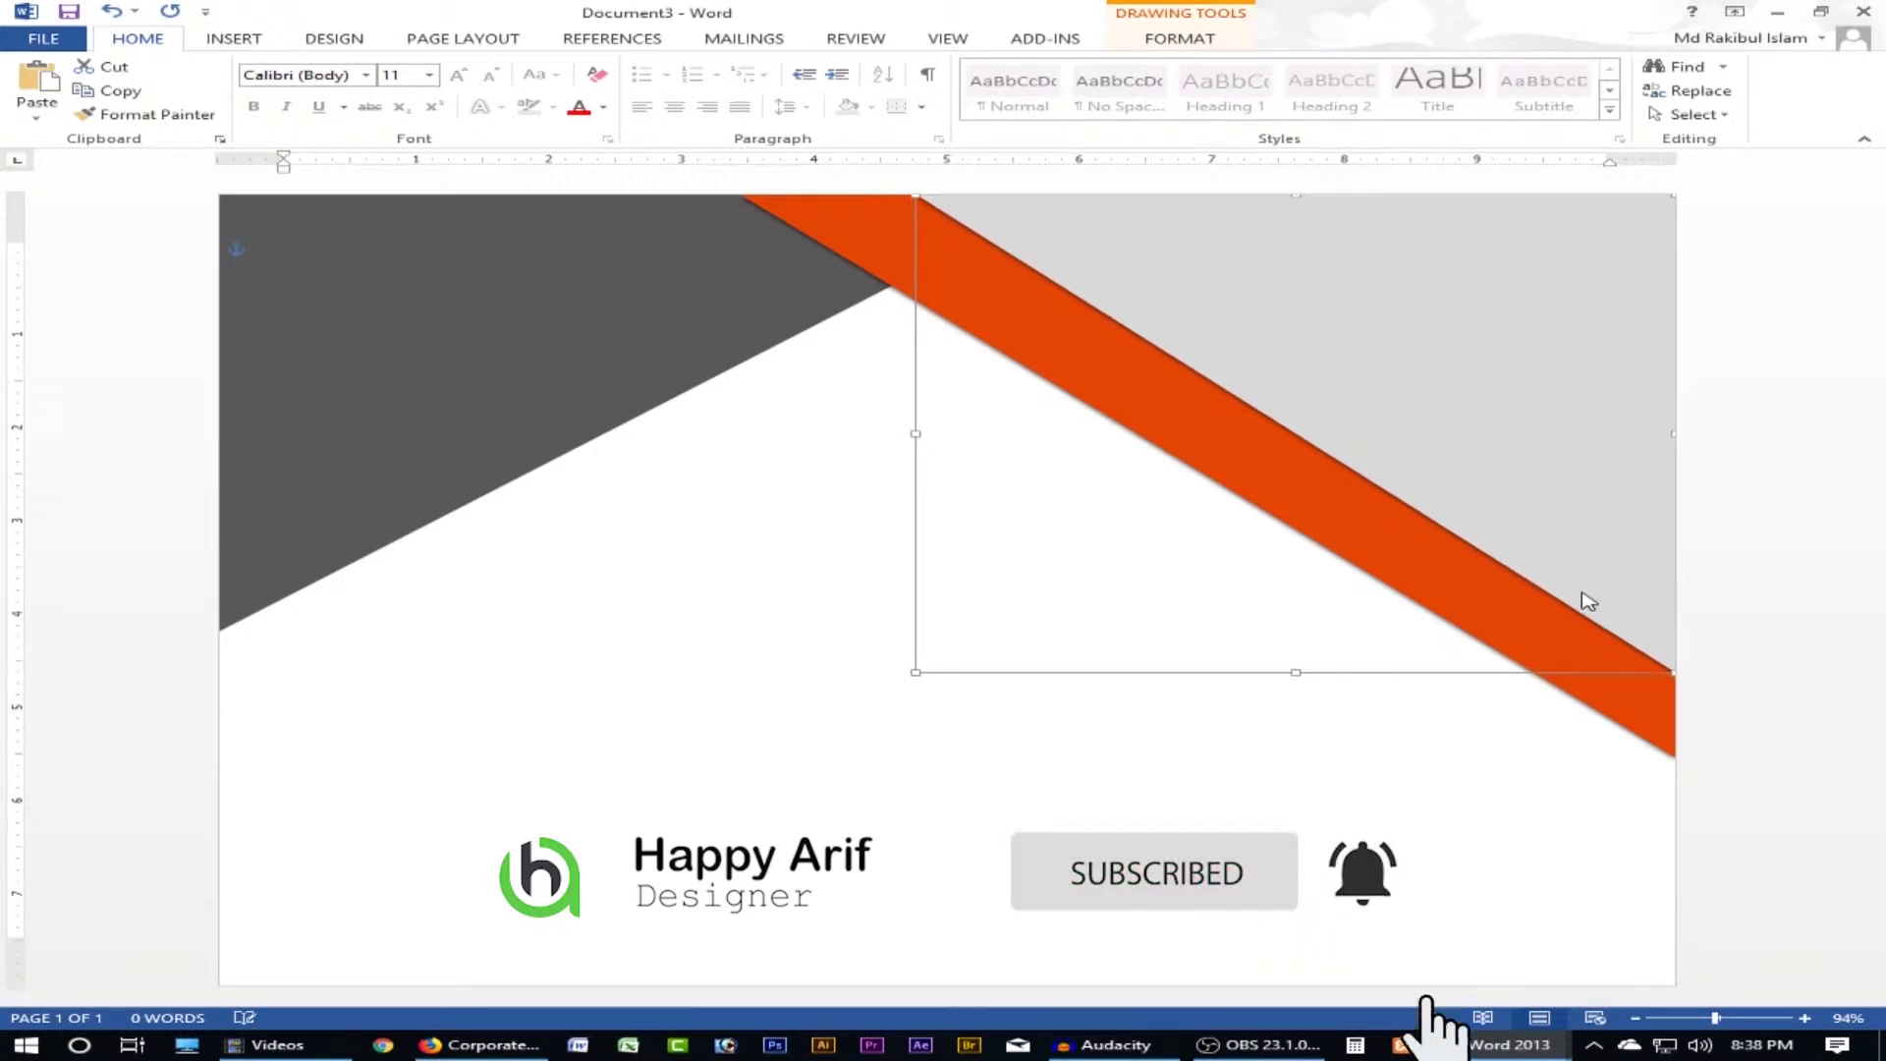
{"action": "scroll", "coordinate": [1587, 600], "scroll_direction": "up", "scroll_amount": 4}
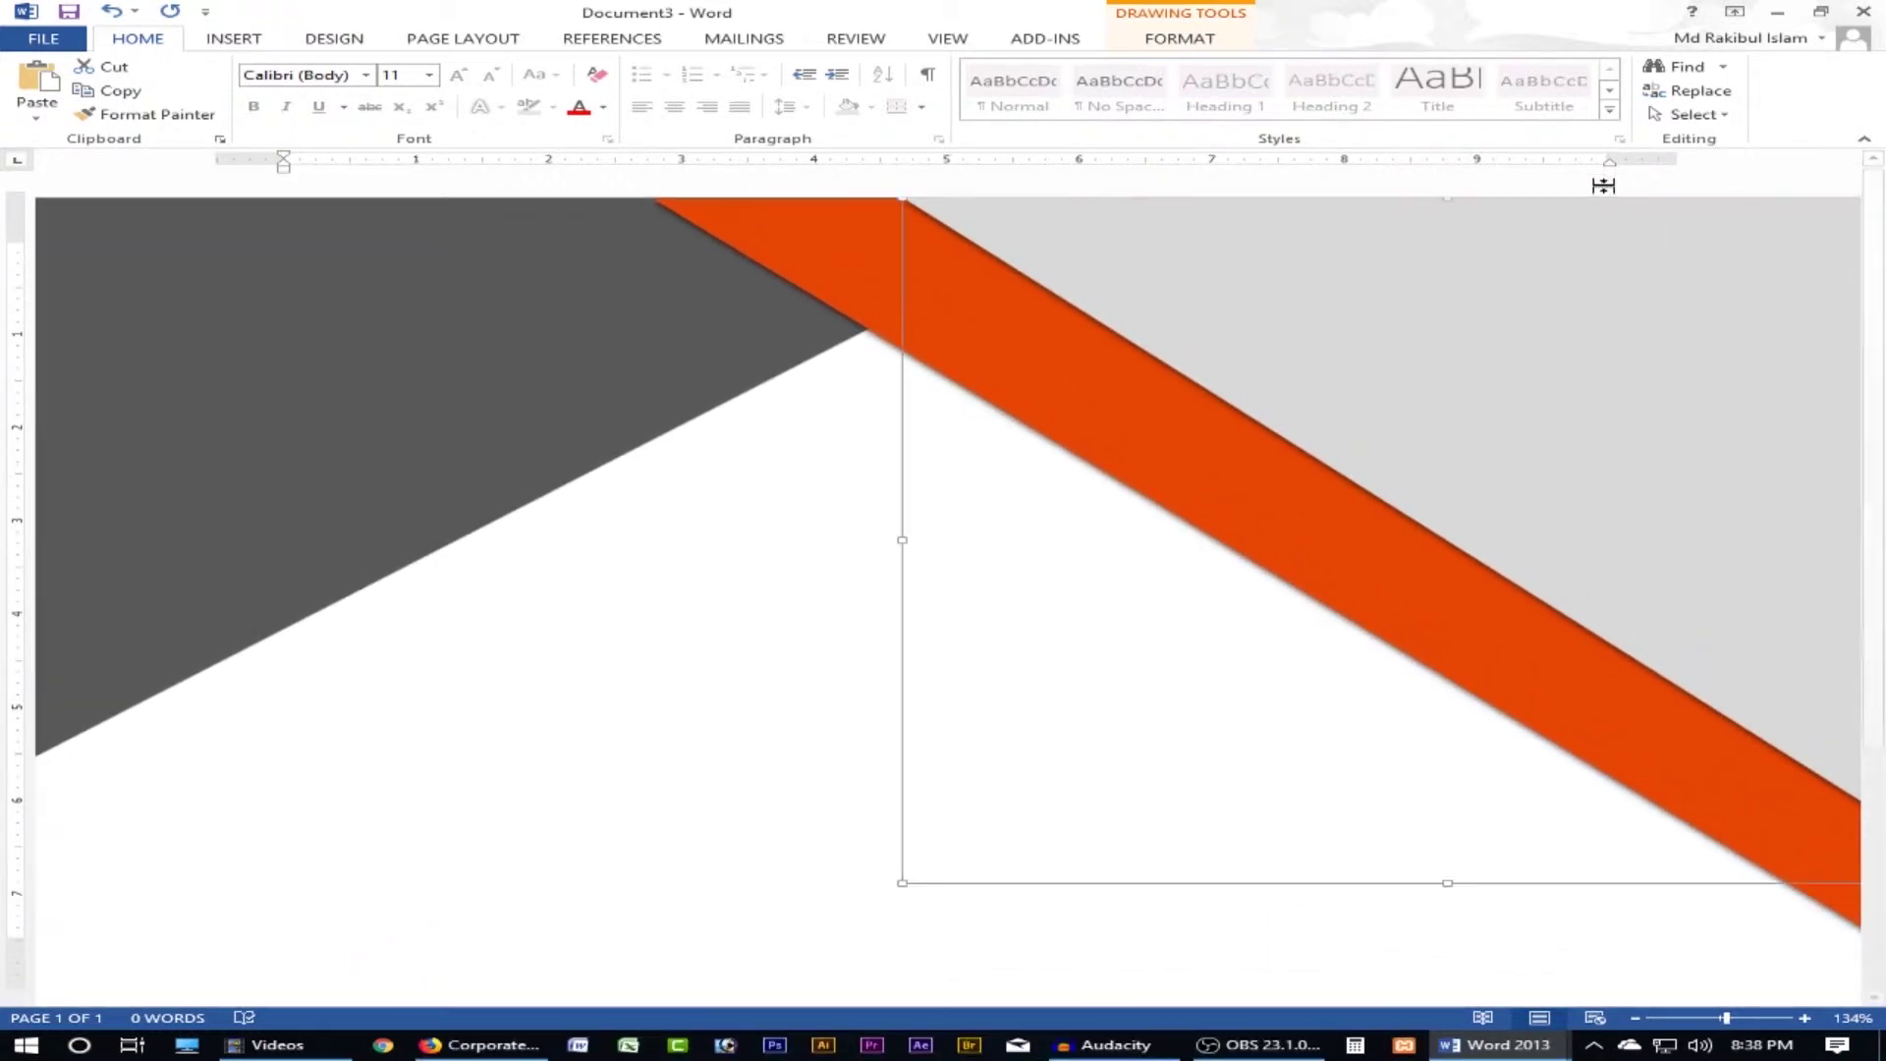
{"action": "scroll", "coordinate": [1216, 546], "scroll_direction": "down", "scroll_amount": 5}
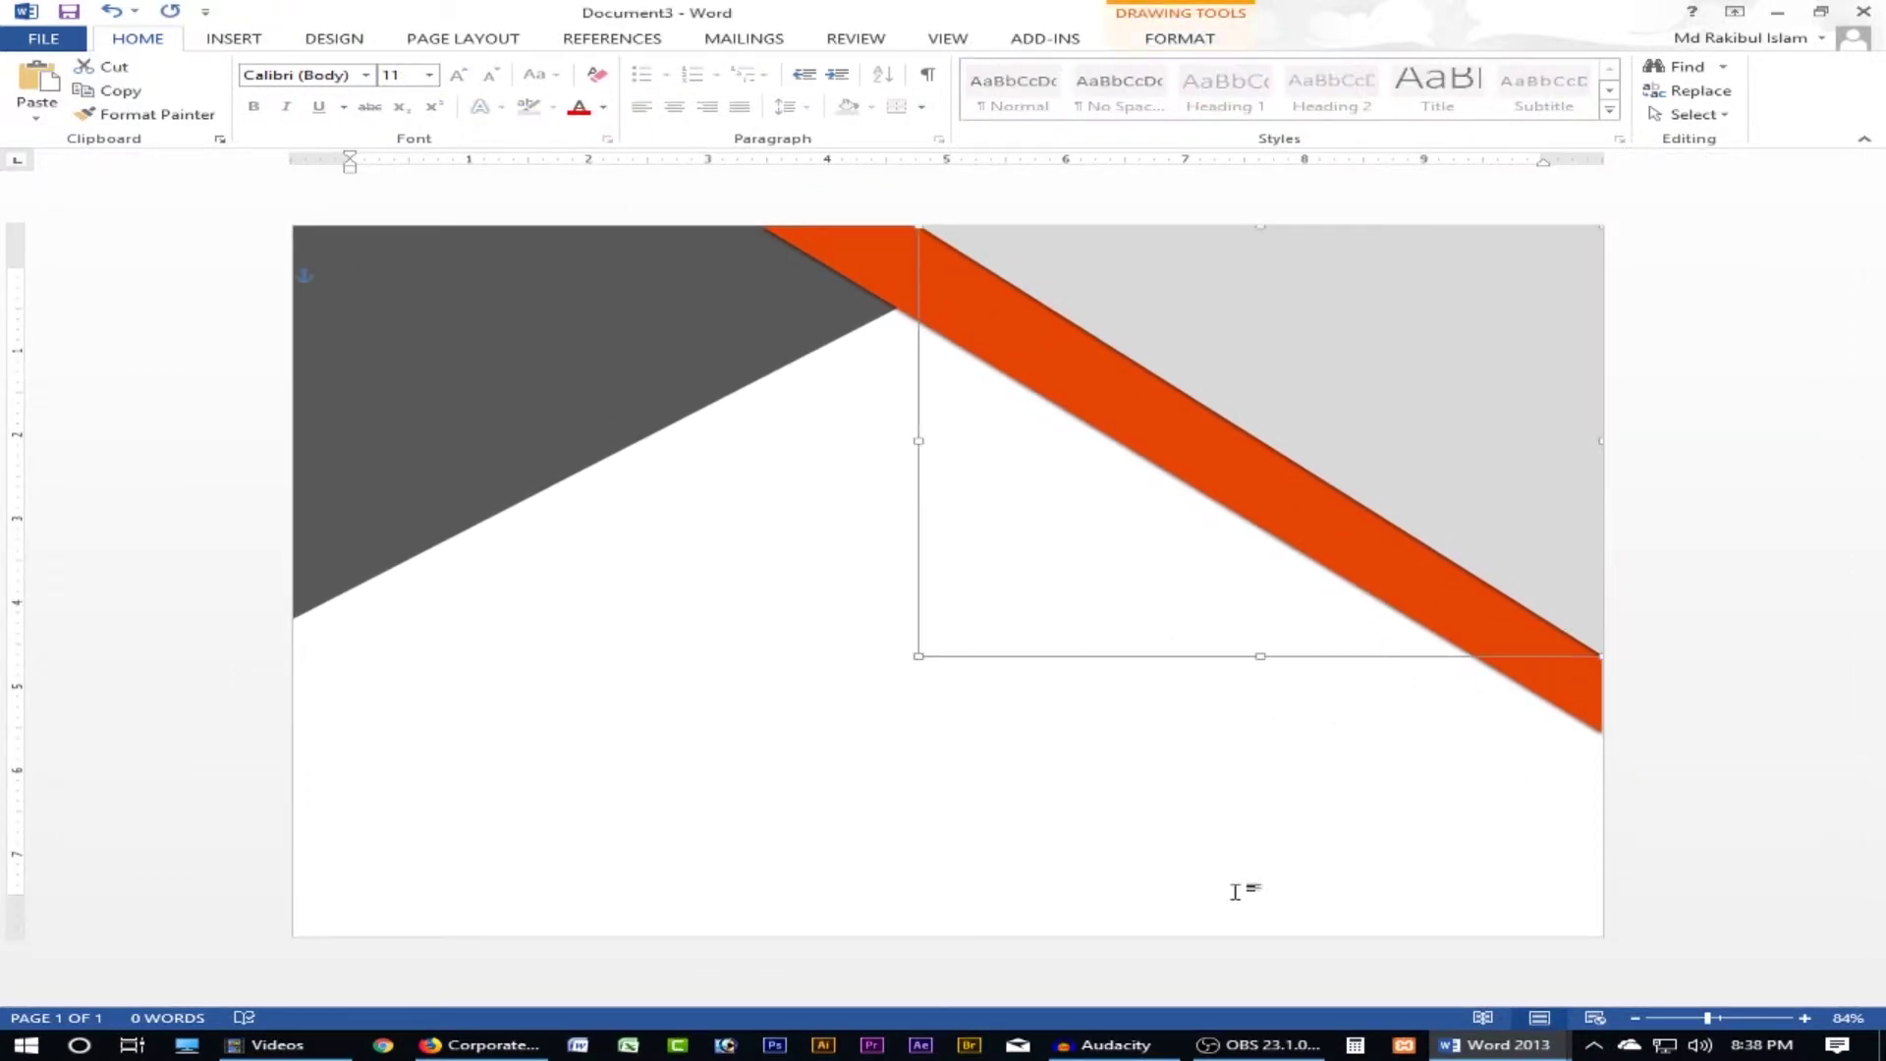
{"action": "left_click", "coordinate": [474, 1045]}
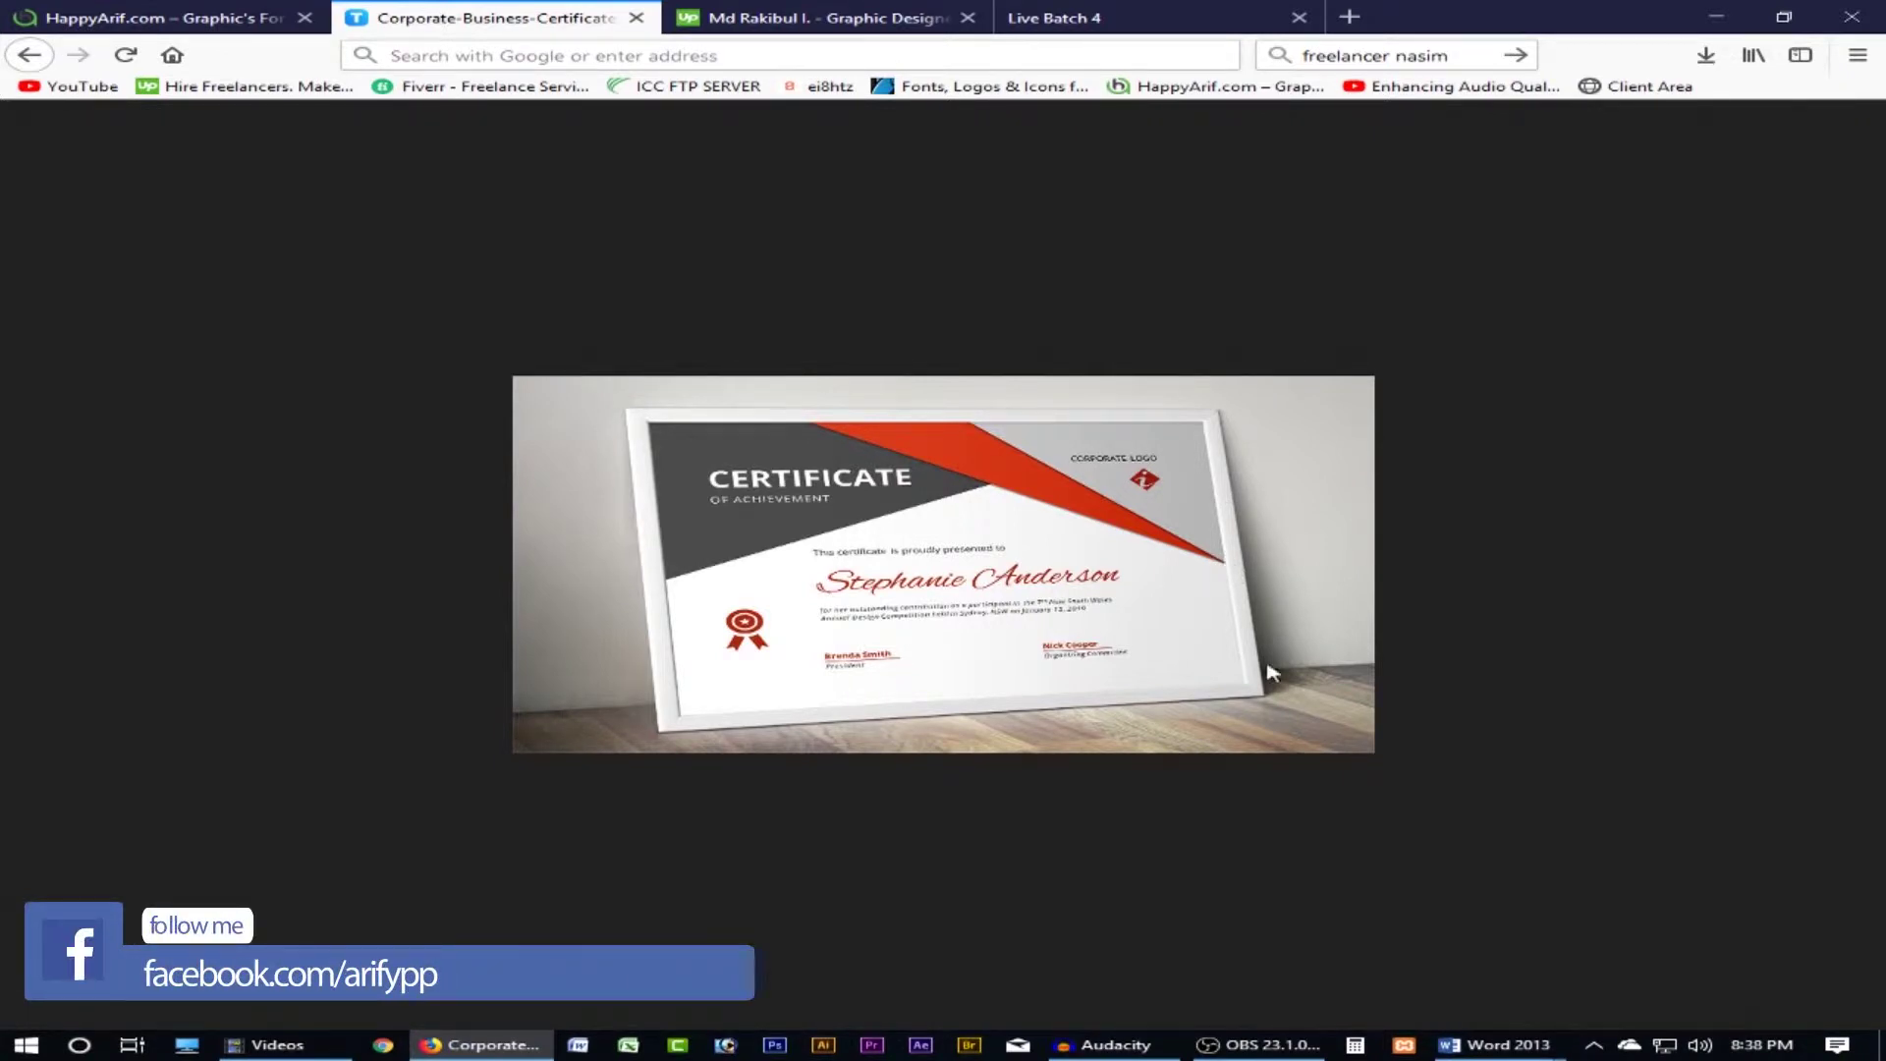
- Taper the orange stripe by dragging its right-edge vertex down with Edit Points
{"action": "left_click", "coordinate": [1498, 1045]}
{"action": "left_click", "coordinate": [1657, 928]}
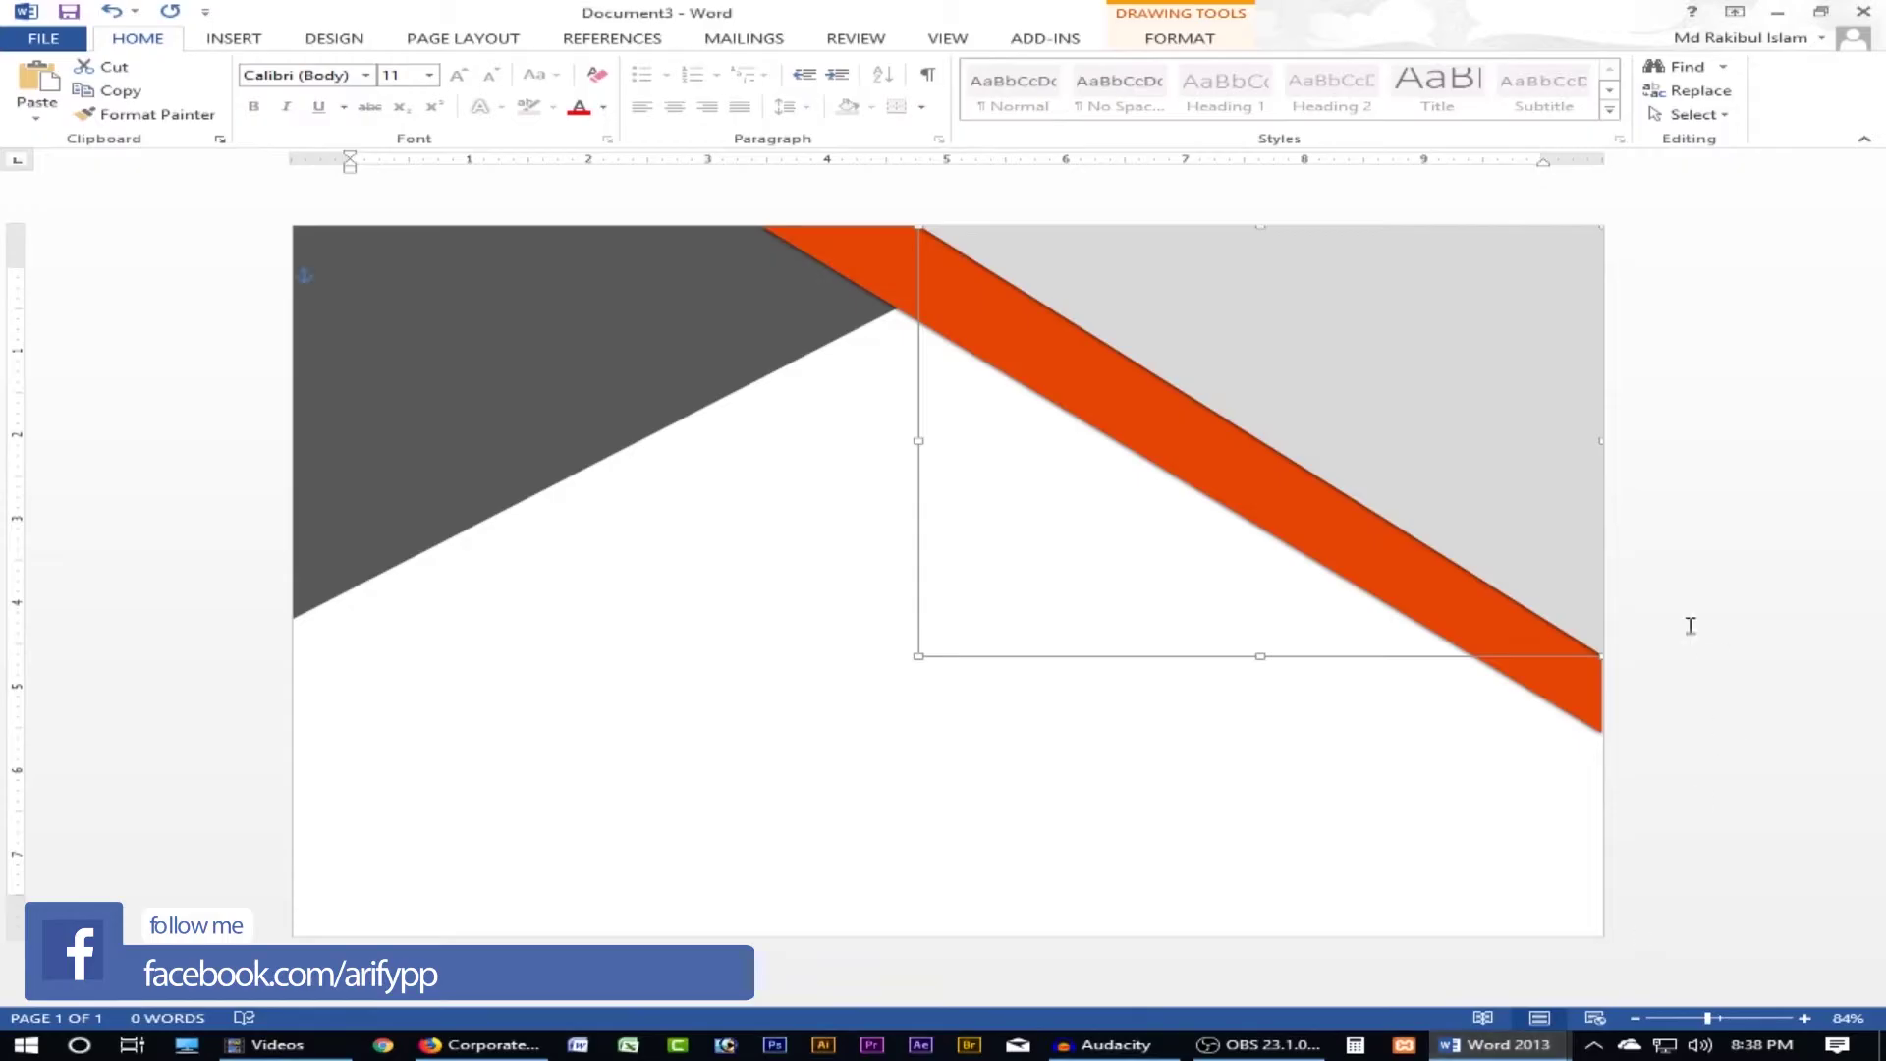
{"action": "right_click", "coordinate": [1507, 519]}
{"action": "left_click", "coordinate": [1583, 654]}
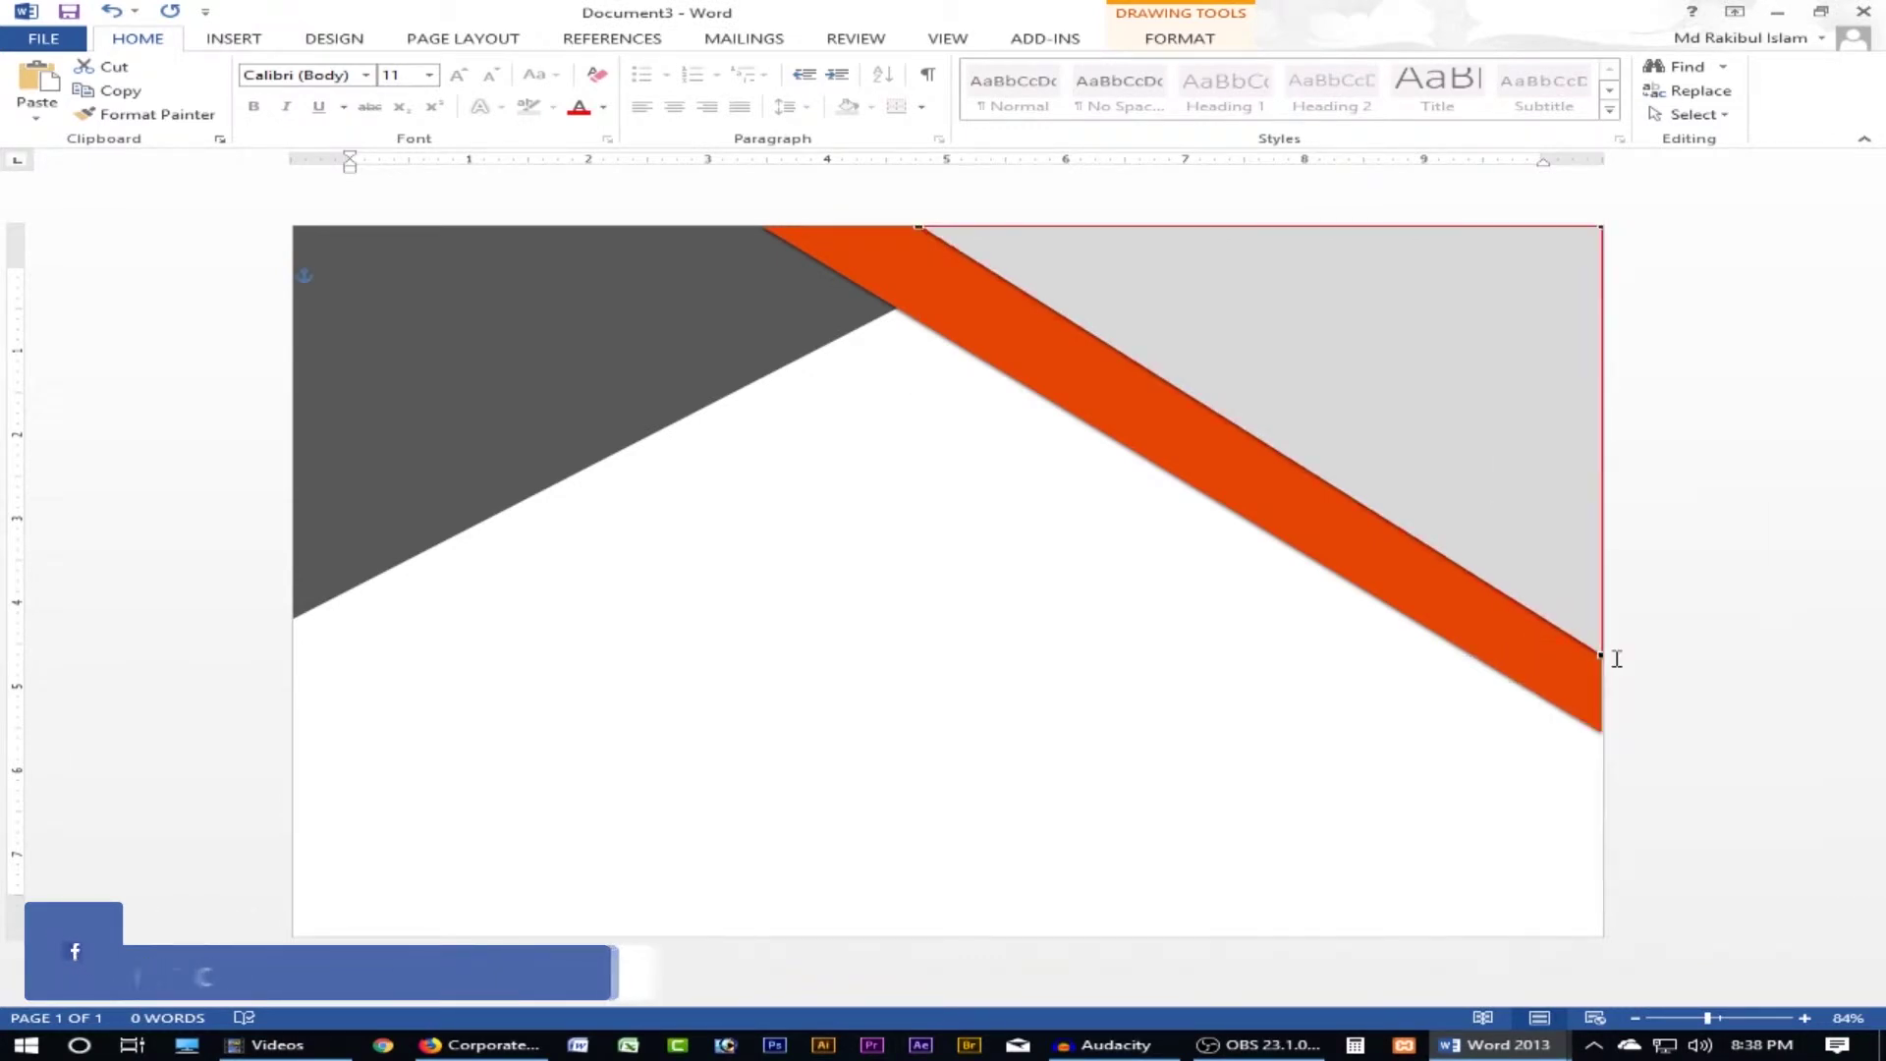
{"action": "left_click_drag", "start_coordinate": [1597, 657], "coordinate": [1604, 730]}
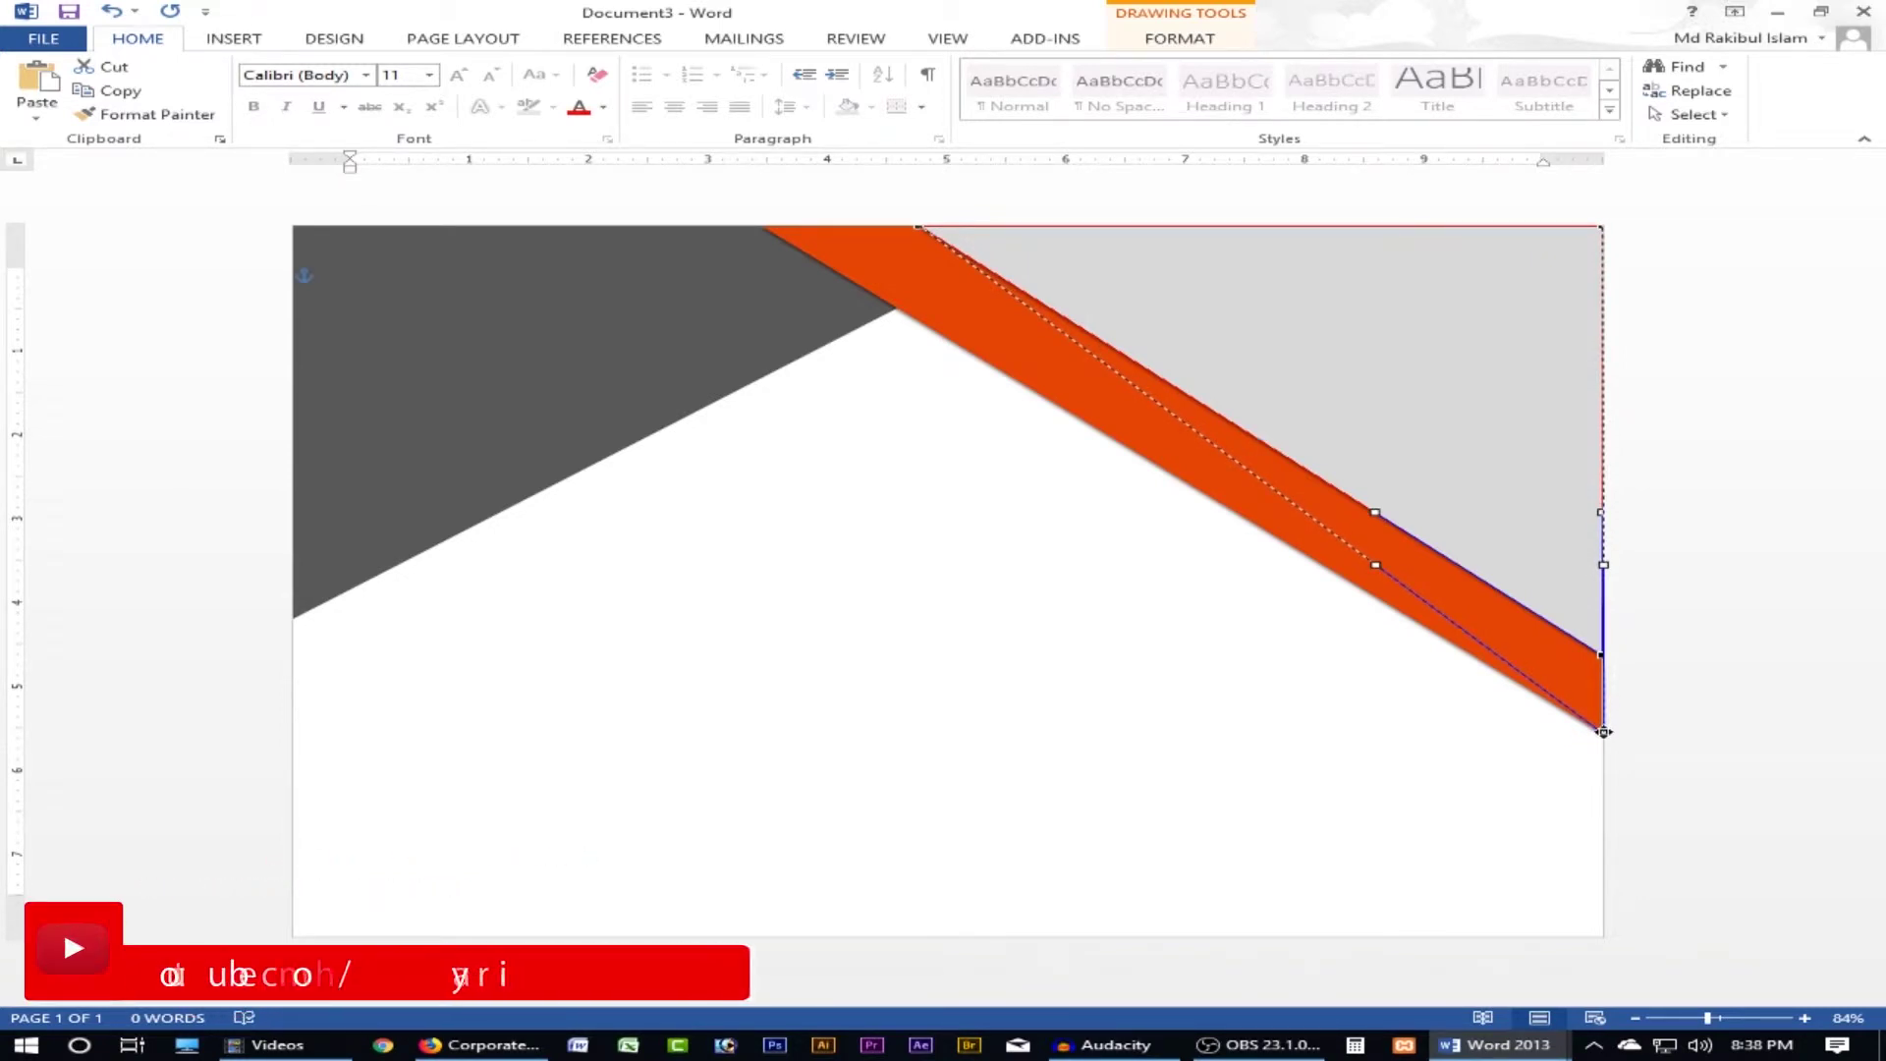
{"action": "left_click_drag", "start_coordinate": [1603, 728], "coordinate": [1603, 735]}
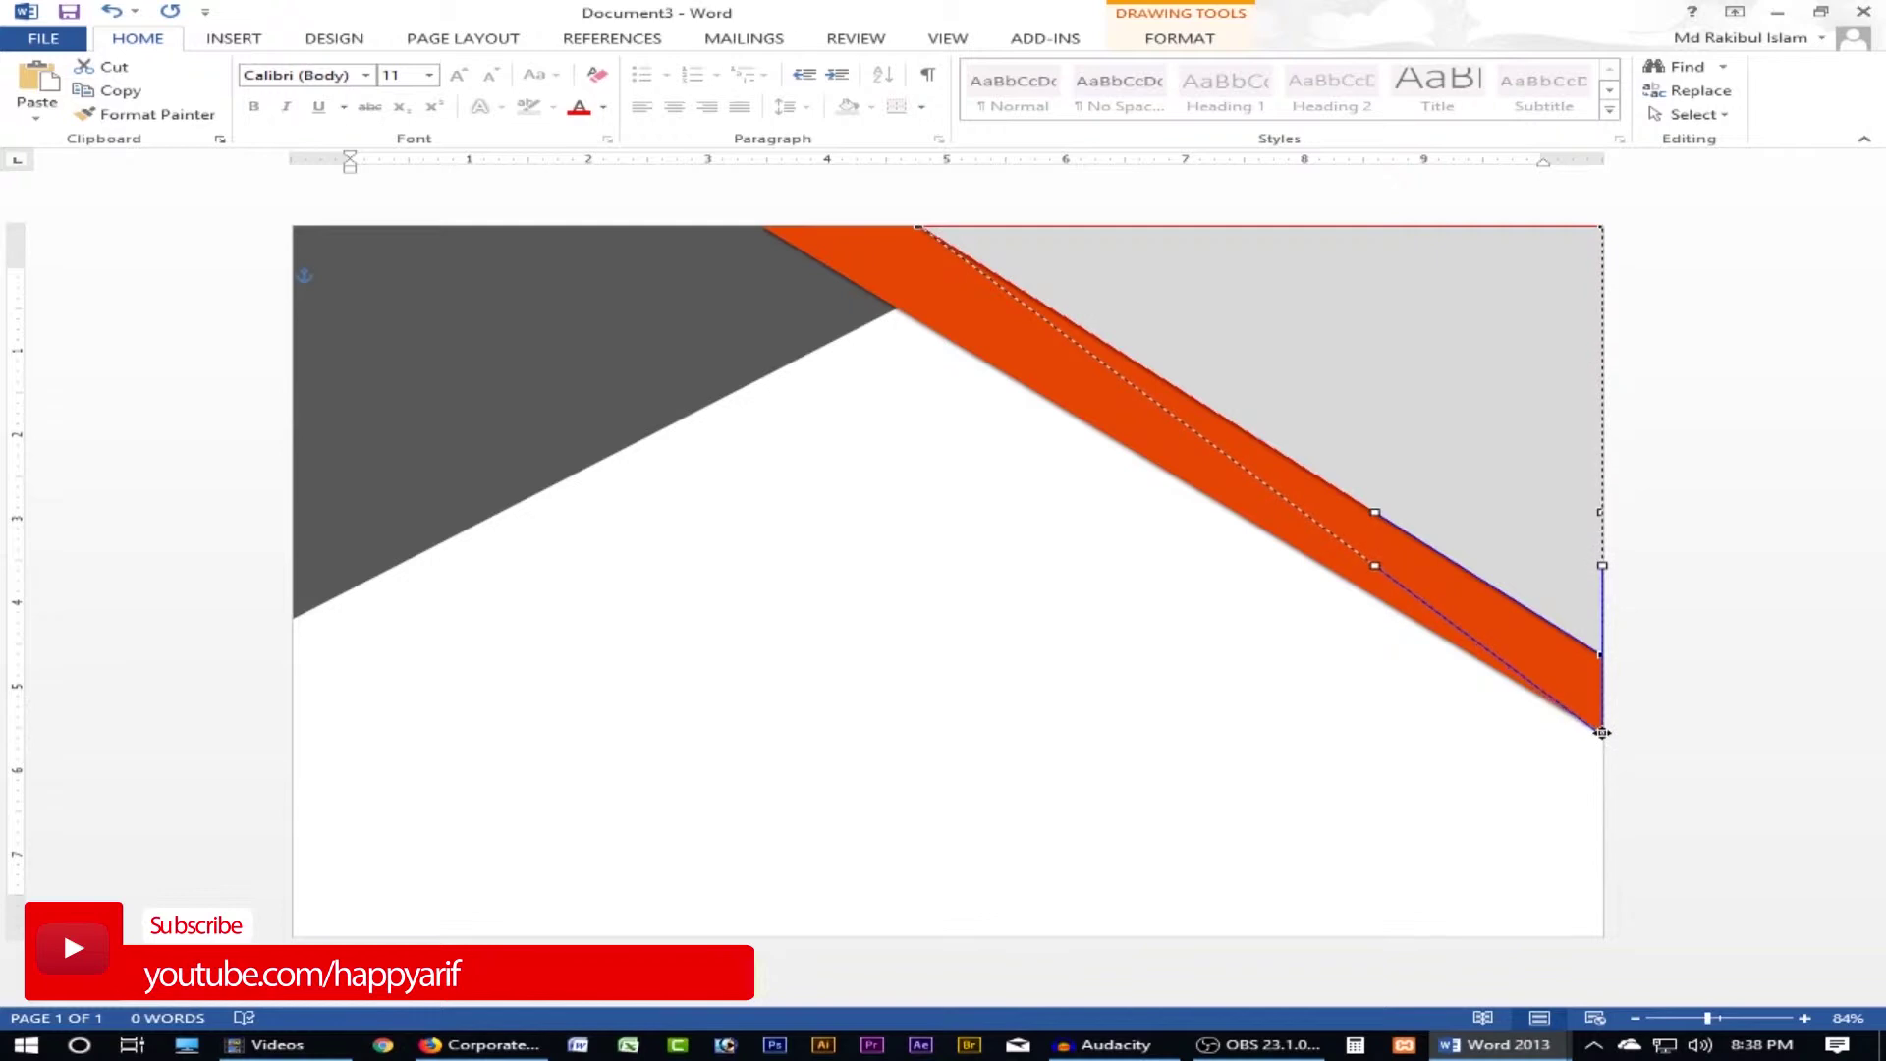
{"action": "left_click_drag", "start_coordinate": [1603, 731], "coordinate": [1603, 731]}
{"action": "left_click", "coordinate": [1327, 722]}
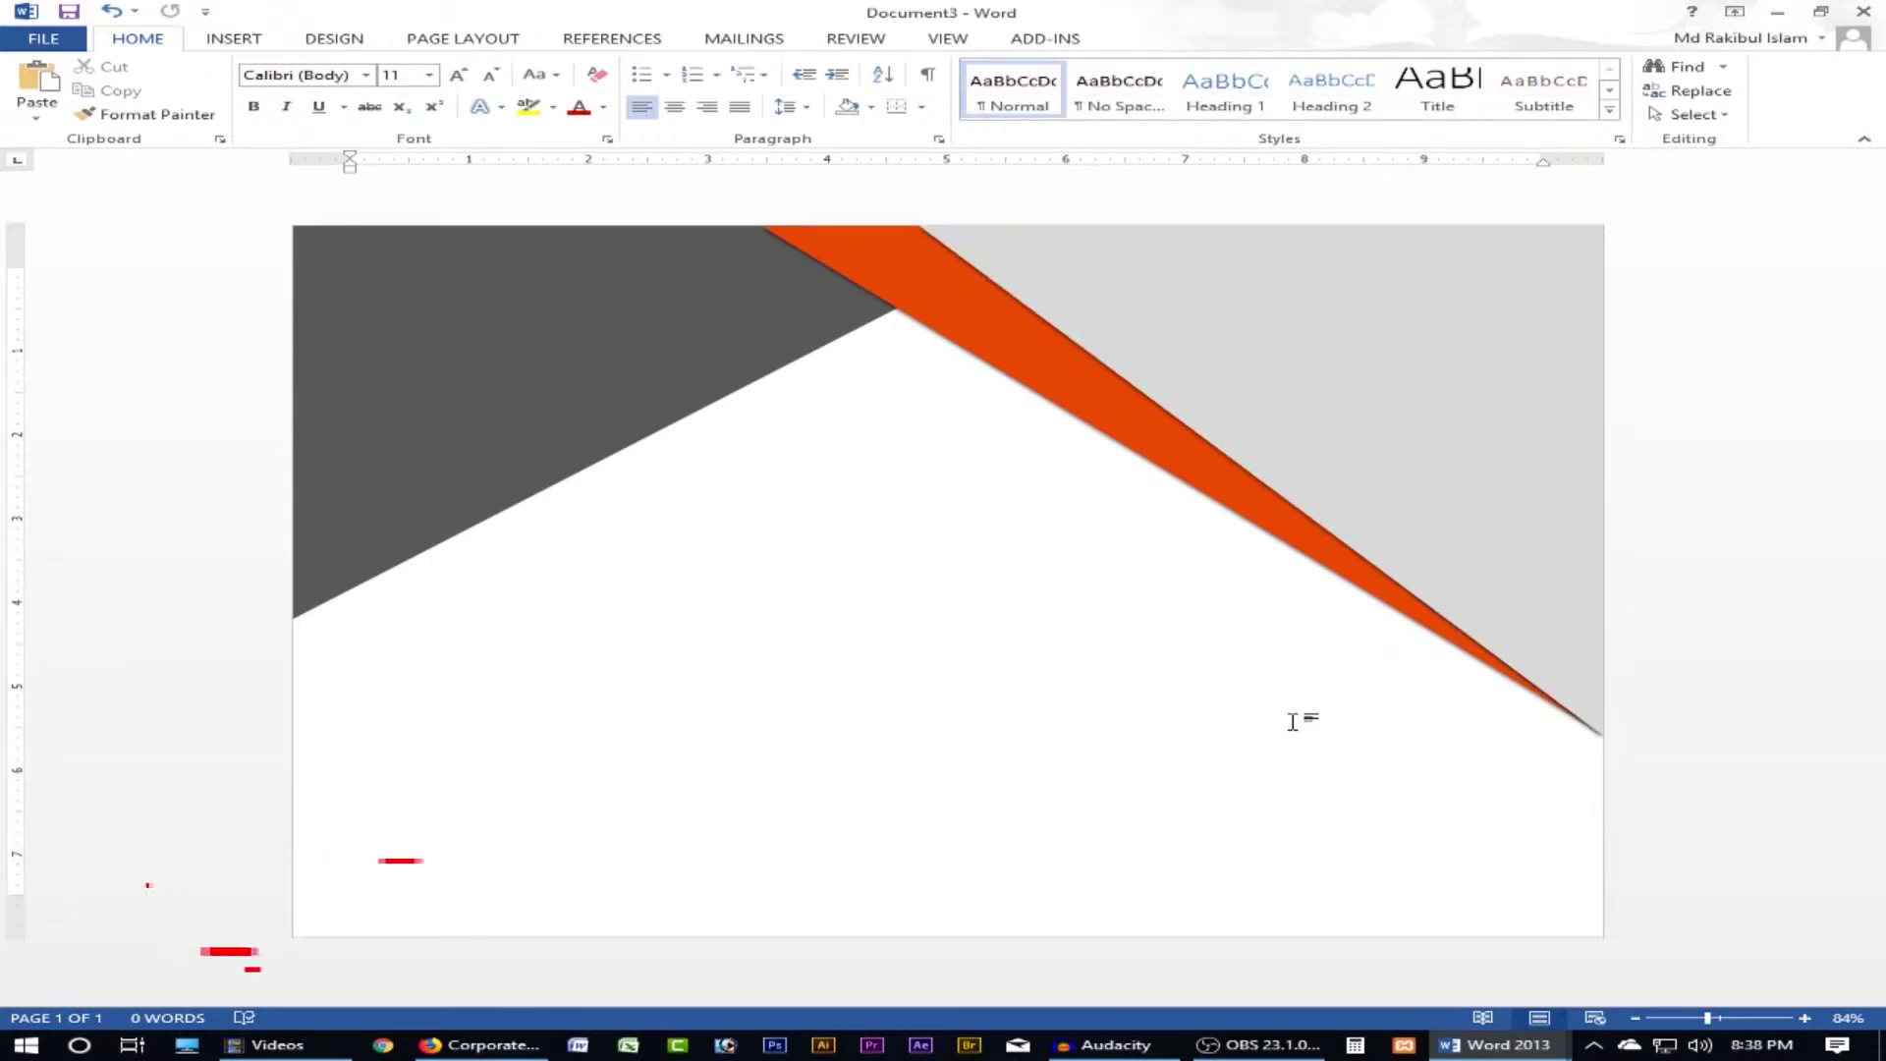
- Glance at the reference certificate in Firefox and return to Word
{"action": "left_click", "coordinate": [487, 1045]}
{"action": "left_click", "coordinate": [488, 1045]}
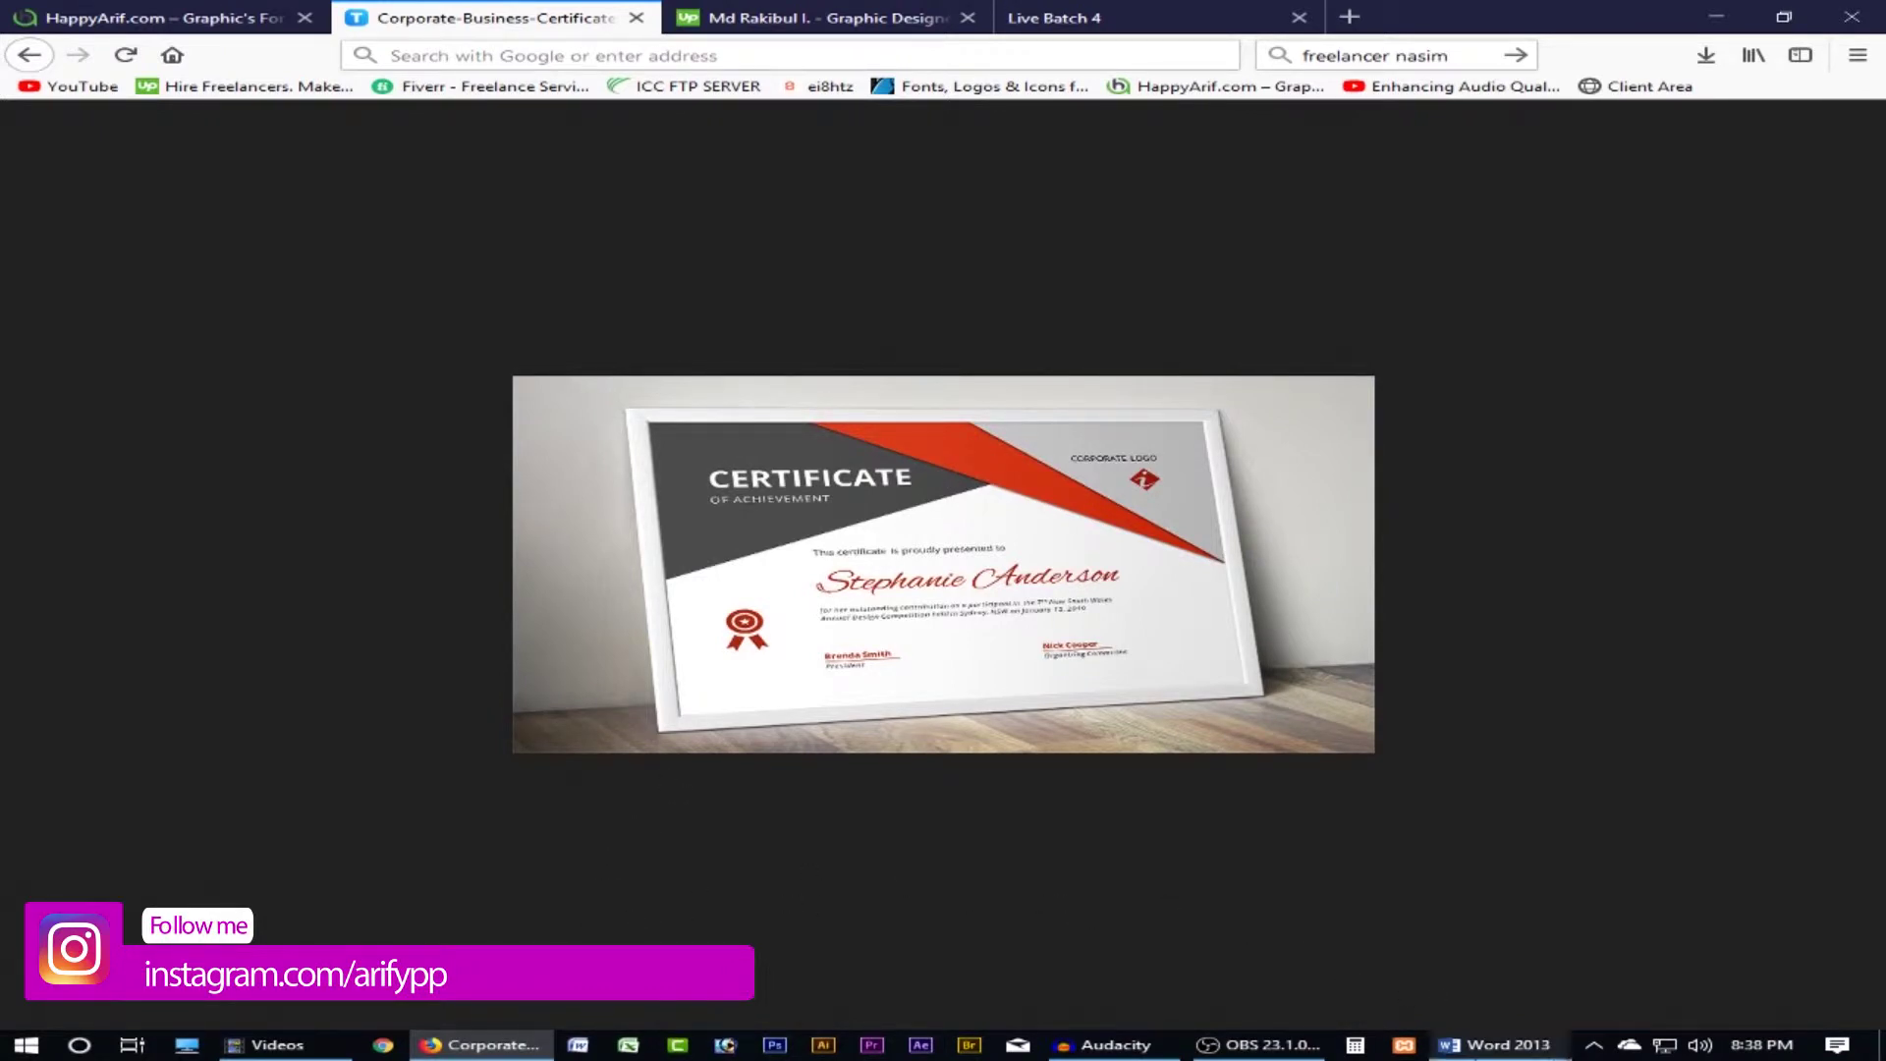
{"action": "left_click", "coordinate": [1496, 1046]}
- Drag the orange wedge's top vertex right along the top edge with Edit Points
{"action": "left_click", "coordinate": [1734, 928]}
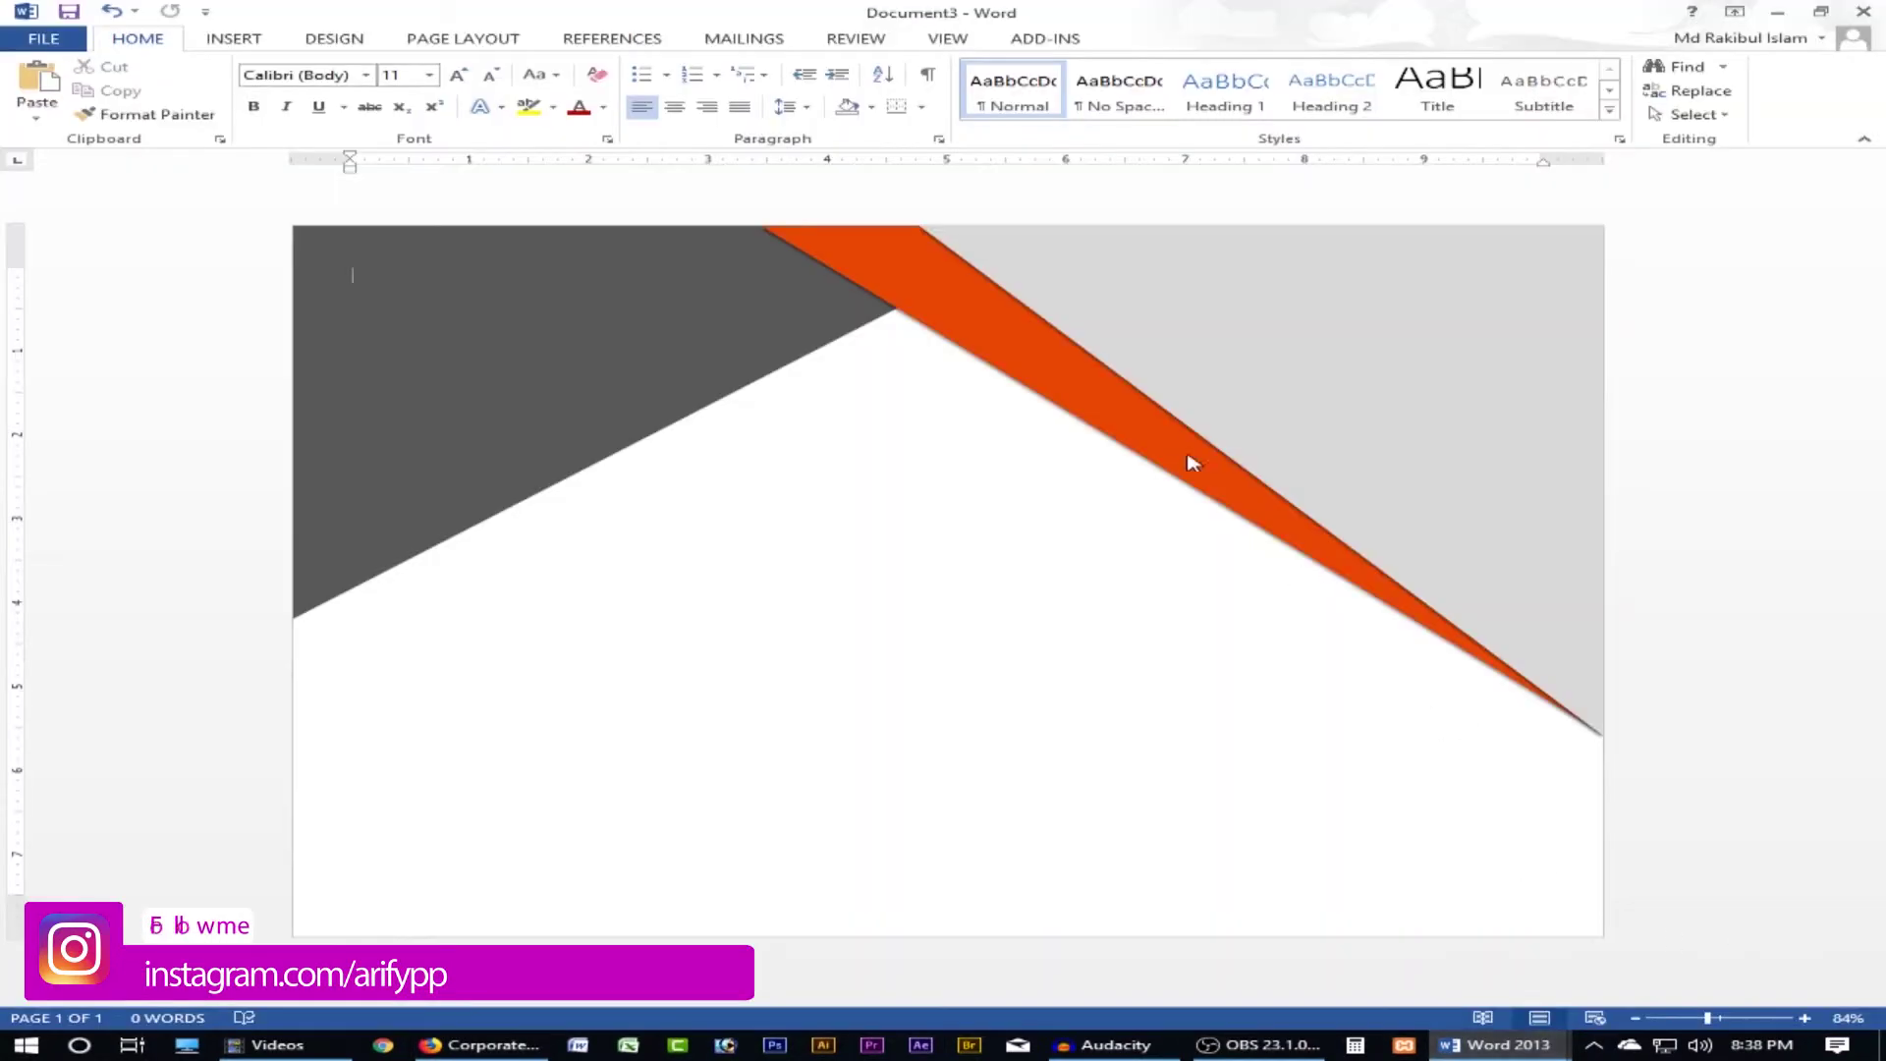
{"action": "left_click", "coordinate": [1073, 267]}
{"action": "right_click", "coordinate": [952, 233]}
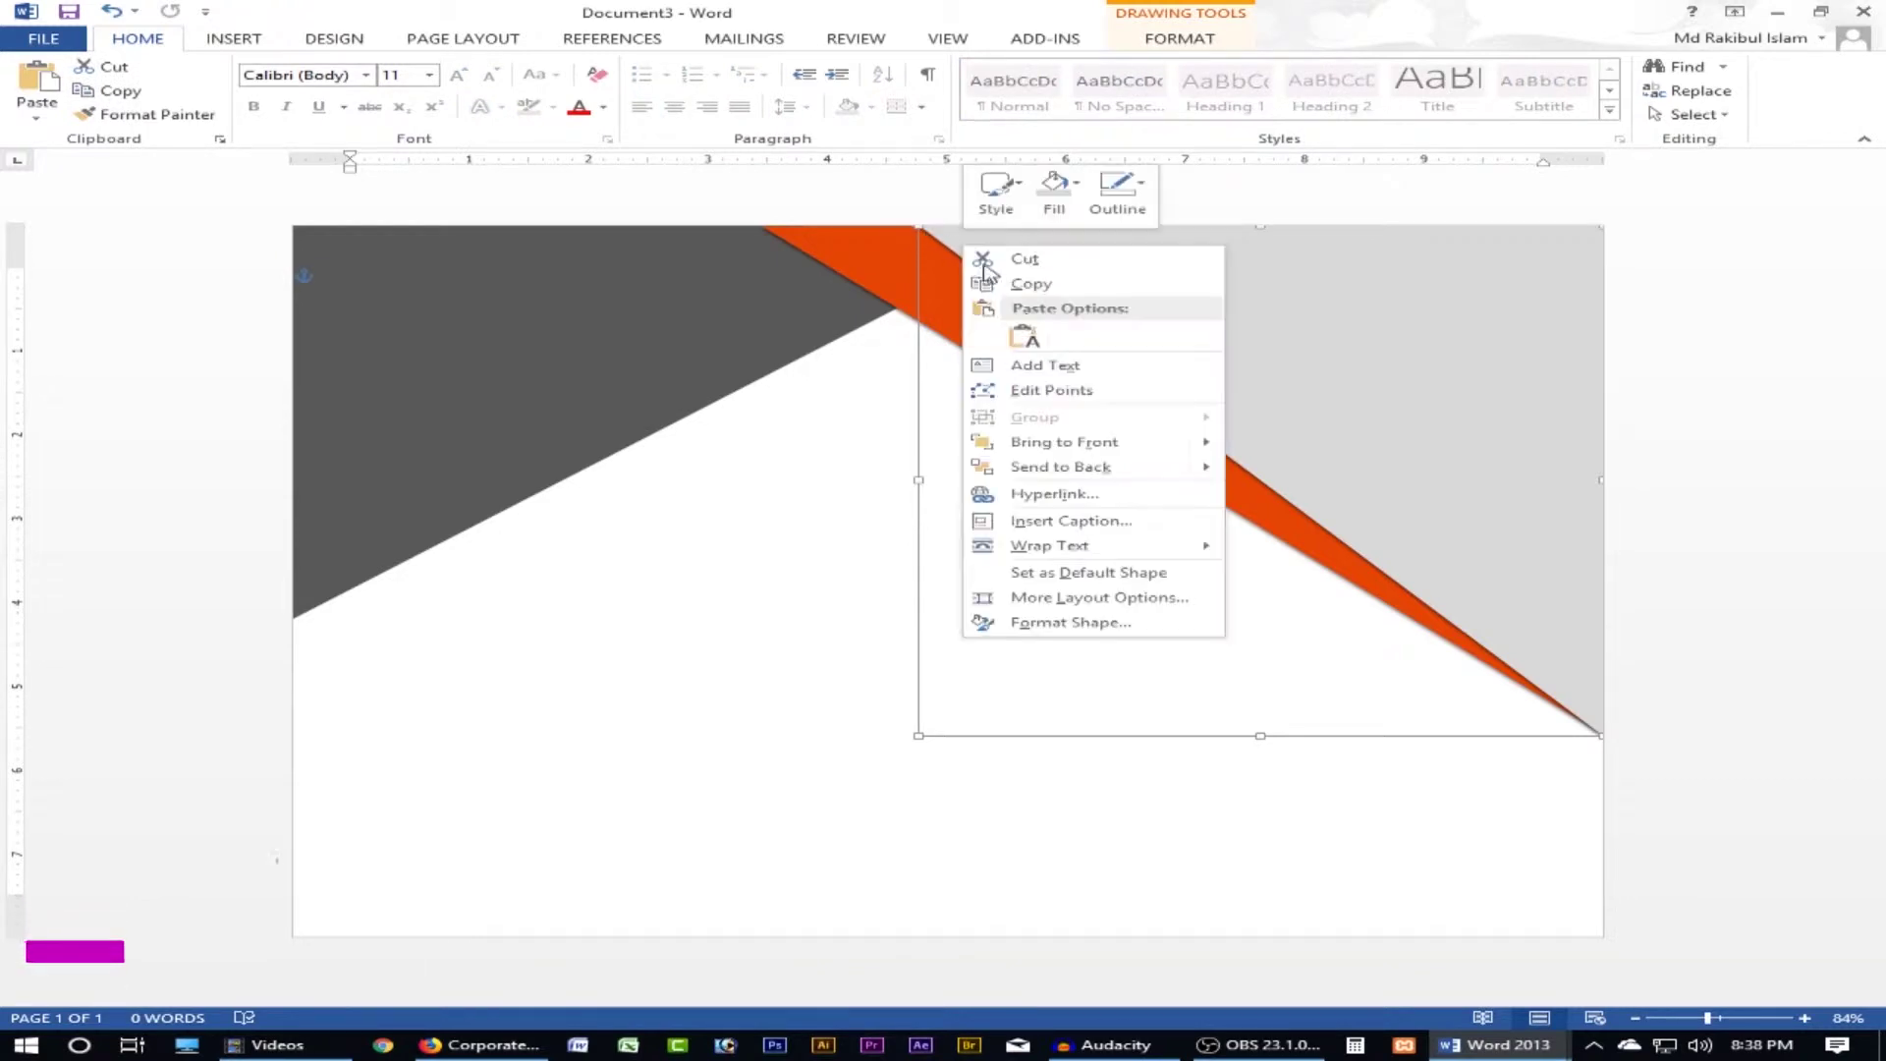
{"action": "left_click", "coordinate": [1051, 389]}
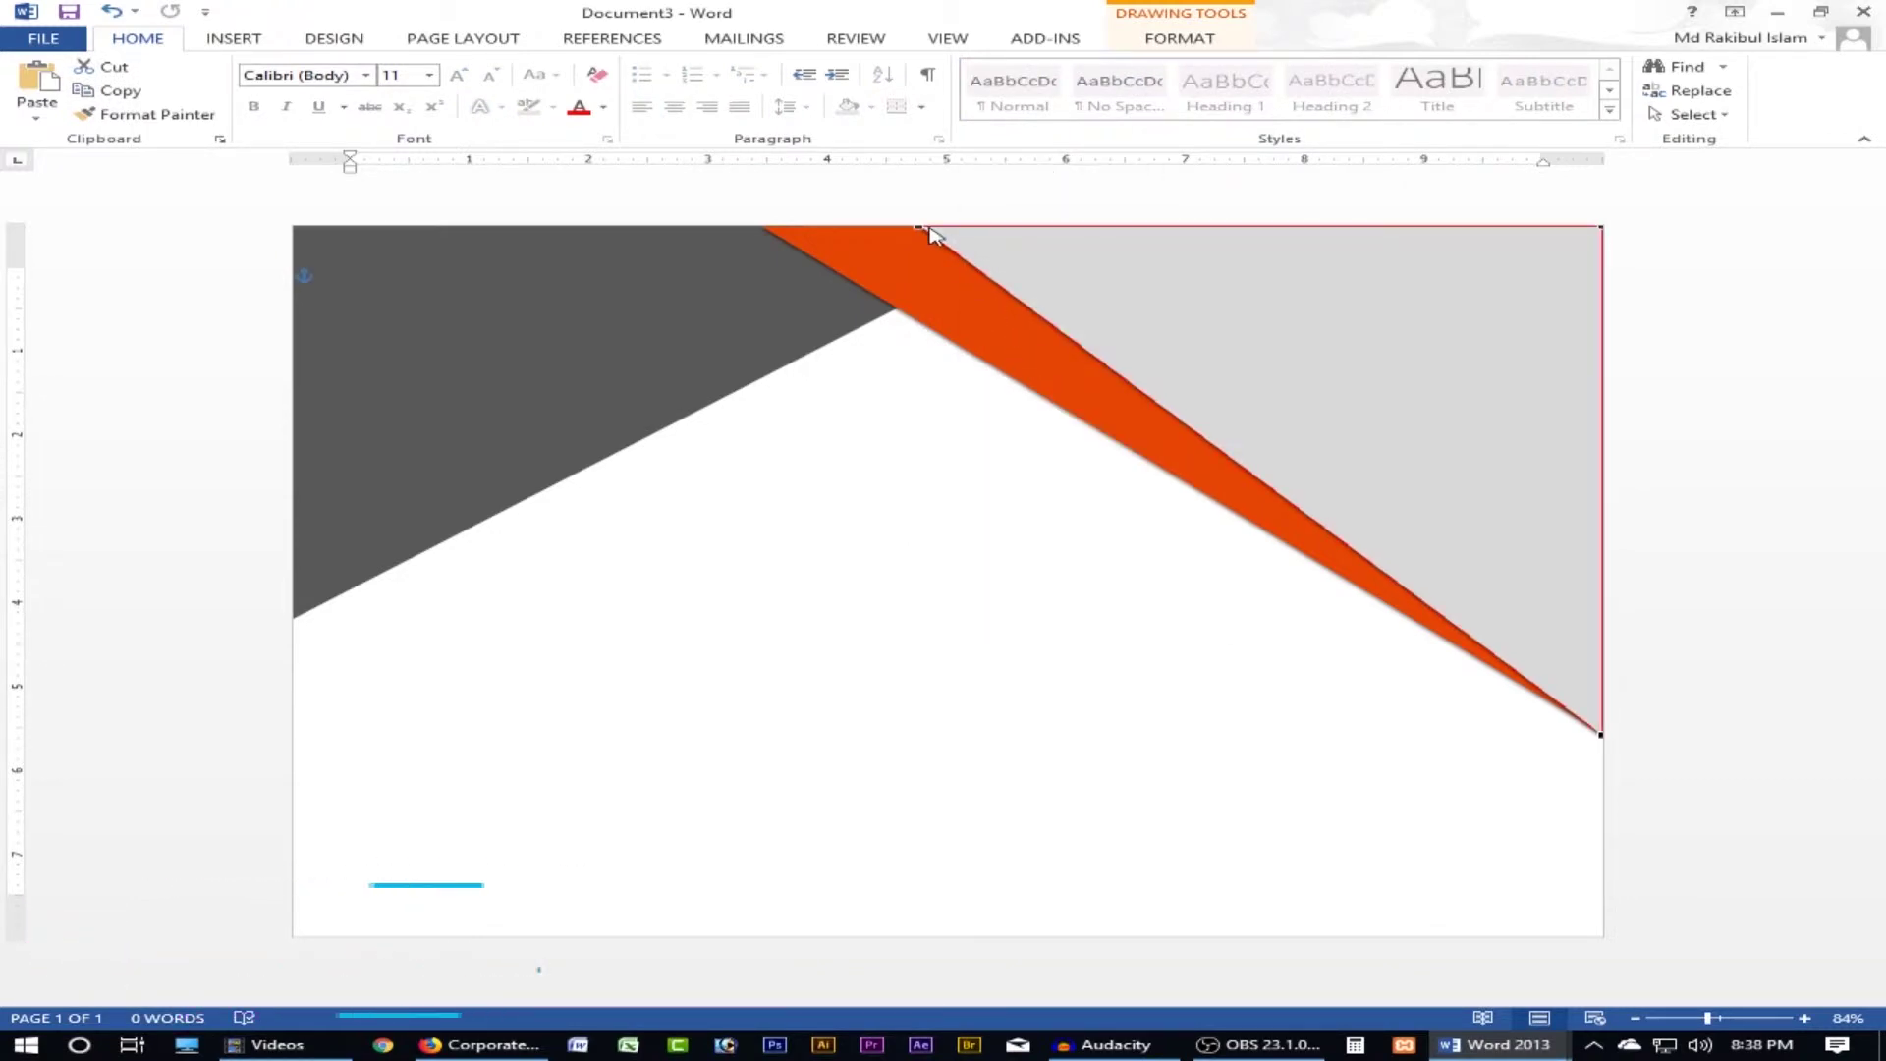
{"action": "left_click_drag", "start_coordinate": [926, 231], "coordinate": [1020, 229]}
{"action": "left_click", "coordinate": [1028, 402]}
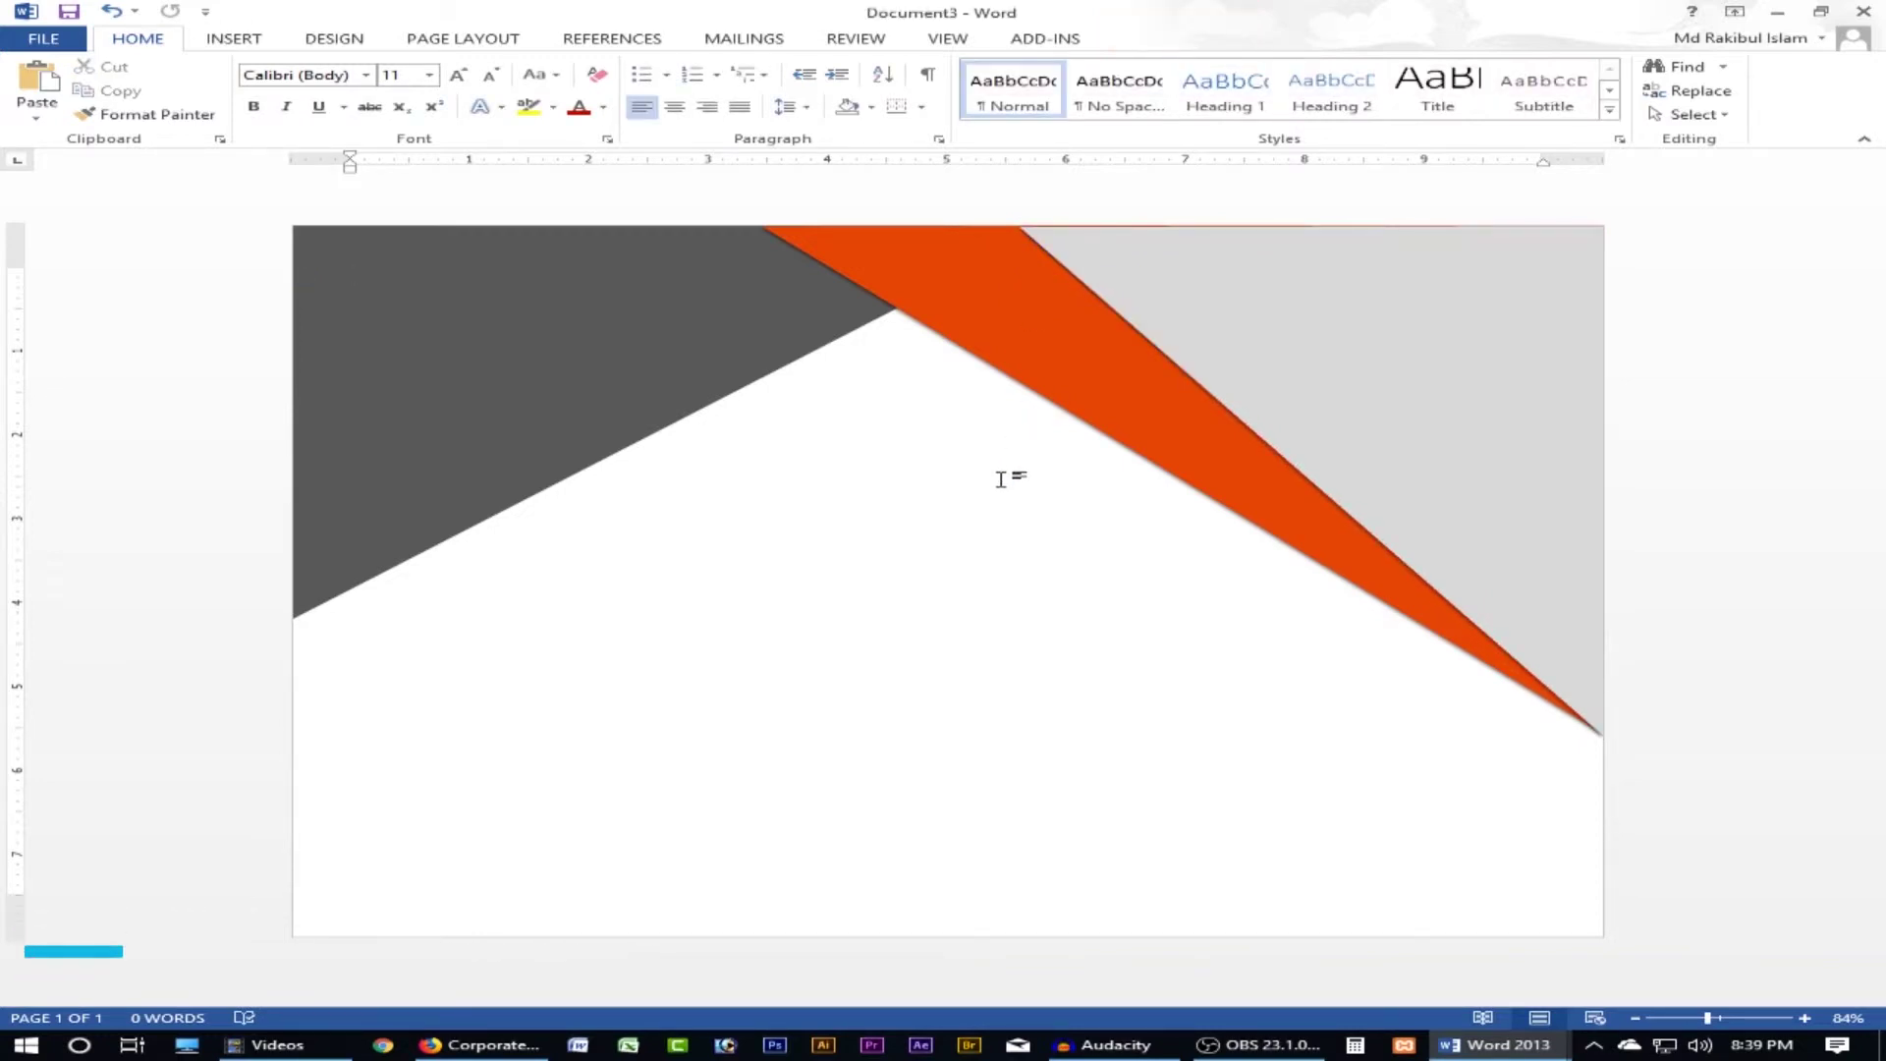
- Check the grey corner shape, then compare the page with the Firefox reference
{"action": "left_click", "coordinate": [1296, 318]}
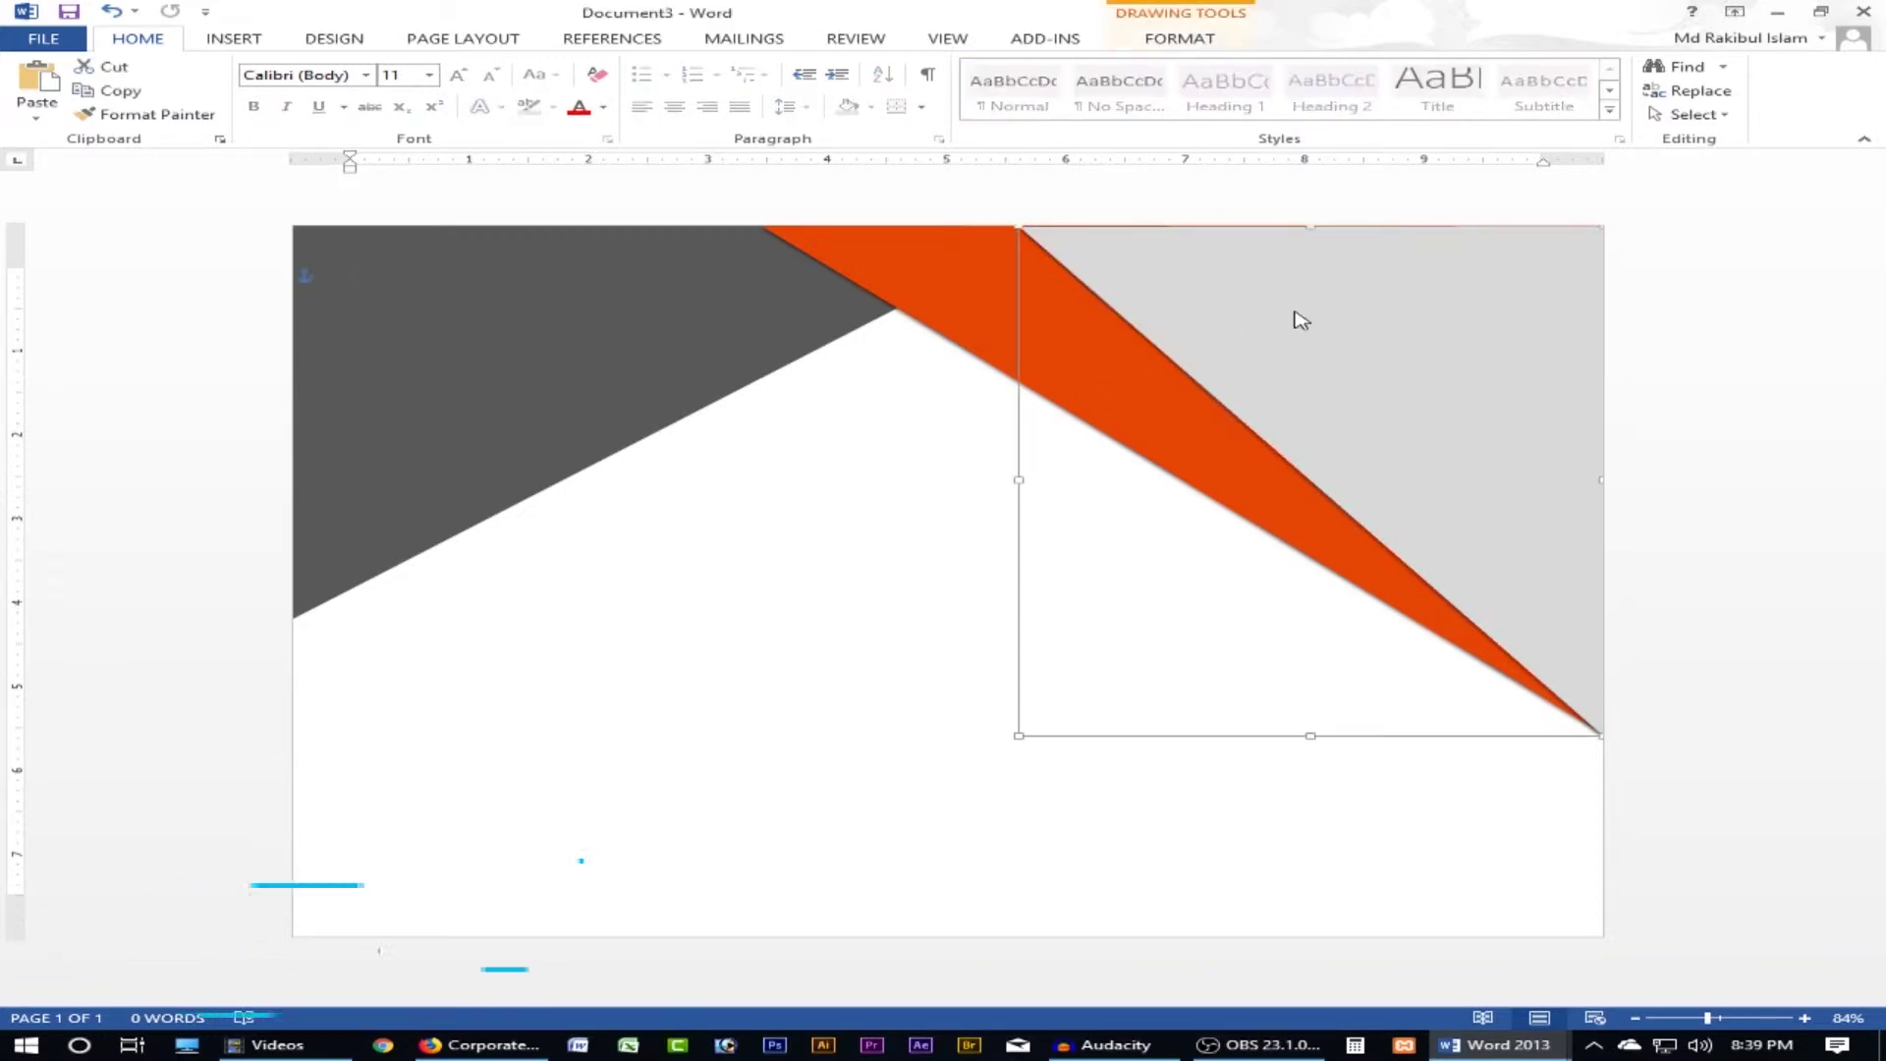
{"action": "left_click", "coordinate": [1062, 654]}
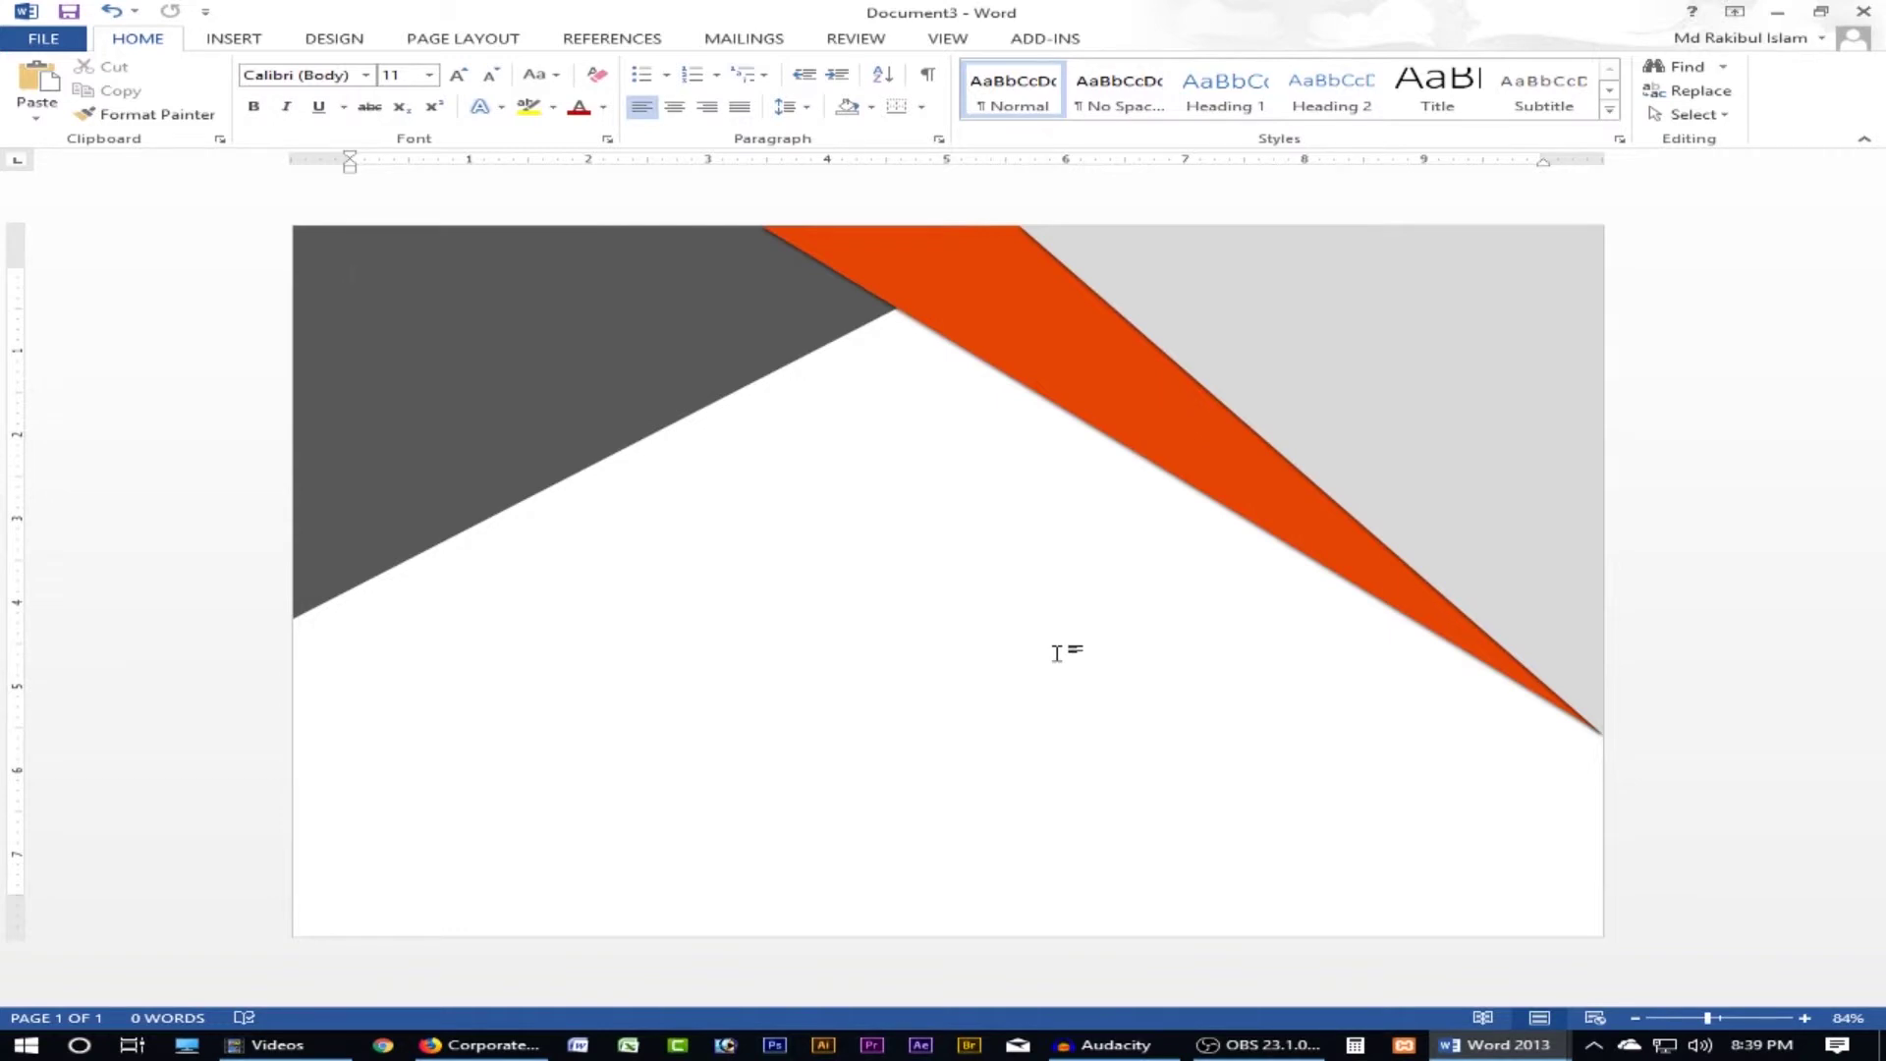
{"action": "left_click", "coordinate": [486, 1046]}
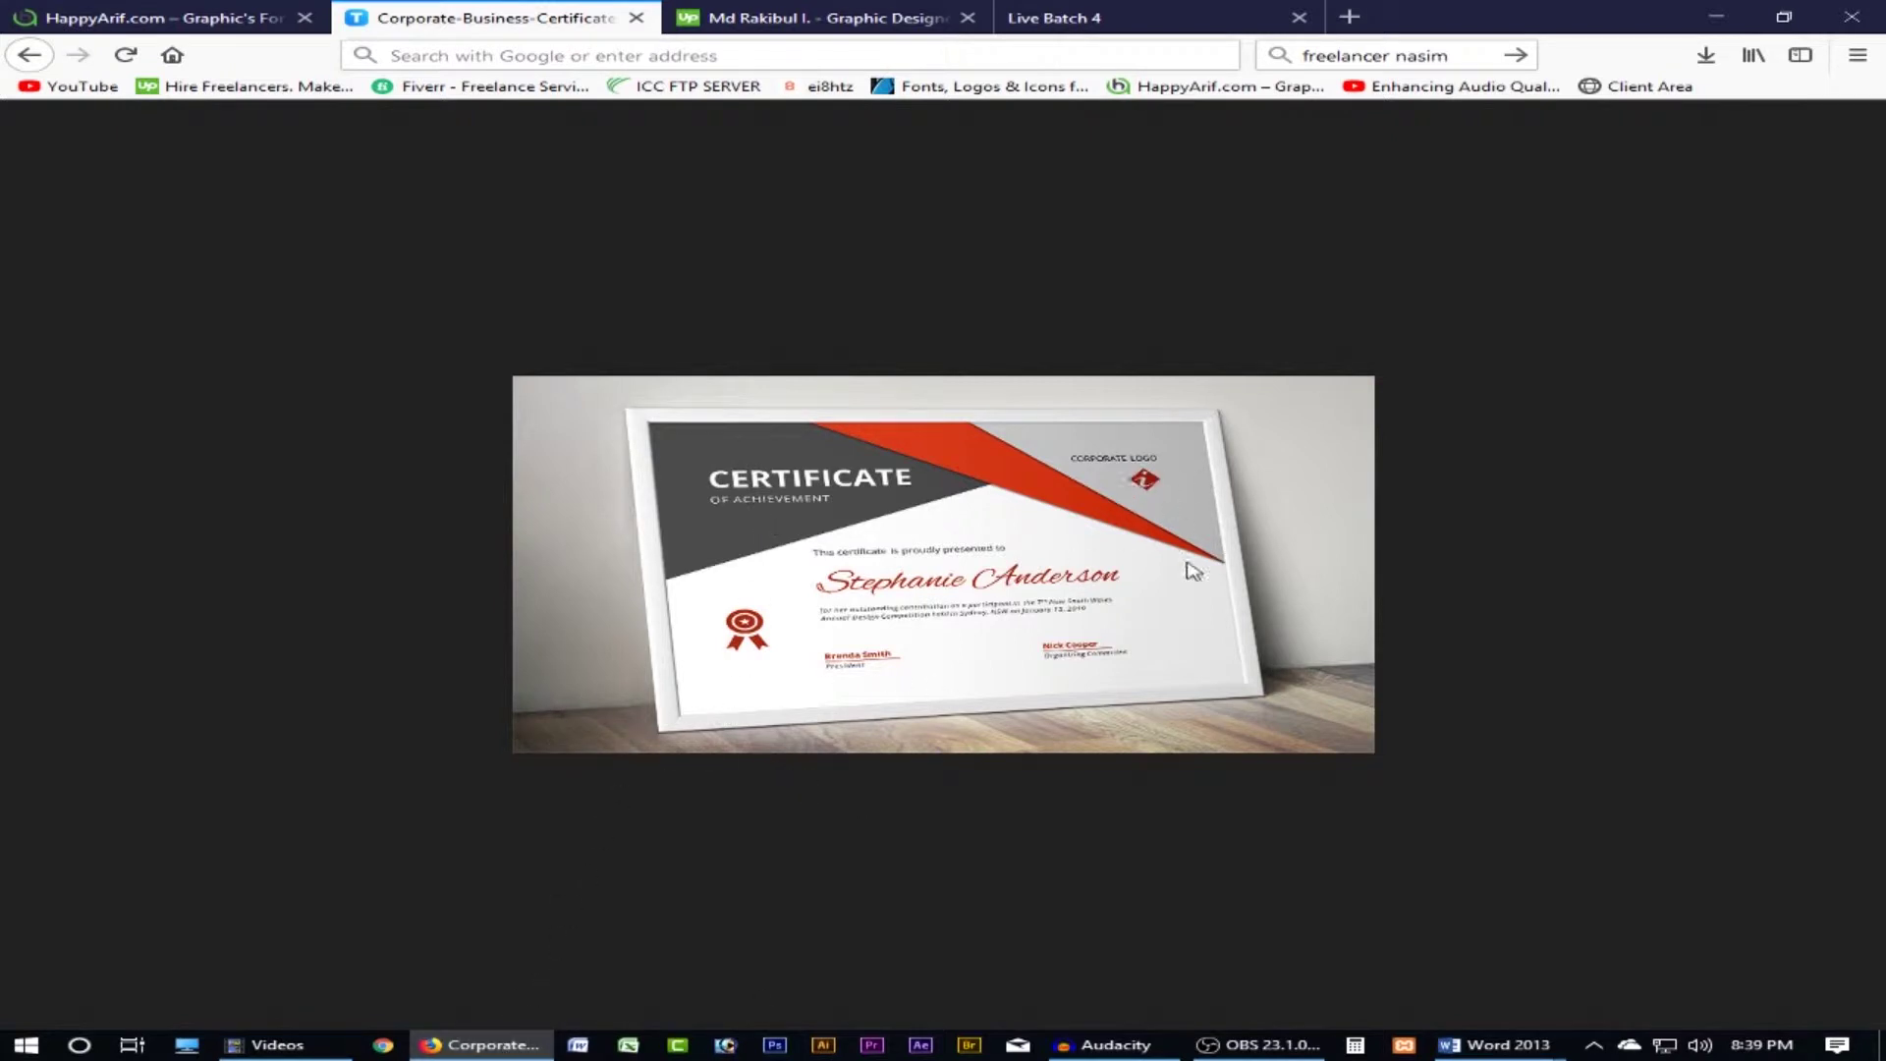
- Switch back to the Word document and bring up the INSERT tab
{"action": "left_click", "coordinate": [1496, 1045]}
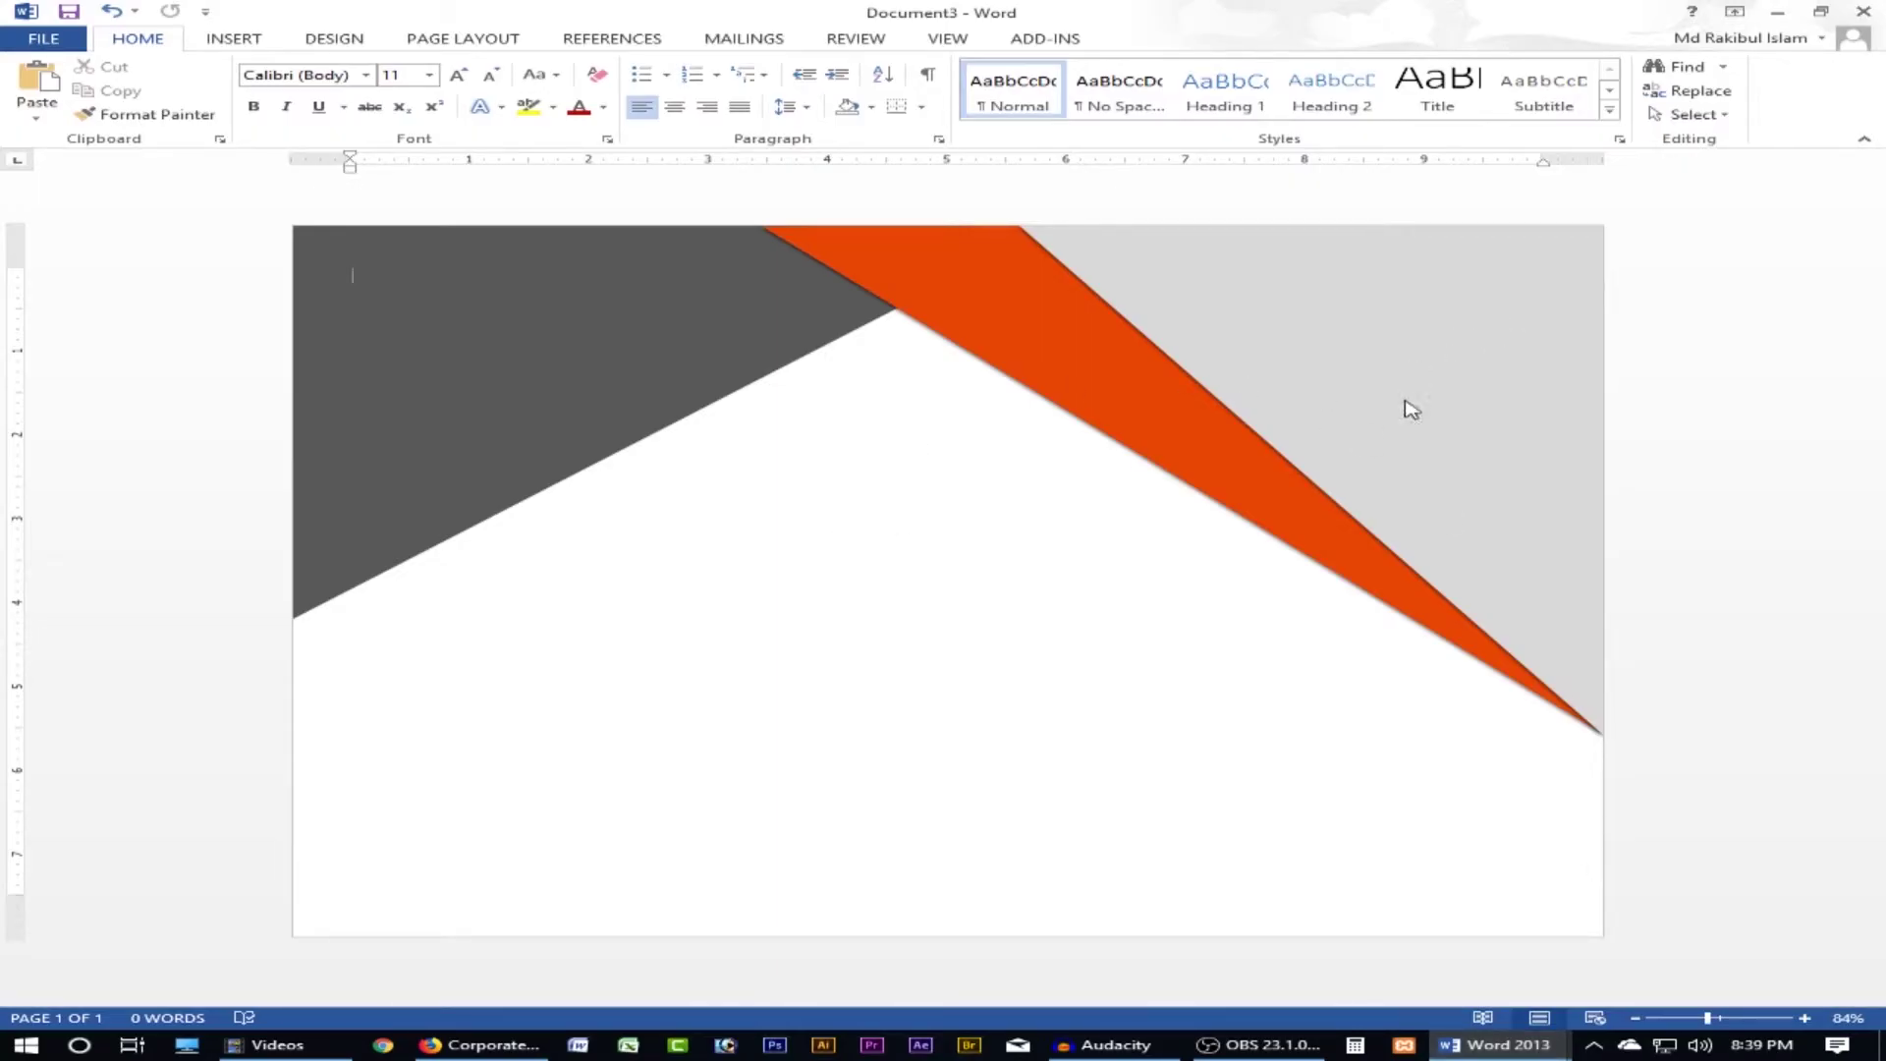
{"action": "left_click", "coordinate": [235, 38]}
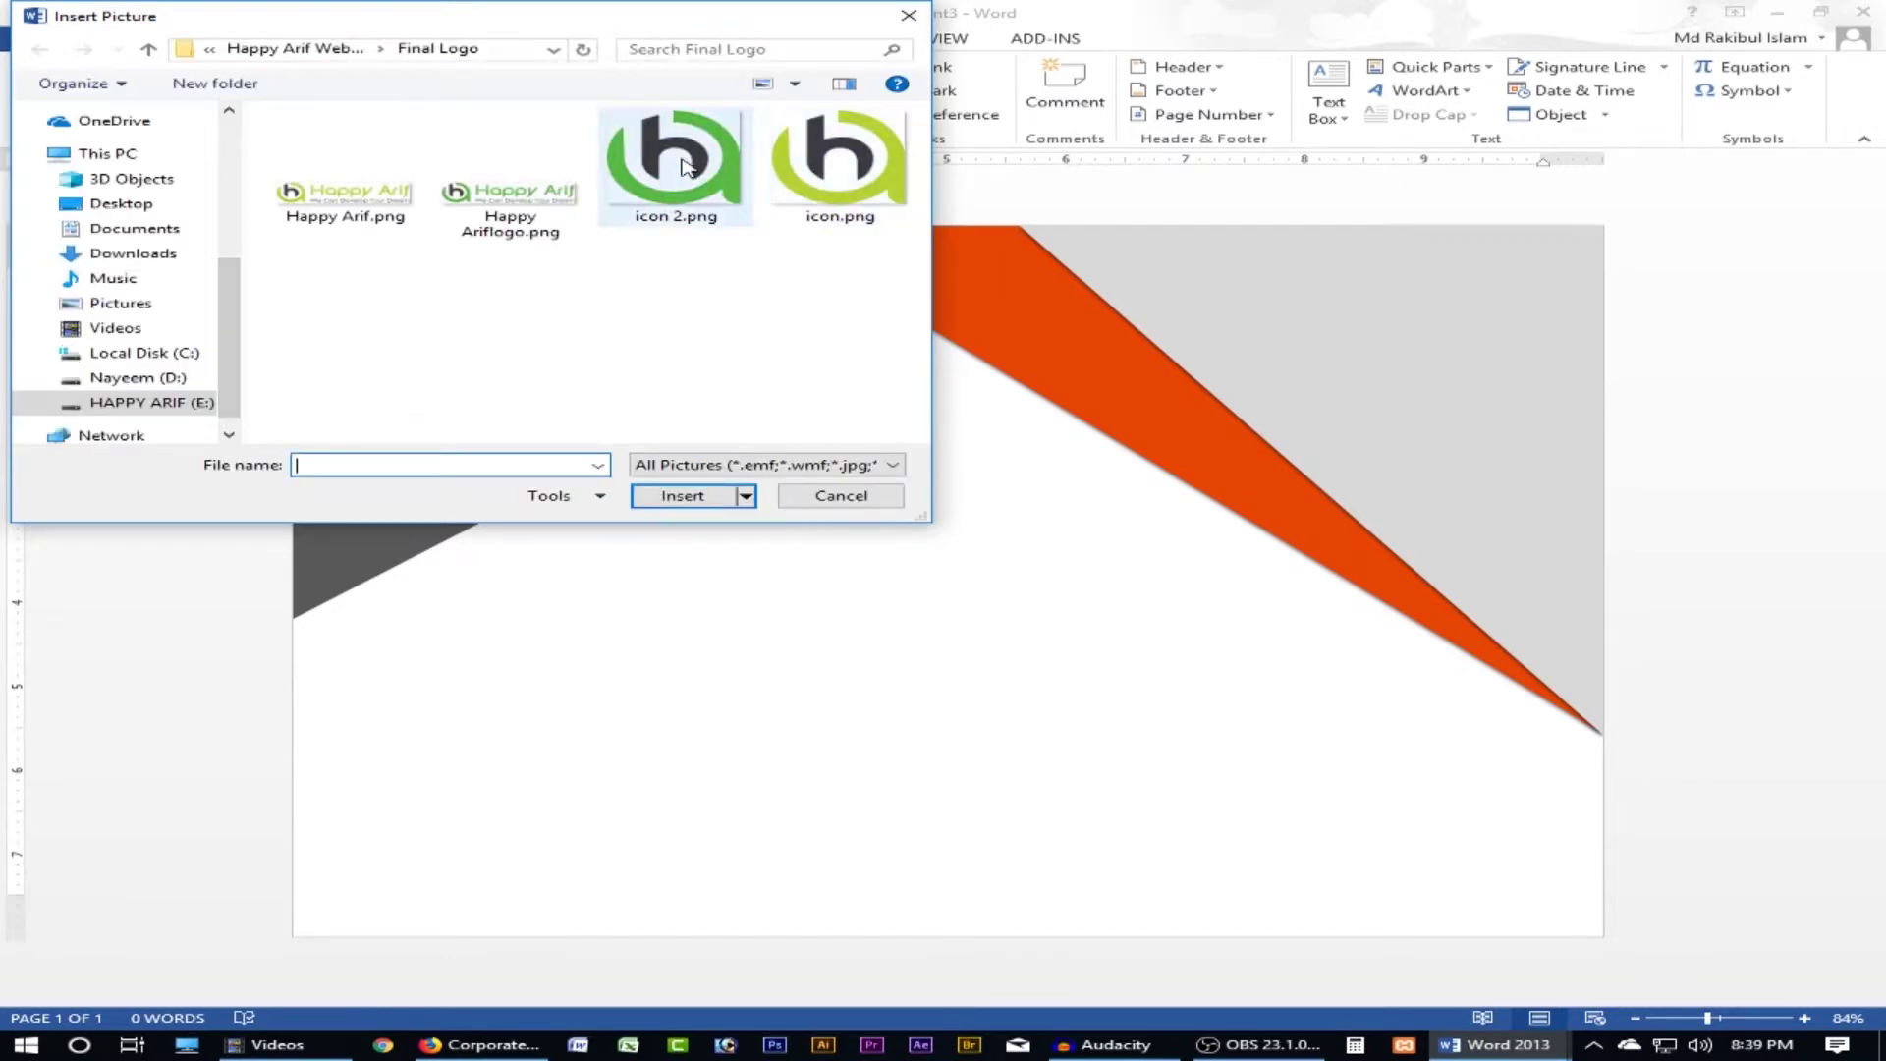
- Insert the icon 2.png logo and set its wrapping to behind text
{"action": "left_click", "coordinate": [675, 167]}
{"action": "left_click", "coordinate": [685, 496]}
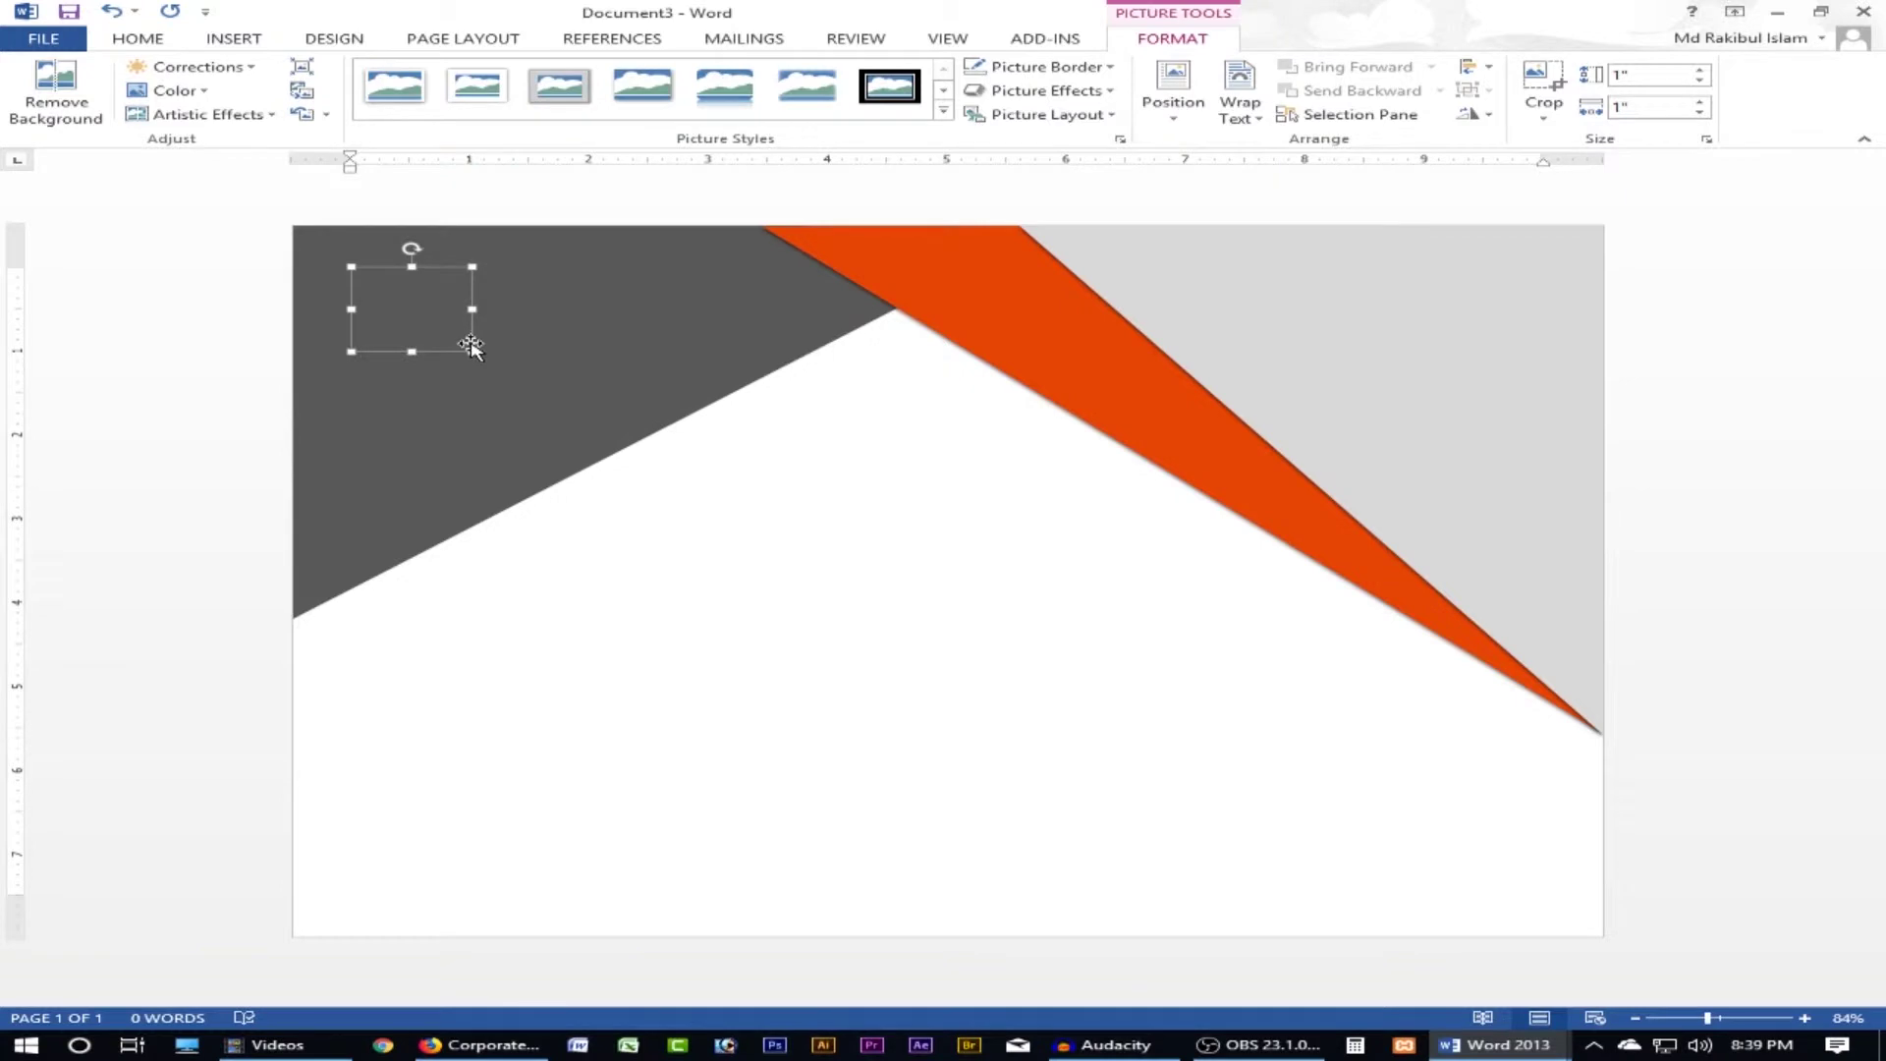
{"action": "right_click", "coordinate": [471, 346]}
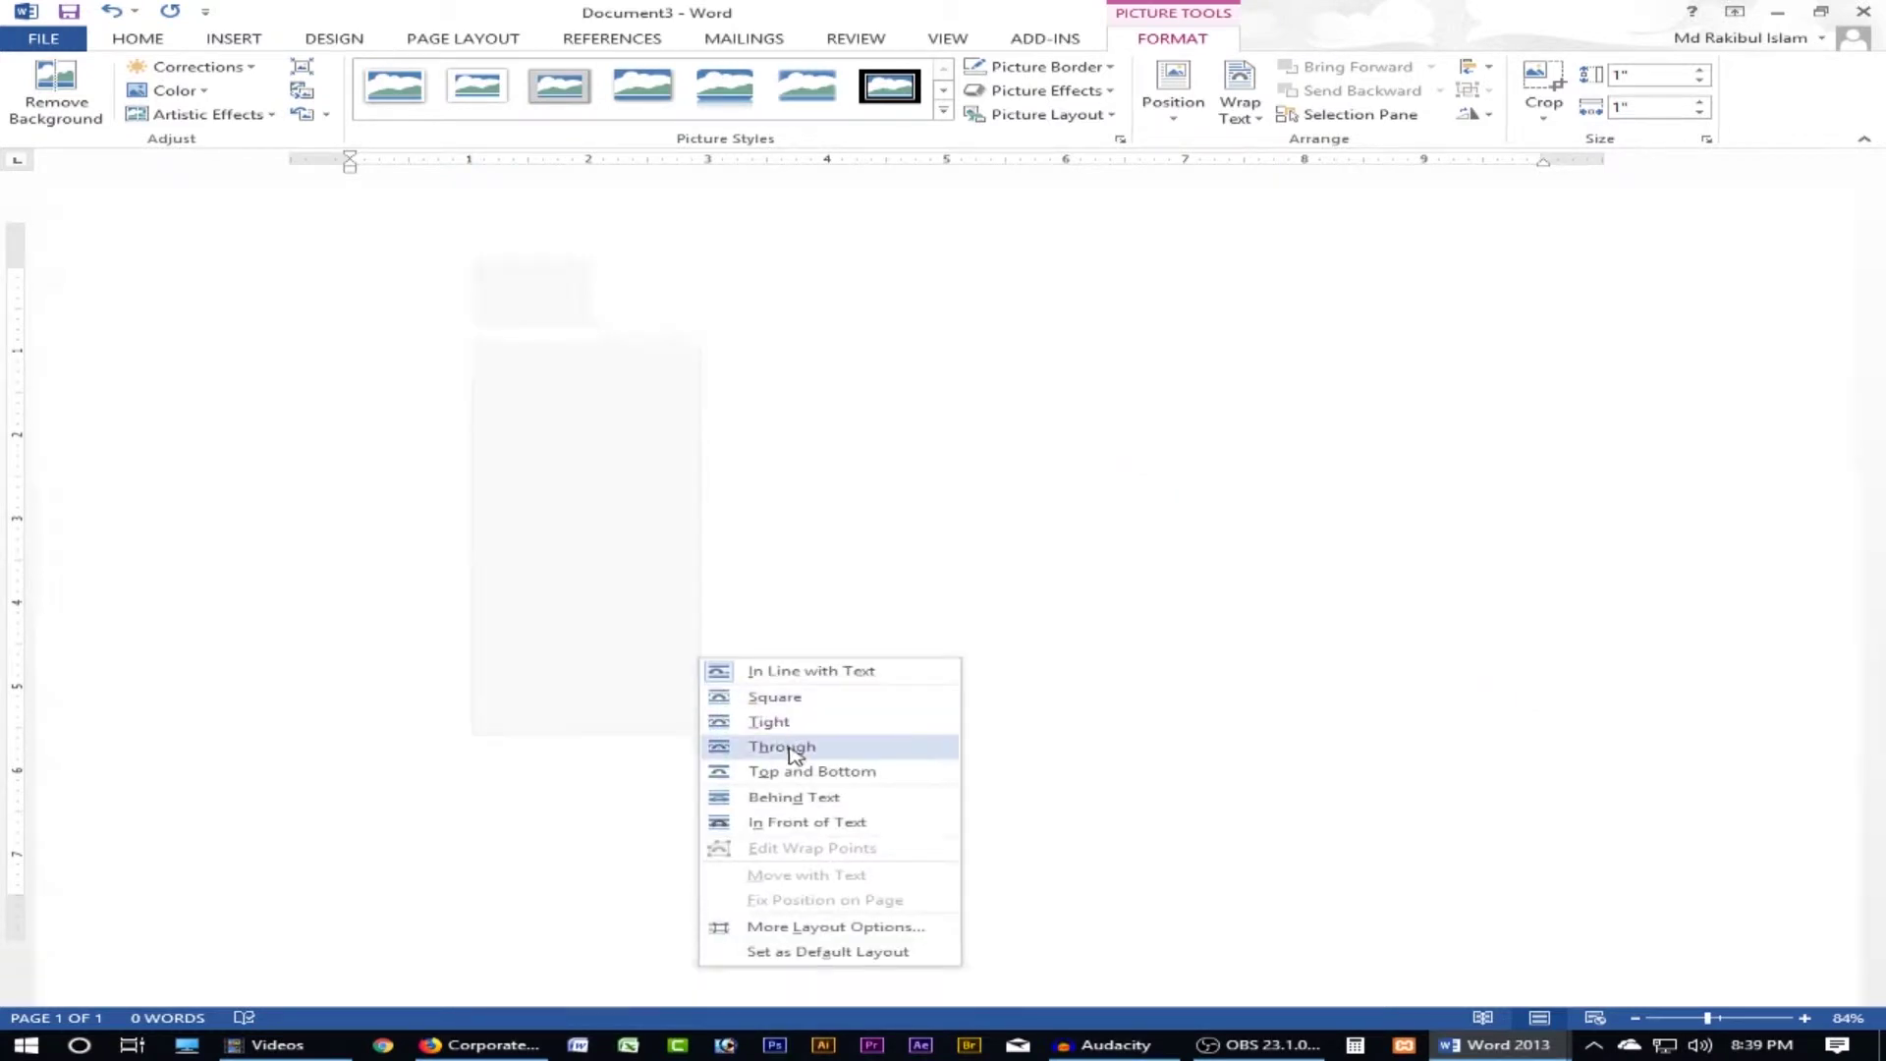
{"action": "left_click", "coordinate": [819, 799]}
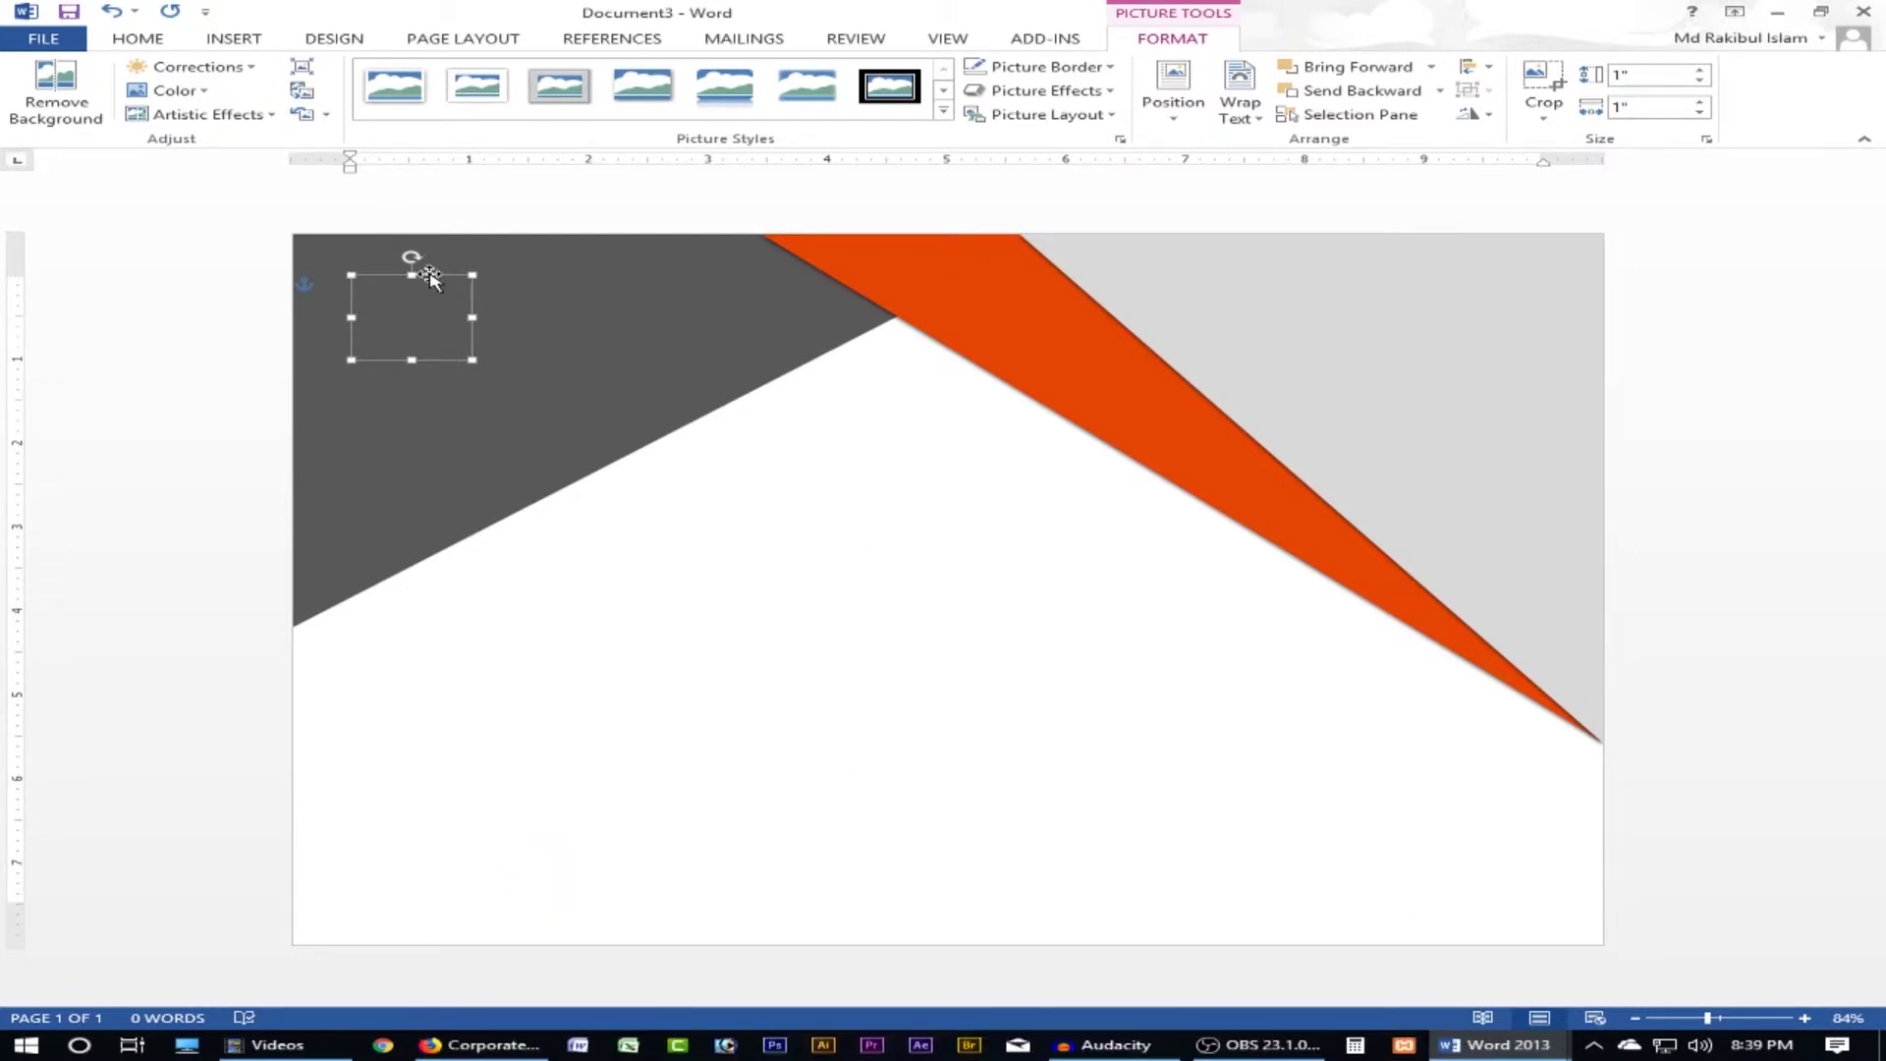
- Move the logo into the top-right grey area and bring it in front of text
{"action": "left_click_drag", "start_coordinate": [430, 279], "coordinate": [1154, 555]}
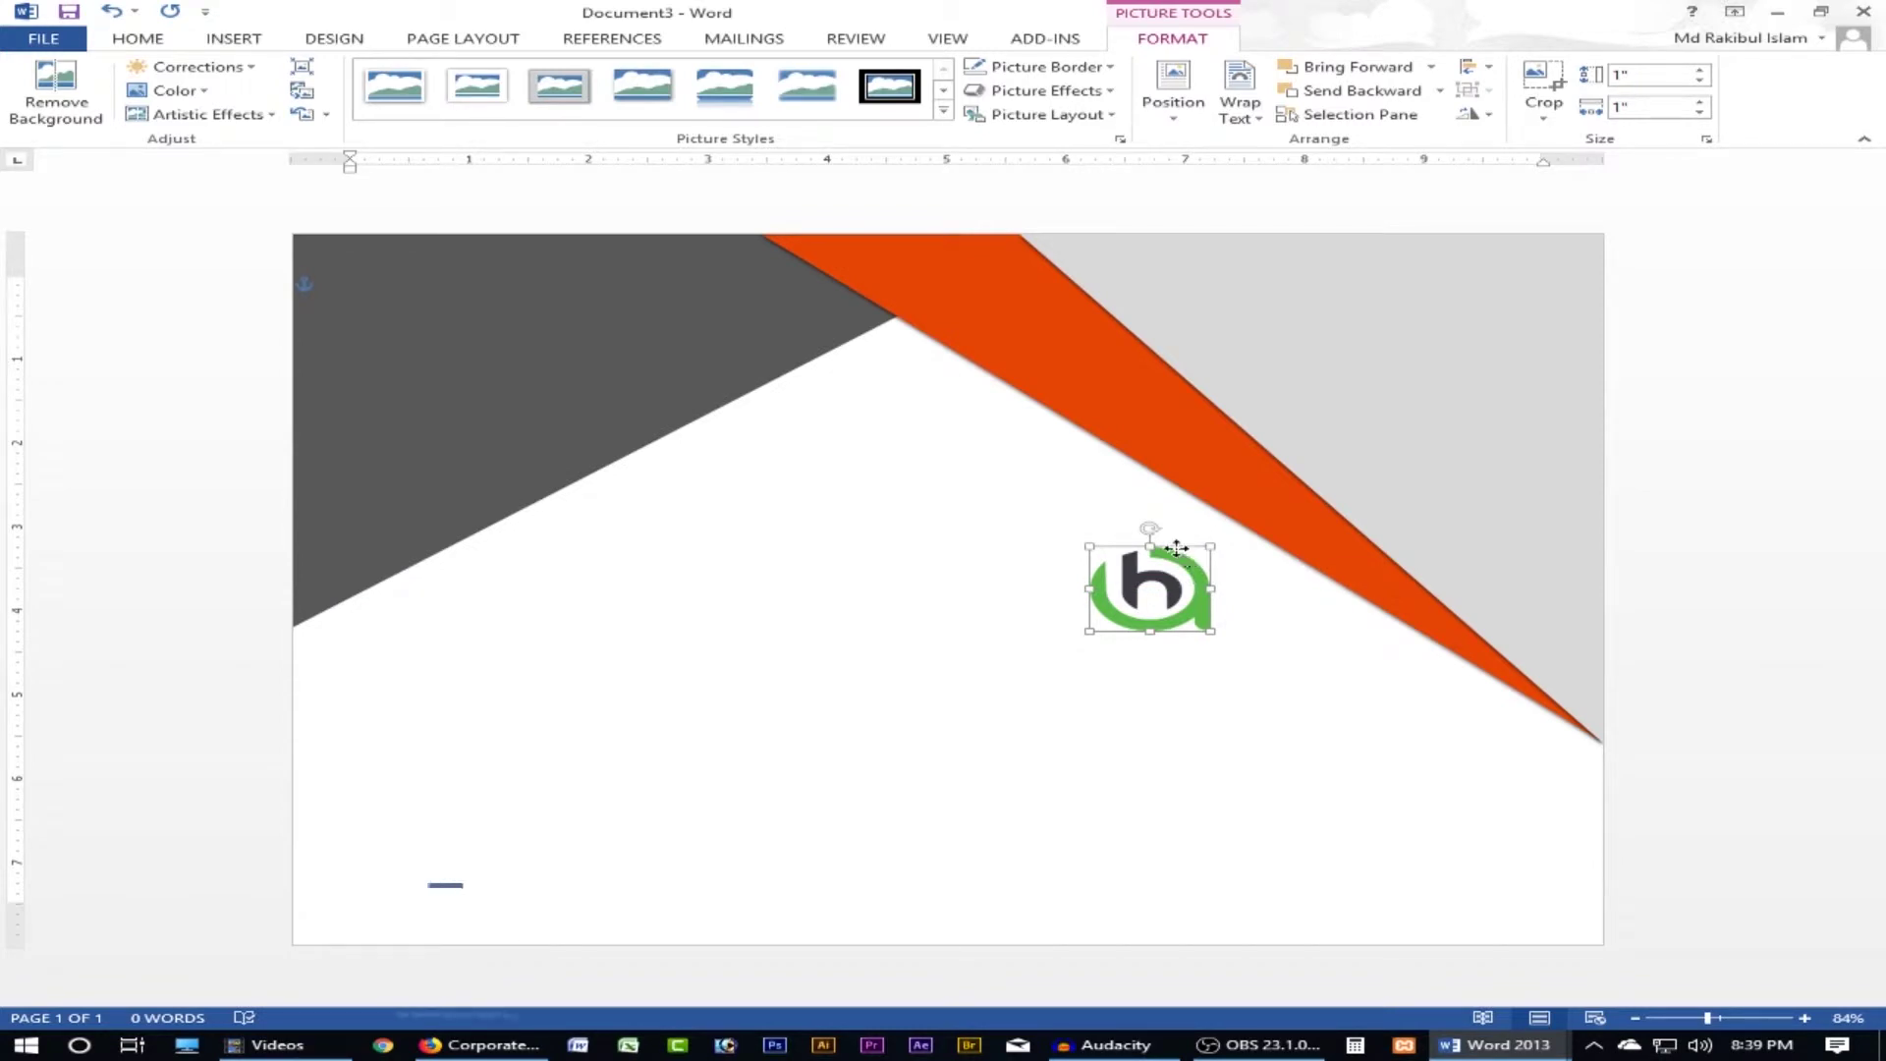
{"action": "left_click_drag", "start_coordinate": [1180, 548], "coordinate": [1482, 401]}
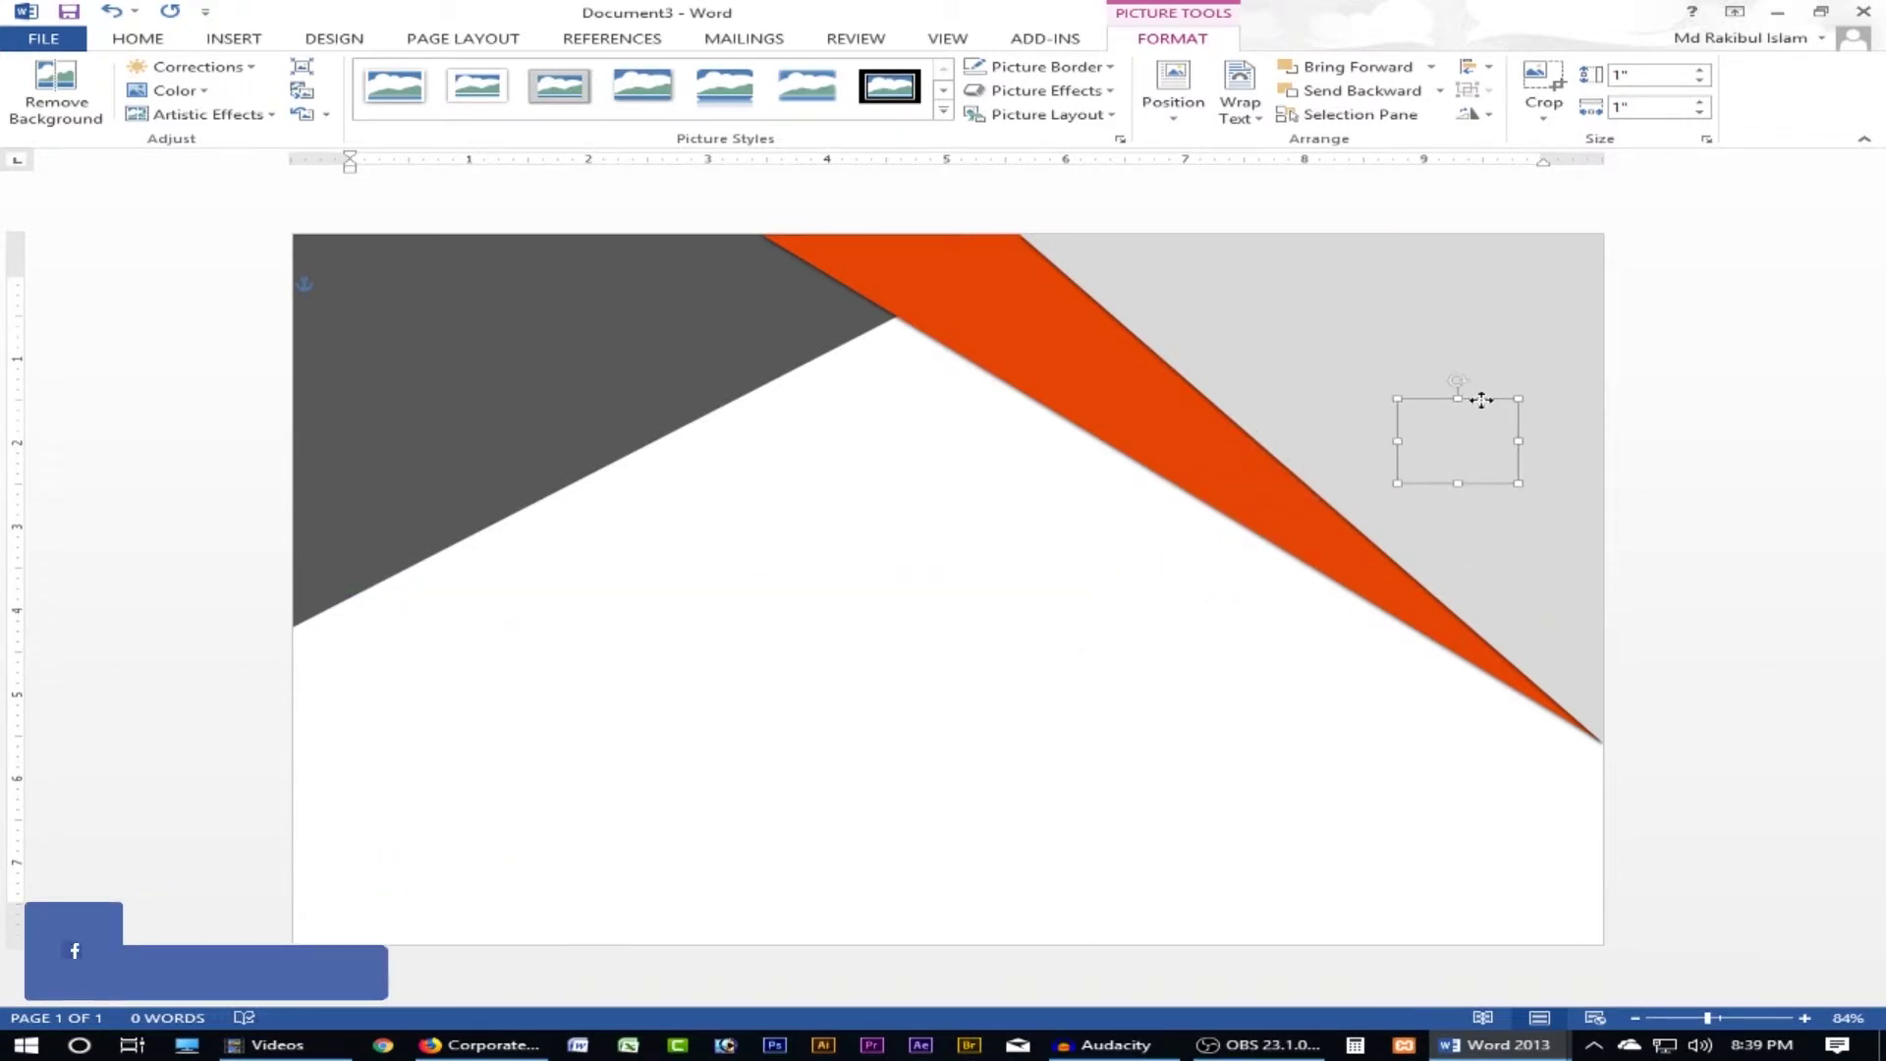
{"action": "left_click_drag", "start_coordinate": [1481, 400], "coordinate": [1469, 393]}
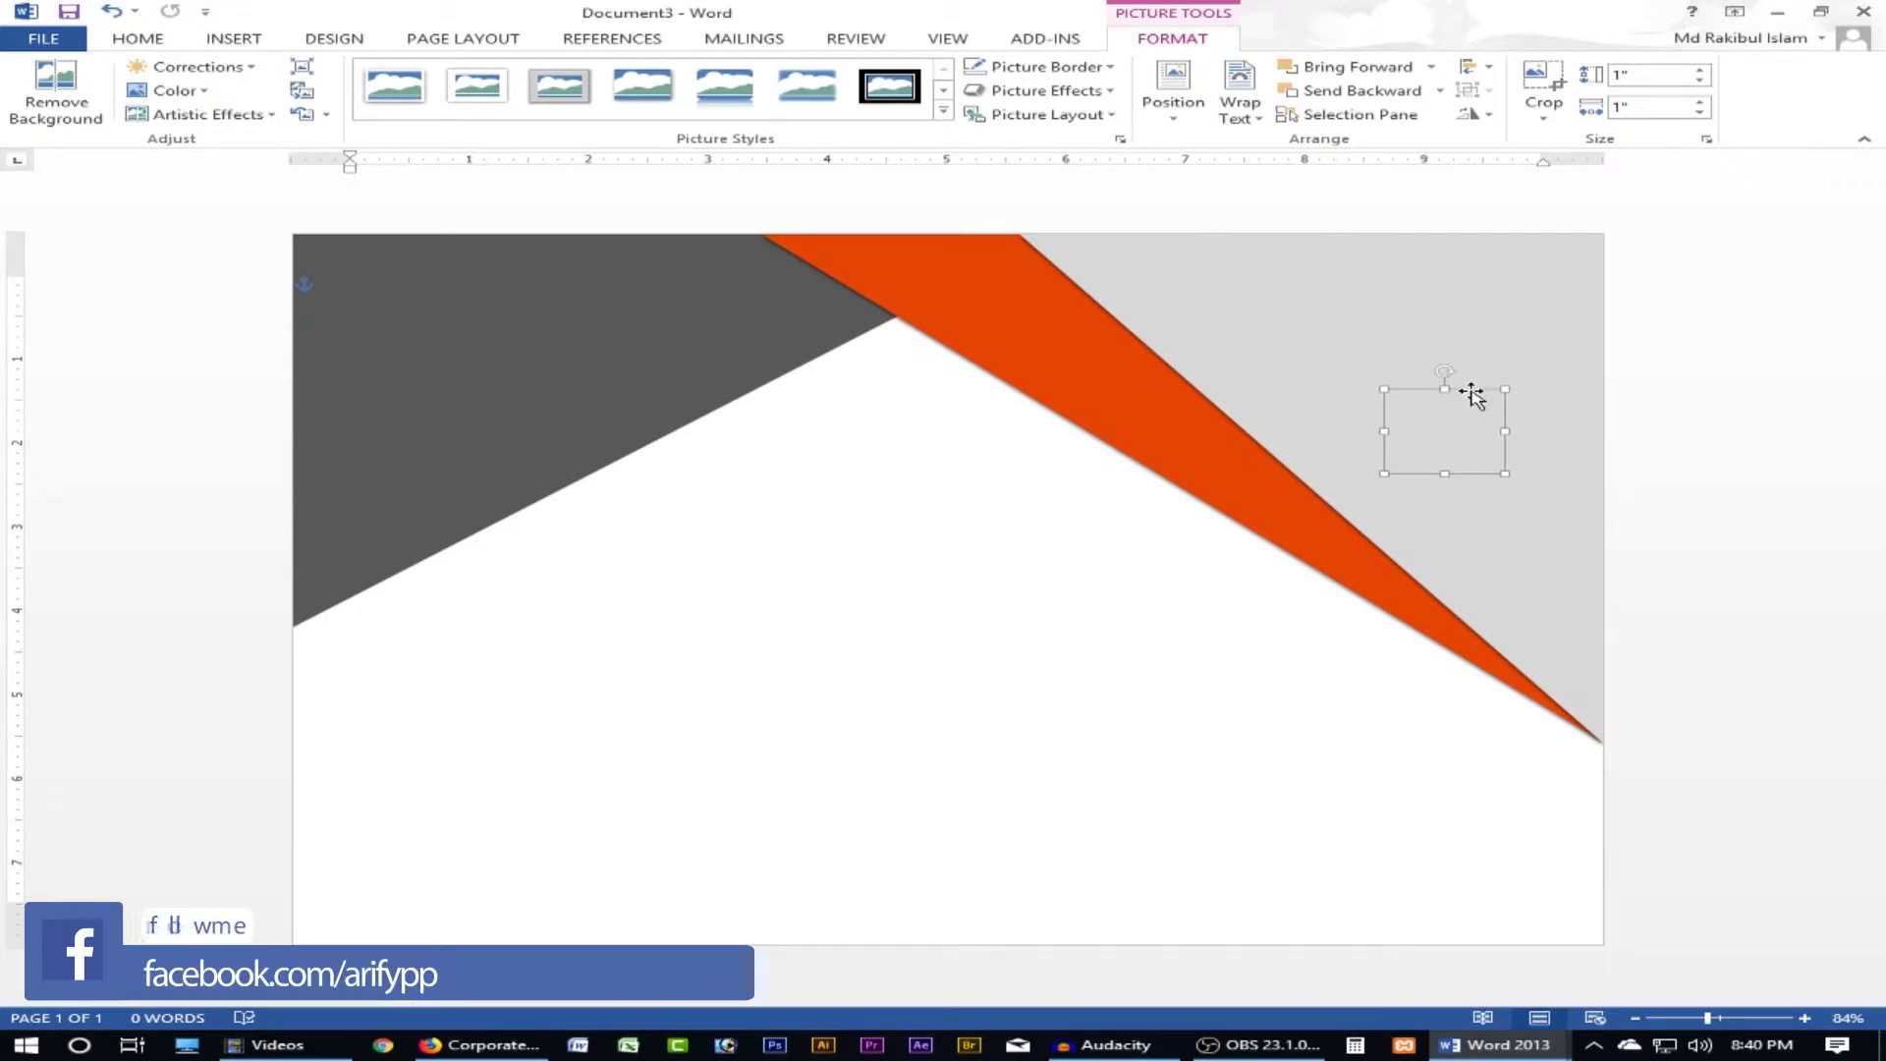
{"action": "right_click", "coordinate": [1468, 393]}
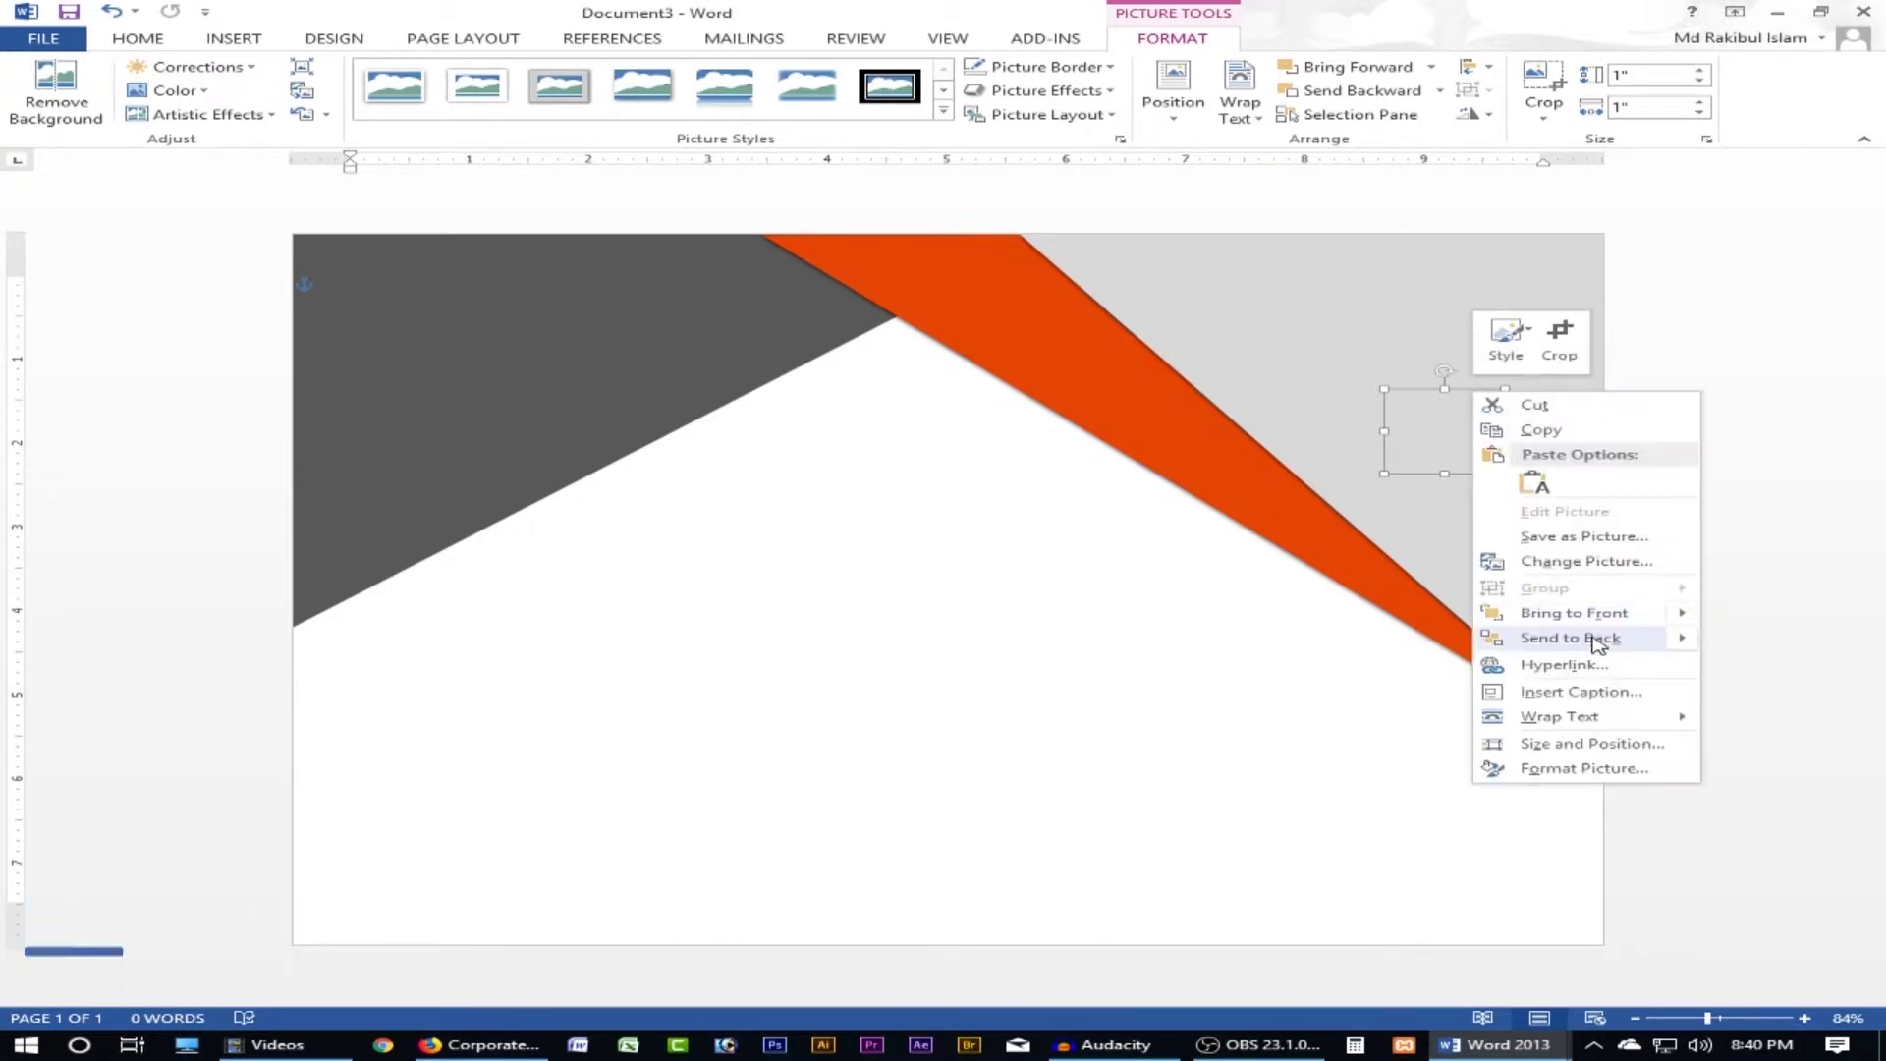
{"action": "mouse_move", "coordinate": [1574, 614]}
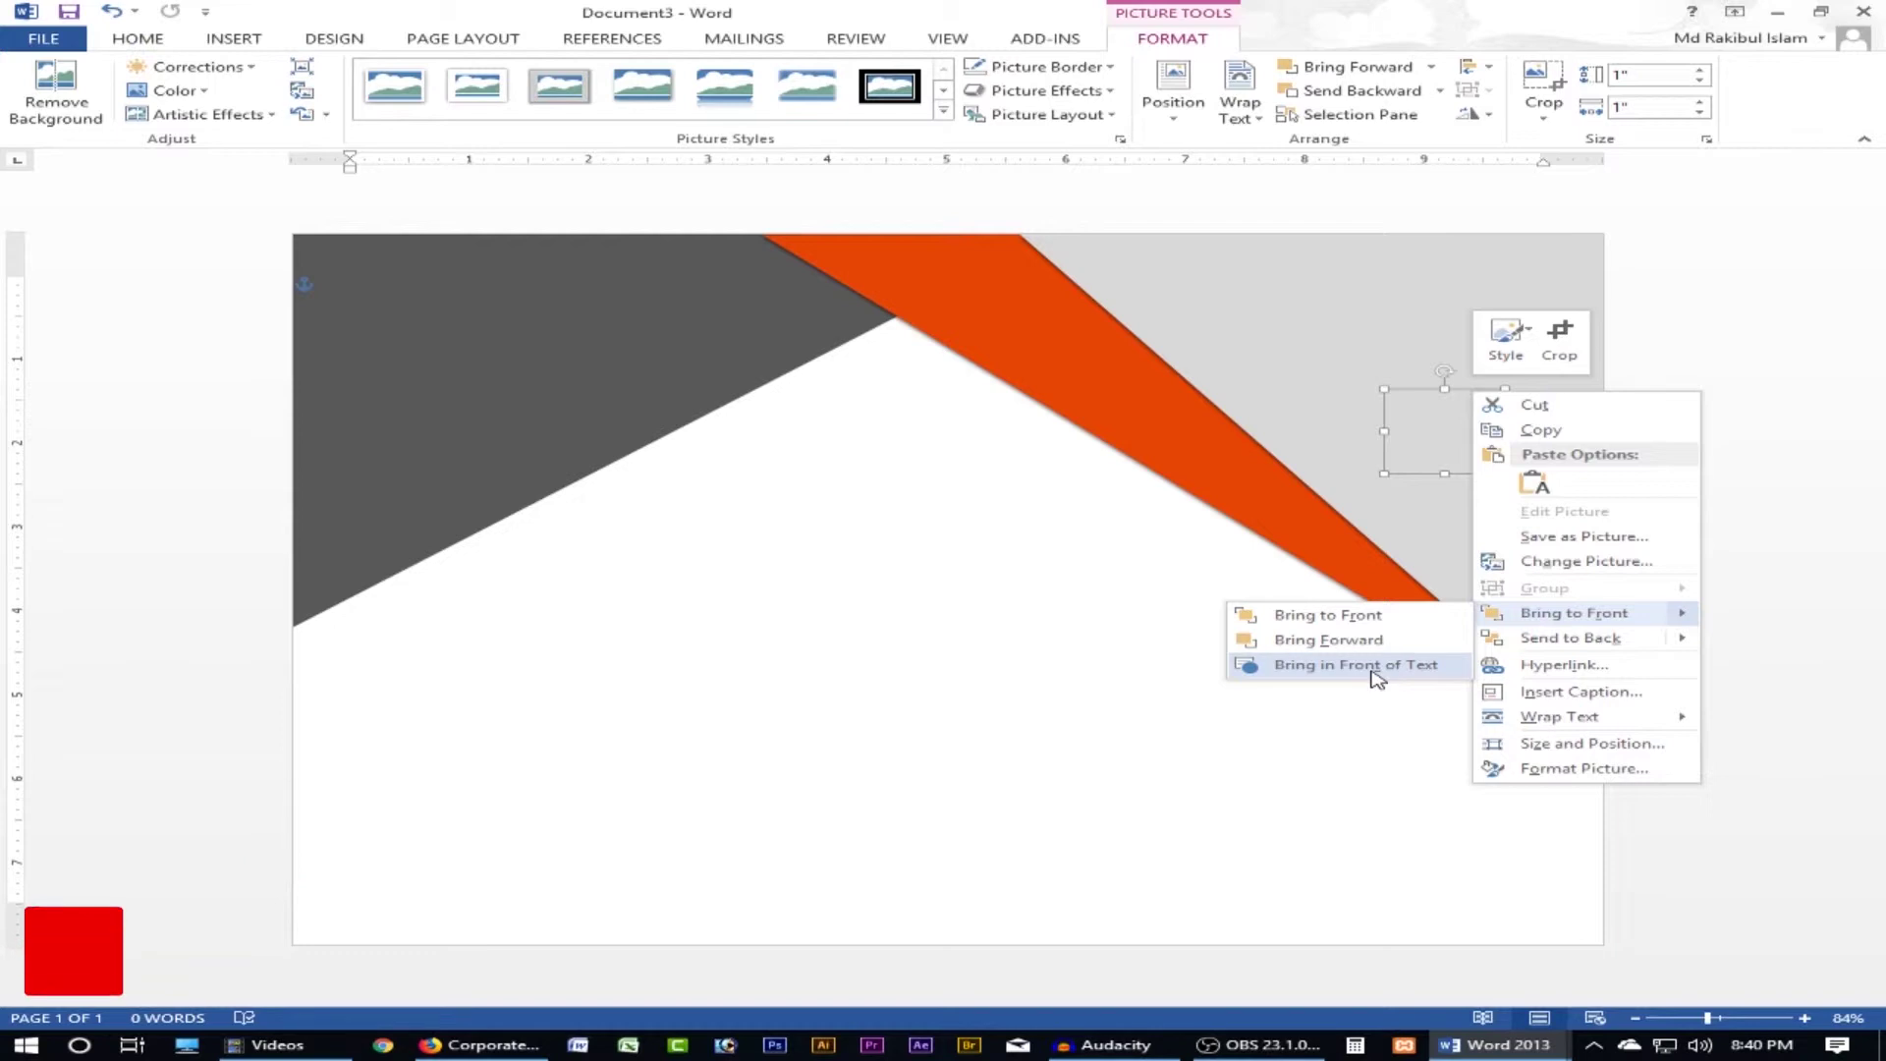
{"action": "left_click", "coordinate": [1378, 676]}
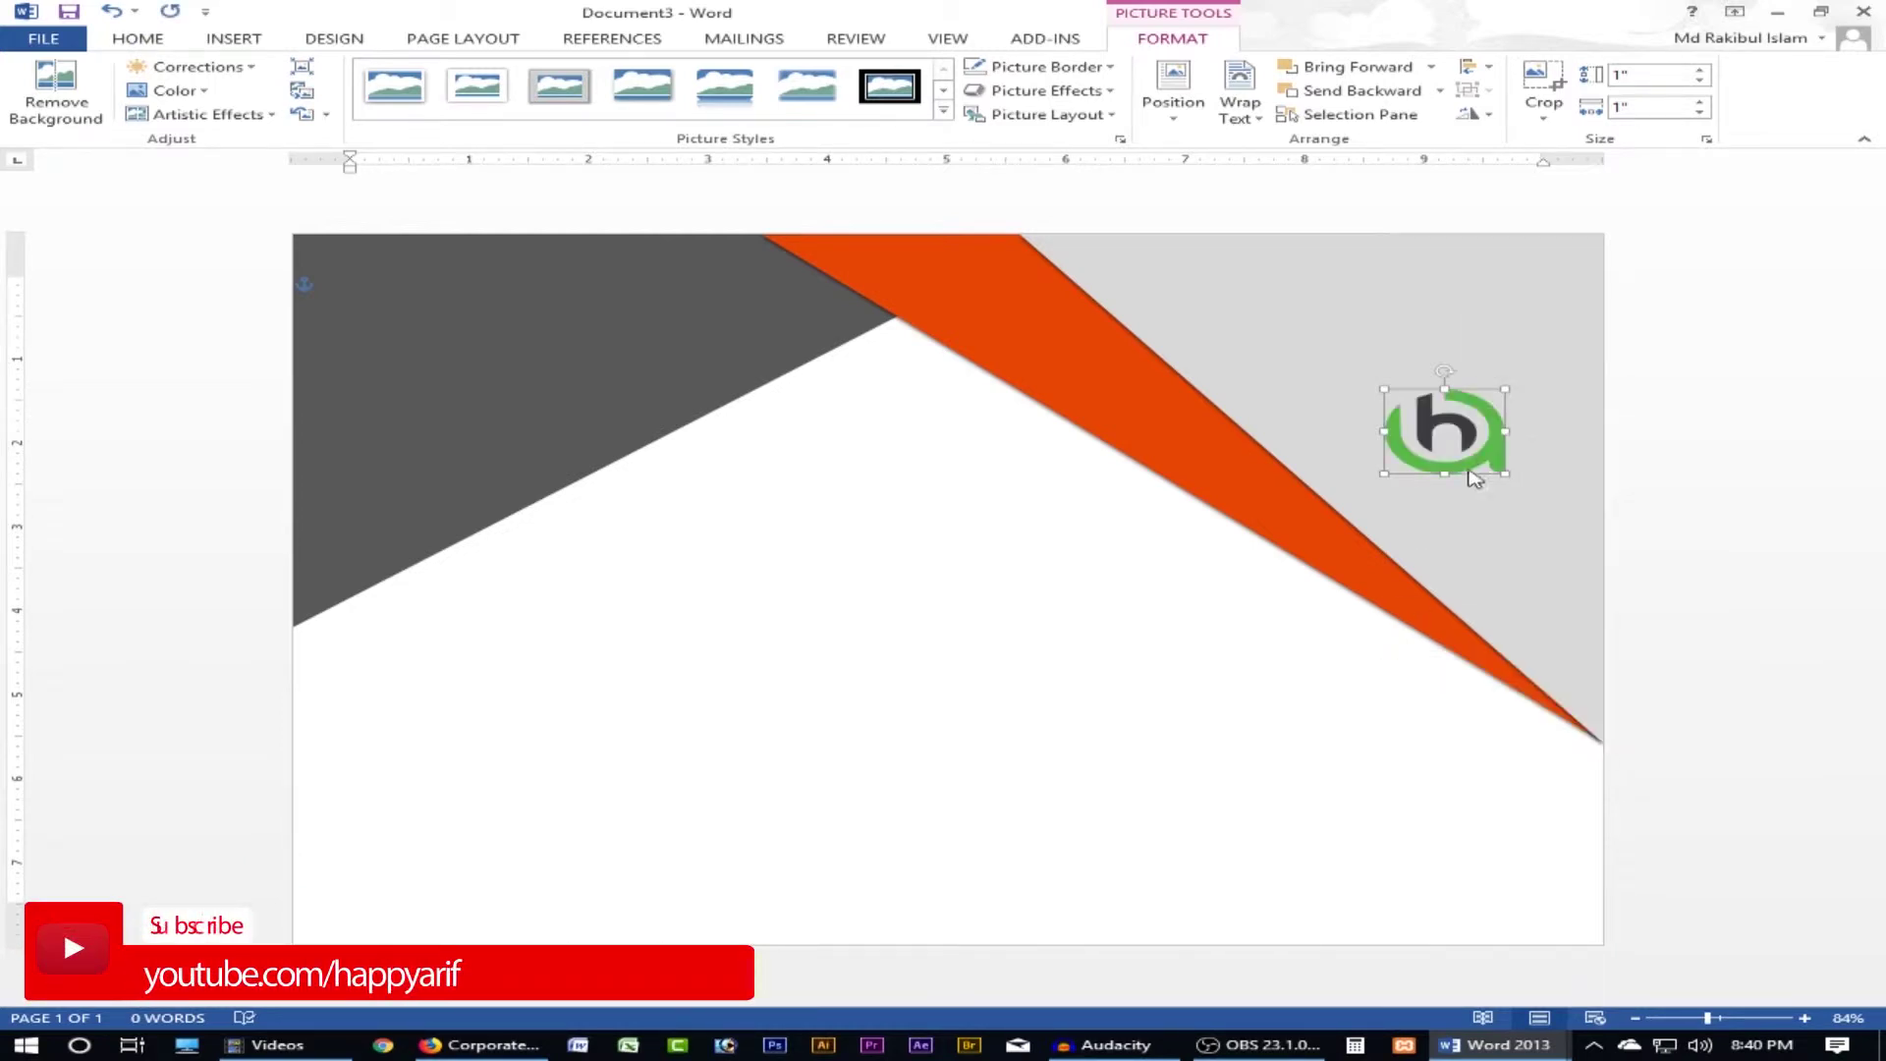
{"action": "left_click_drag", "start_coordinate": [1477, 392], "coordinate": [1510, 417]}
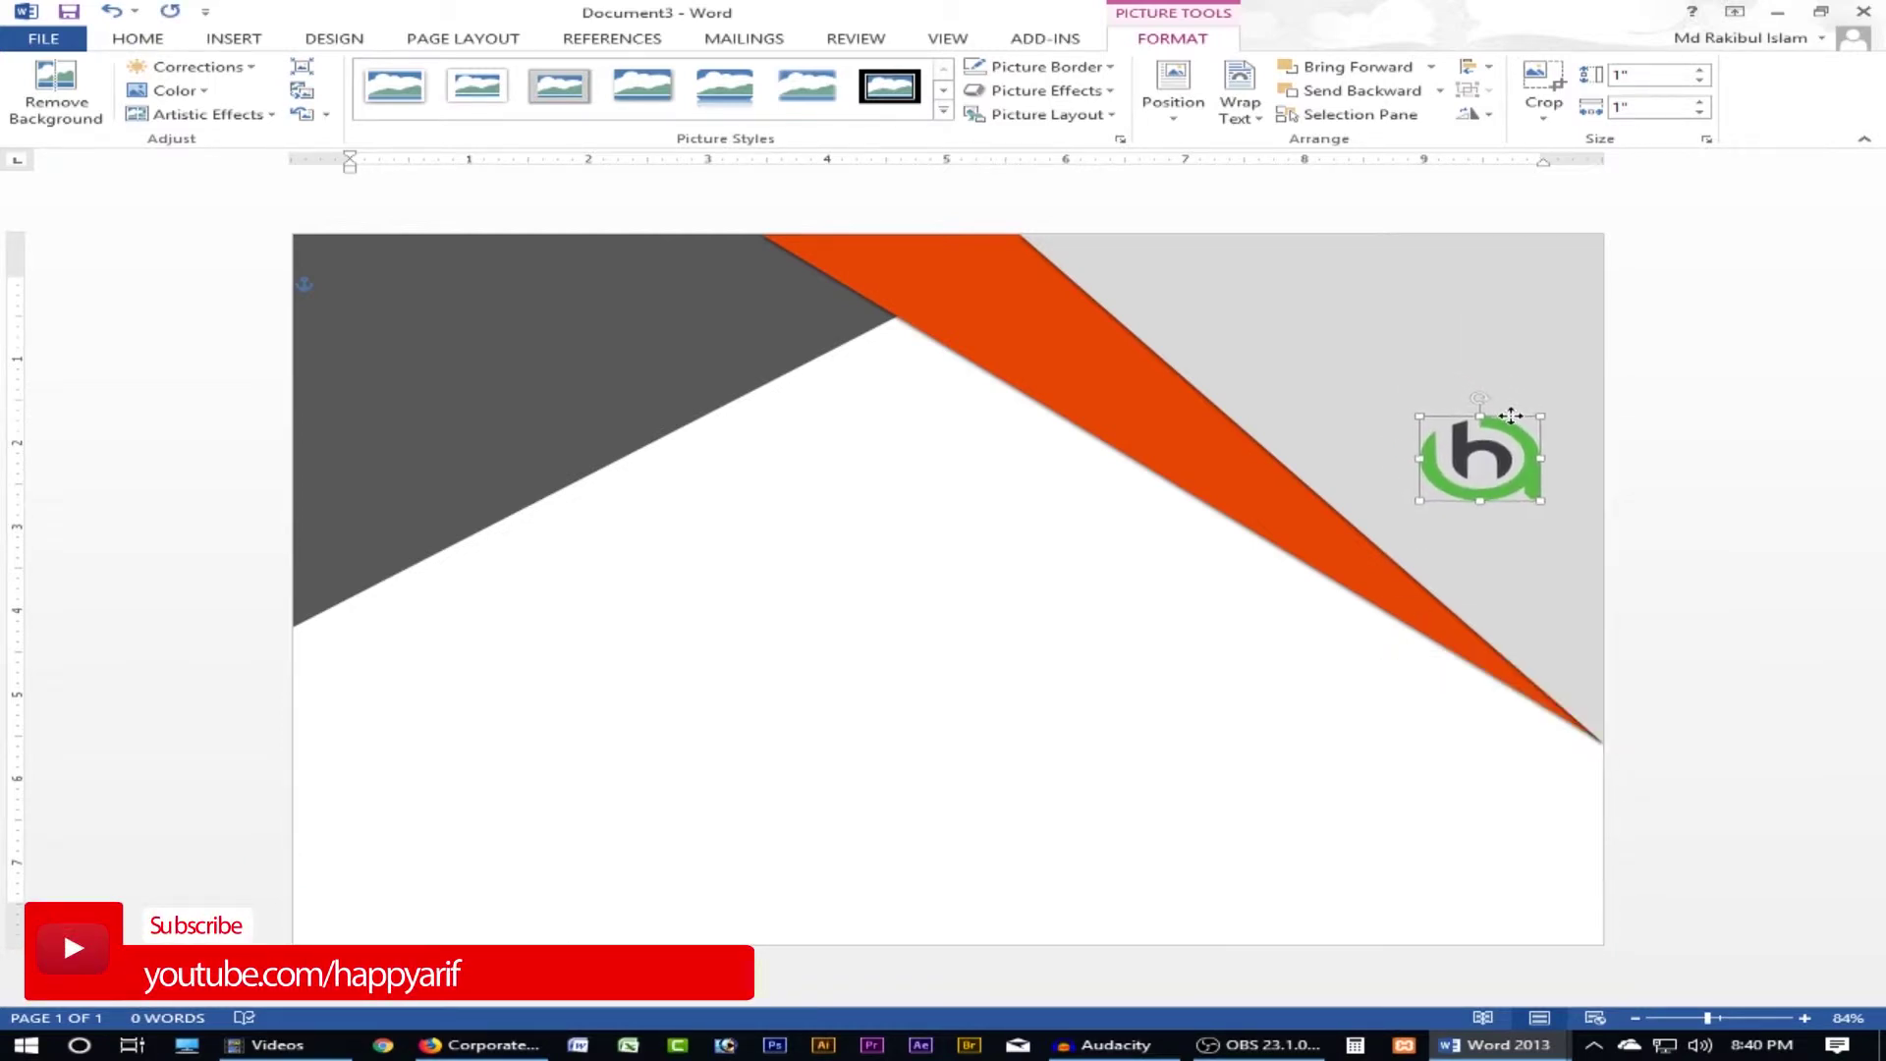
- Draw a text box above the logo and type 'Change your corporate logo'
{"action": "left_click", "coordinate": [783, 539]}
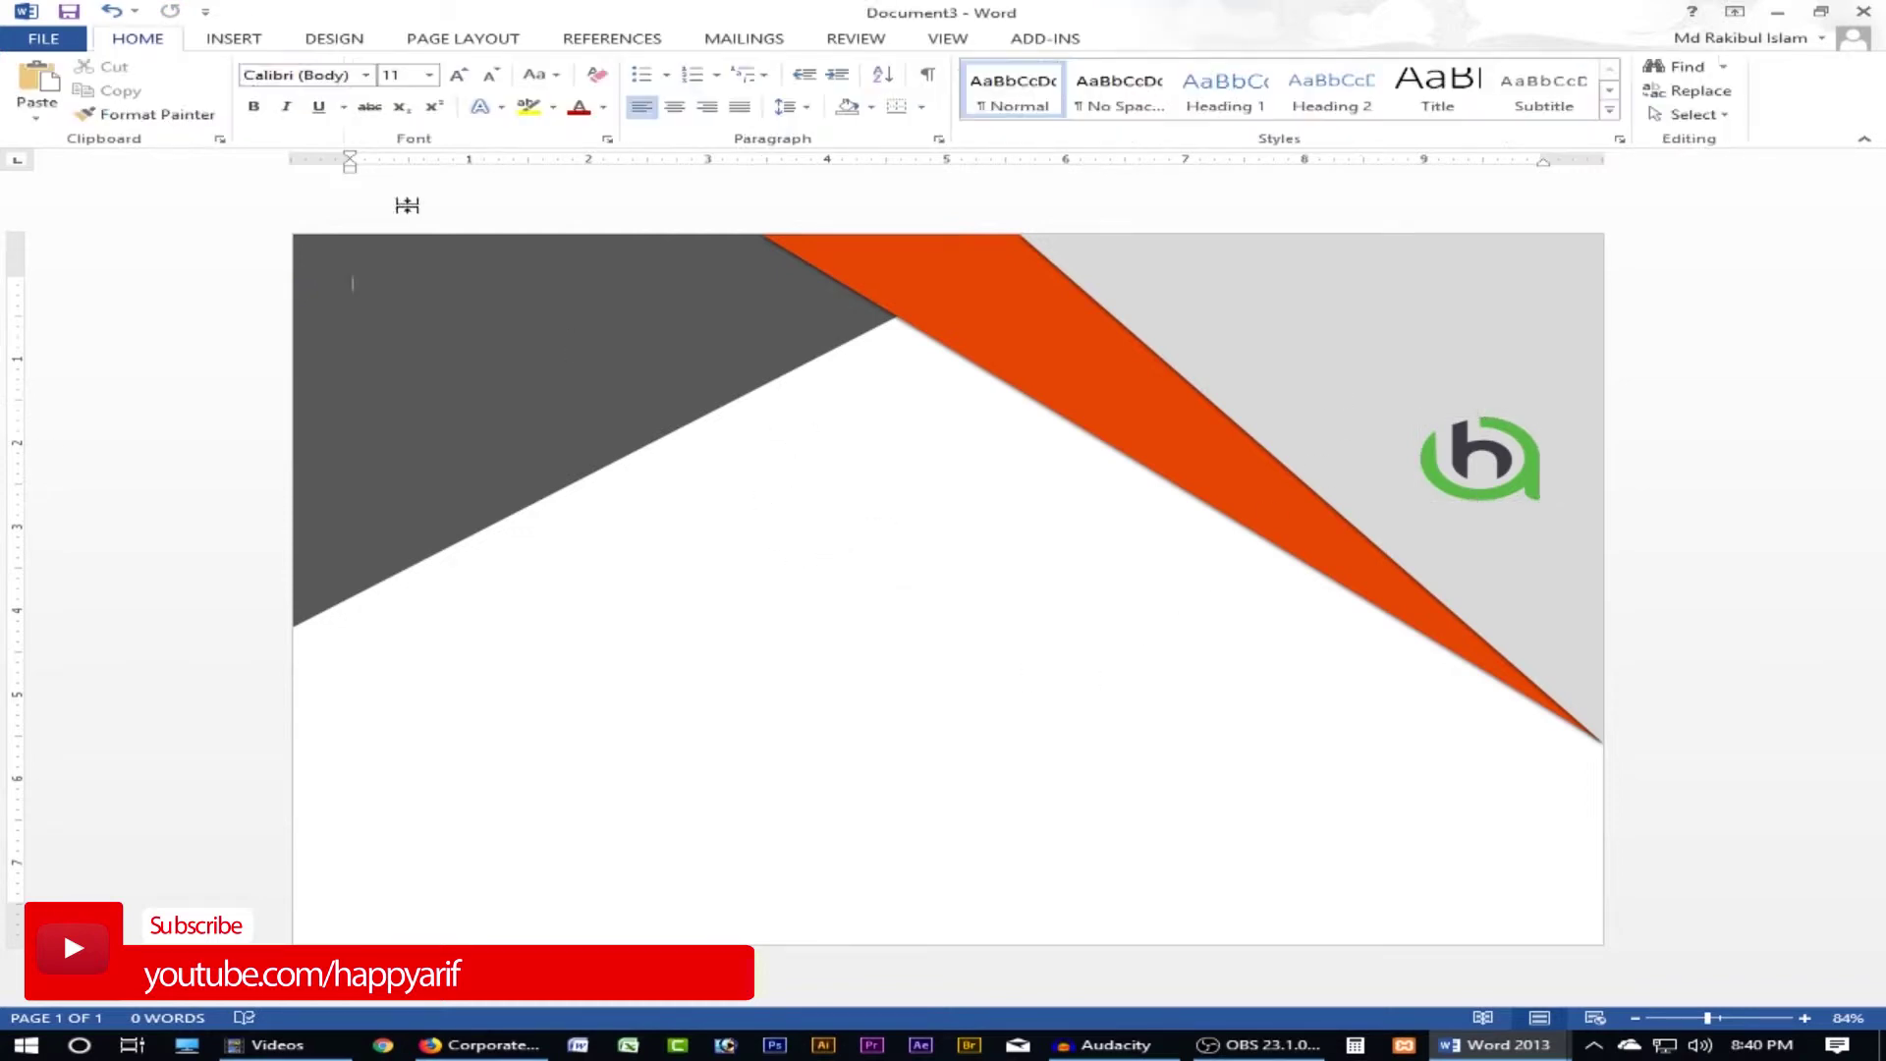
{"action": "left_click", "coordinate": [233, 38]}
{"action": "left_click", "coordinate": [403, 118]}
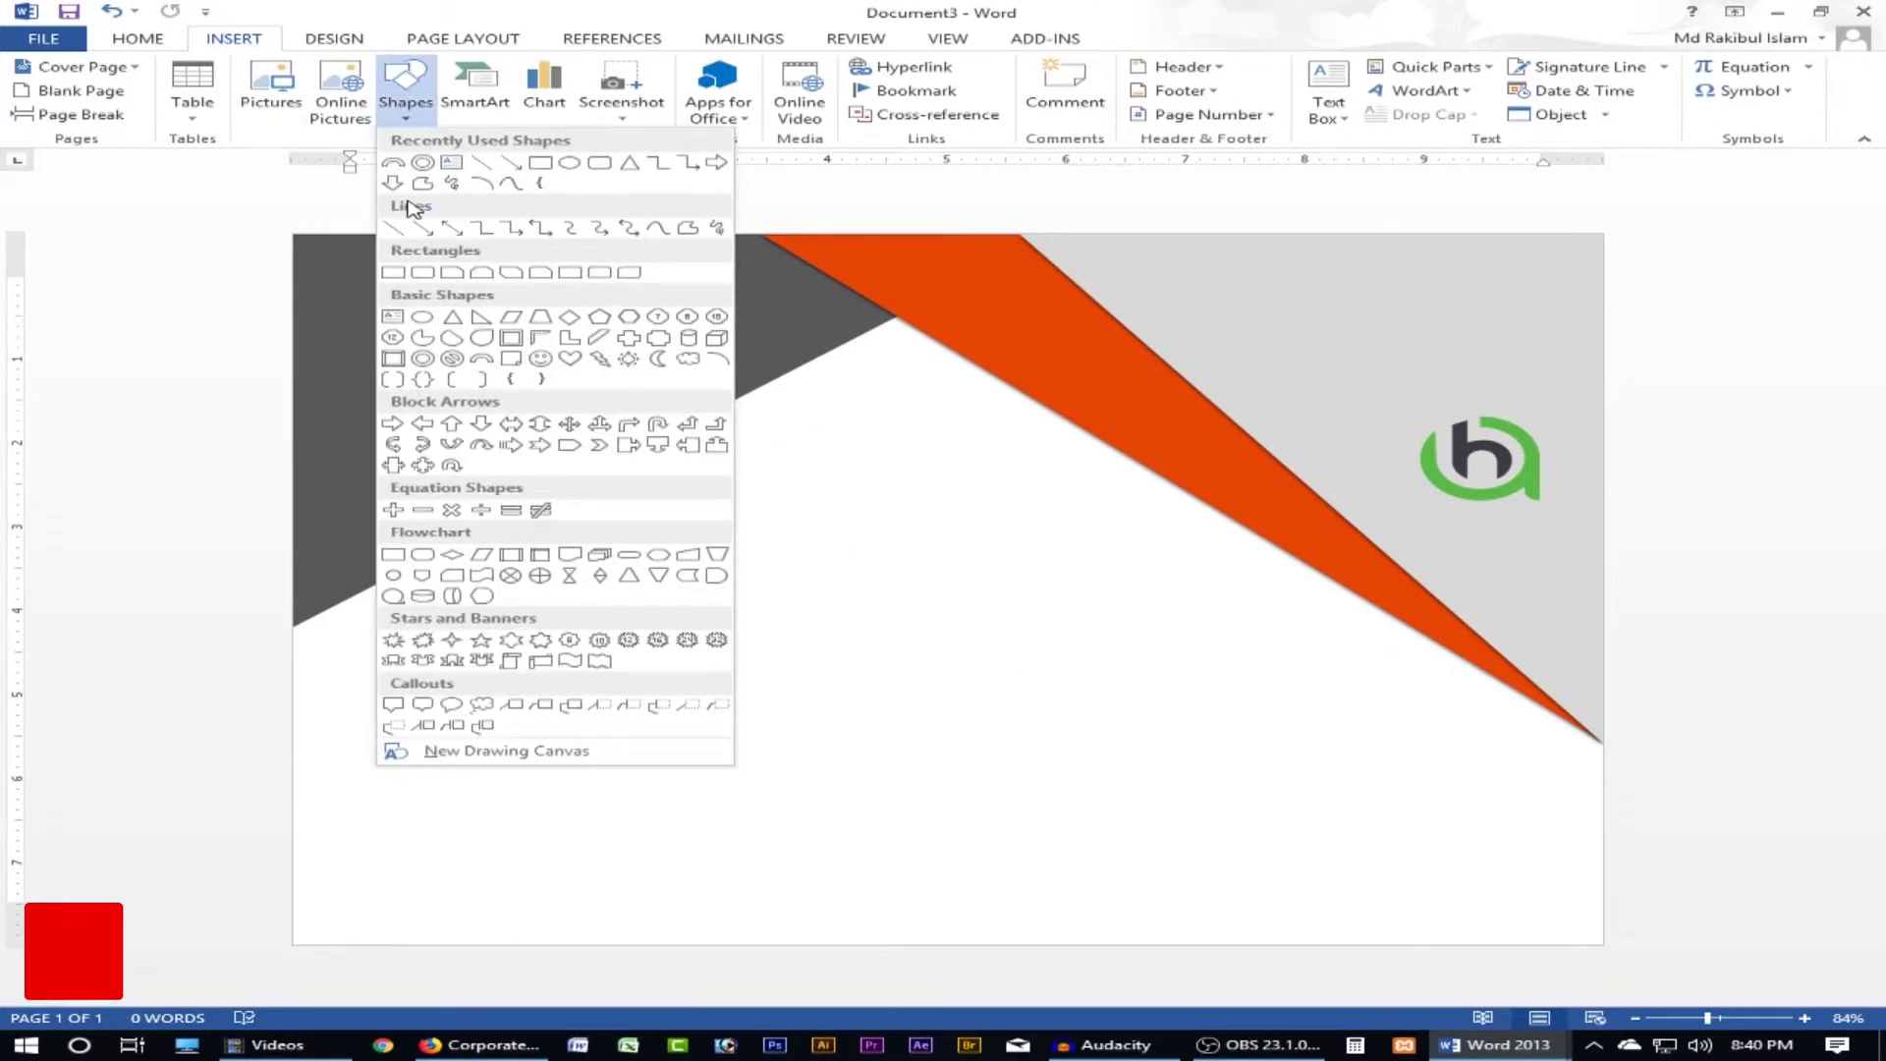
{"action": "left_click", "coordinate": [515, 173]}
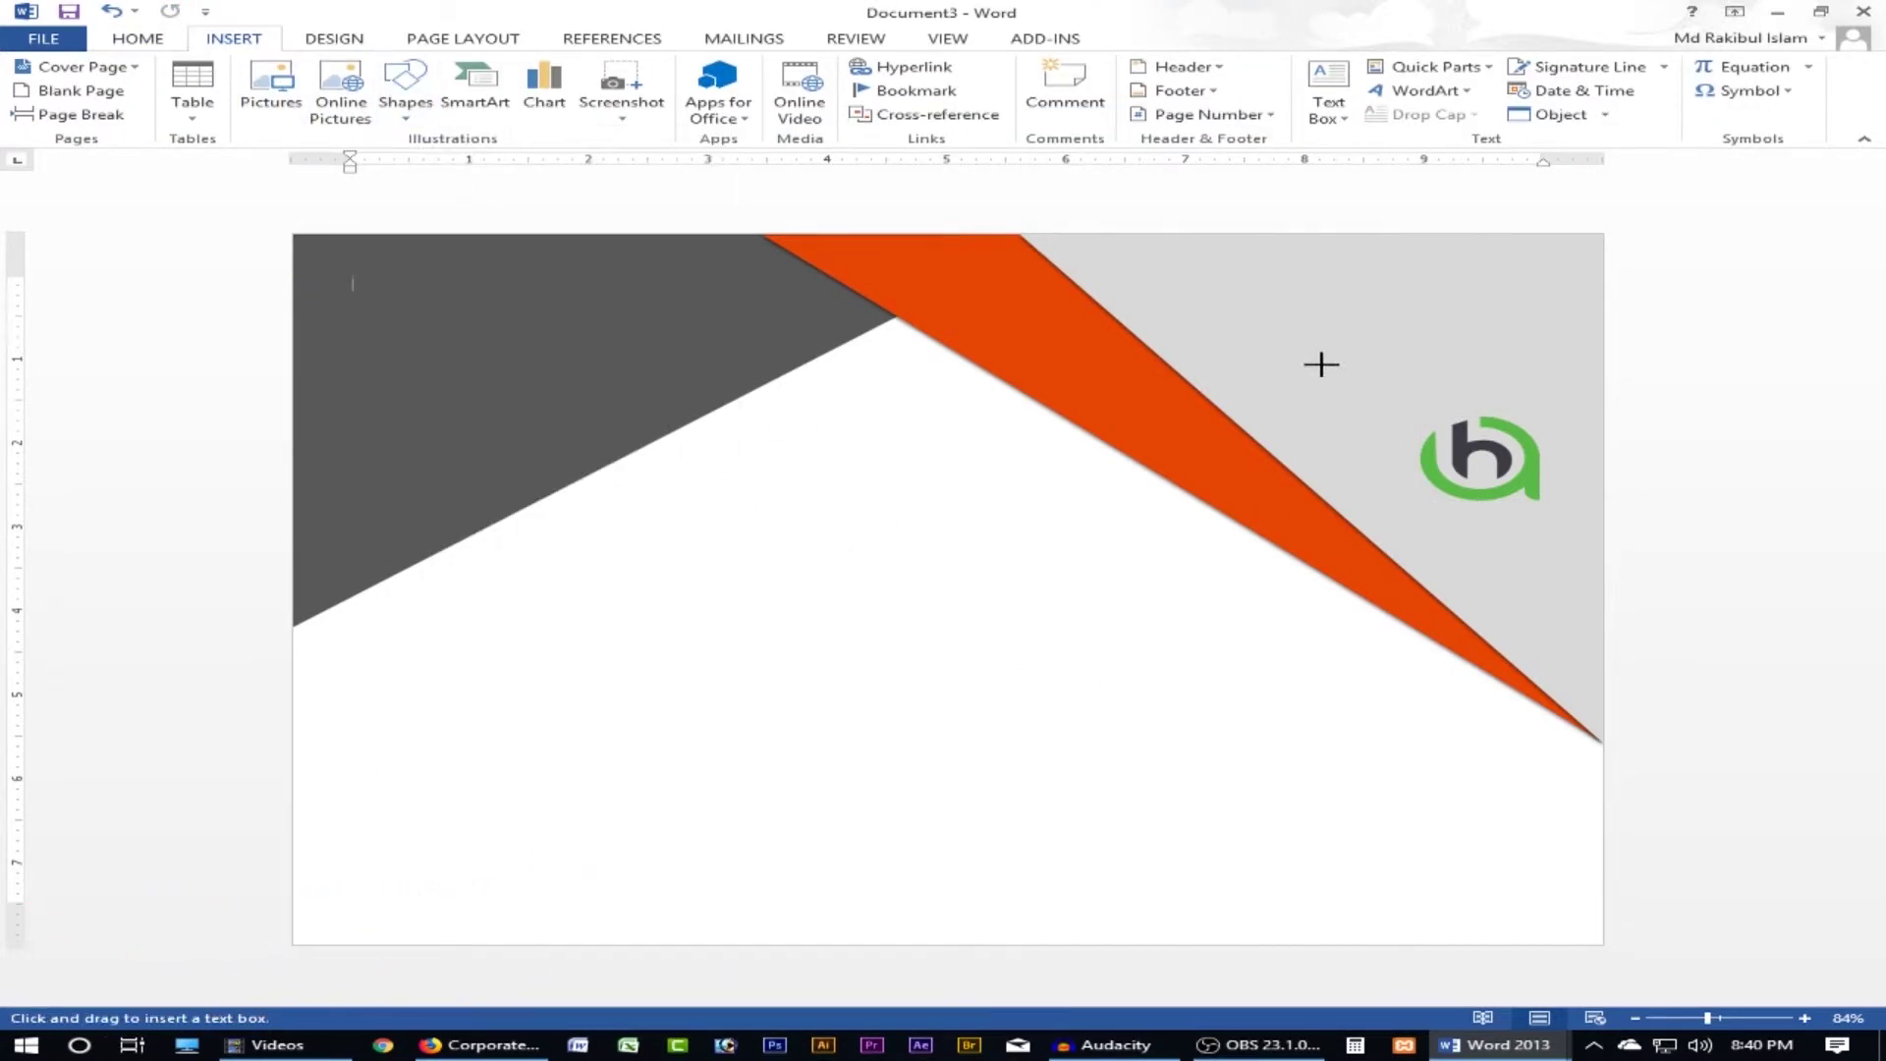
{"action": "left_click_drag", "start_coordinate": [1288, 343], "coordinate": [1571, 389]}
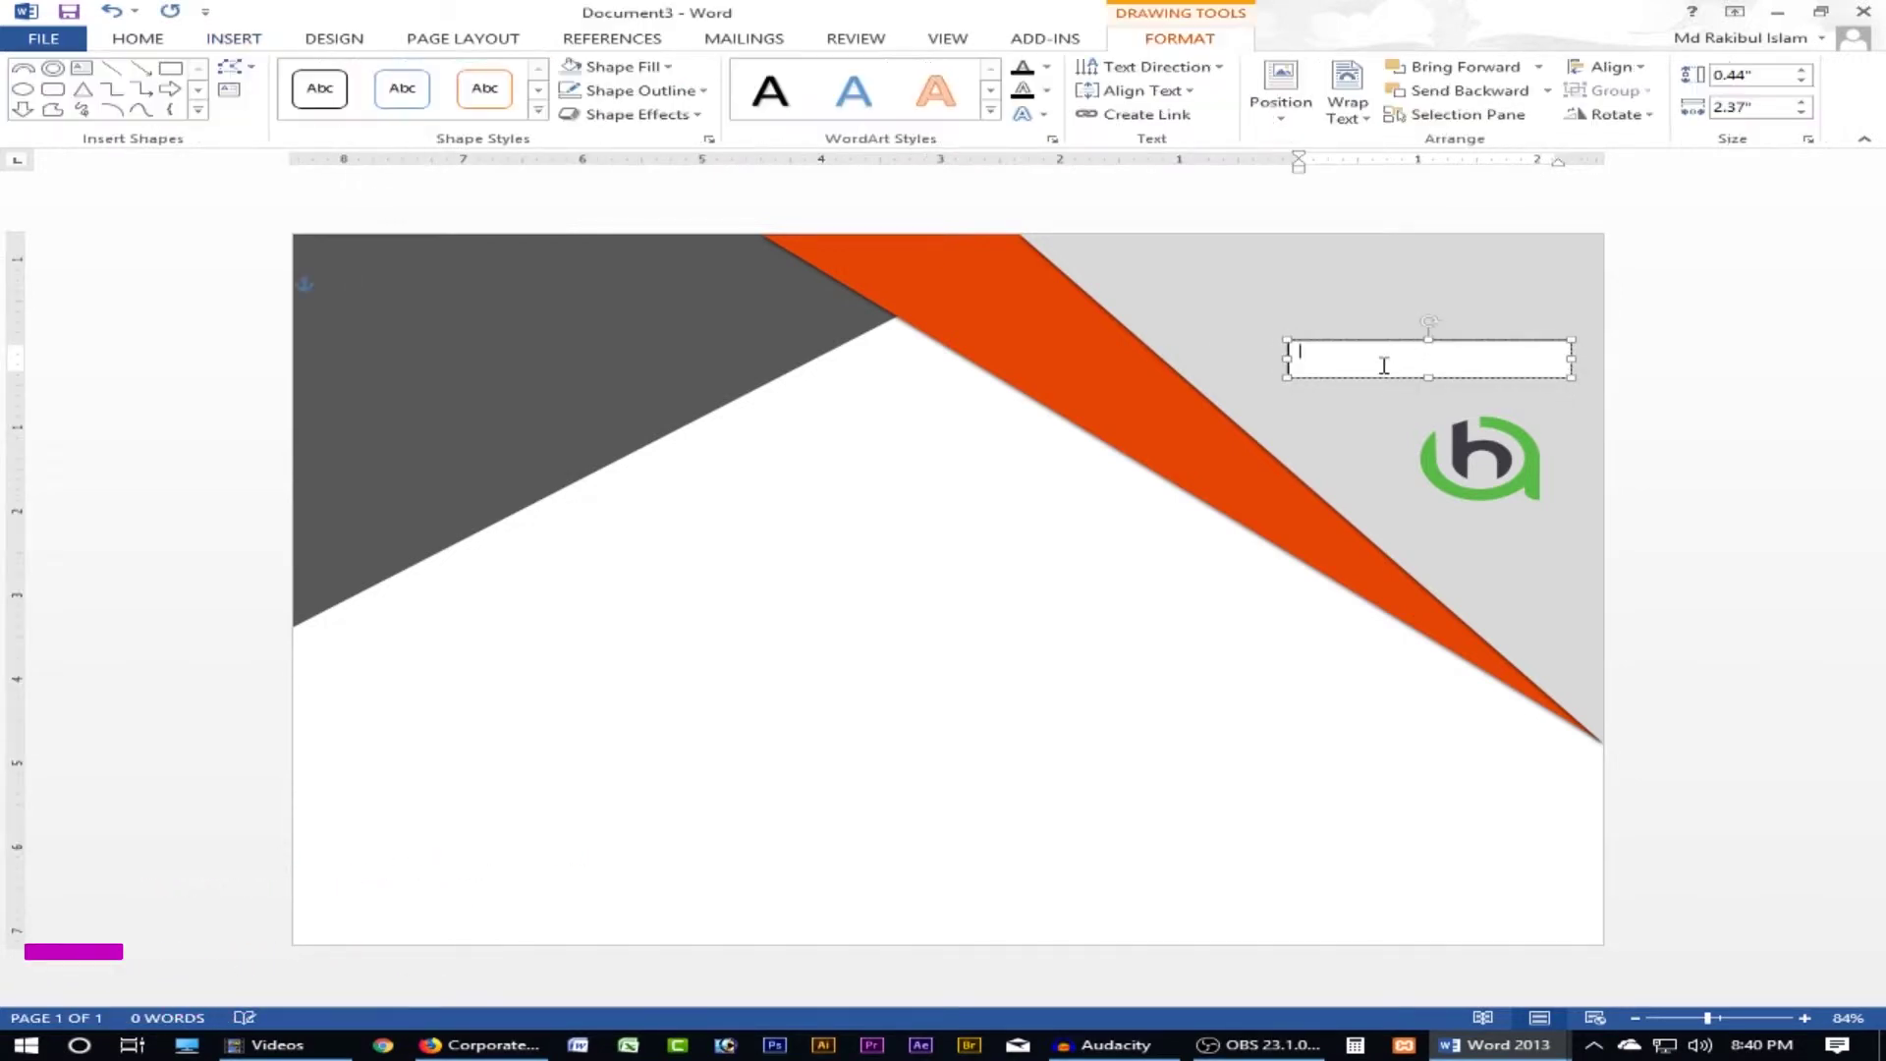
{"action": "type", "text": "XChan"}
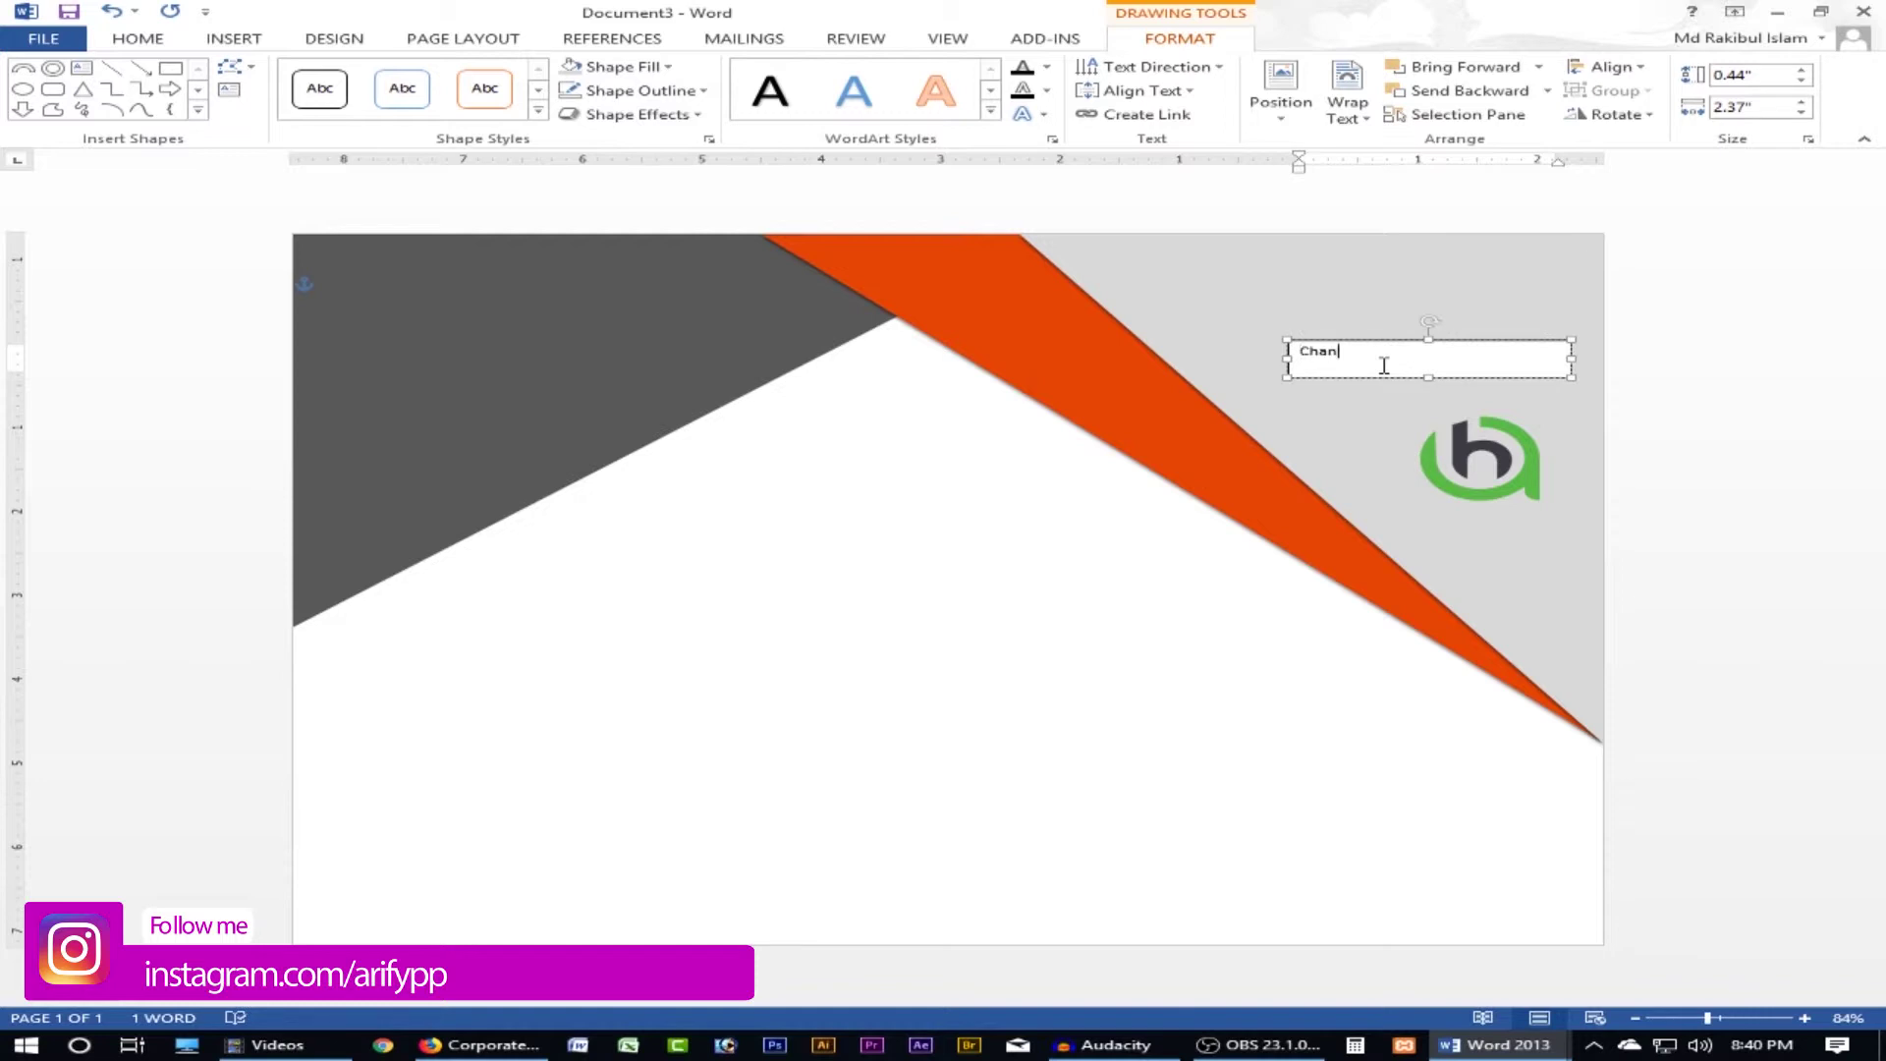
{"action": "type", "text": "g"}
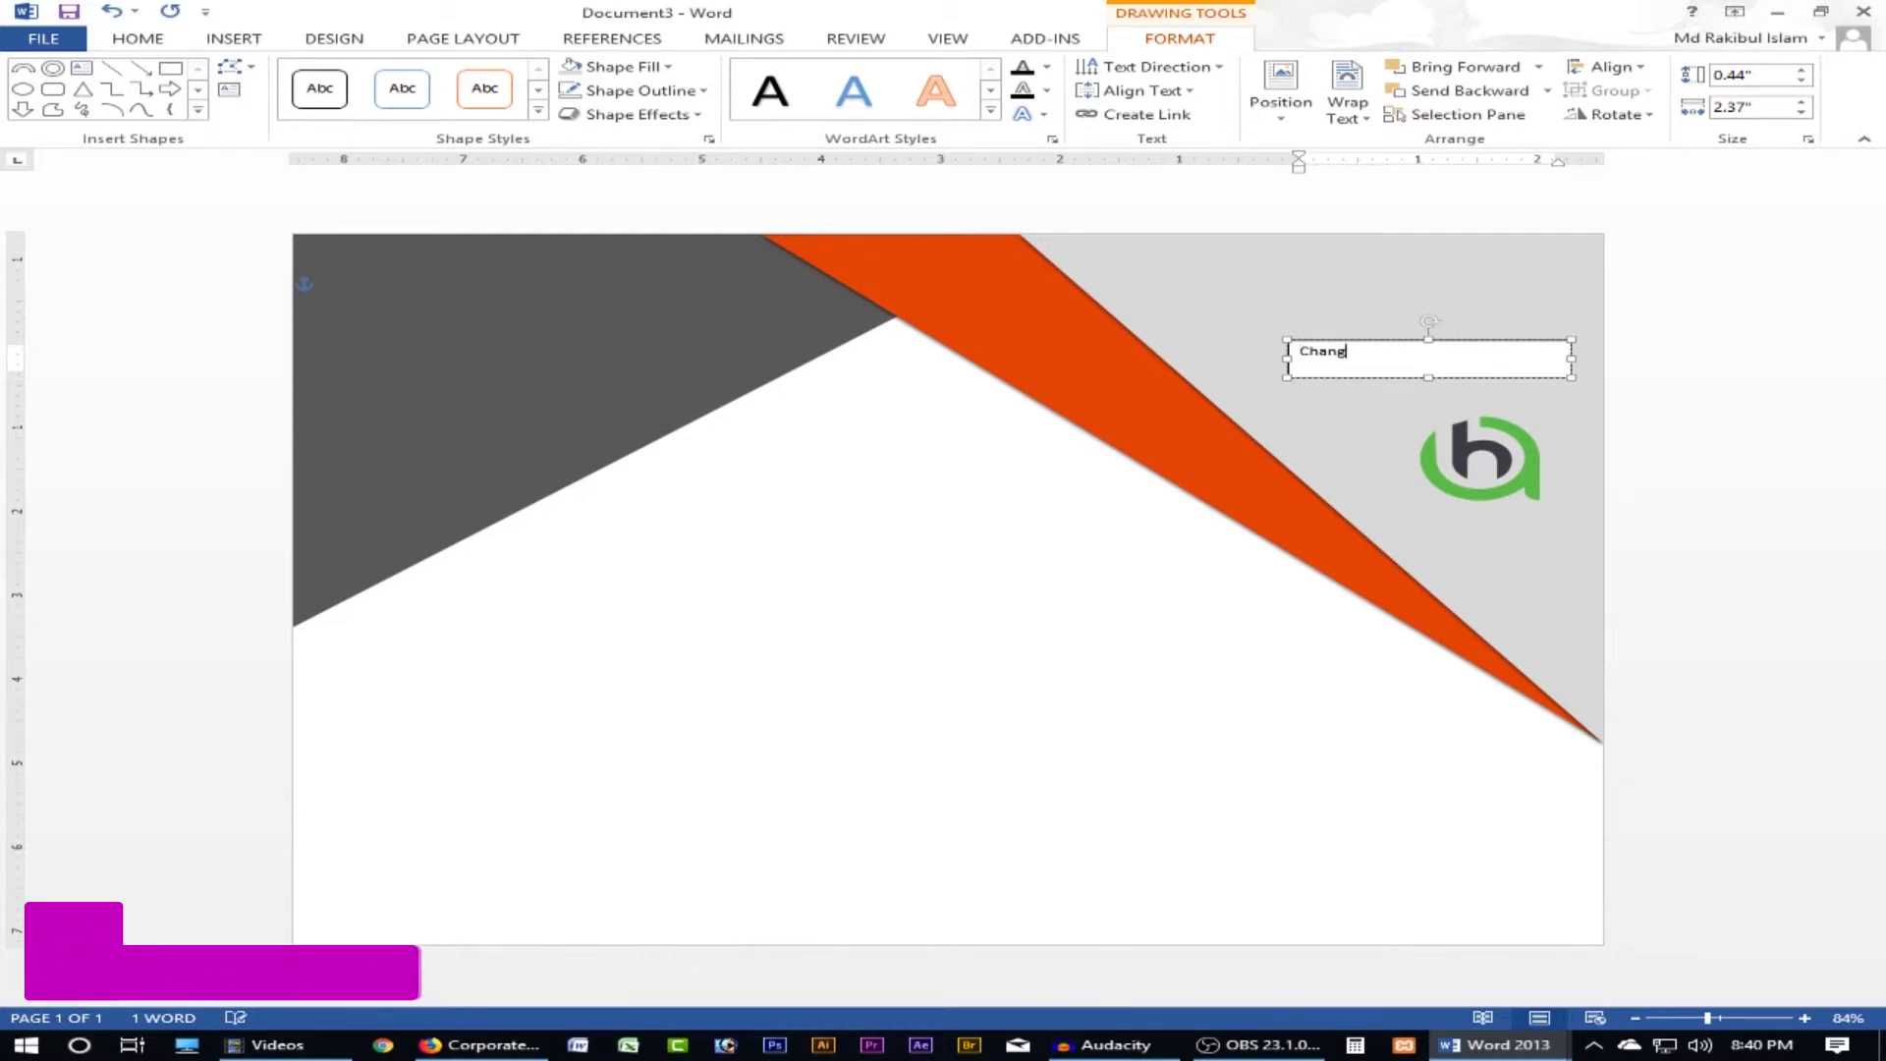
{"action": "type", "text": "e your cxo"}
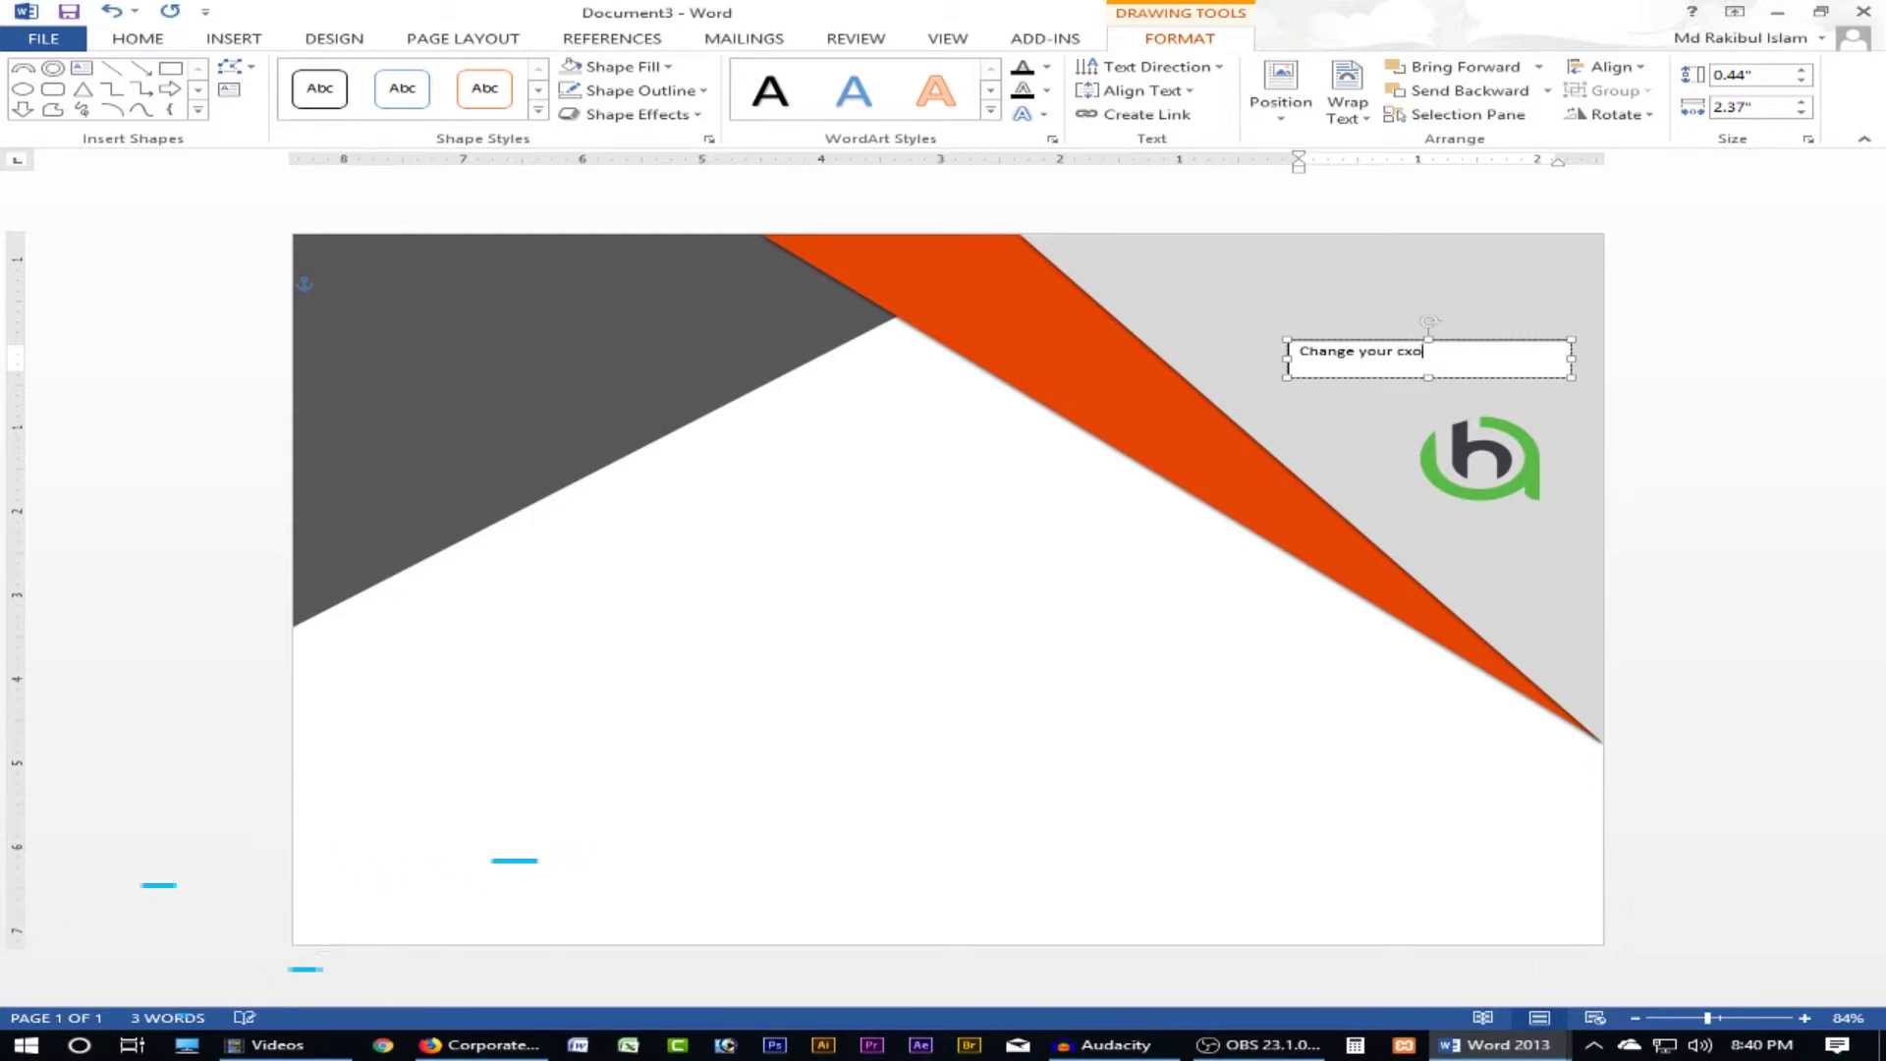
{"action": "key", "text": "BackSpace"}
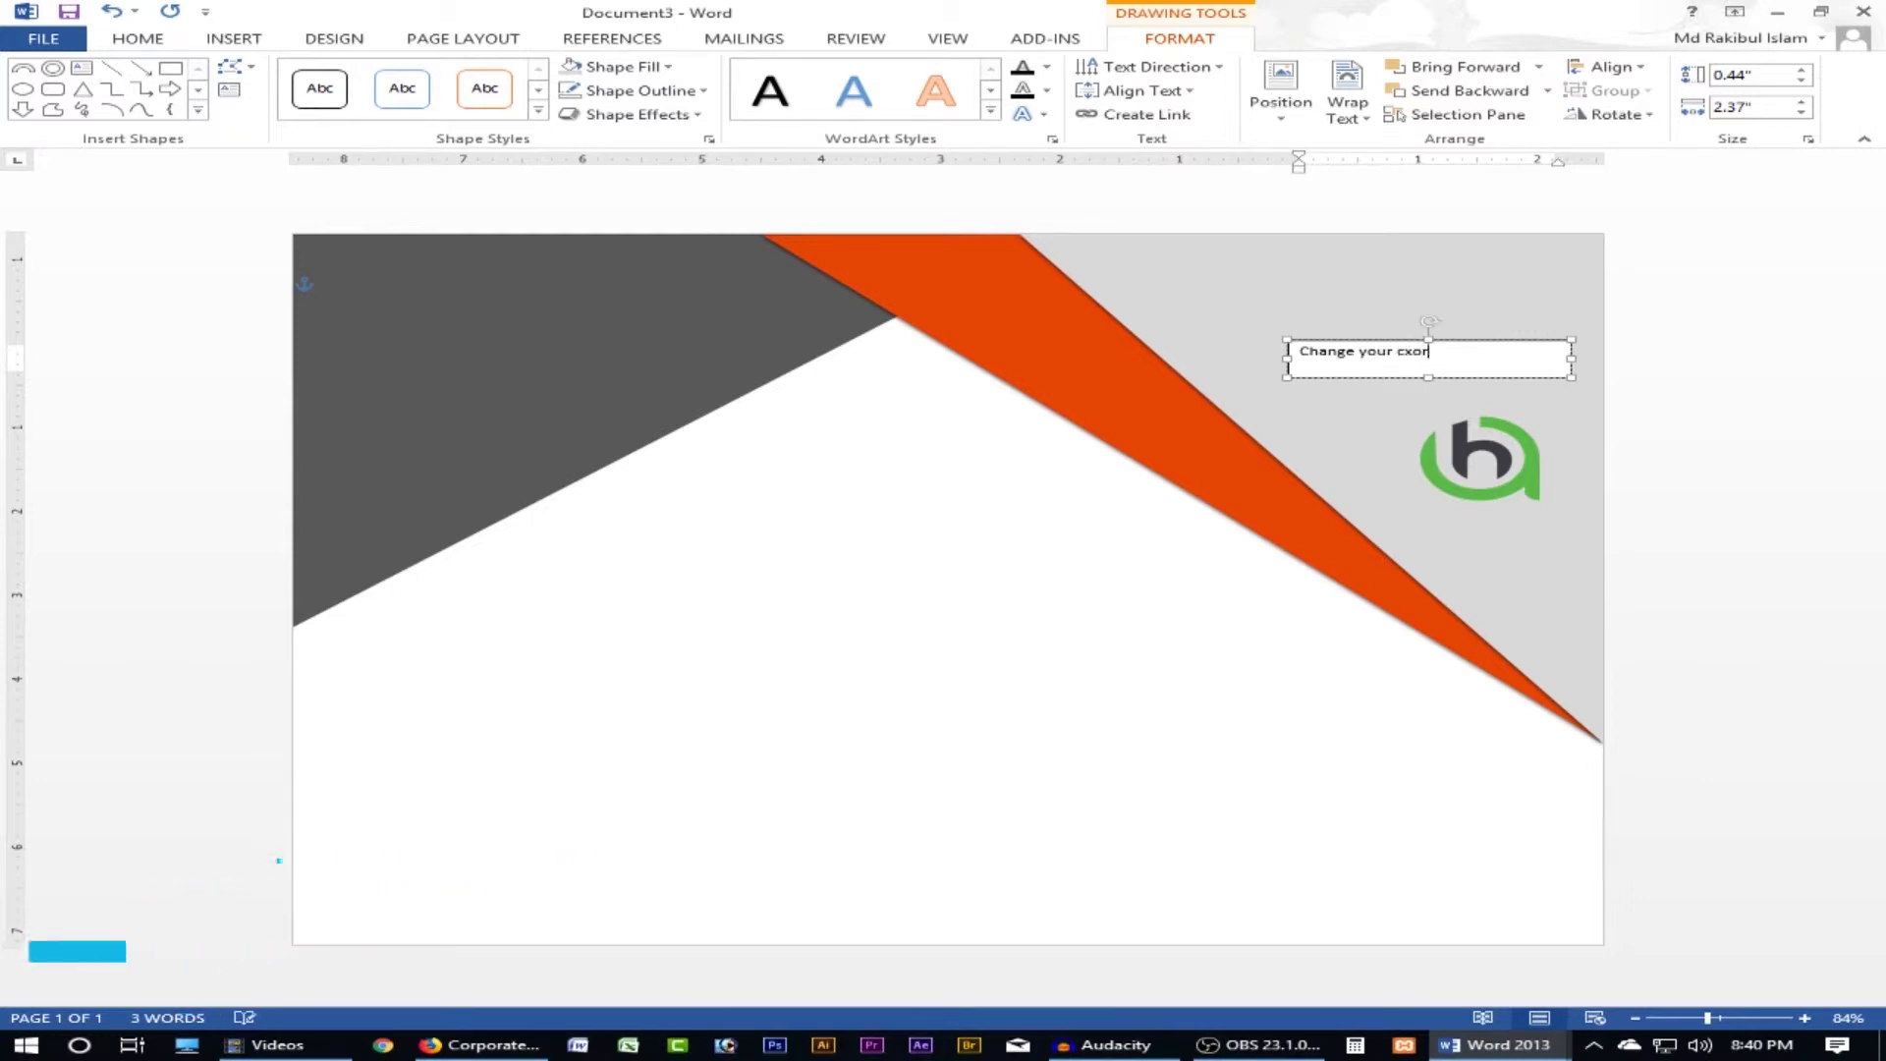
{"action": "type", "text": "corporate logo"}
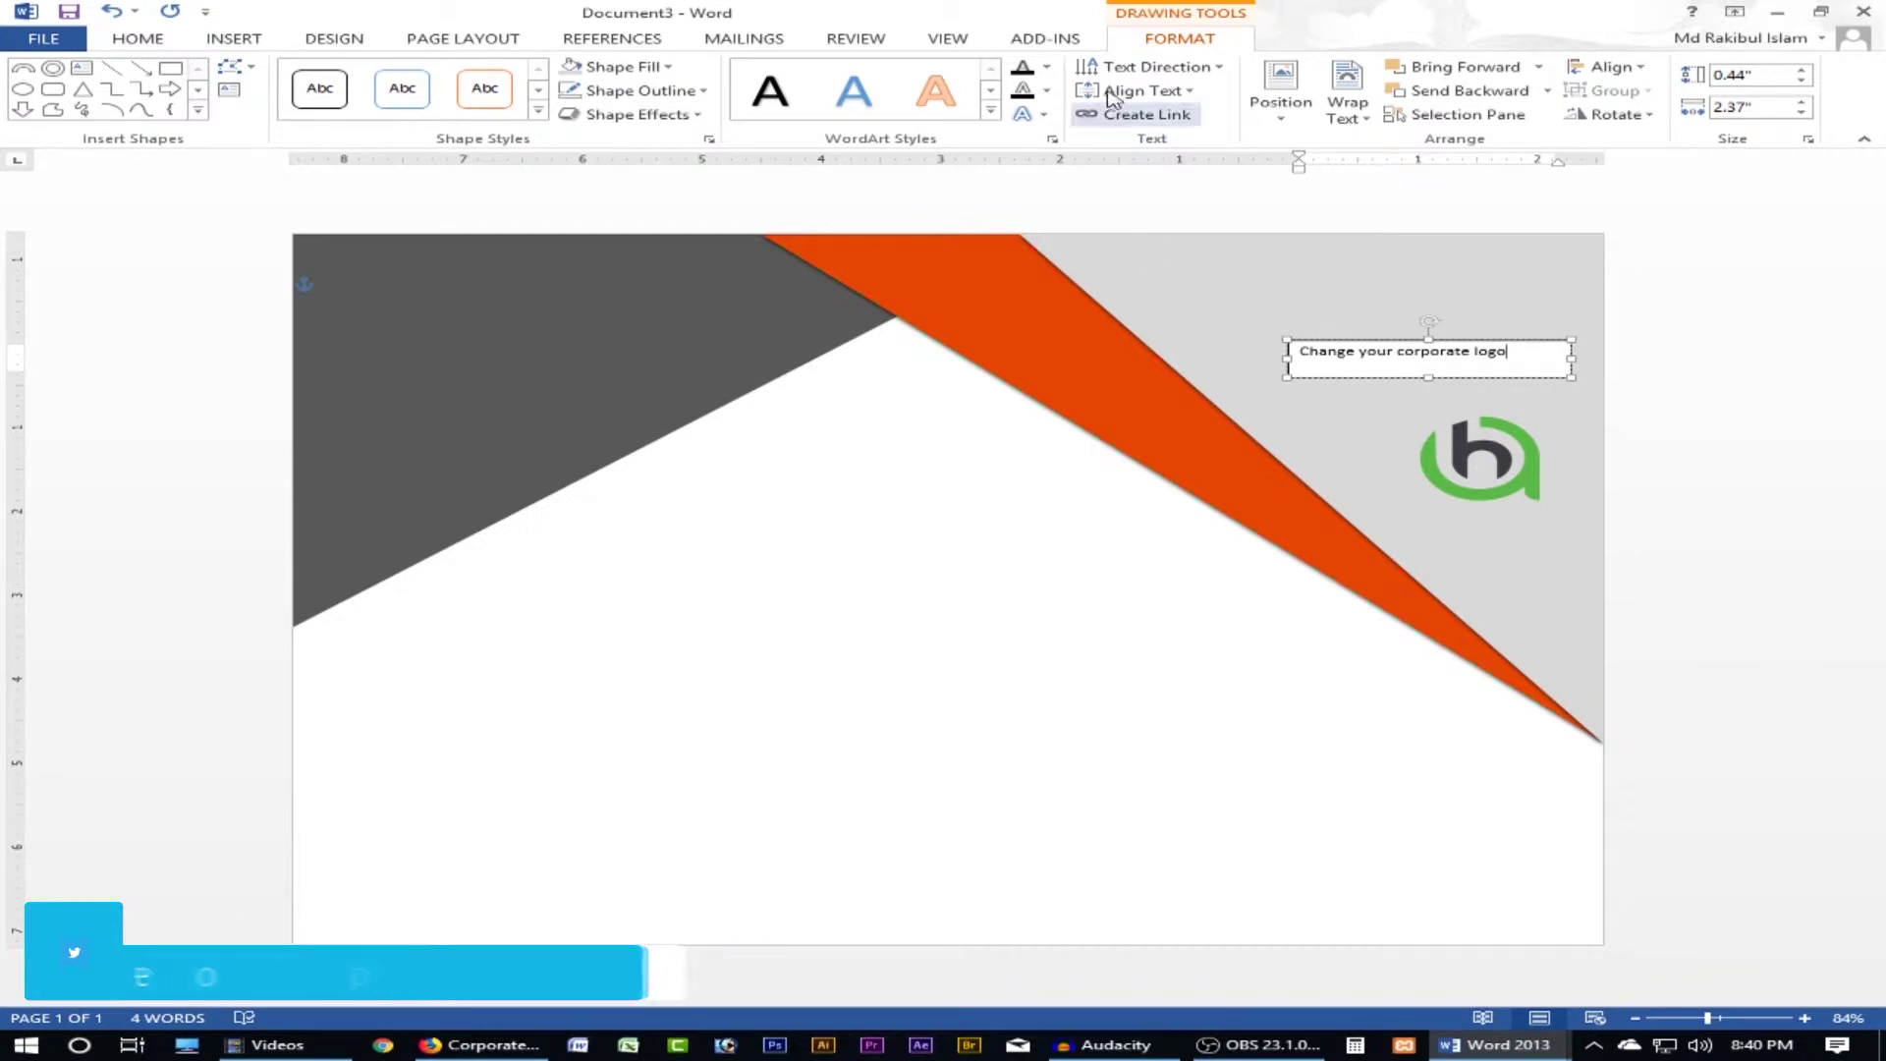
- Give the caption box no fill and no outline, and shift it slightly down-left
{"action": "left_click", "coordinate": [630, 69]}
{"action": "left_click", "coordinate": [631, 290]}
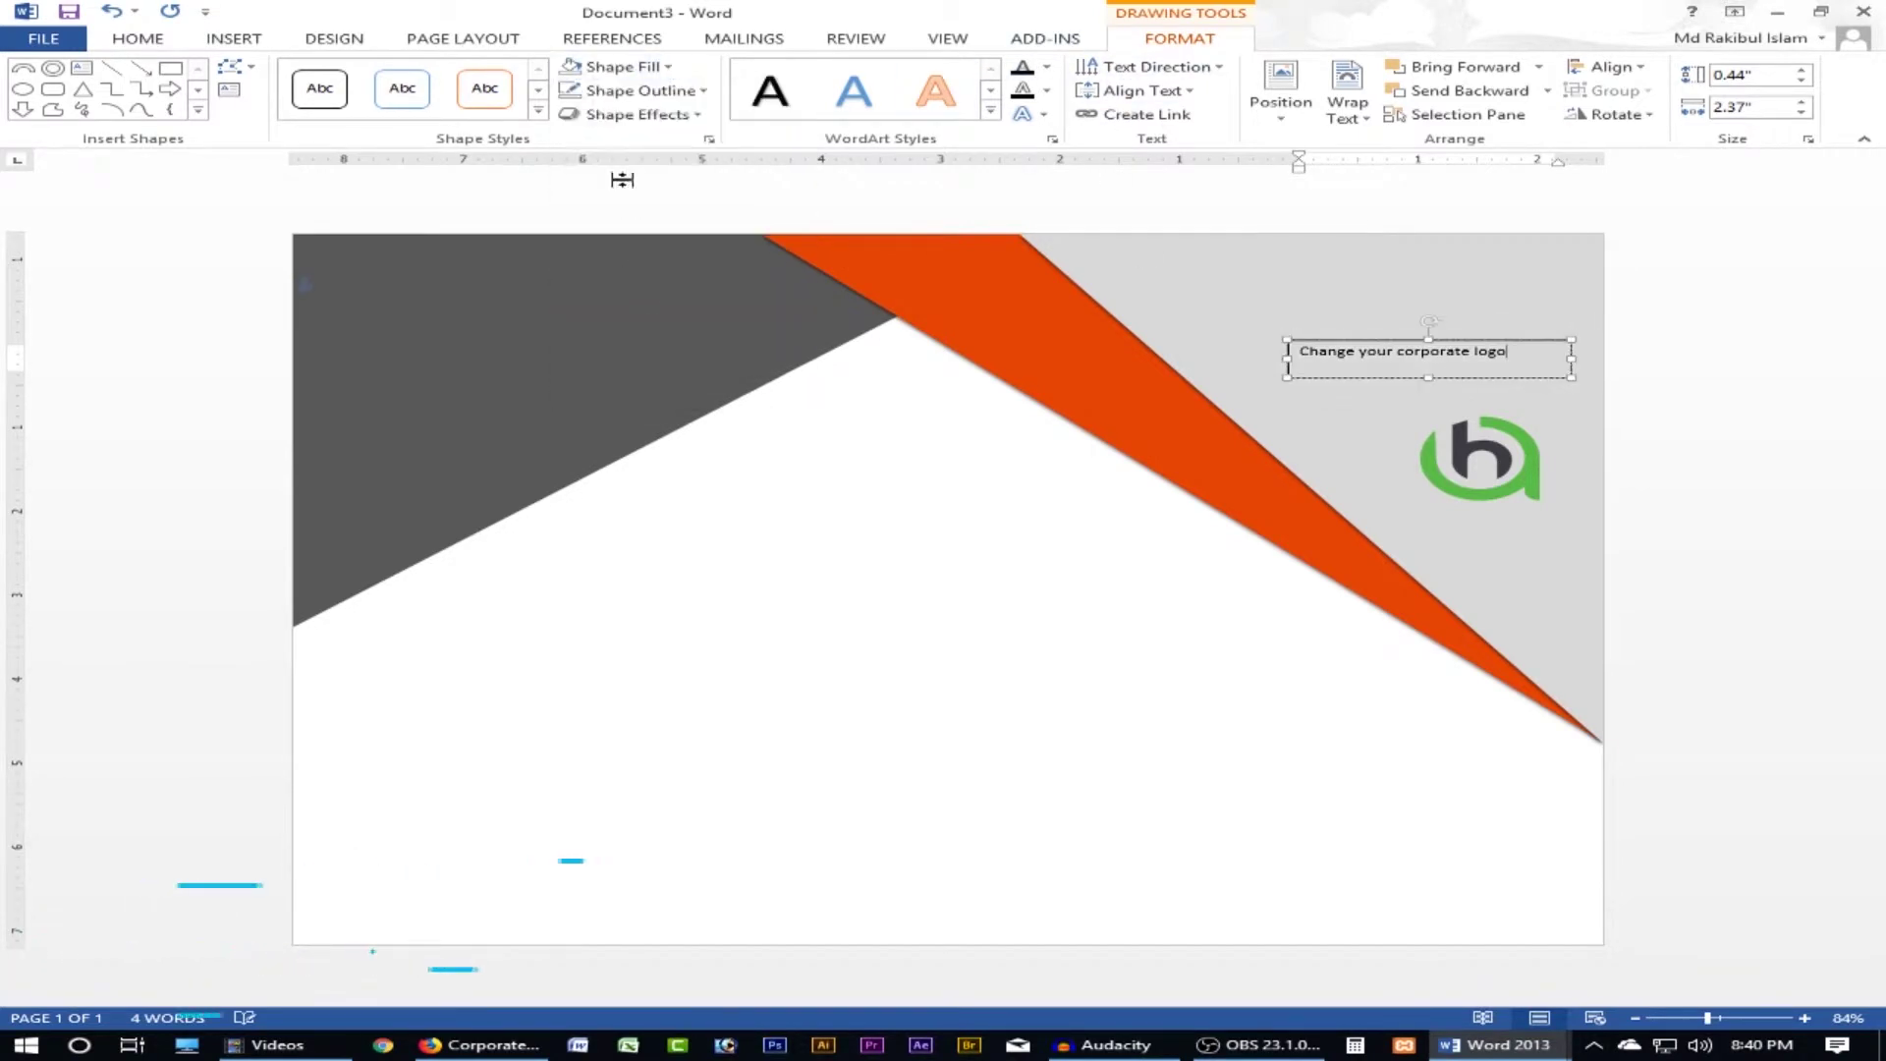
{"action": "left_click", "coordinate": [647, 90]}
{"action": "left_click", "coordinate": [645, 315]}
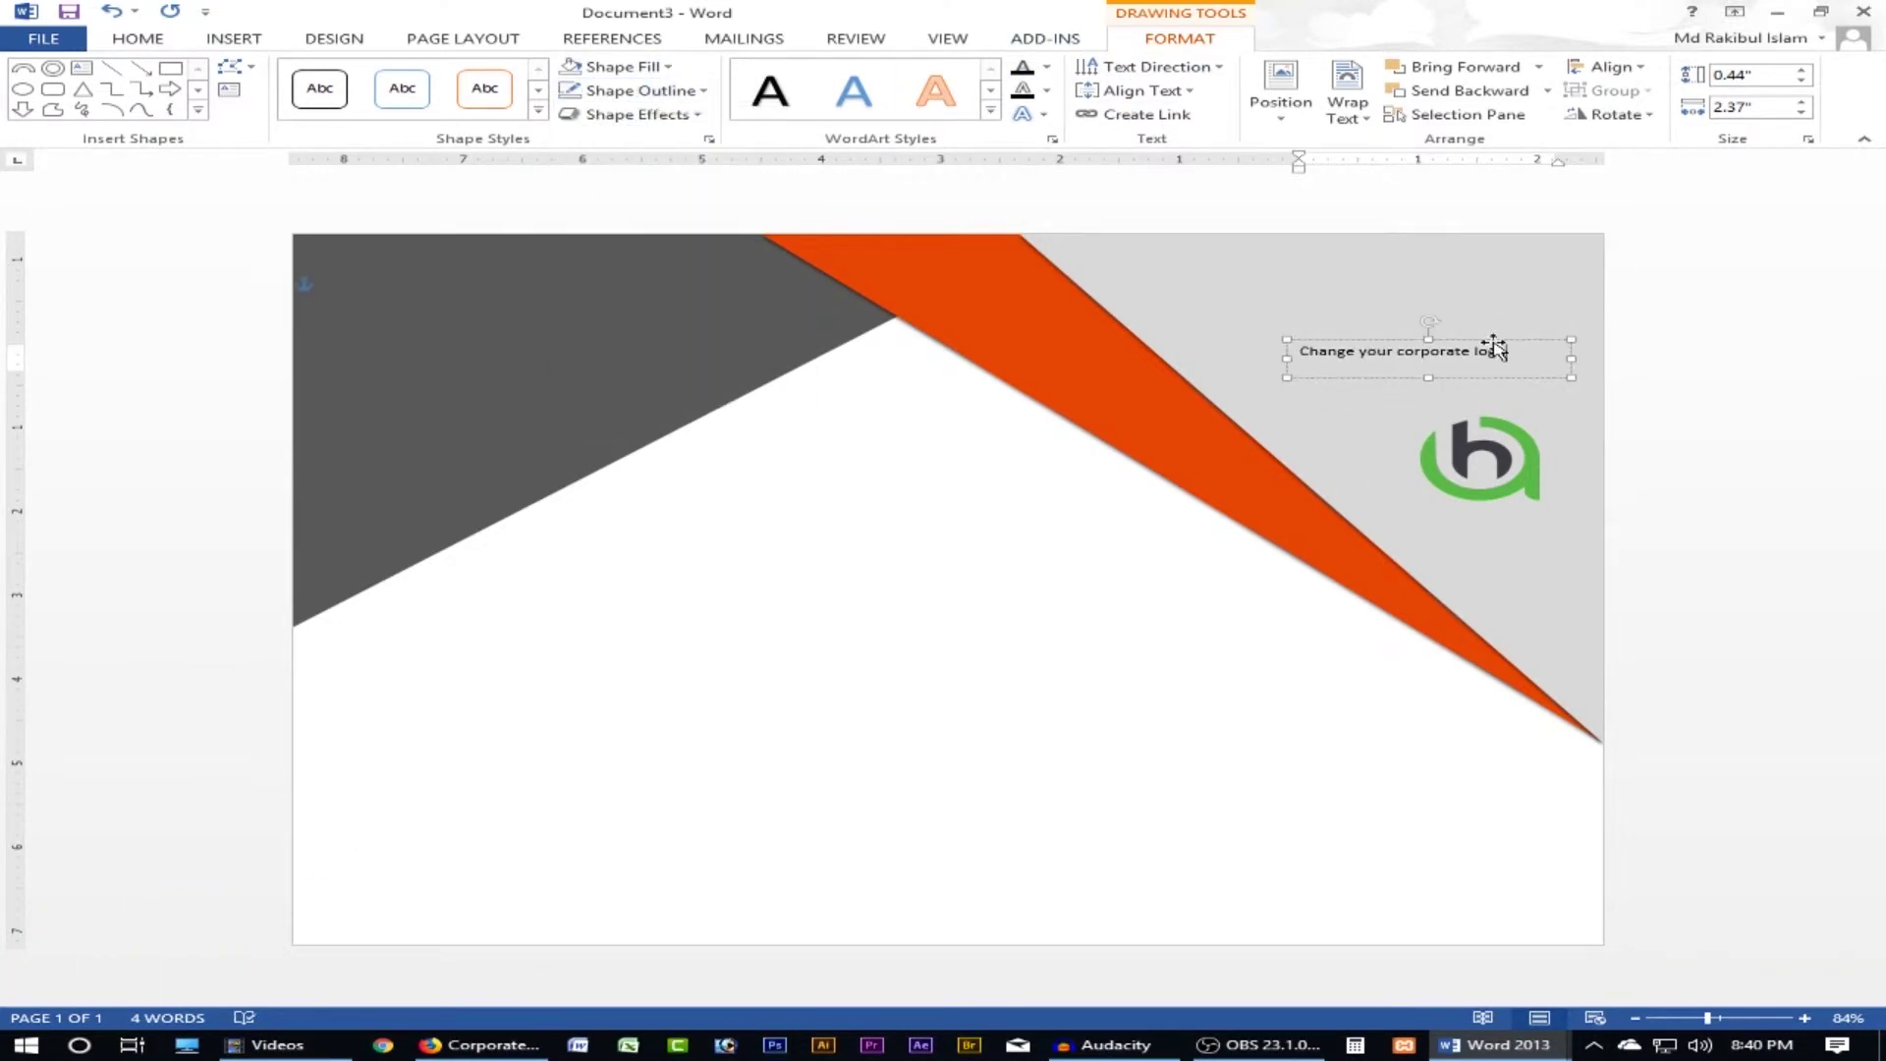
{"action": "left_click_drag", "start_coordinate": [1489, 349], "coordinate": [1476, 369]}
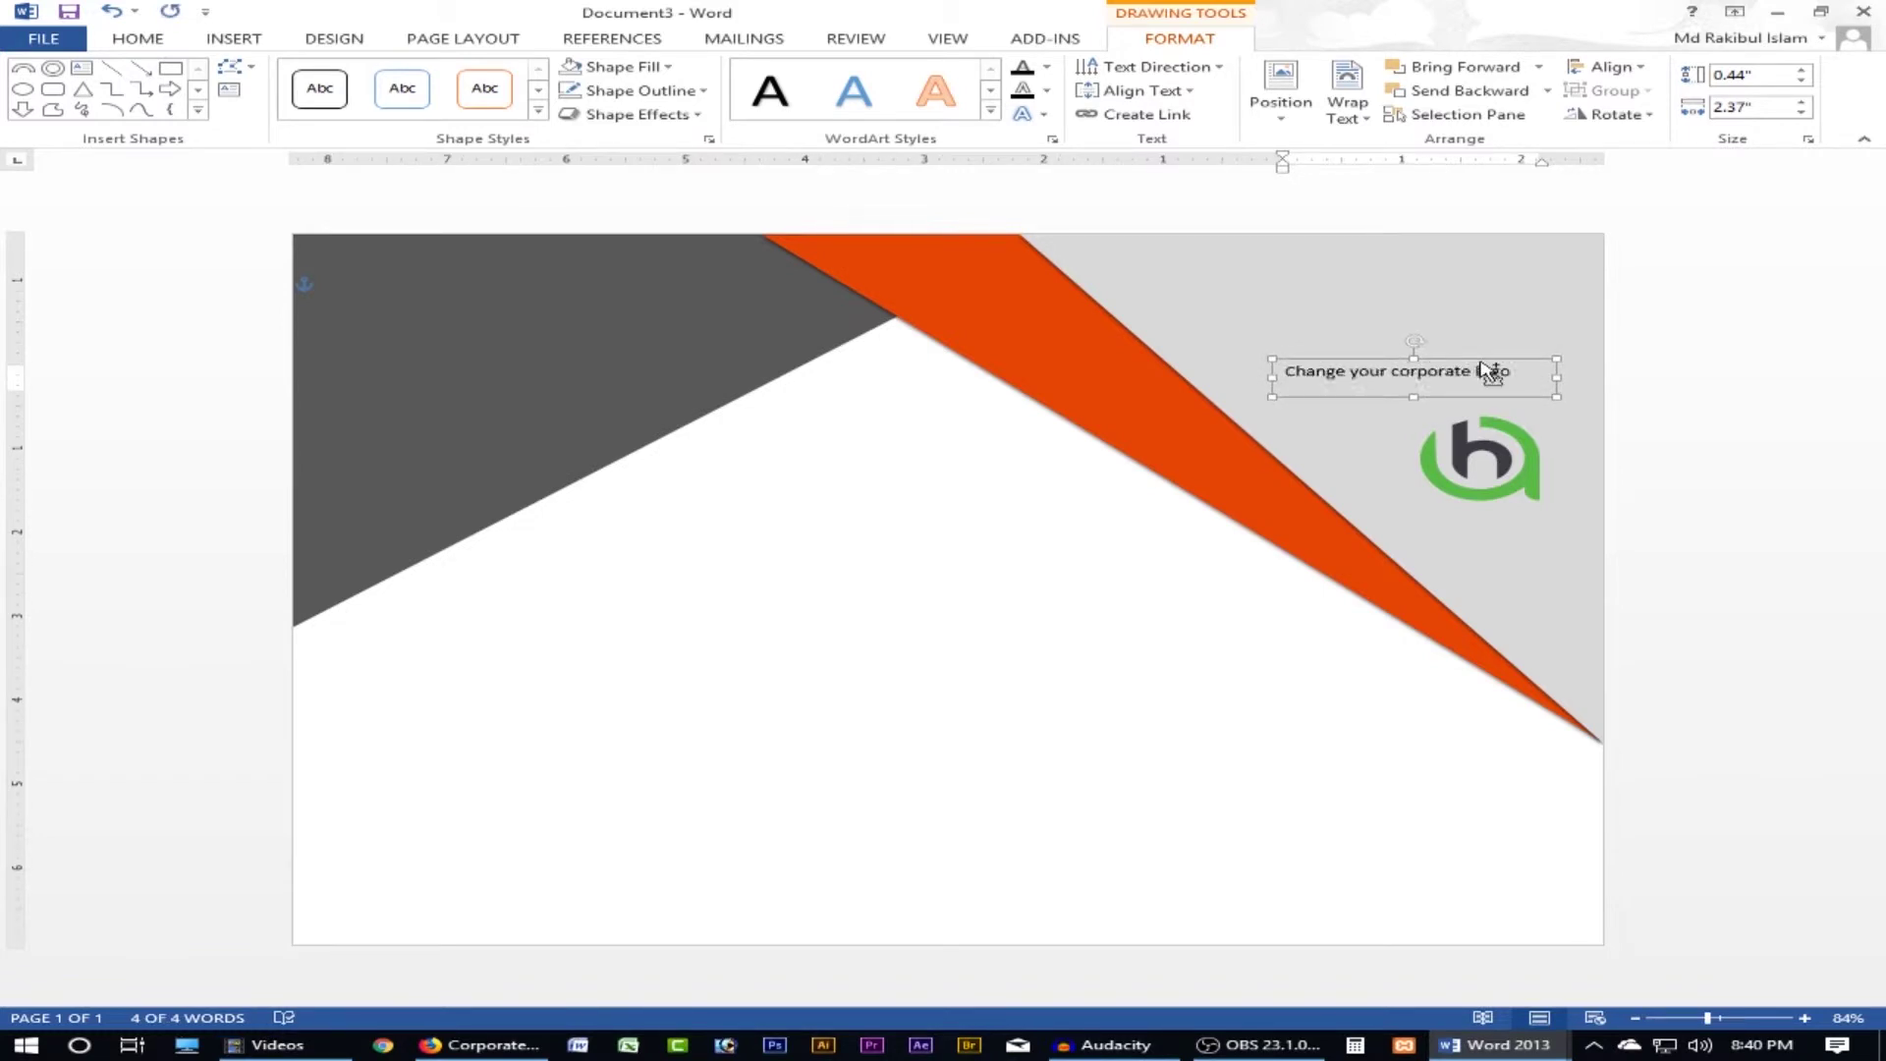
{"action": "left_click", "coordinate": [1015, 640]}
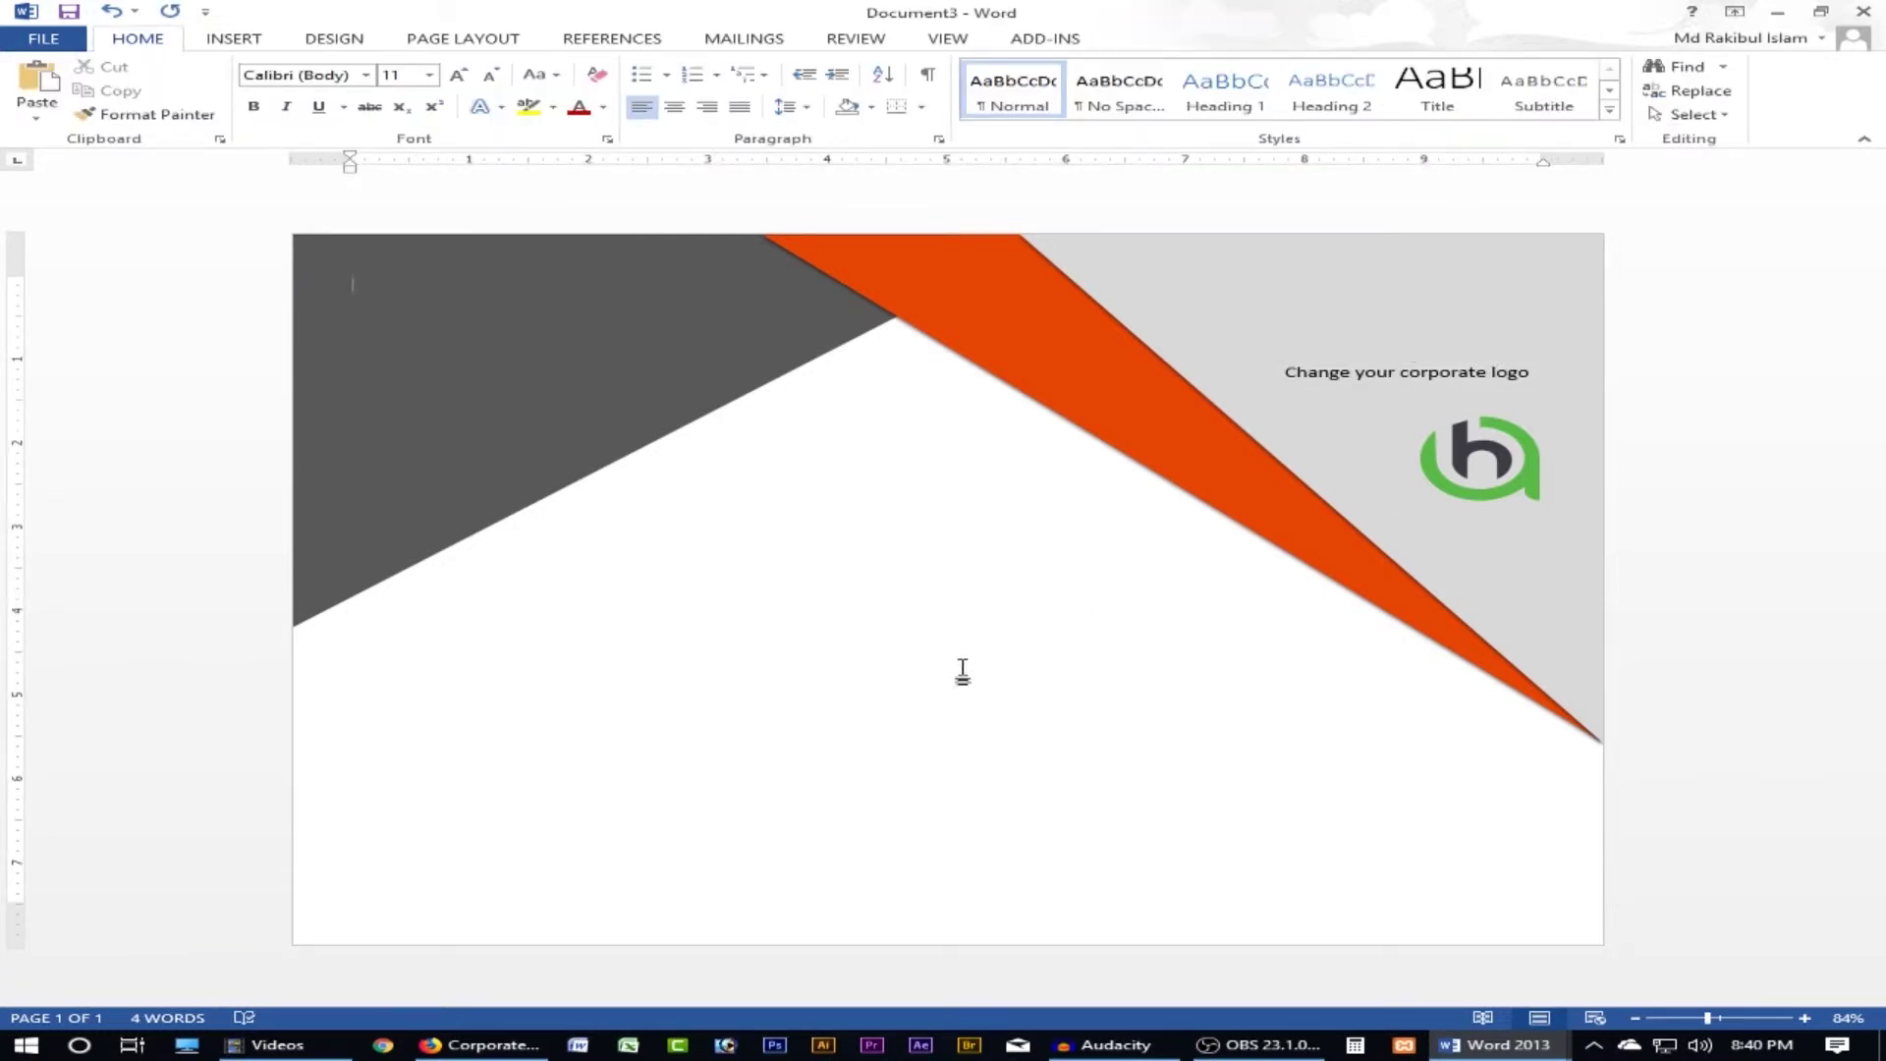
{"action": "left_click", "coordinate": [1385, 372]}
- Copy the caption box onto the dark triangle, enlarge it, and retype it 'Certificate OF Achivement'
{"action": "left_click_drag", "start_coordinate": [1091, 399], "coordinate": [494, 386], "text": "ctrl"}
{"action": "left_click_drag", "start_coordinate": [637, 377], "coordinate": [771, 327]}
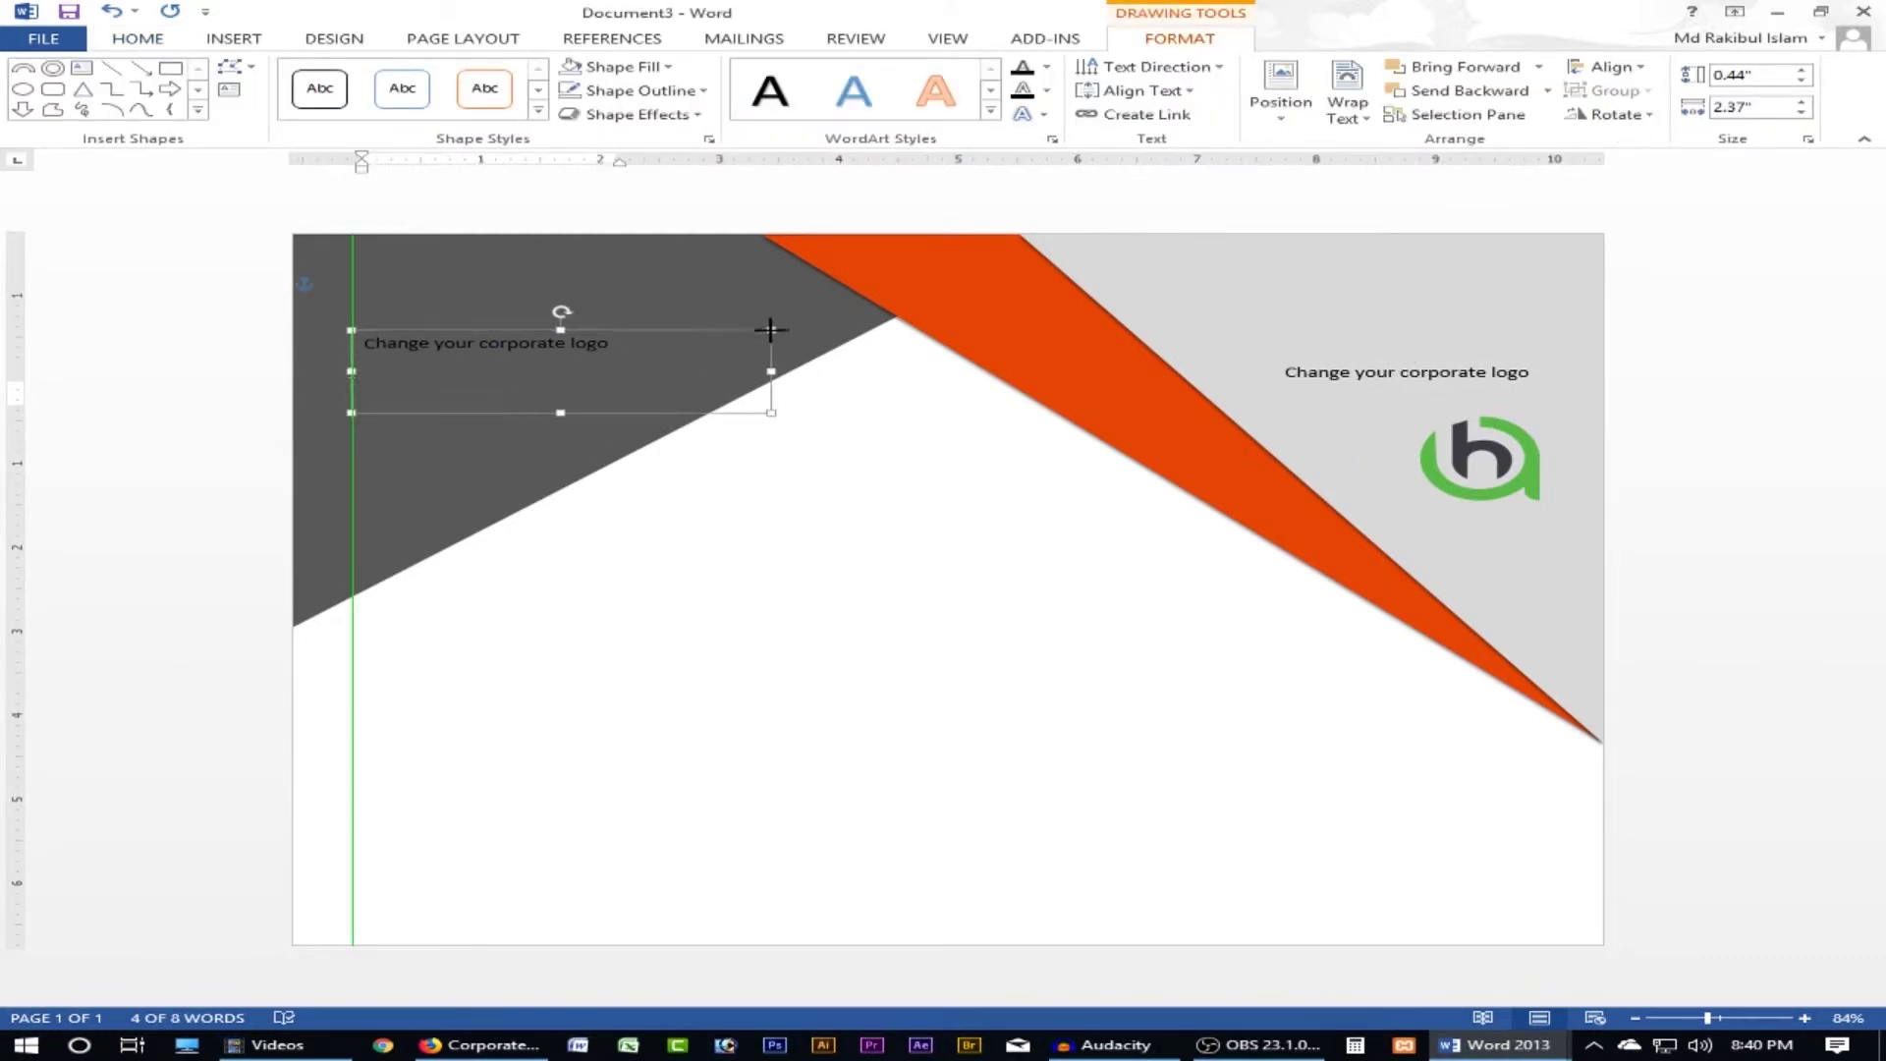
{"action": "left_click", "coordinate": [485, 1045]}
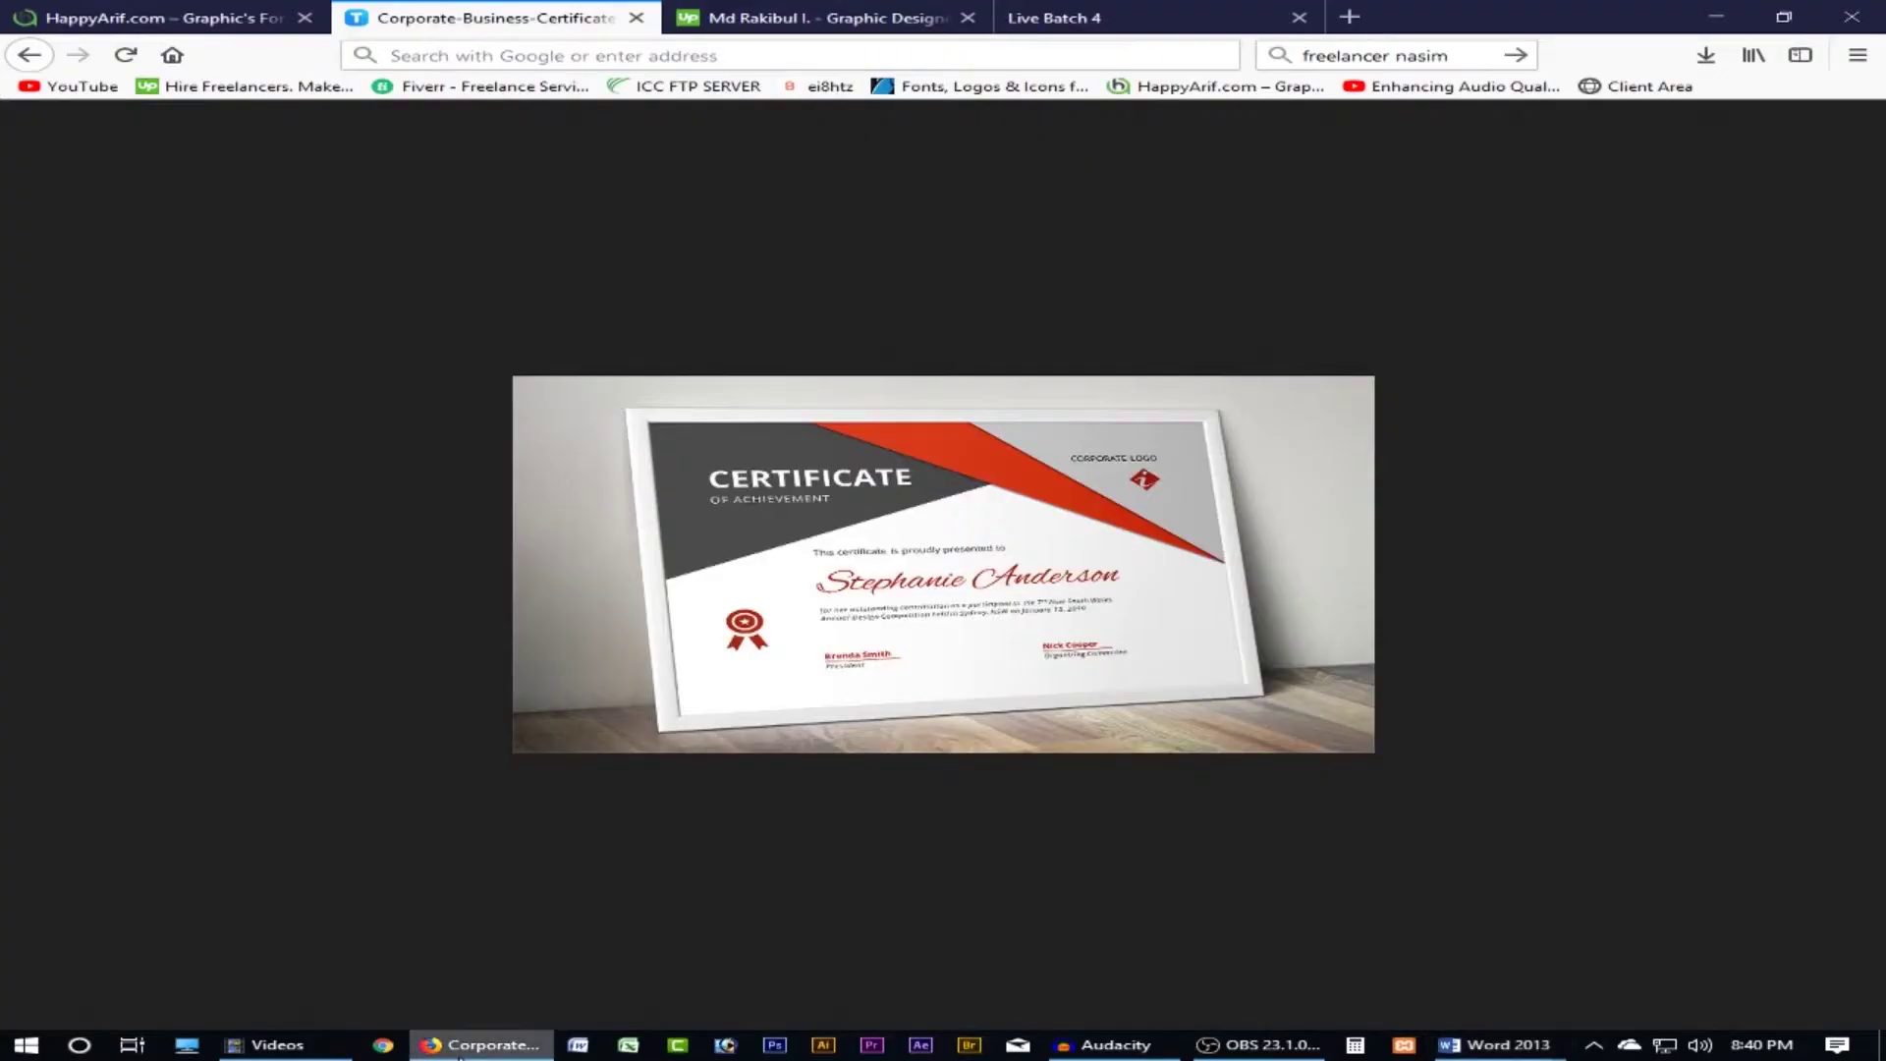
{"action": "left_click", "coordinate": [485, 1045]}
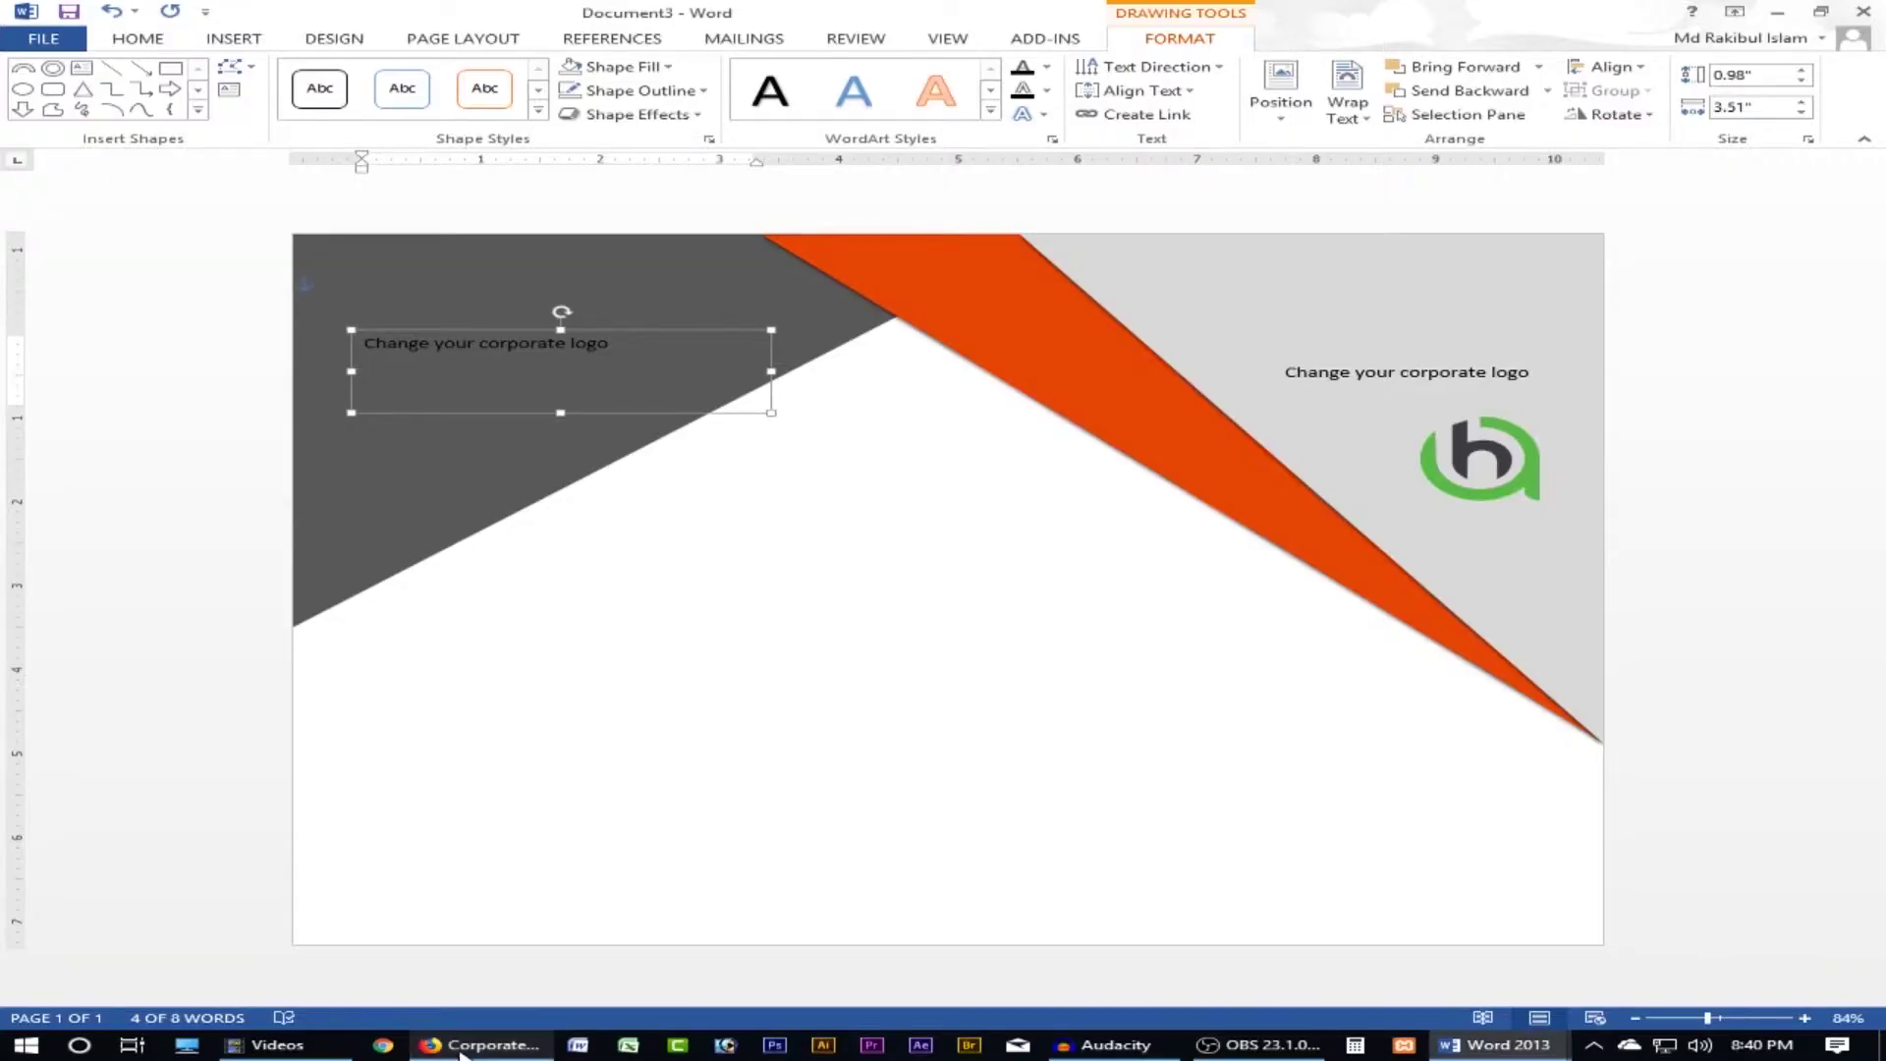
{"action": "triple_click", "coordinate": [440, 347]}
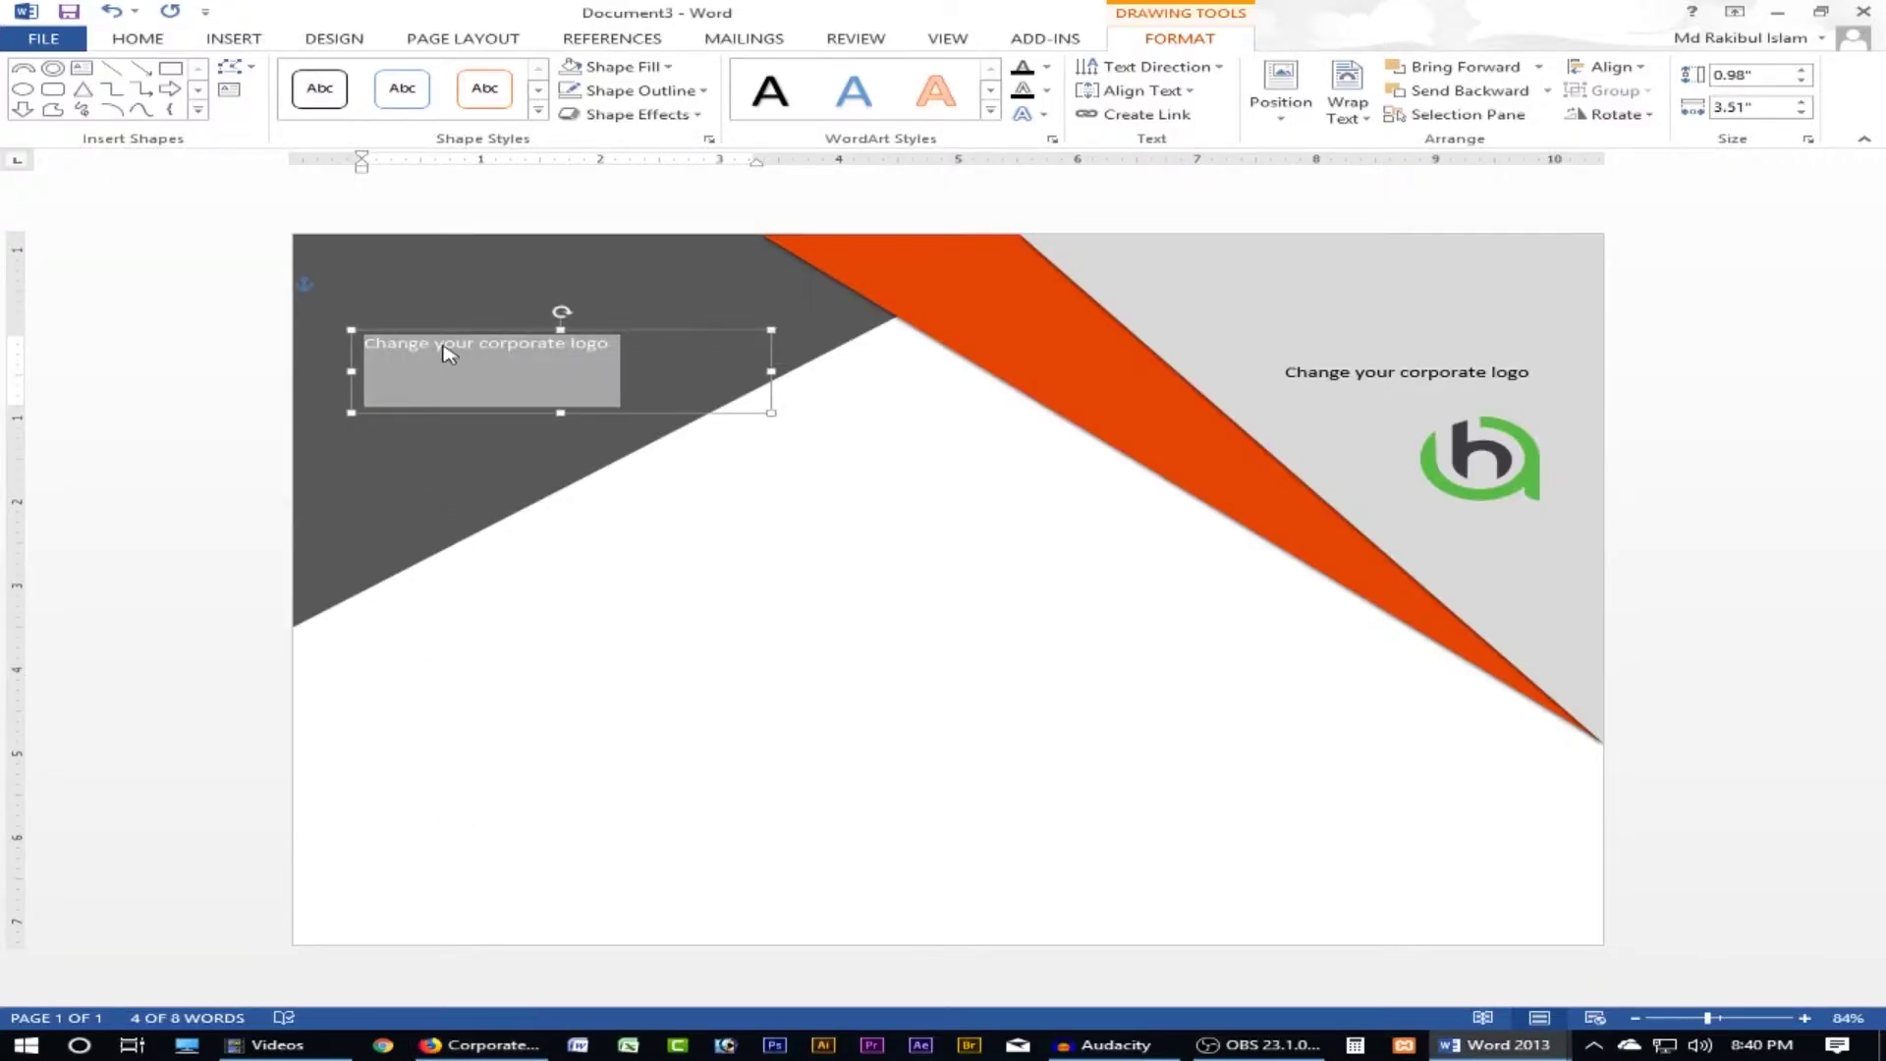
{"action": "type", "text": "xc"}
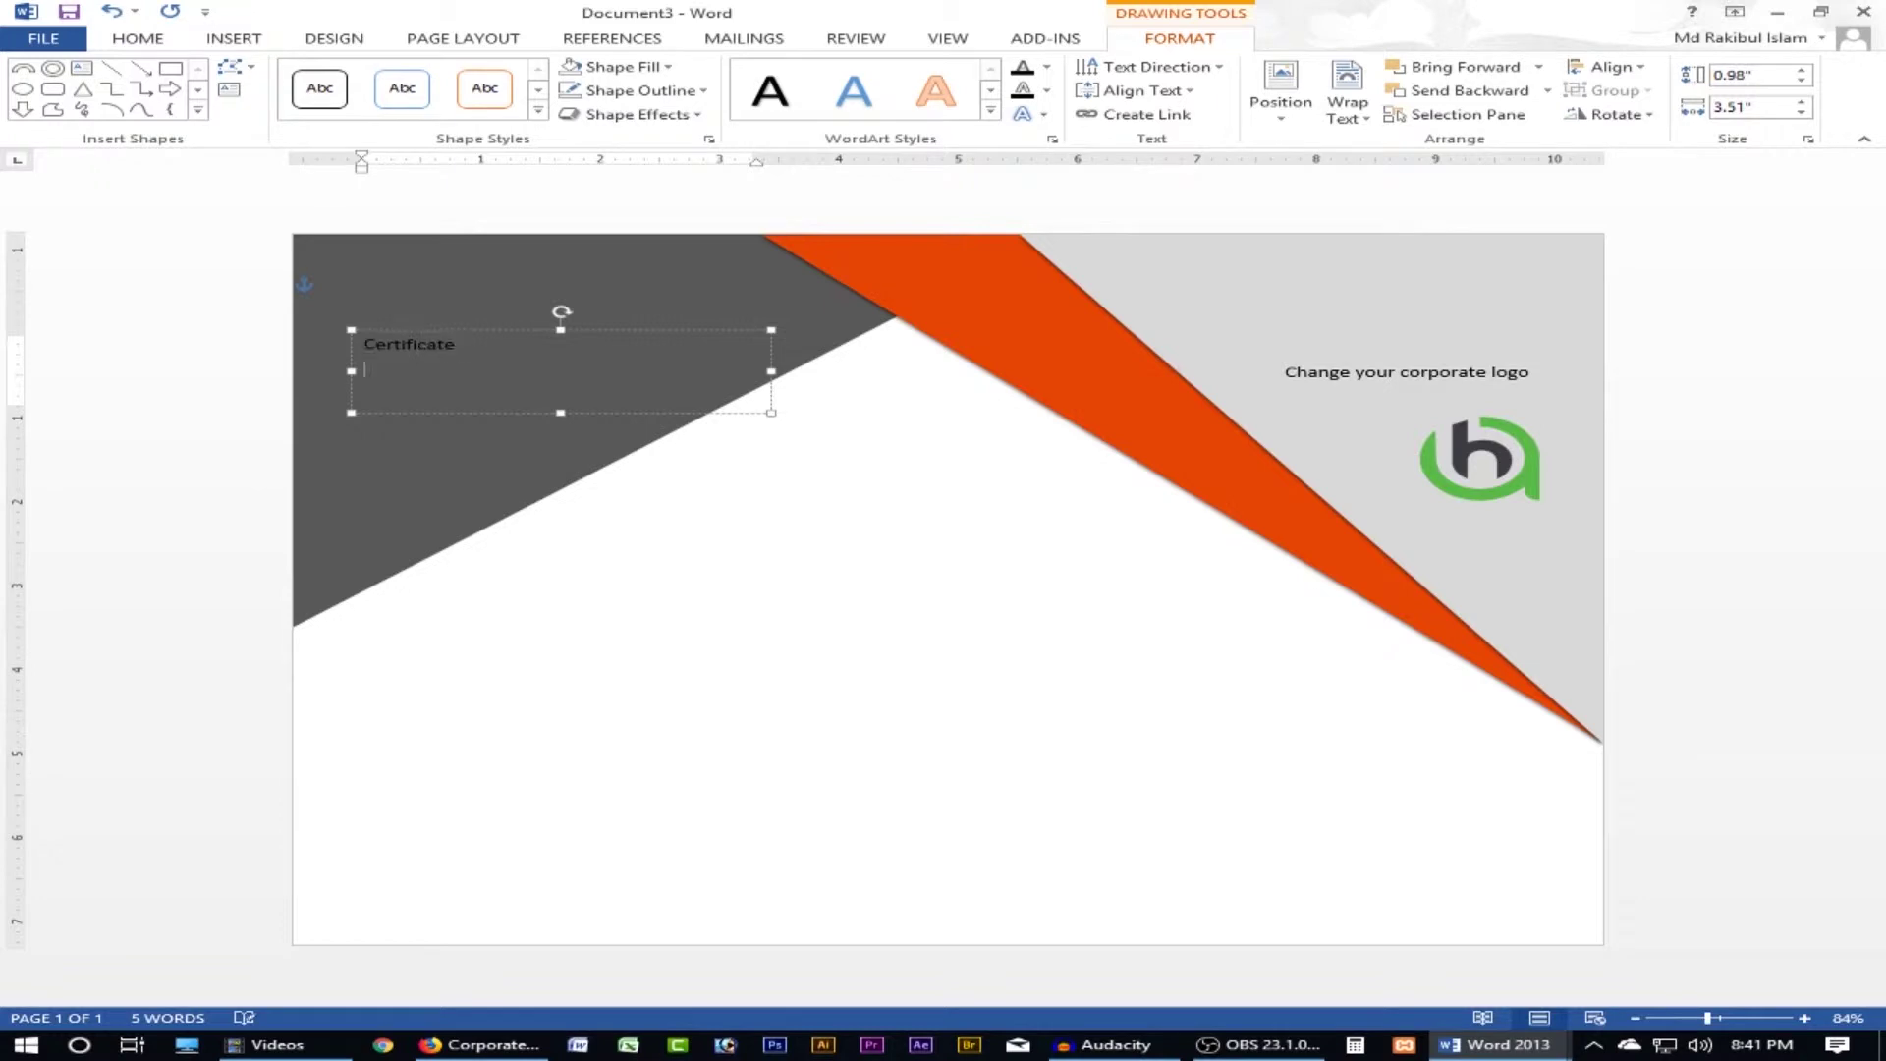
{"action": "left_click", "coordinate": [475, 1046]}
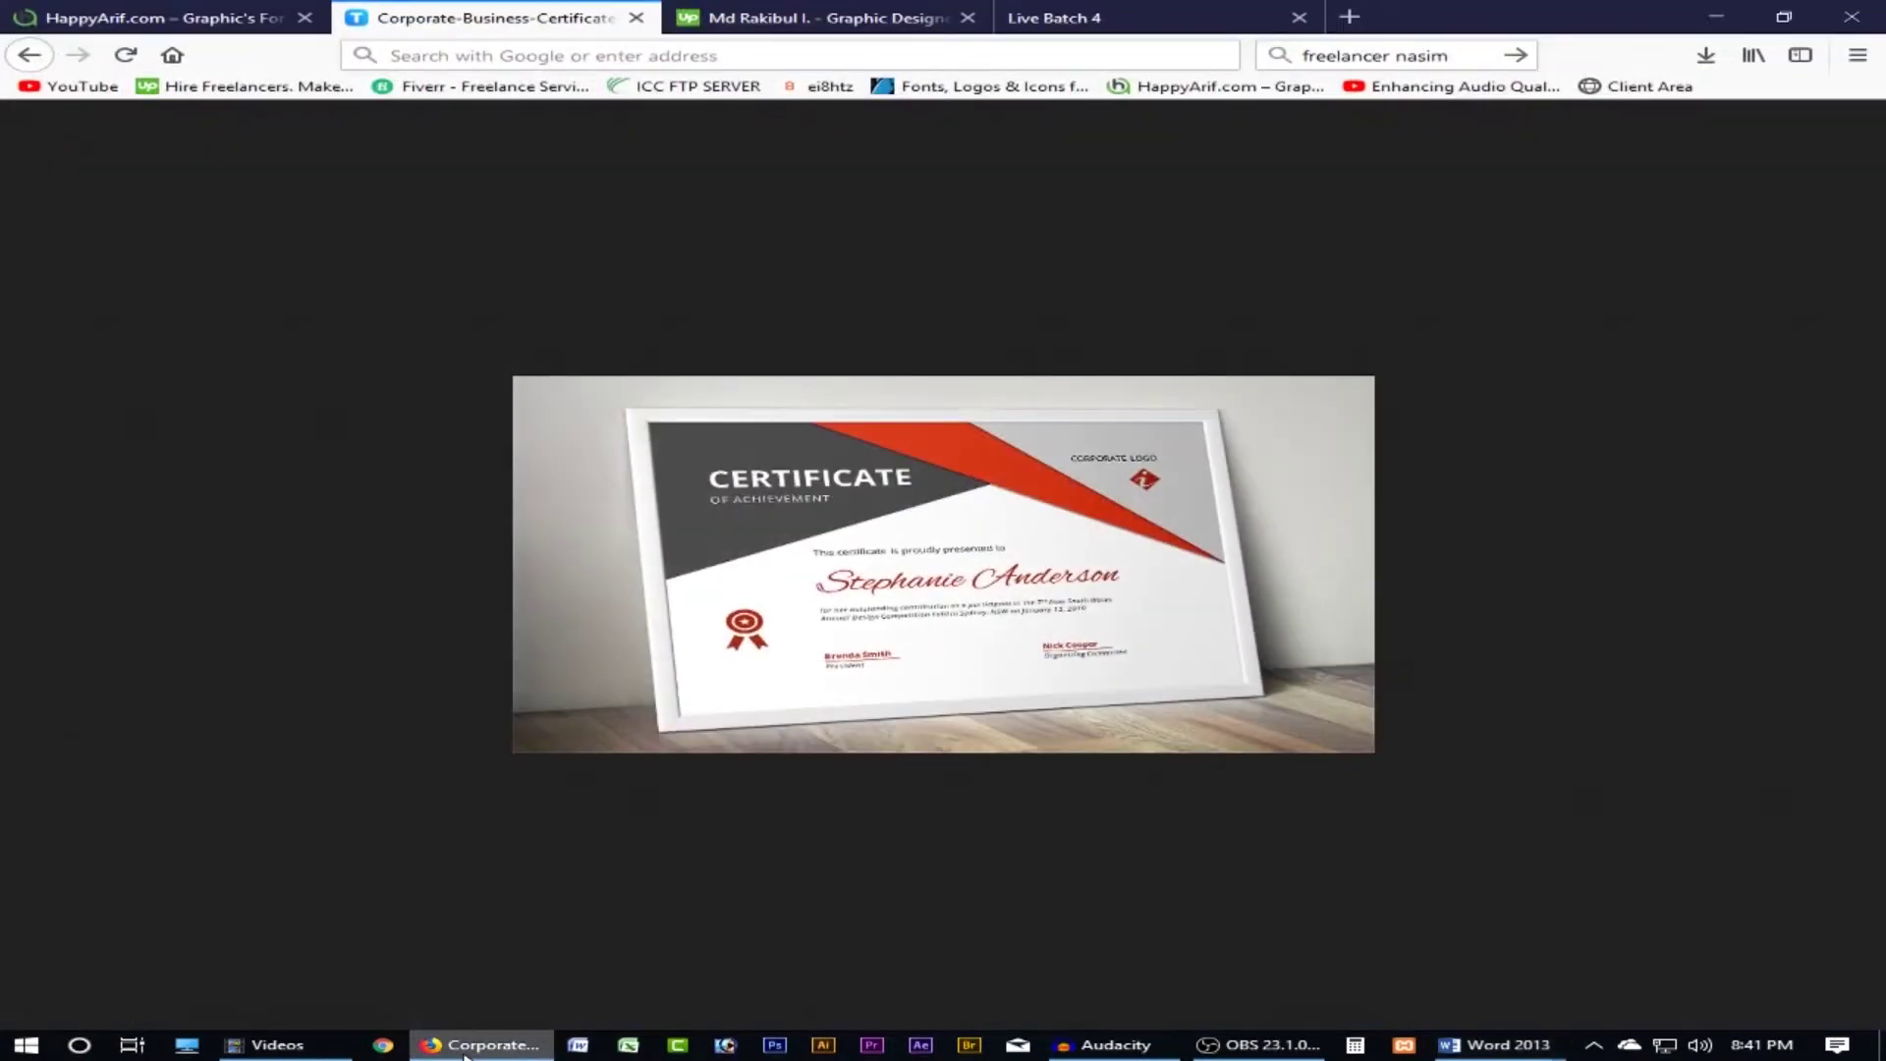
{"action": "left_click", "coordinate": [465, 1052]}
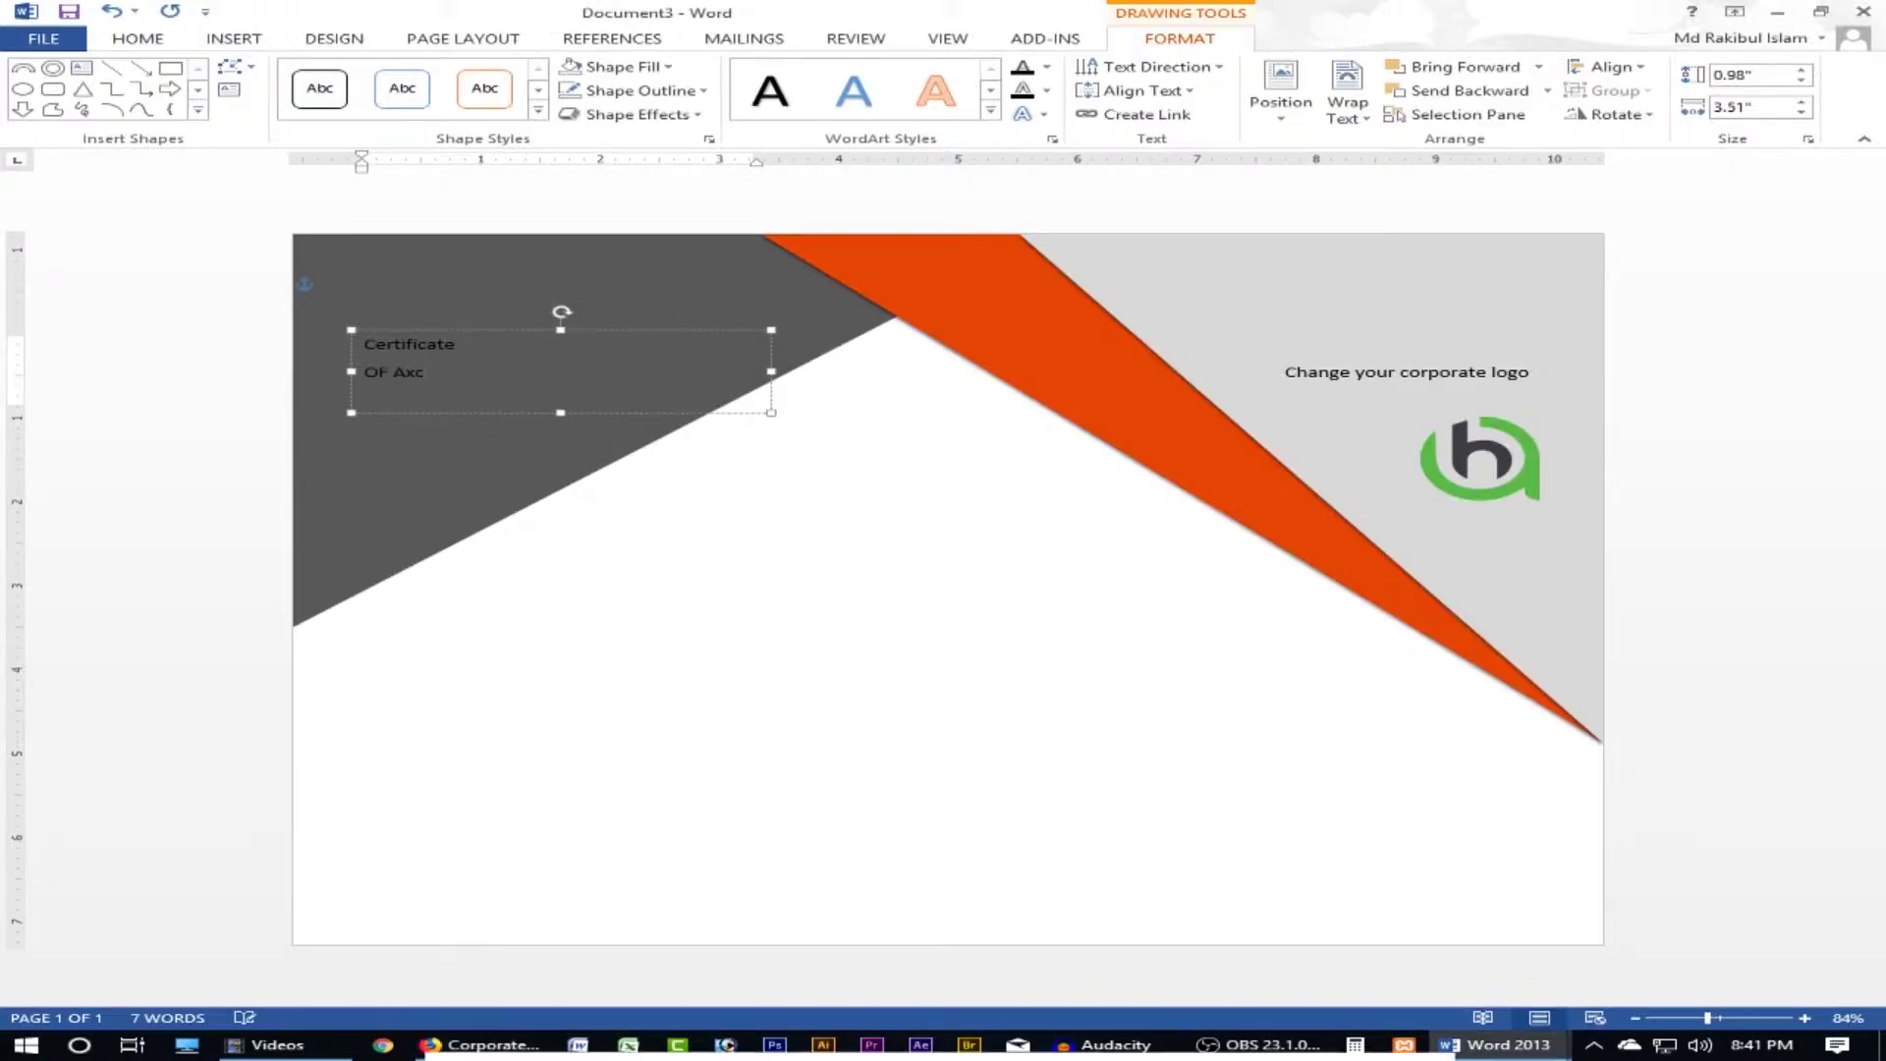
{"action": "key", "text": "BackSpace"}
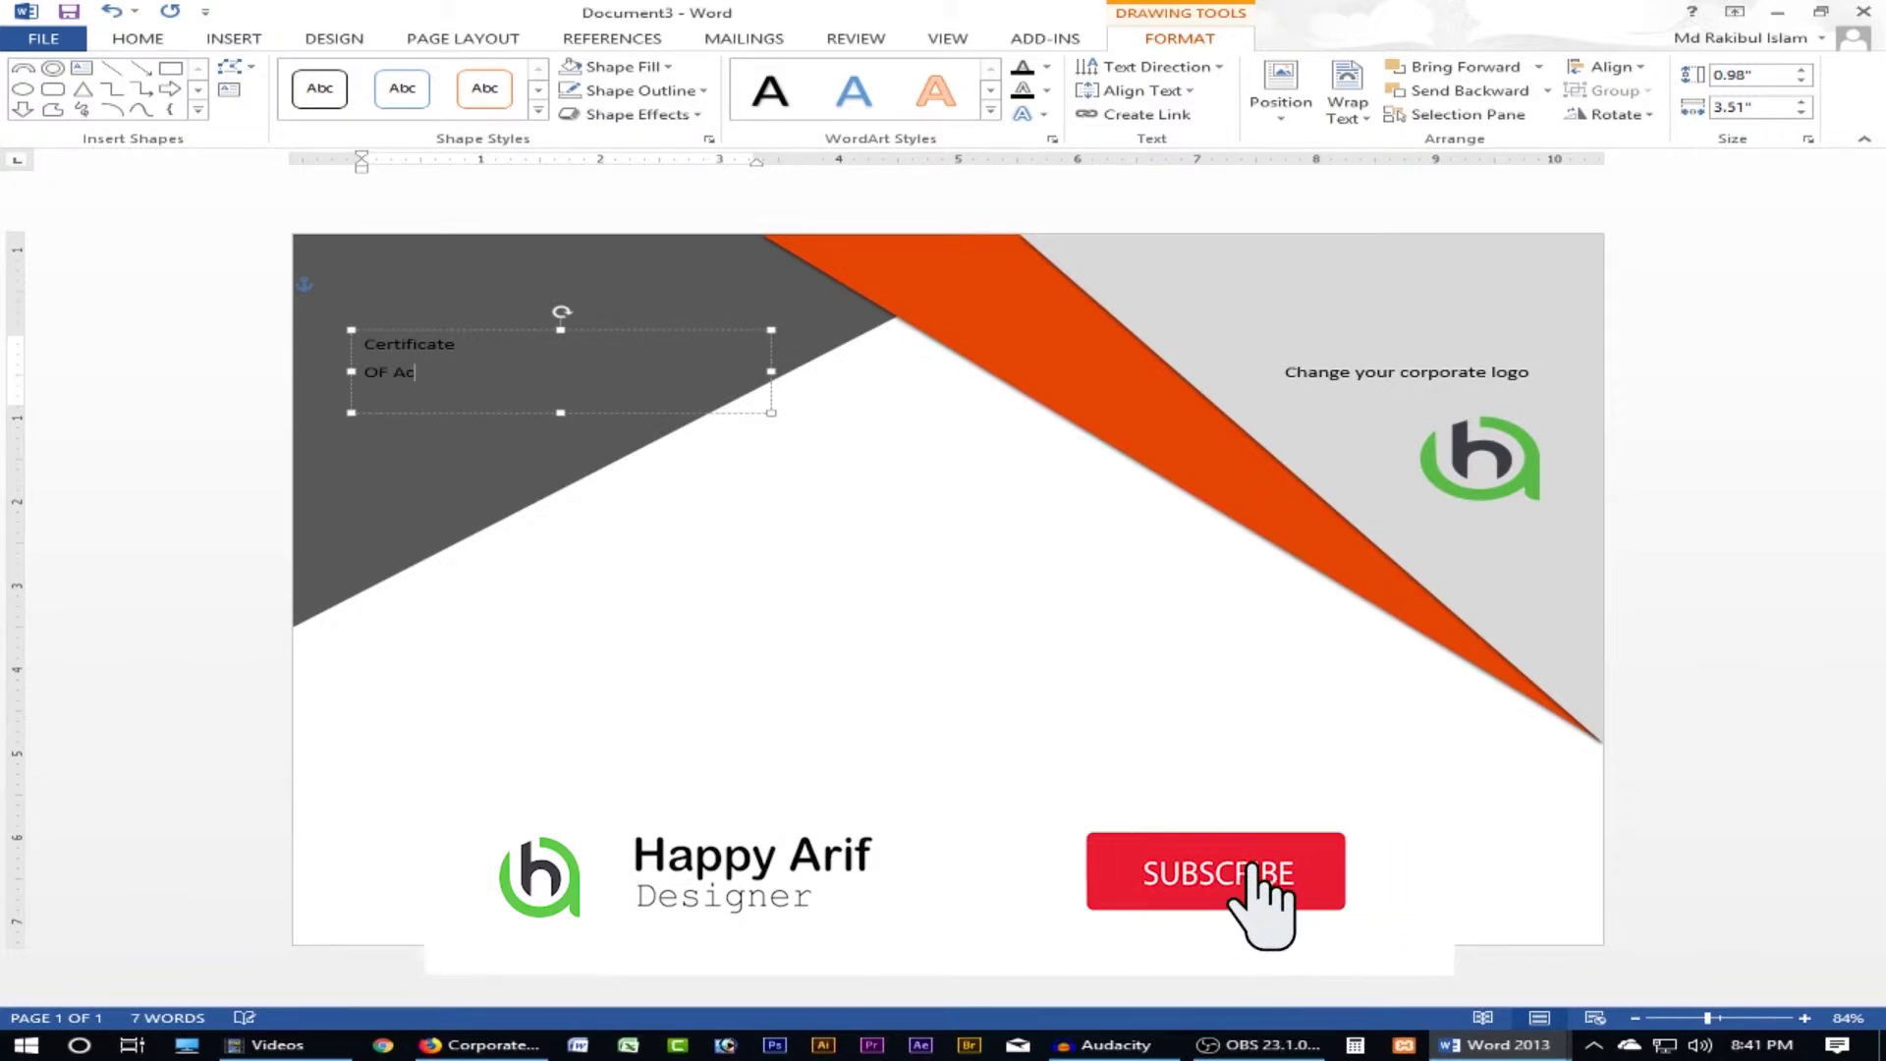
{"action": "type", "text": "hive"}
{"action": "type", "text": "ment"}
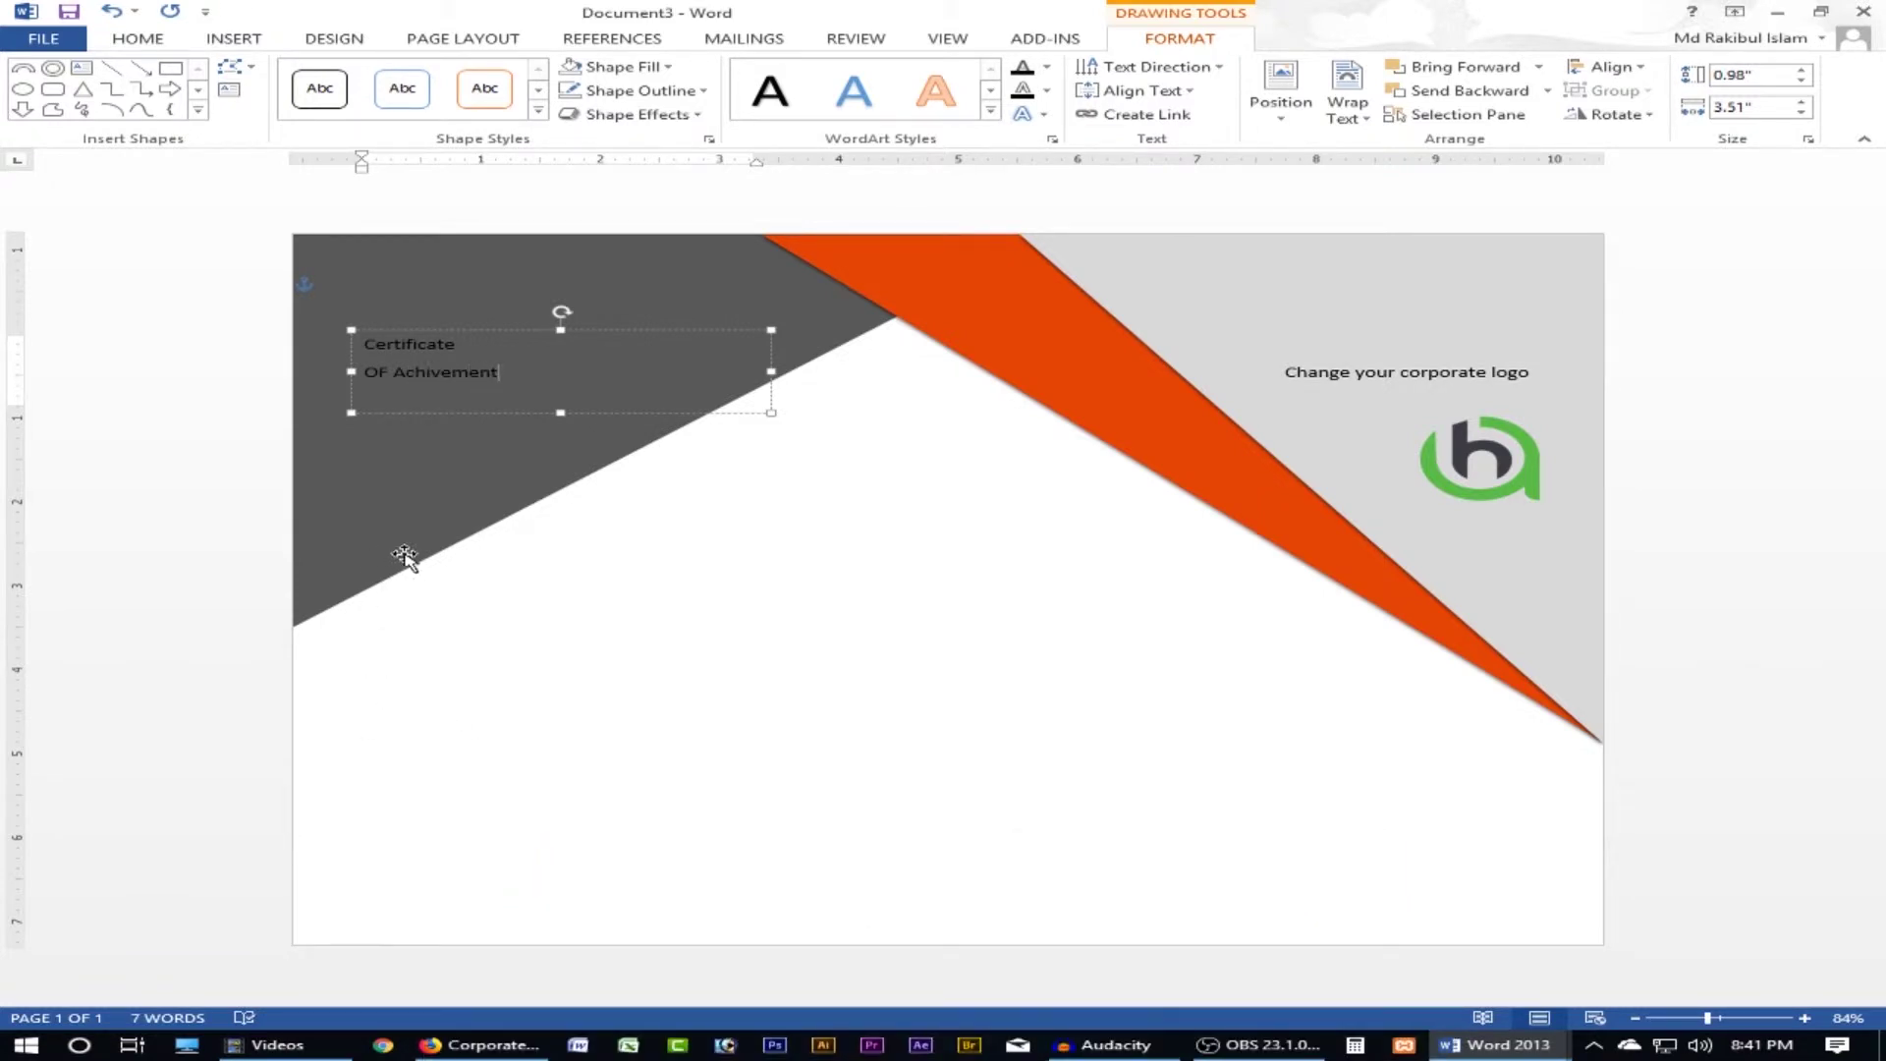
- Convert the title to UPPERCASE and correct ACHIVEMENT to ACHIEVEMENT
{"action": "key", "text": "ctrl+a"}
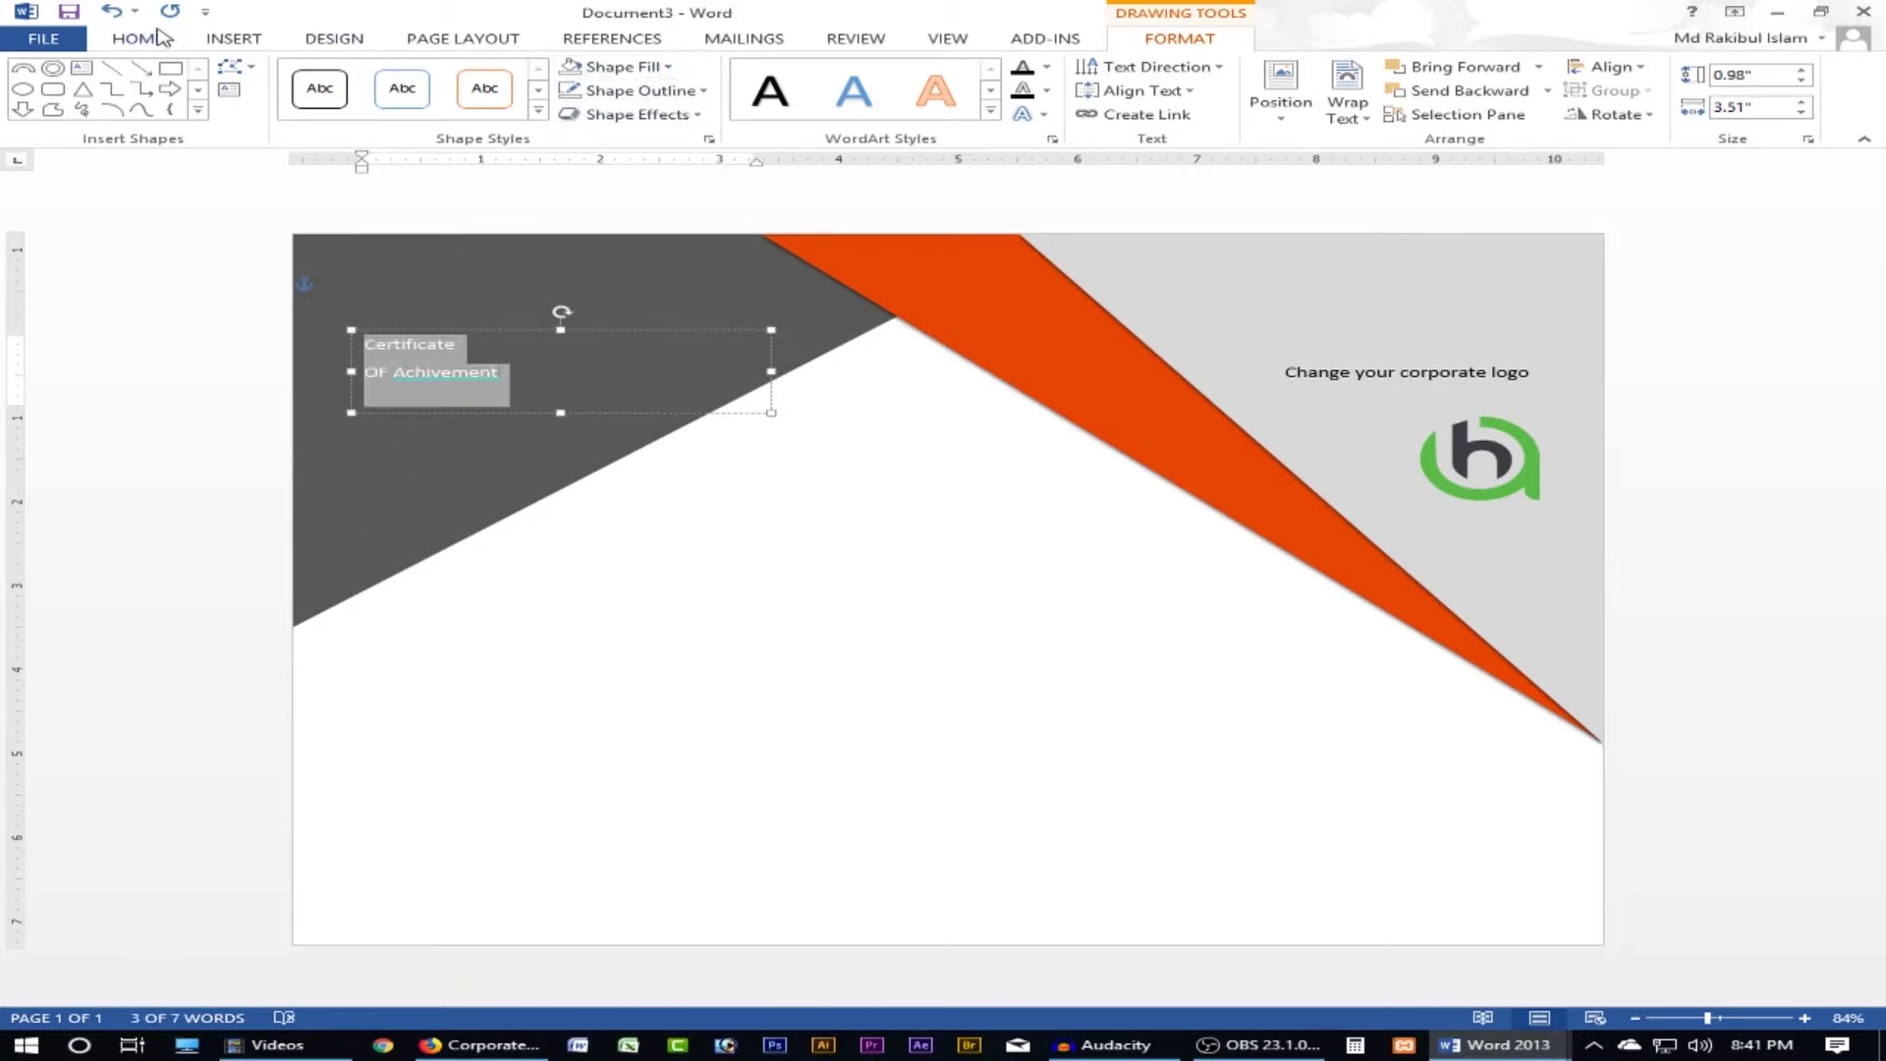
{"action": "left_click", "coordinate": [137, 39]}
{"action": "left_click", "coordinate": [559, 77]}
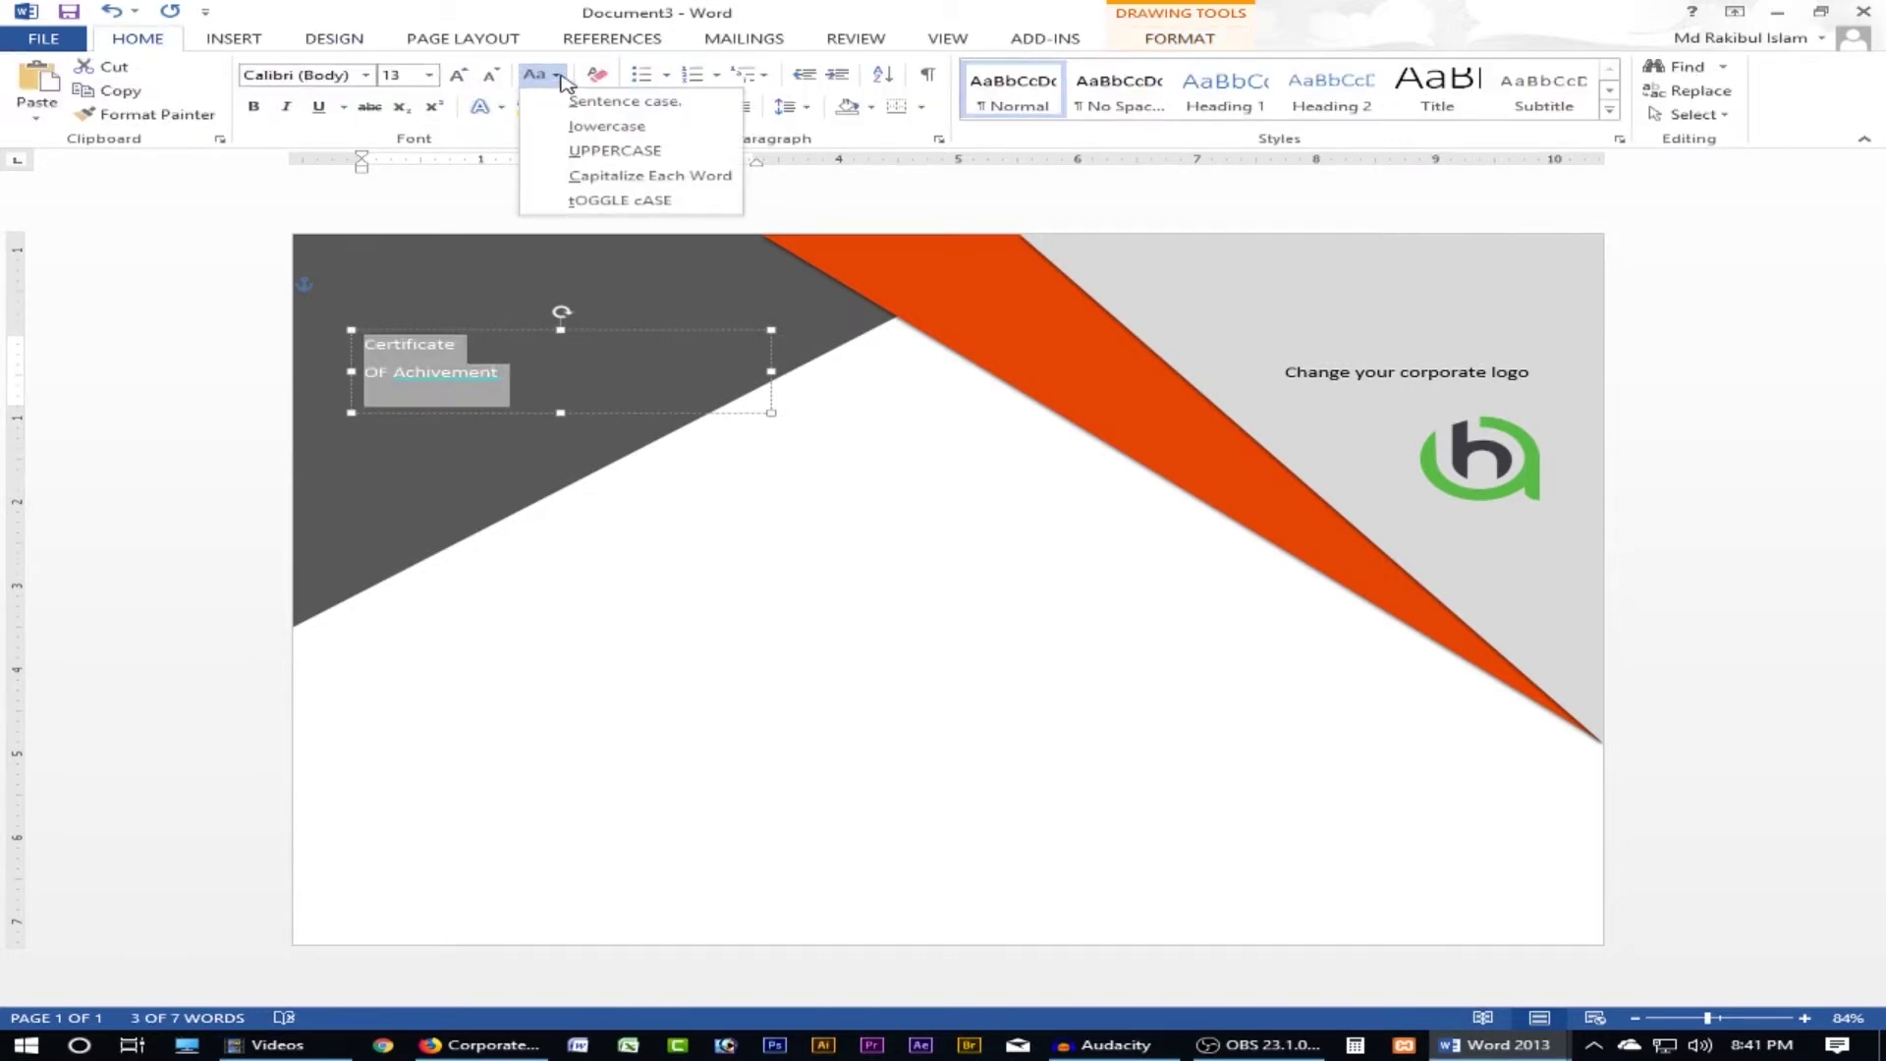
{"action": "left_click", "coordinate": [597, 152]}
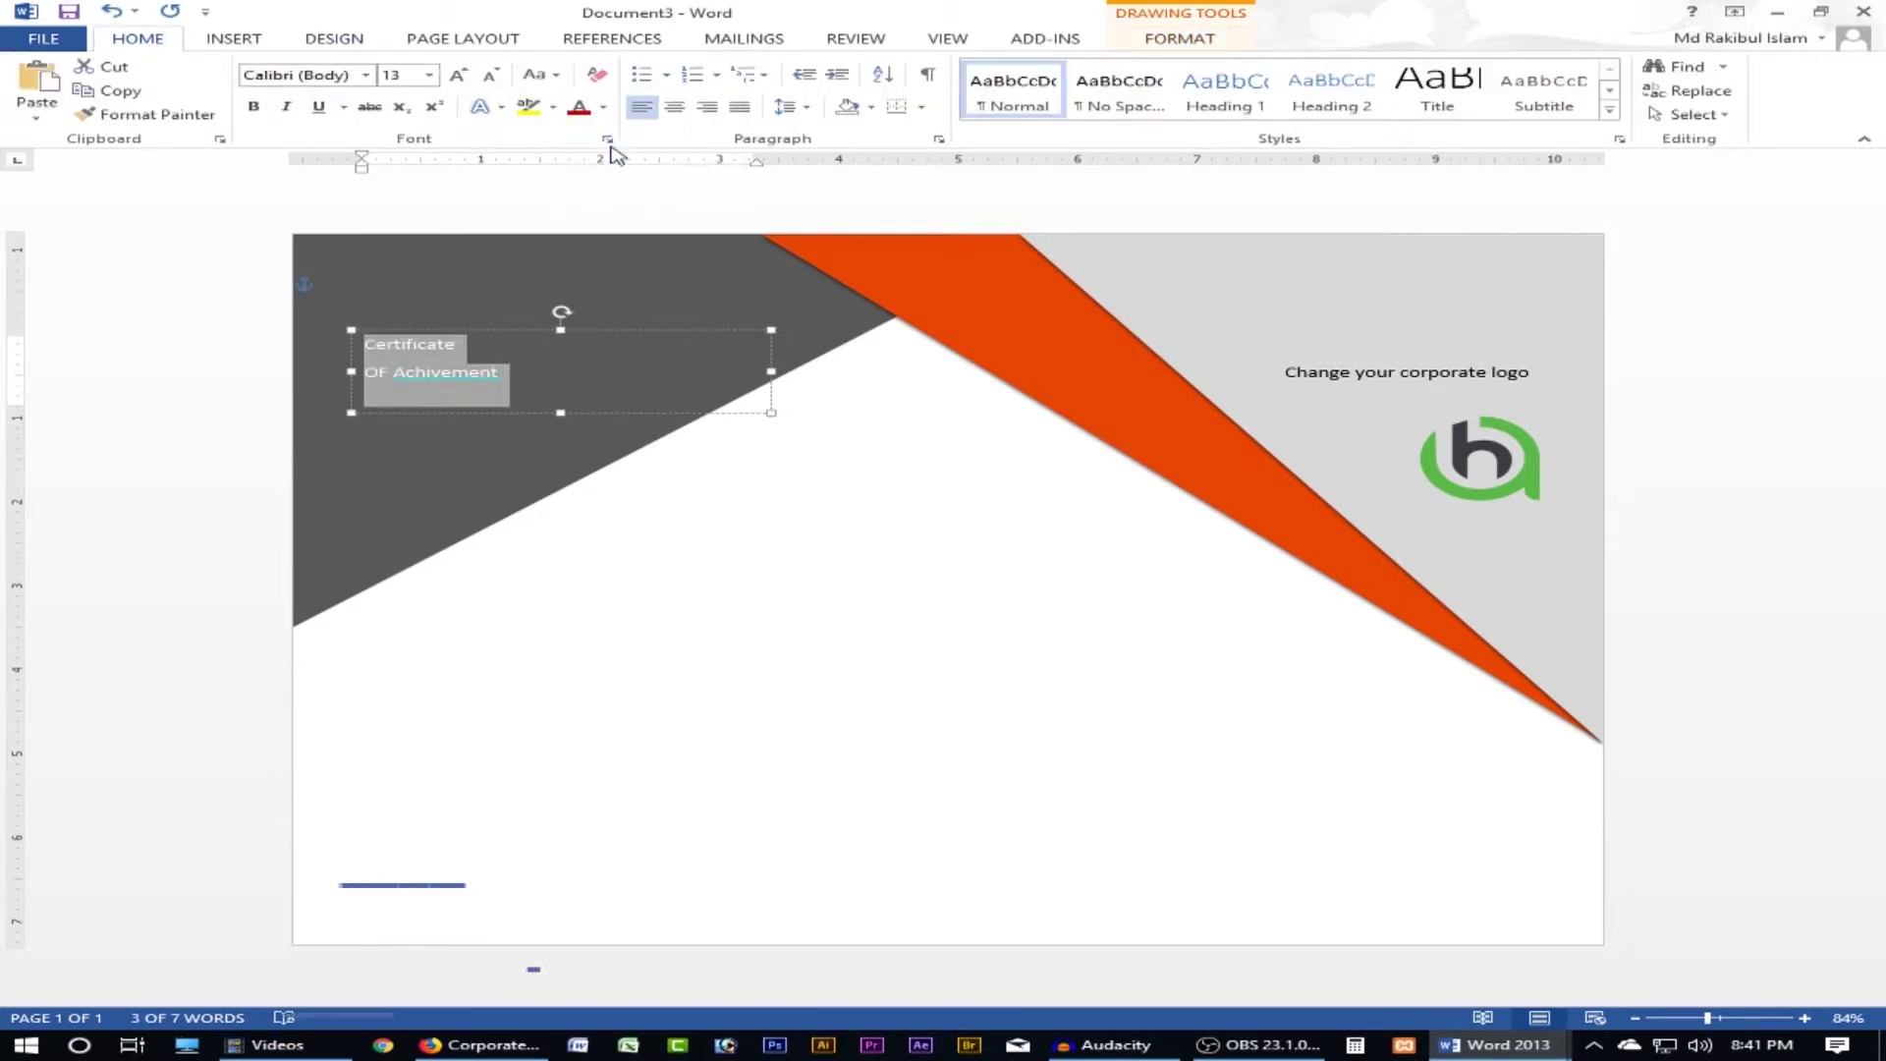
{"action": "left_click", "coordinate": [447, 372]}
{"action": "right_click", "coordinate": [446, 372]}
{"action": "left_click", "coordinate": [619, 422]}
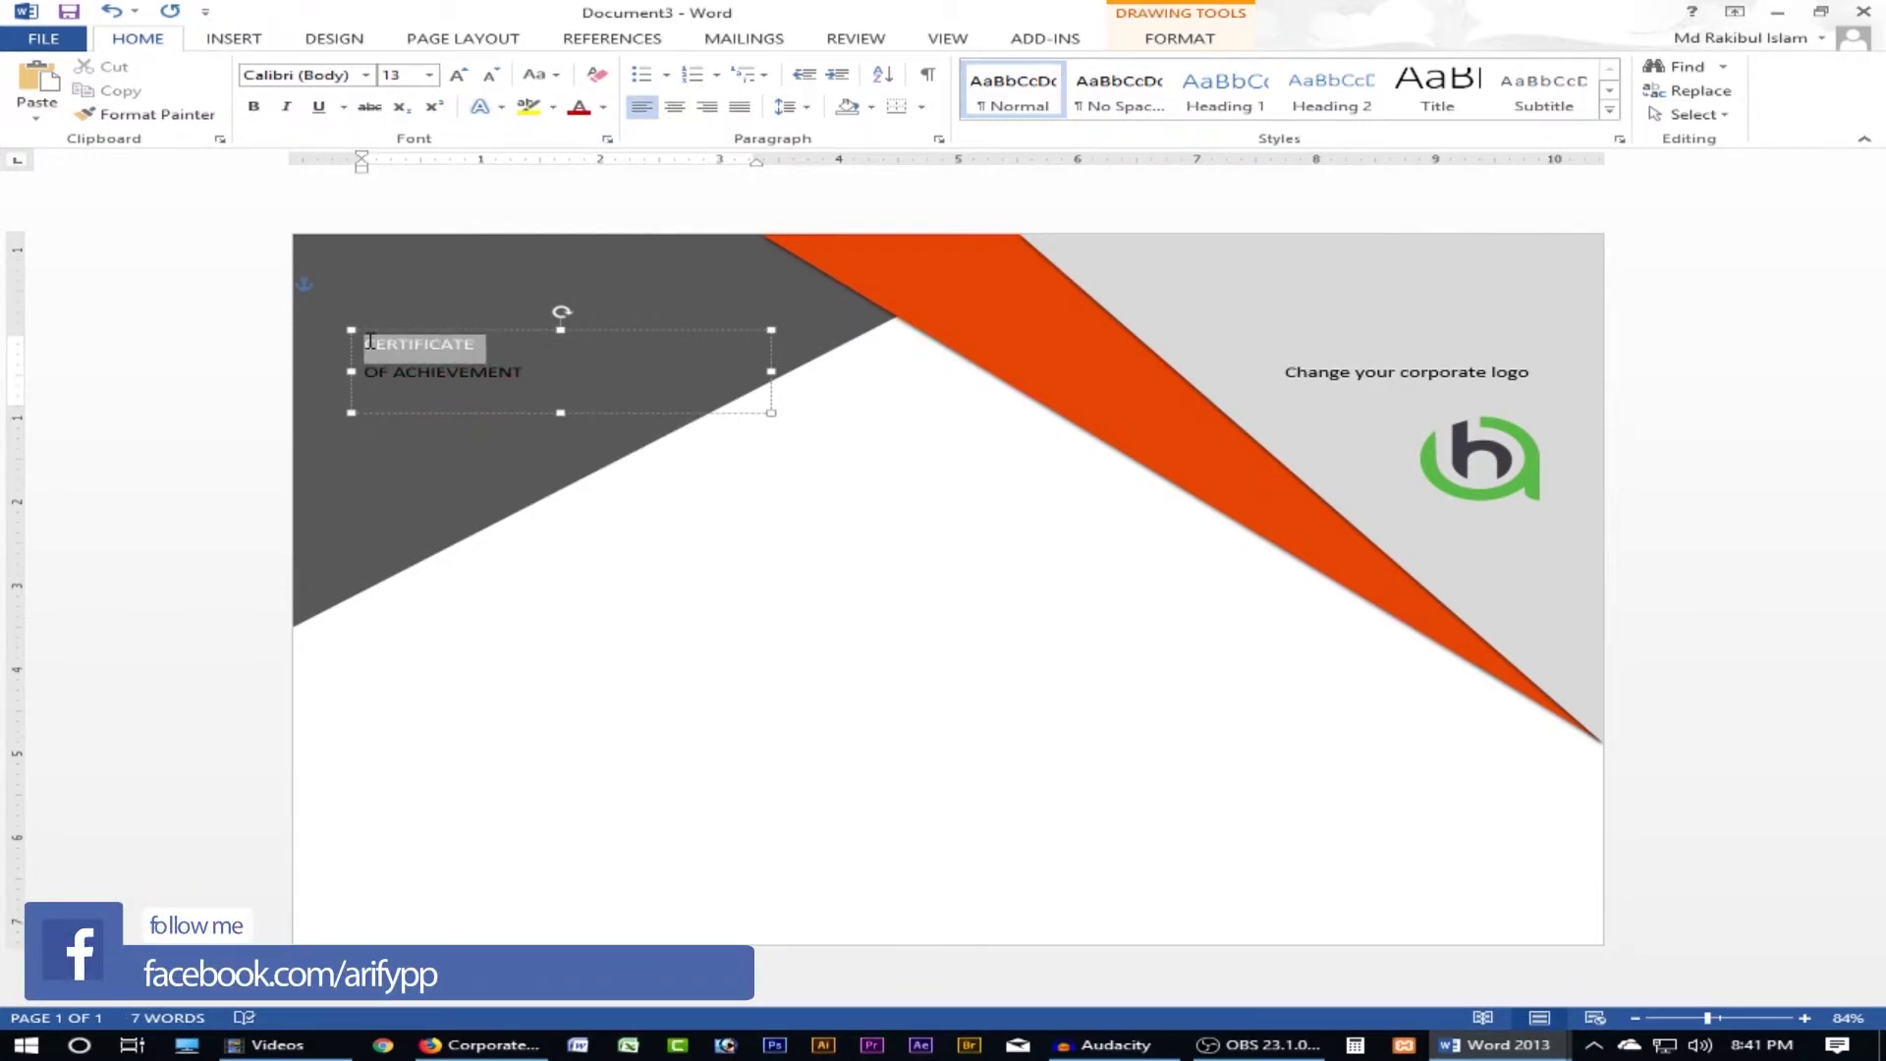
- Enlarge and bold CERTIFICATE, and make the title box taller
{"action": "double_click", "coordinate": [417, 344]}
{"action": "left_click", "coordinate": [457, 78]}
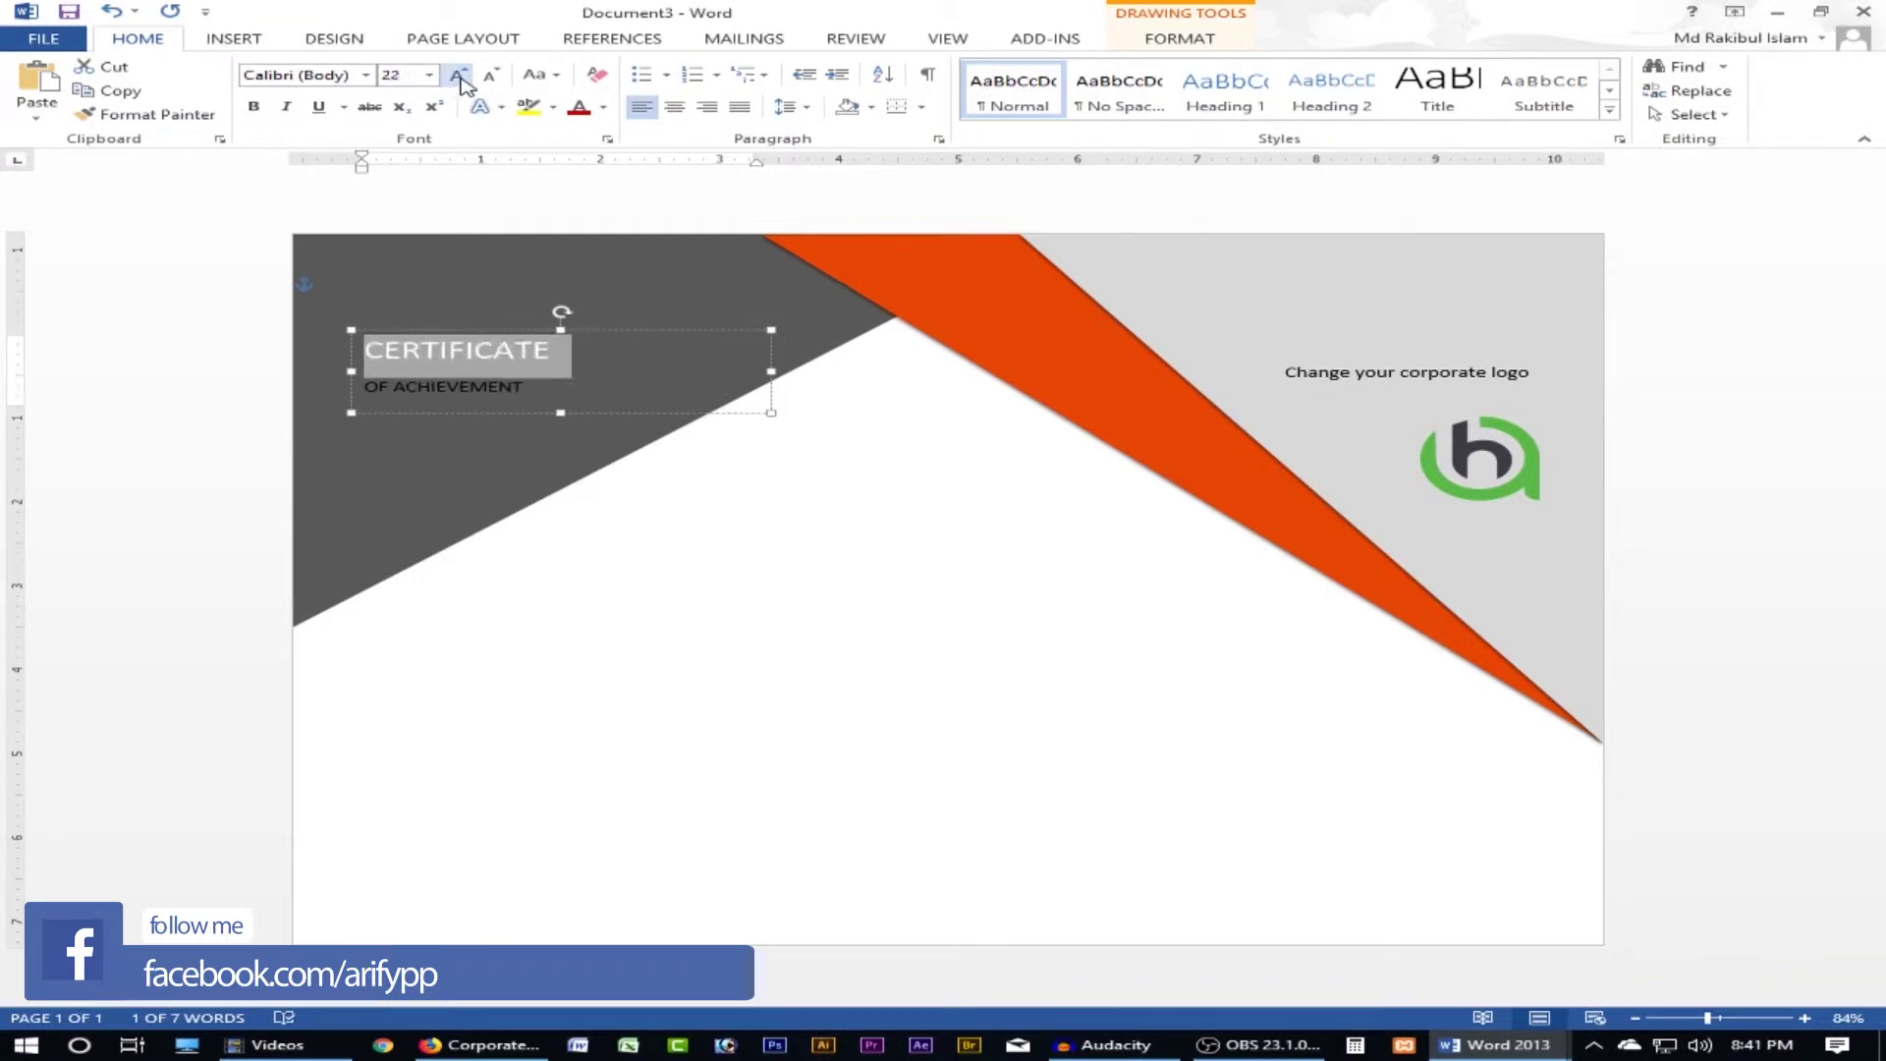
{"action": "left_click", "coordinate": [458, 76]}
{"action": "left_click", "coordinate": [457, 76]}
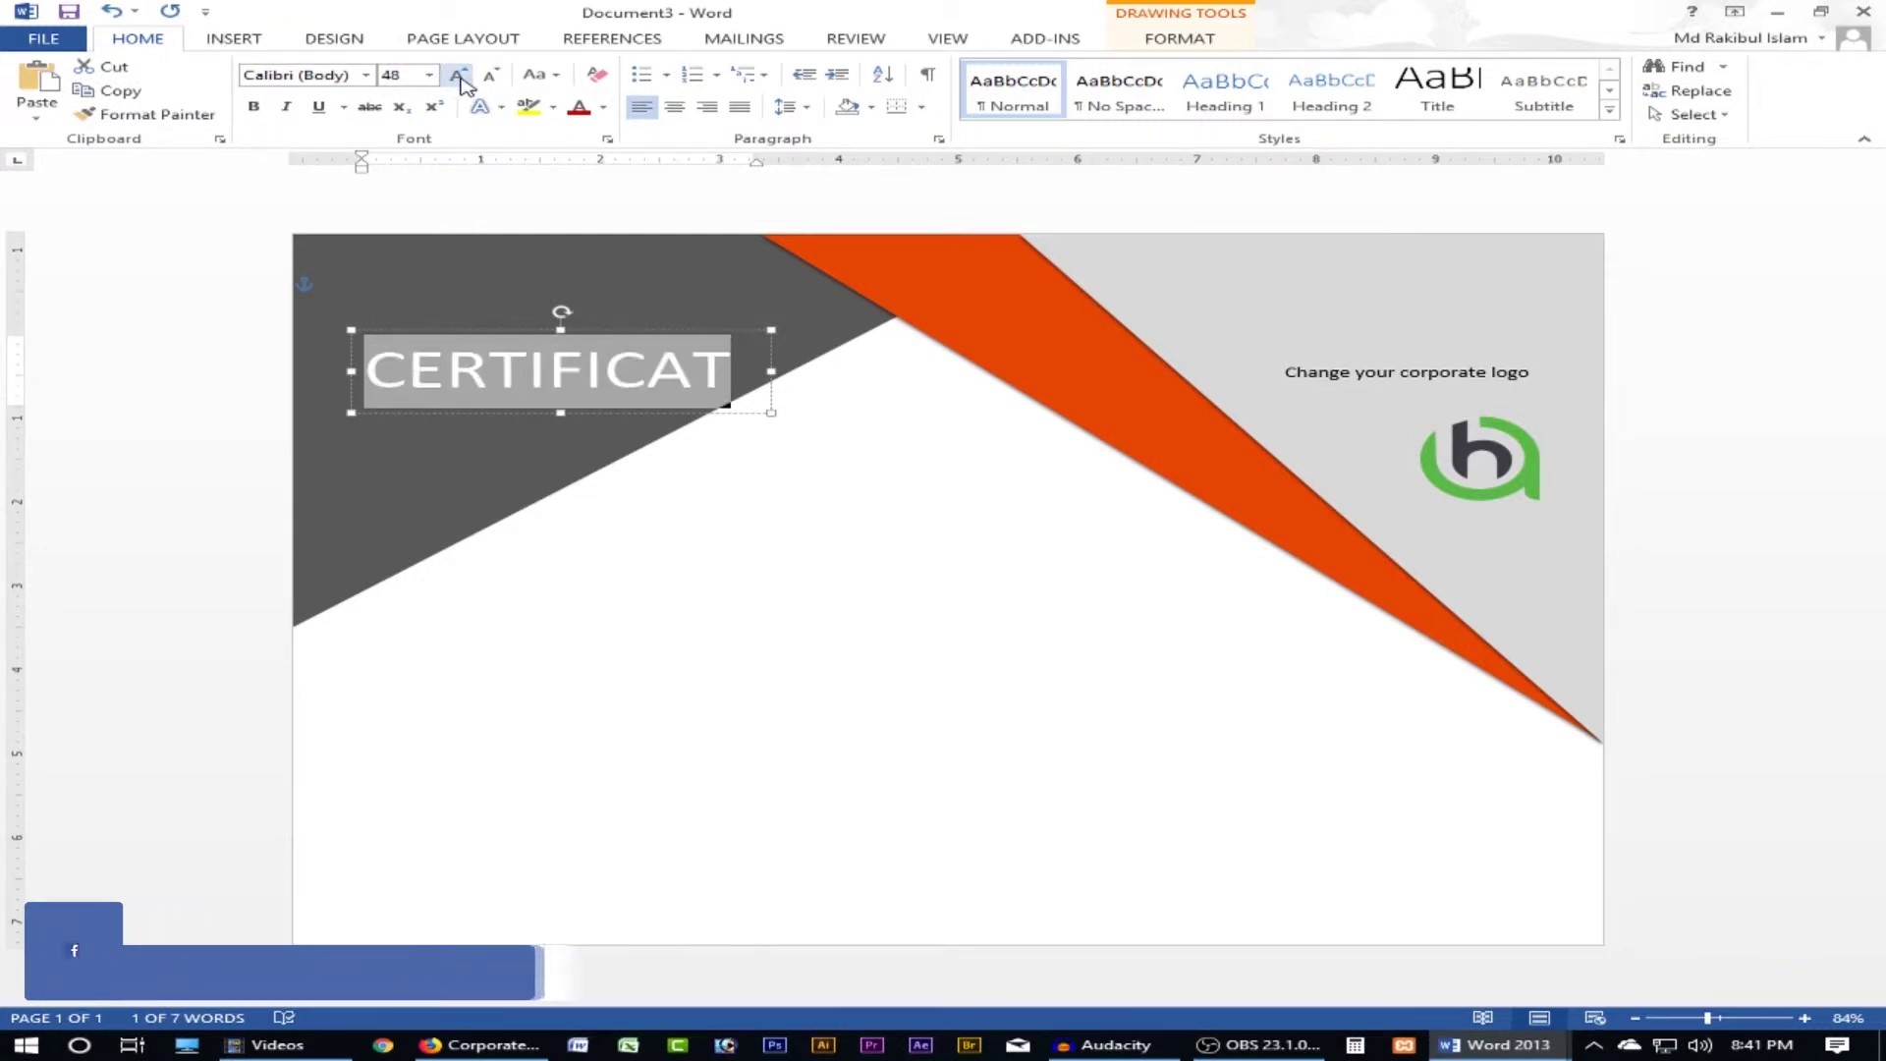
{"action": "left_click", "coordinate": [254, 106]}
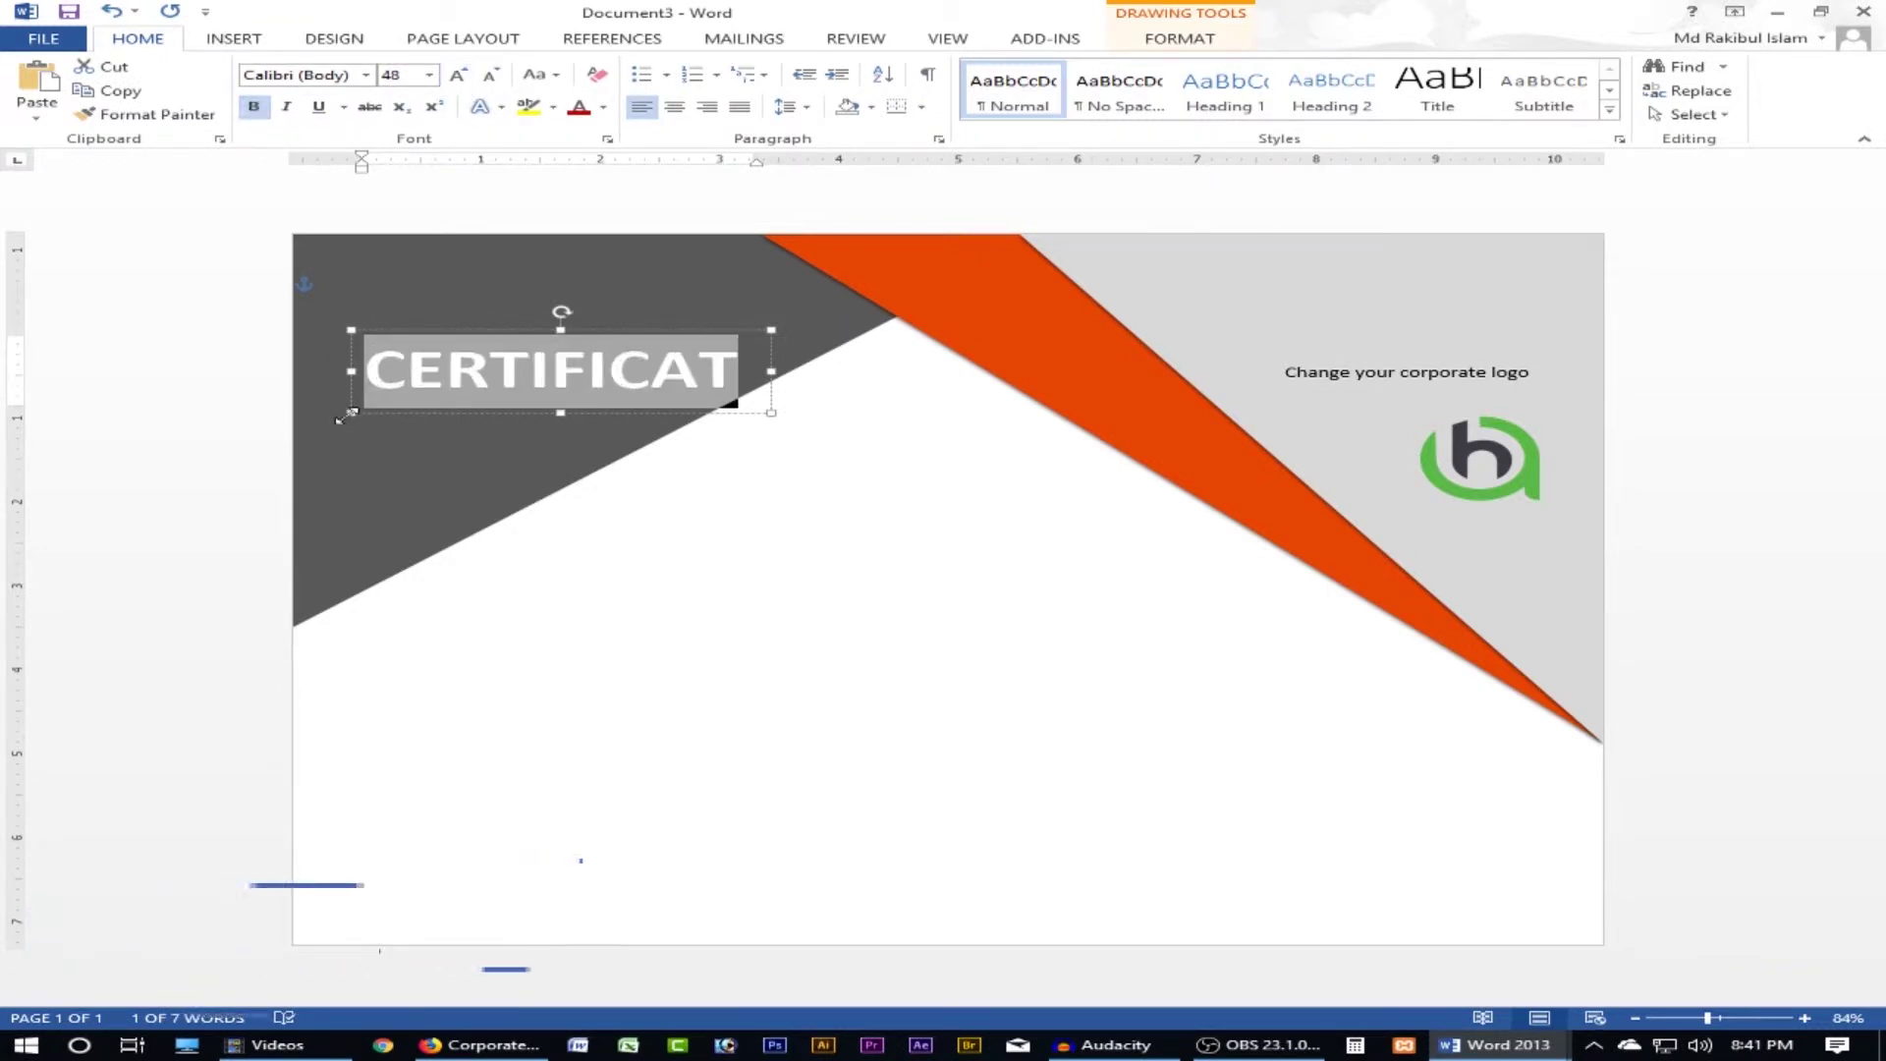
{"action": "left_click_drag", "start_coordinate": [349, 411], "coordinate": [342, 418]}
{"action": "left_click", "coordinate": [560, 420]}
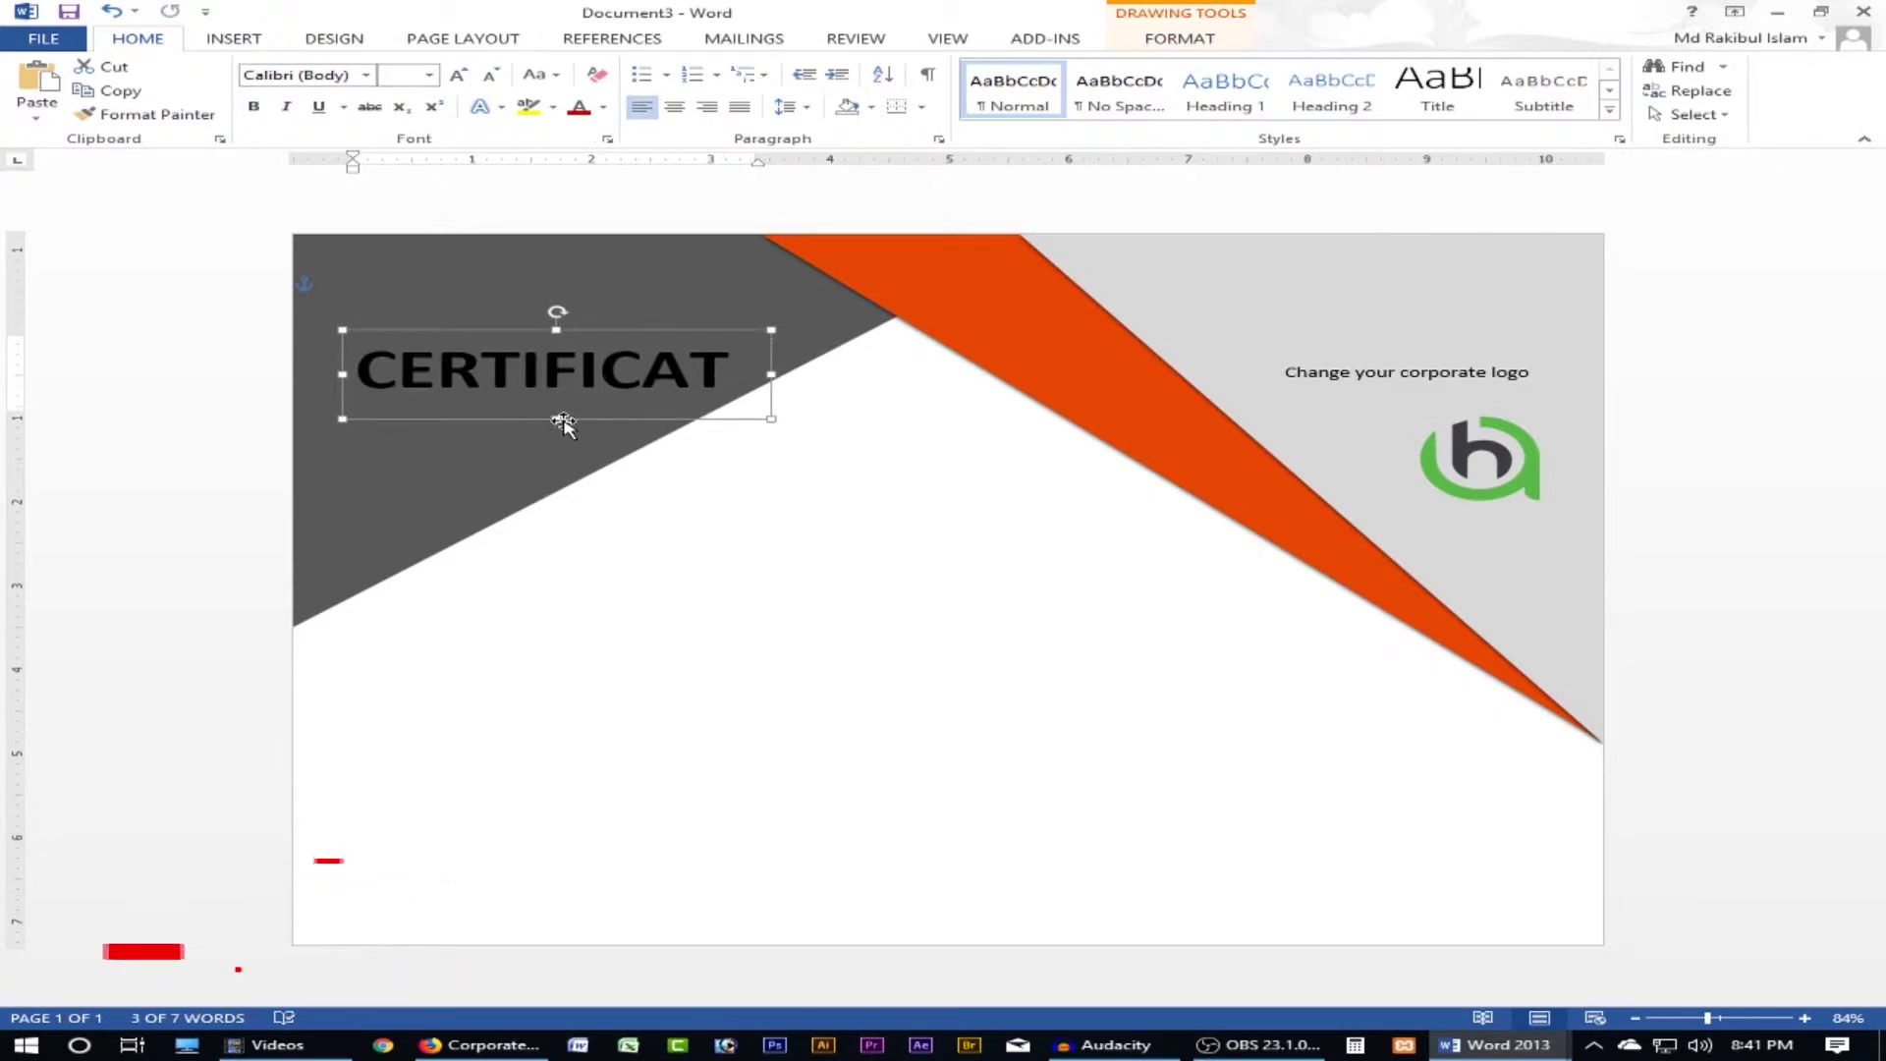
{"action": "left_click_drag", "start_coordinate": [557, 418], "coordinate": [556, 548]}
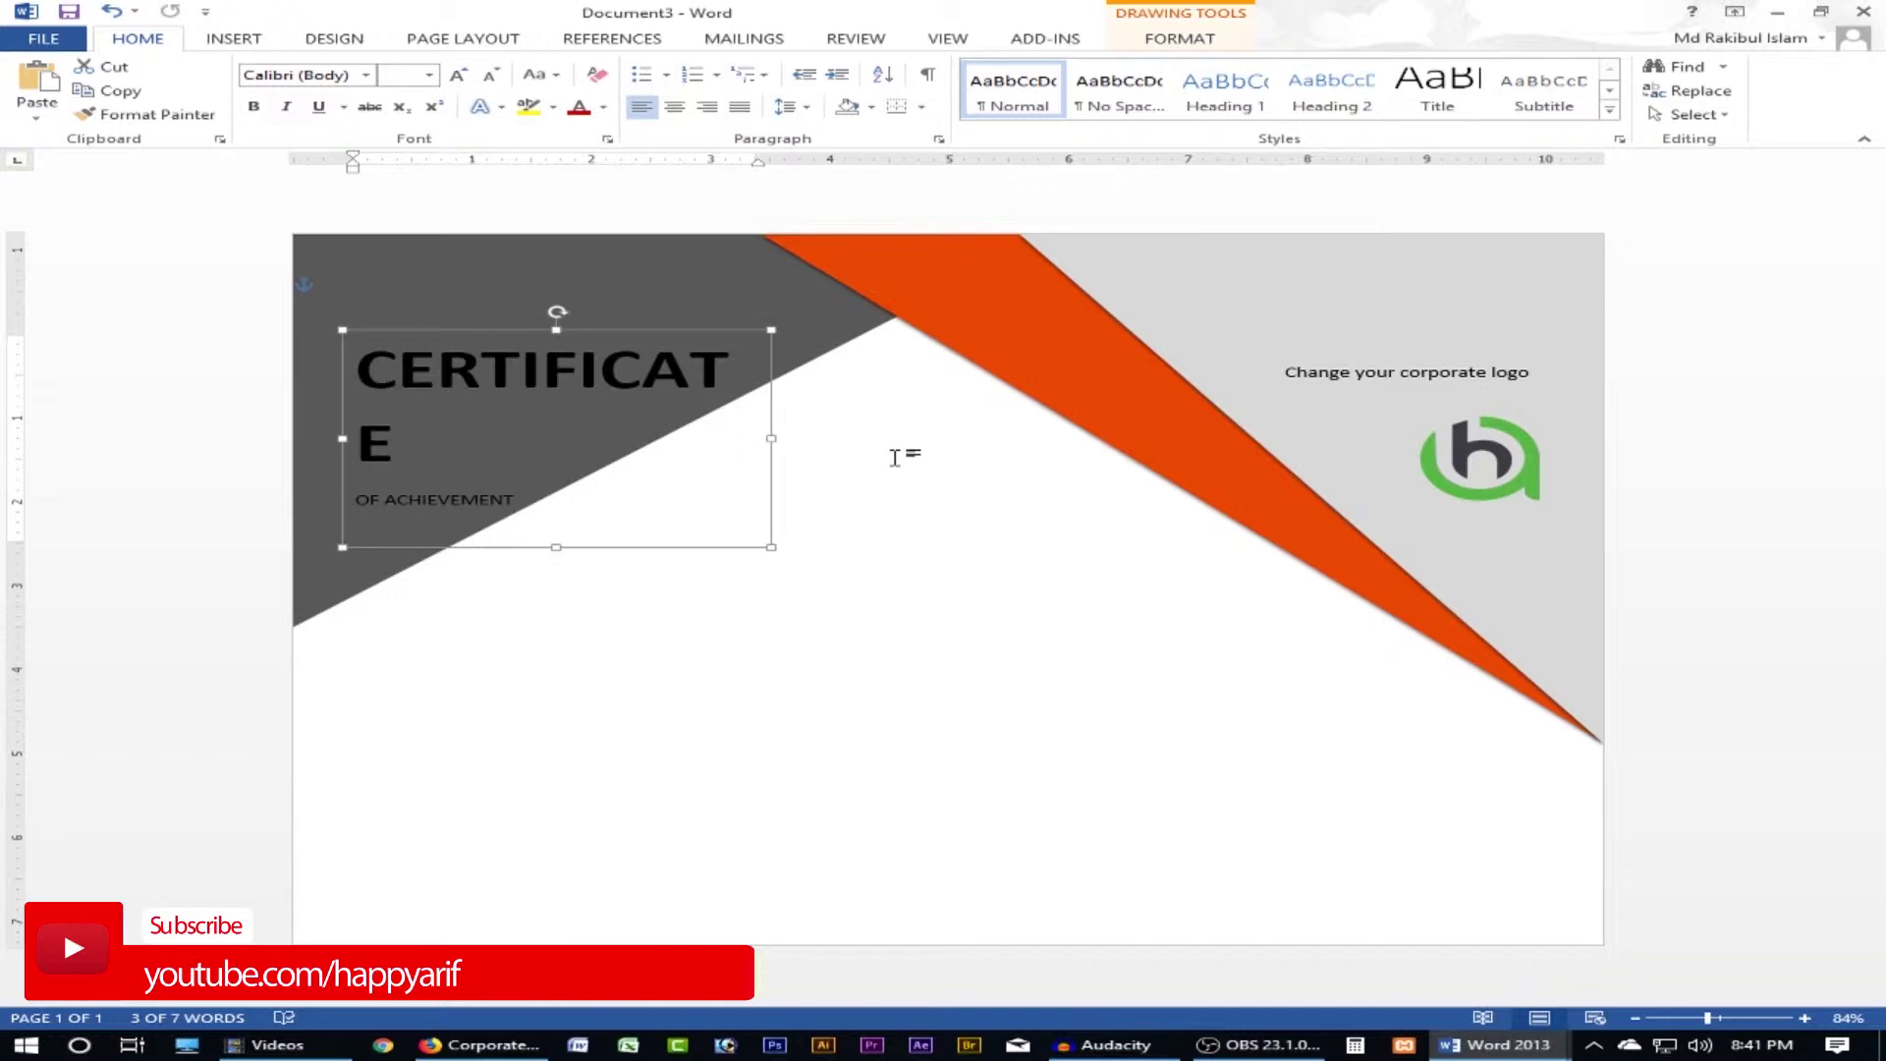
- Shrink CERTIFICATE to one line, shorten the box, and slightly enlarge OF ACHIEVEMENT
{"action": "left_click_drag", "start_coordinate": [359, 370], "coordinate": [392, 430]}
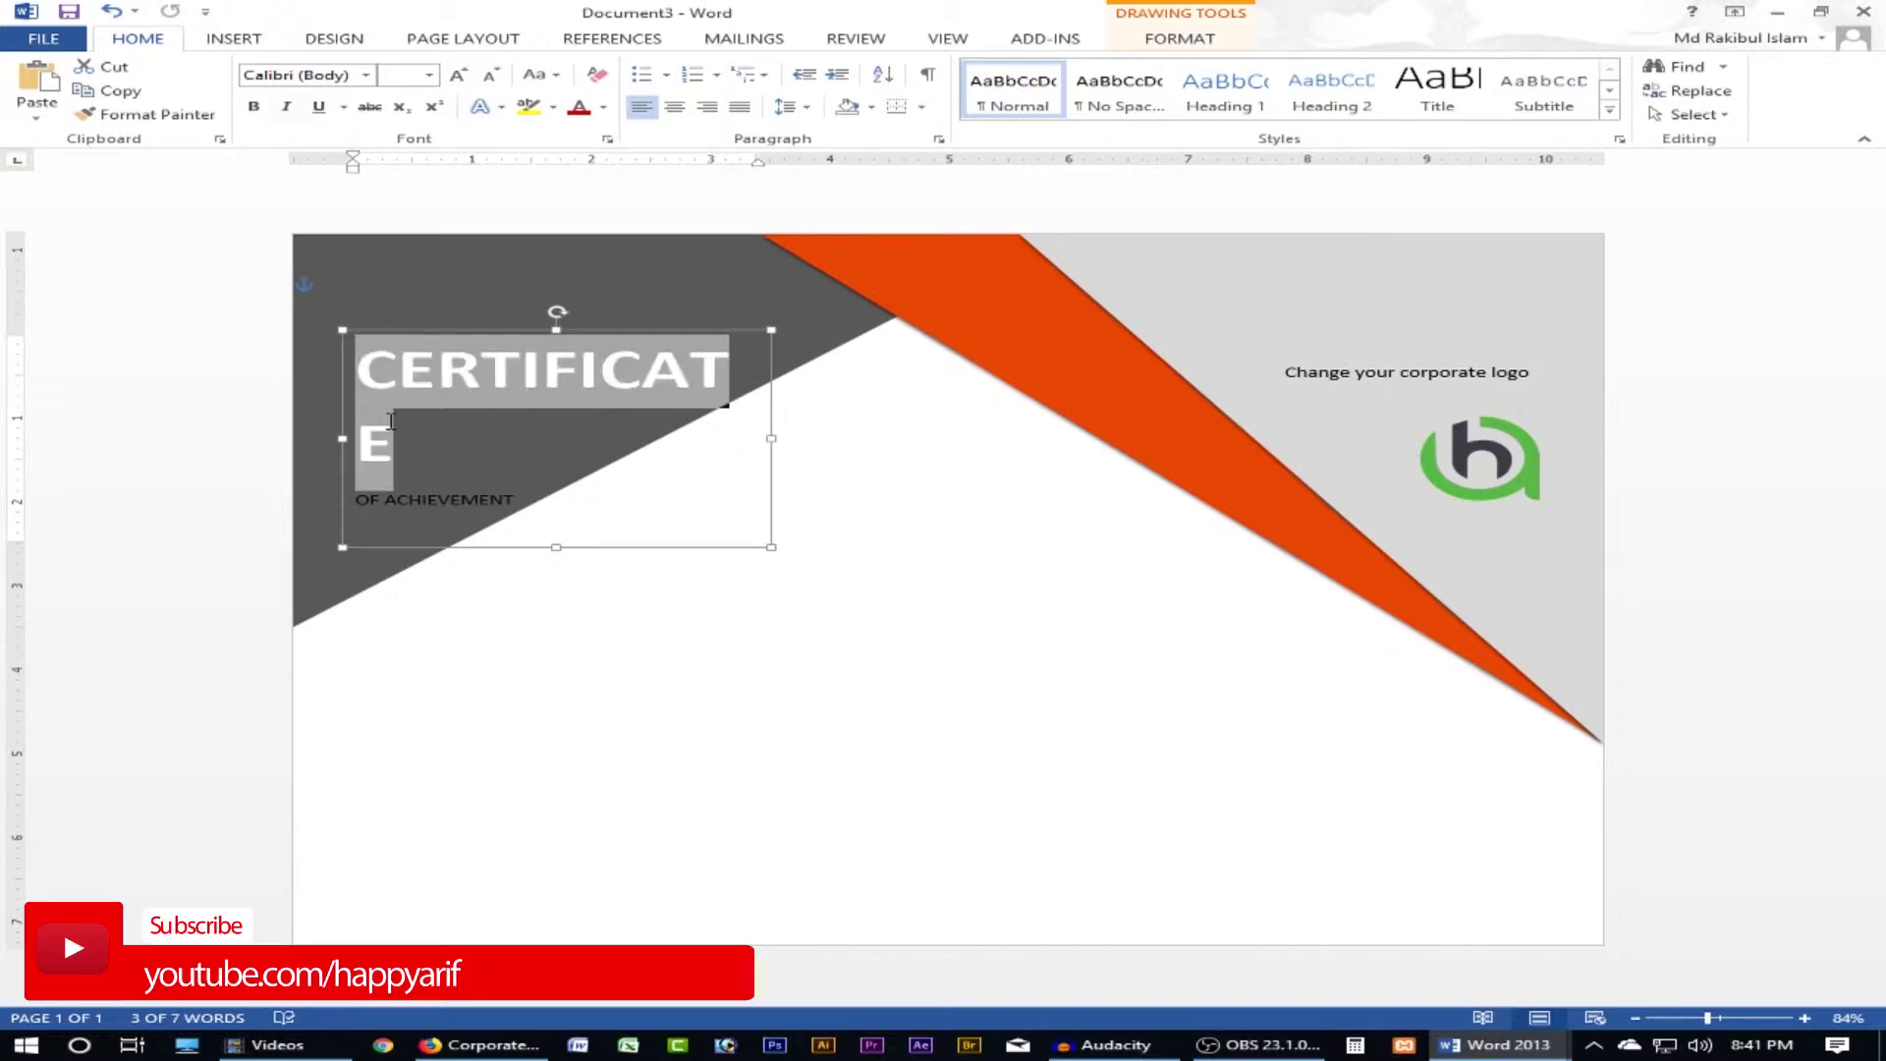
{"action": "key", "text": "ctrl+bracketleft"}
{"action": "key", "text": "ctrl+bracketleft"}
{"action": "key", "text": "ctrl+bracketleft"}
{"action": "left_click", "coordinate": [388, 420]}
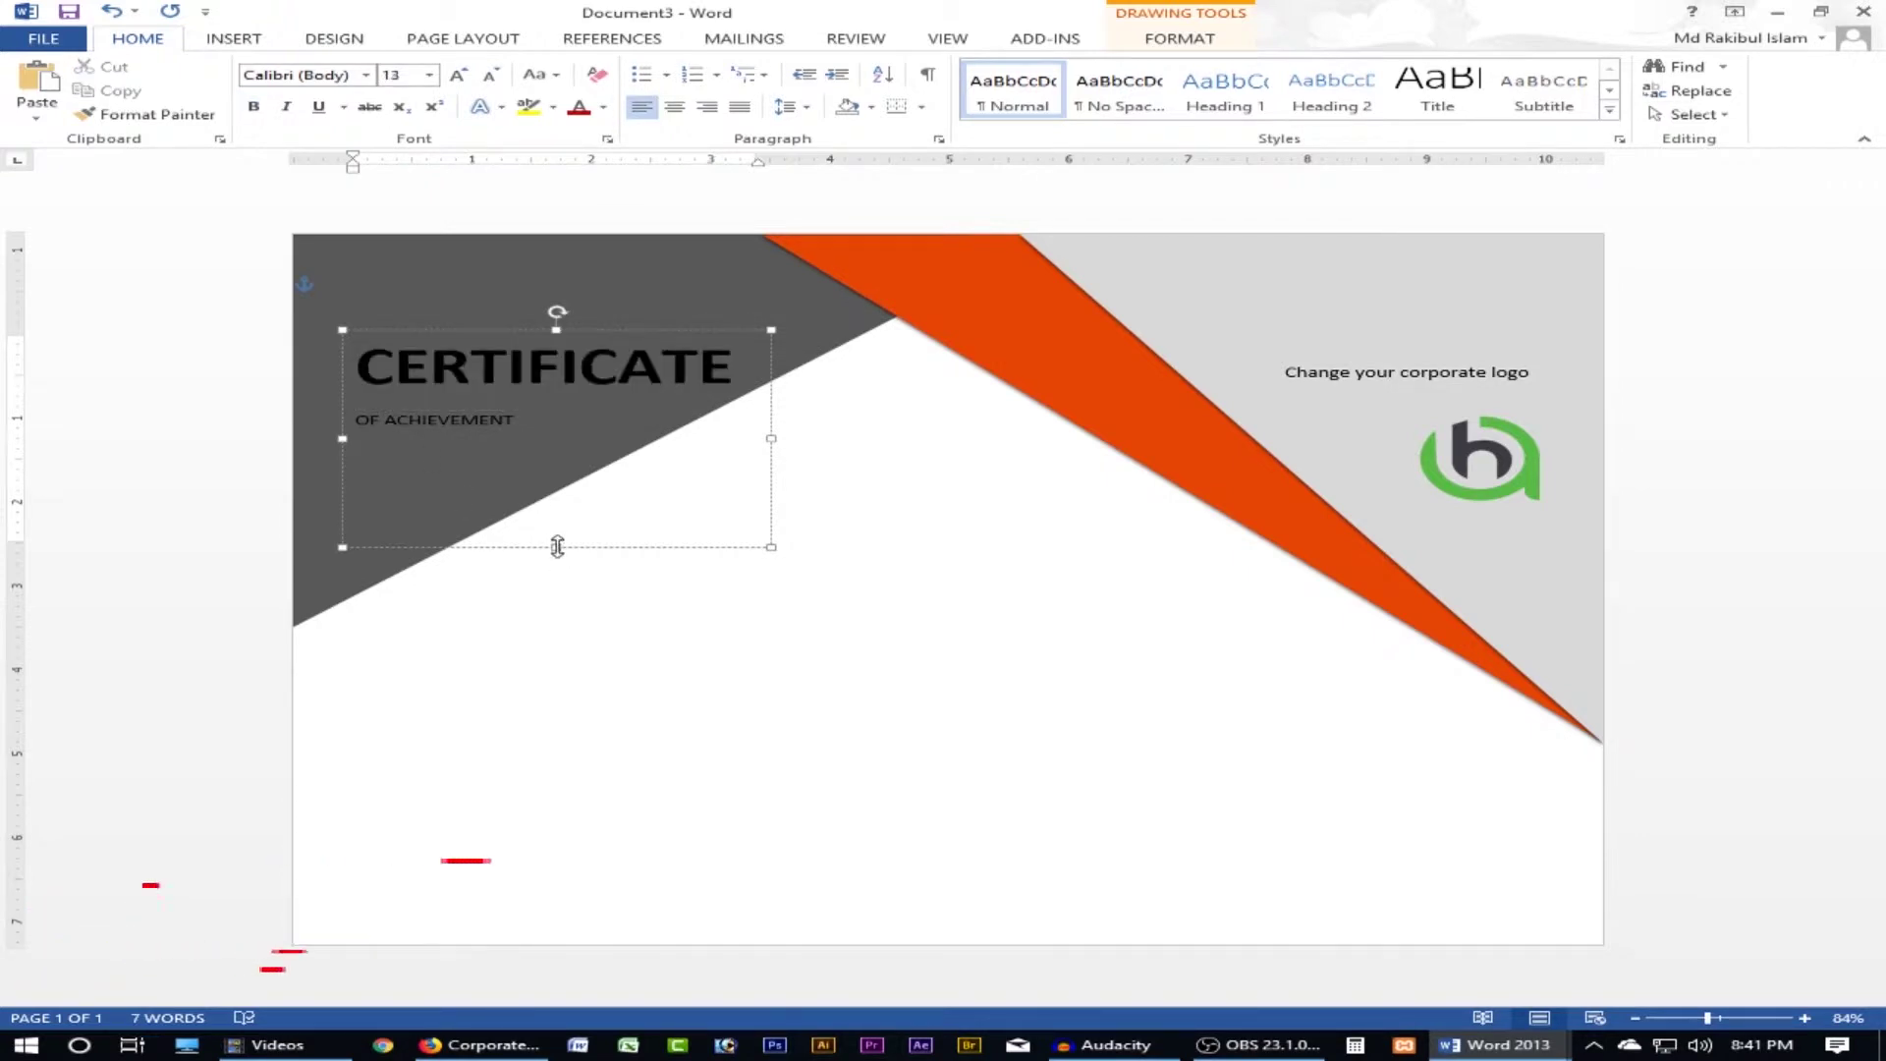
{"action": "mouse_move", "coordinate": [556, 549]}
{"action": "left_mouse_down"}
{"action": "mouse_move", "coordinate": [545, 455]}
{"action": "mouse_move", "coordinate": [360, 421]}
{"action": "left_mouse_up"}
{"action": "key", "text": "ctrl+bracketright"}
{"action": "key", "text": "ctrl+bracketright"}
{"action": "key", "text": "ctrl+bracketright"}
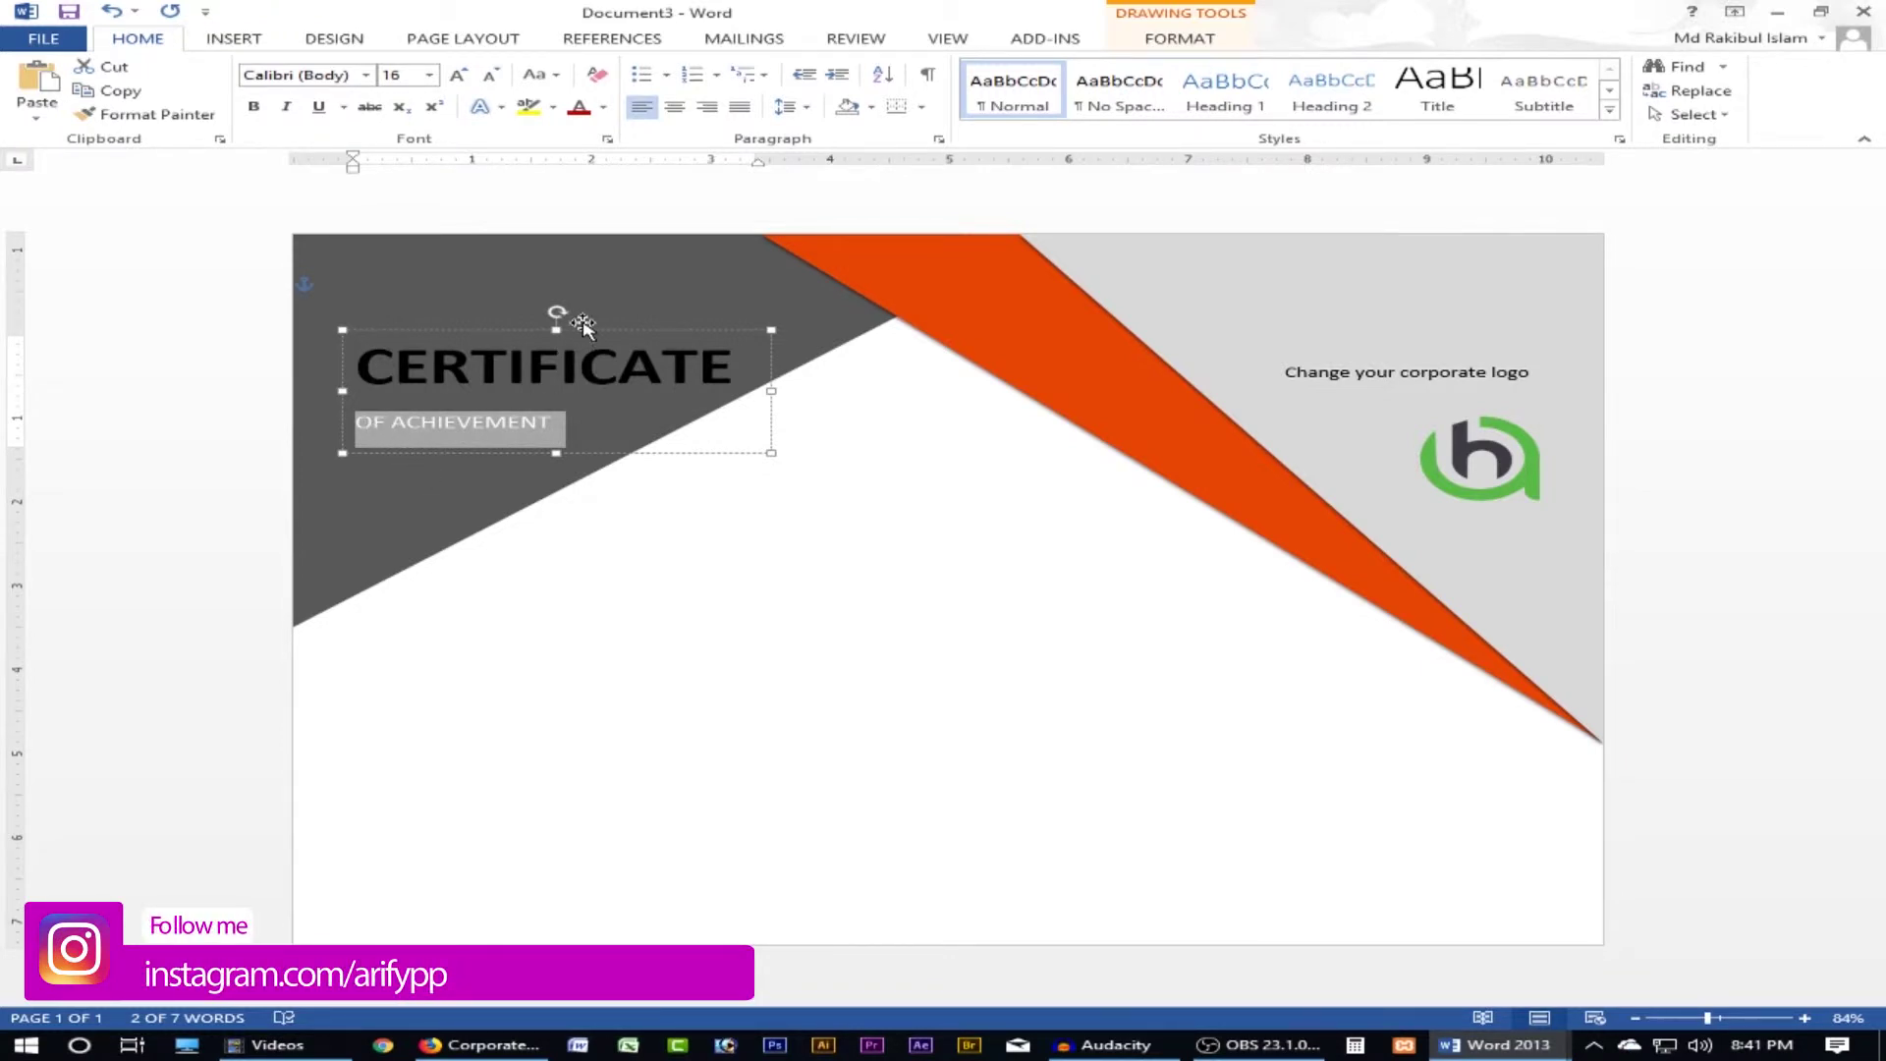
{"action": "left_click", "coordinate": [579, 371]}
{"action": "left_click_drag", "start_coordinate": [449, 417], "coordinate": [442, 369]}
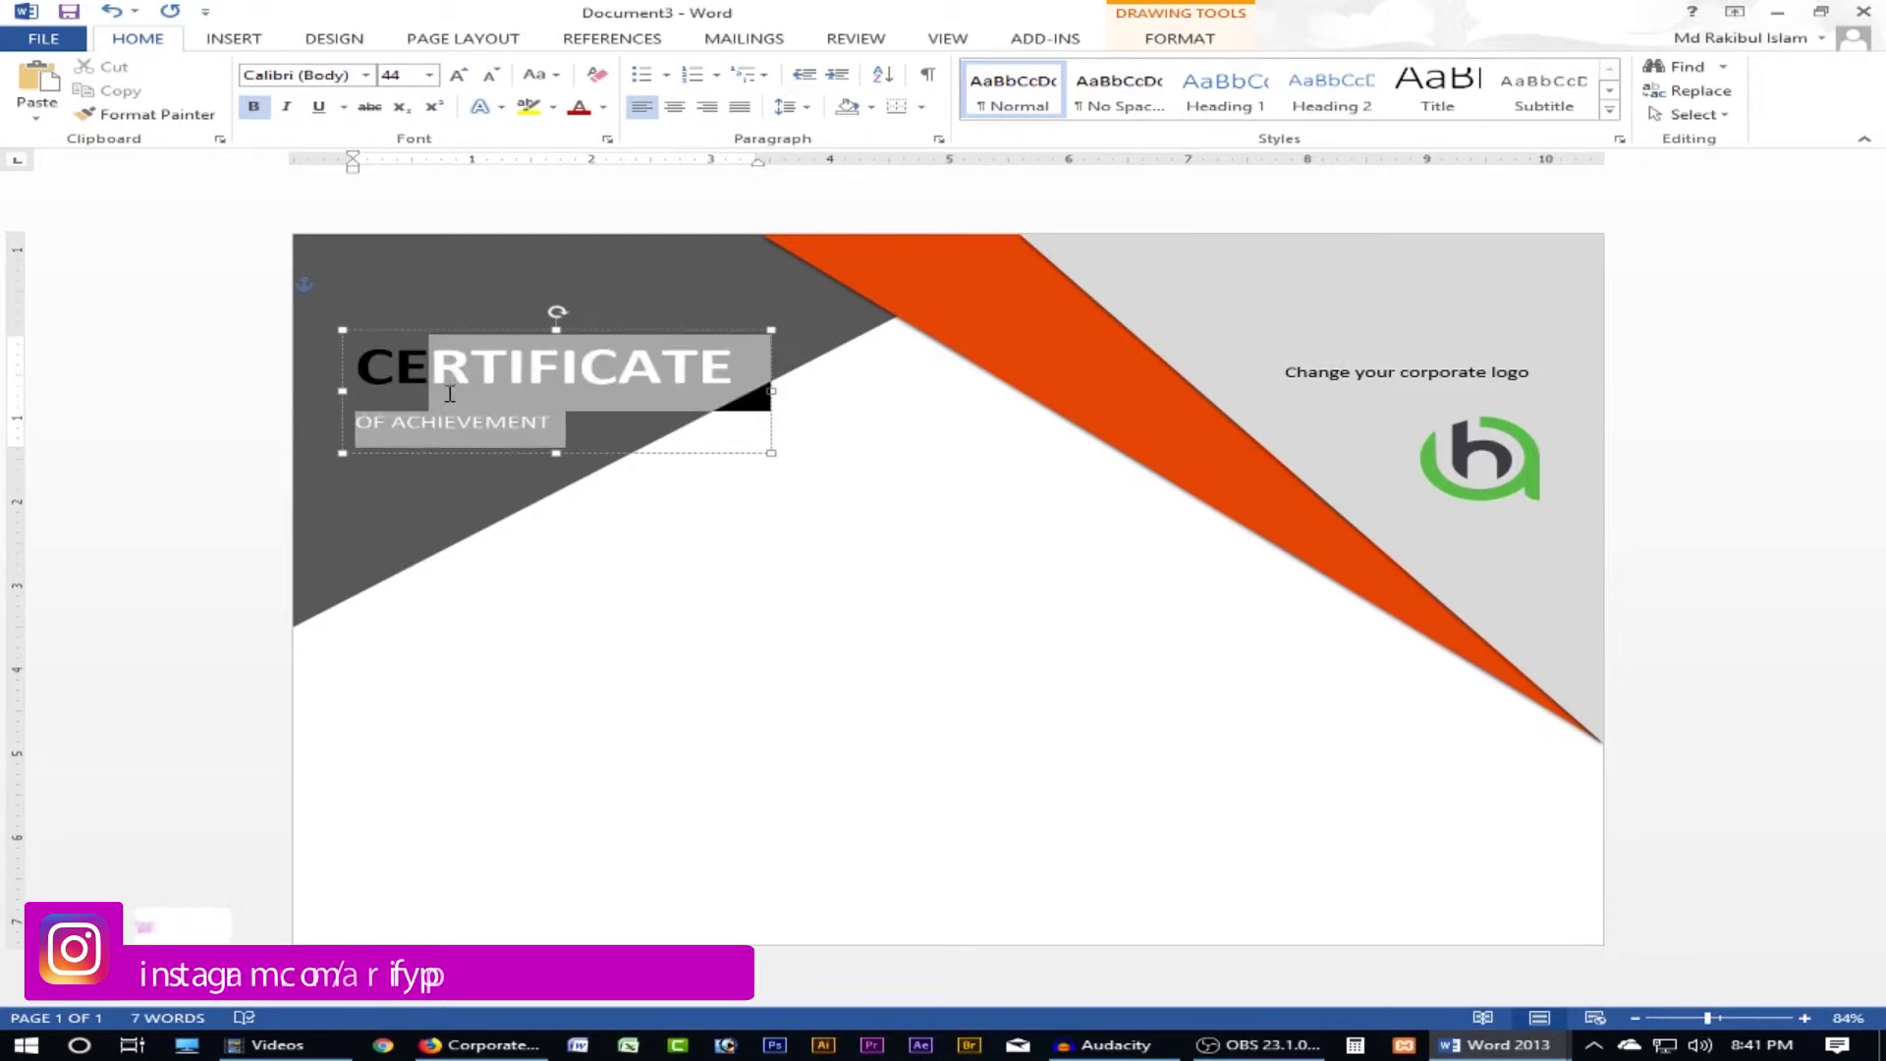
{"action": "left_click", "coordinate": [468, 410]}
- Set the title text to 1.0 line spacing and white font colour
{"action": "key", "text": "ctrl+a"}
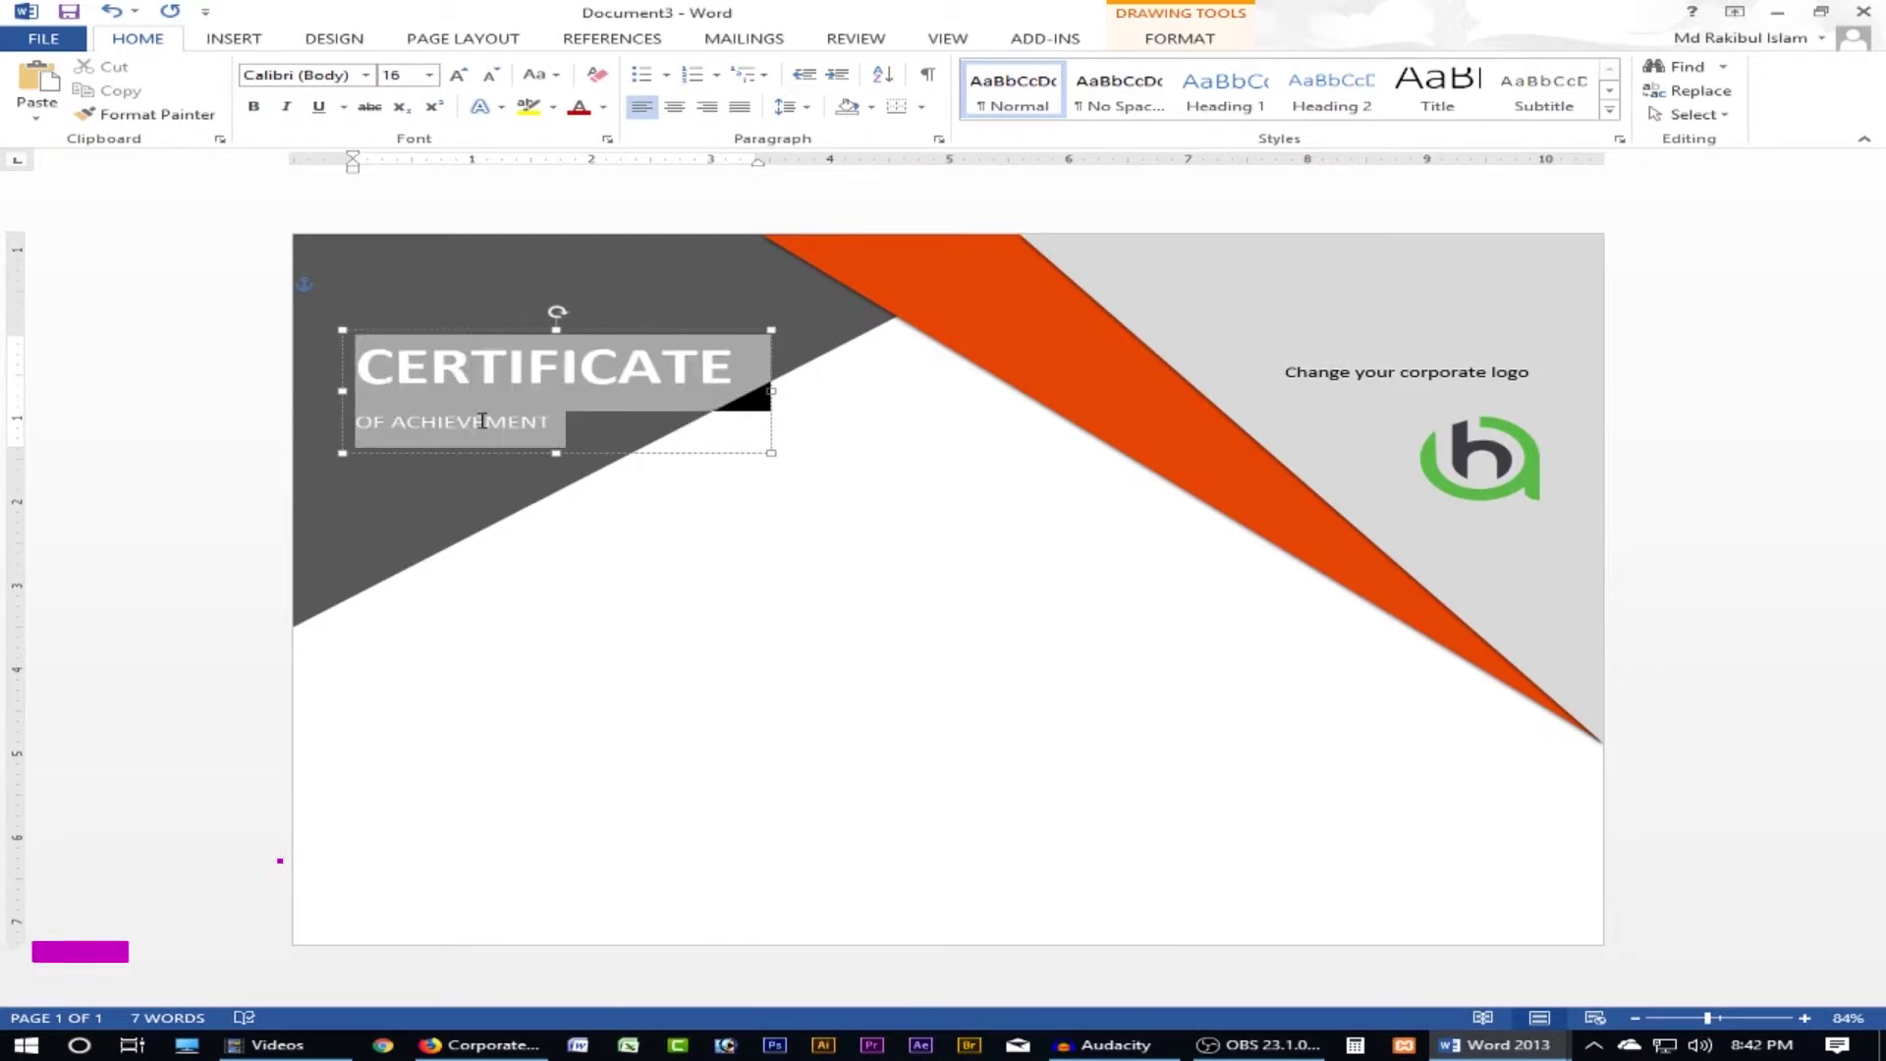
{"action": "left_click", "coordinate": [792, 108]}
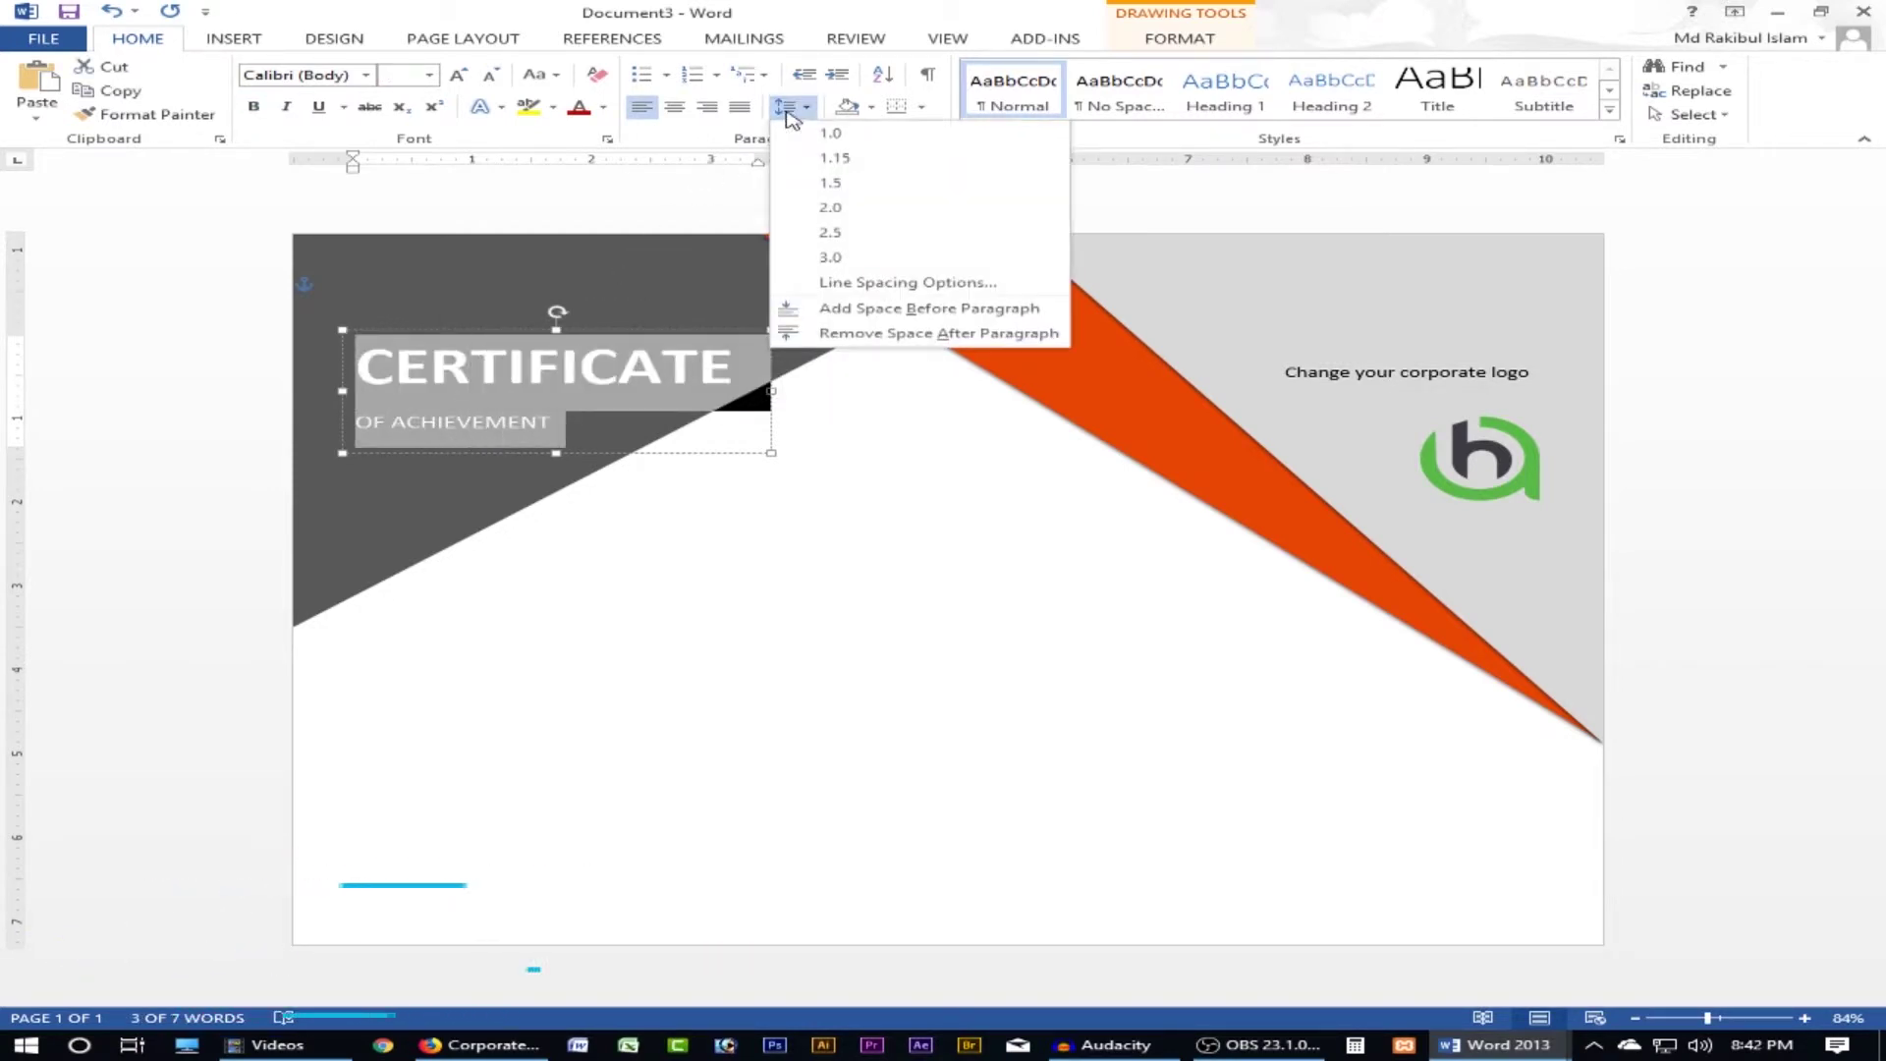
{"action": "left_click", "coordinate": [863, 335]}
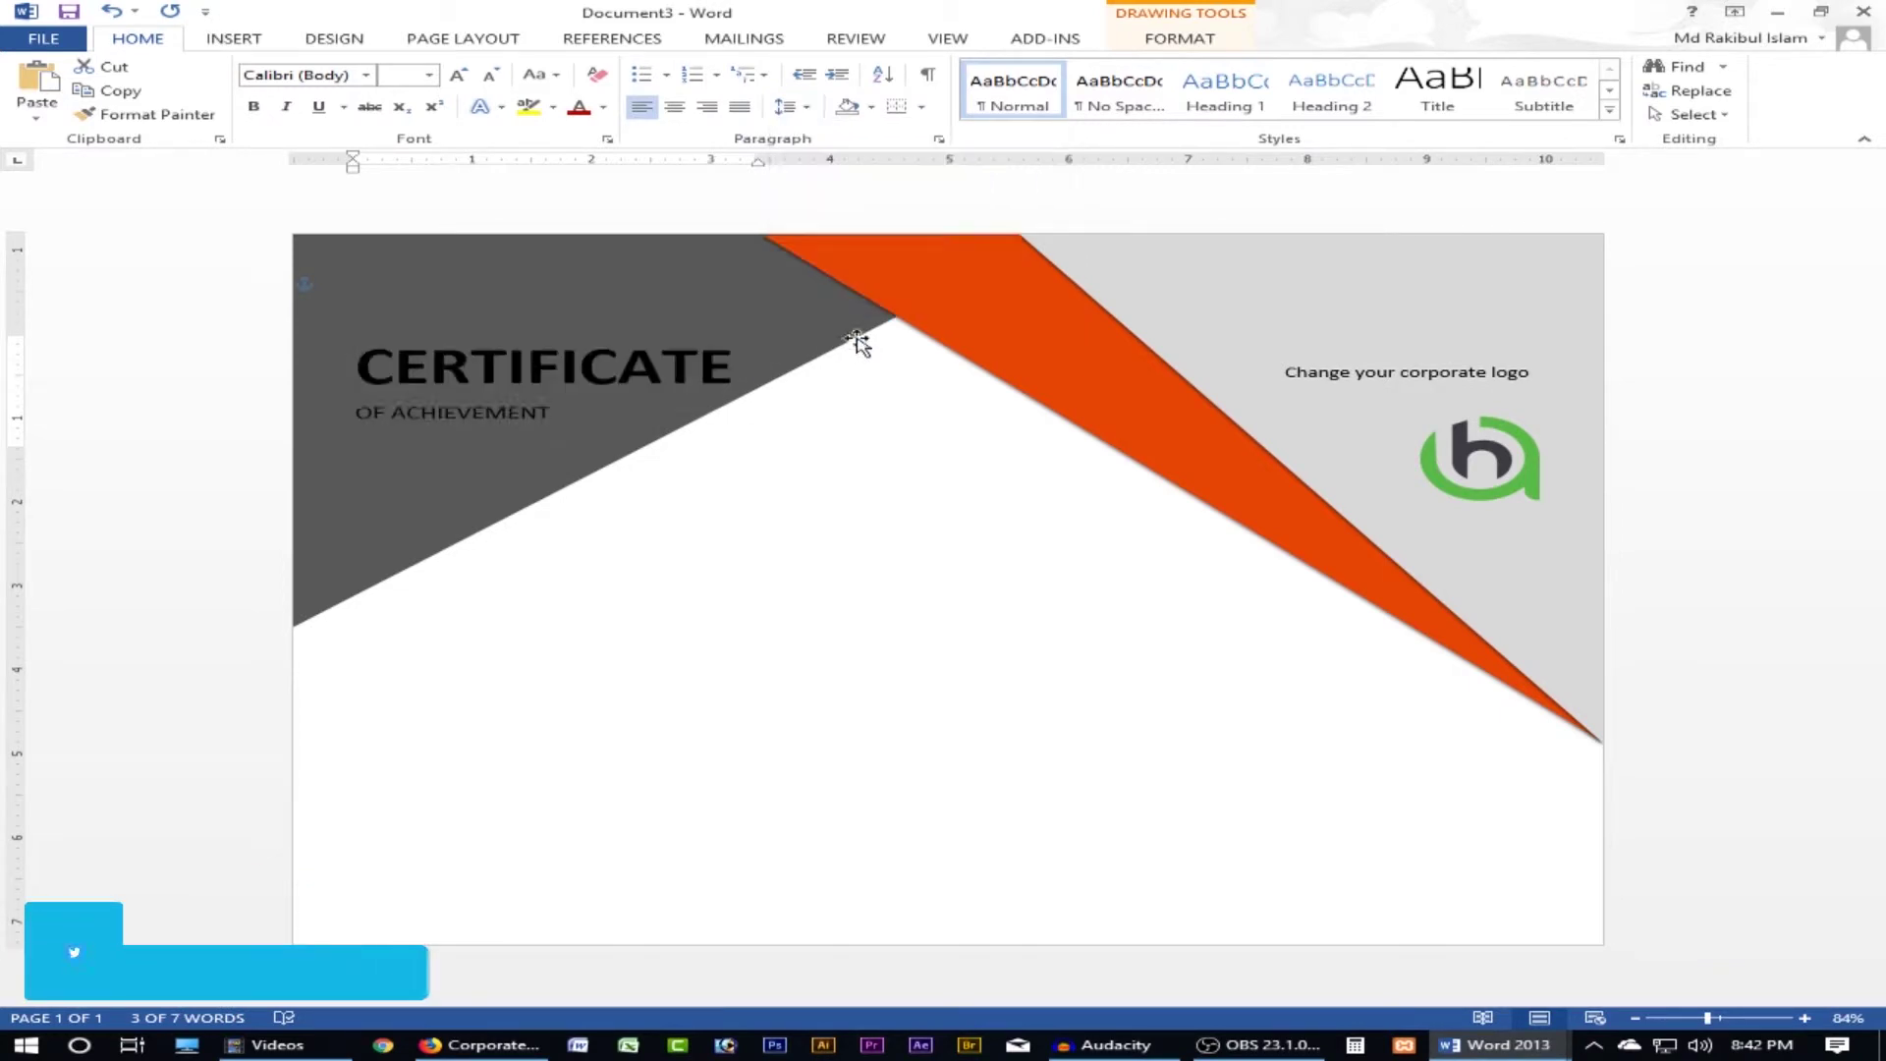
{"action": "left_click", "coordinate": [579, 437]}
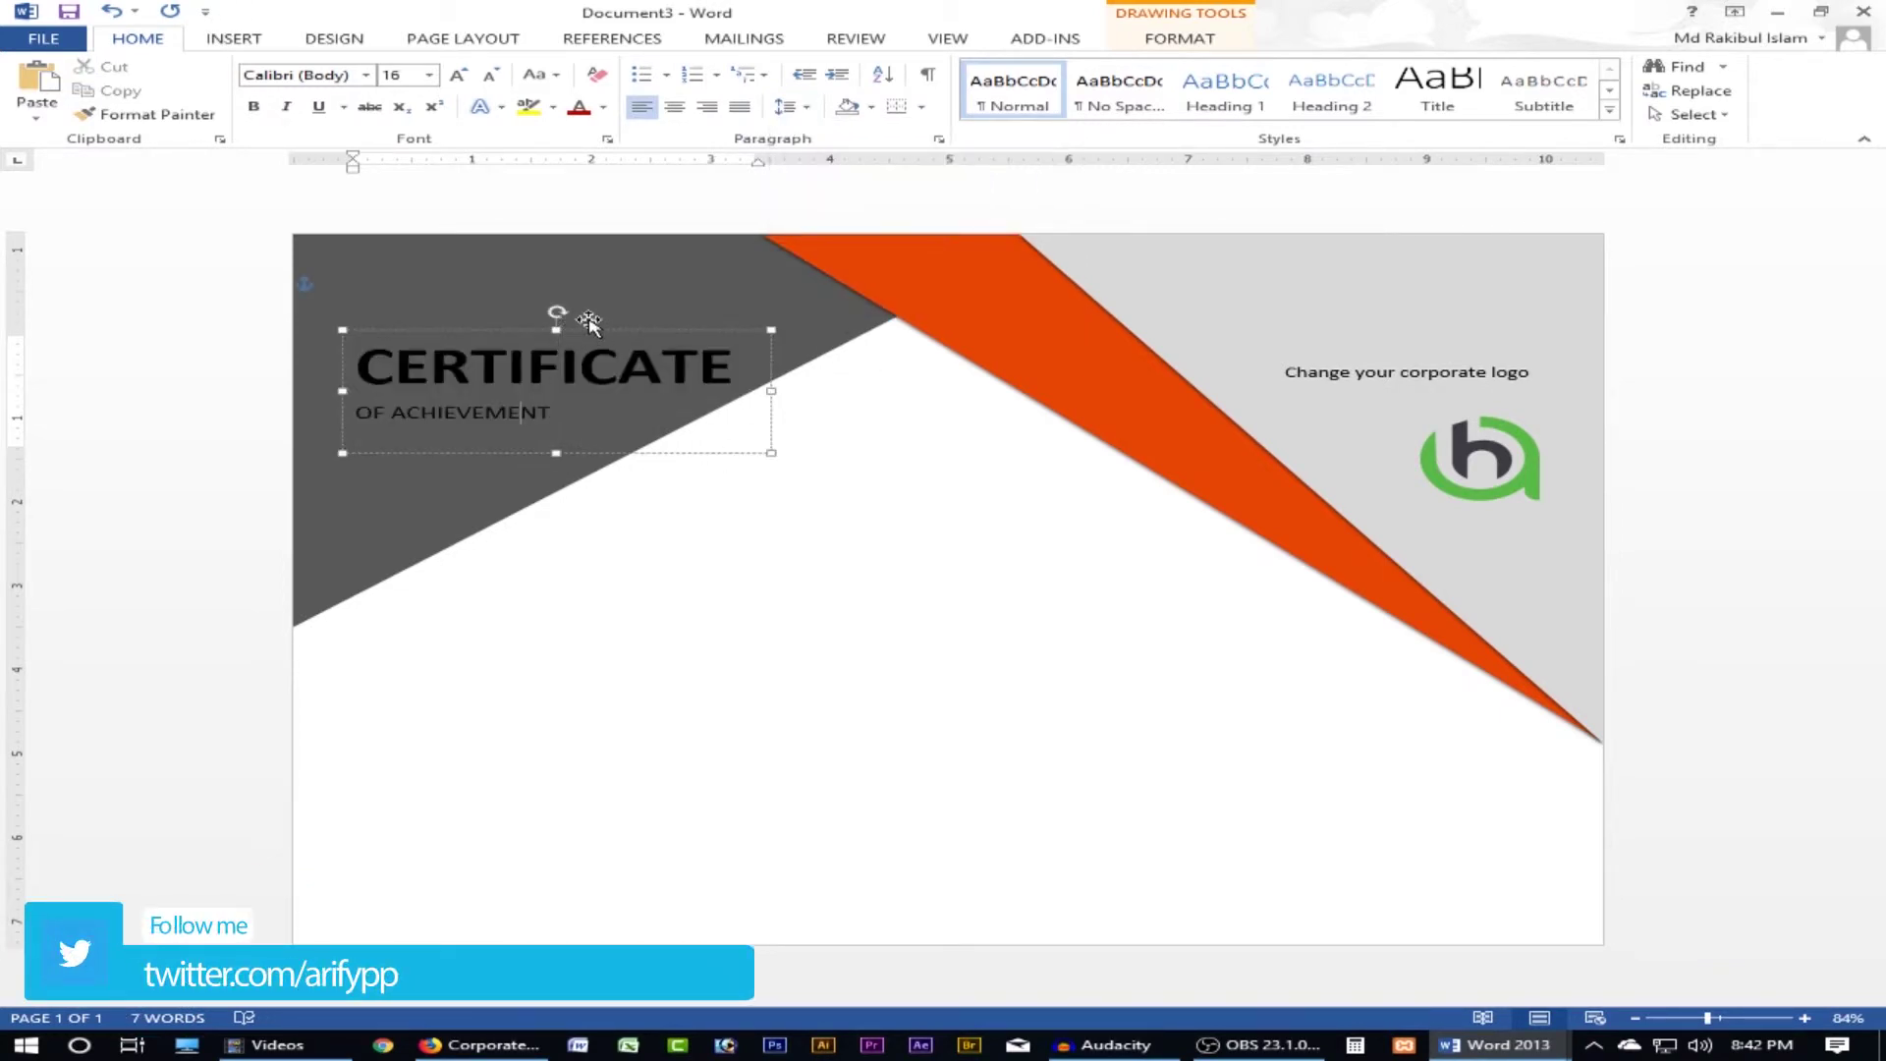
{"action": "left_click", "coordinate": [605, 112]}
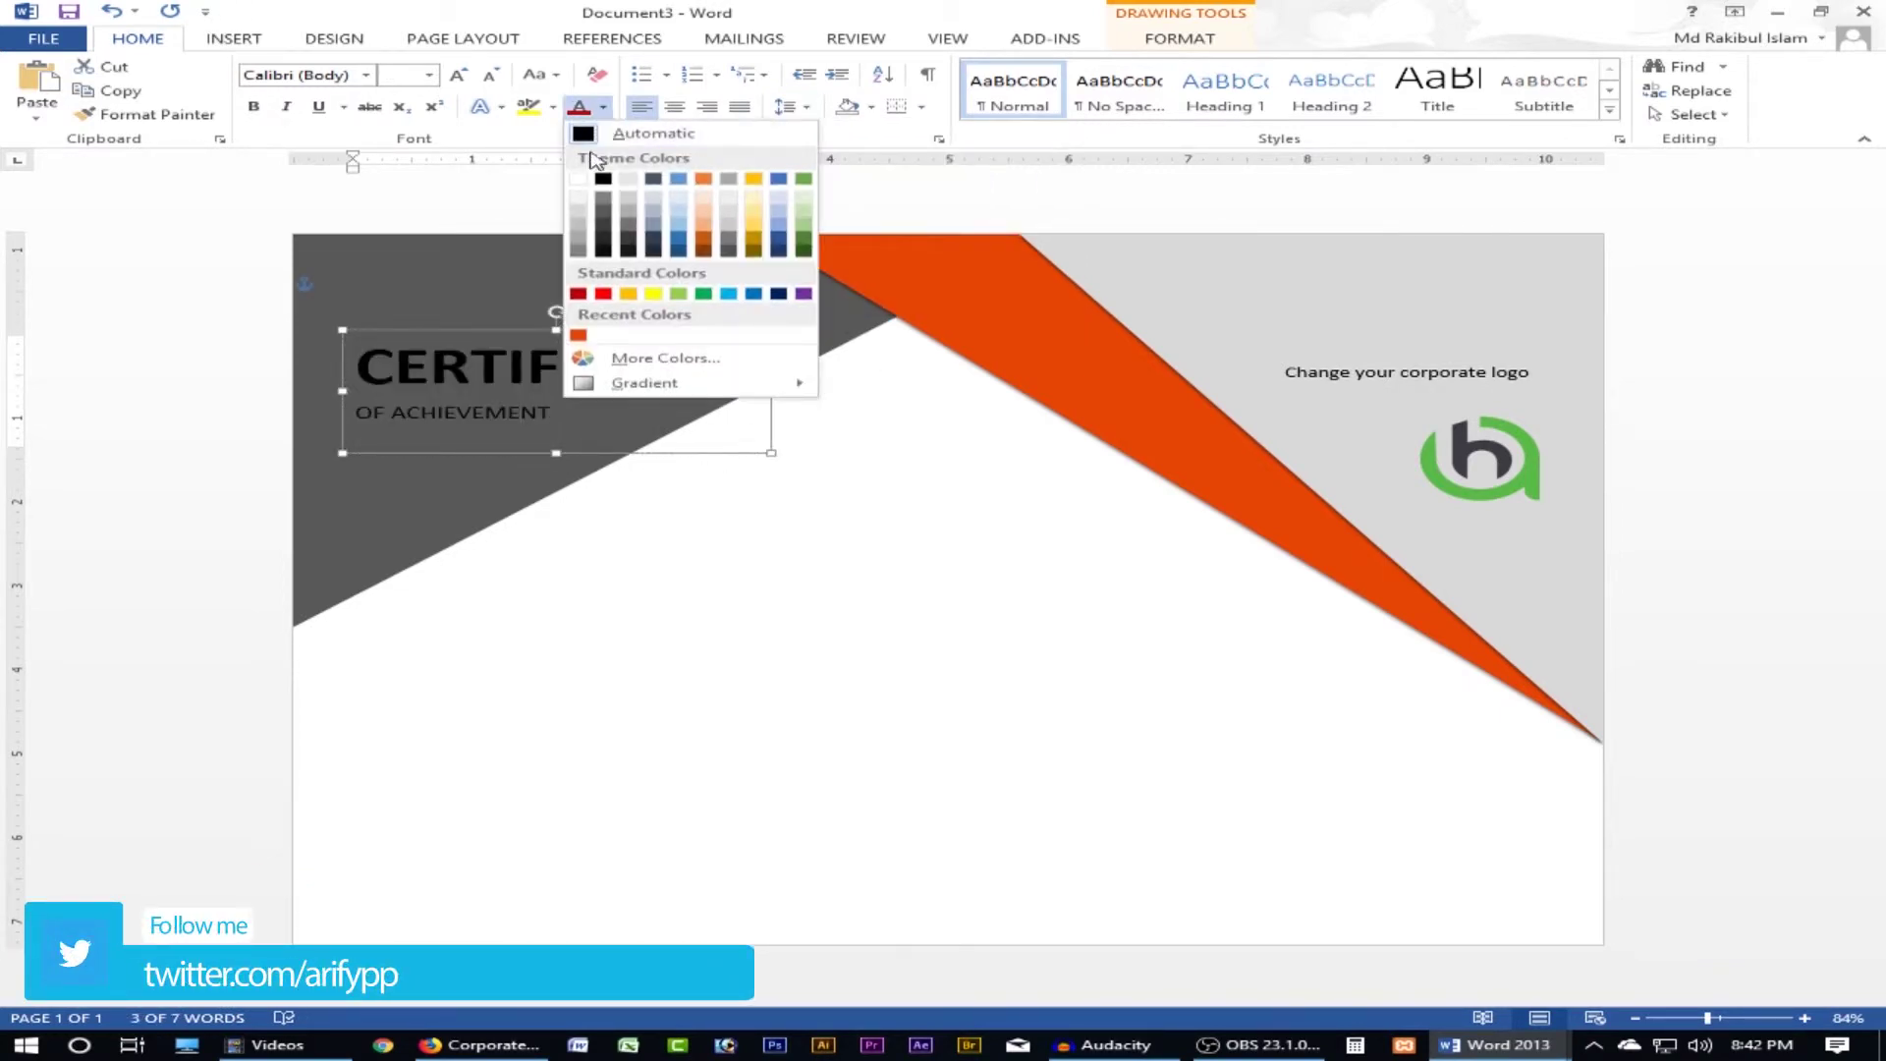
{"action": "left_click", "coordinate": [589, 170]}
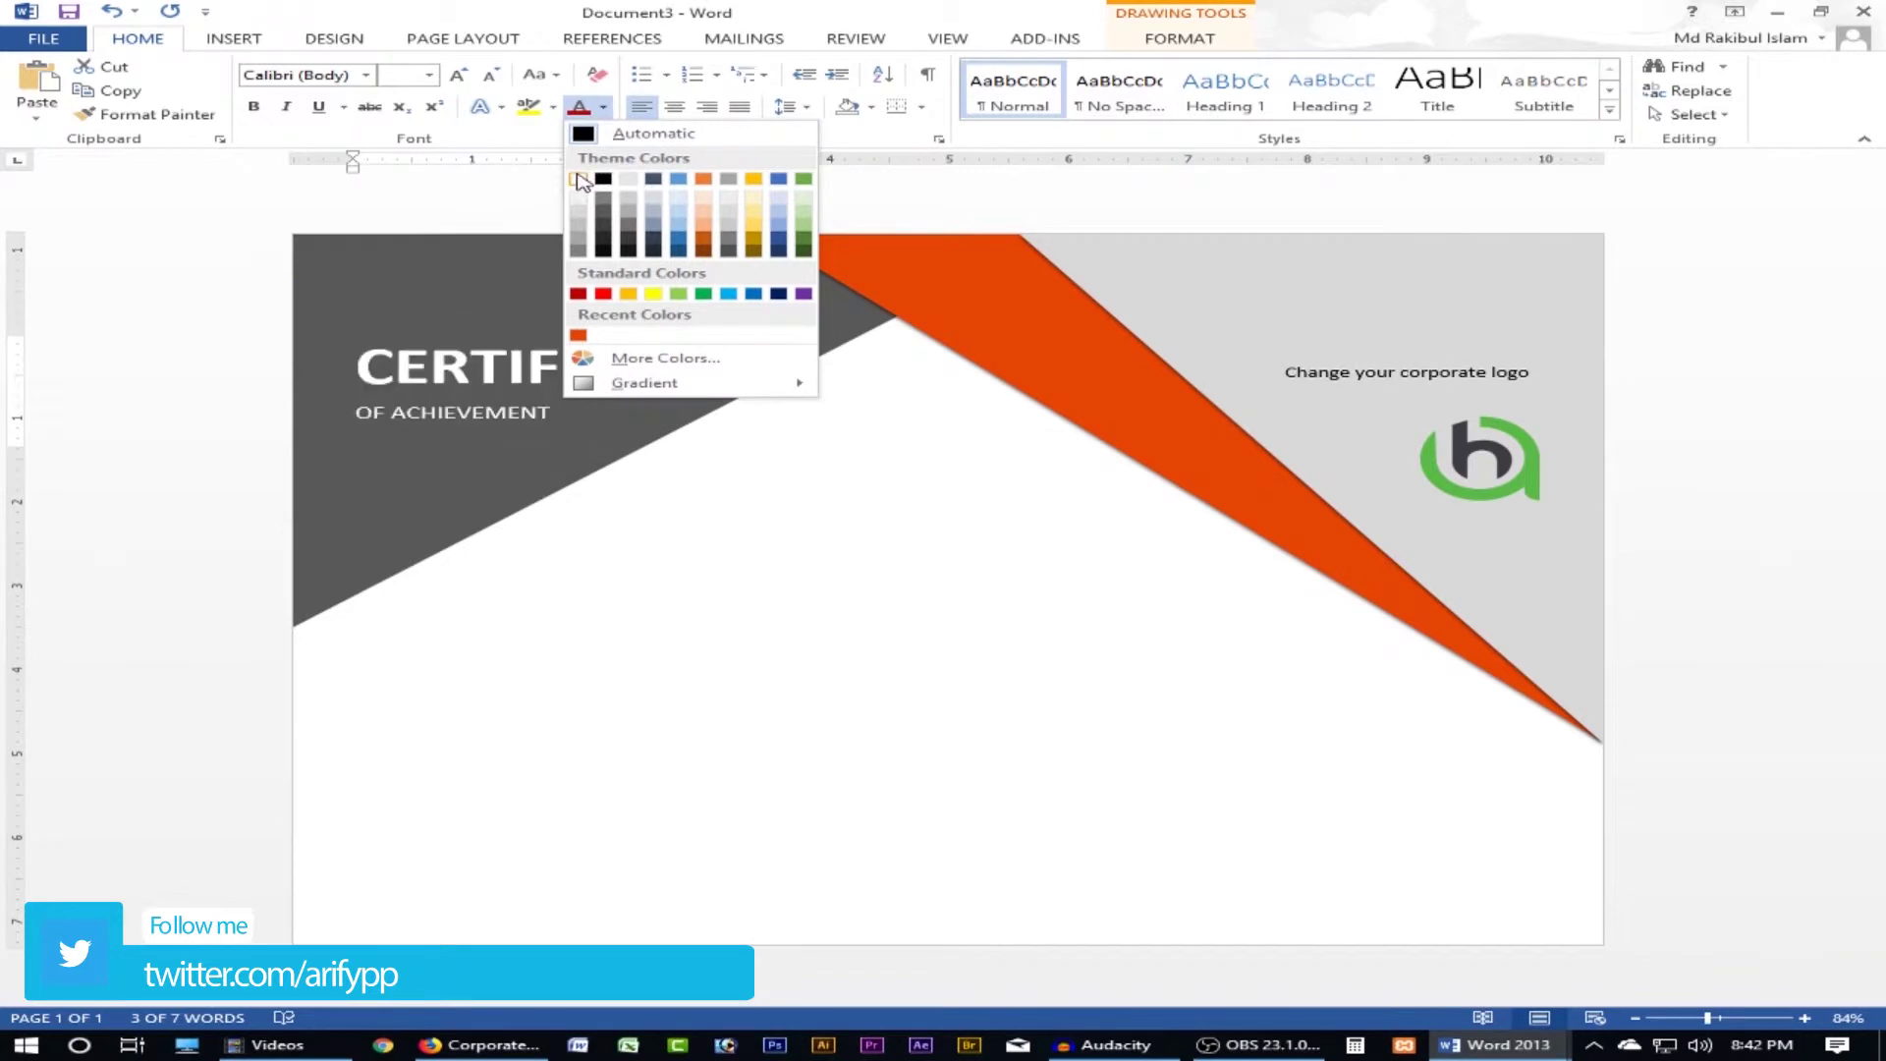
- Reselect the title text box and nudge it slightly upward
{"action": "left_click", "coordinate": [660, 561]}
{"action": "left_click", "coordinate": [545, 366]}
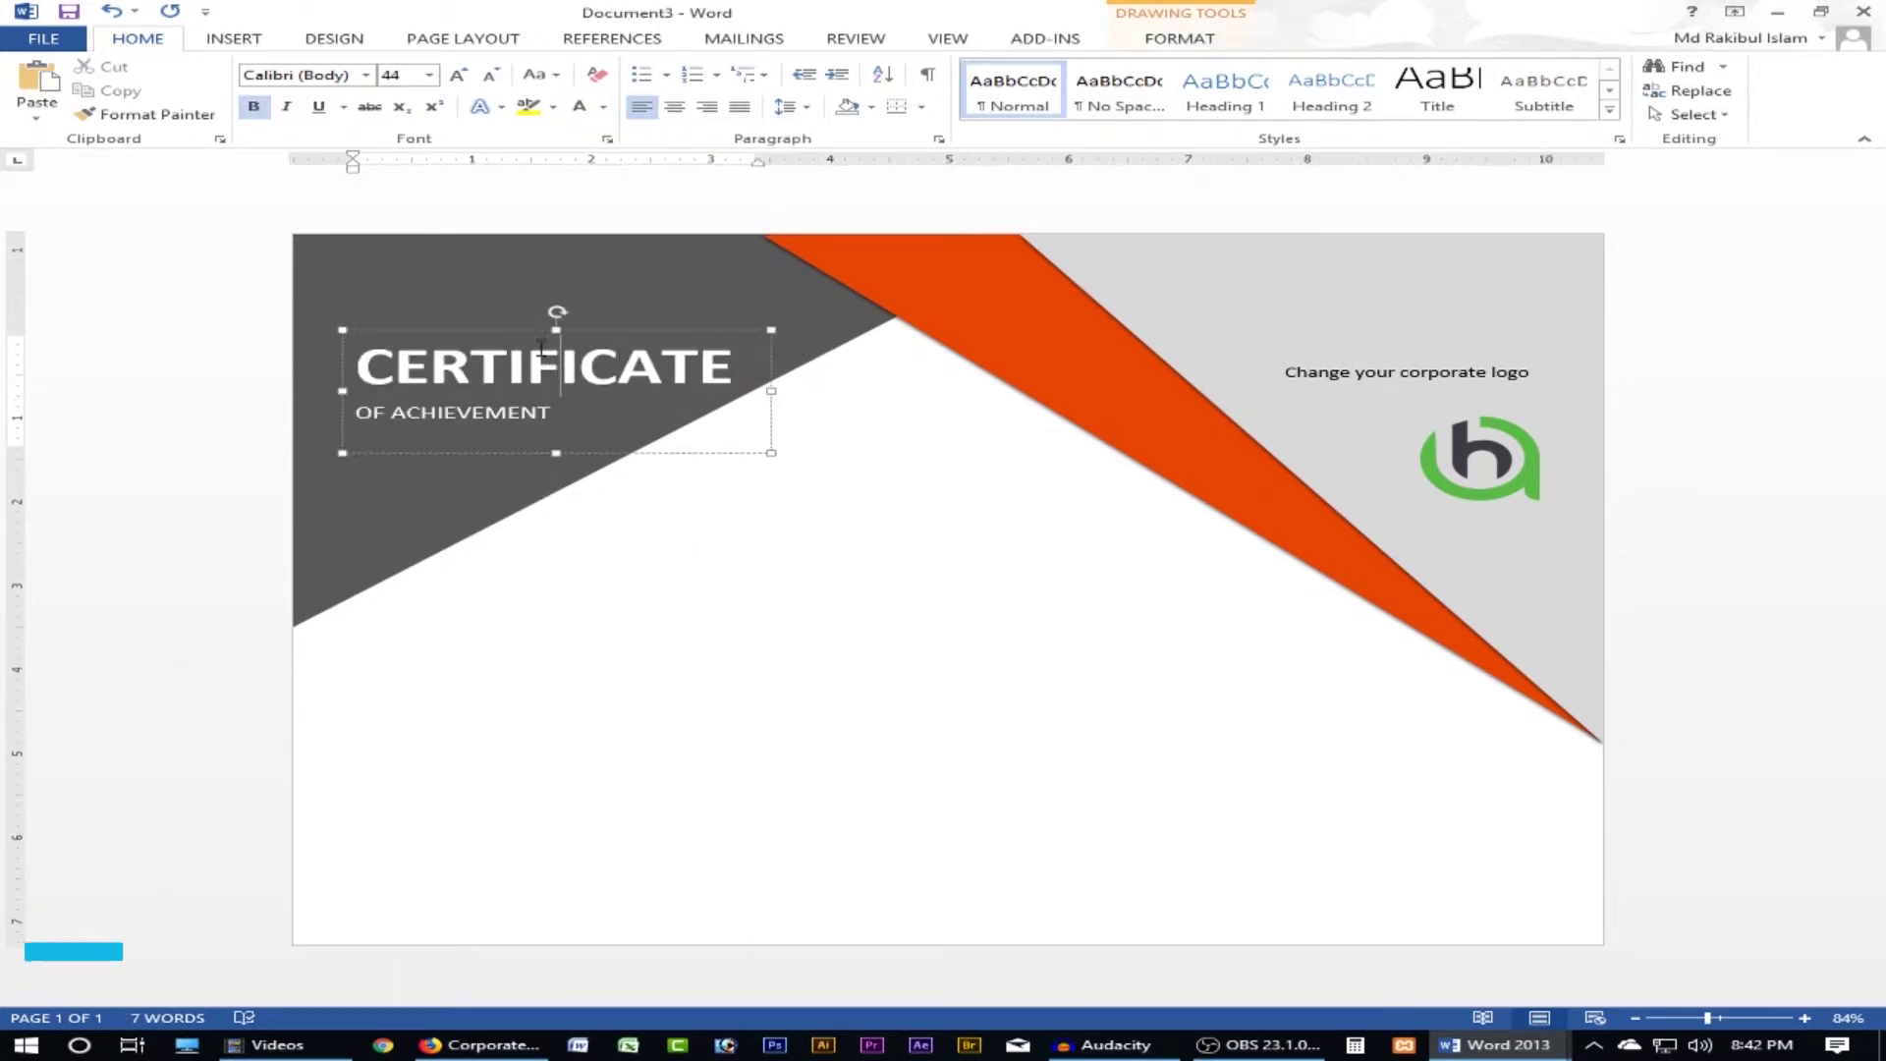
{"action": "left_click", "coordinate": [591, 352]}
{"action": "left_click", "coordinate": [590, 360]}
{"action": "left_click_drag", "start_coordinate": [638, 331], "coordinate": [633, 313]}
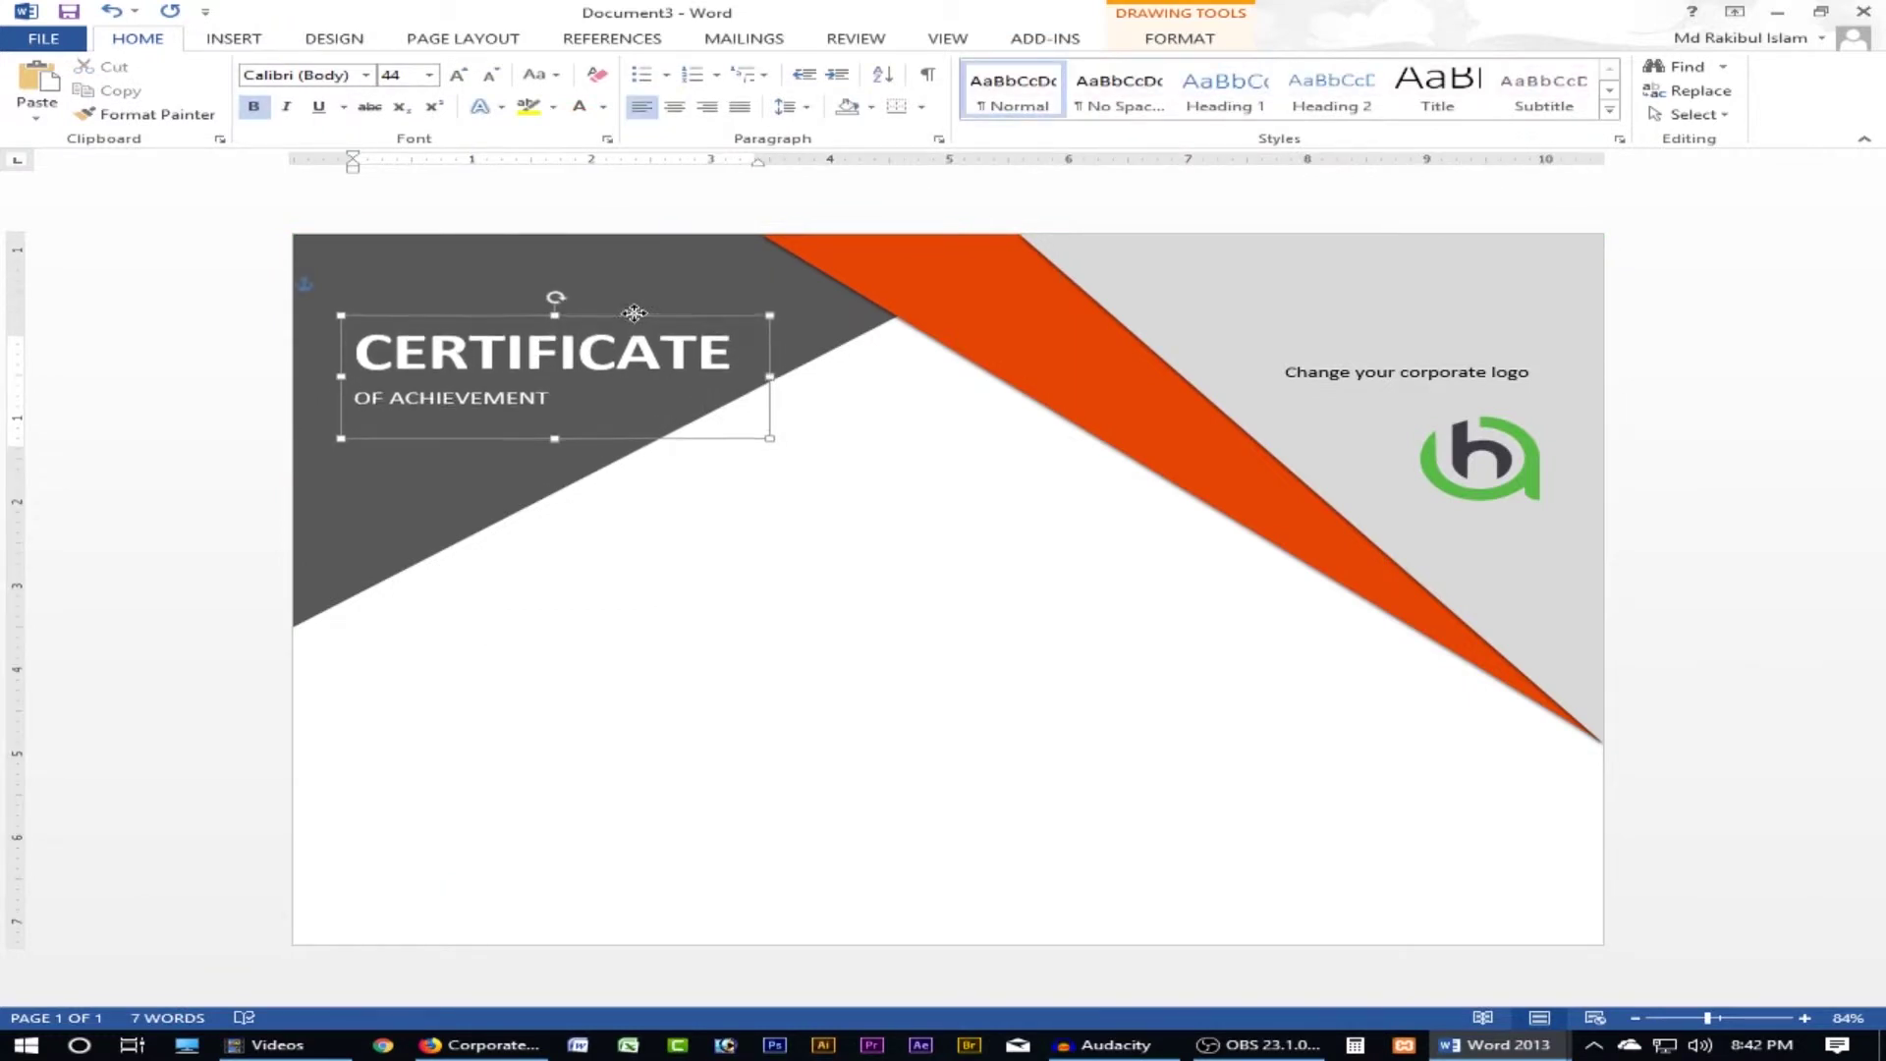
{"action": "left_click", "coordinate": [639, 830]}
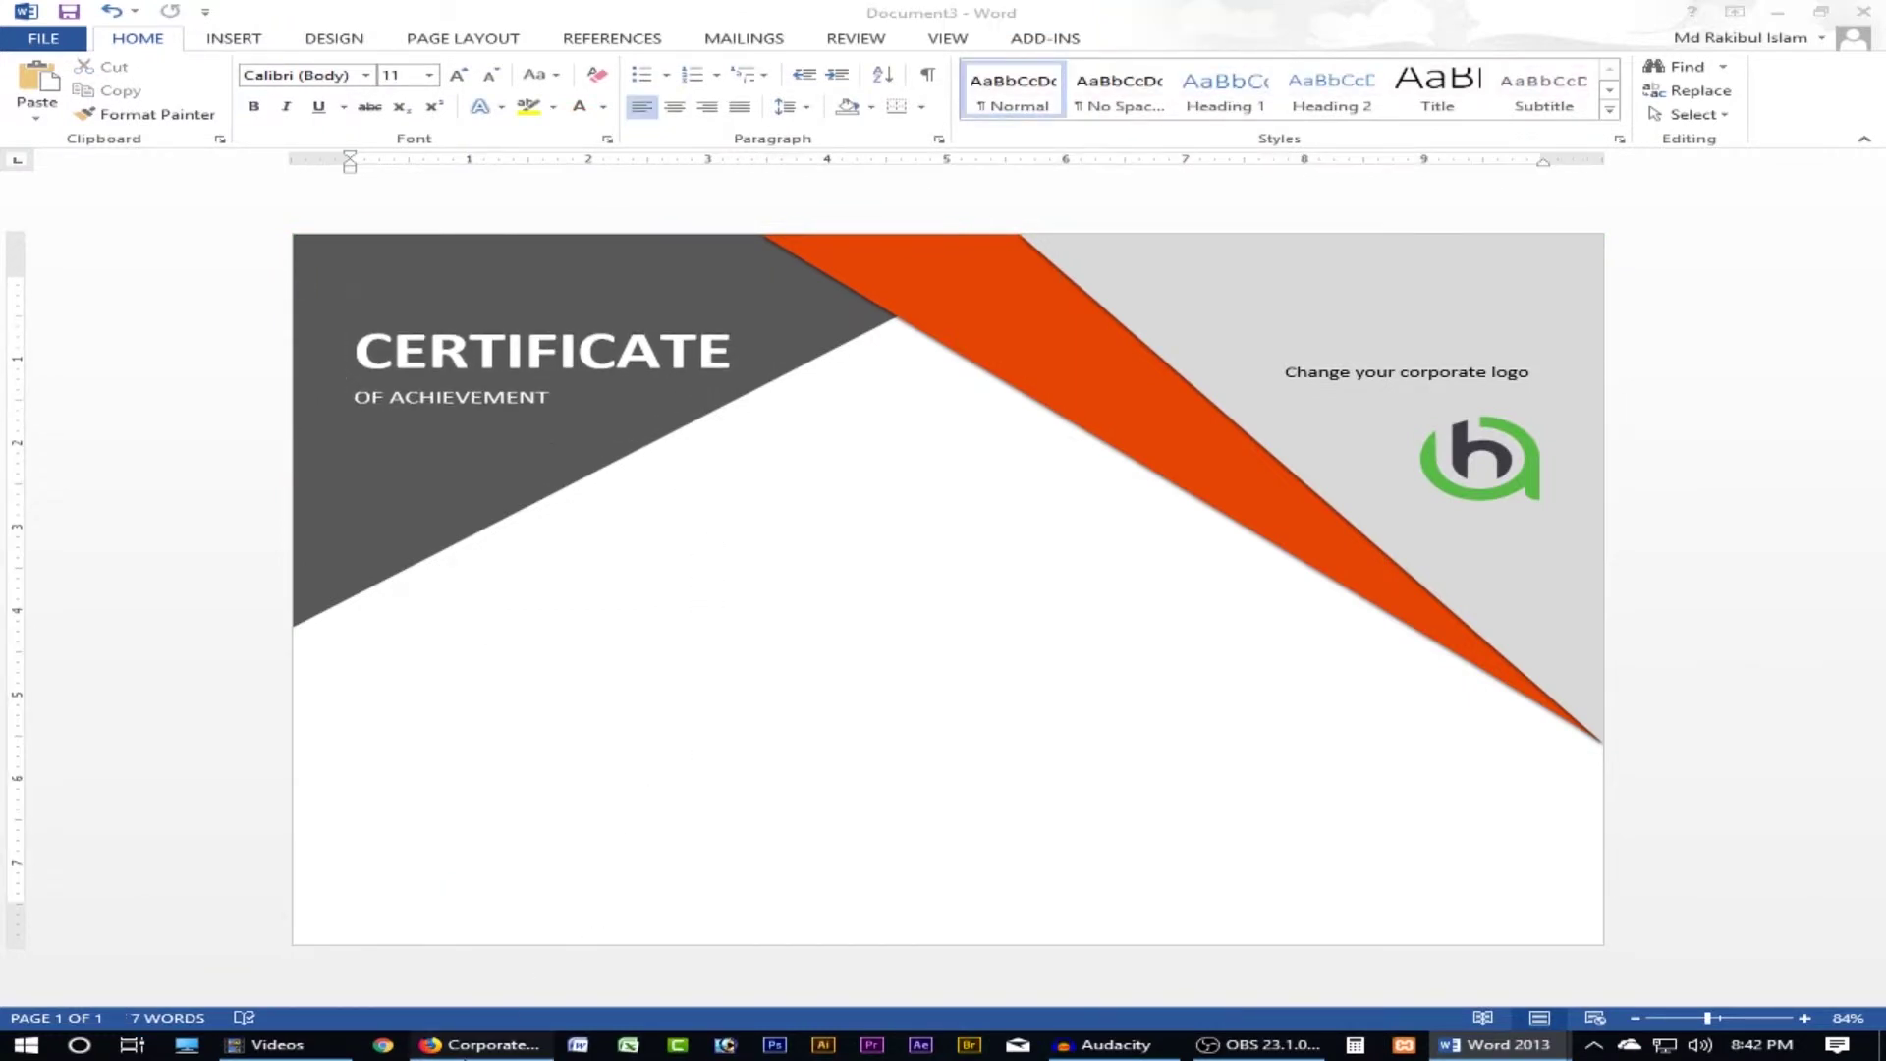
{"action": "left_click", "coordinate": [486, 1045]}
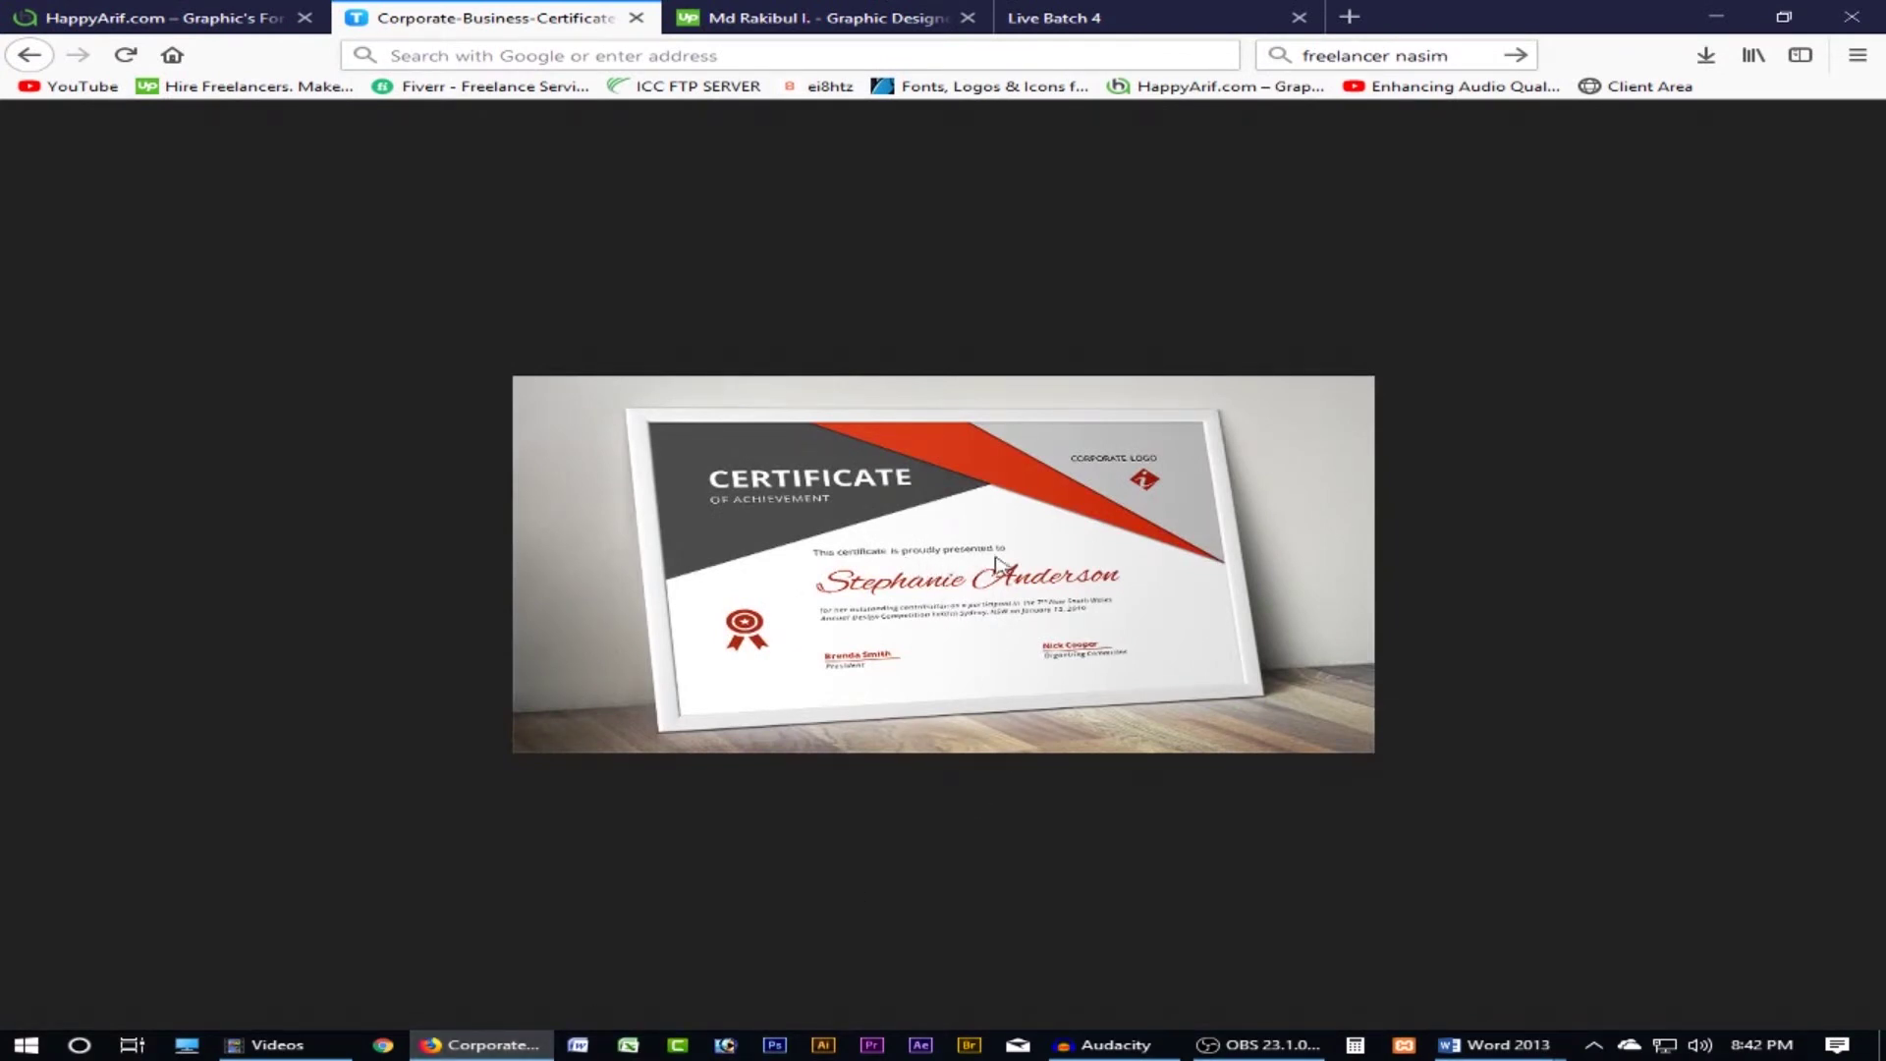
- Copy the logo caption text box to mid-page and widen it
{"action": "left_click", "coordinate": [486, 1045]}
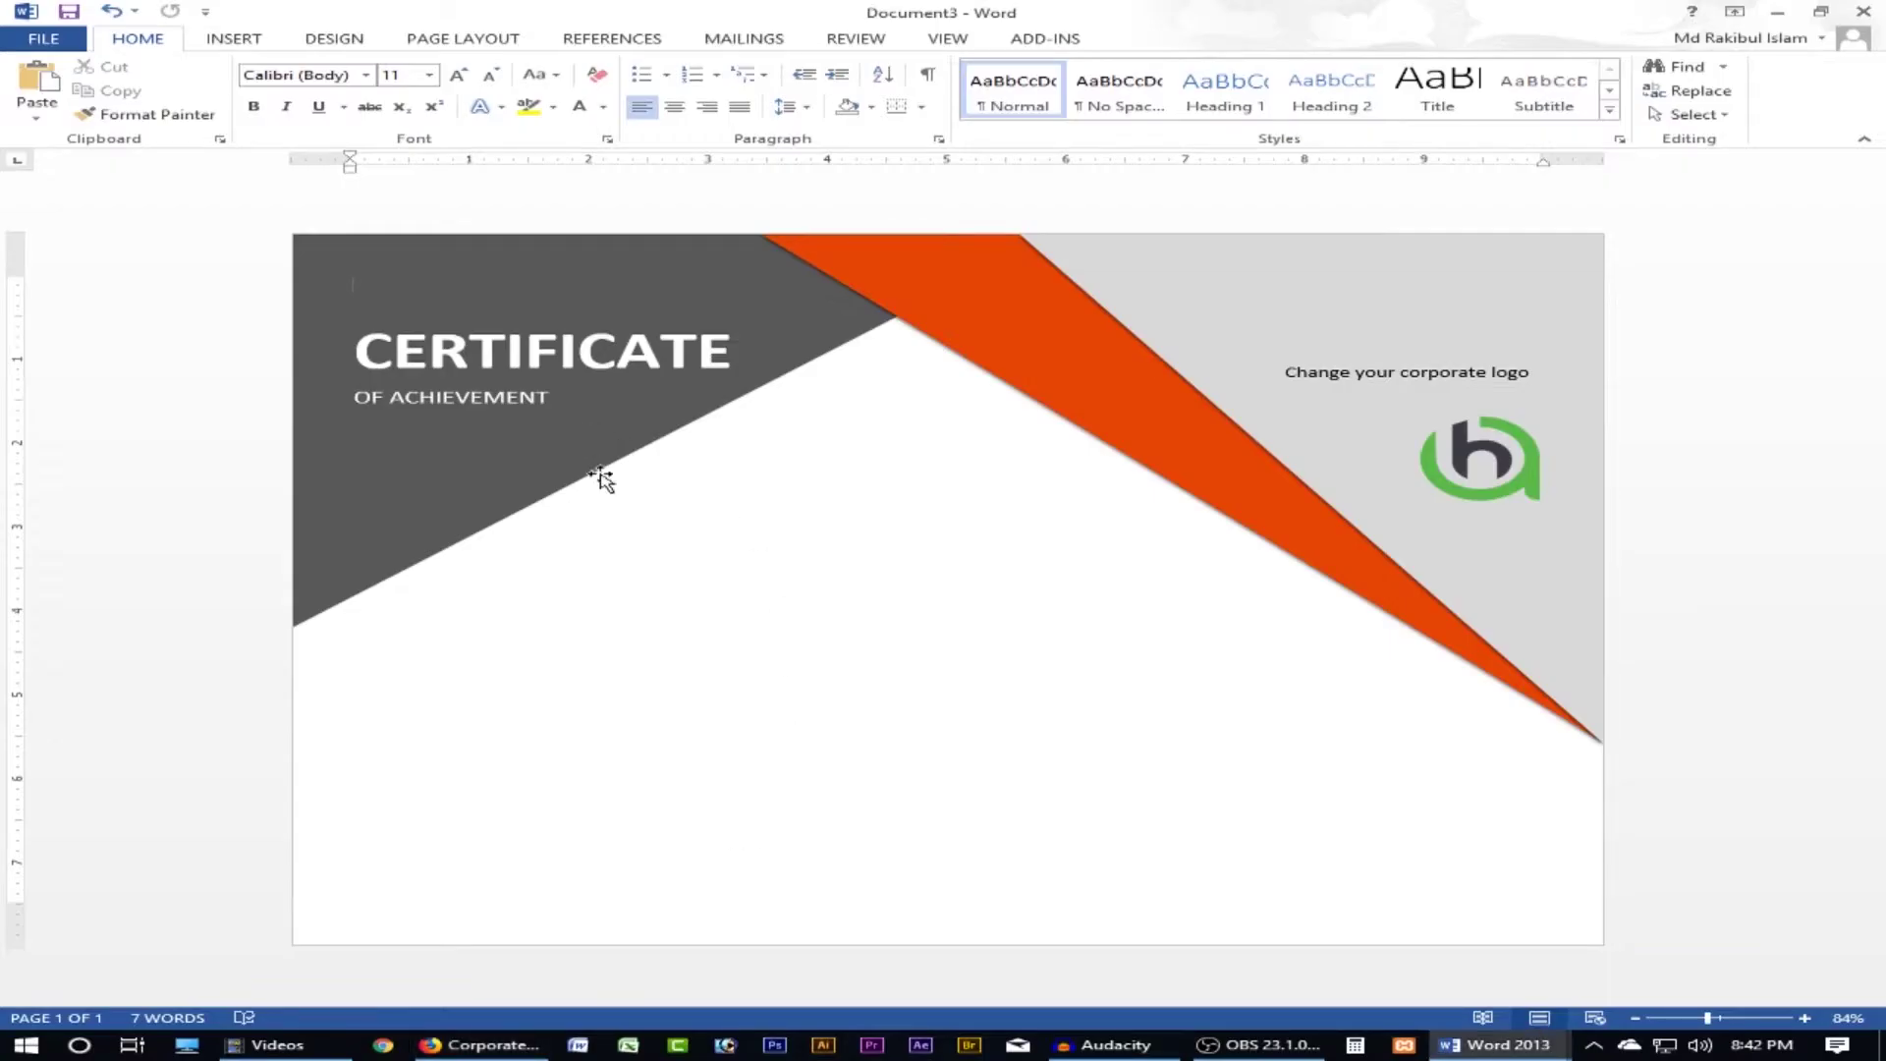
{"action": "left_click", "coordinate": [1400, 372]}
{"action": "mouse_move", "coordinate": [1488, 371]}
{"action": "left_mouse_down"}
{"action": "mouse_move", "coordinate": [752, 590]}
{"action": "mouse_move", "coordinate": [727, 542]}
{"action": "left_mouse_up"}
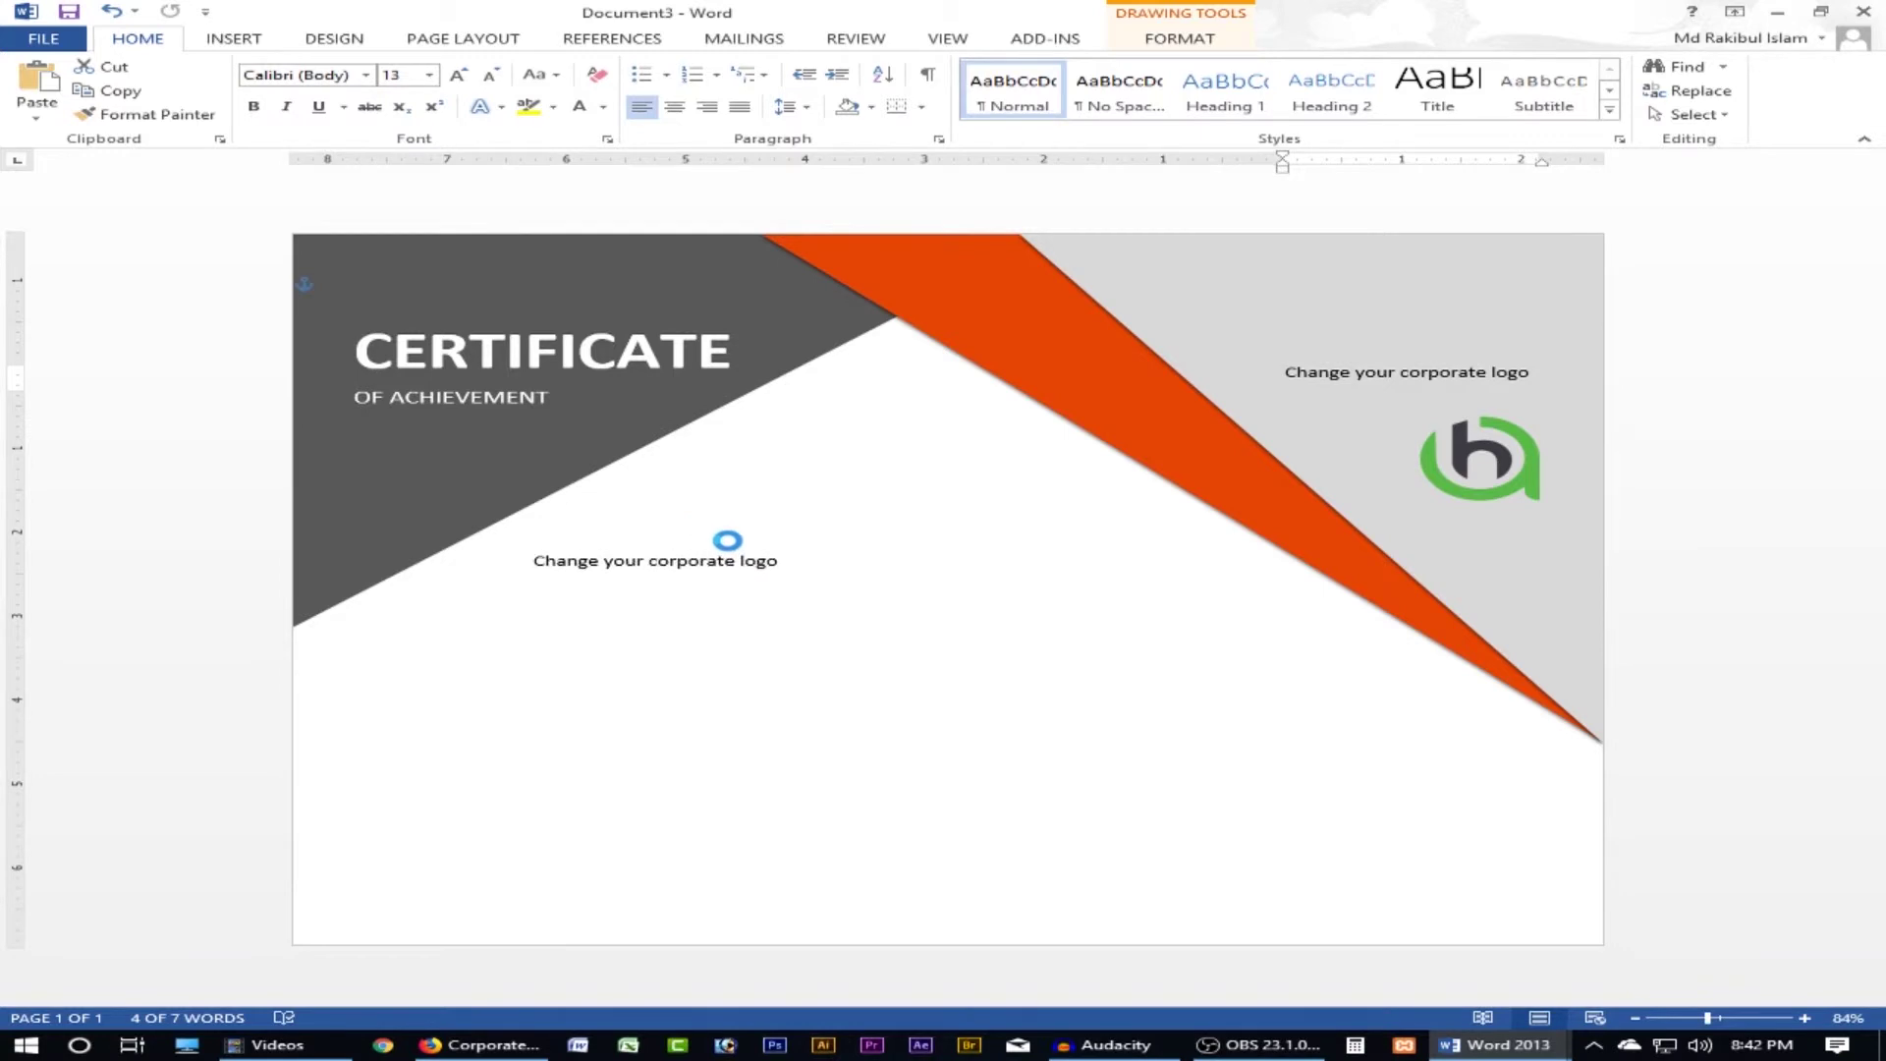
{"action": "left_click_drag", "start_coordinate": [806, 585], "coordinate": [1184, 595]}
{"action": "triple_click", "coordinate": [730, 571]}
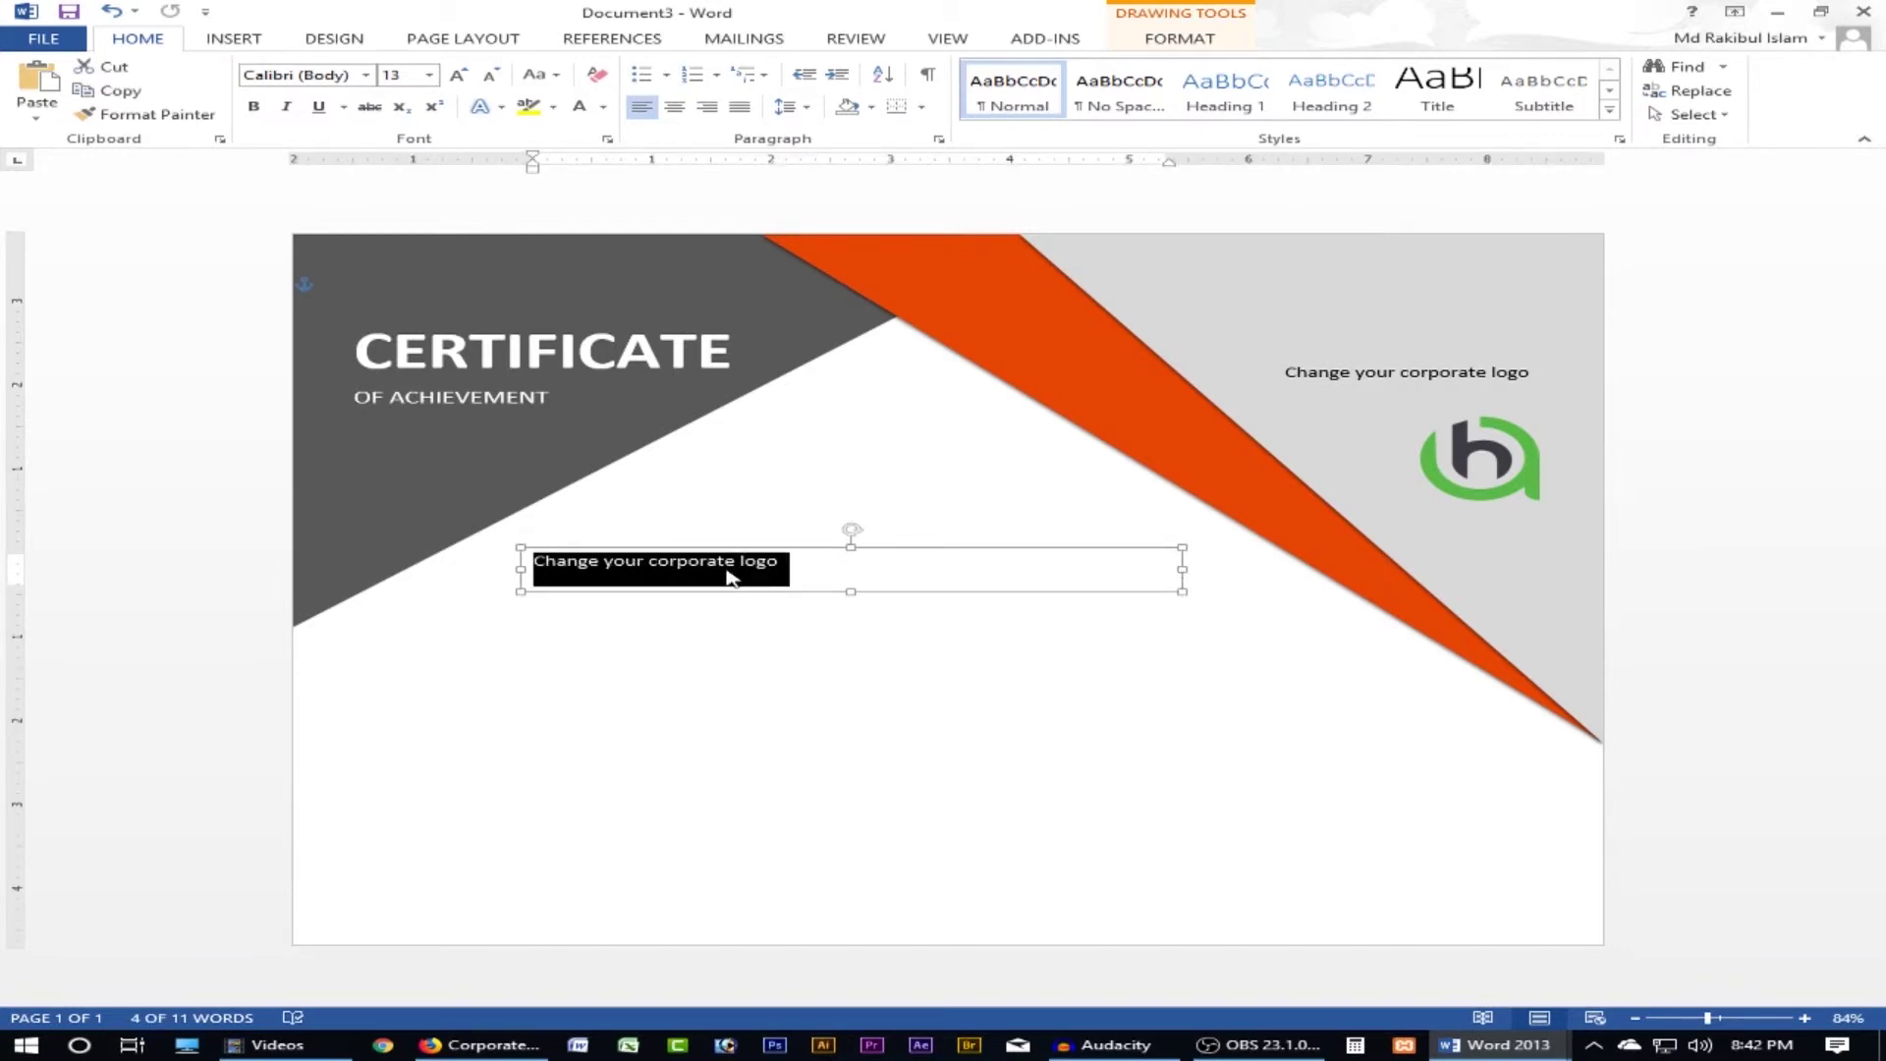
{"action": "type", "text": "This certifixcate"}
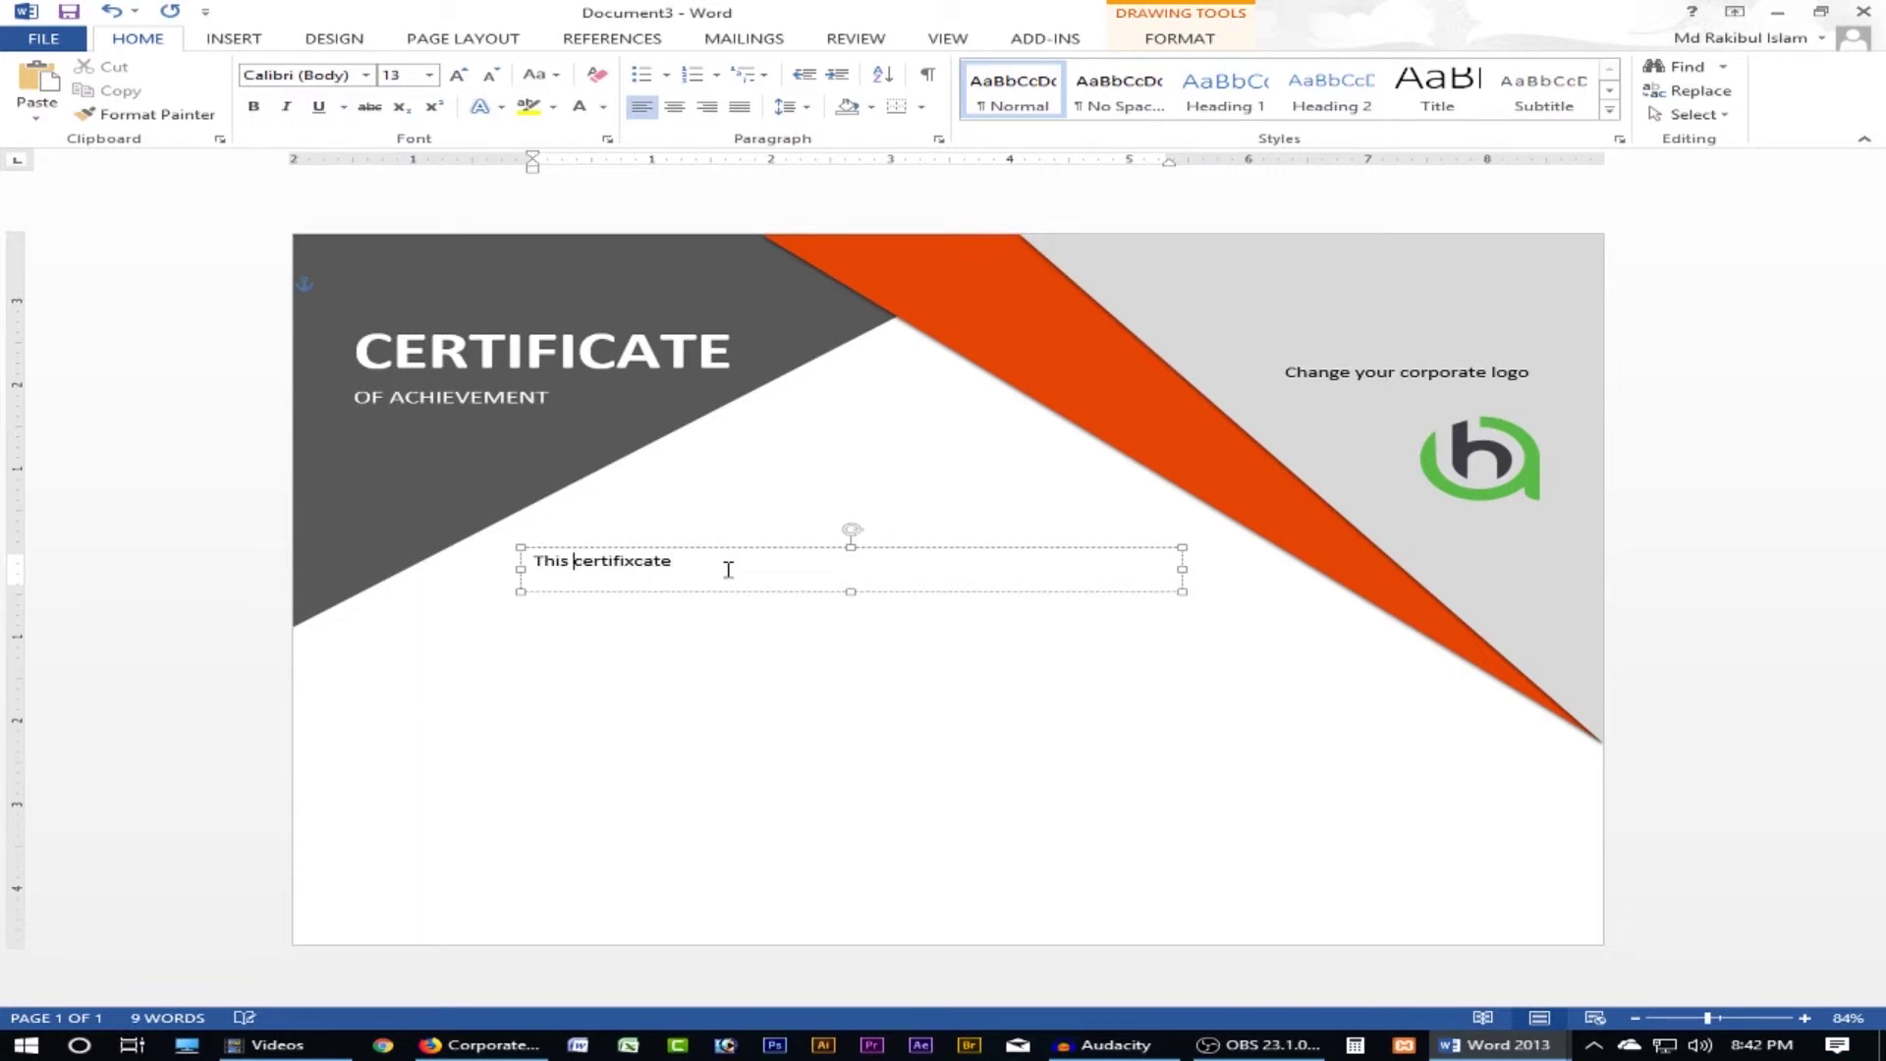
- Make the box read 'This certificate is proudly present to' in larger font, then narrow it
{"action": "key", "text": "BackSpace"}
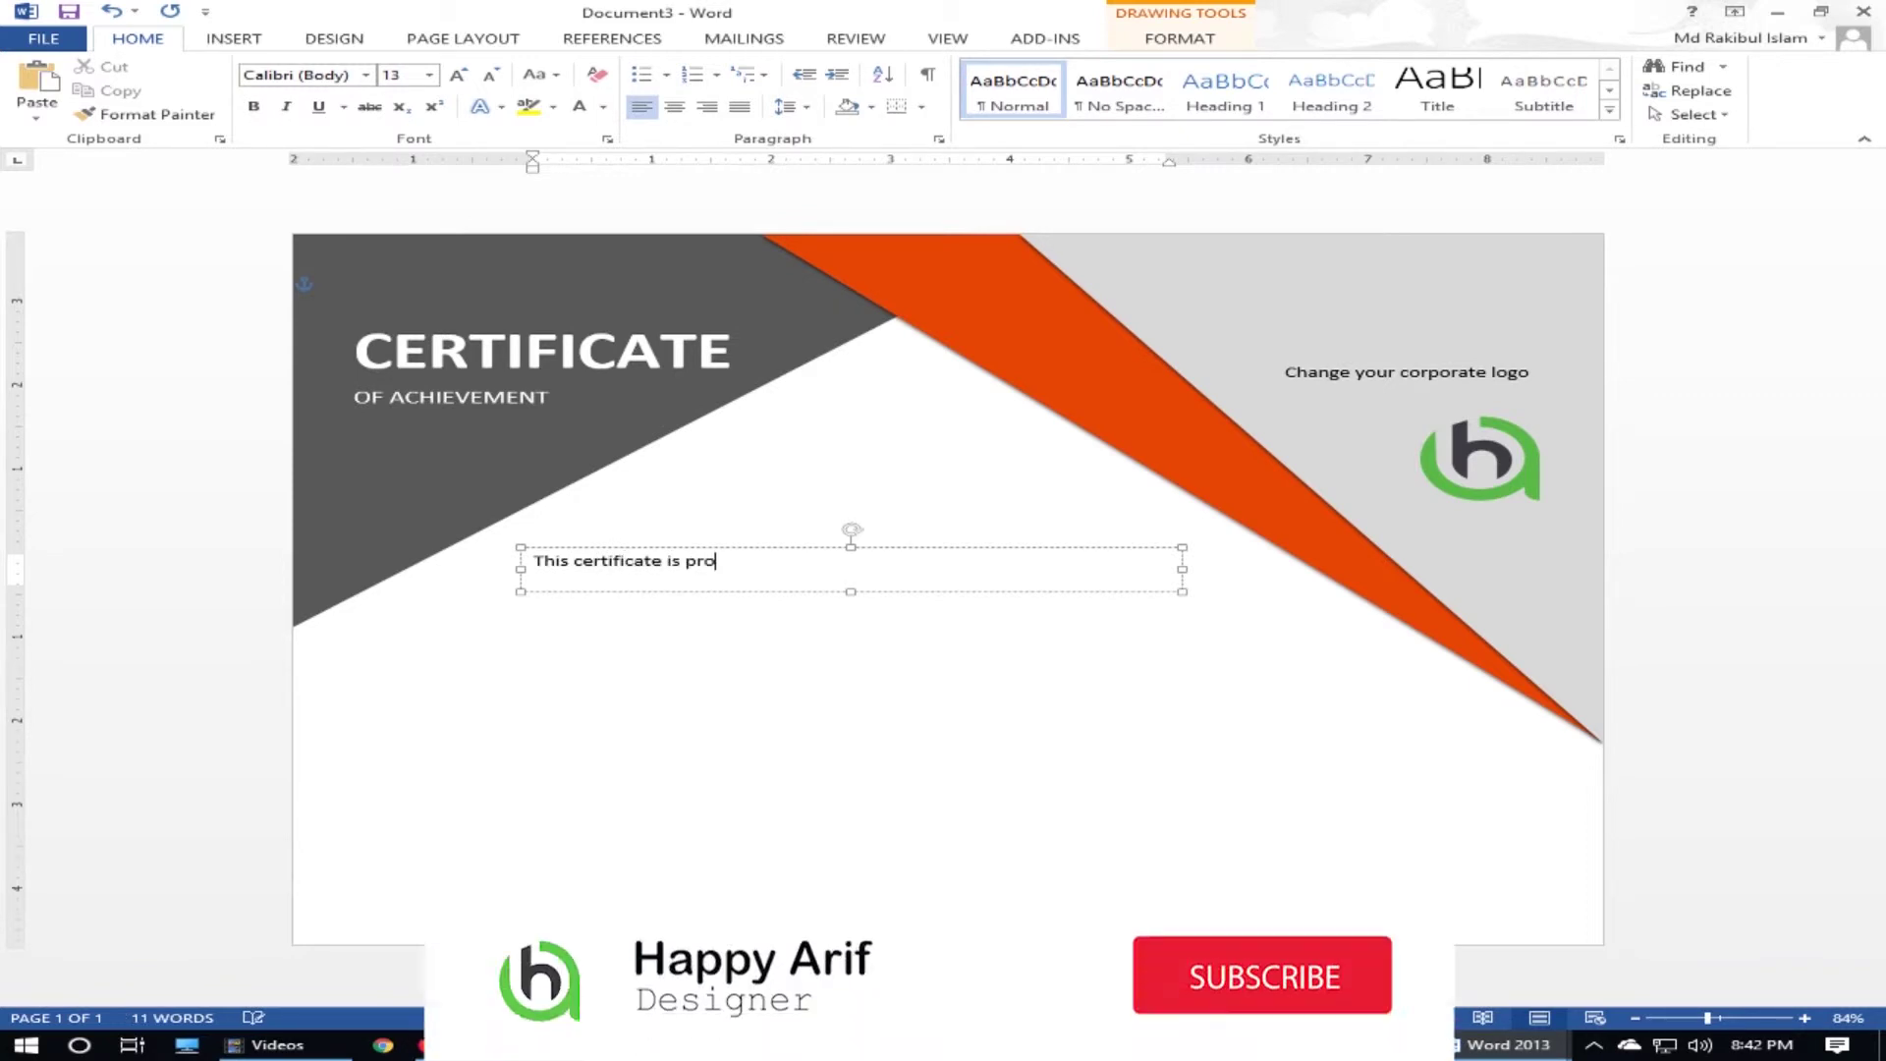
{"action": "type", "text": "oudy"}
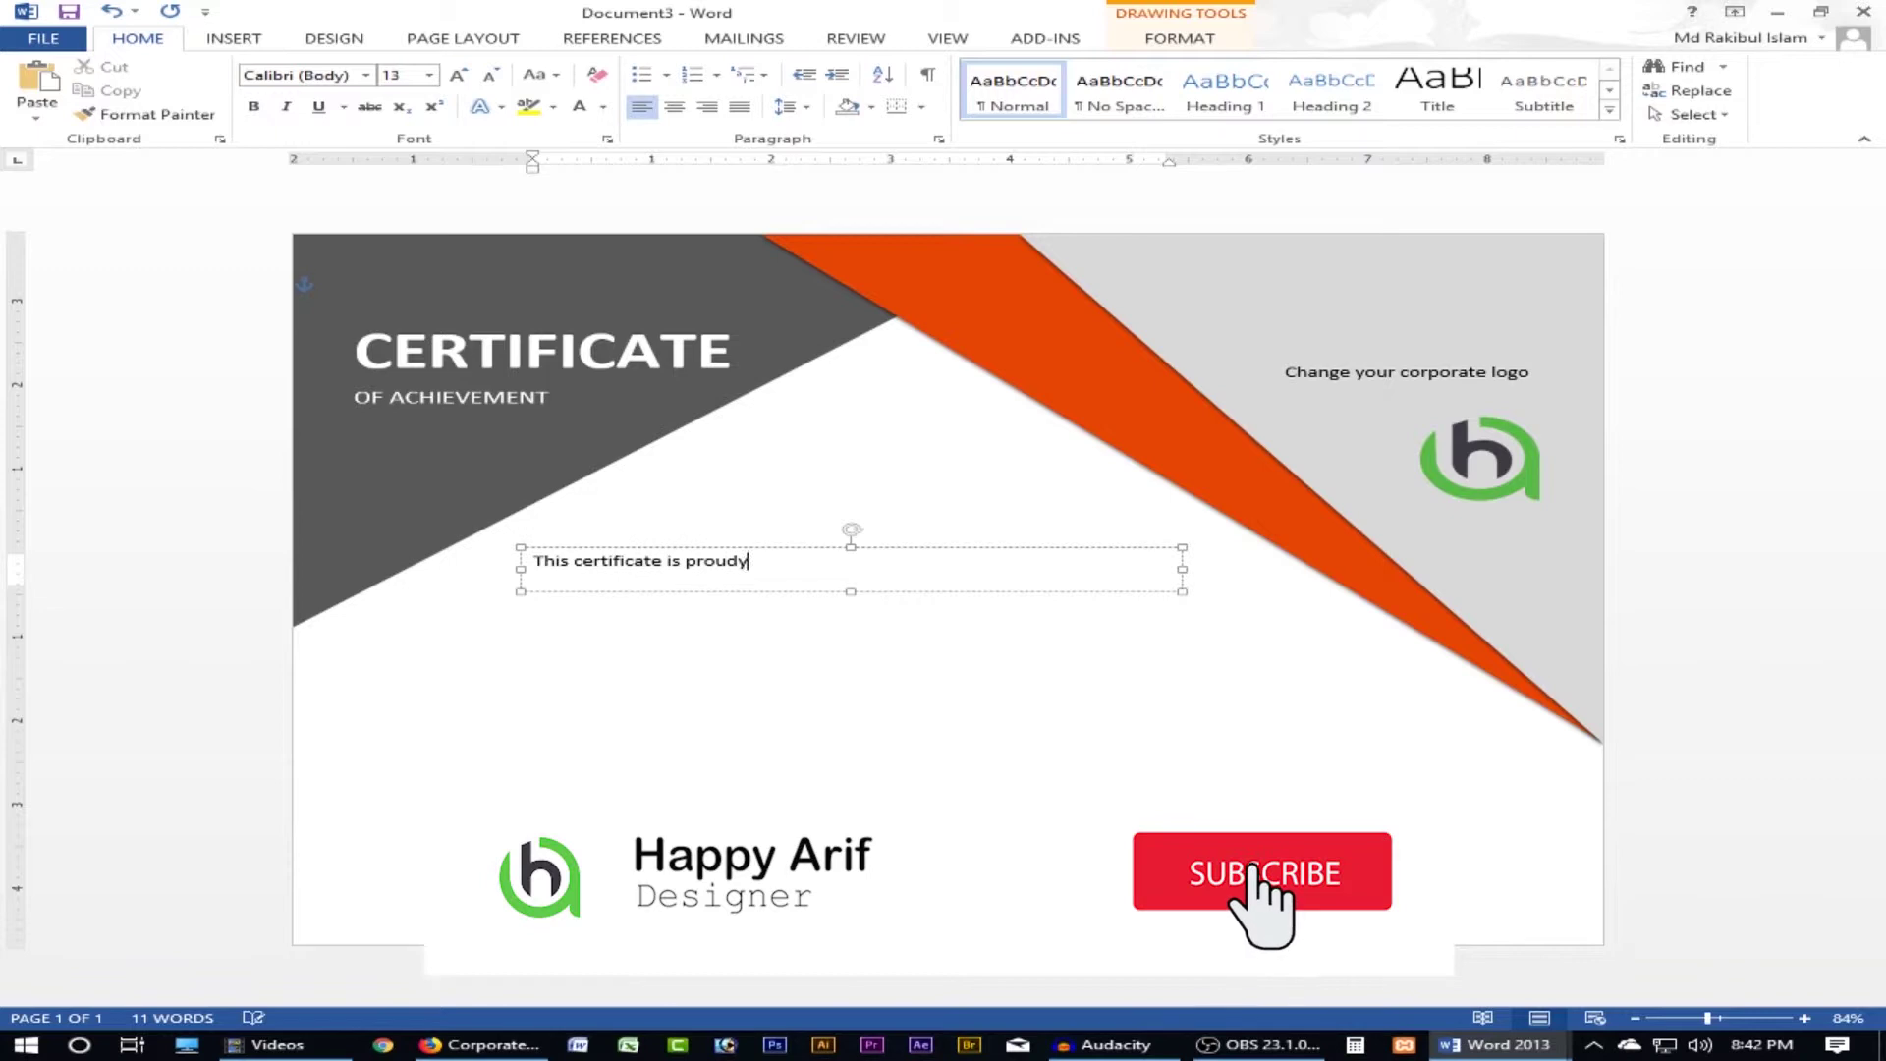
{"action": "key", "text": "BackSpace"}
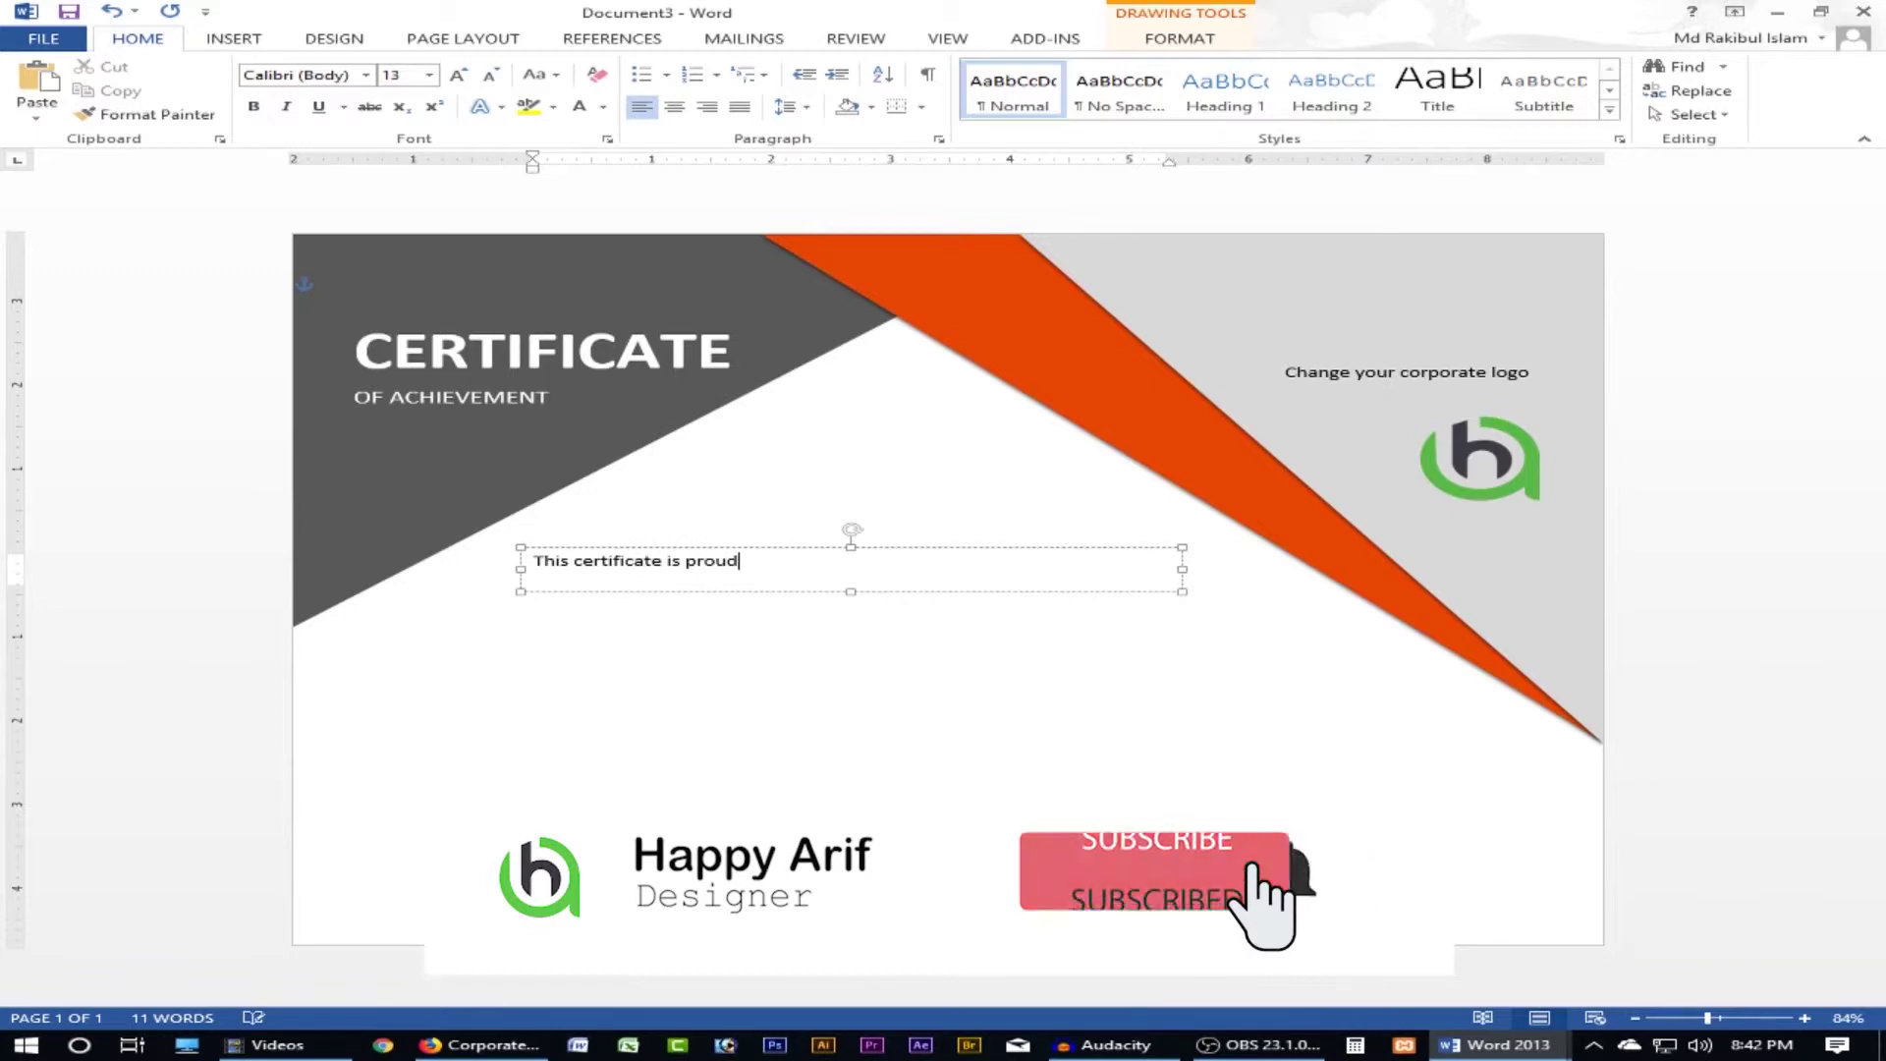
{"action": "type", "text": "ly"}
{"action": "type", "text": " present to"}
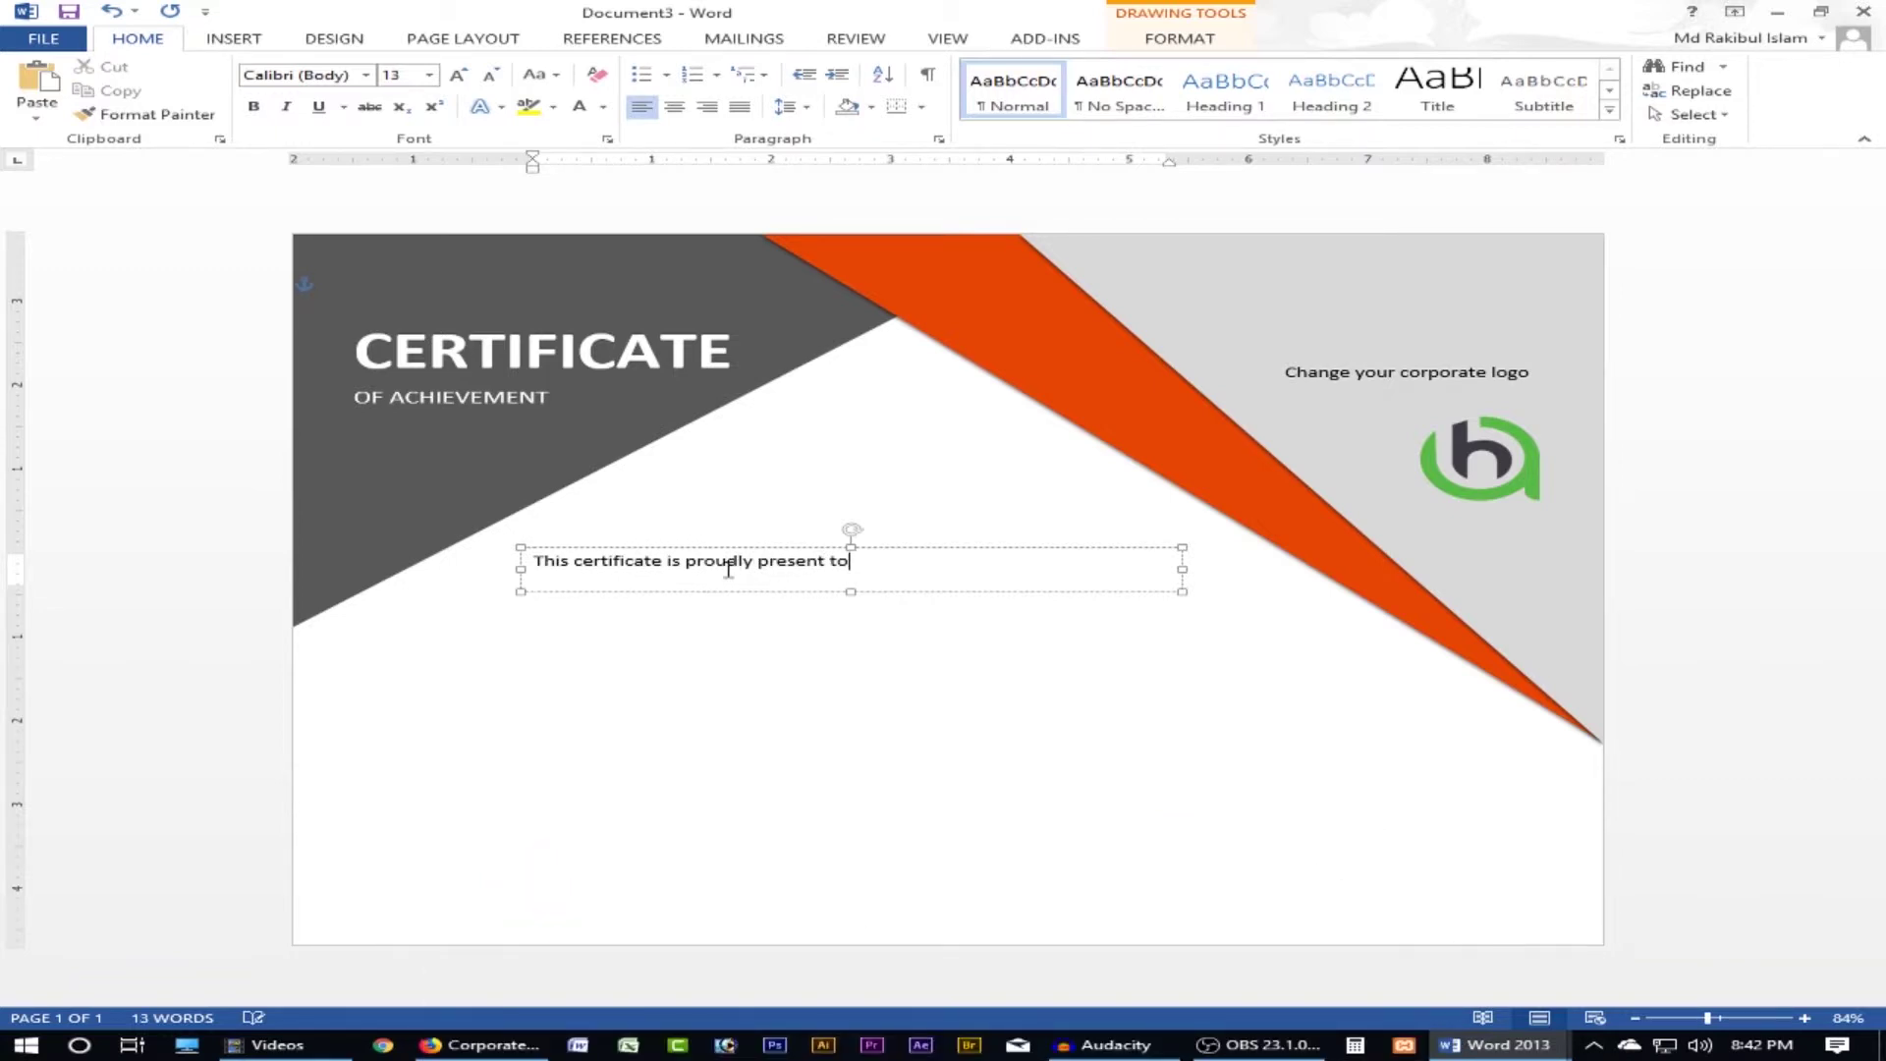
{"action": "key", "text": "ctrl+a"}
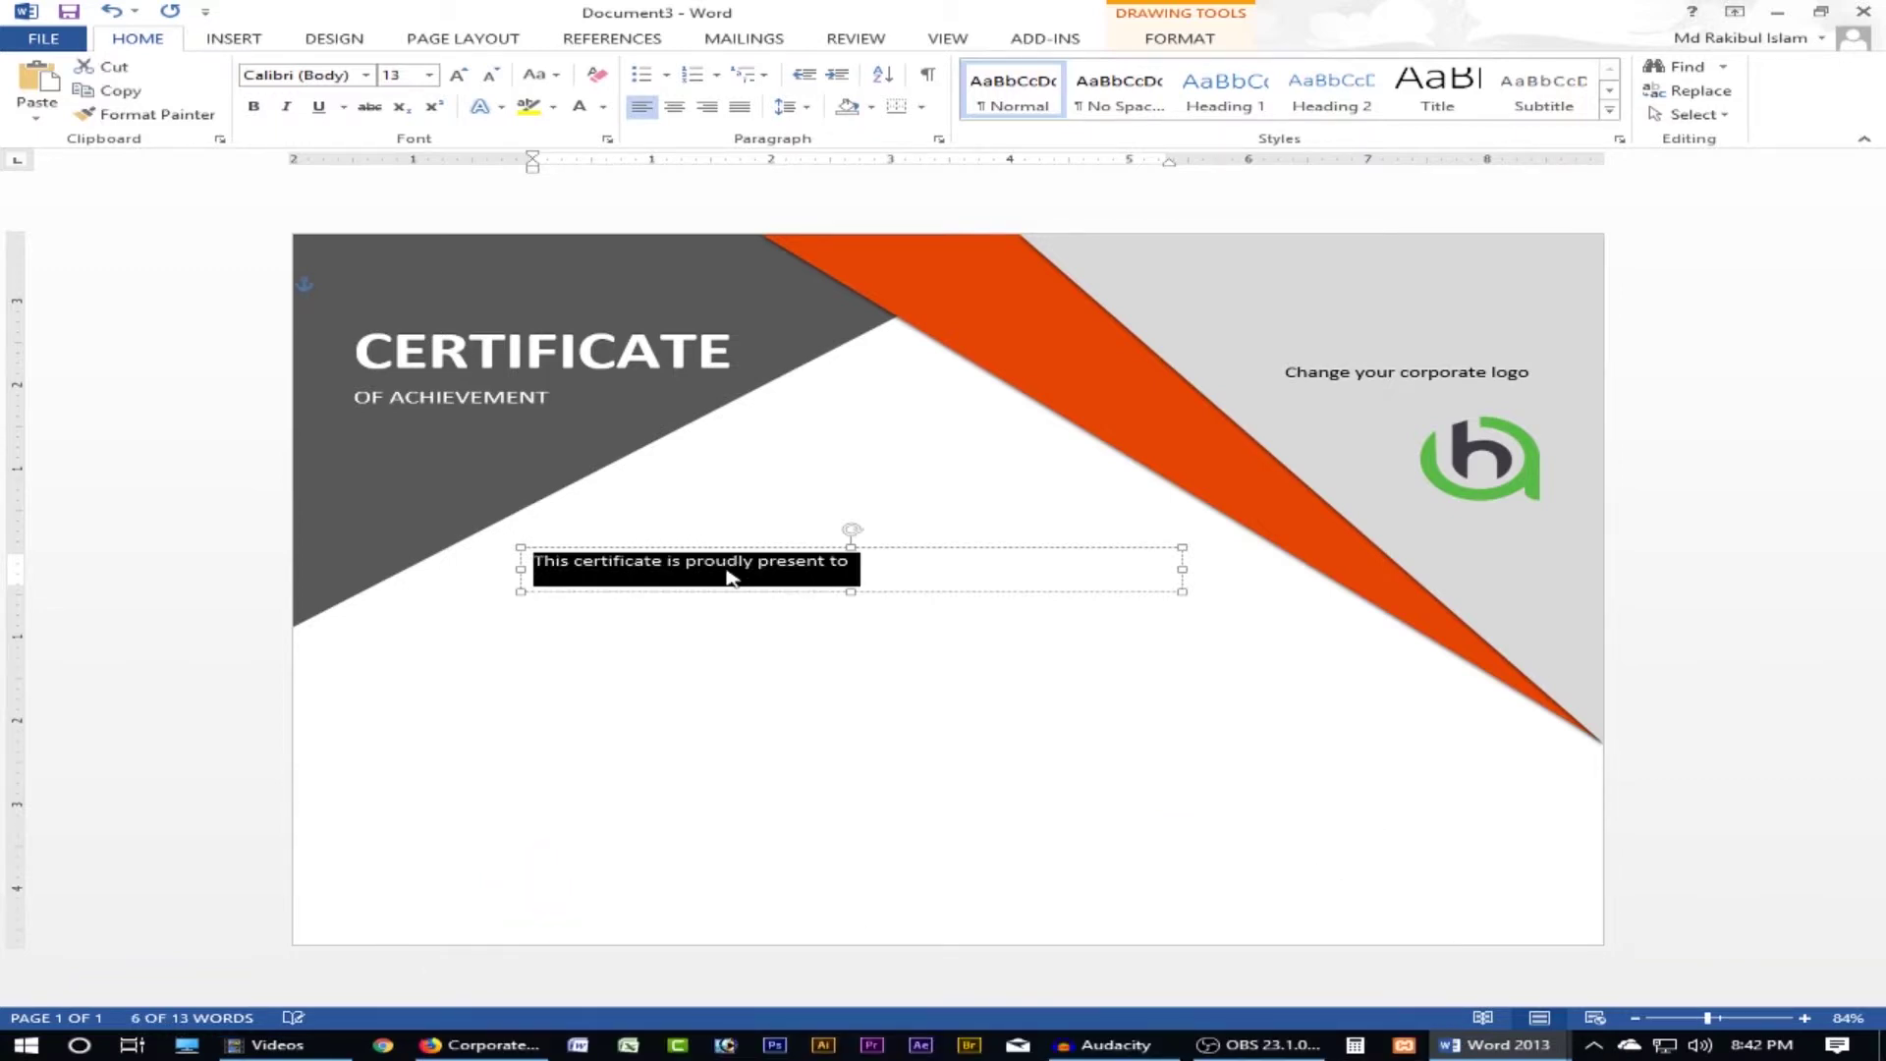
{"action": "key", "text": "ctrl+bracketright"}
{"action": "key", "text": "ctrl+bracketright"}
{"action": "key", "text": "ctrl+bracketright"}
{"action": "key", "text": "ctrl+bracketright"}
{"action": "key", "text": "ctrl+bracketright"}
{"action": "key", "text": "ctrl+bracketright"}
{"action": "left_click_drag", "start_coordinate": [1183, 565], "coordinate": [1023, 567]}
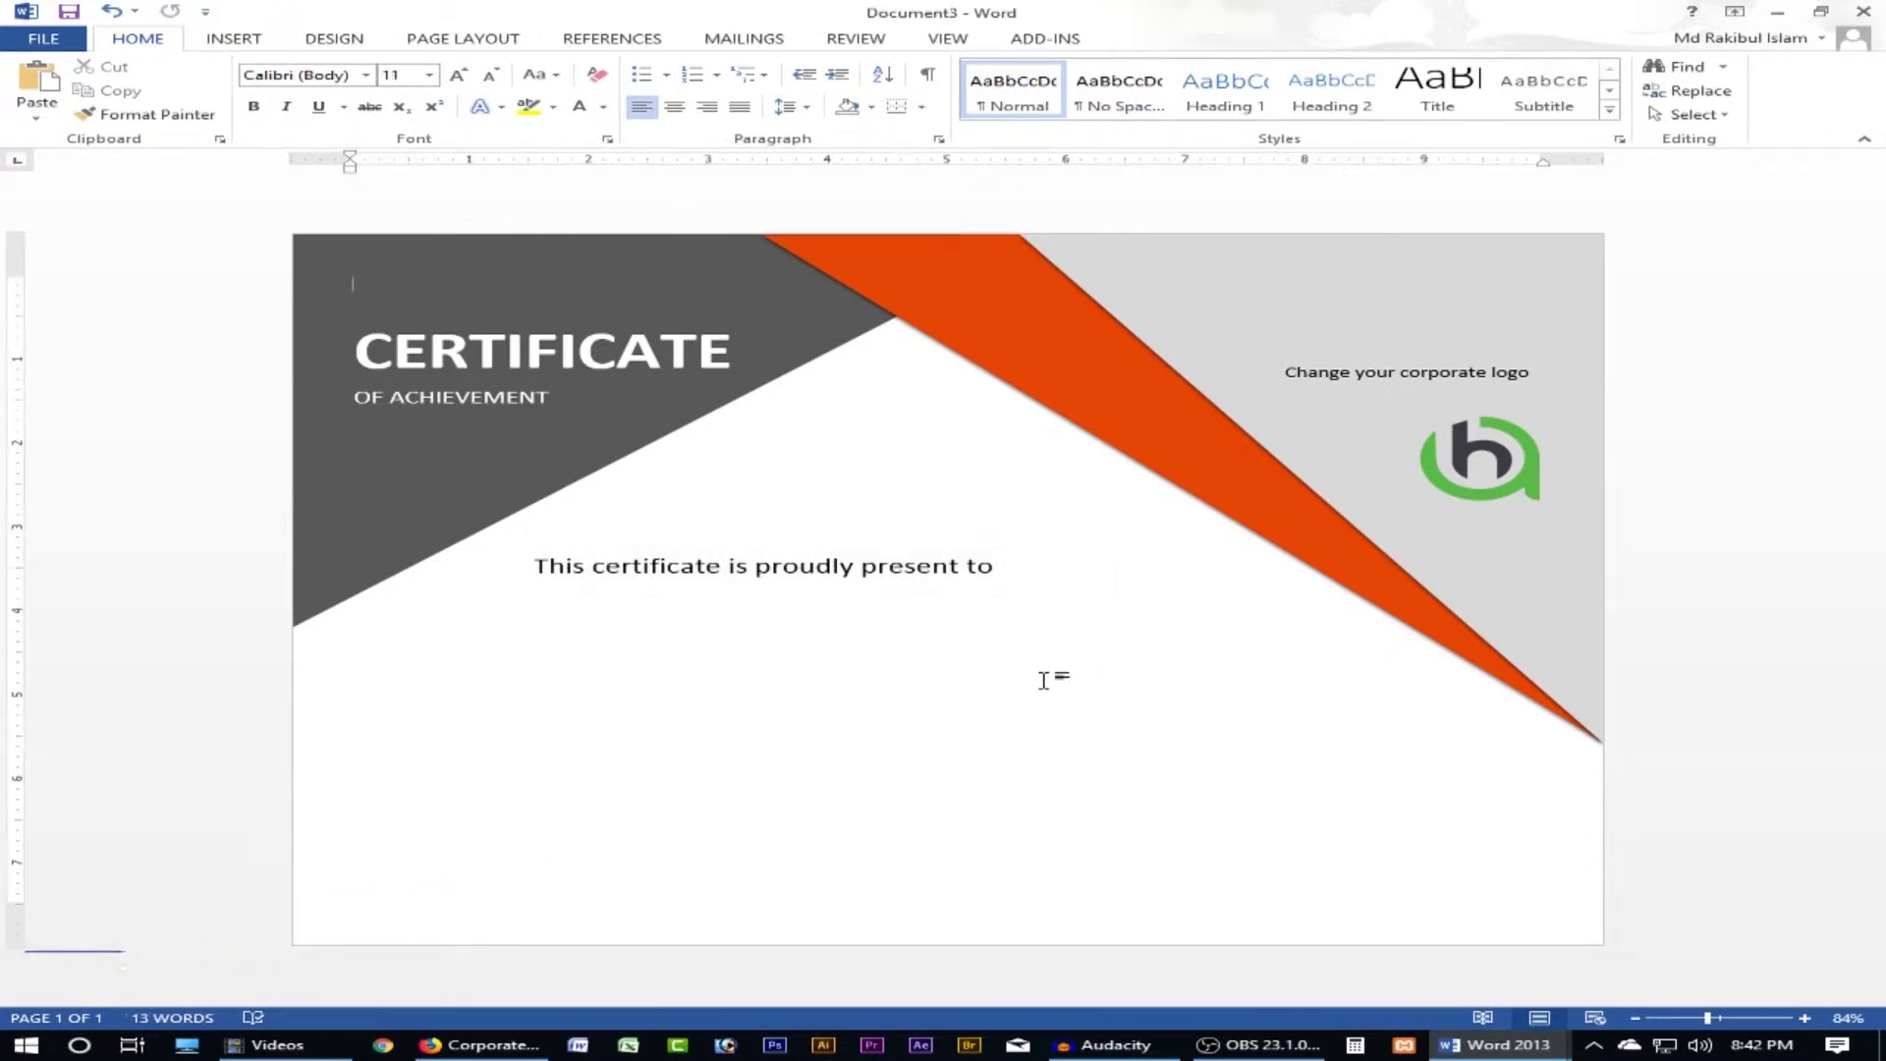
{"action": "left_click", "coordinate": [486, 1044]}
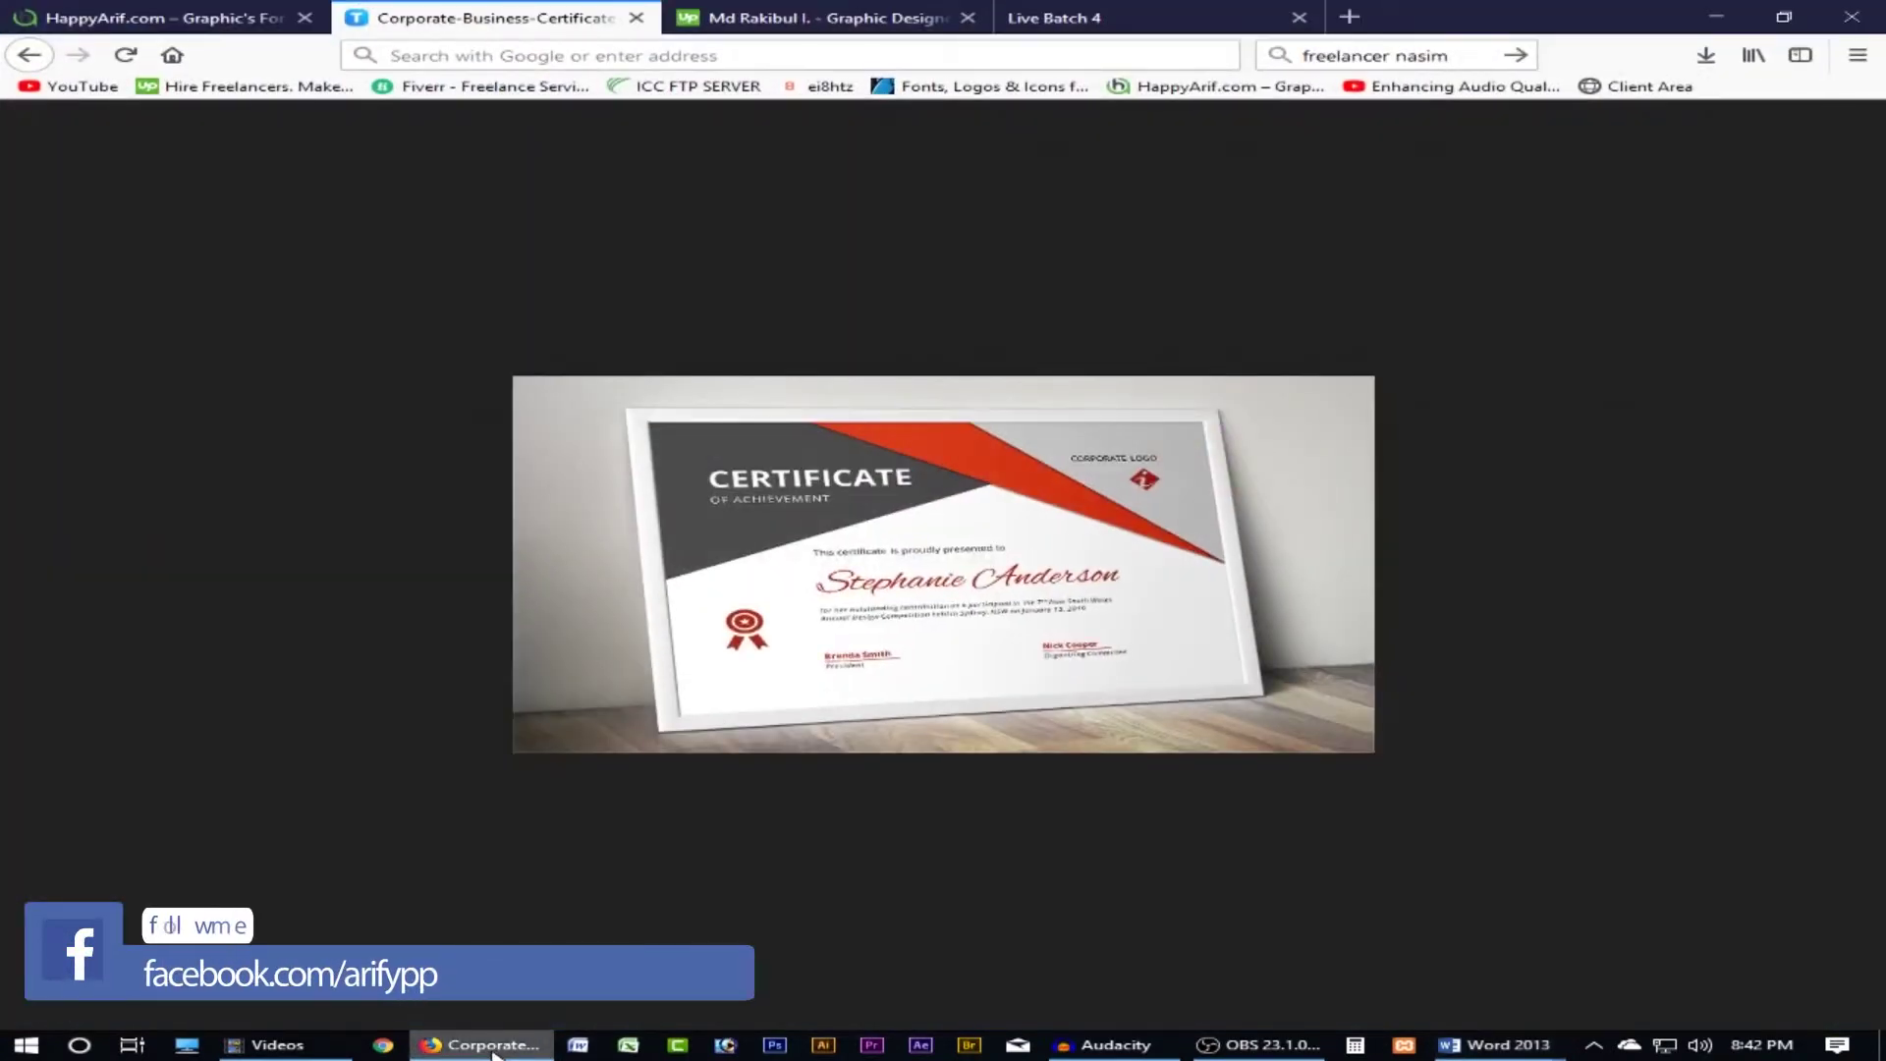
{"action": "left_click", "coordinate": [493, 1049]}
{"action": "left_click", "coordinate": [903, 565]}
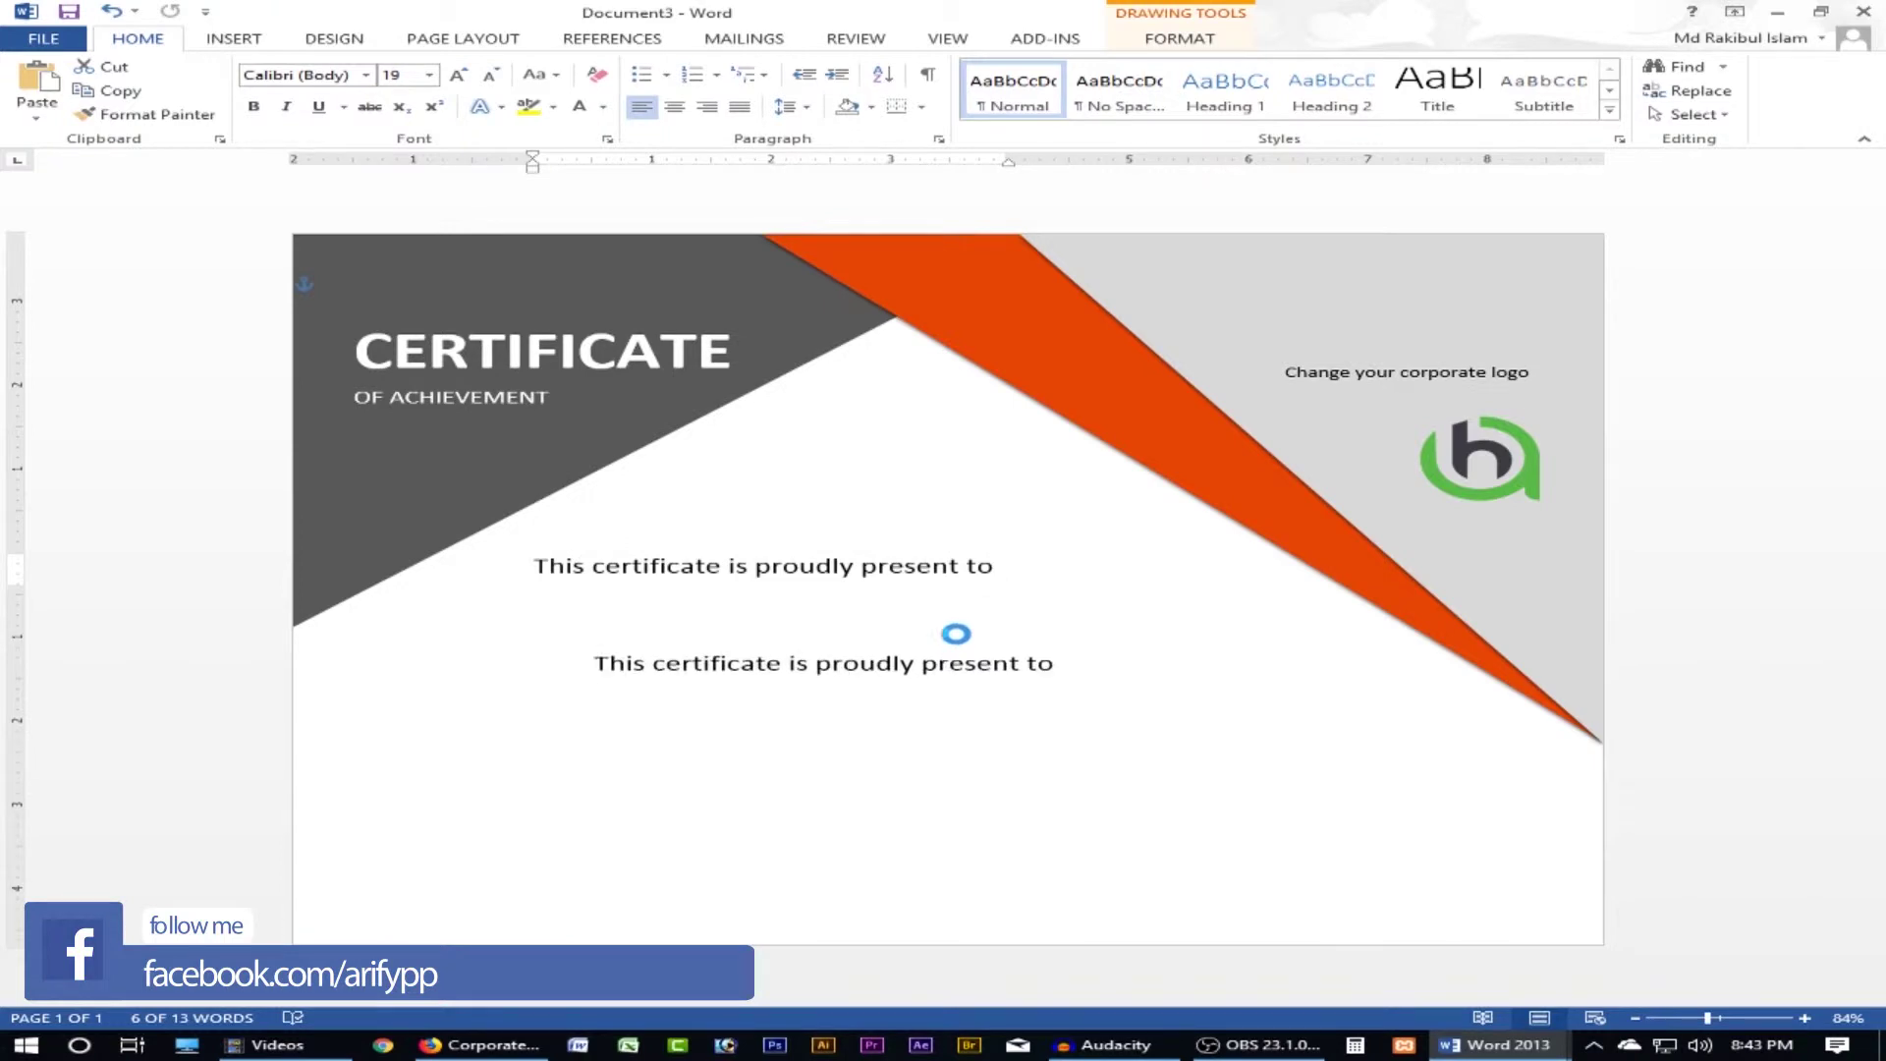
- Duplicate the intro line below, widen it, and change its text to 'Moha. Hazrat Ali'
{"action": "left_click_drag", "start_coordinate": [899, 548], "coordinate": [953, 630], "text": "ctrl"}
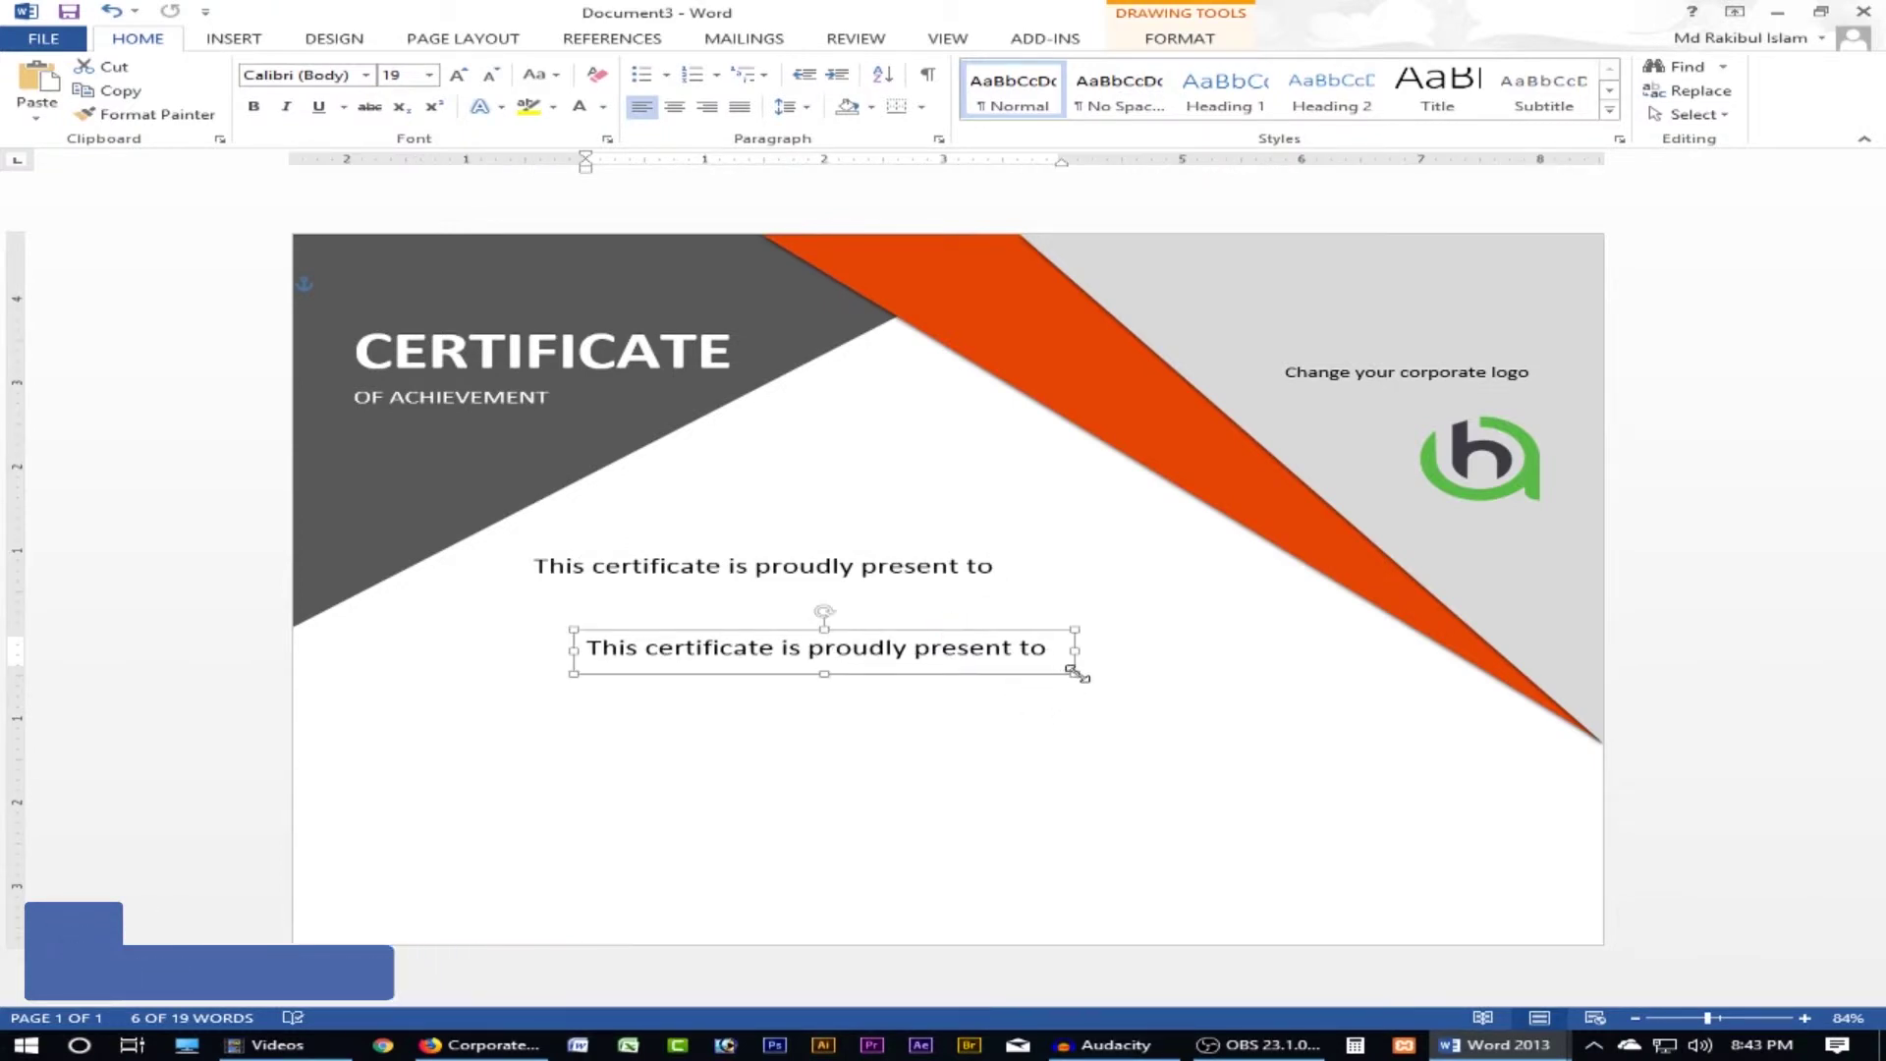
{"action": "left_click_drag", "start_coordinate": [1076, 672], "coordinate": [1339, 678]}
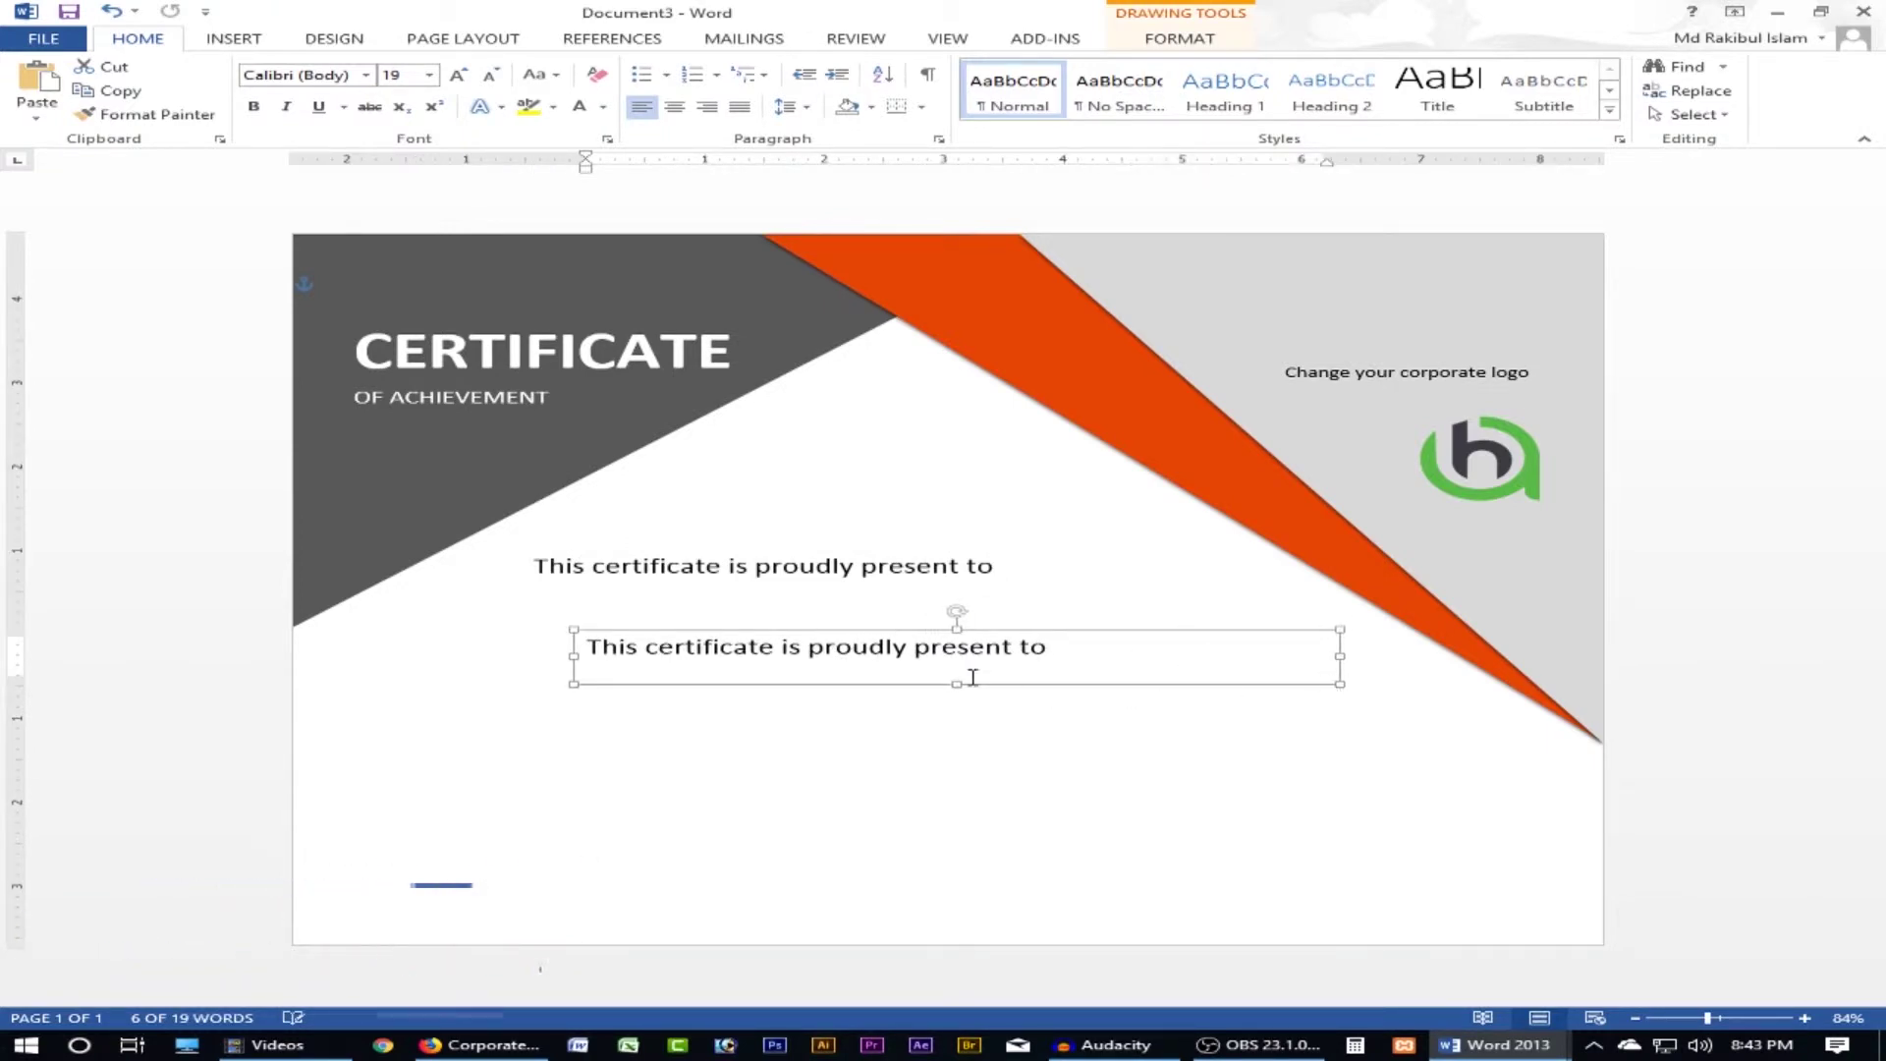
{"action": "key", "text": "ctrl+a"}
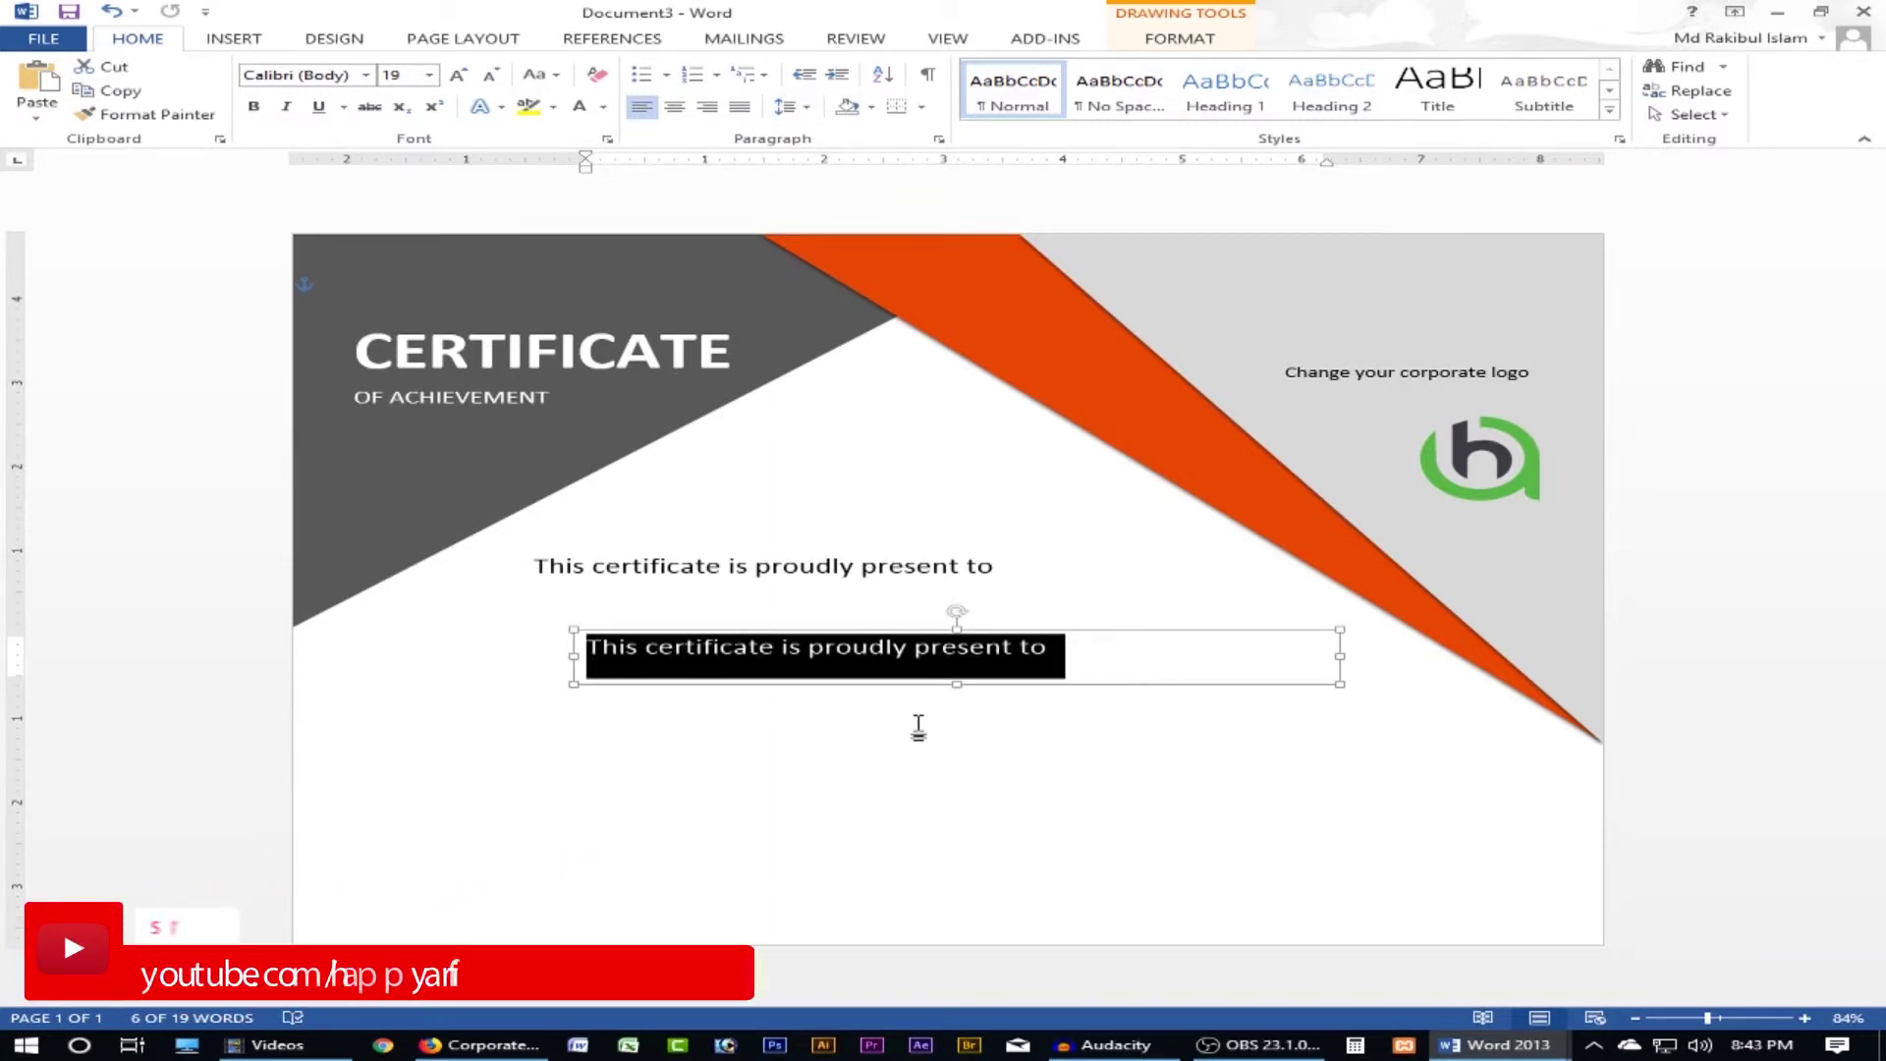
{"action": "type", "text": "M "}
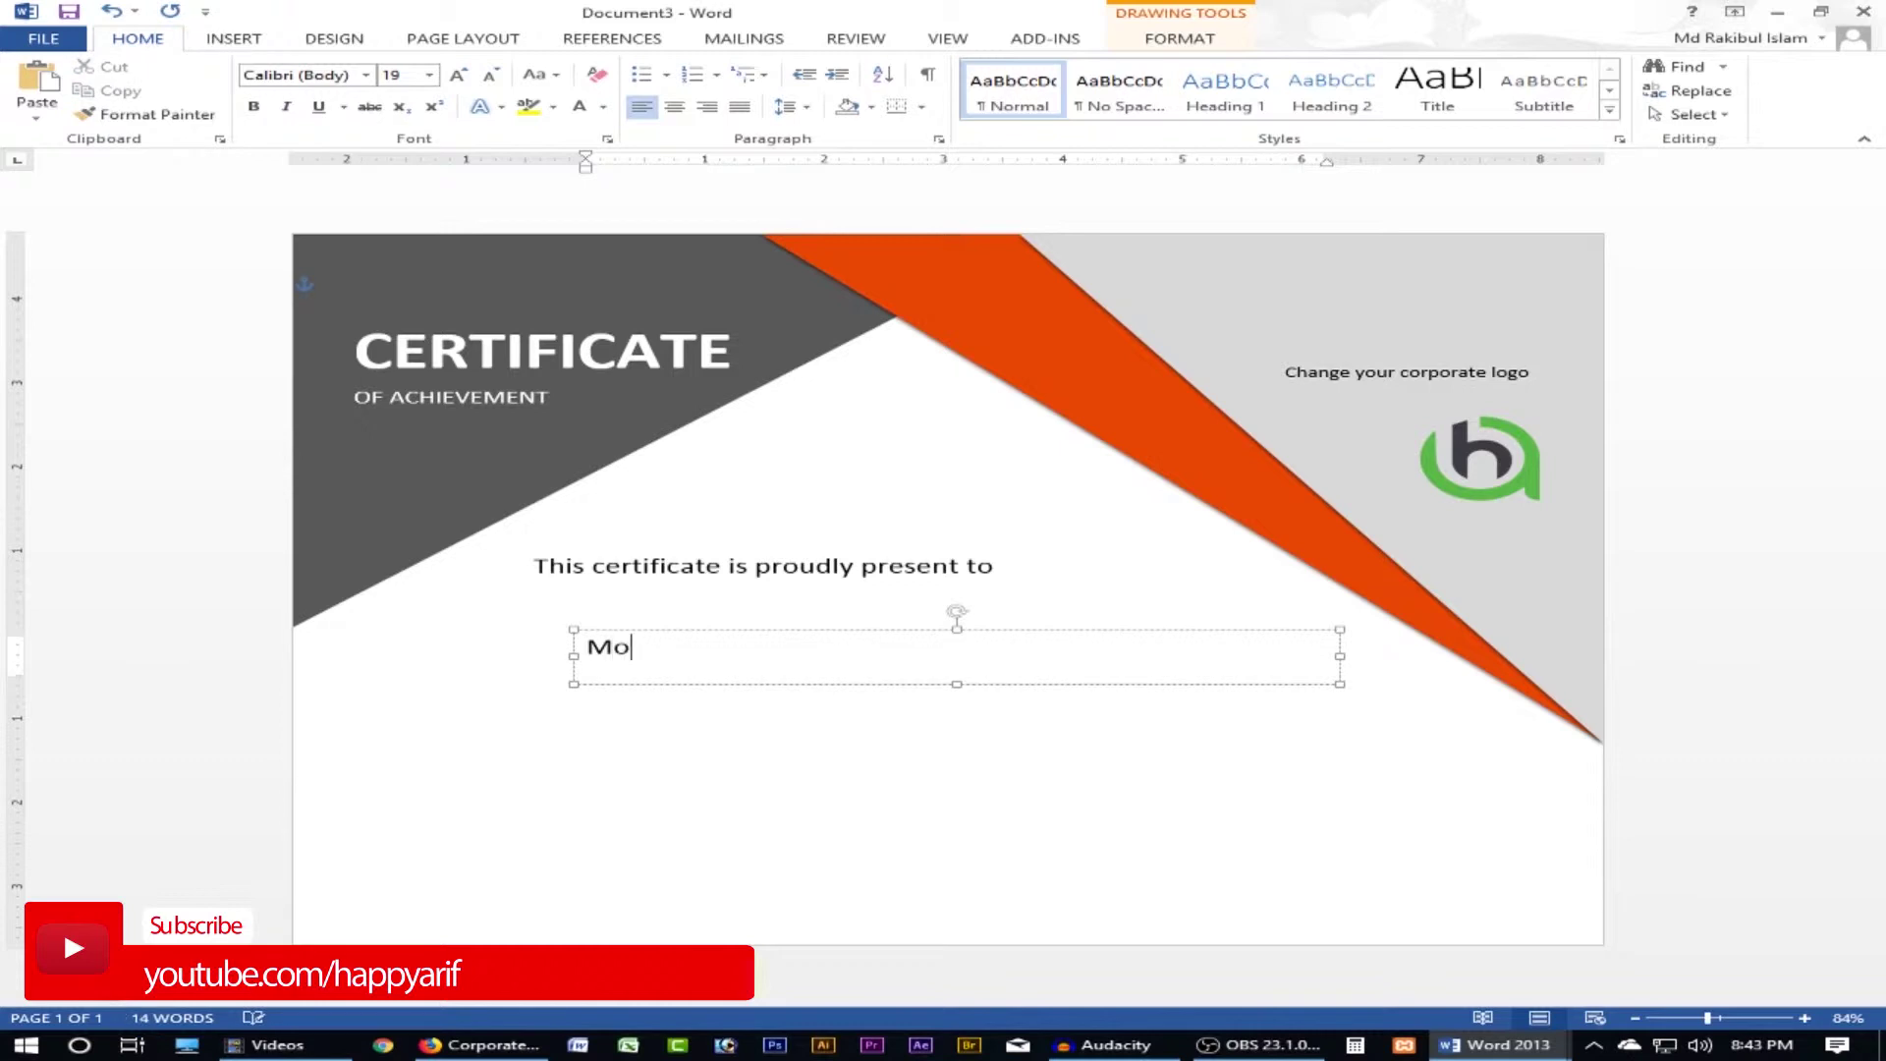
{"action": "type", "text": ". Hazrat Ali"}
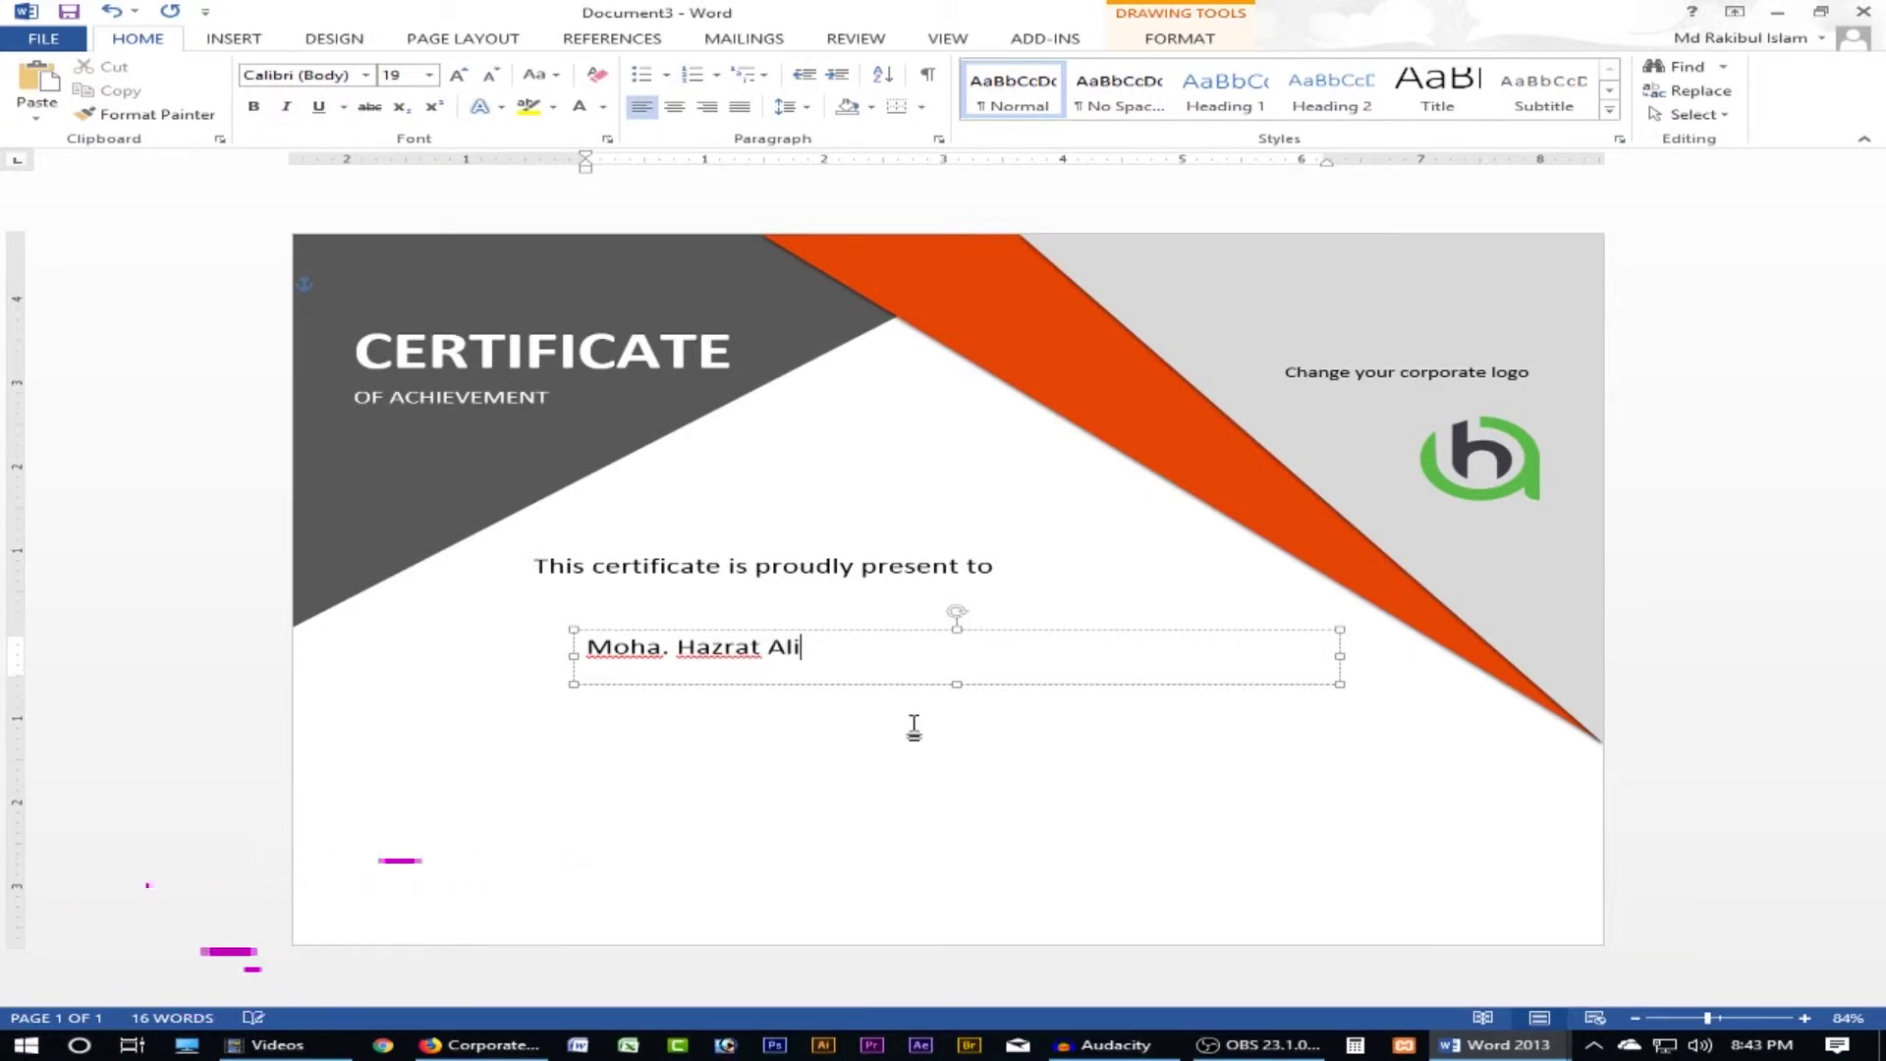
{"action": "key", "text": "ctrl+a"}
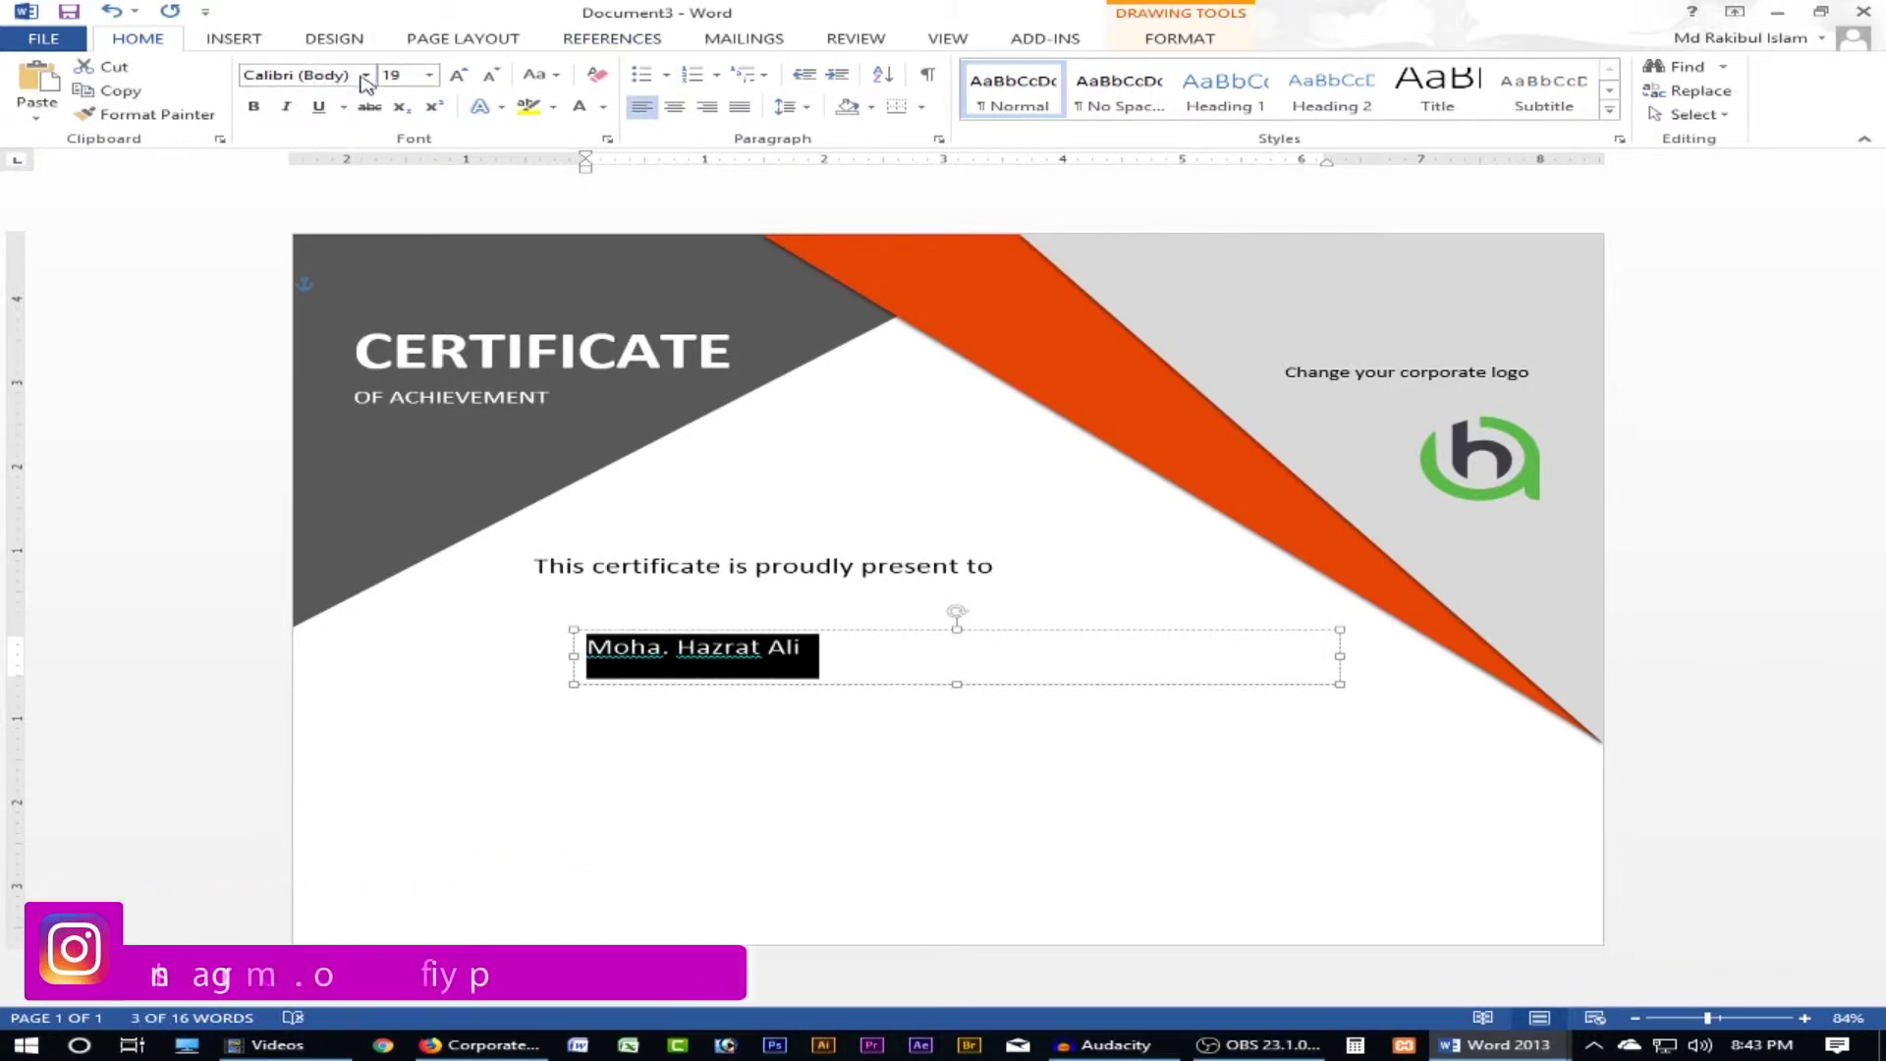
- Format the name in bold orange Shelley-Volant script at size 46
{"action": "left_click", "coordinate": [365, 76]}
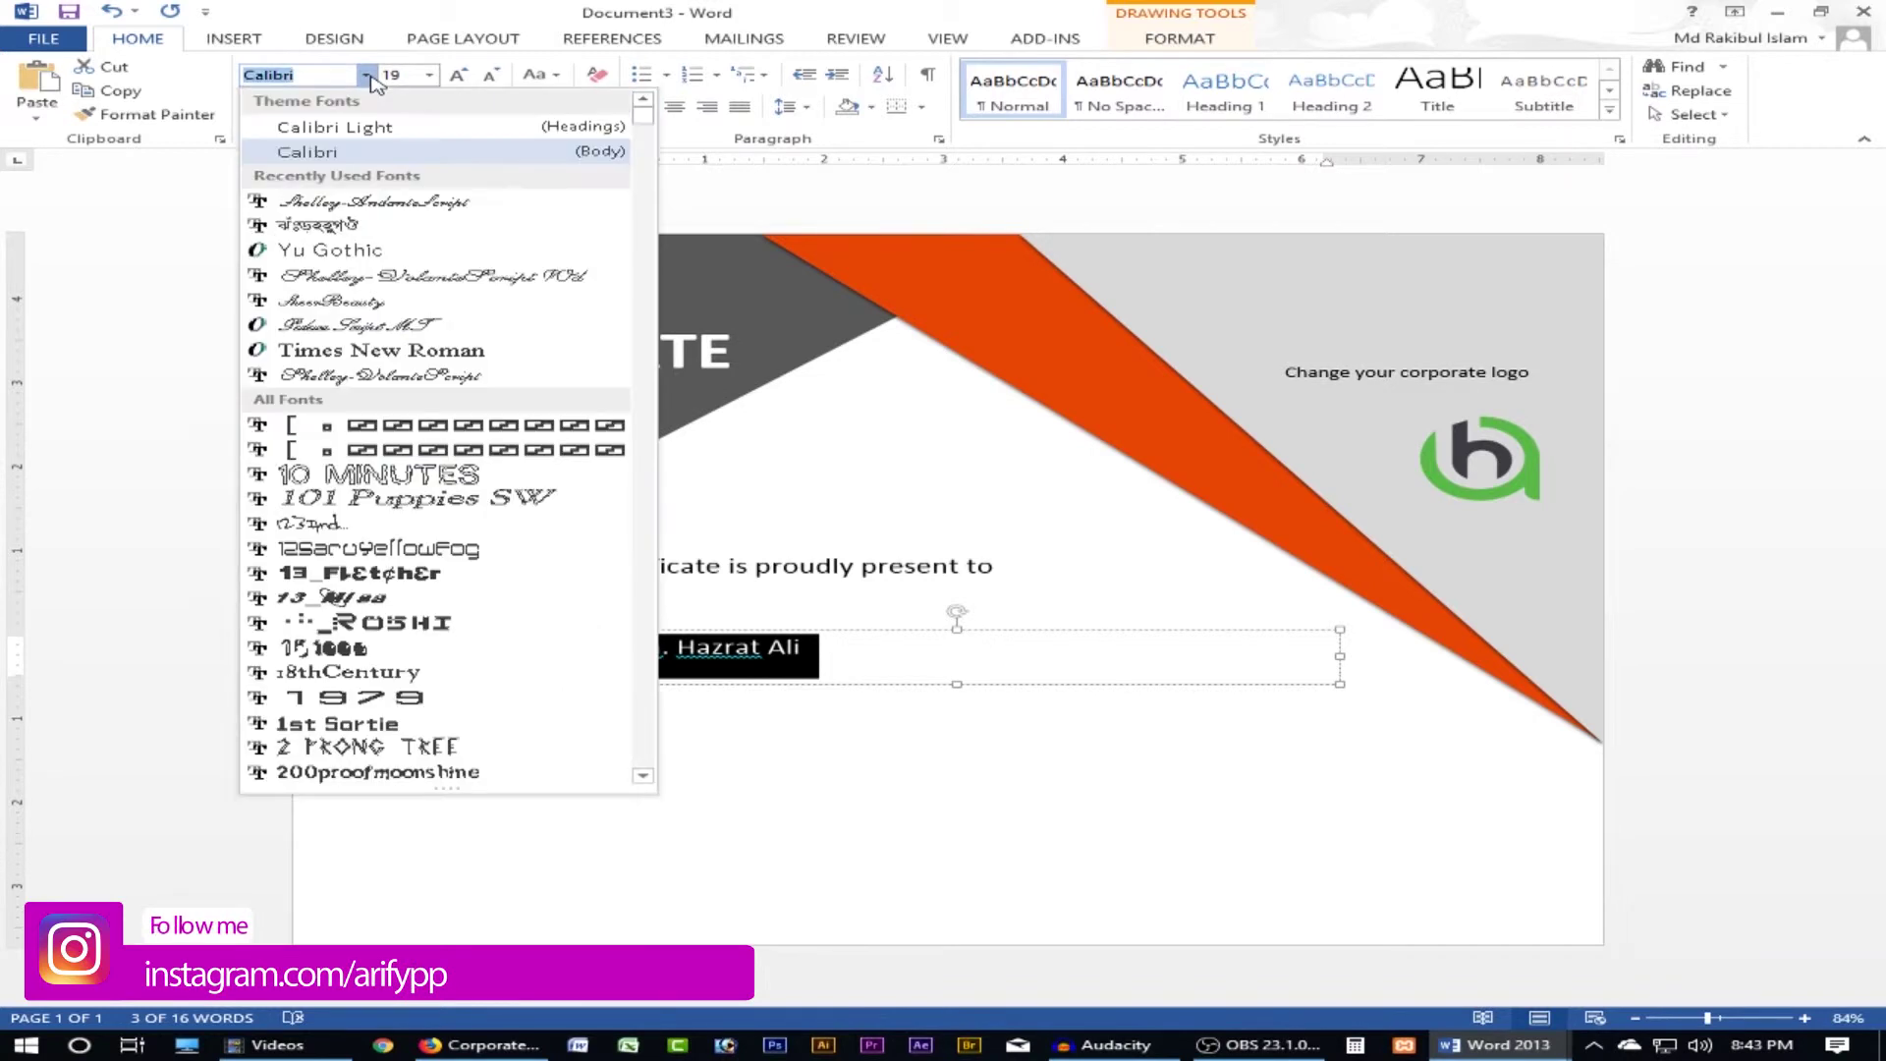
{"action": "left_click", "coordinate": [433, 277]}
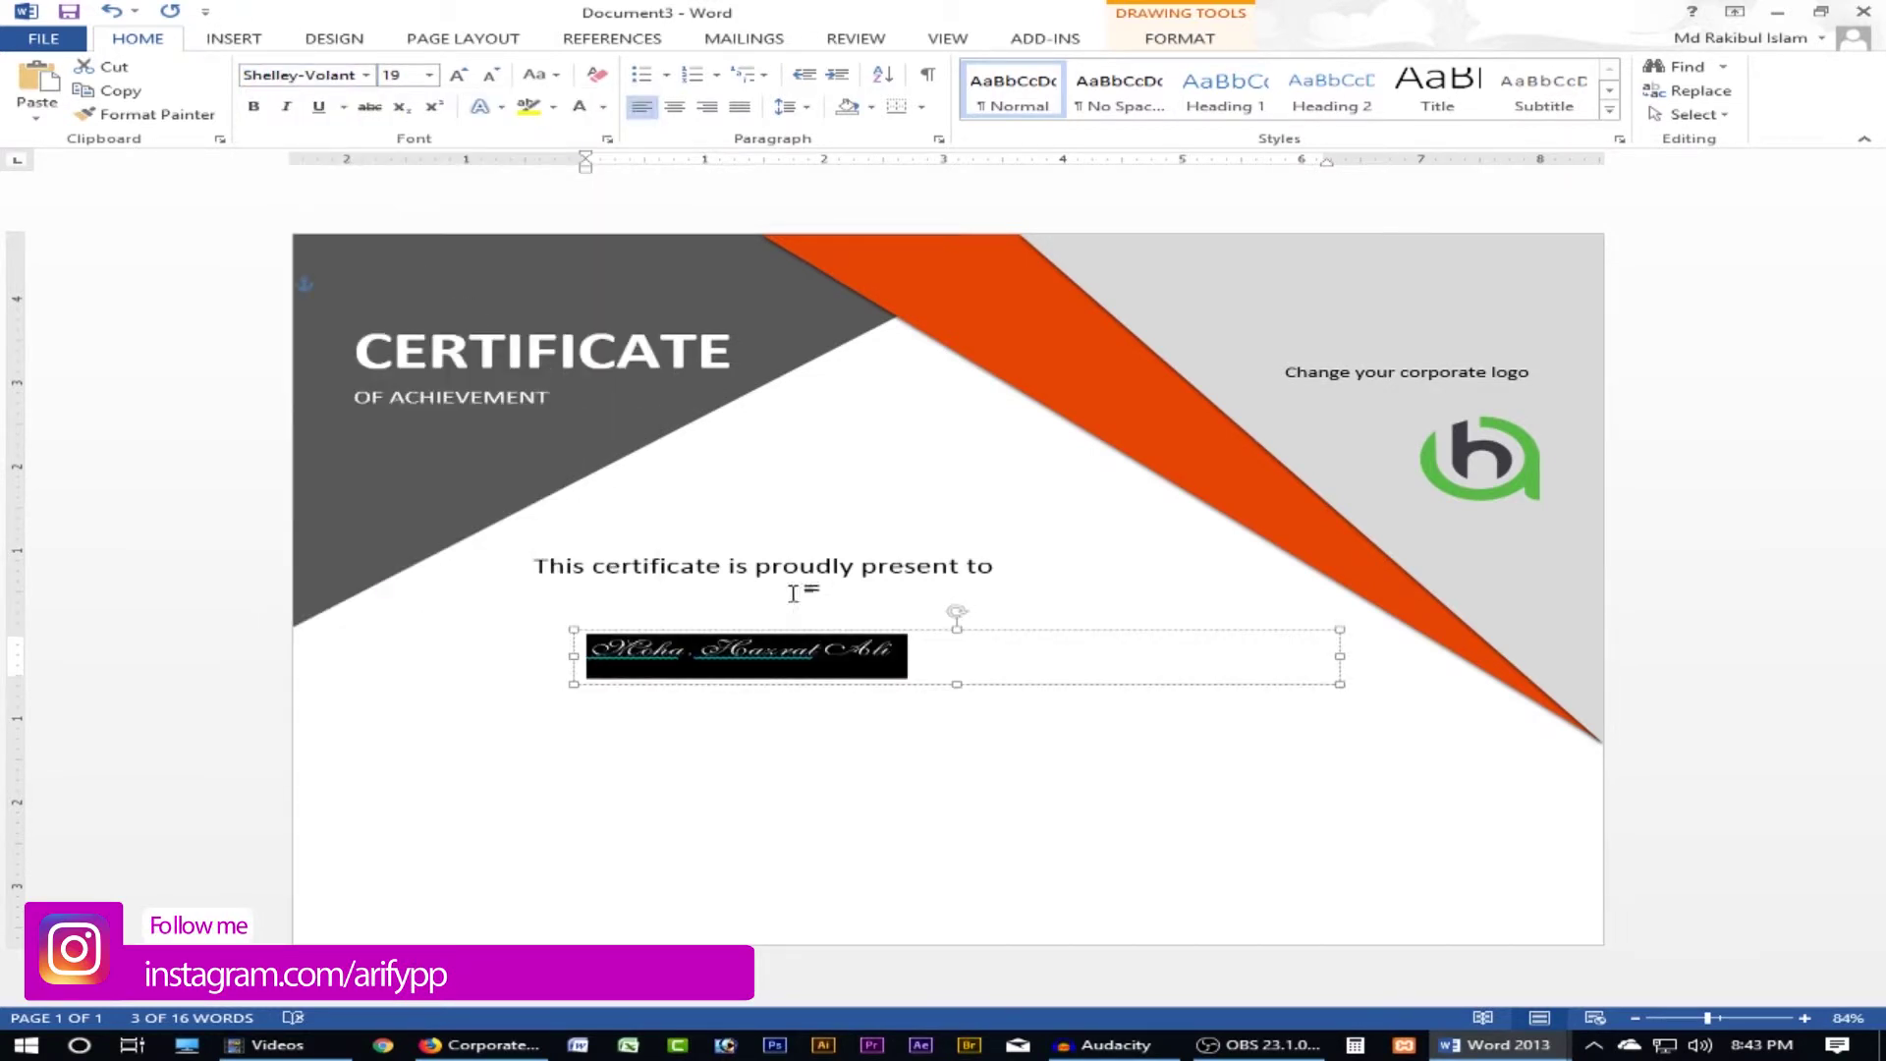
{"action": "left_click", "coordinate": [462, 78]}
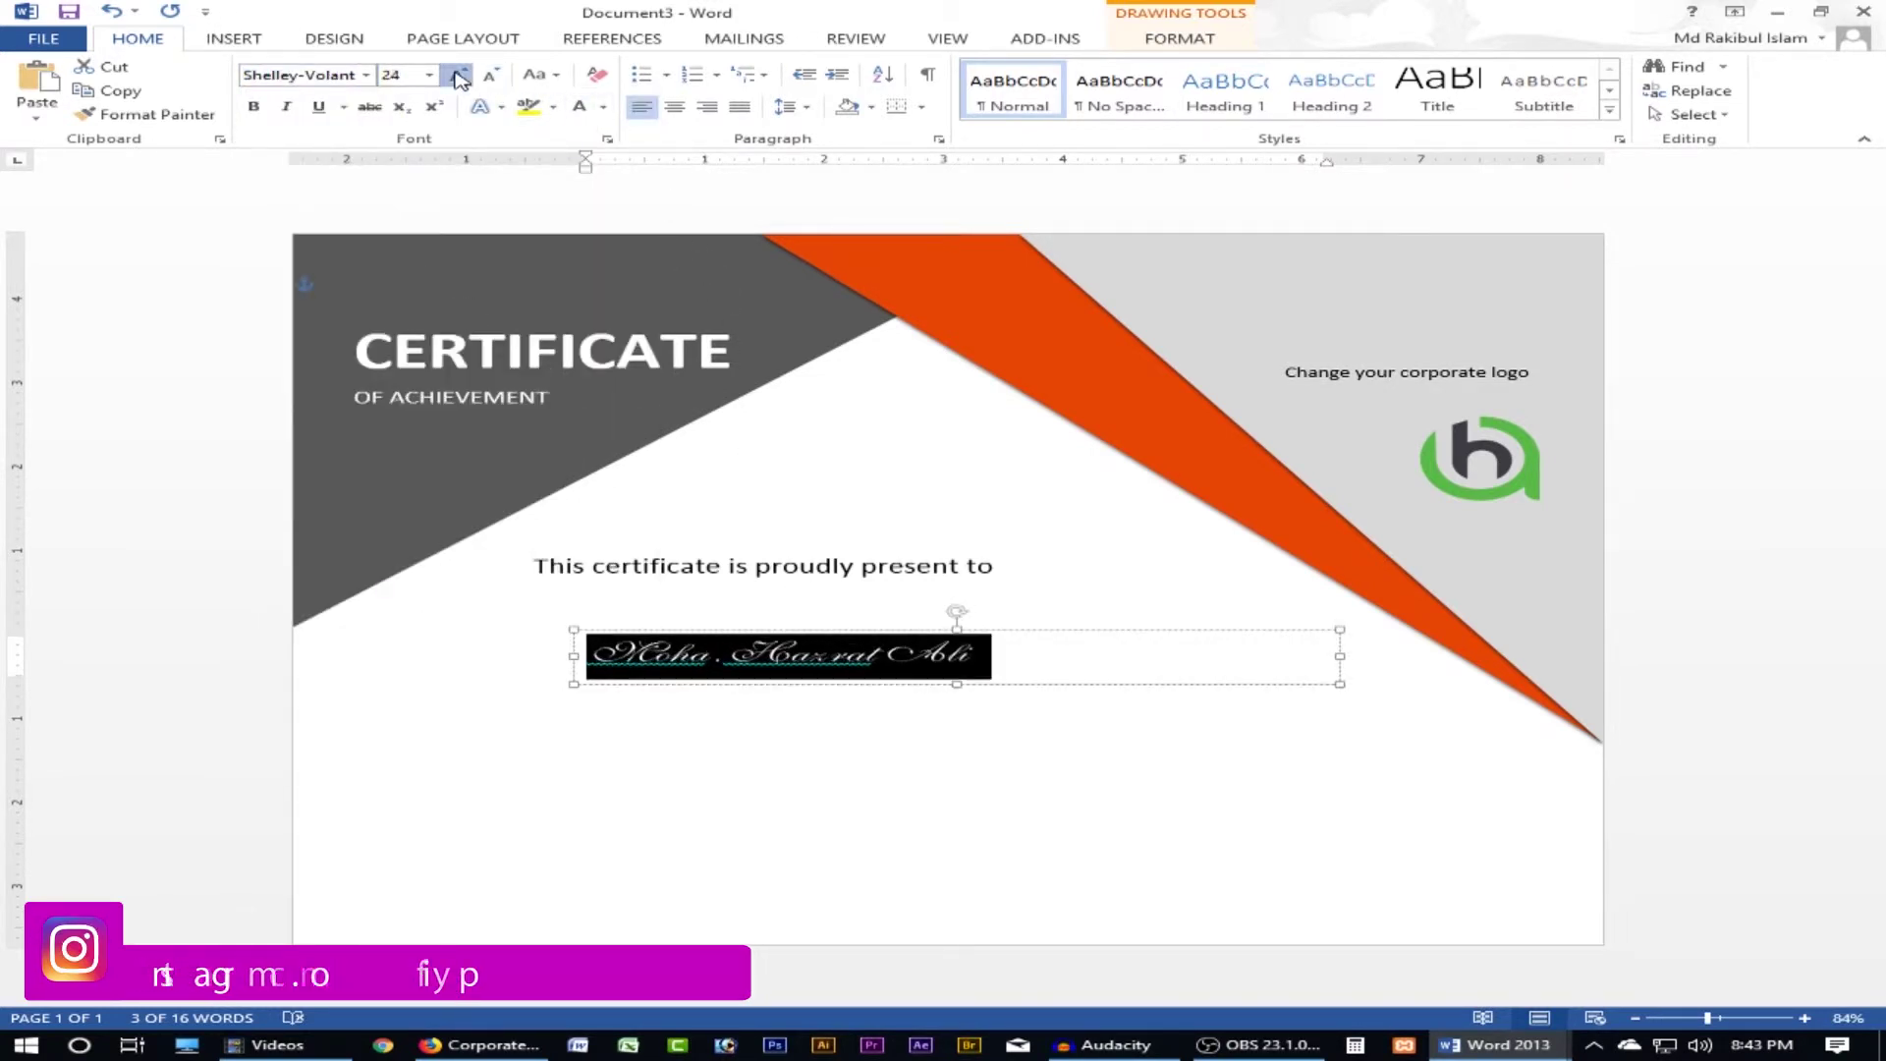
{"action": "left_click", "coordinate": [462, 77]}
{"action": "left_click", "coordinate": [461, 76]}
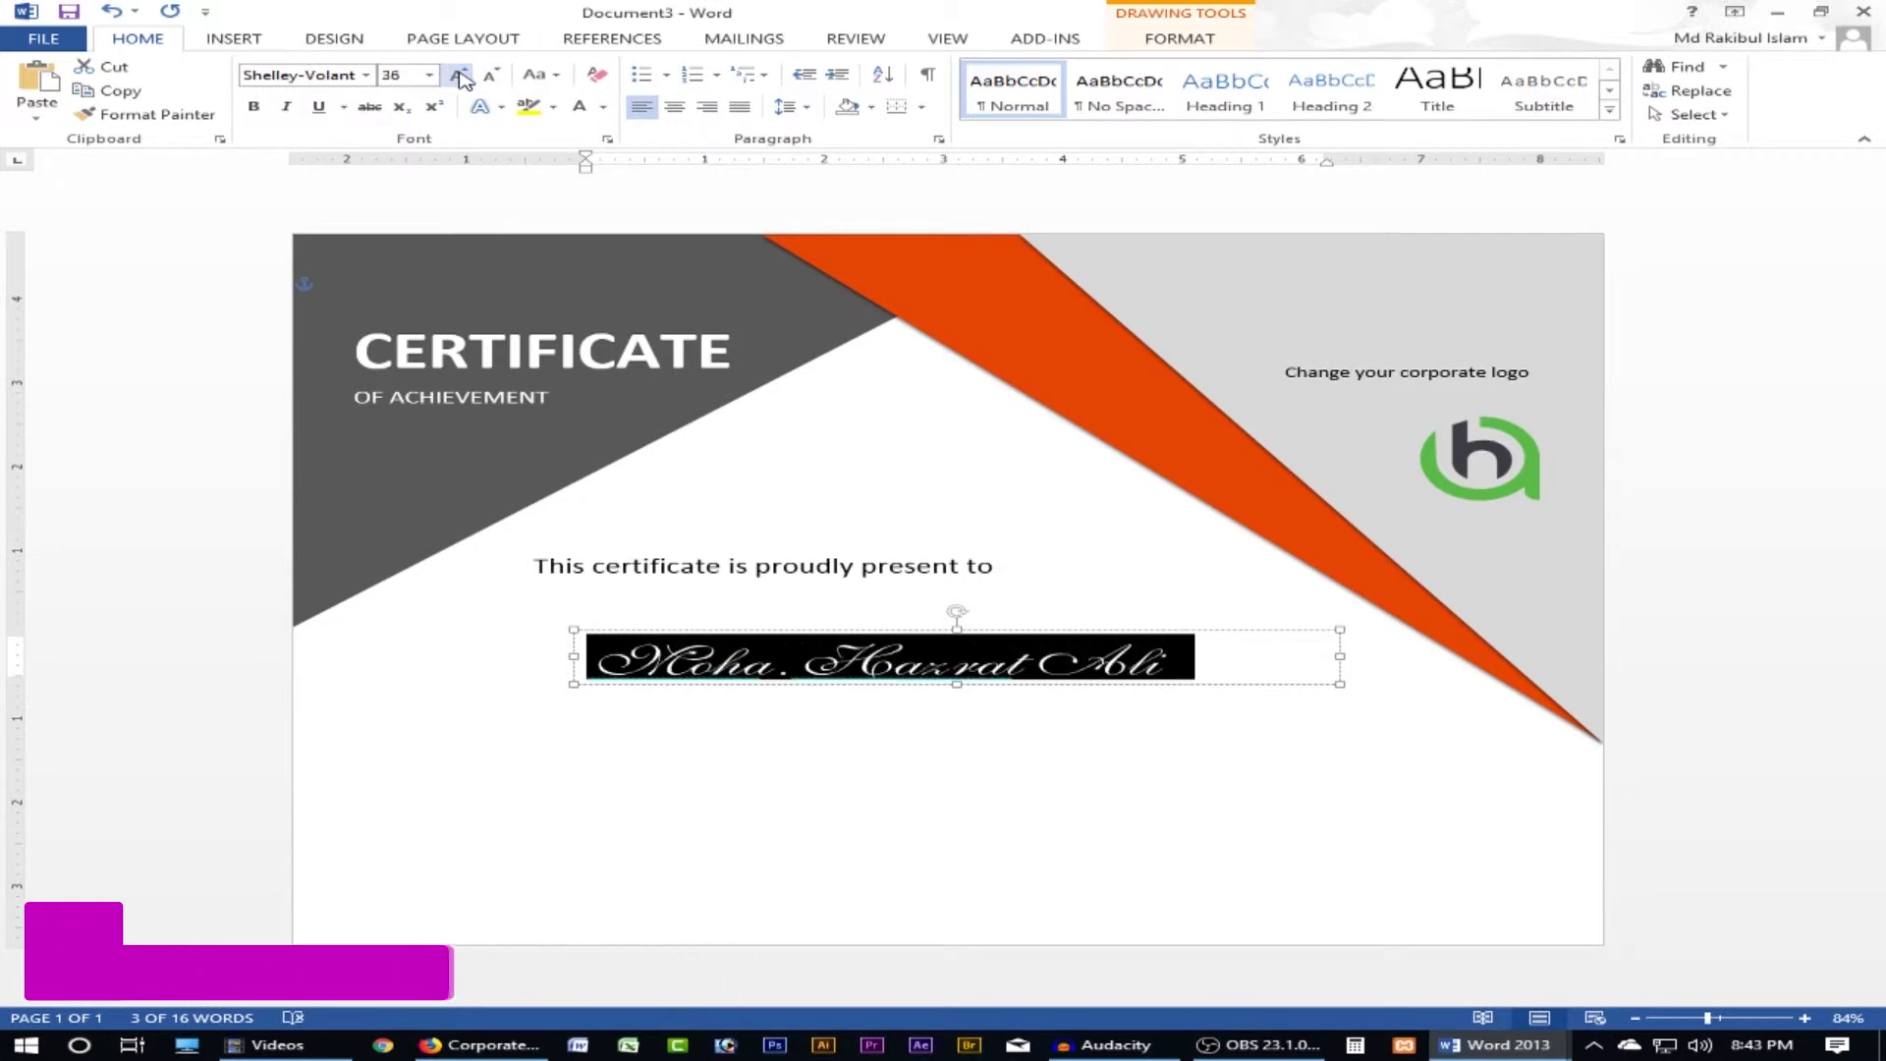
{"action": "left_click", "coordinate": [960, 702]}
{"action": "left_click_drag", "start_coordinate": [961, 693], "coordinate": [974, 730]}
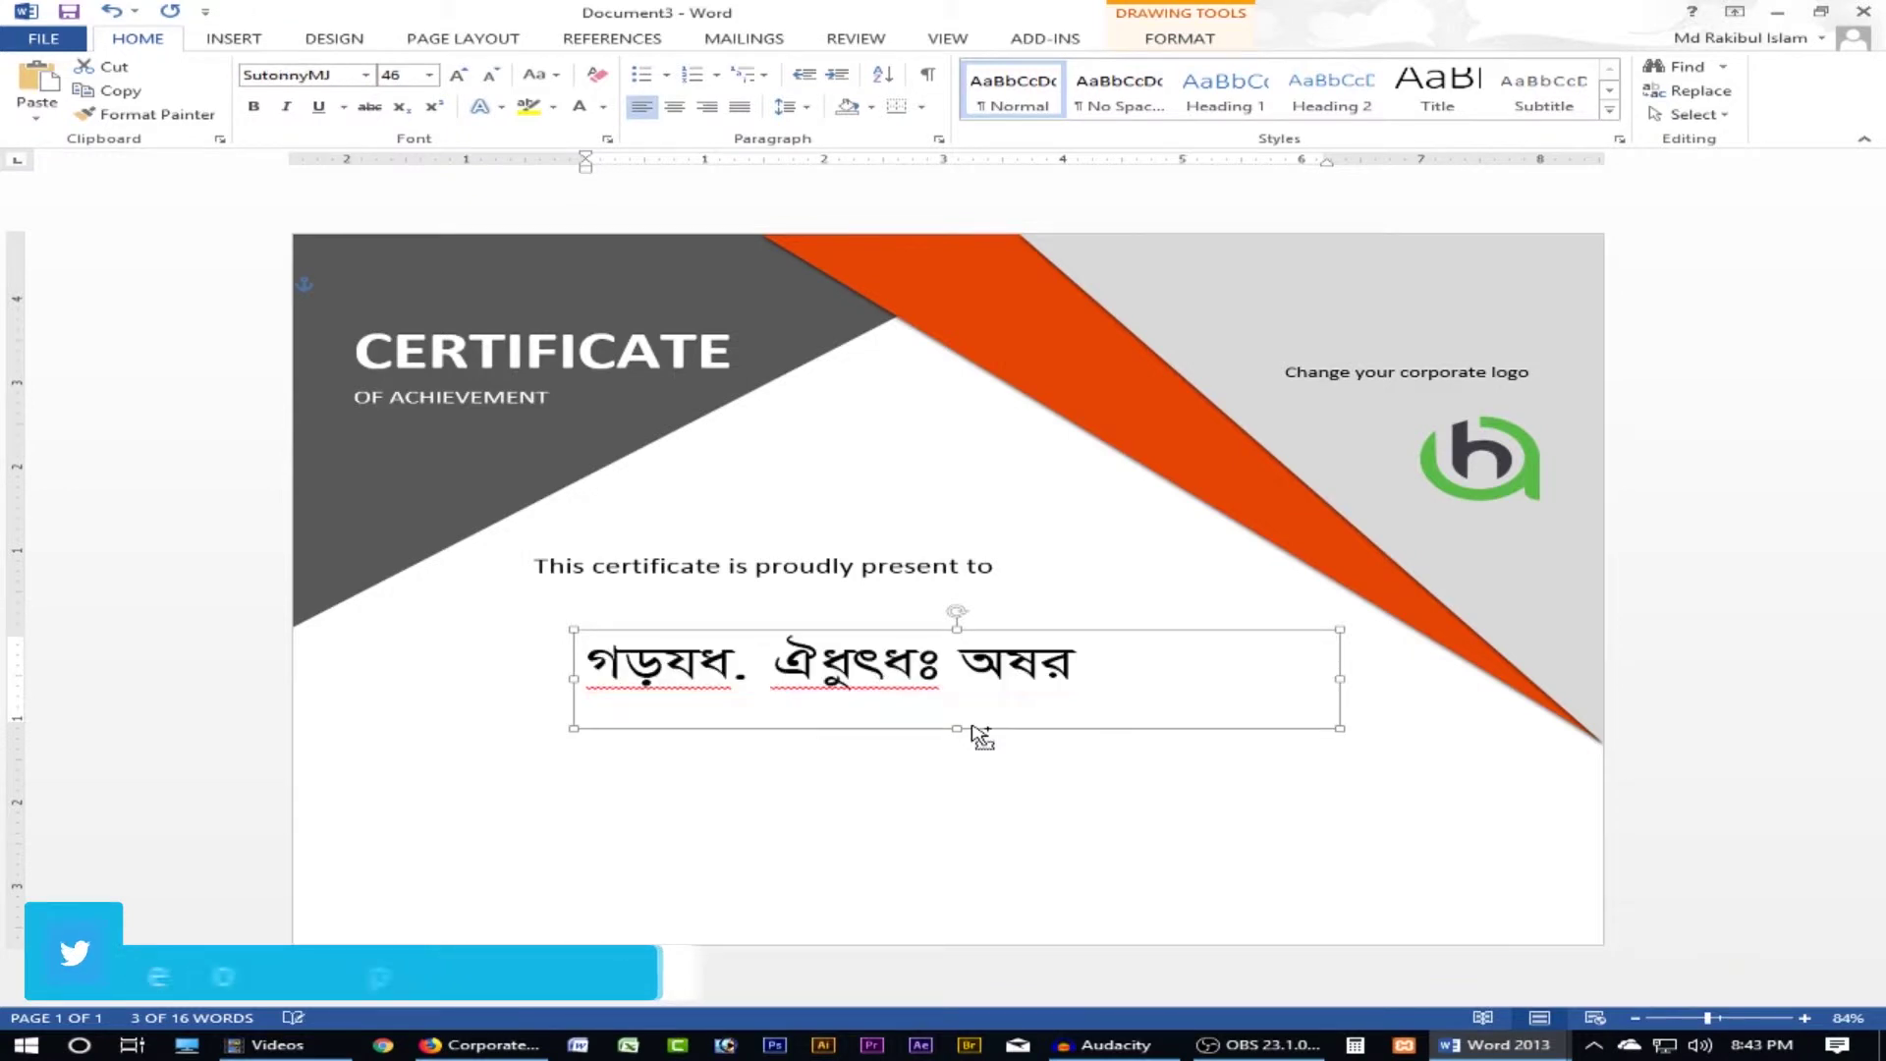
{"action": "key", "text": "ctrl+z"}
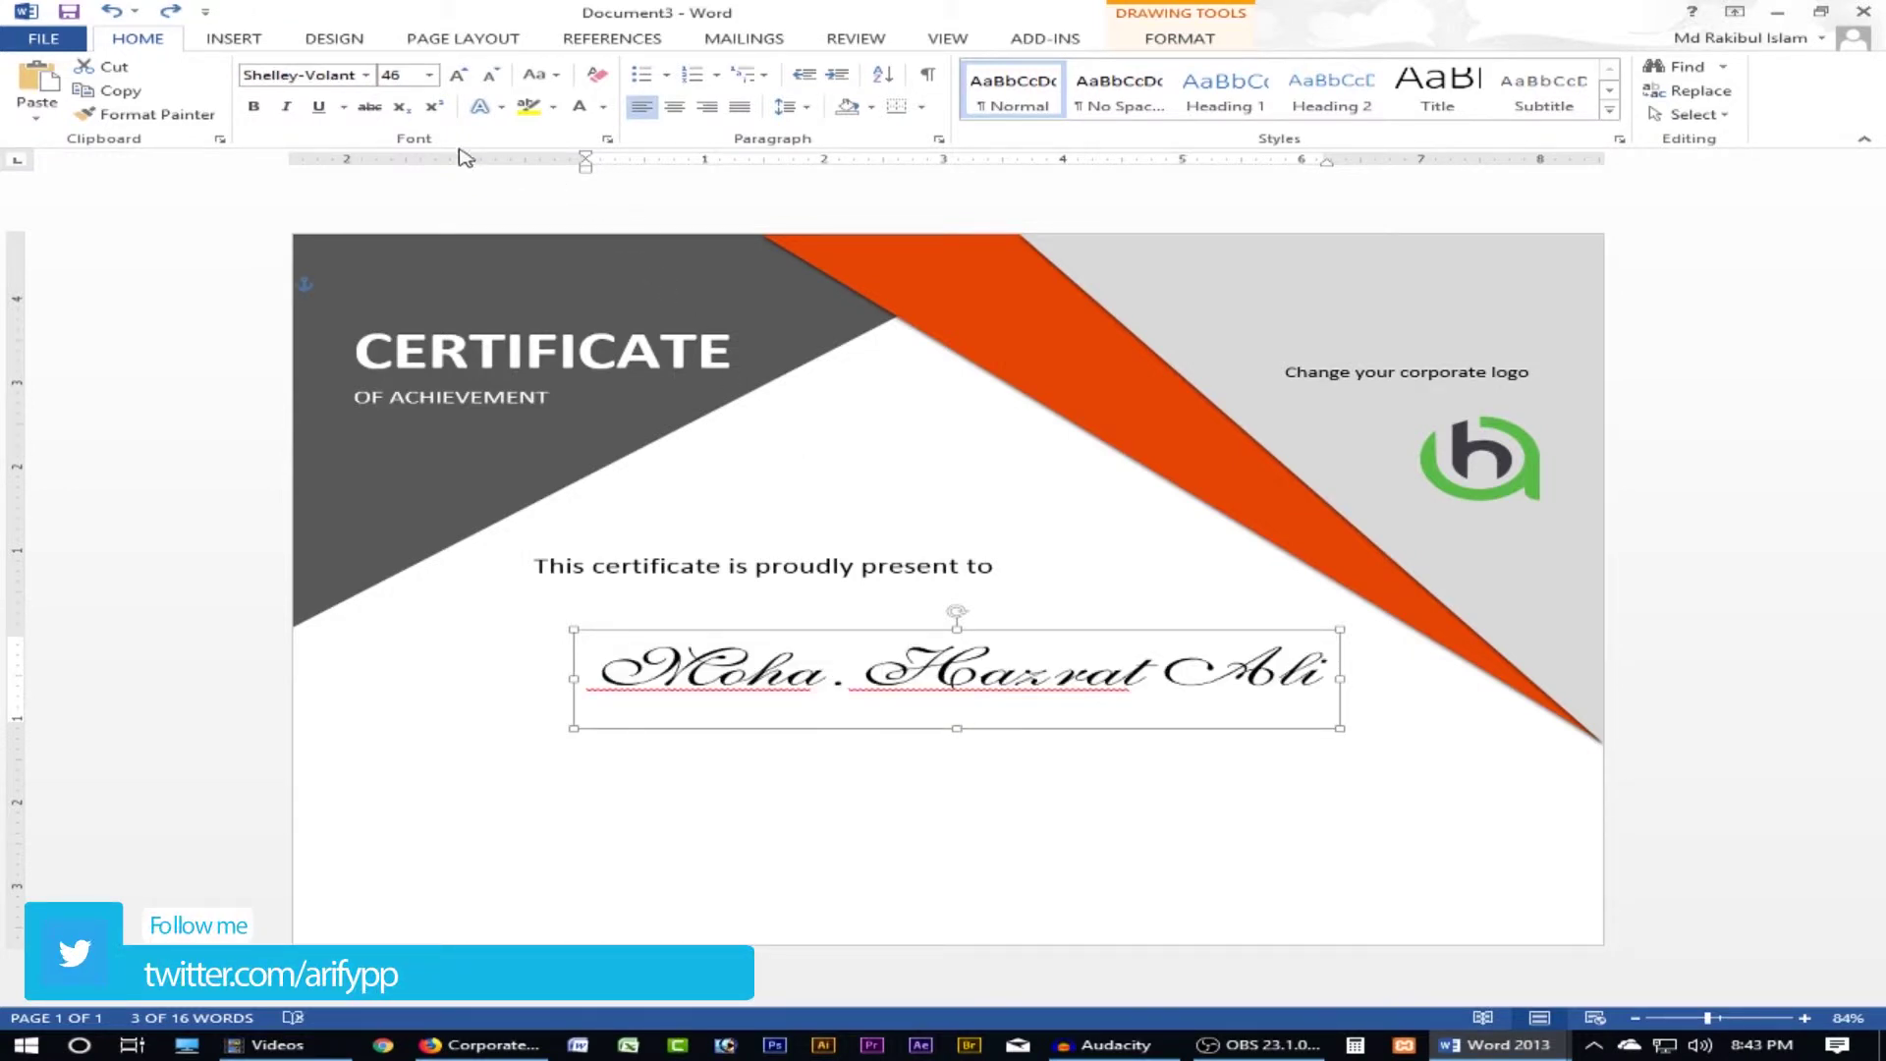
{"action": "left_click", "coordinate": [255, 108]}
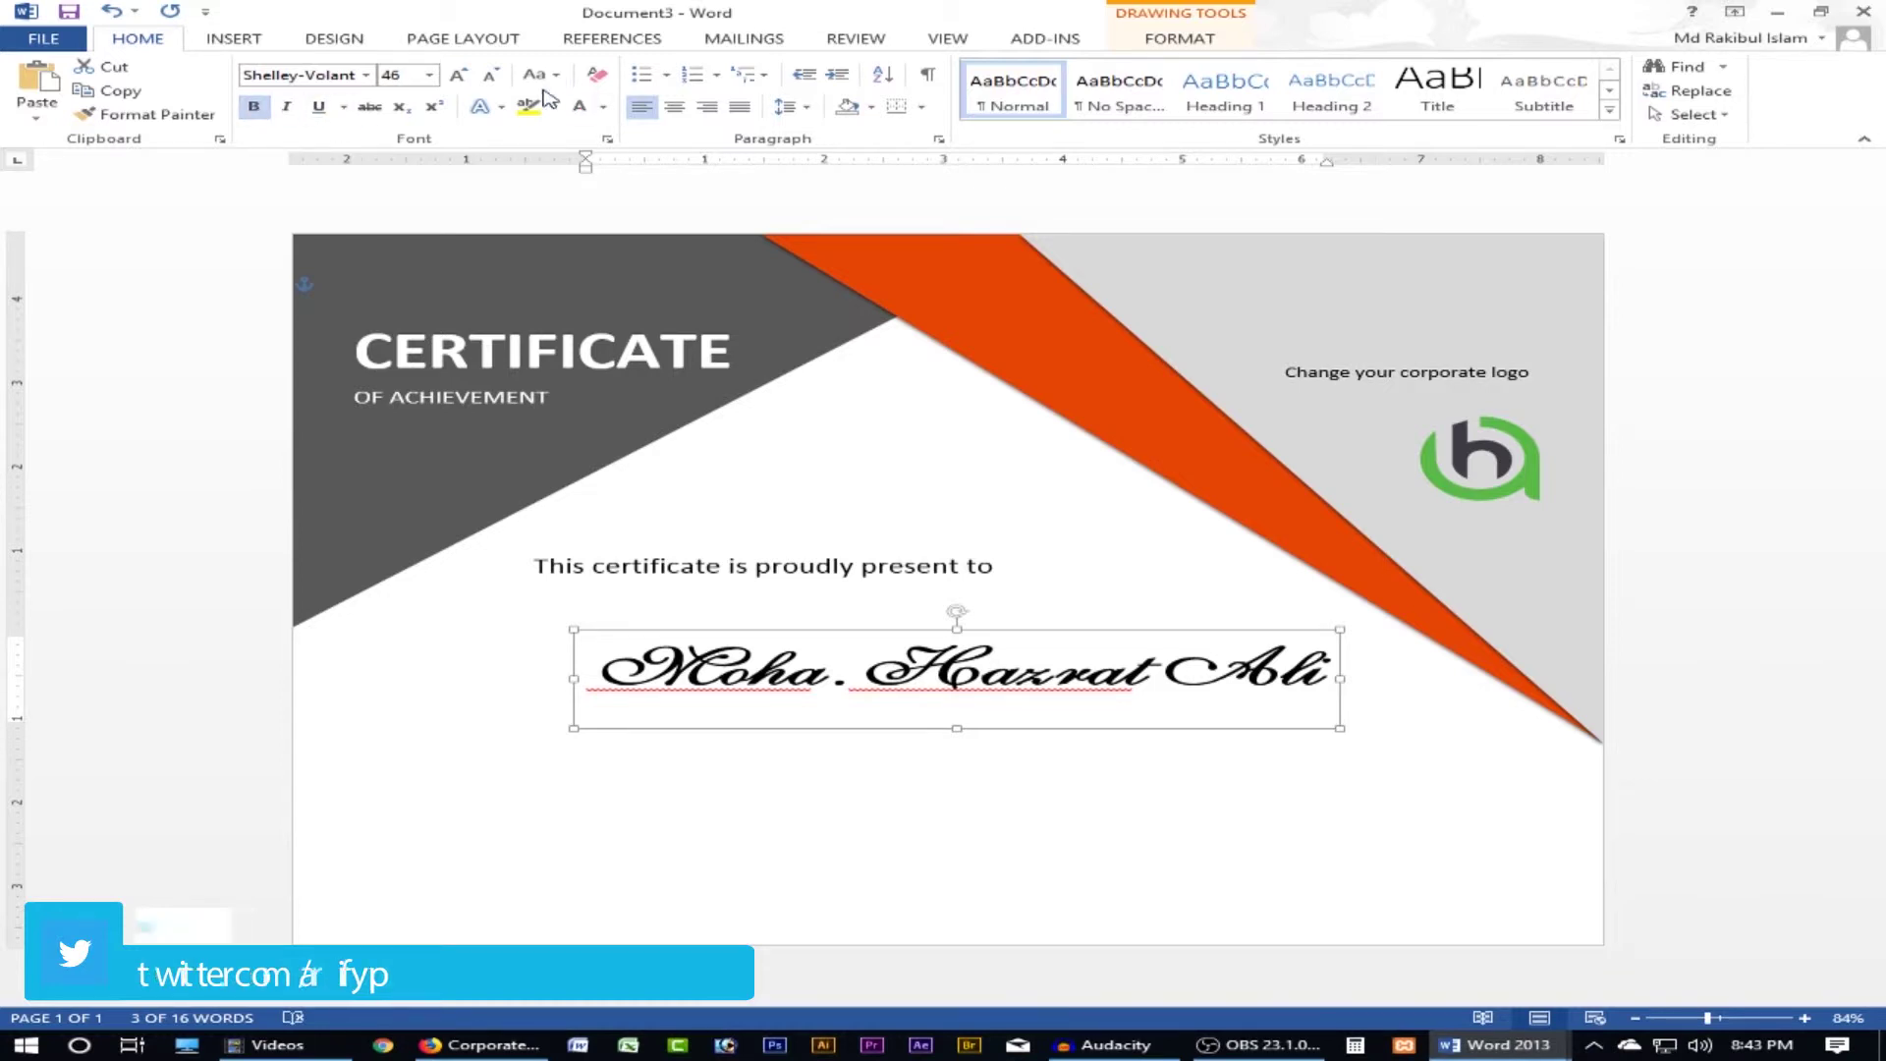
{"action": "left_click", "coordinate": [603, 110]}
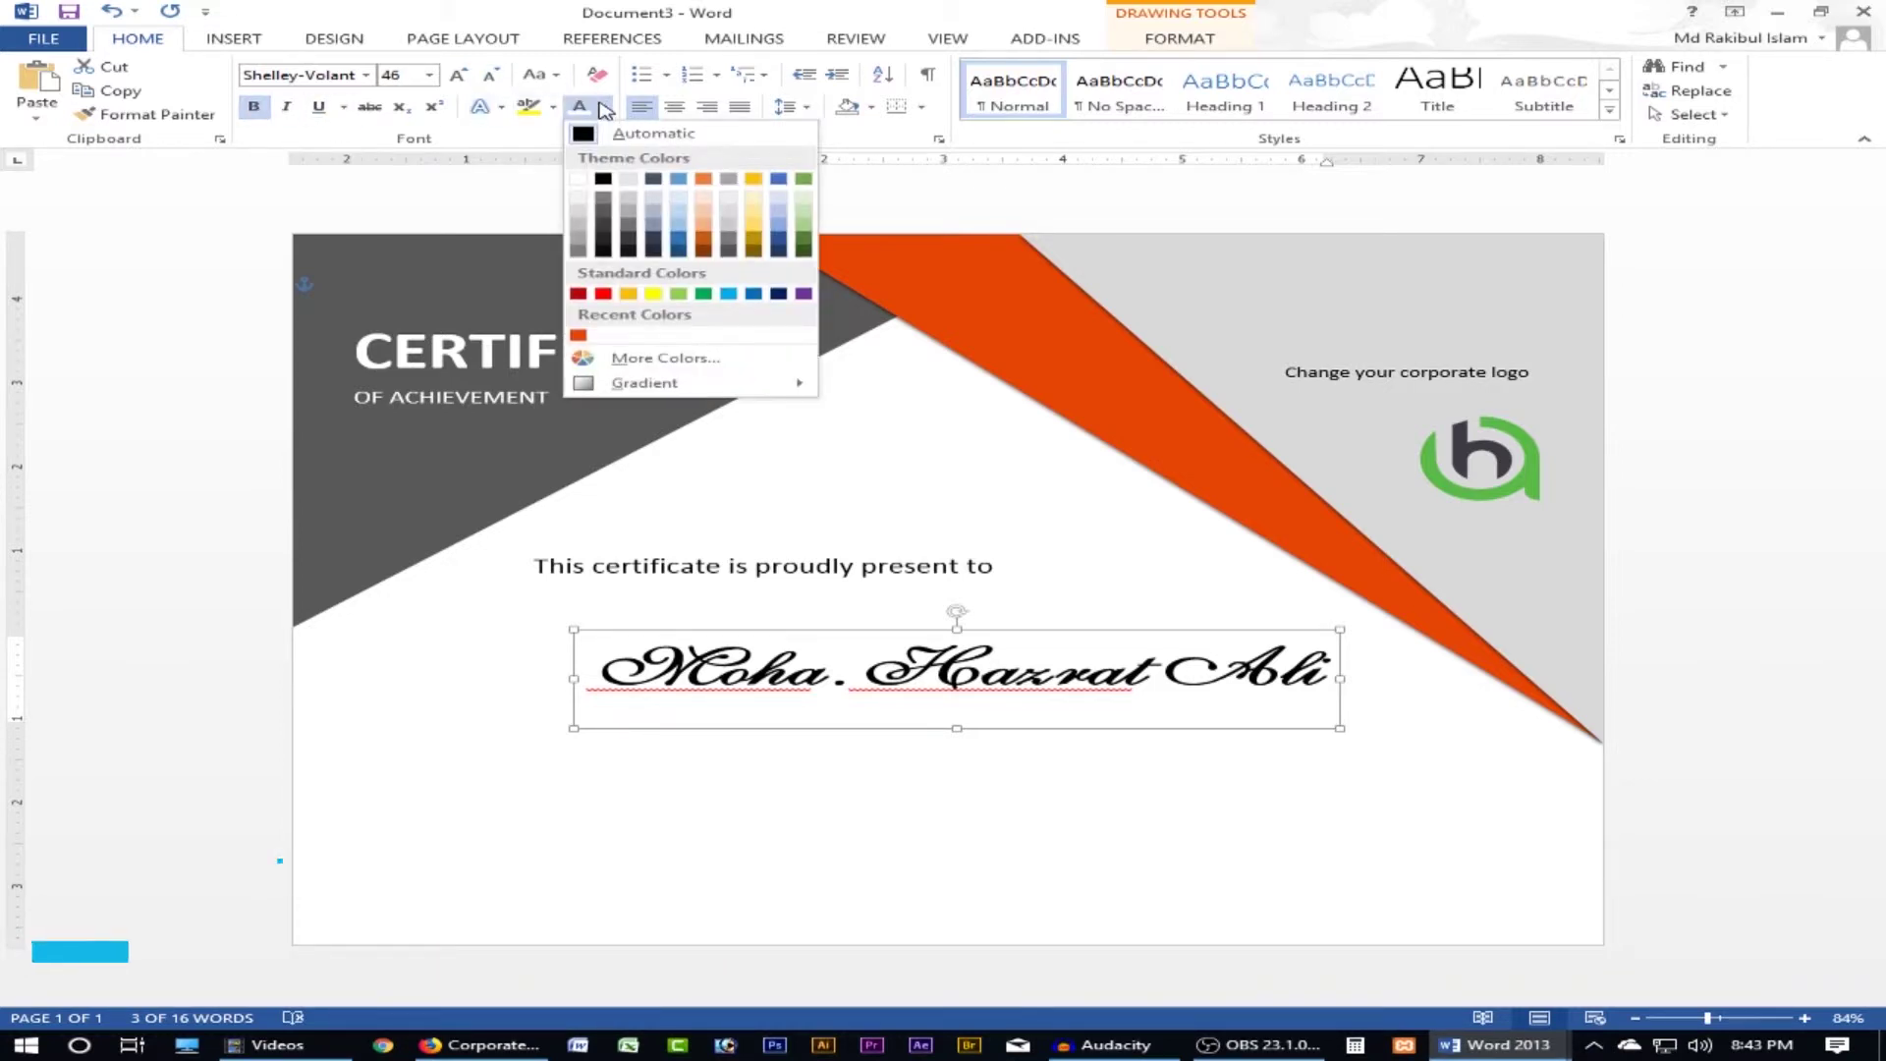
{"action": "left_click", "coordinate": [616, 296]}
- Nudge the name box left and up under the intro line, checking the reference
{"action": "left_click", "coordinate": [568, 708]}
{"action": "left_click_drag", "start_coordinate": [758, 631], "coordinate": [748, 631]}
{"action": "left_click", "coordinate": [1121, 799]}
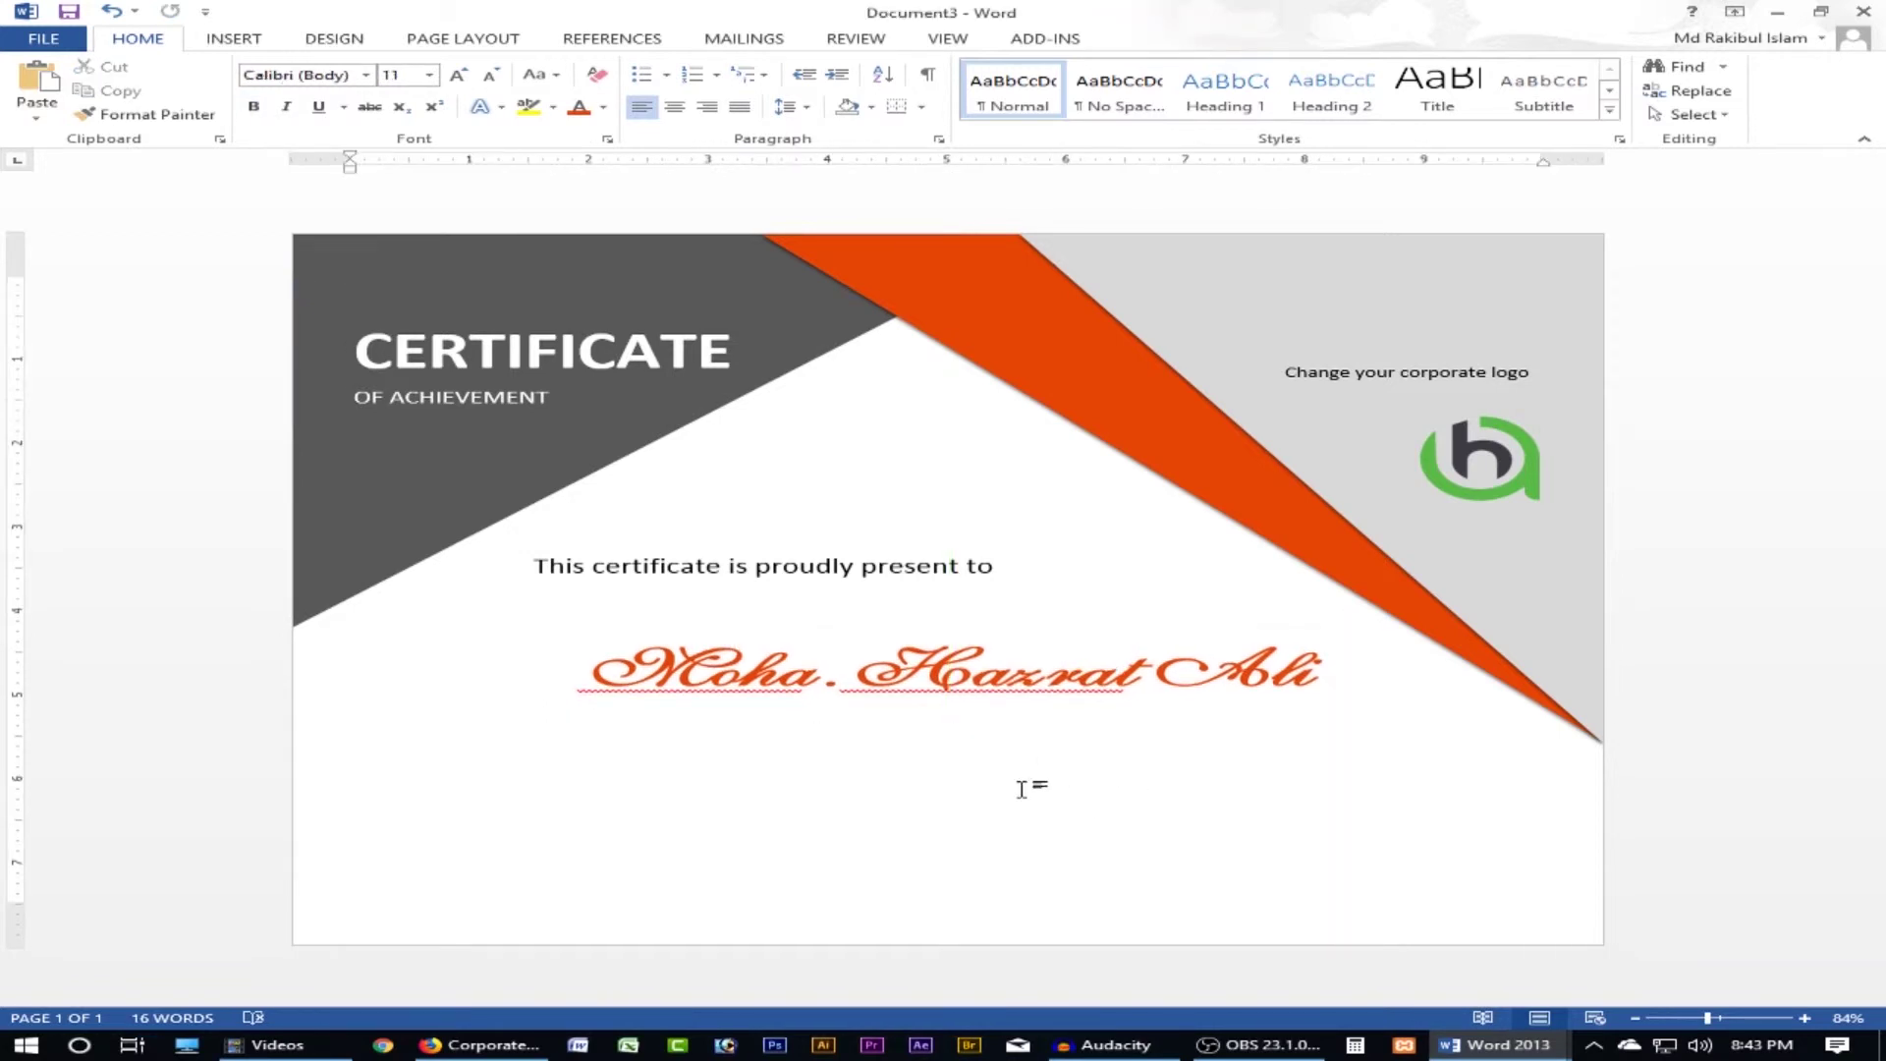
{"action": "left_click", "coordinate": [491, 1045]}
{"action": "left_click", "coordinate": [1498, 1045]}
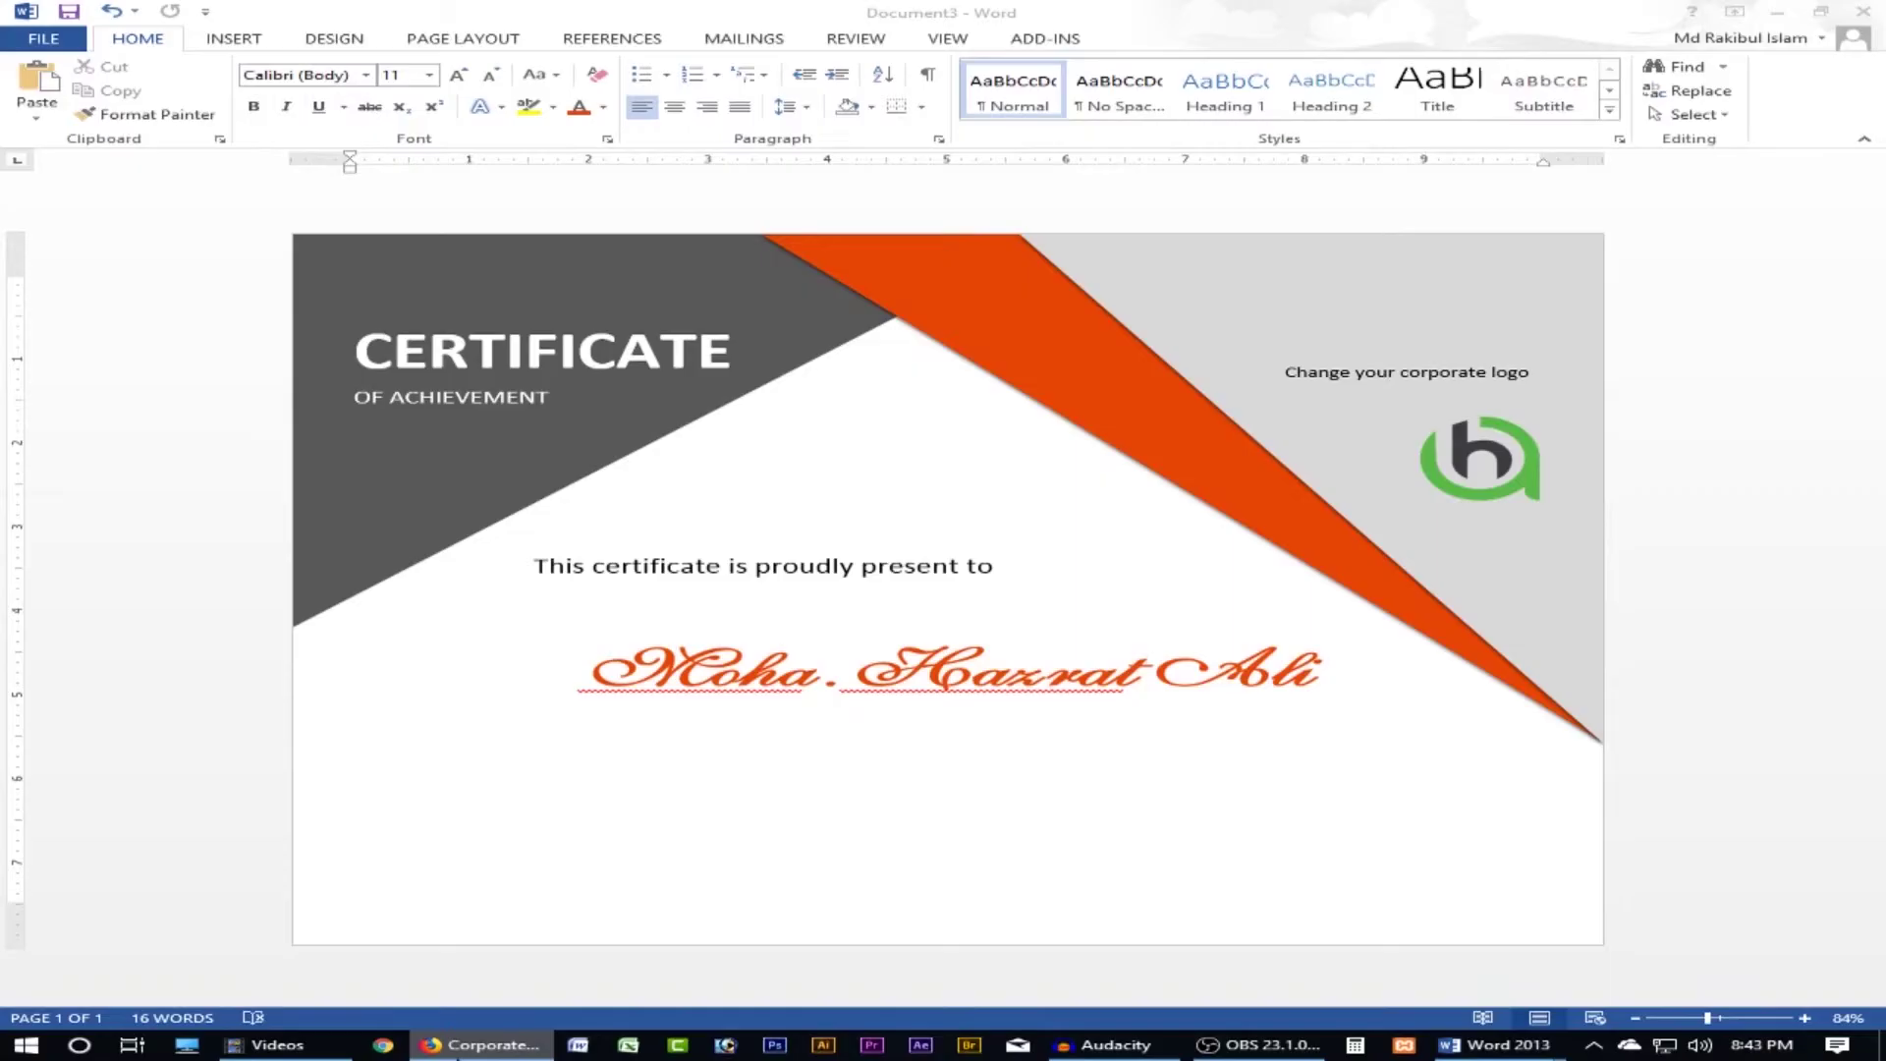
{"action": "left_click", "coordinate": [839, 670]}
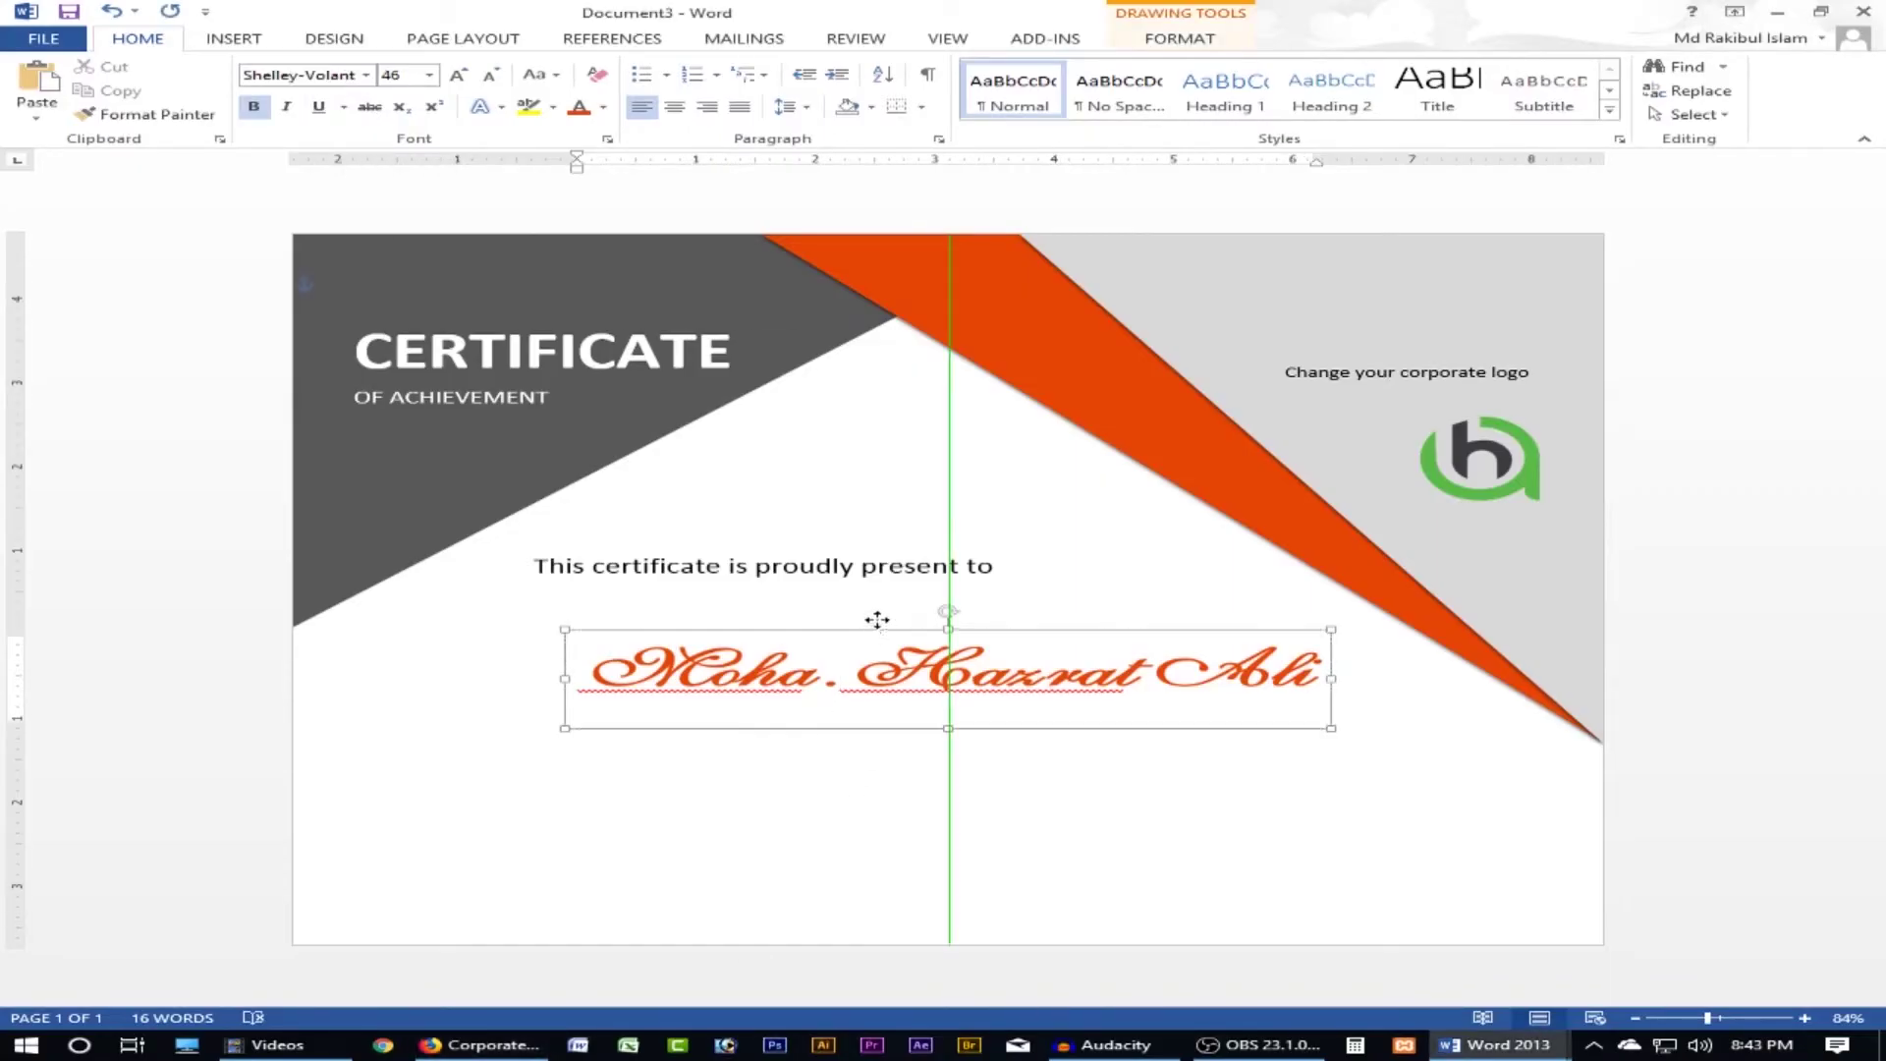
{"action": "left_click_drag", "start_coordinate": [876, 636], "coordinate": [876, 611]}
{"action": "left_click", "coordinate": [491, 1045]}
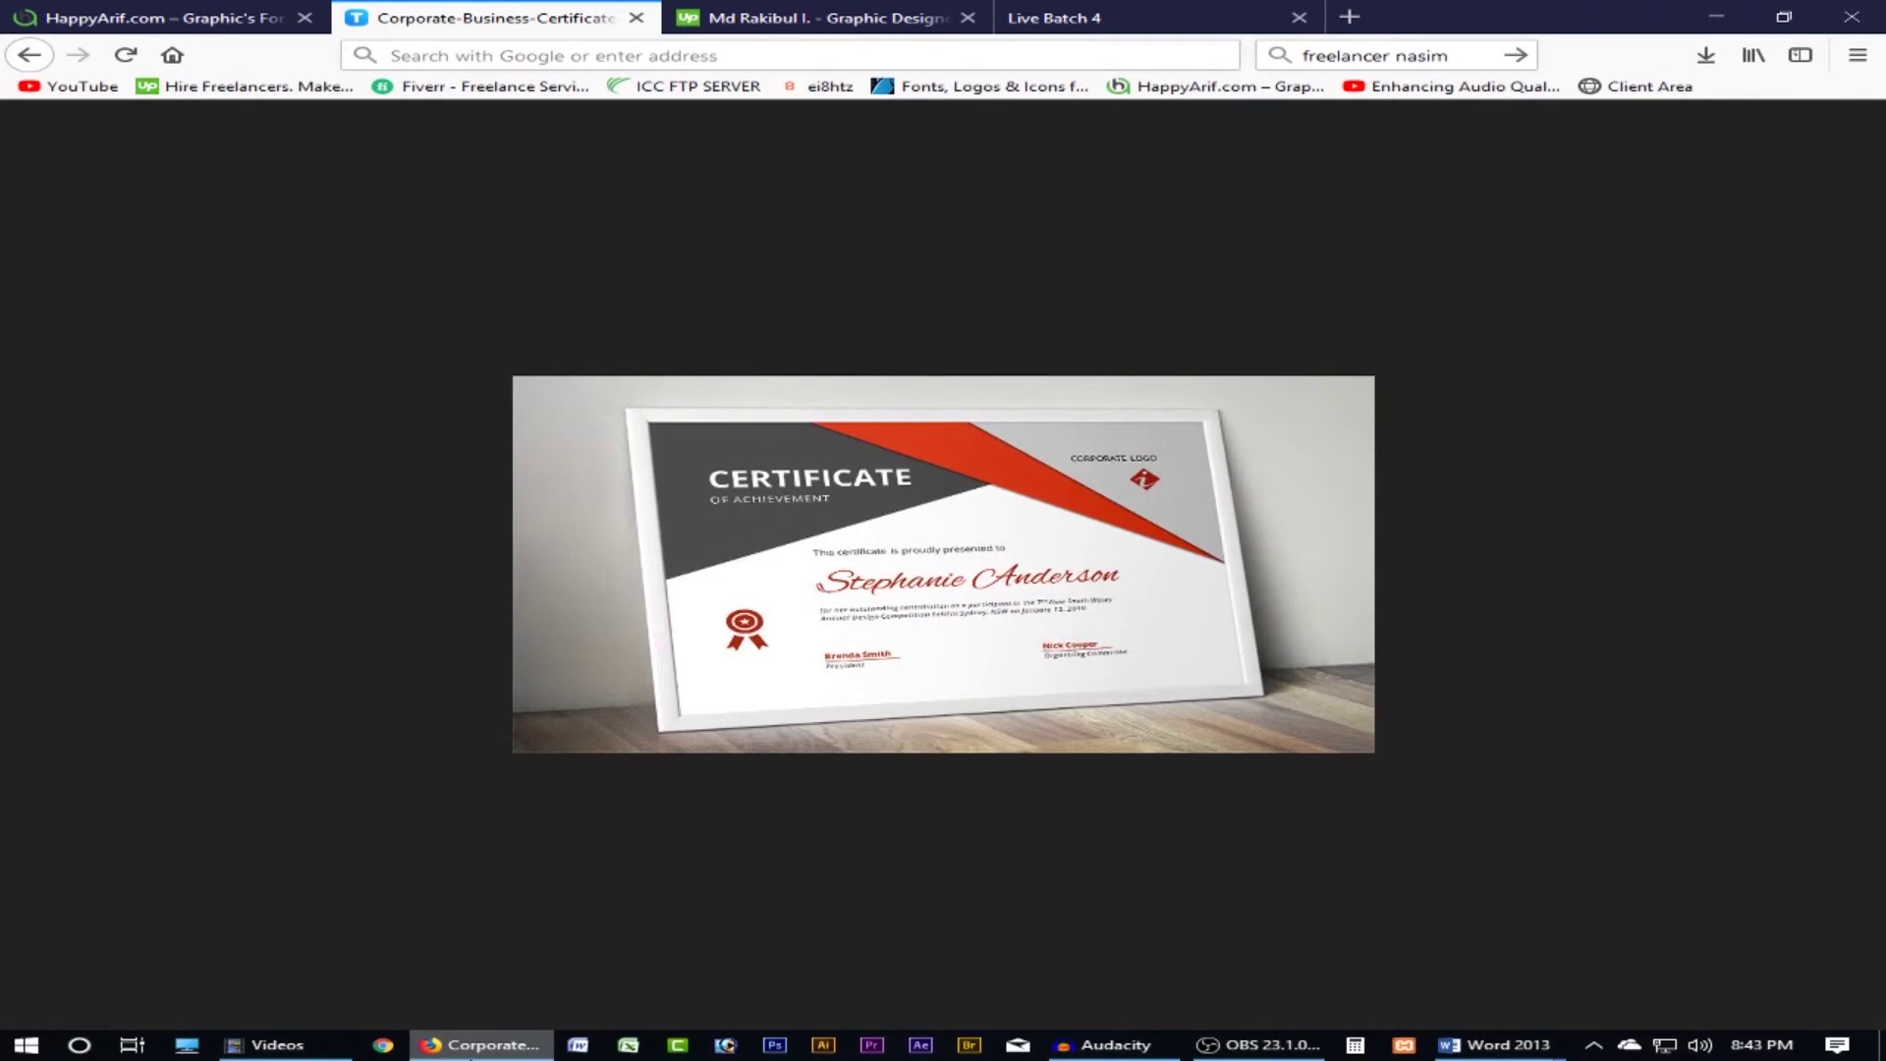
- Copy the logo caption below the name, enlarge it, and align the name and intro boxes
{"action": "key", "text": "alt+Tab"}
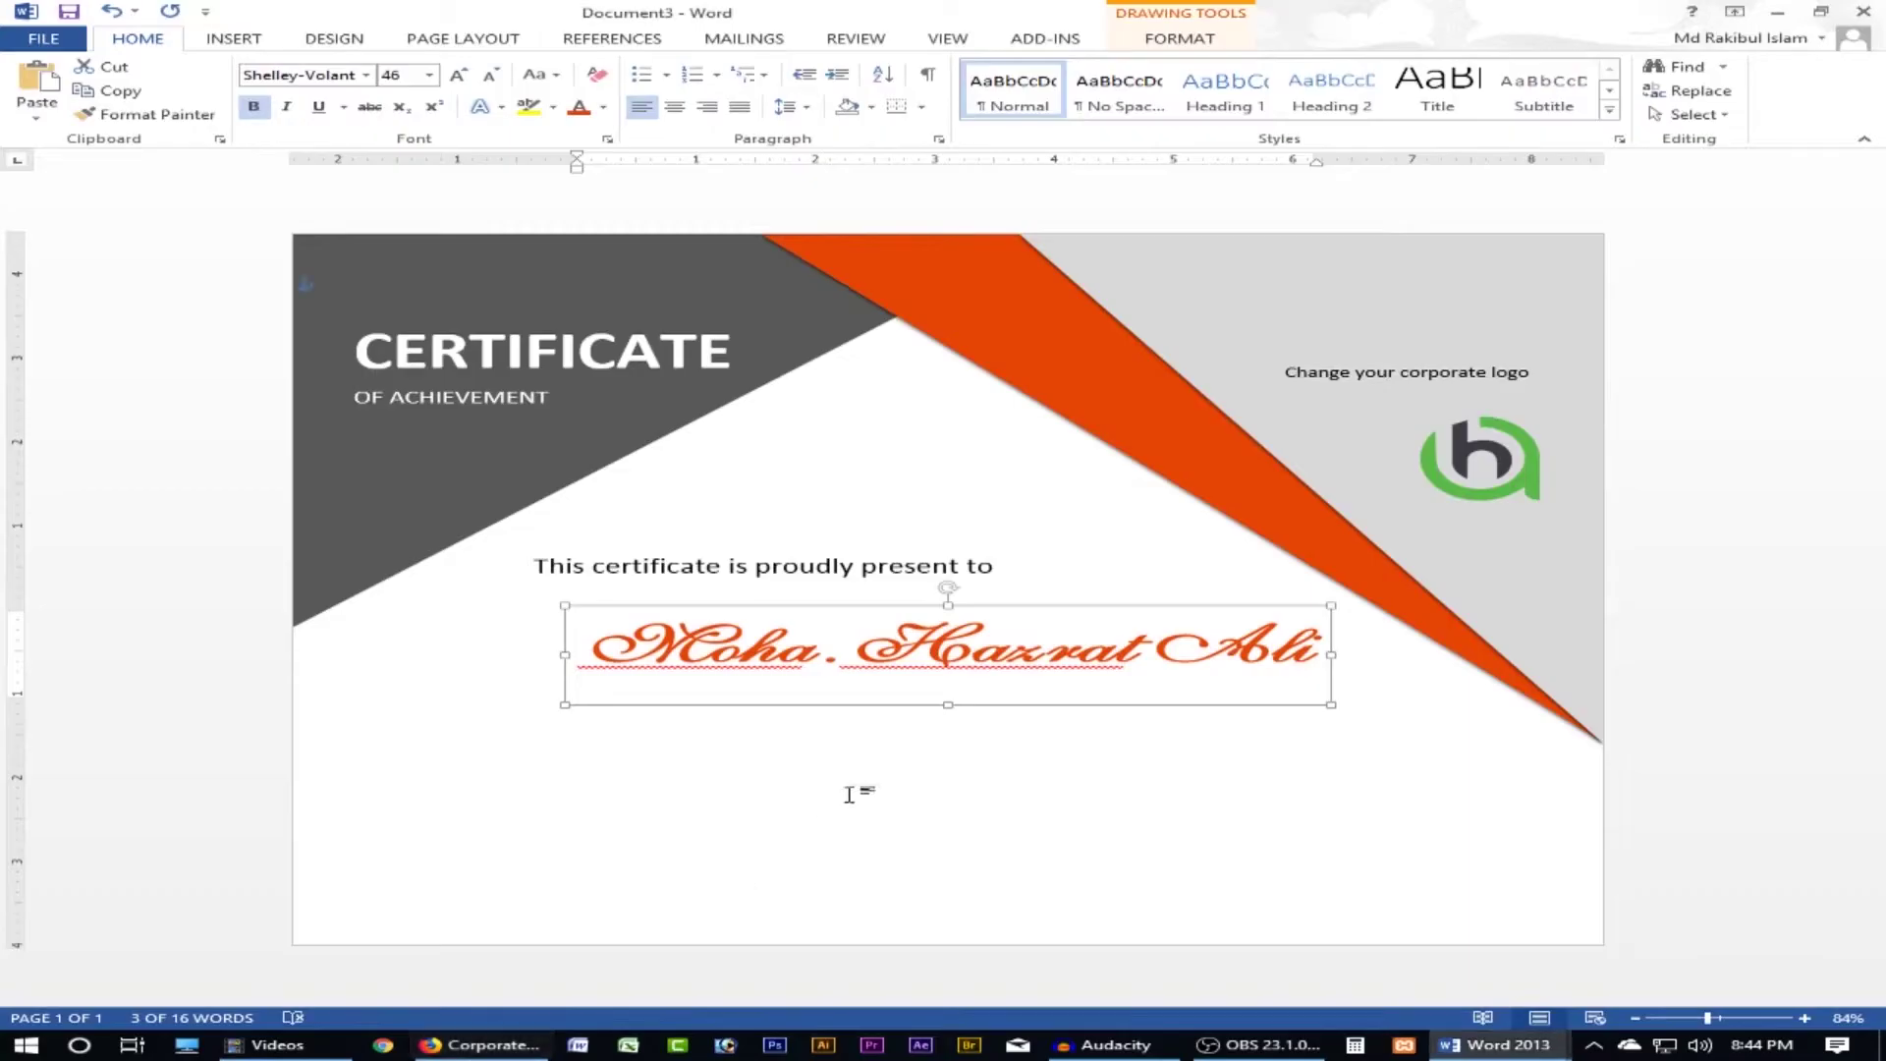
{"action": "left_click", "coordinate": [1415, 372]}
{"action": "left_click_drag", "start_coordinate": [1391, 360], "coordinate": [683, 687]}
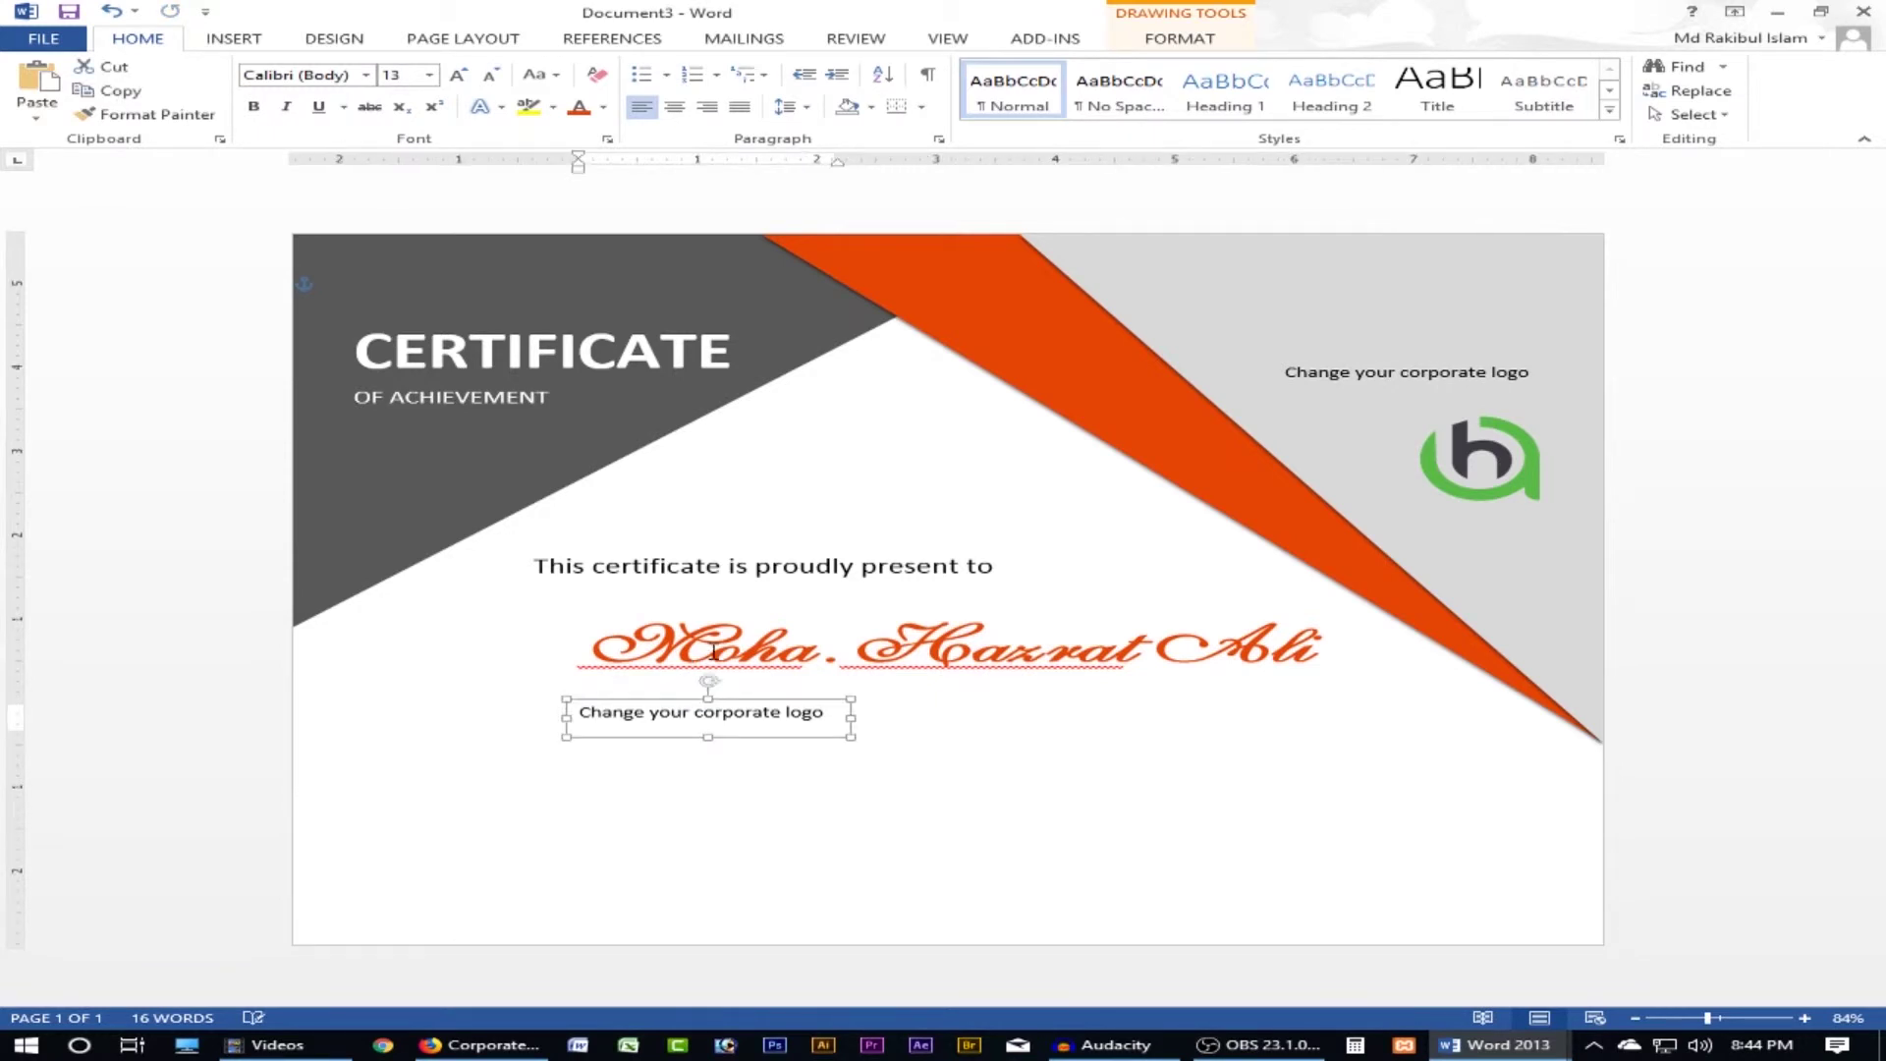
{"action": "left_click_drag", "start_coordinate": [833, 607], "coordinate": [809, 607]}
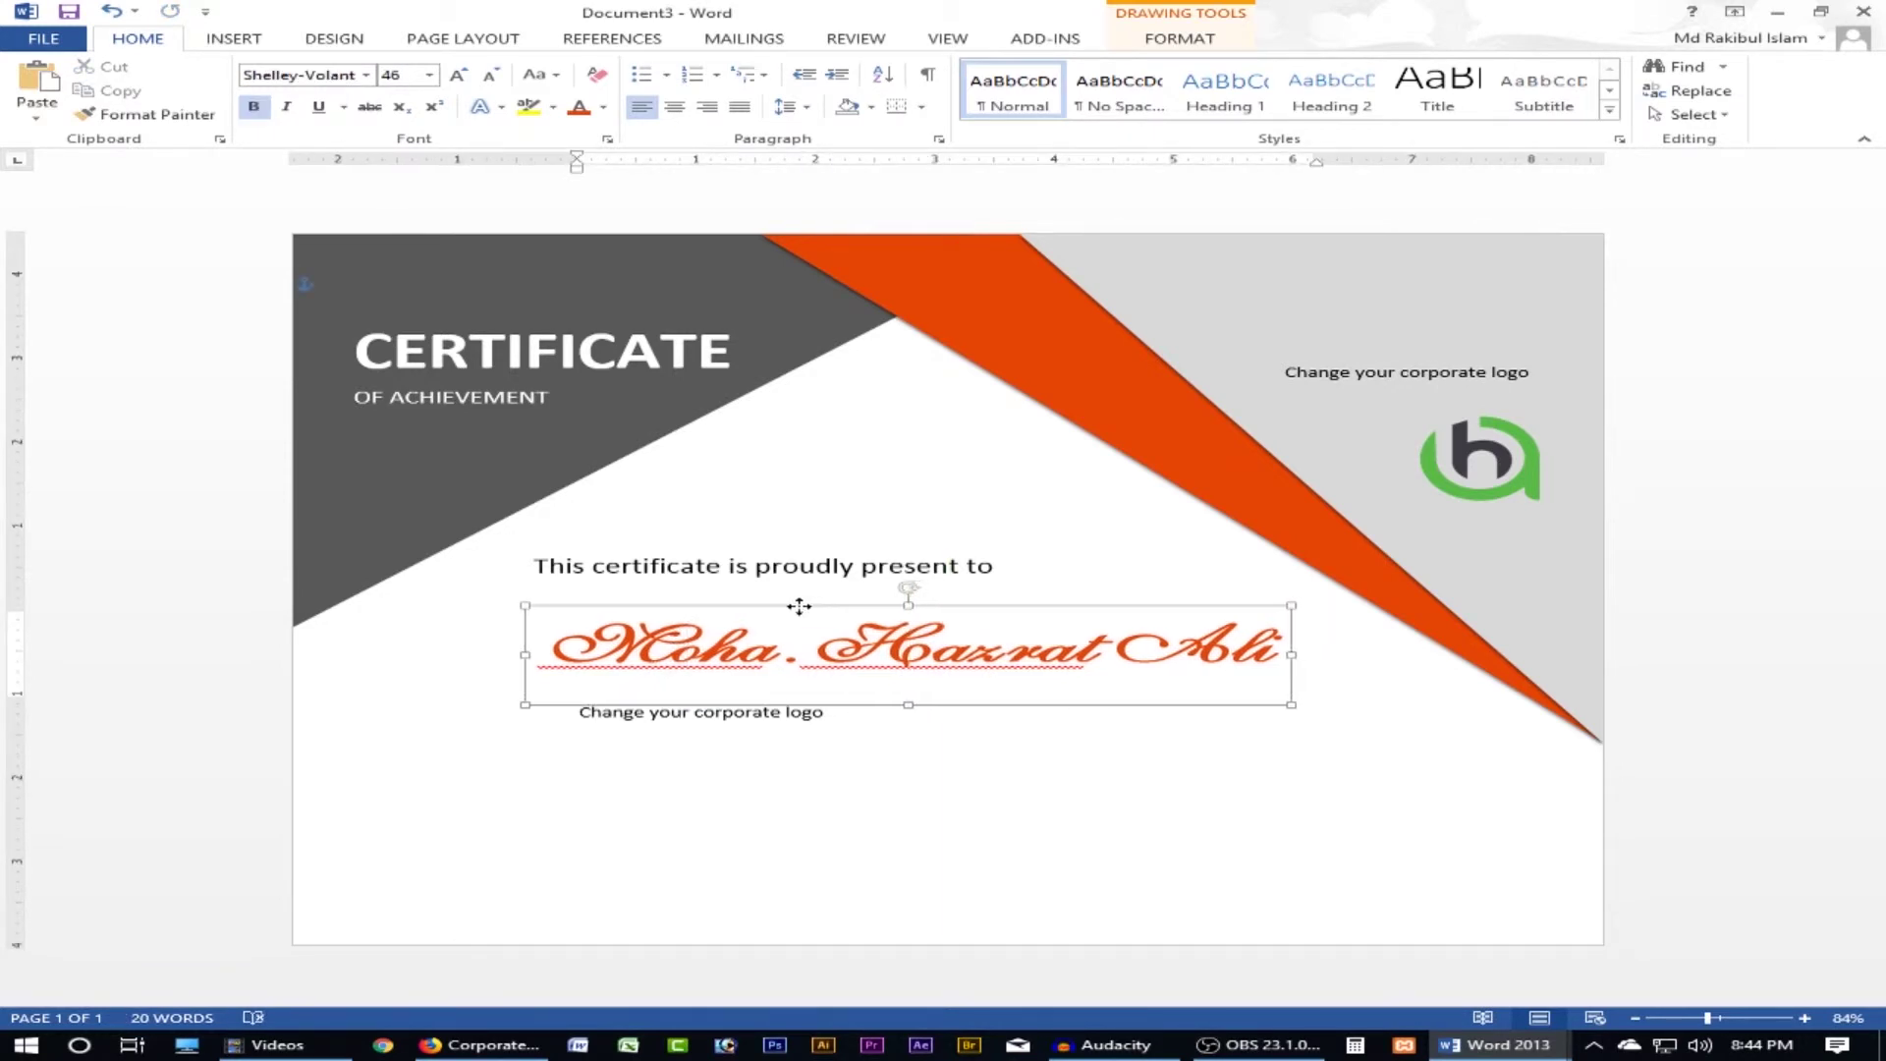
{"action": "left_click", "coordinate": [763, 564]}
{"action": "left_click_drag", "start_coordinate": [742, 549], "coordinate": [751, 563]}
{"action": "left_click", "coordinate": [721, 711]}
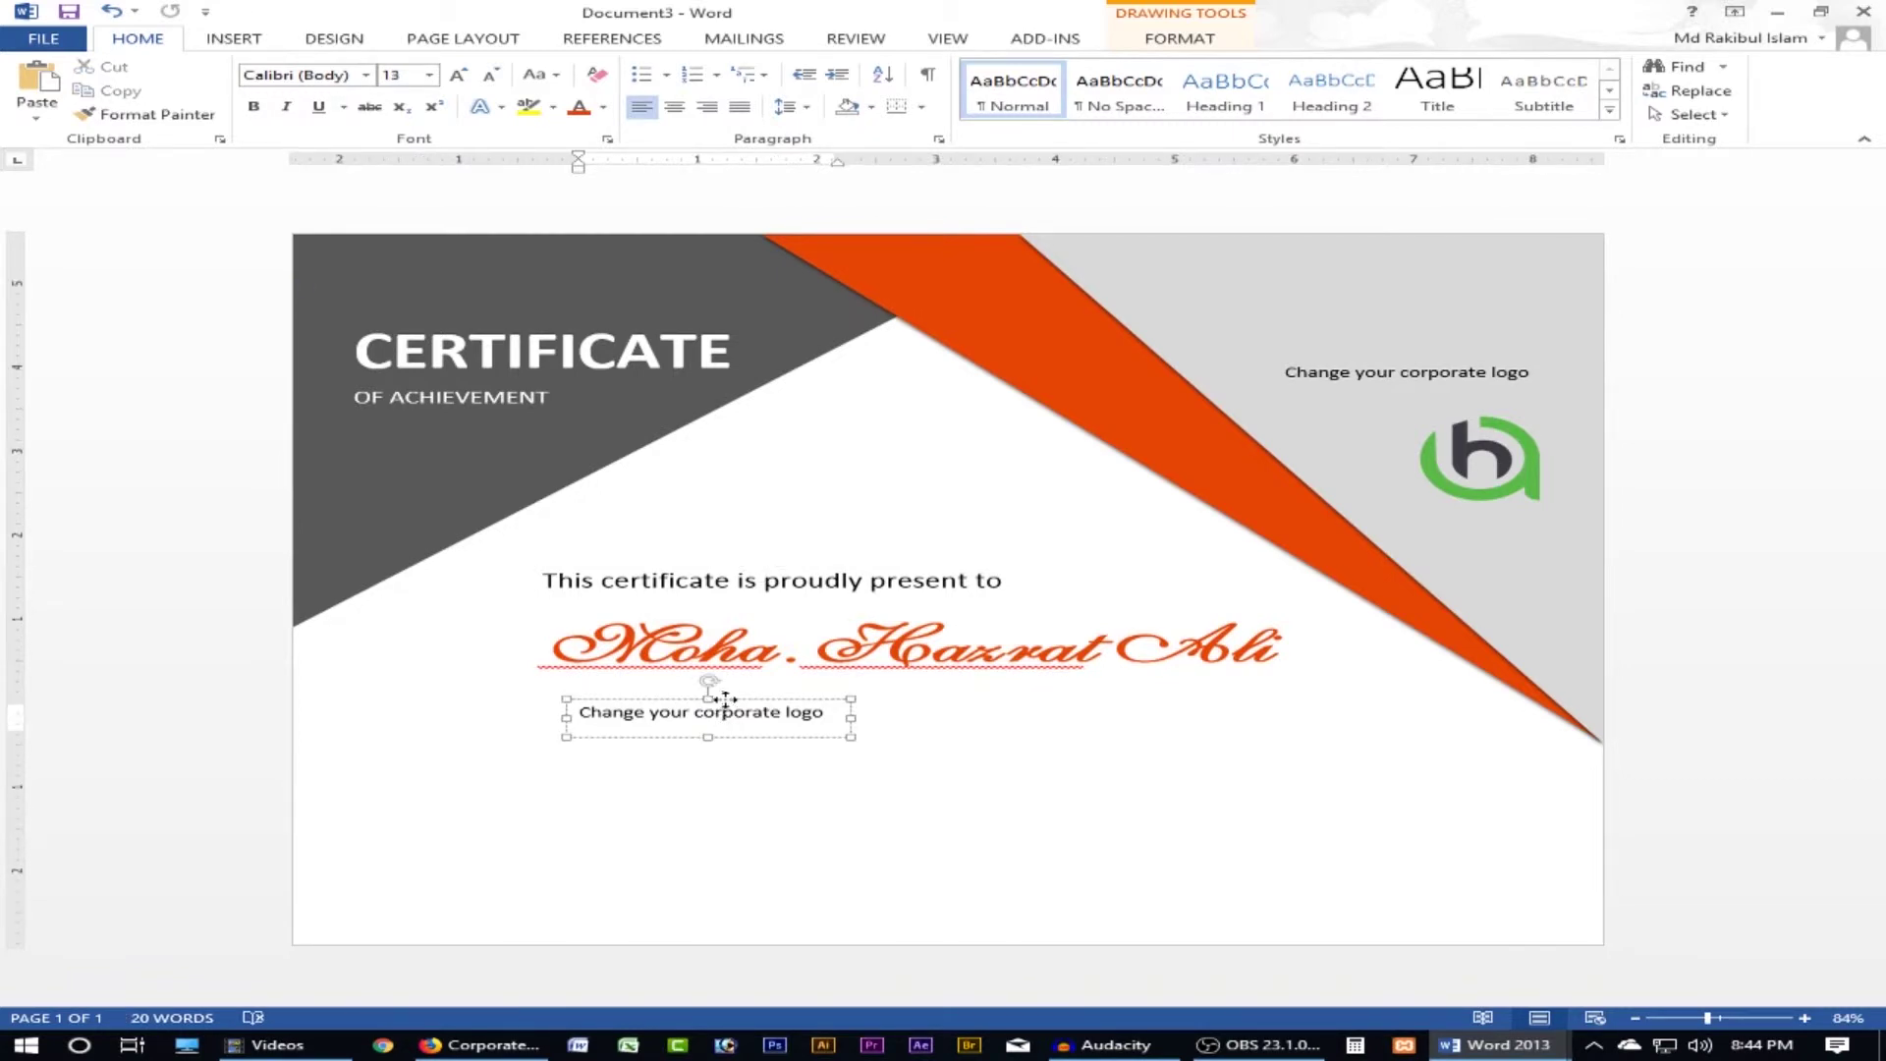
{"action": "left_click_drag", "start_coordinate": [721, 695], "coordinate": [685, 695]}
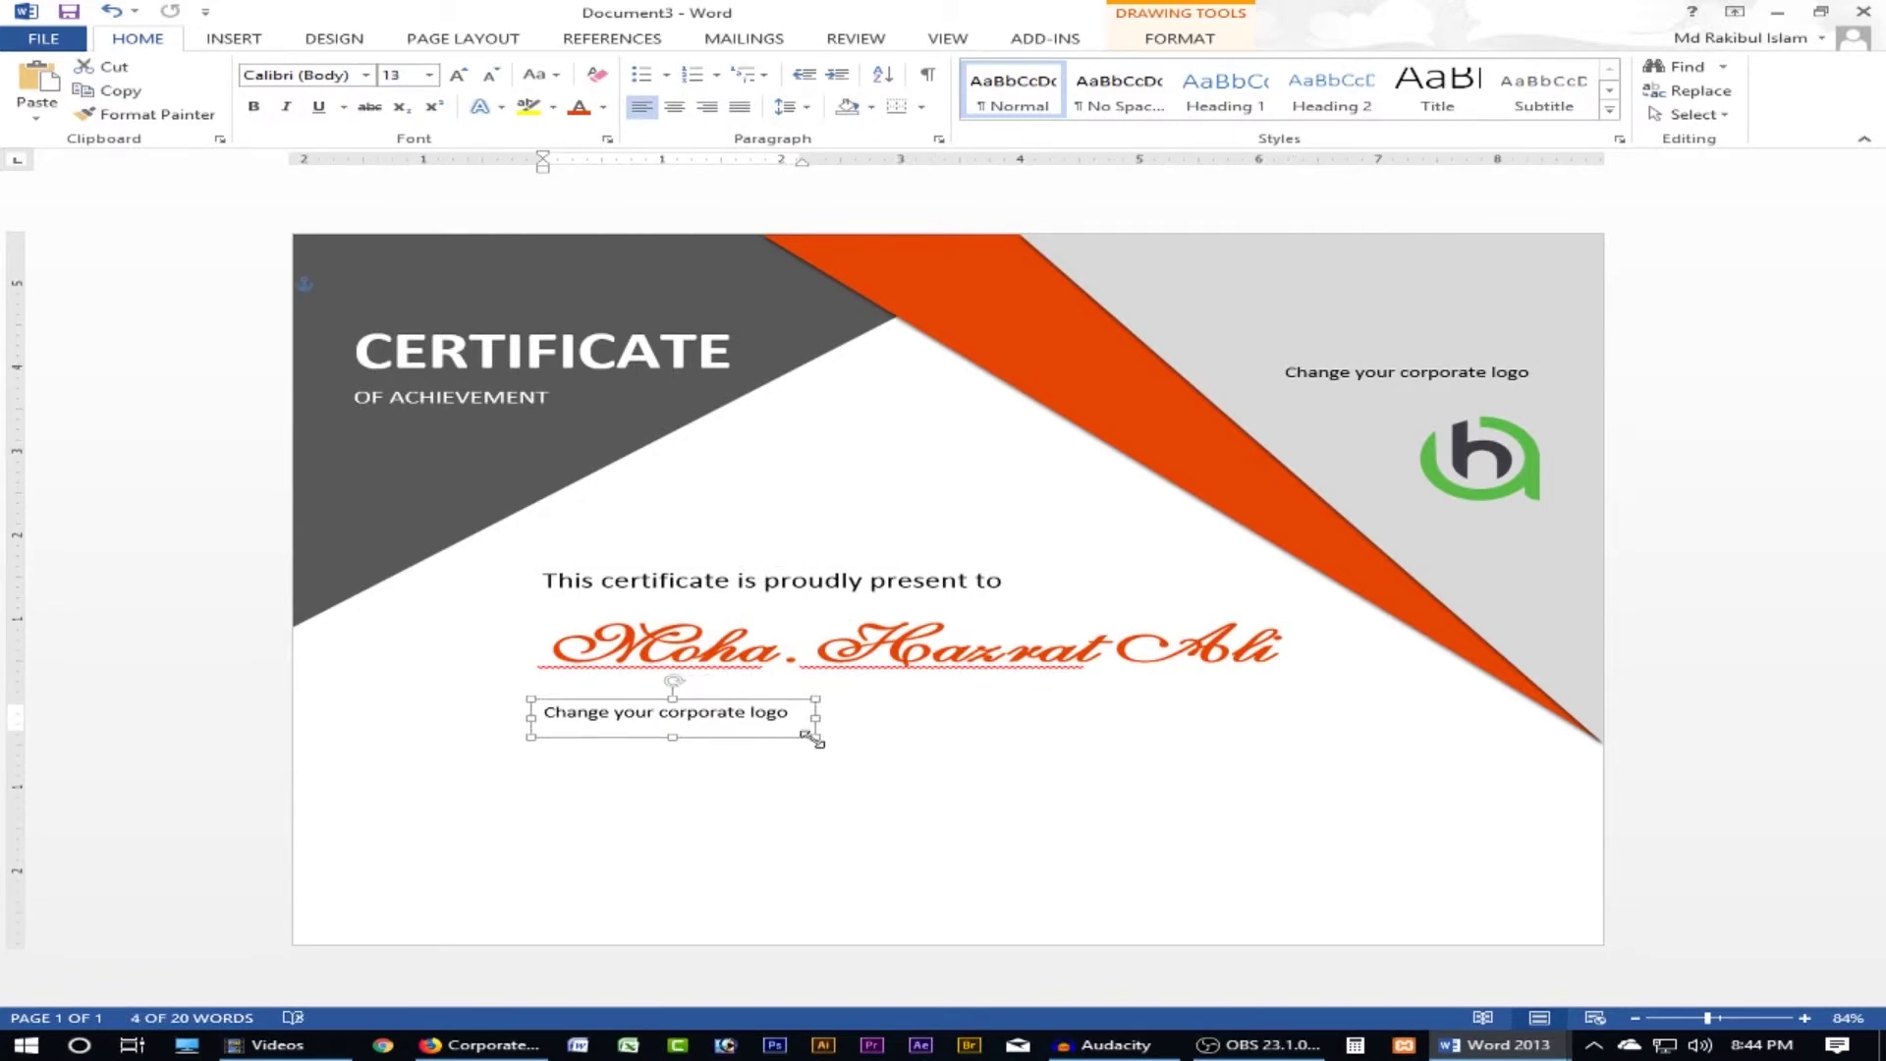
{"action": "left_click_drag", "start_coordinate": [816, 736], "coordinate": [1276, 778]}
- Replace the copied caption with the dummy paragraph from the Live Batch 4 page
{"action": "double_click", "coordinate": [769, 713]}
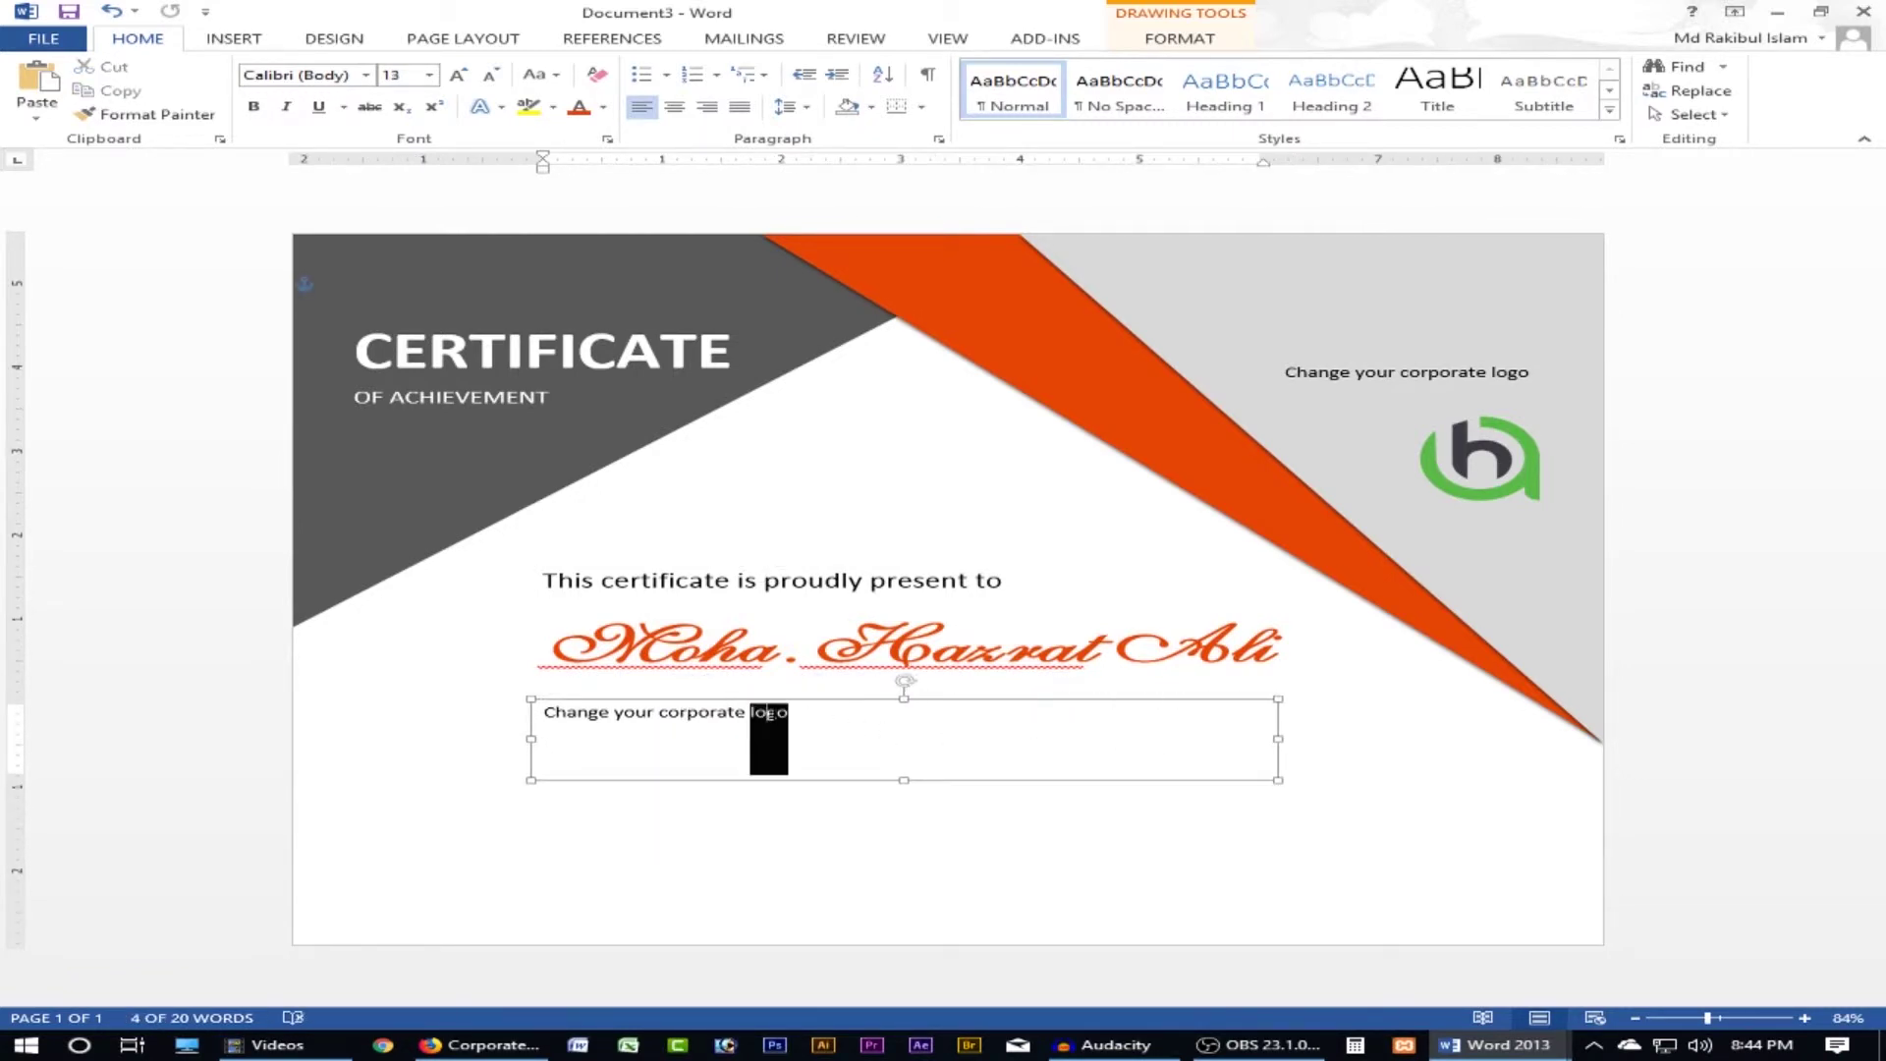
{"action": "triple_click", "coordinate": [769, 713]}
{"action": "left_click", "coordinate": [486, 1046]}
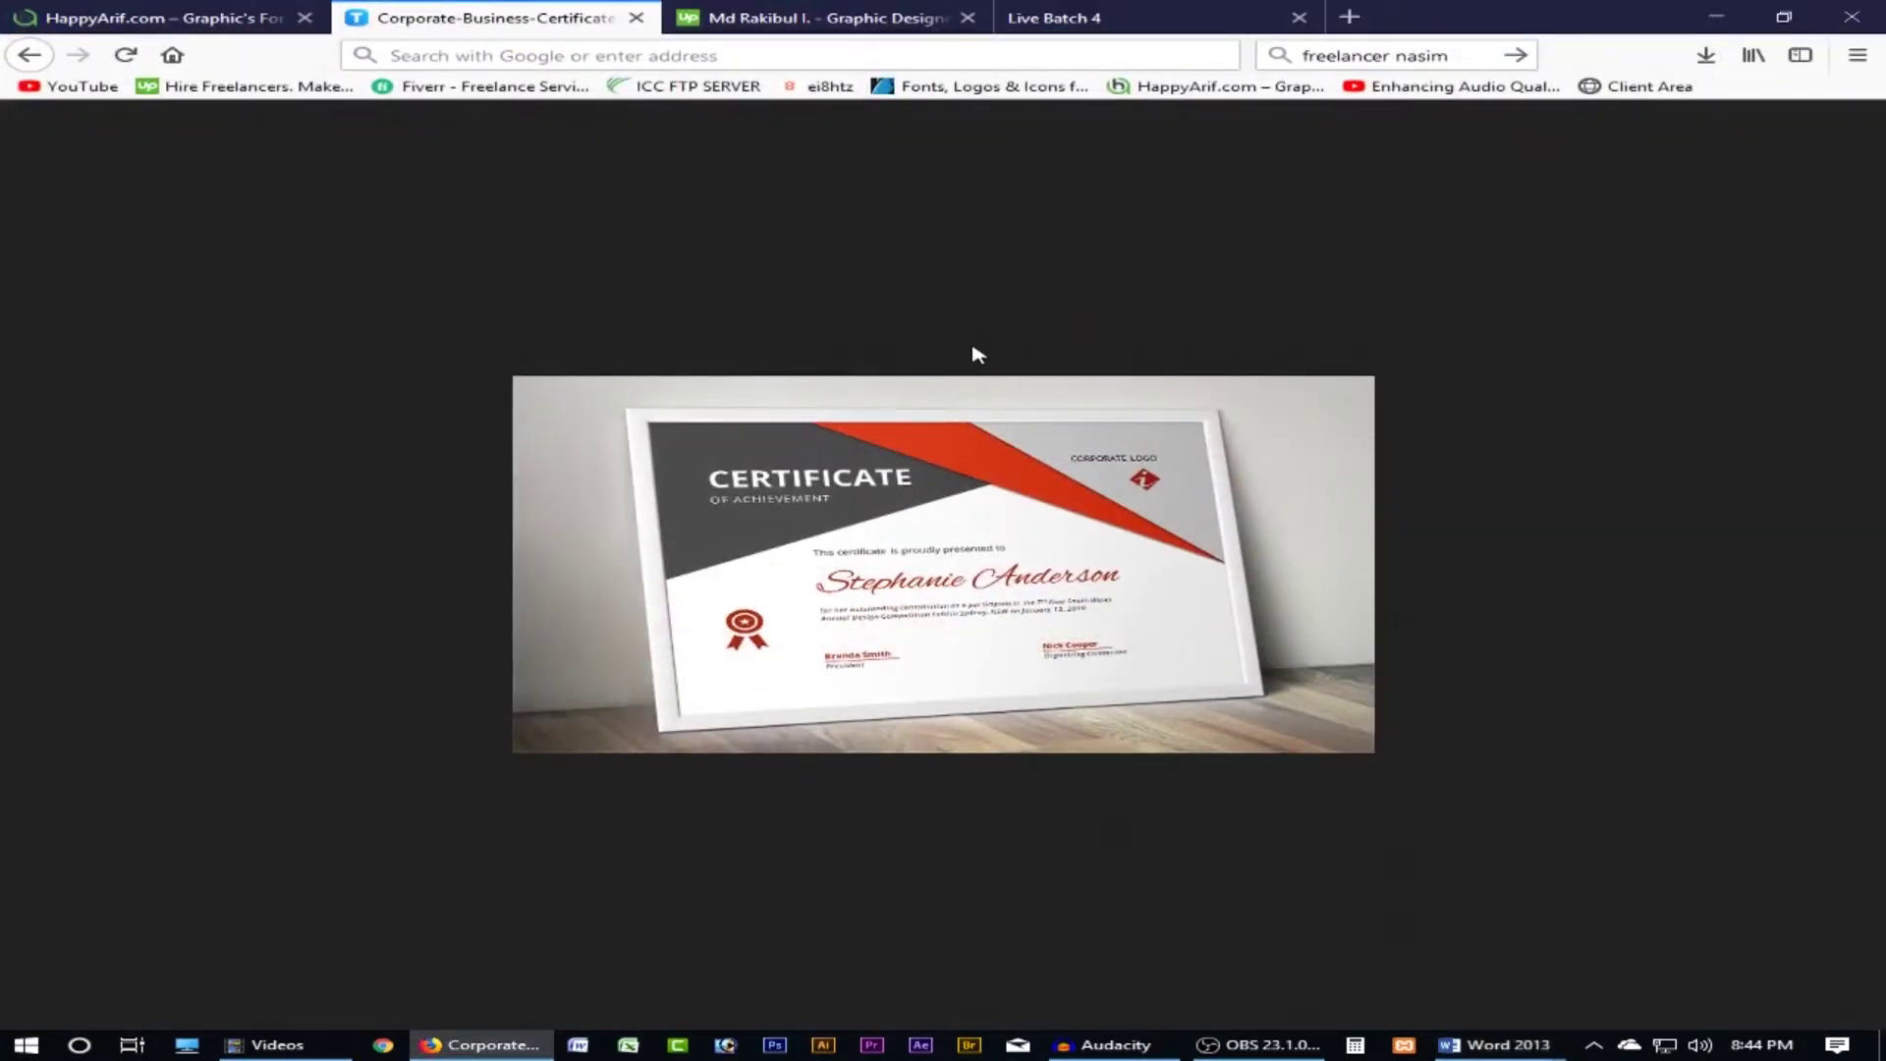
{"action": "left_click", "coordinate": [1075, 18]}
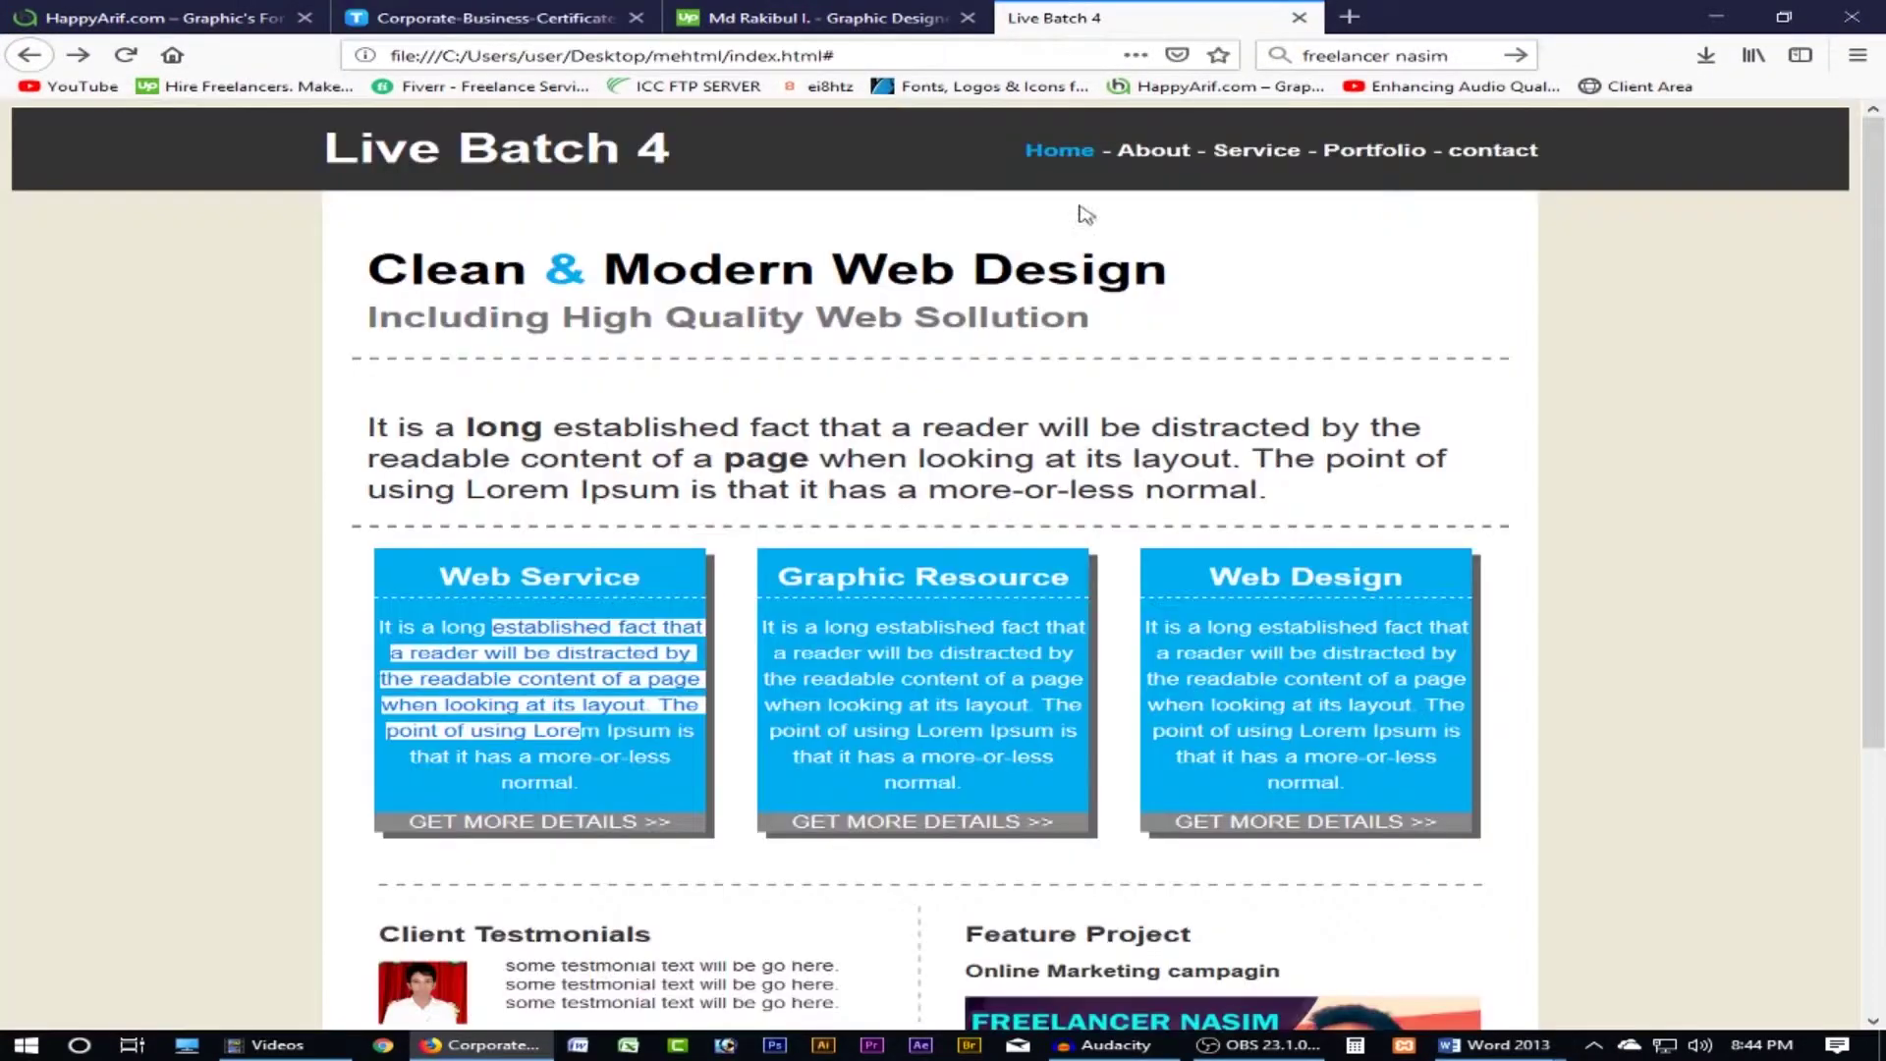
{"action": "triple_click", "coordinate": [477, 445]}
{"action": "key", "text": "ctrl+c"}
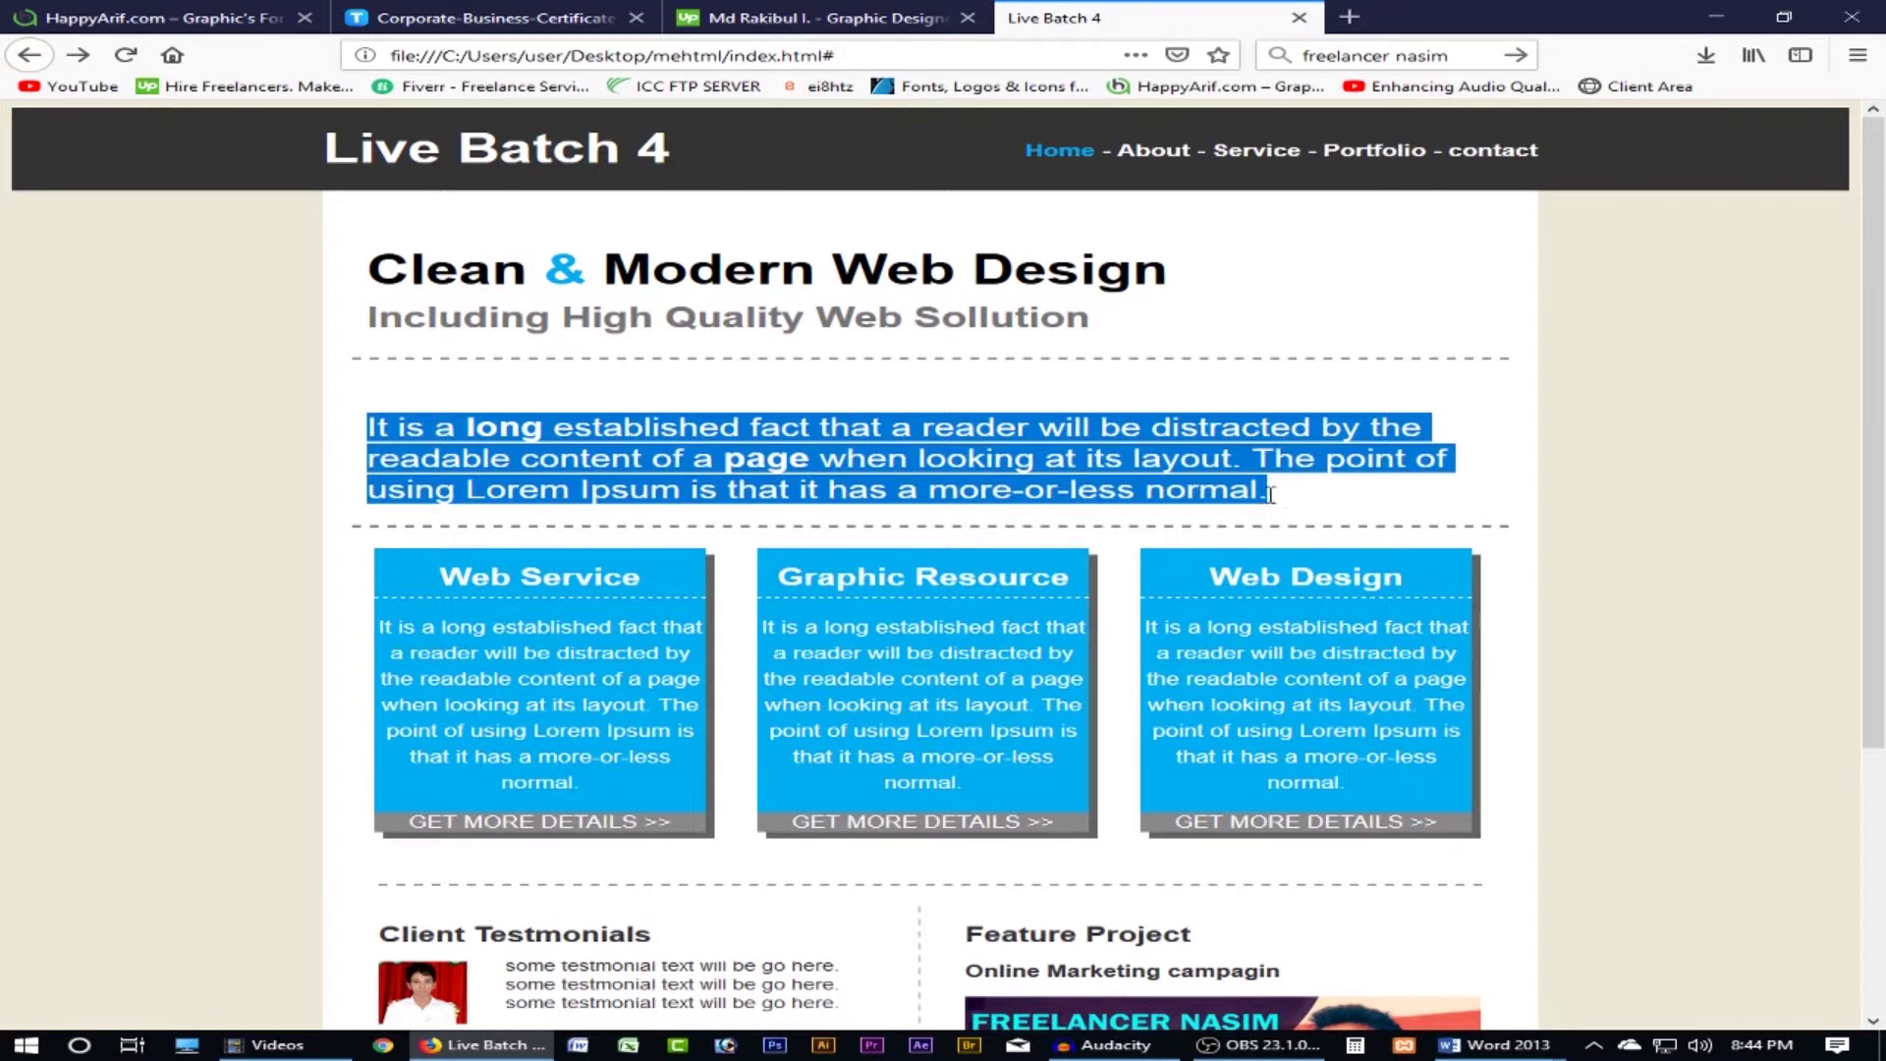
{"action": "left_click", "coordinate": [496, 18]}
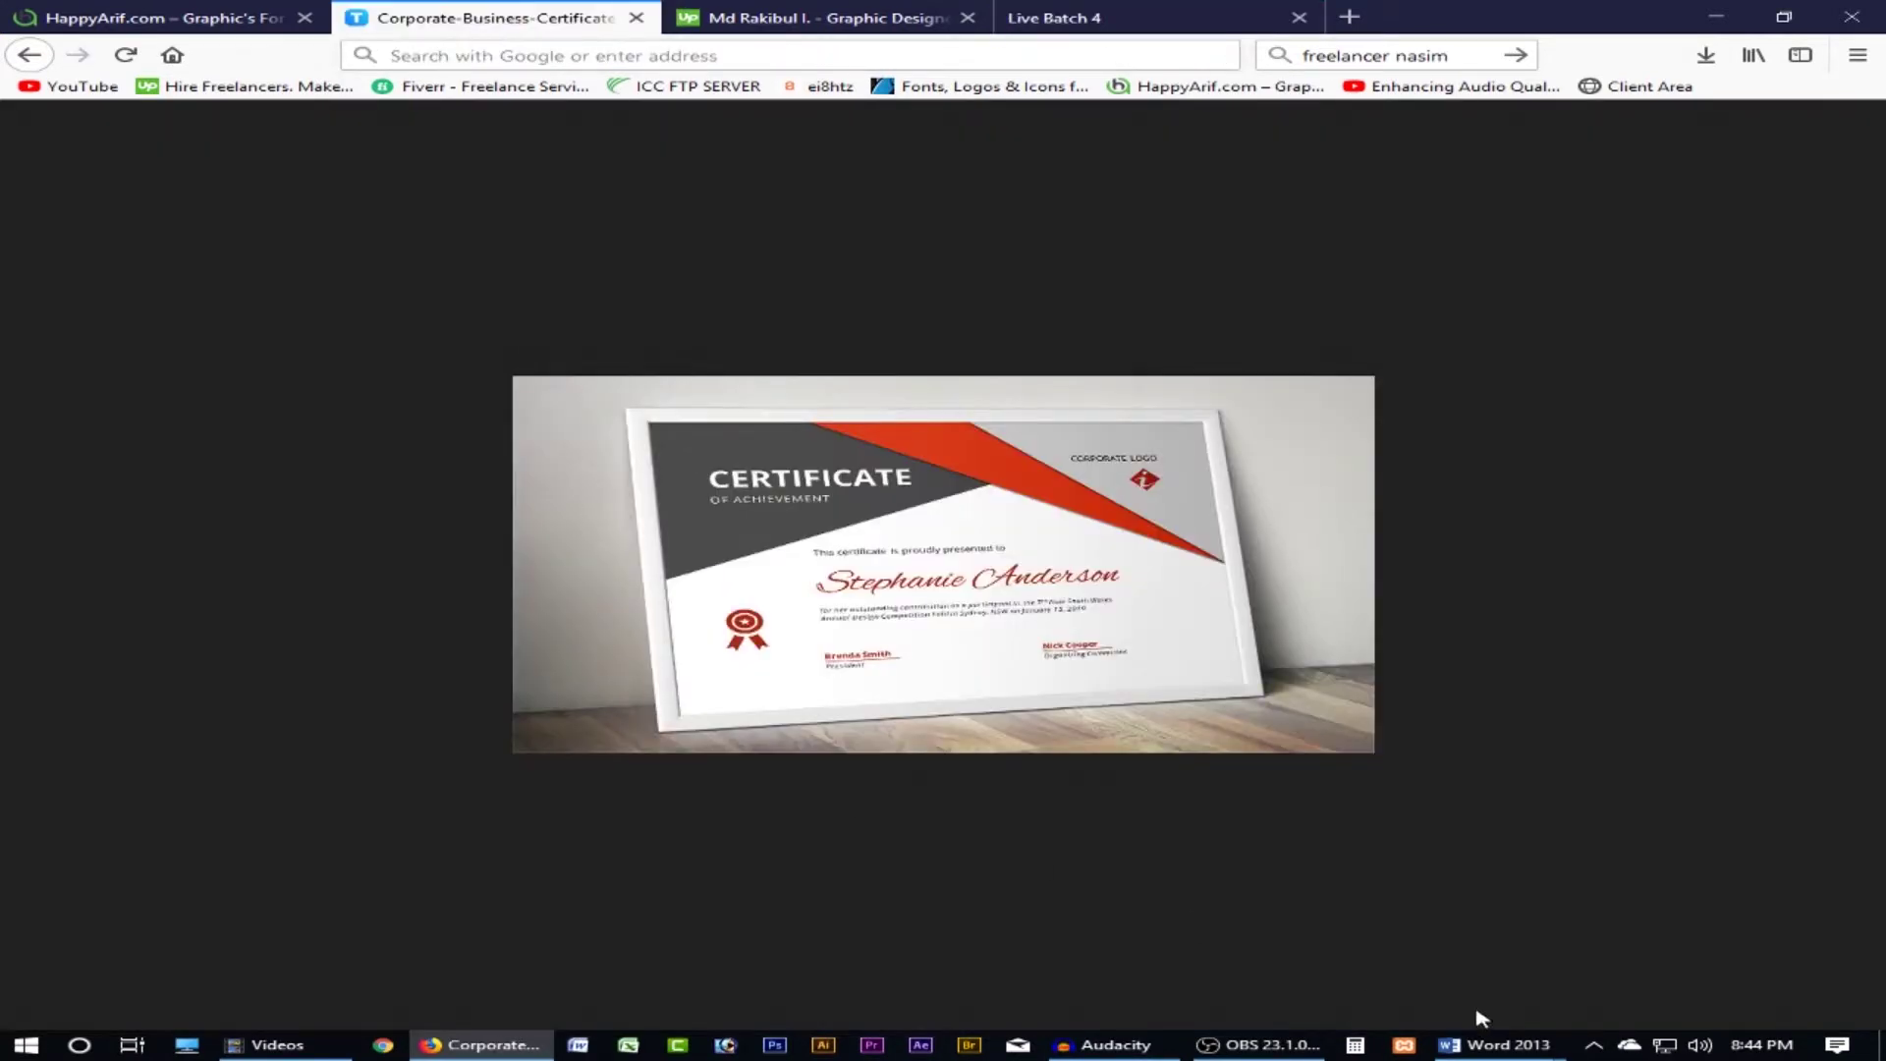
{"action": "left_click", "coordinate": [1492, 1045]}
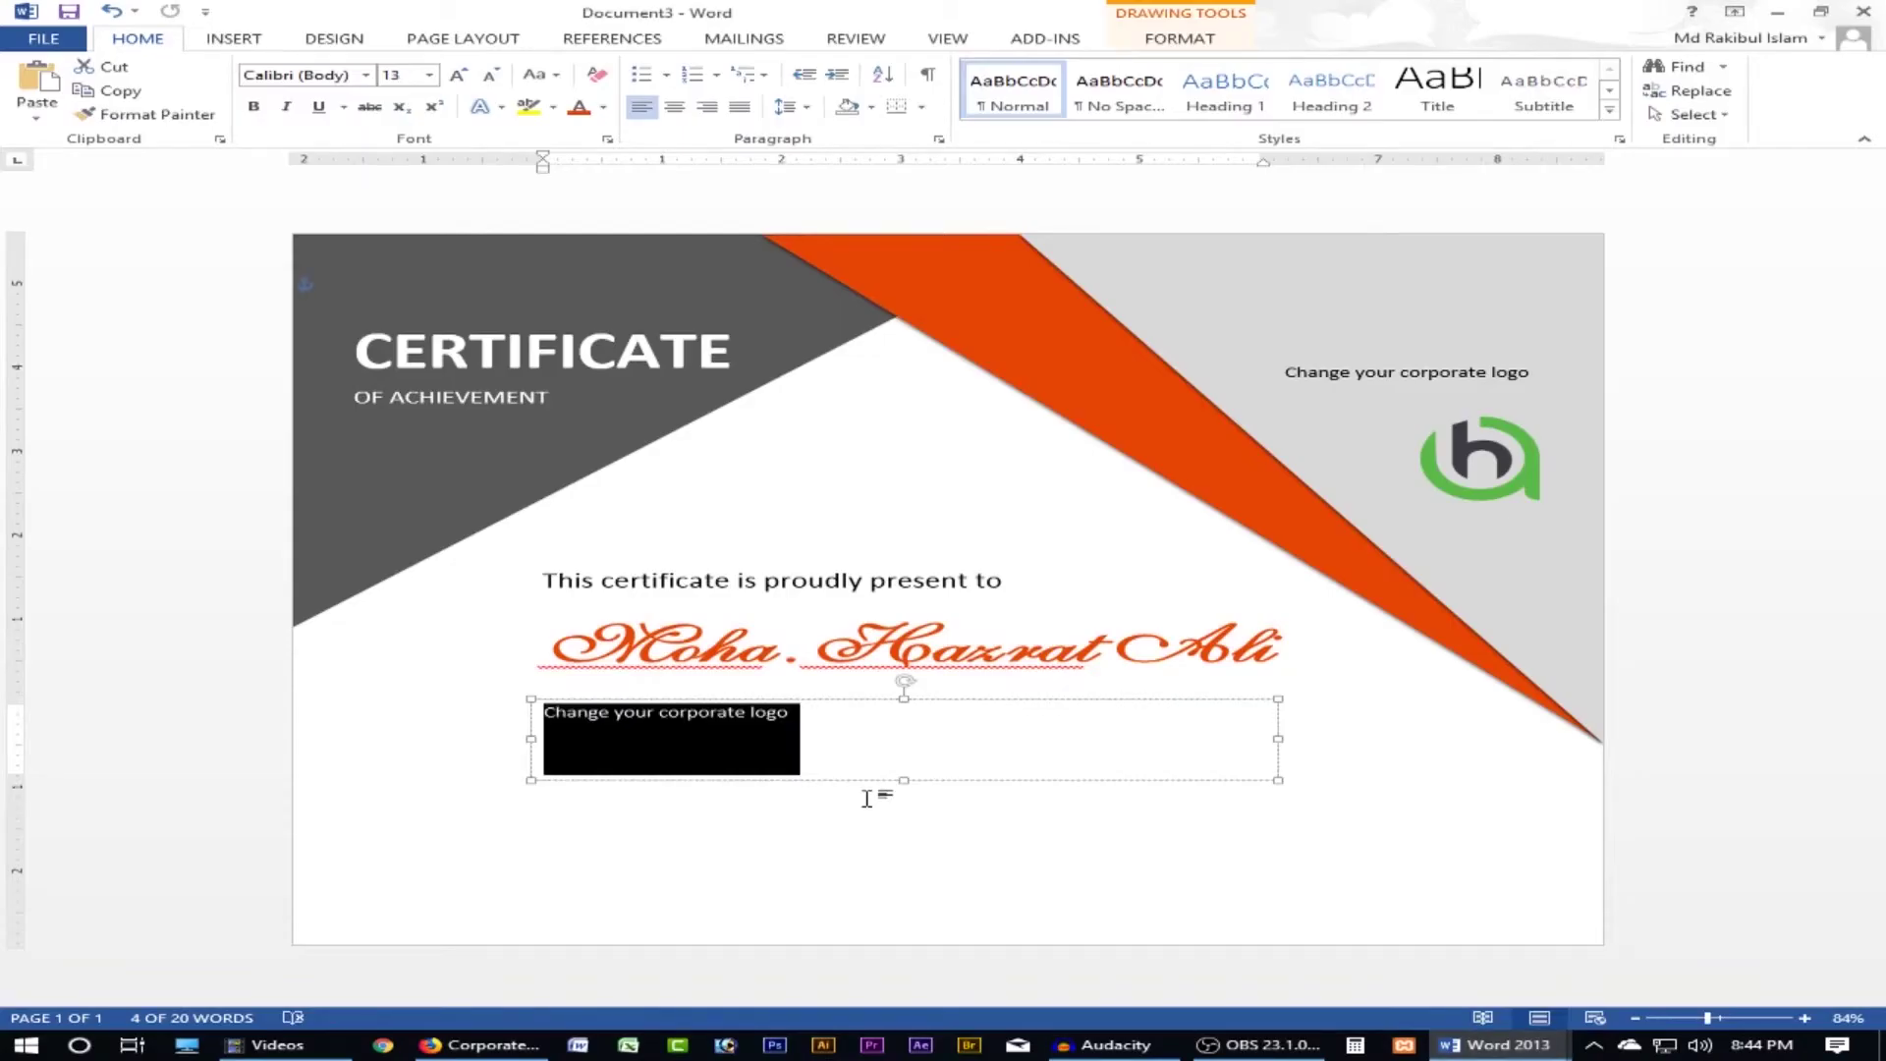
{"action": "key", "text": "ctrl+v"}
- Set the paragraph text to size 13 and nudge its box right and up
{"action": "key", "text": "ctrl+a"}
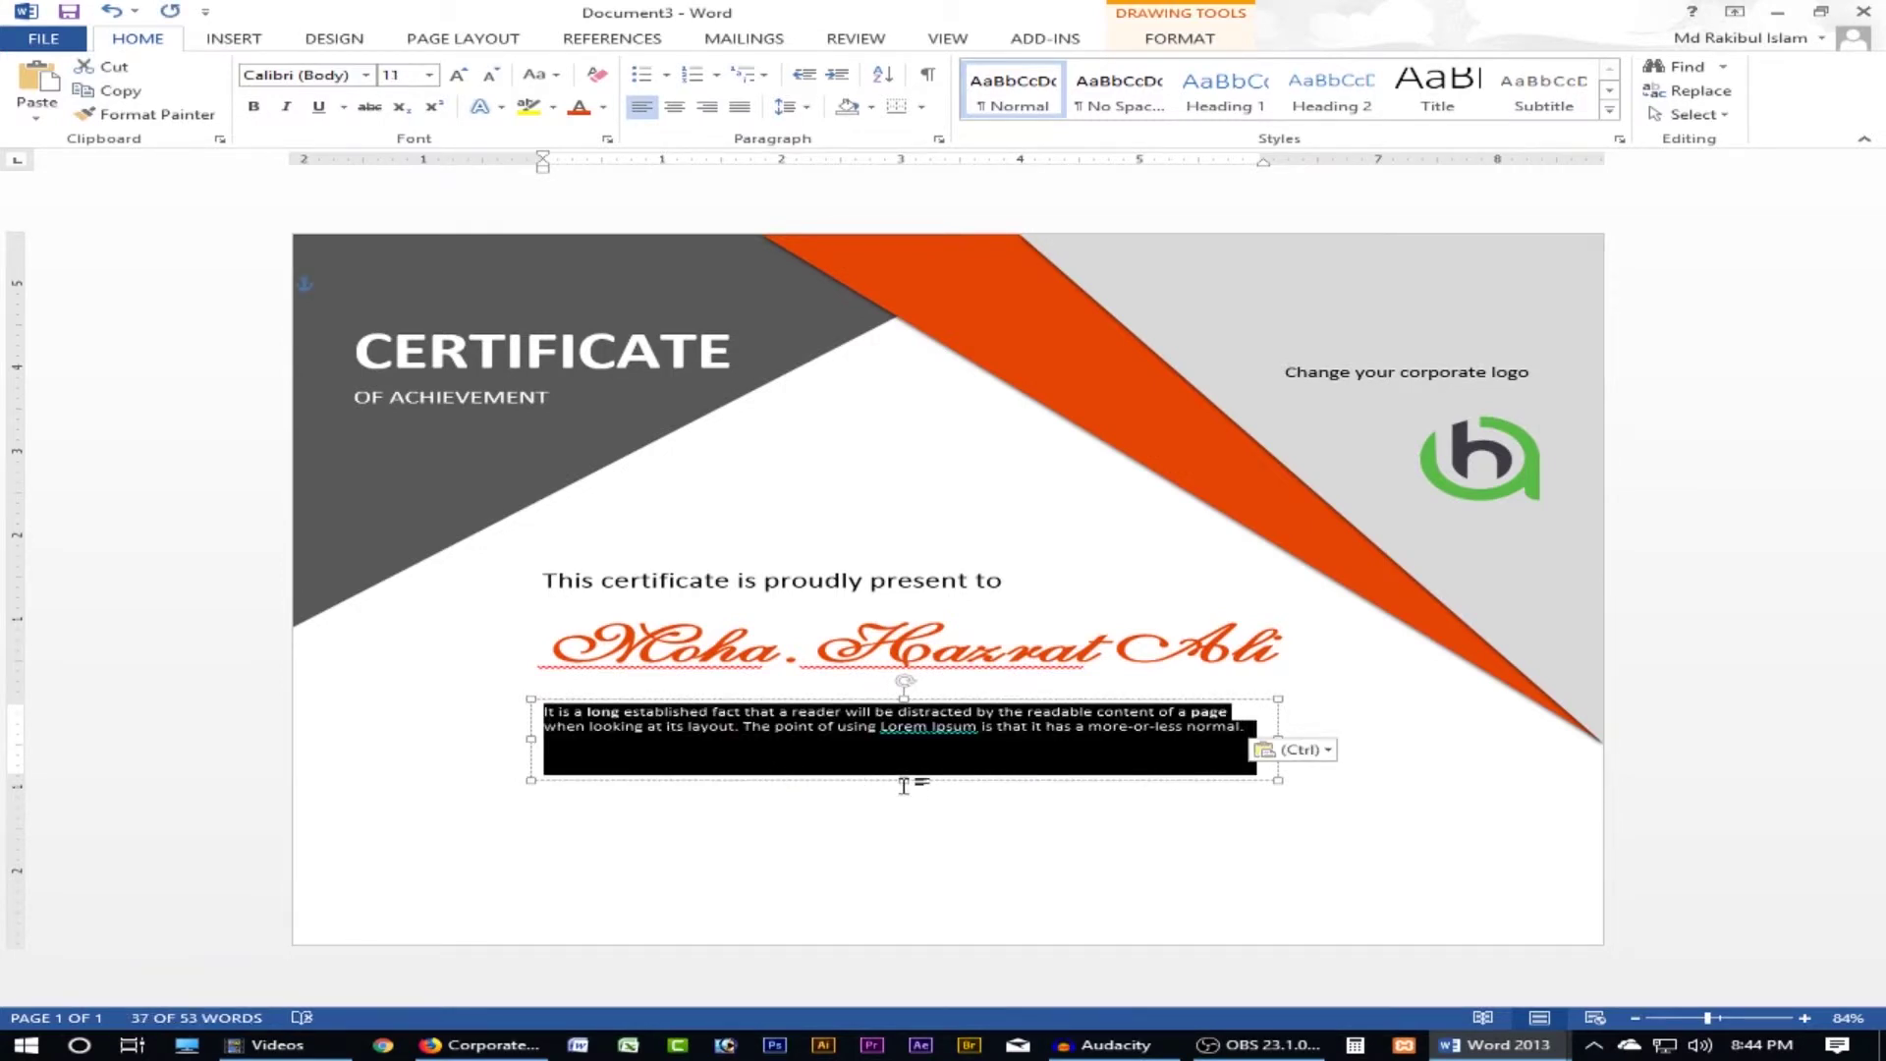
{"action": "key", "text": "ctrl+bracketright"}
{"action": "key", "text": "ctrl+bracketright"}
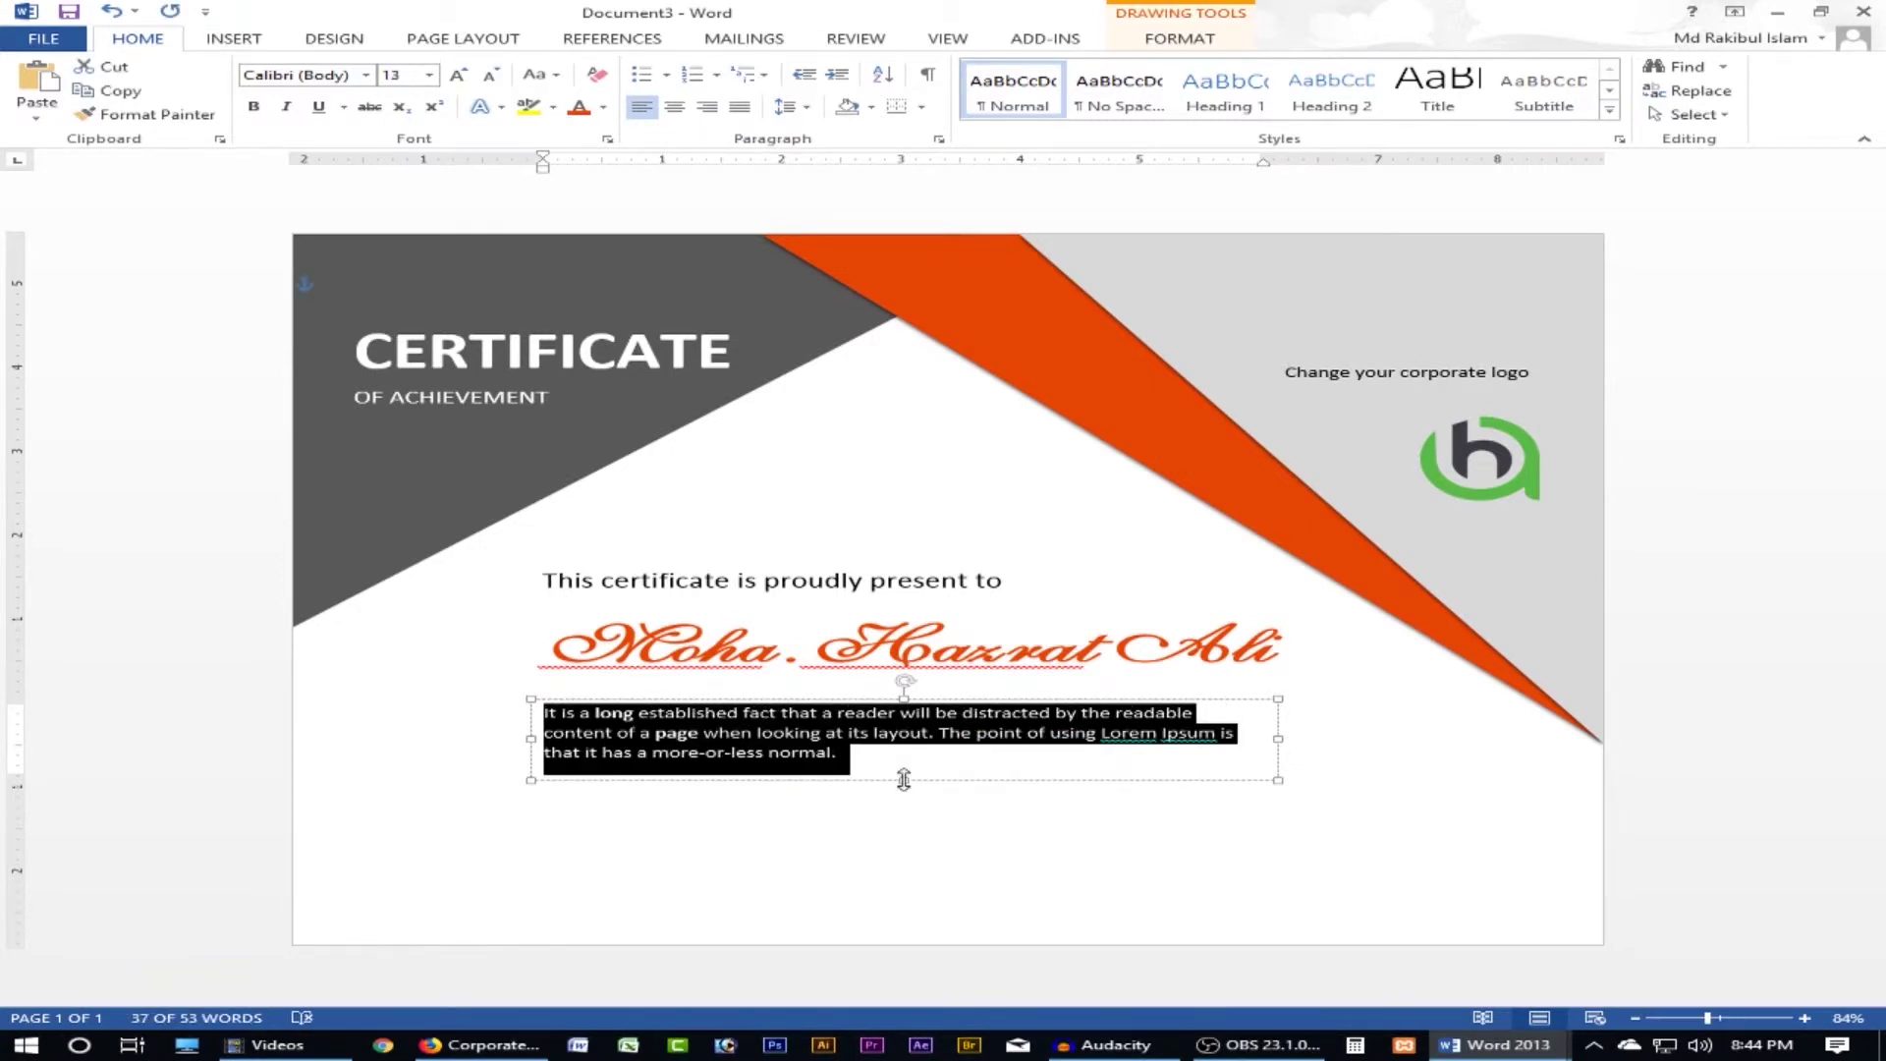
{"action": "key", "text": "ctrl+bracketright"}
{"action": "key", "text": "ctrl+j"}
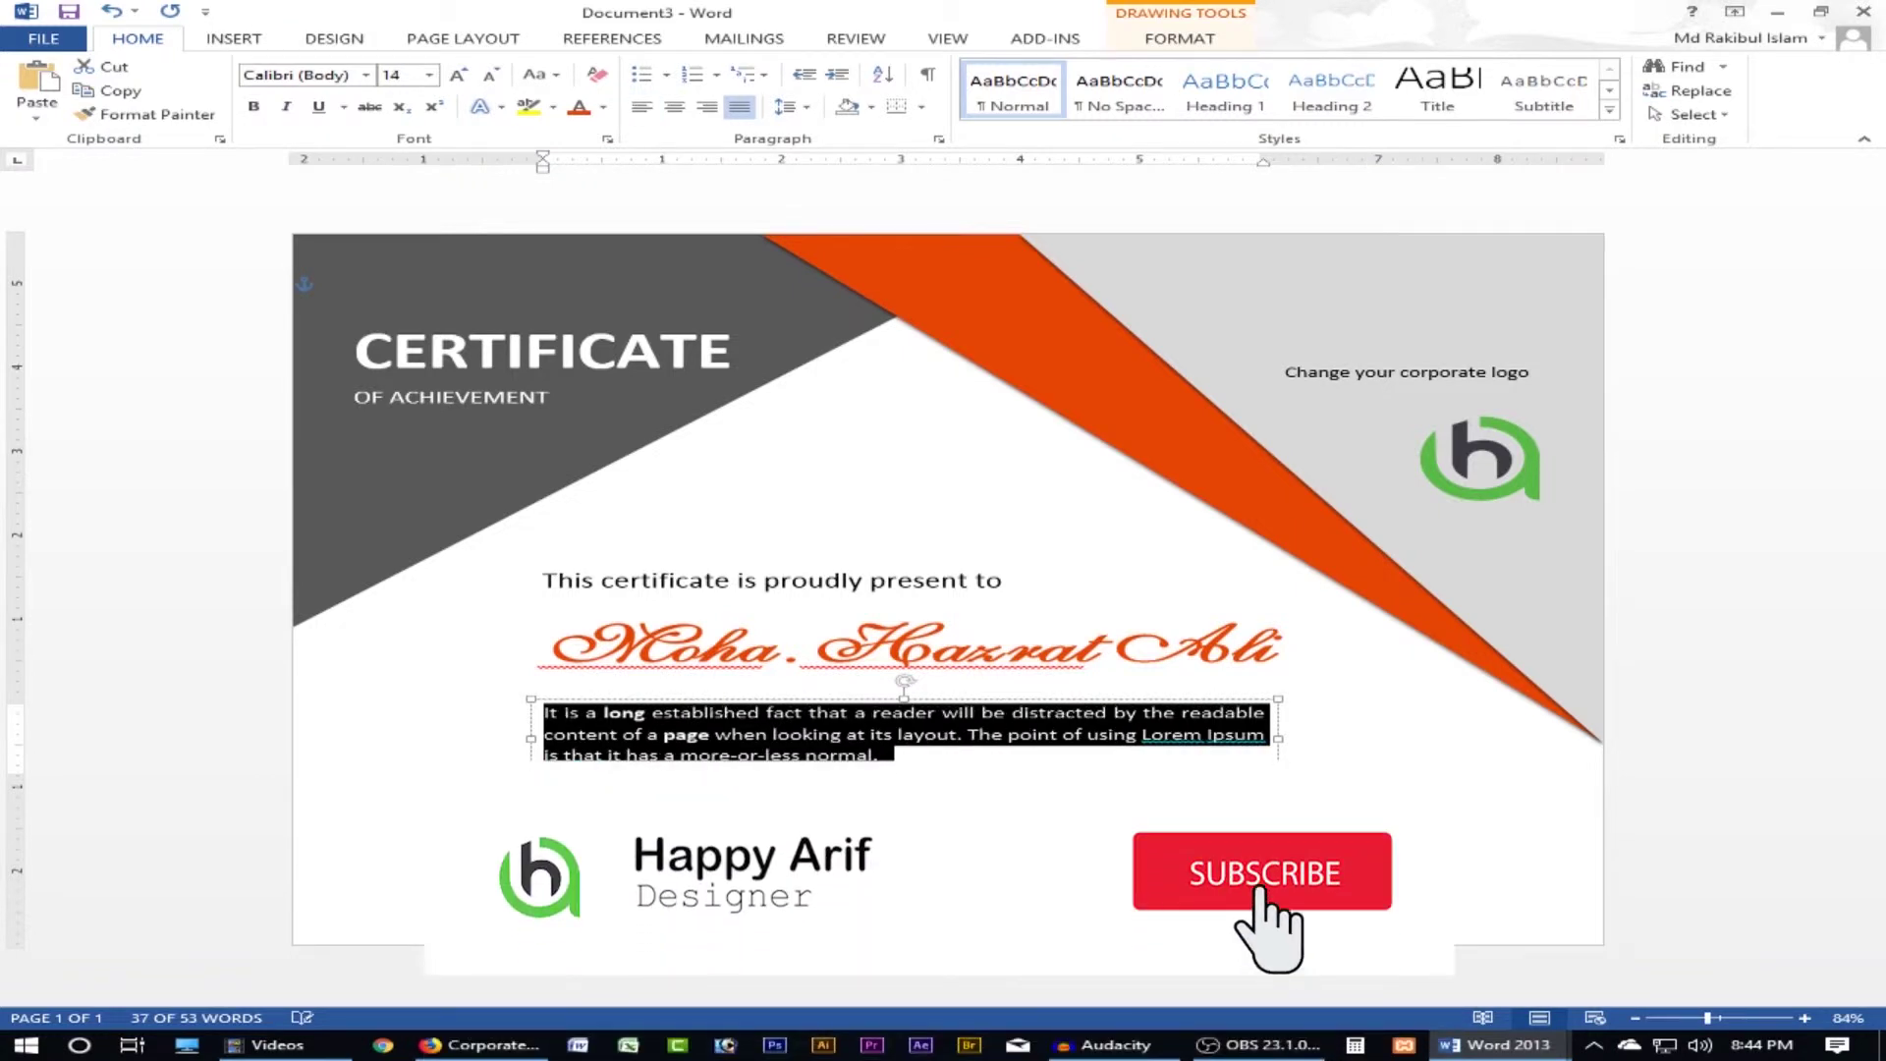
{"action": "key", "text": "Right"}
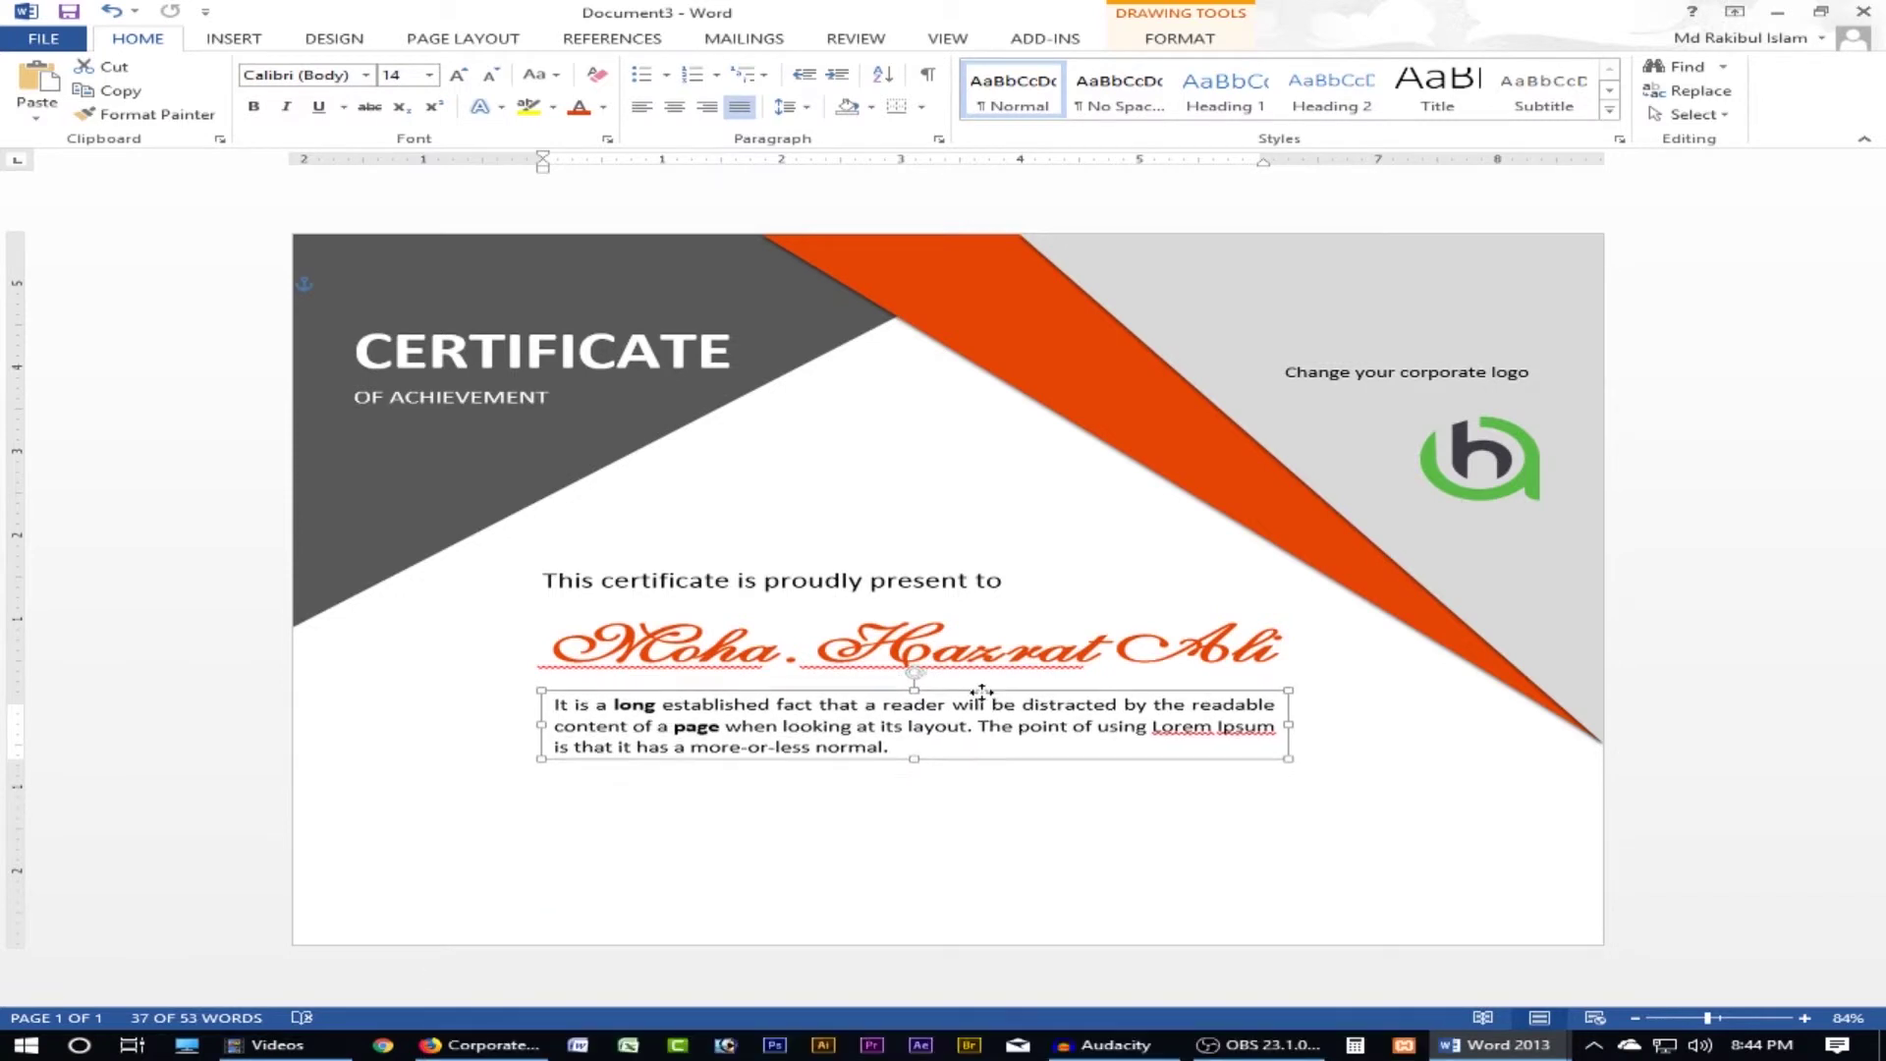
{"action": "left_click_drag", "start_coordinate": [969, 693], "coordinate": [984, 688]}
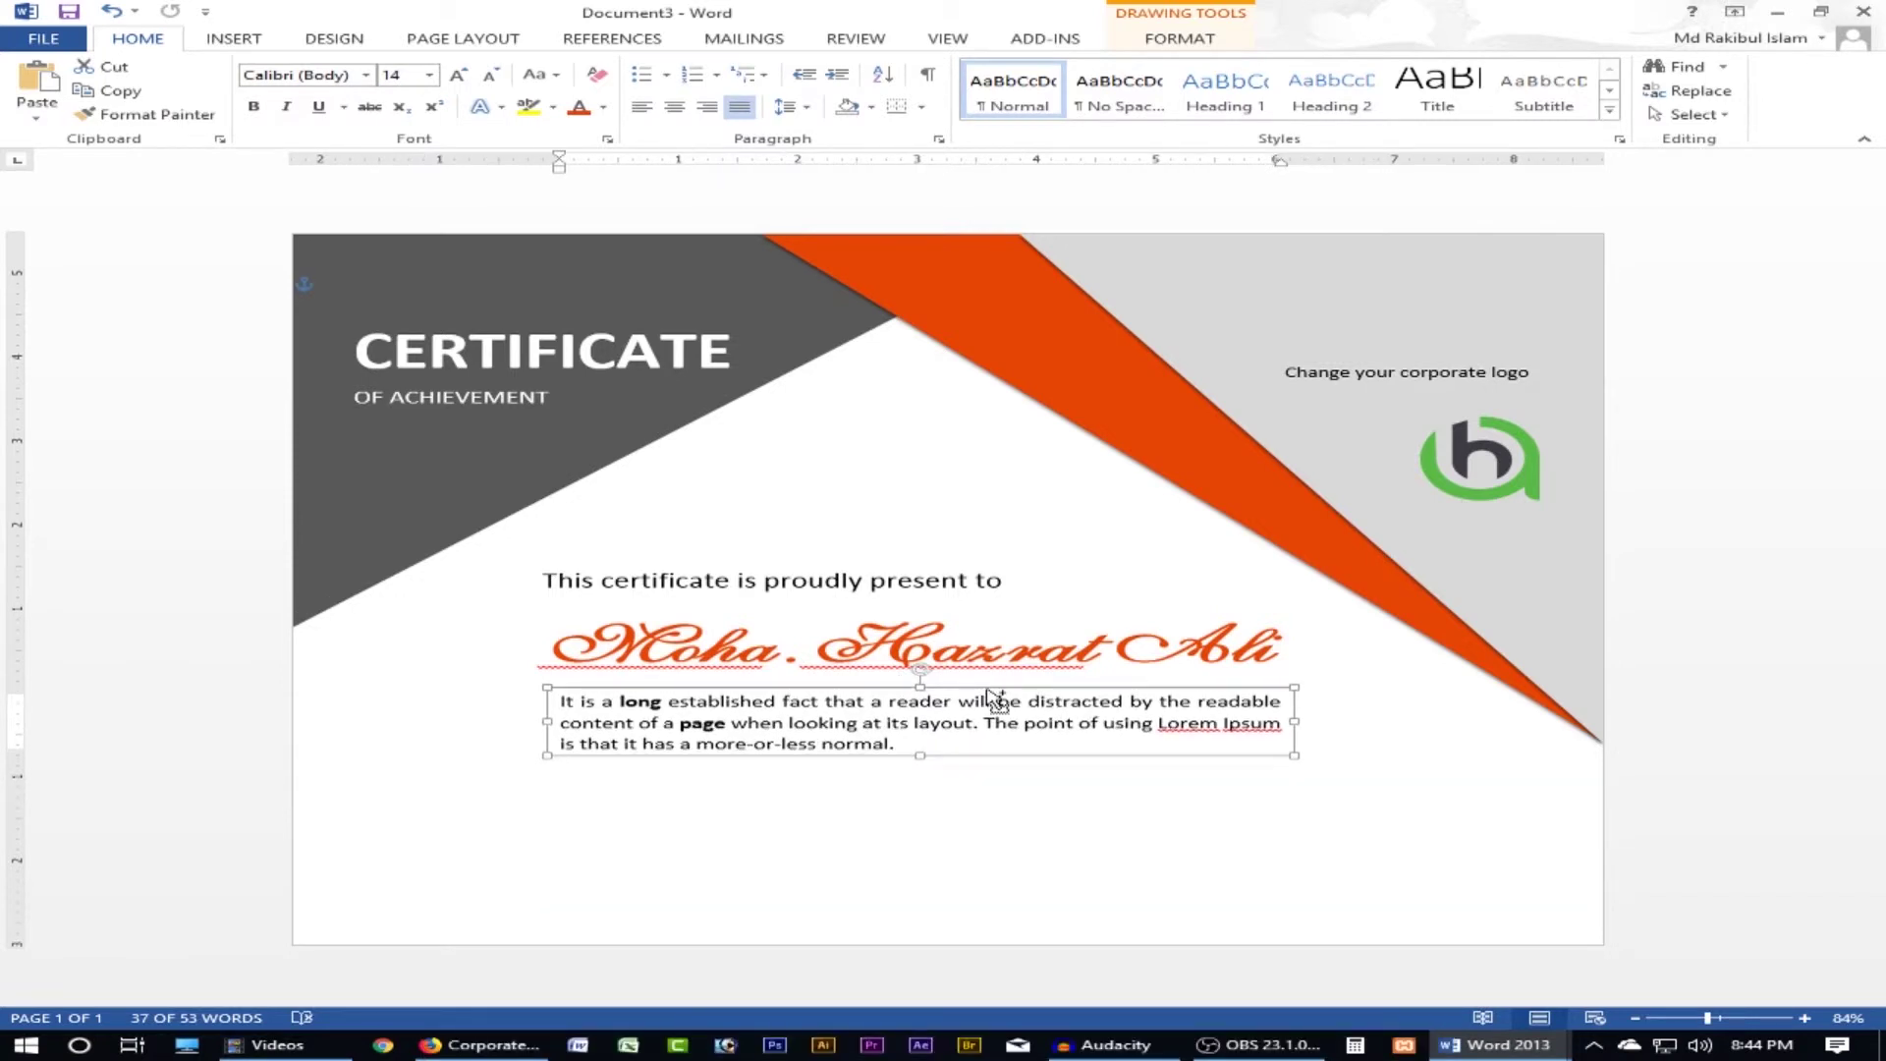
{"action": "key", "text": "ctrl+bracketleft"}
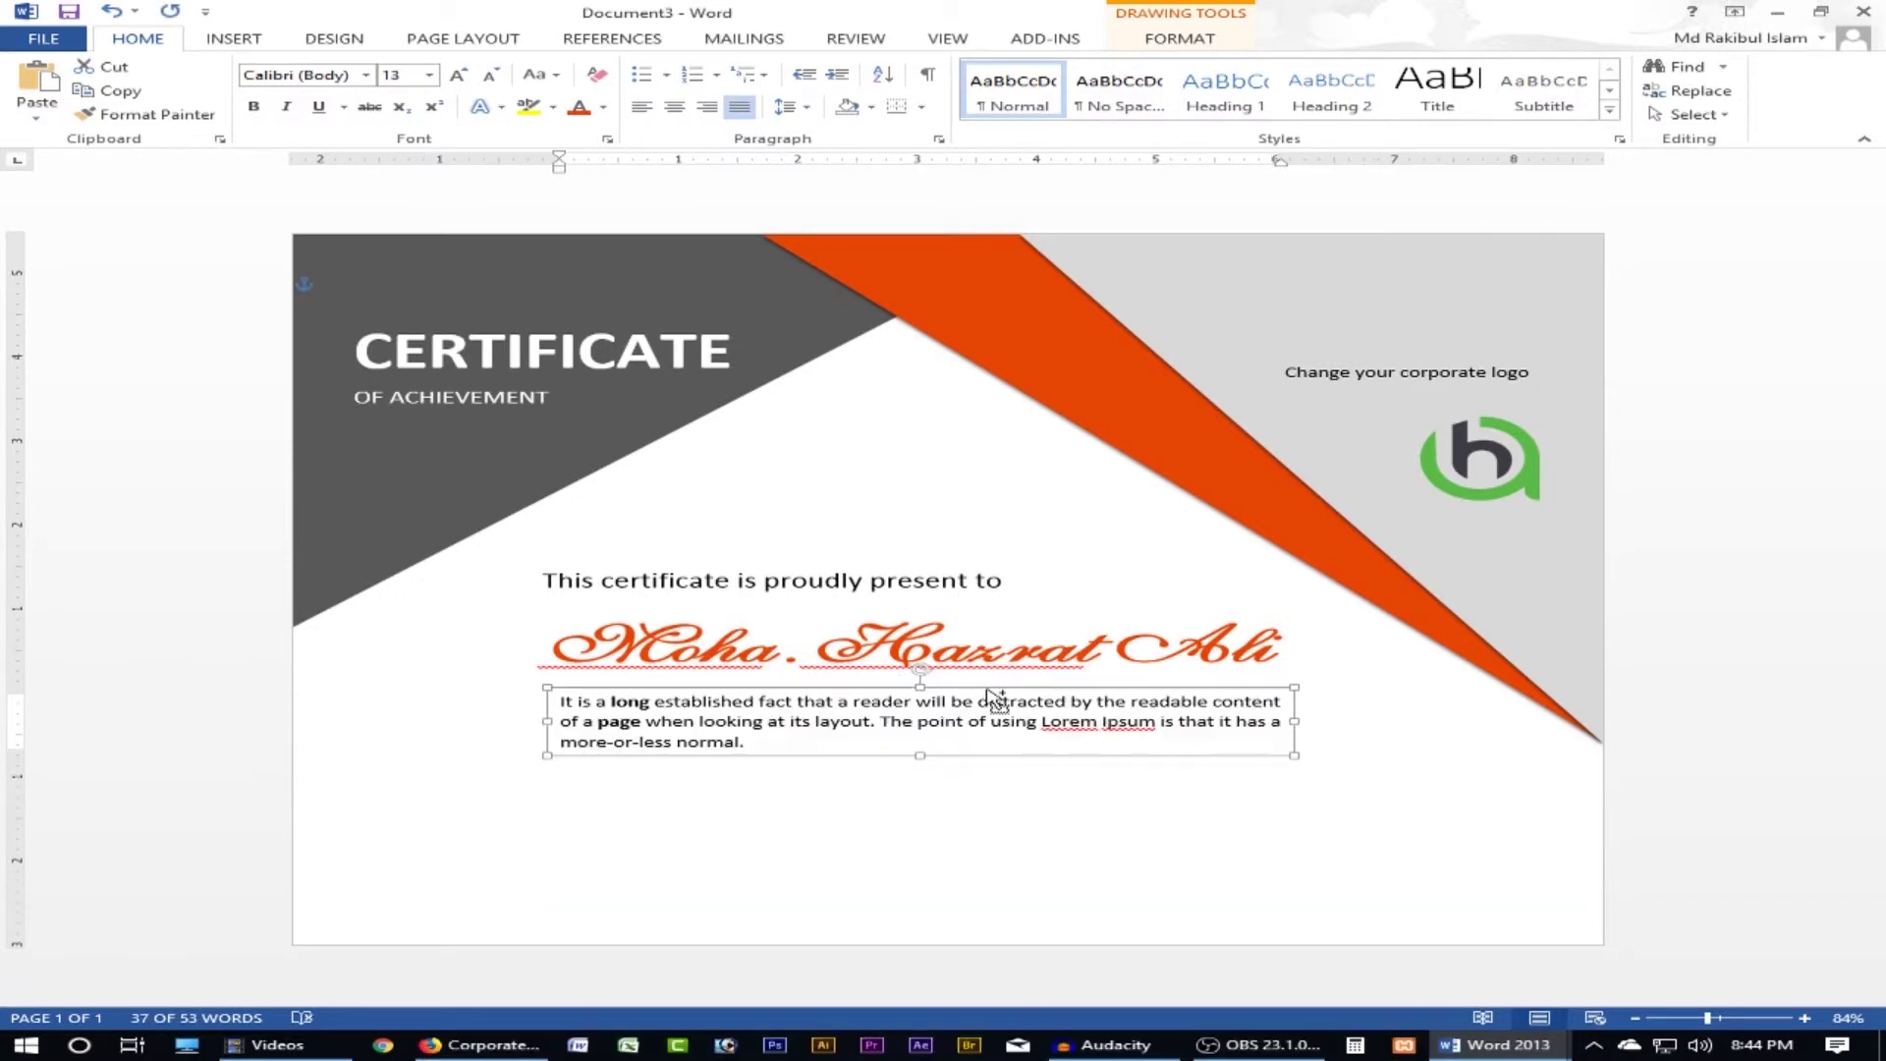
{"action": "left_click", "coordinate": [1044, 903]}
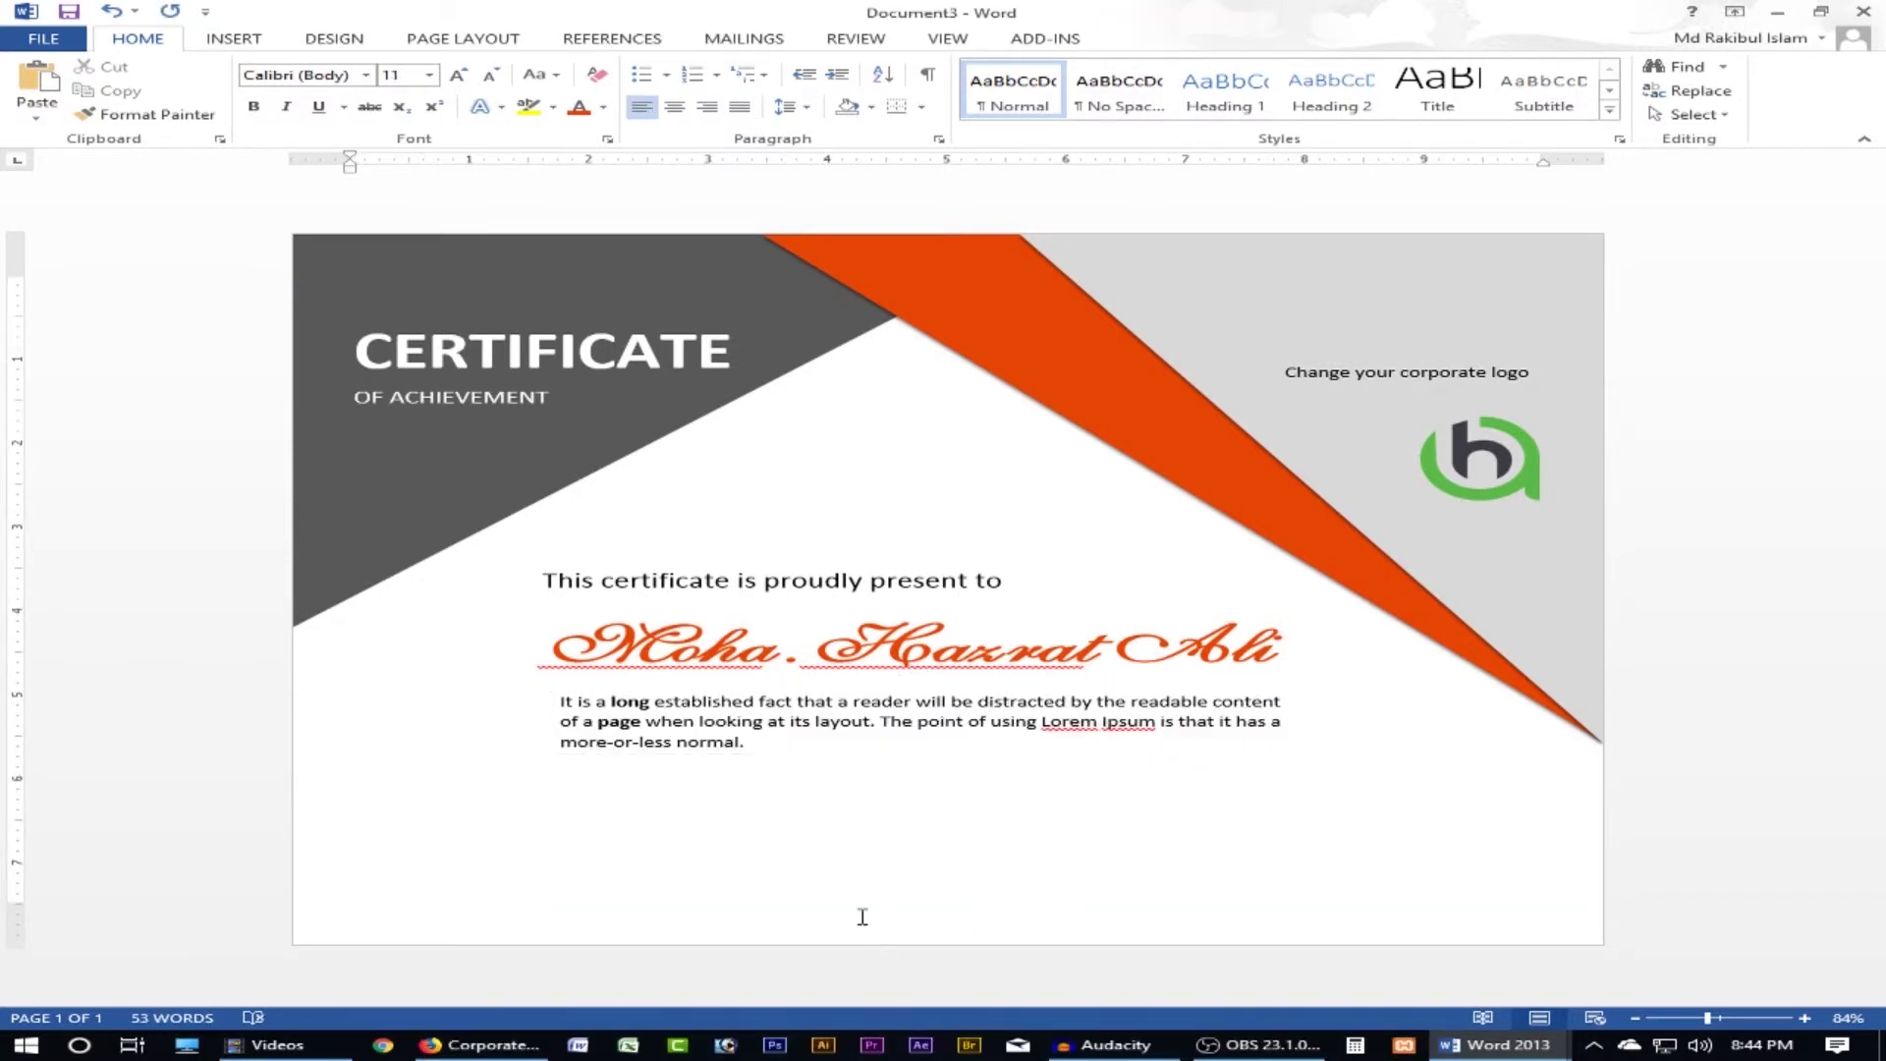
- Nudge the body paragraph box with the Down and Up arrow keys
{"action": "left_click", "coordinate": [492, 1045]}
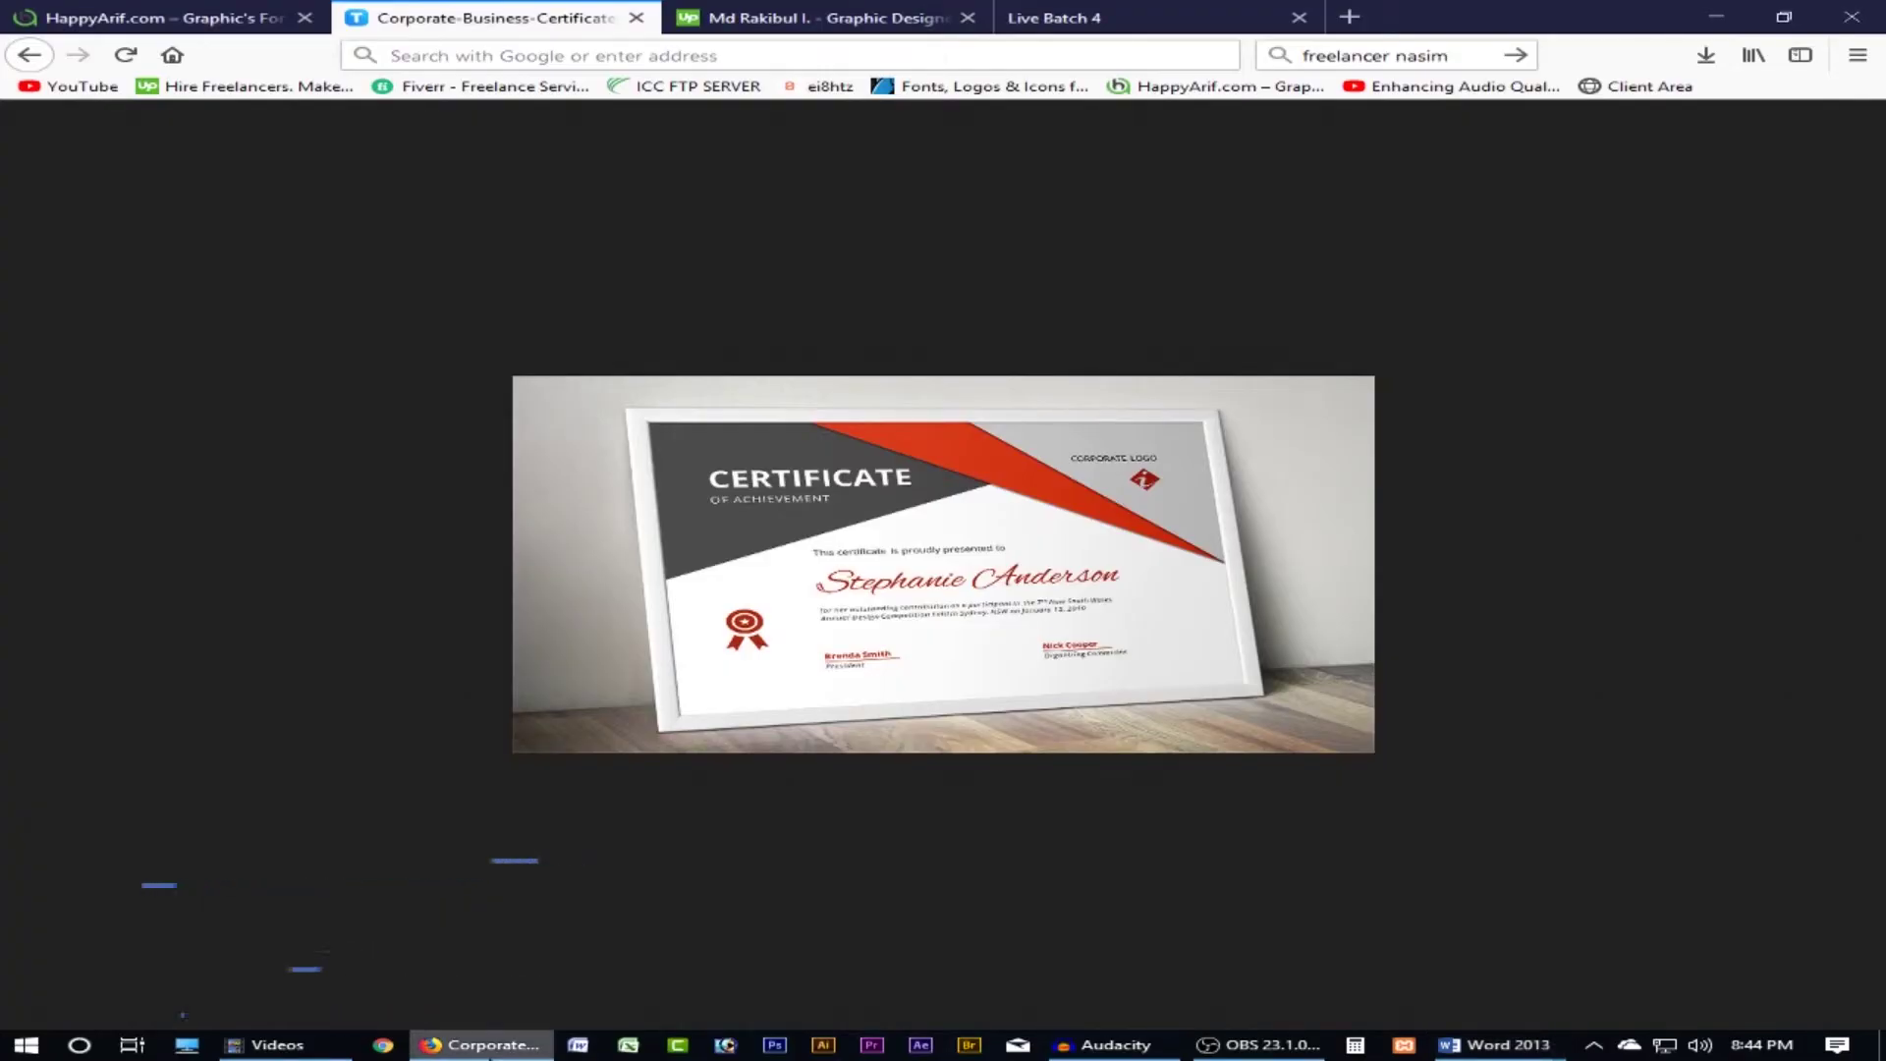
{"action": "left_click", "coordinate": [490, 1045]}
{"action": "triple_click", "coordinate": [839, 736]}
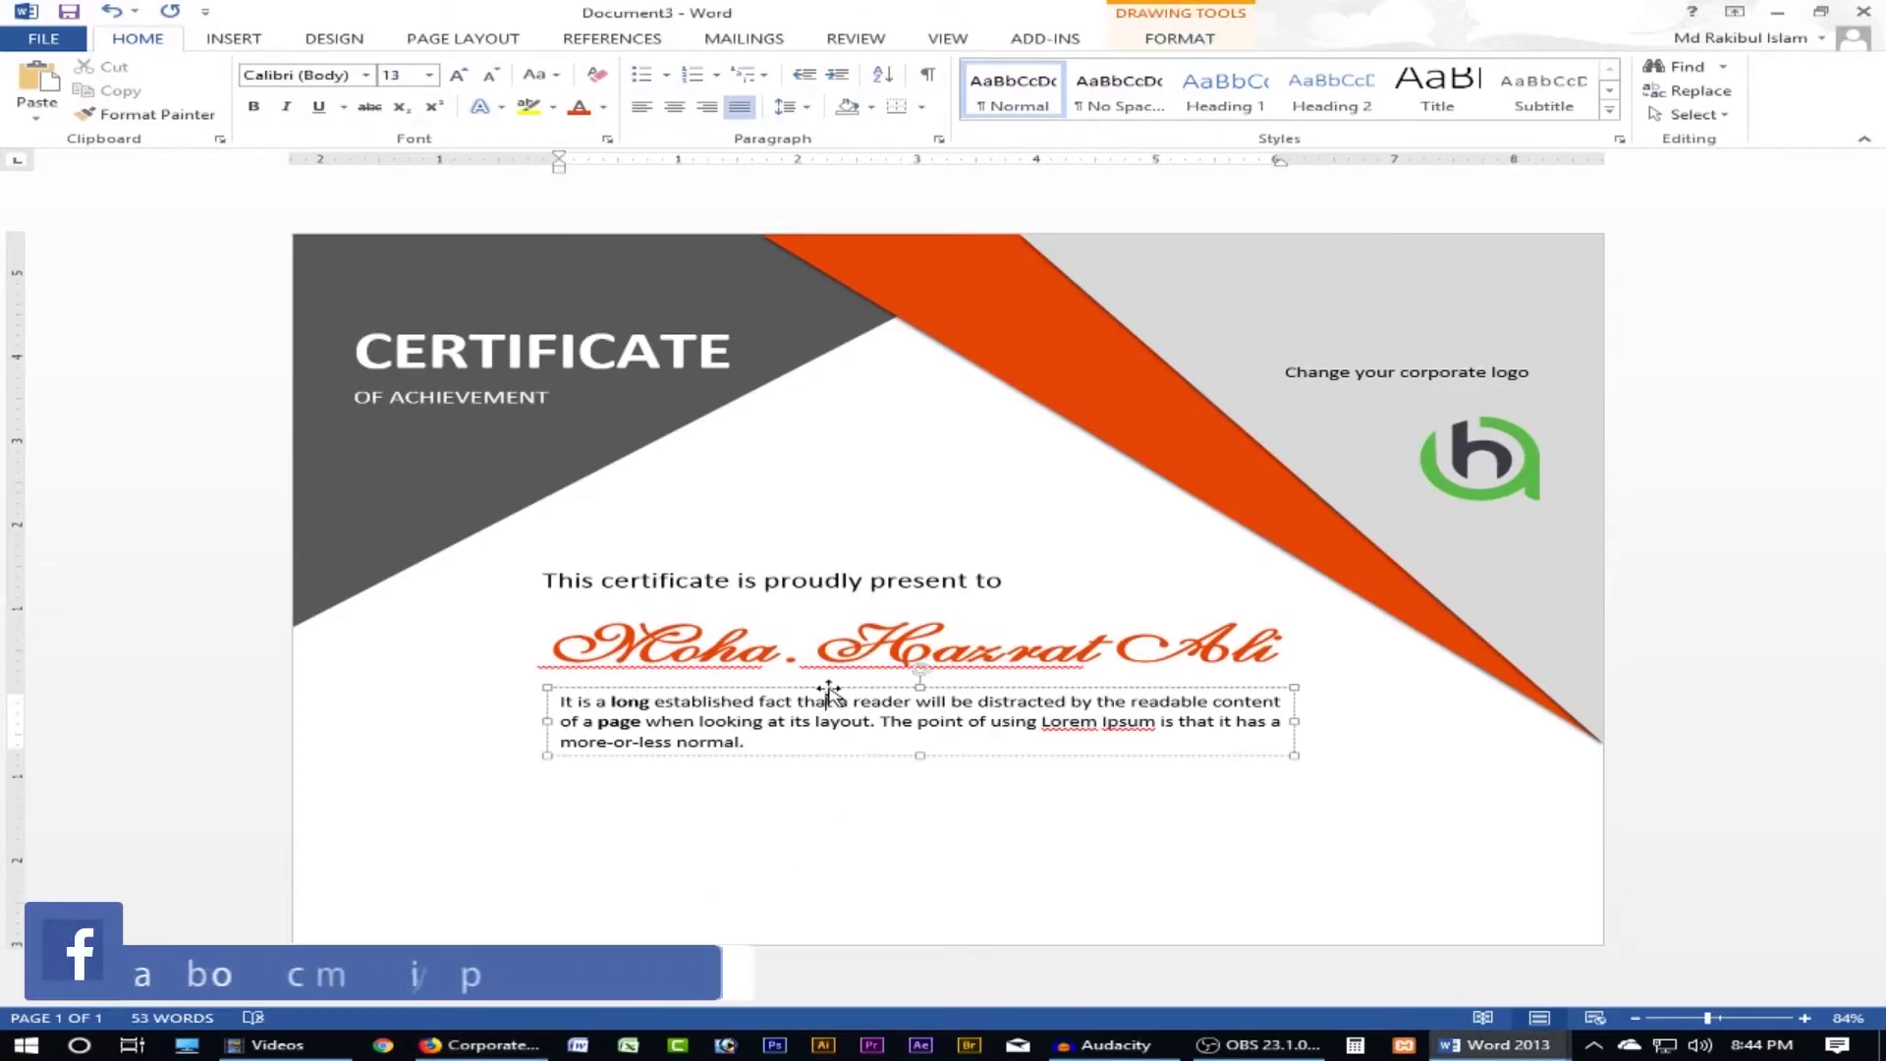
{"action": "key", "text": "Down"}
{"action": "key", "text": "Down"}
{"action": "key", "text": "Down"}
{"action": "key", "text": "Up"}
{"action": "key", "text": "Up"}
- Nudge the name box down and the presentation line right, then compare with the reference
{"action": "left_click", "coordinate": [909, 649]}
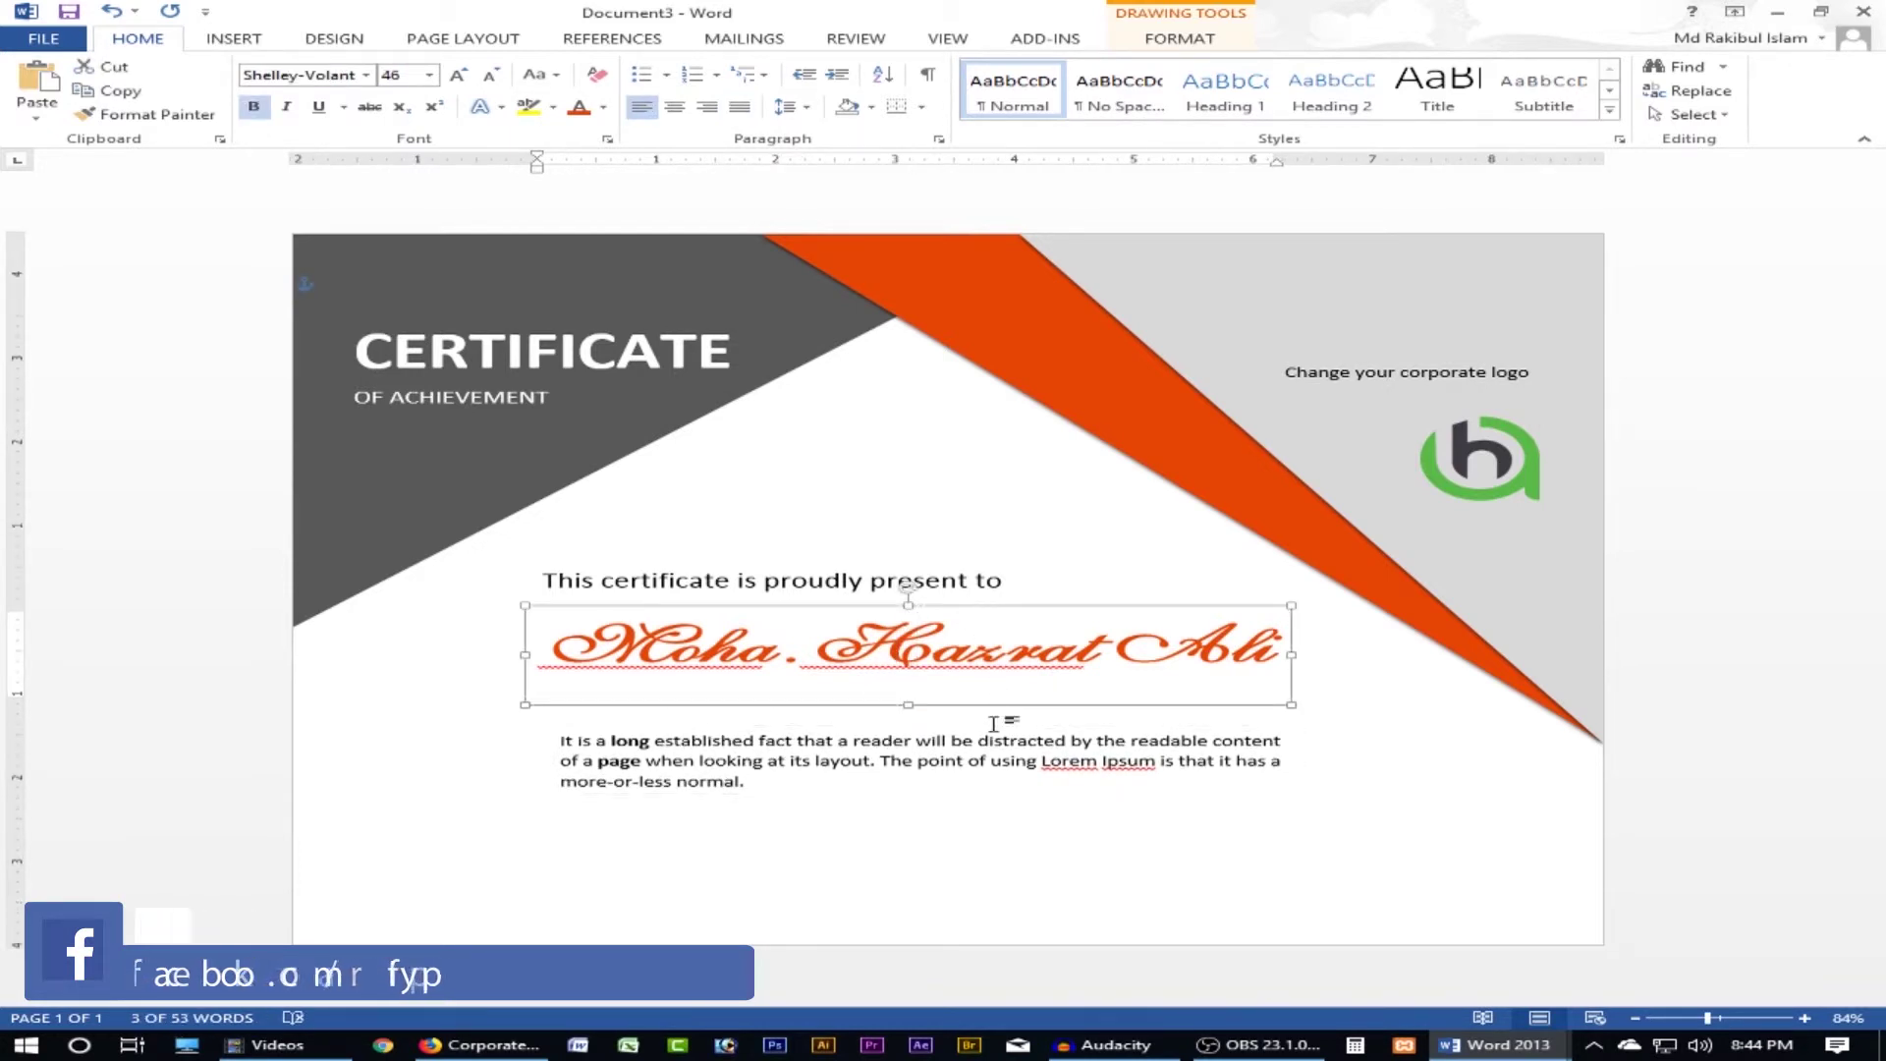
{"action": "key", "text": "Down"}
{"action": "key", "text": "Down"}
{"action": "left_click", "coordinate": [954, 871]}
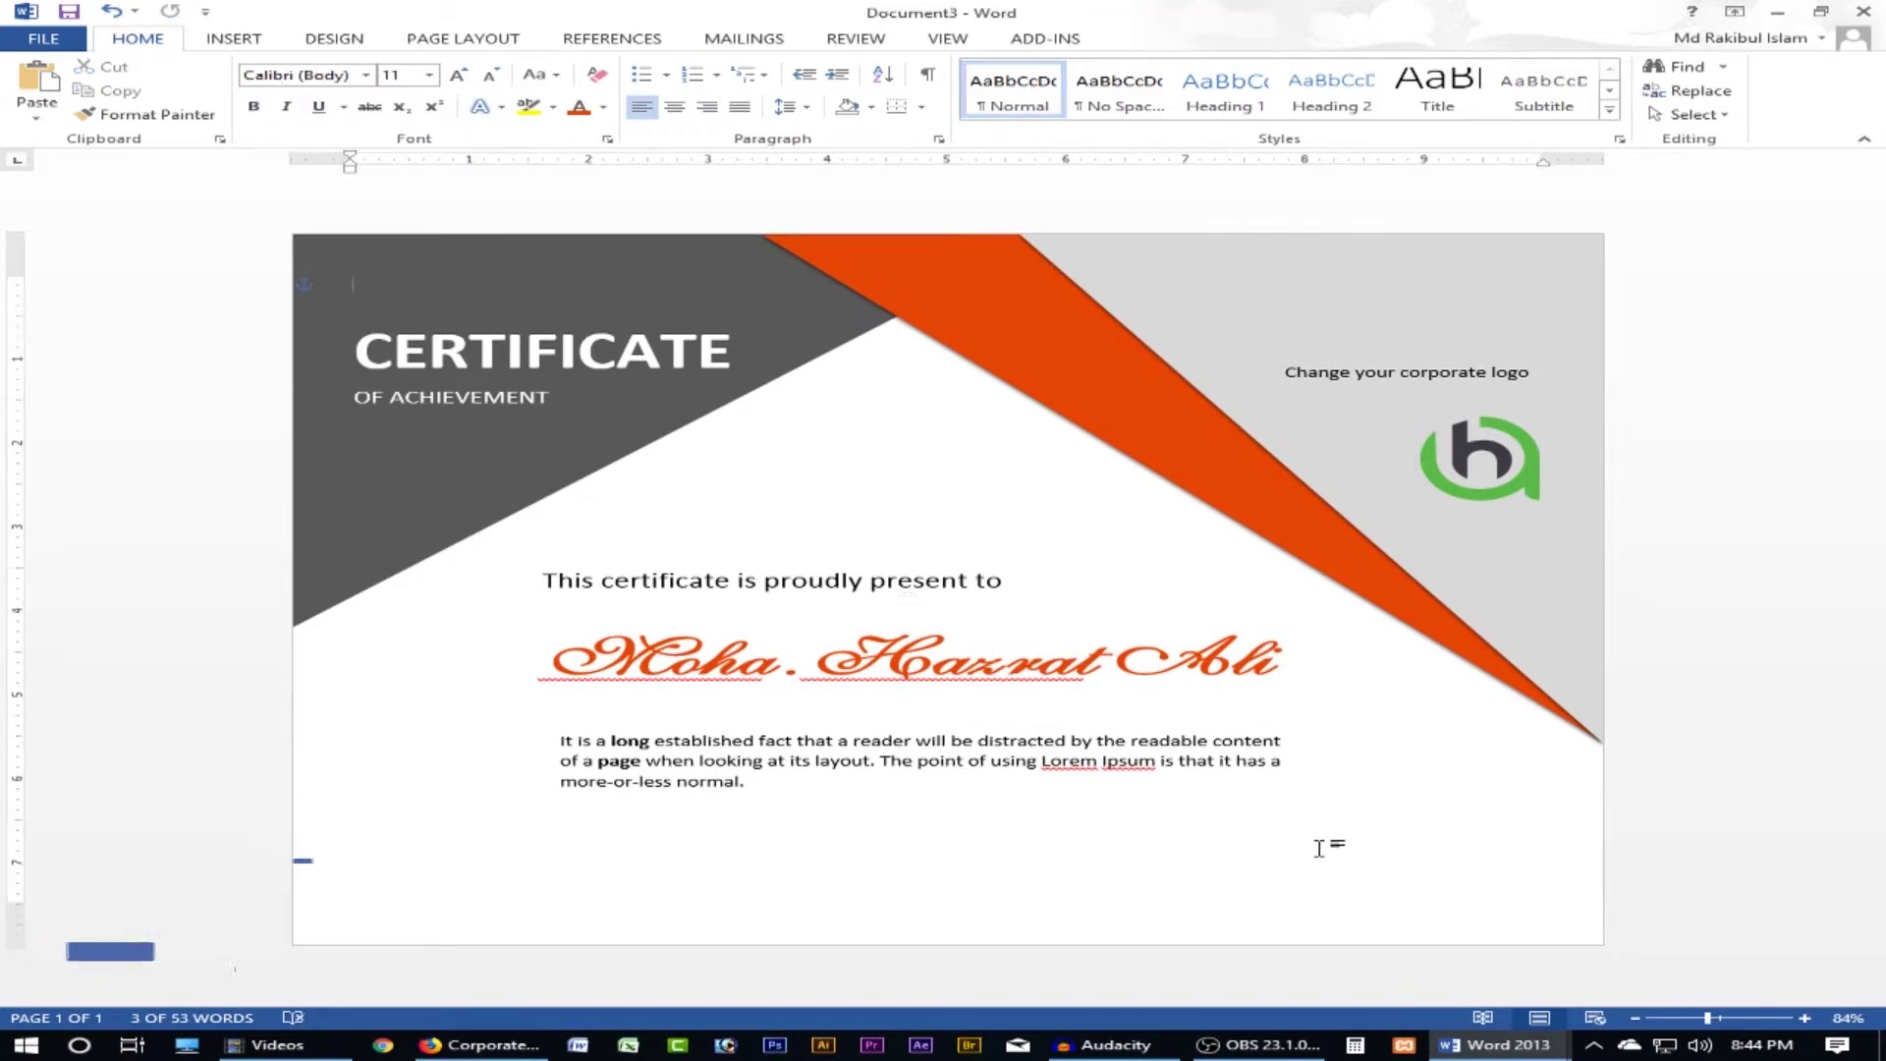
{"action": "left_click", "coordinate": [815, 603]}
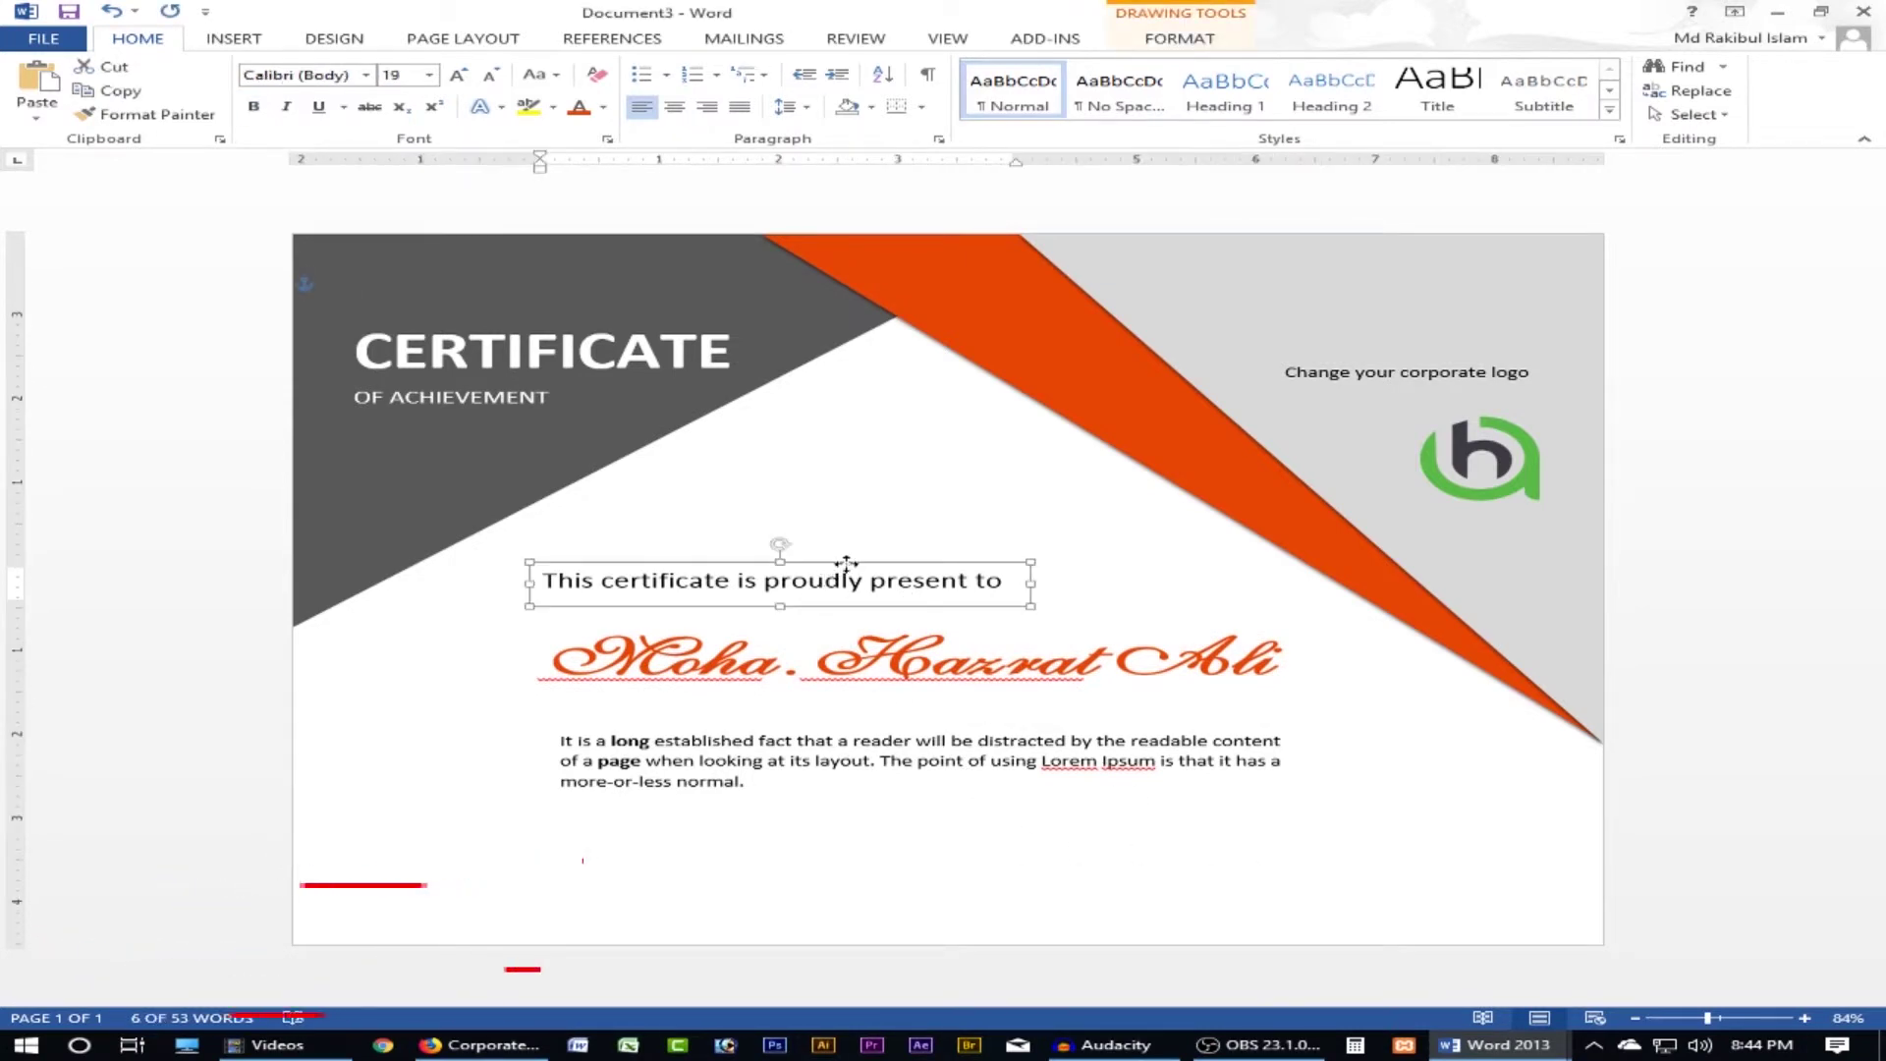
{"action": "key", "text": "Right"}
{"action": "left_click", "coordinate": [590, 937]}
{"action": "left_click", "coordinate": [481, 1045]}
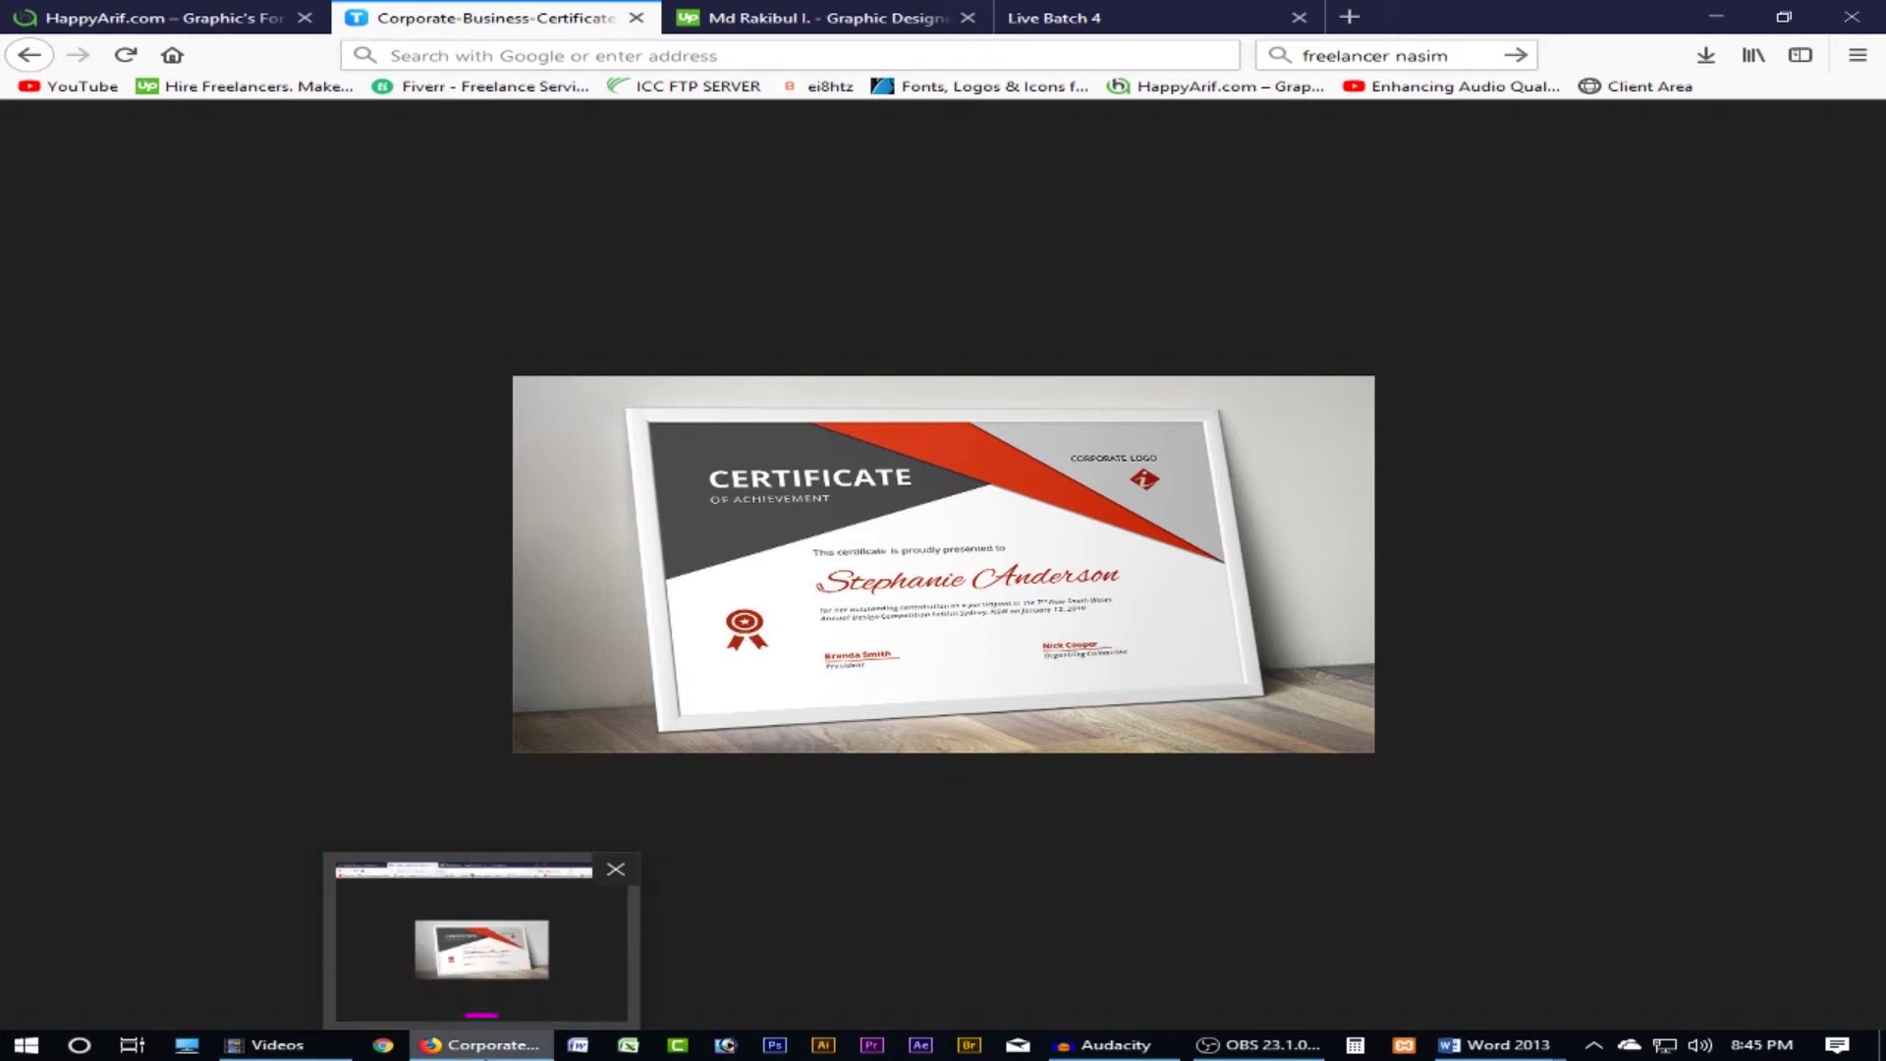
{"action": "key", "text": "alt+Tab"}
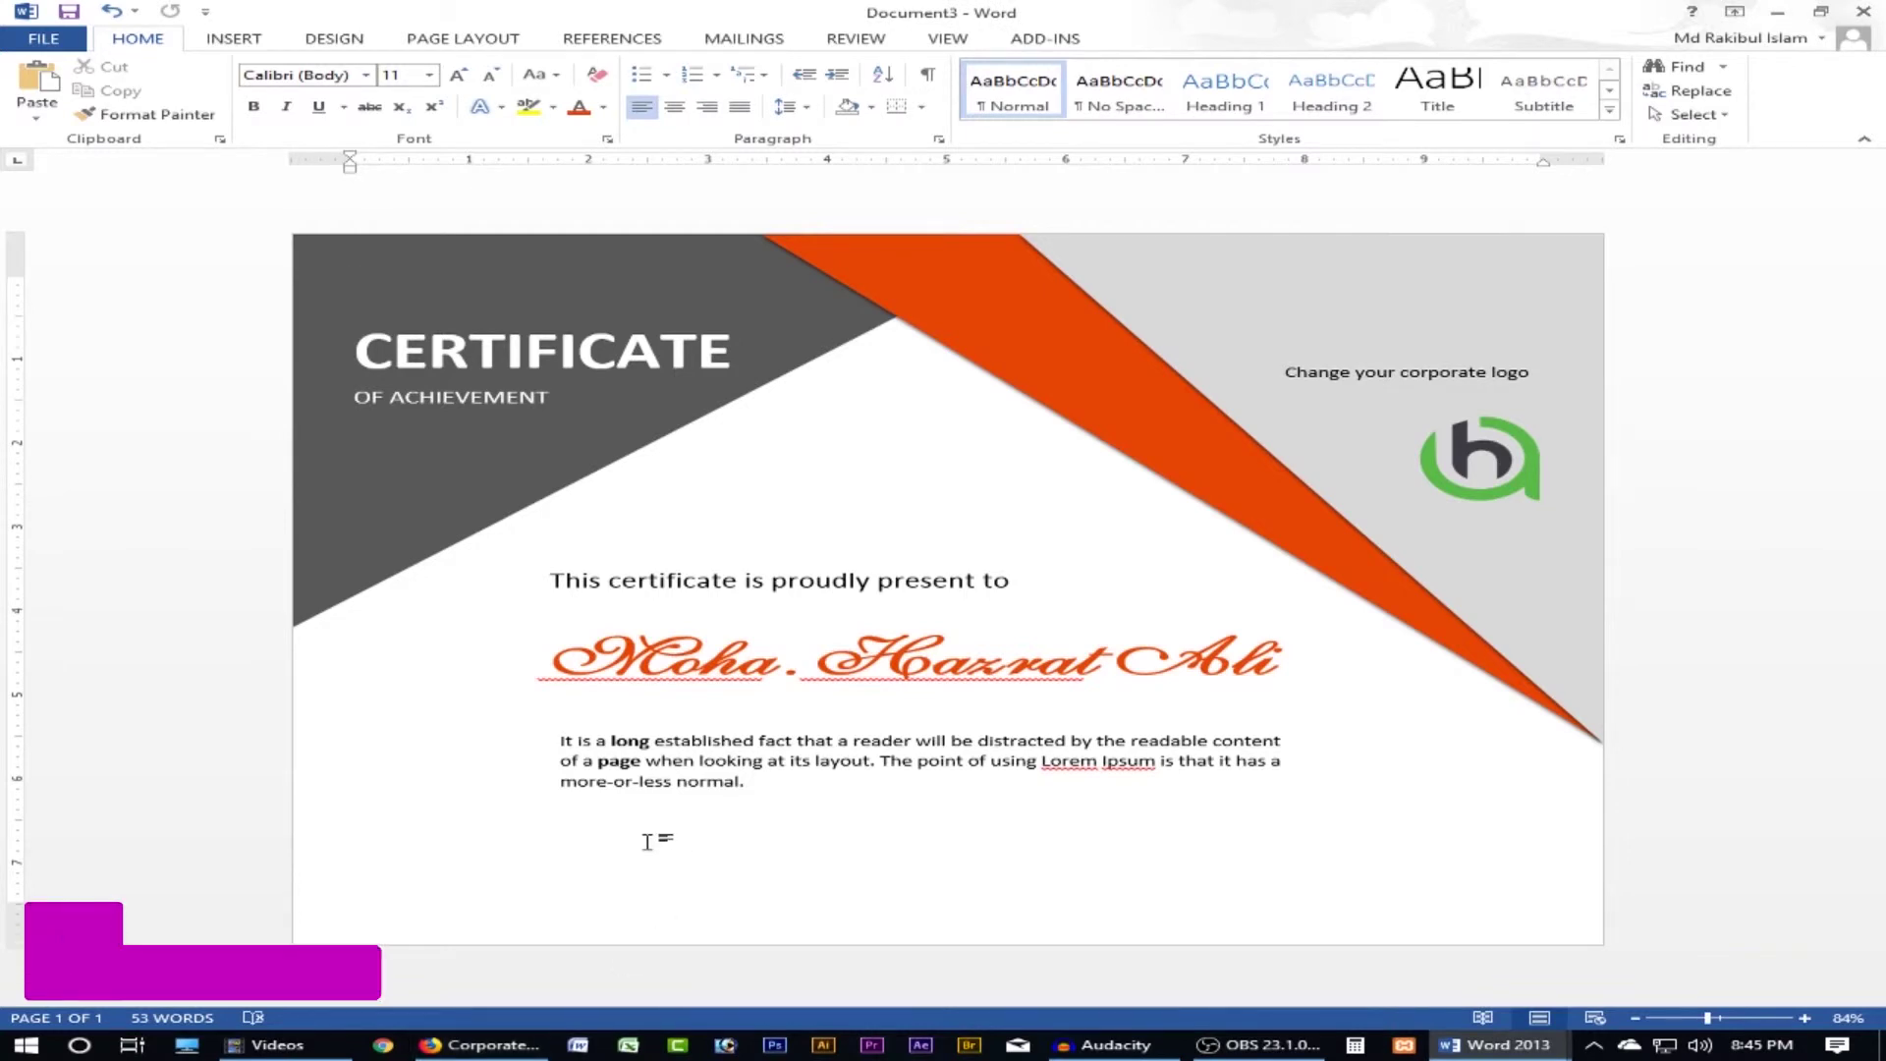
- Draw an oval circle at the lower left of the page
{"action": "left_click", "coordinate": [236, 40]}
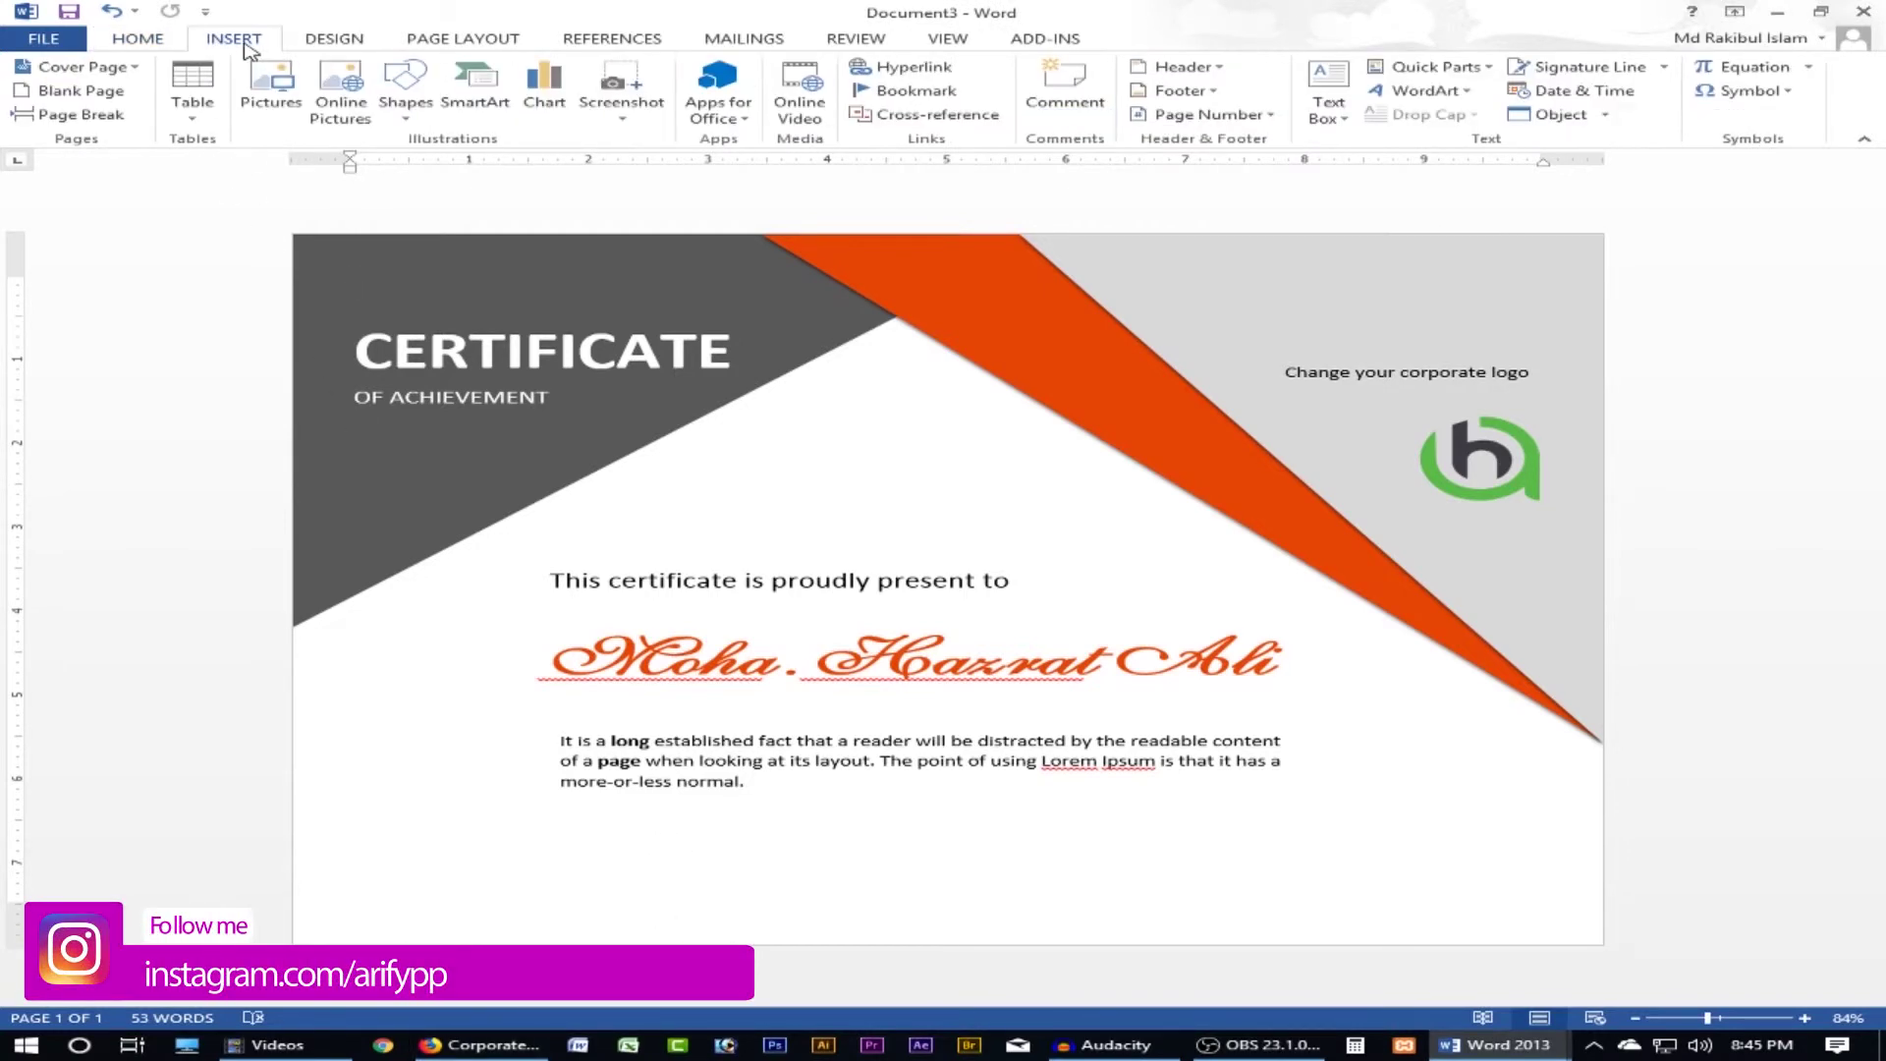
{"action": "left_click", "coordinate": [405, 119]}
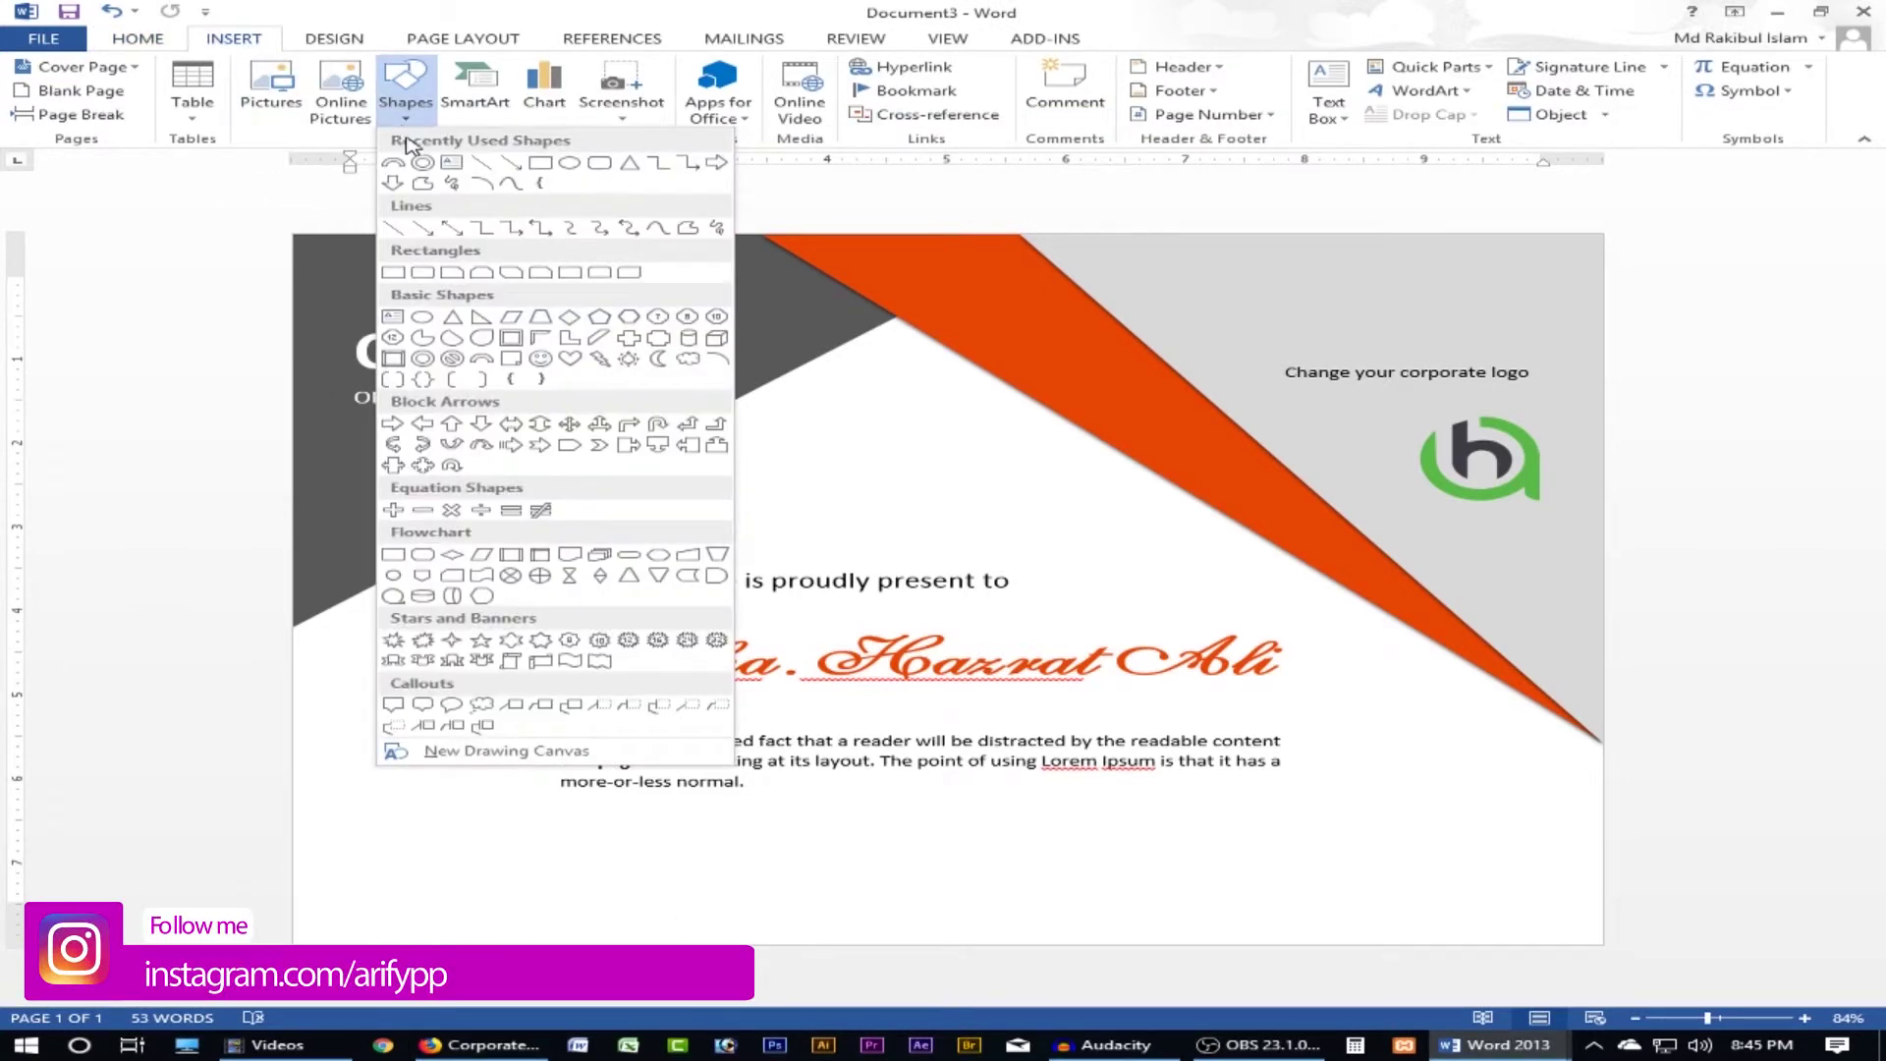
{"action": "left_click", "coordinate": [572, 166]}
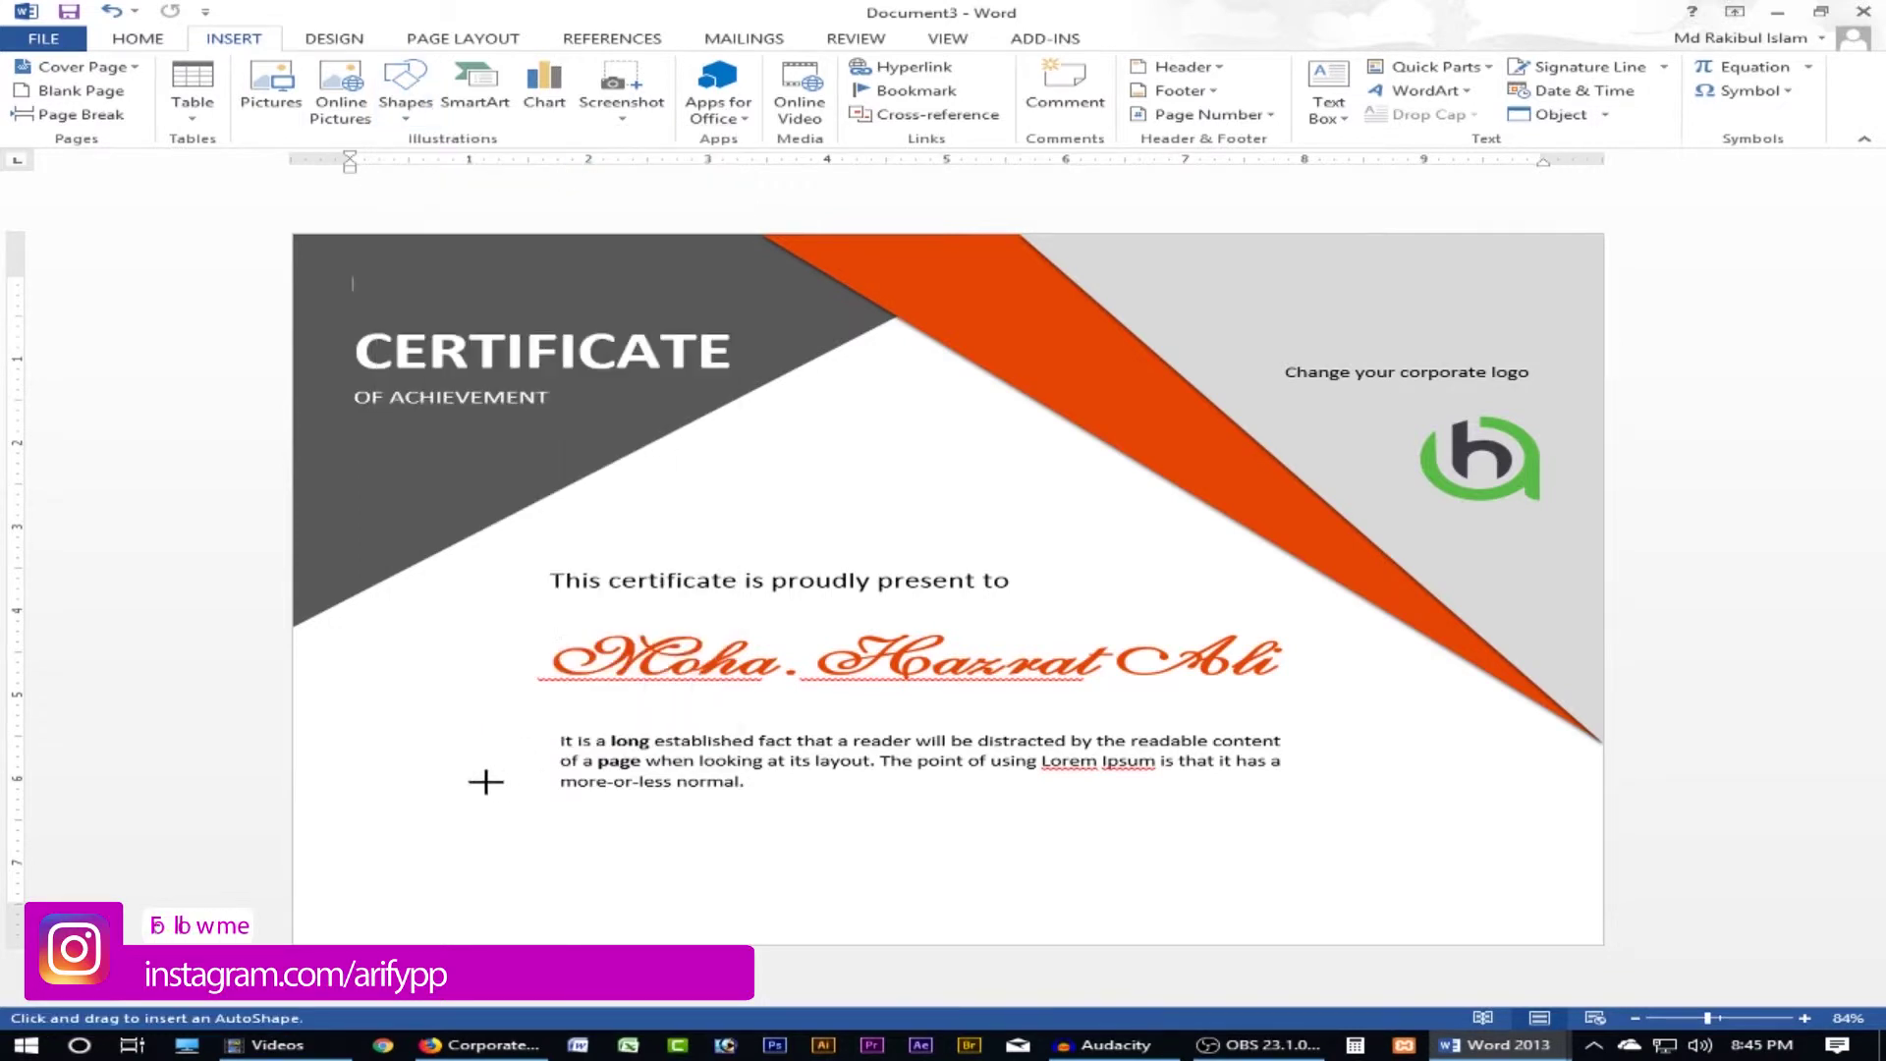
{"action": "mouse_move", "coordinate": [358, 726]}
{"action": "left_mouse_down"}
{"action": "mouse_move", "coordinate": [527, 851]}
{"action": "mouse_move", "coordinate": [432, 805]}
{"action": "mouse_move", "coordinate": [466, 806]}
{"action": "left_mouse_up"}
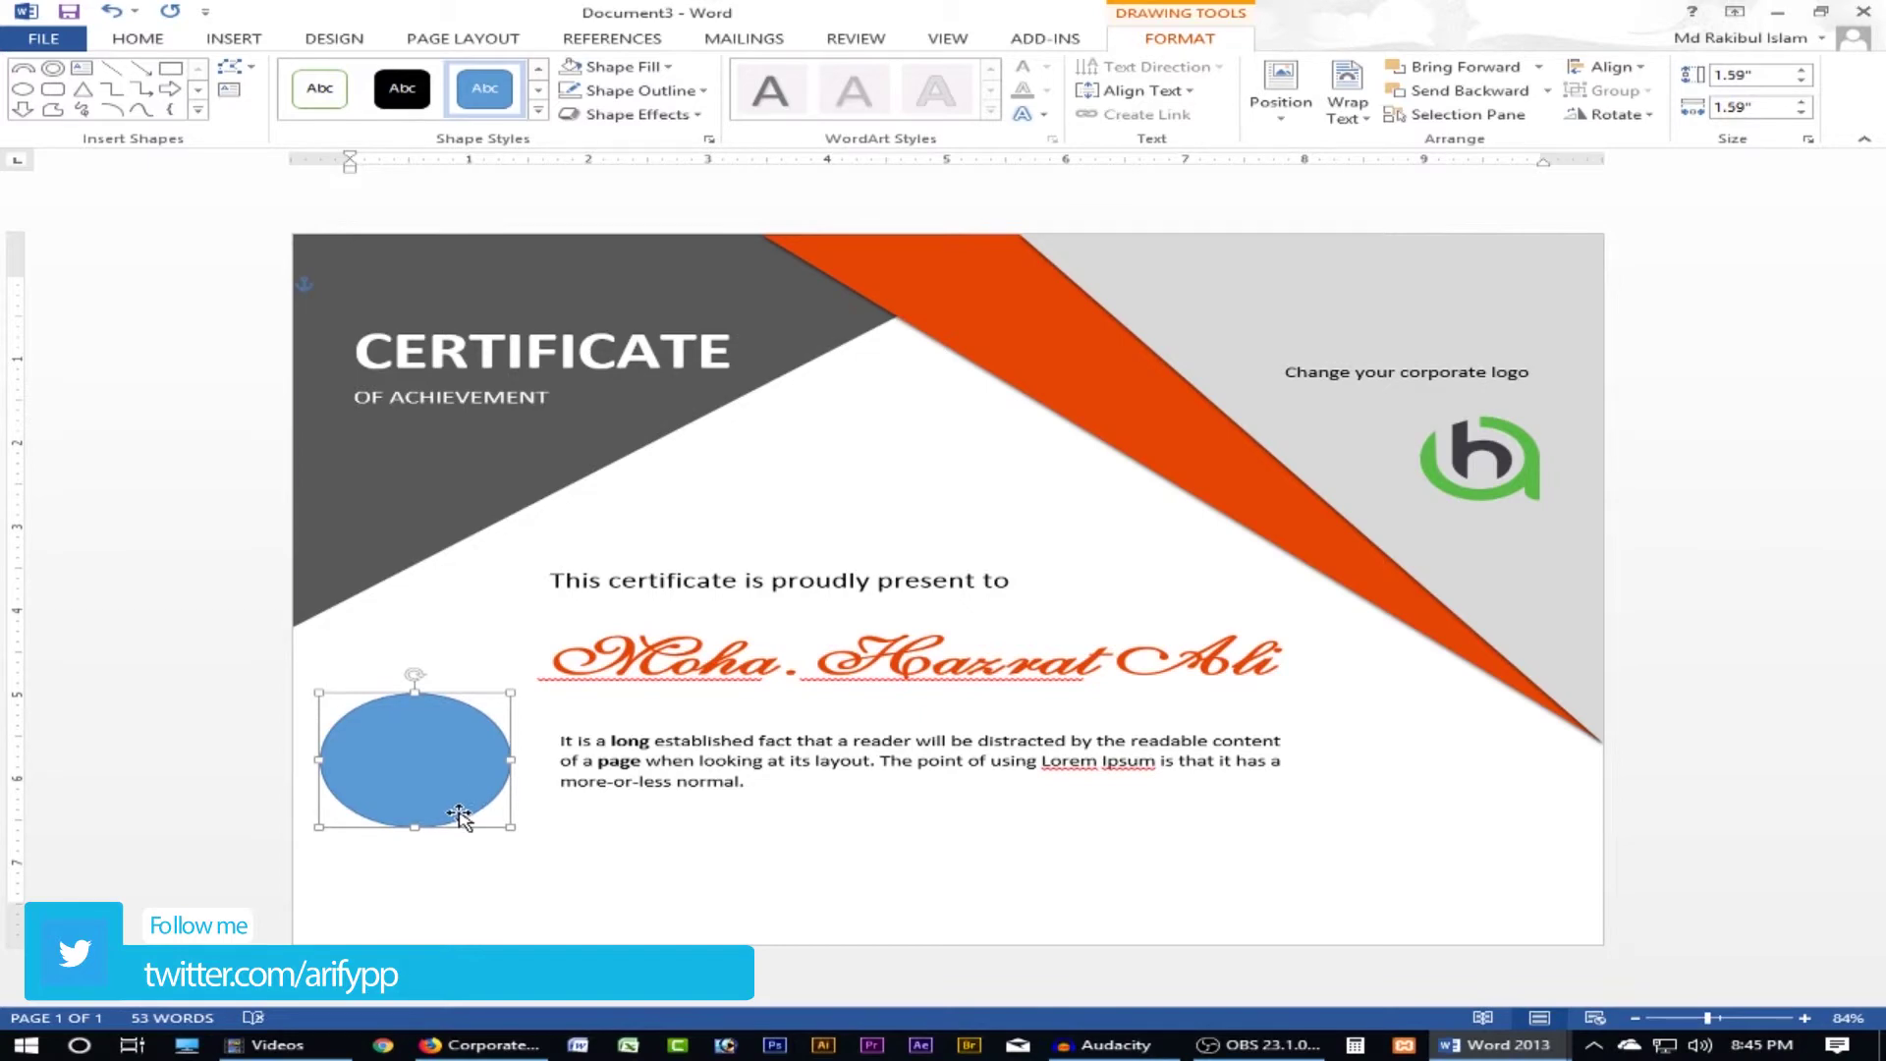
{"action": "left_click", "coordinate": [479, 1046]}
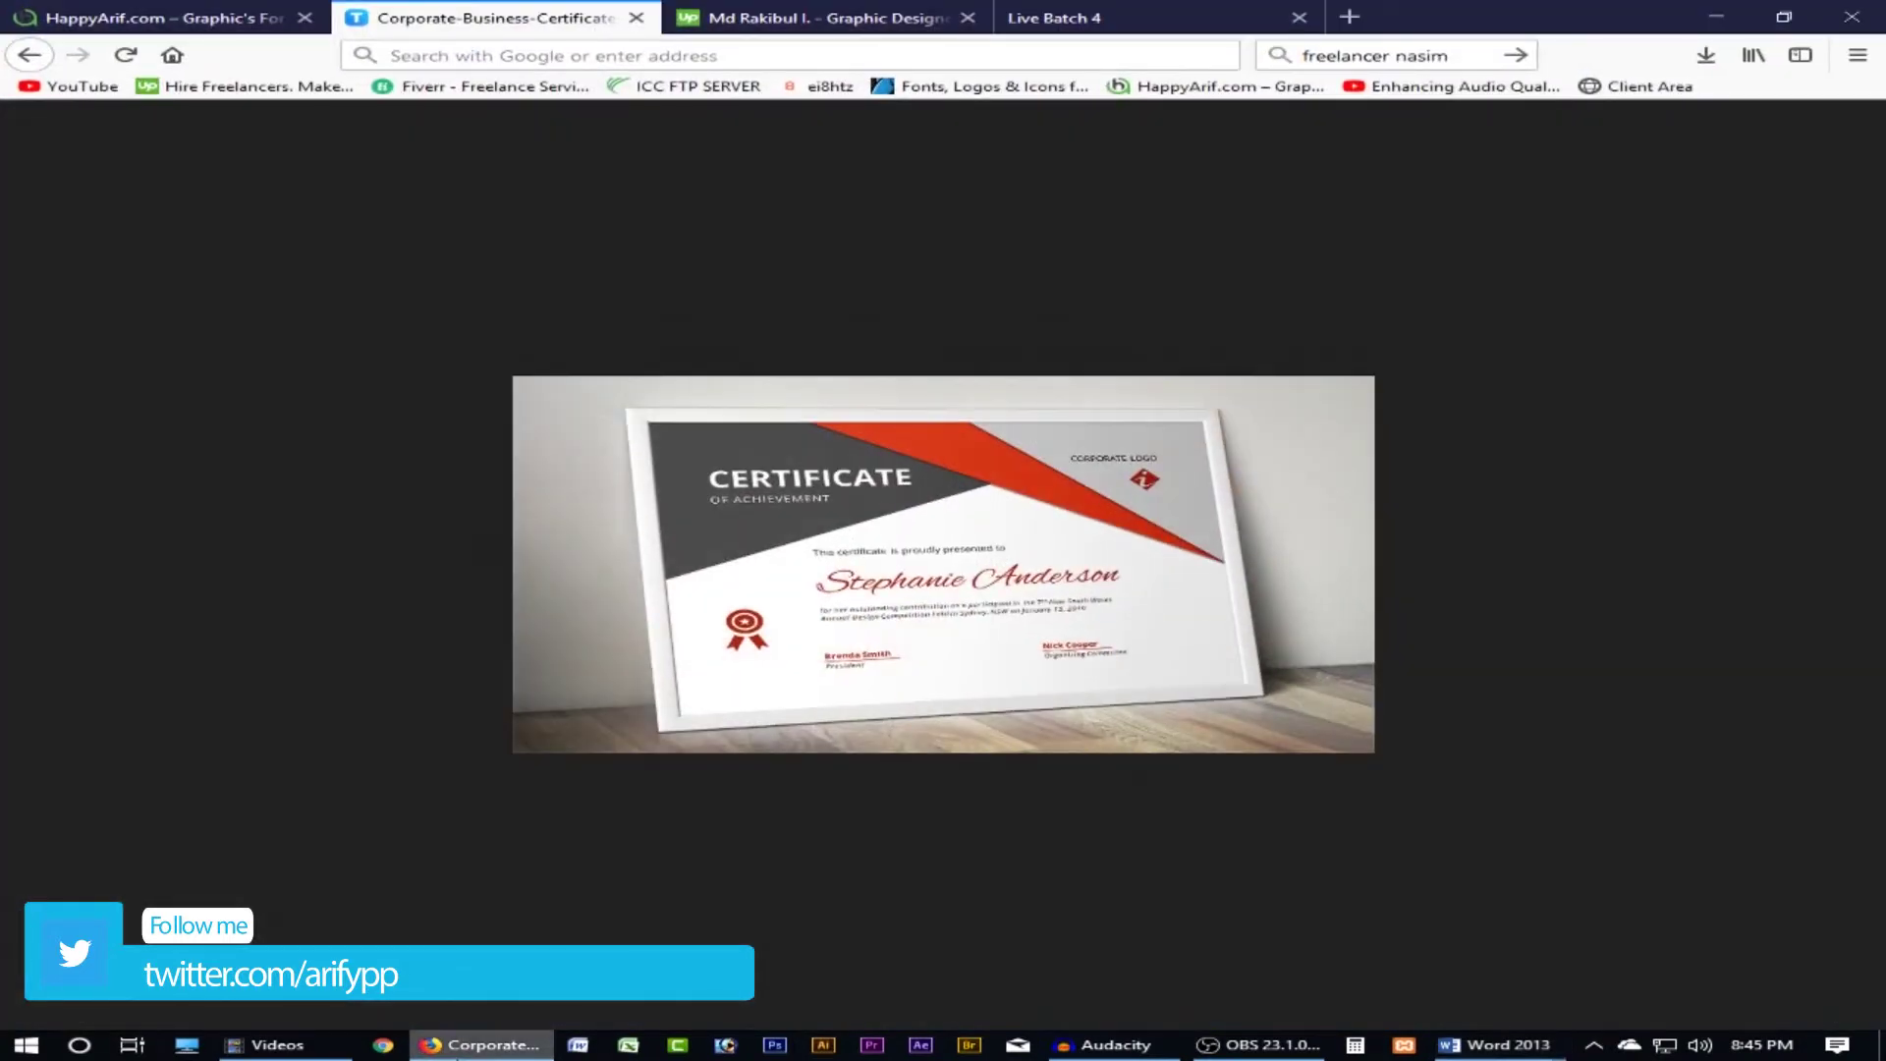
{"action": "left_click", "coordinate": [1493, 1046]}
- Give the circle an orange fill and no outline, and shift it slightly
{"action": "left_click", "coordinate": [673, 67]}
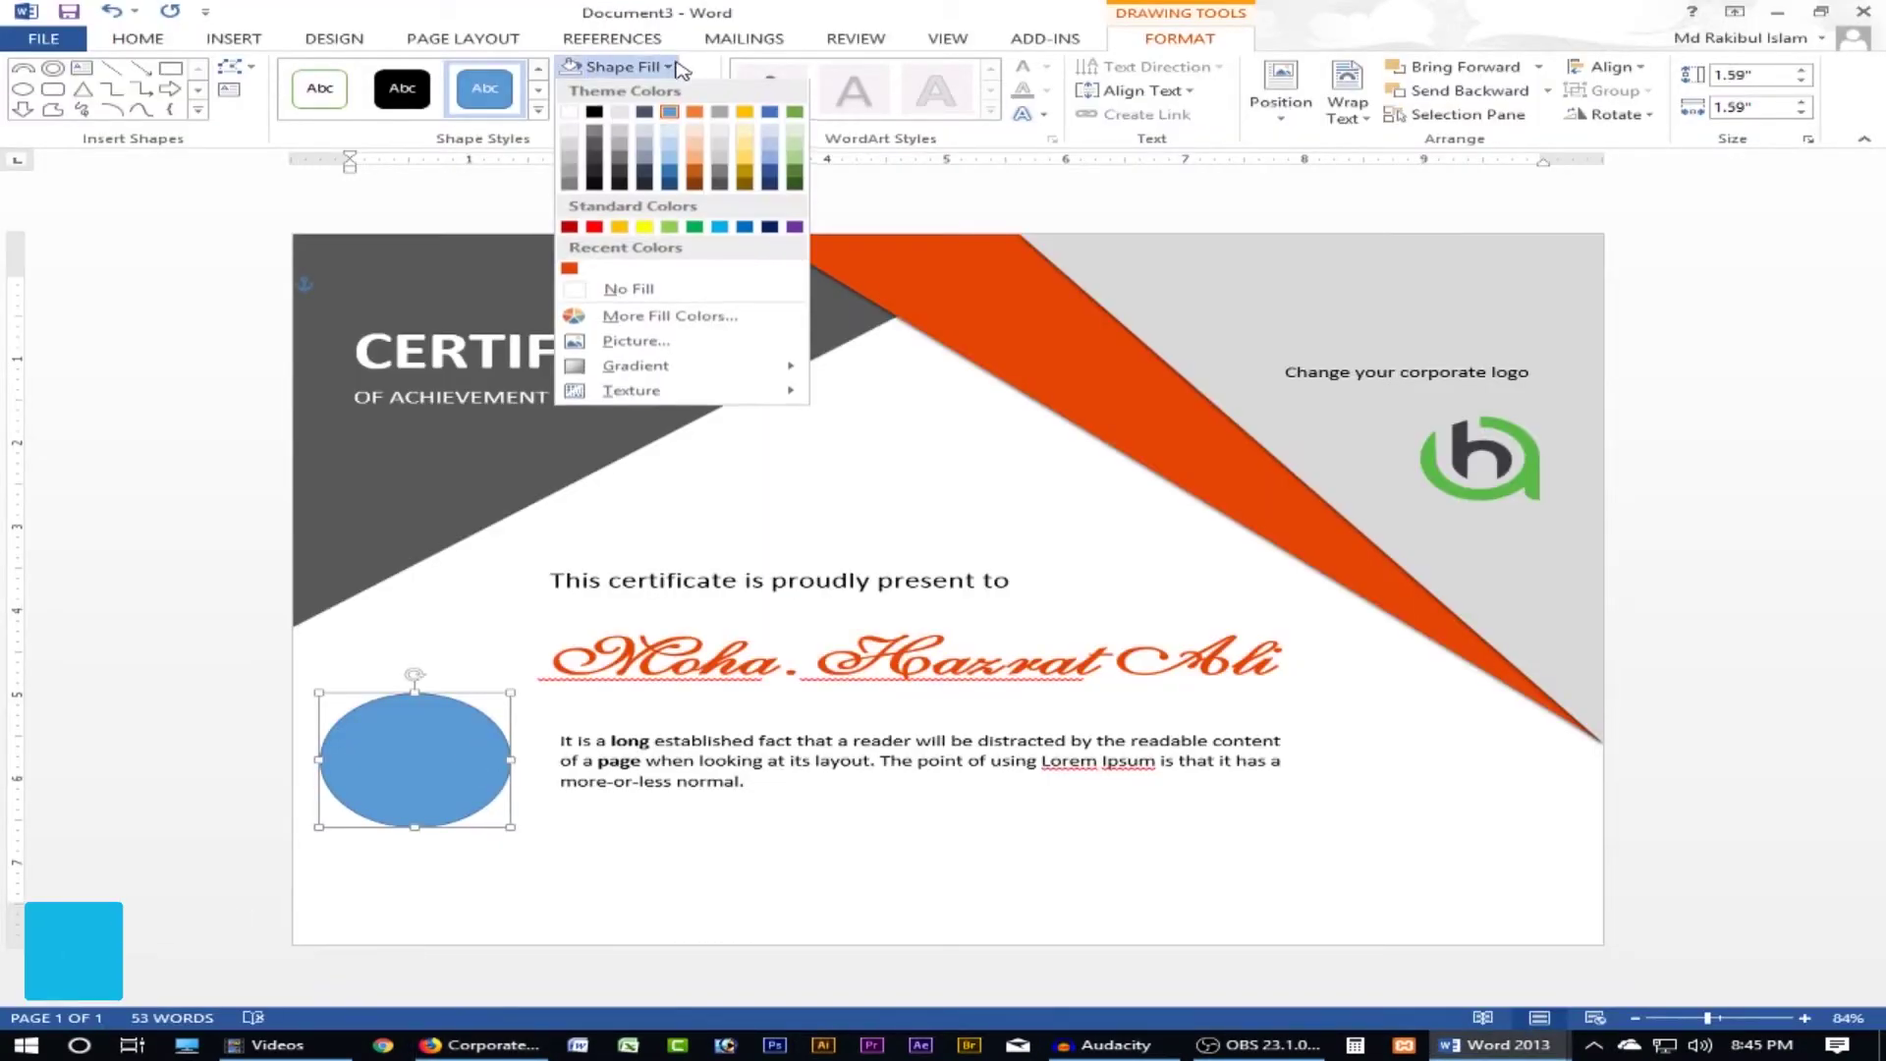
{"action": "left_click", "coordinate": [571, 269]}
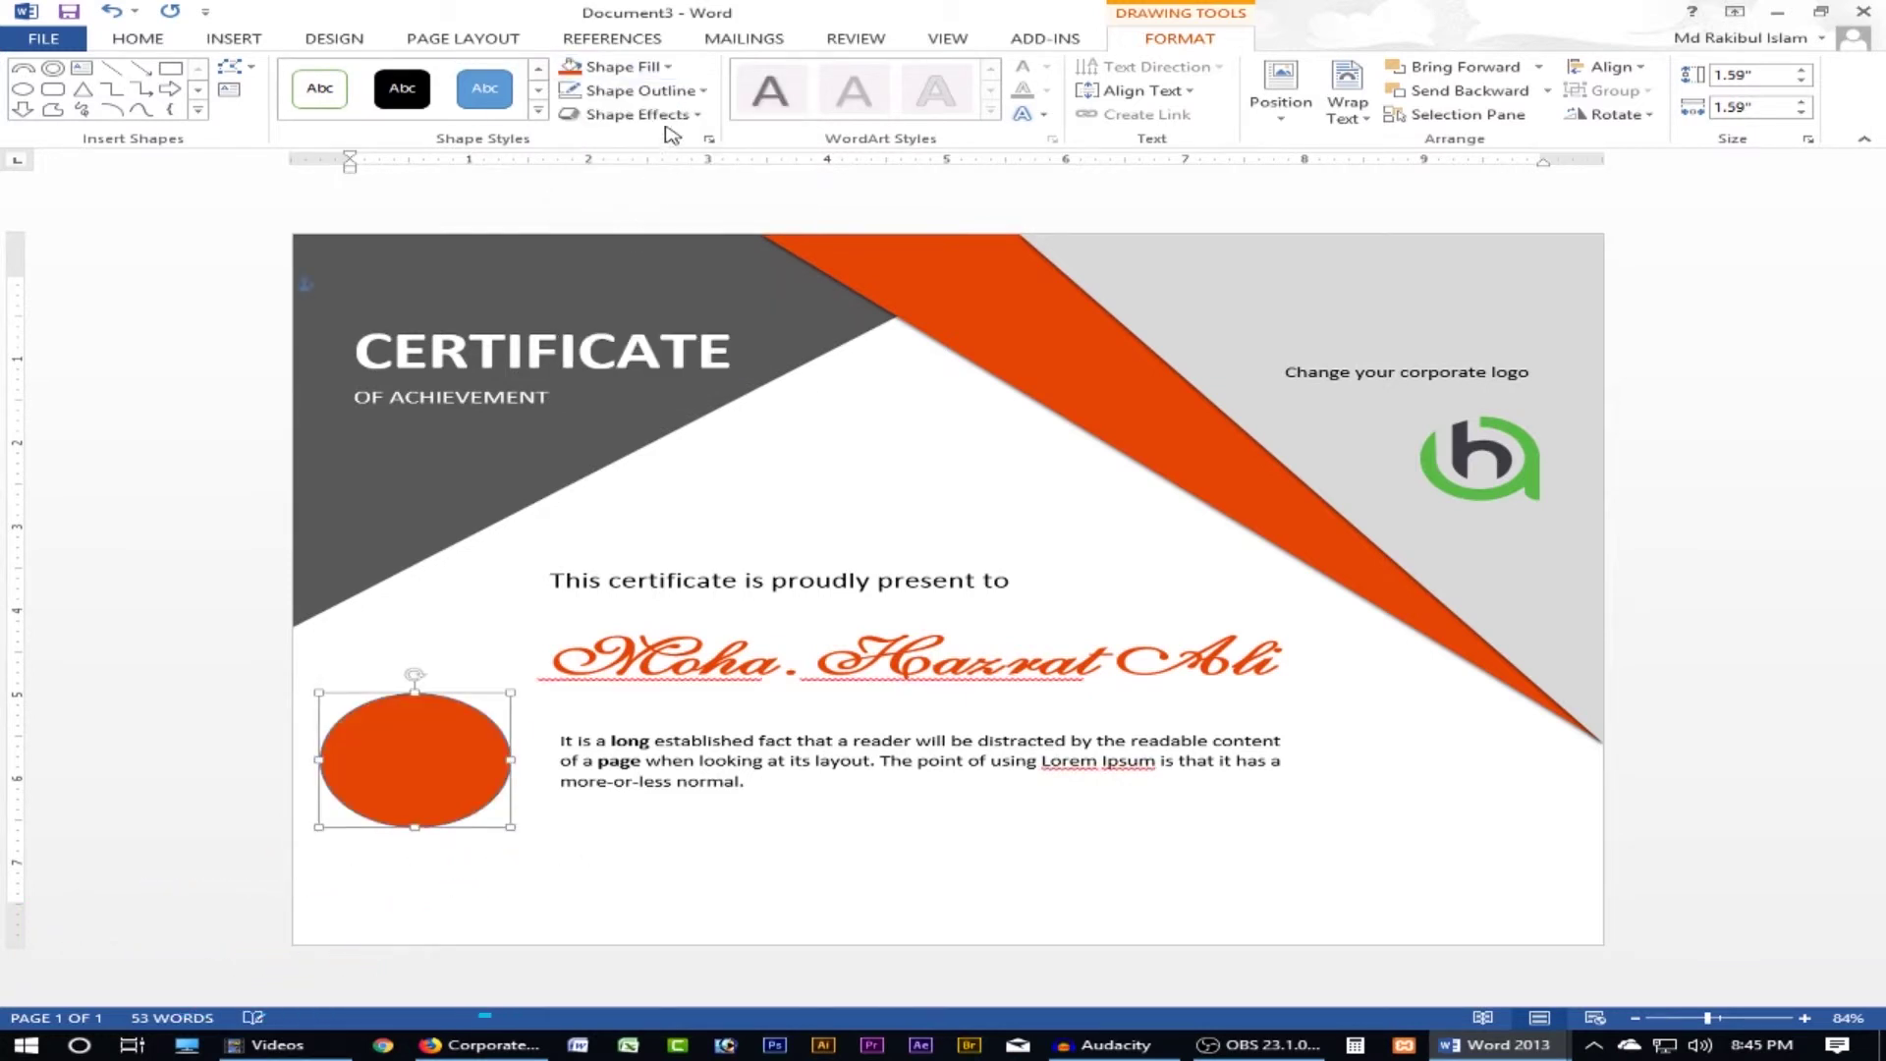
{"action": "left_click", "coordinate": [649, 91]}
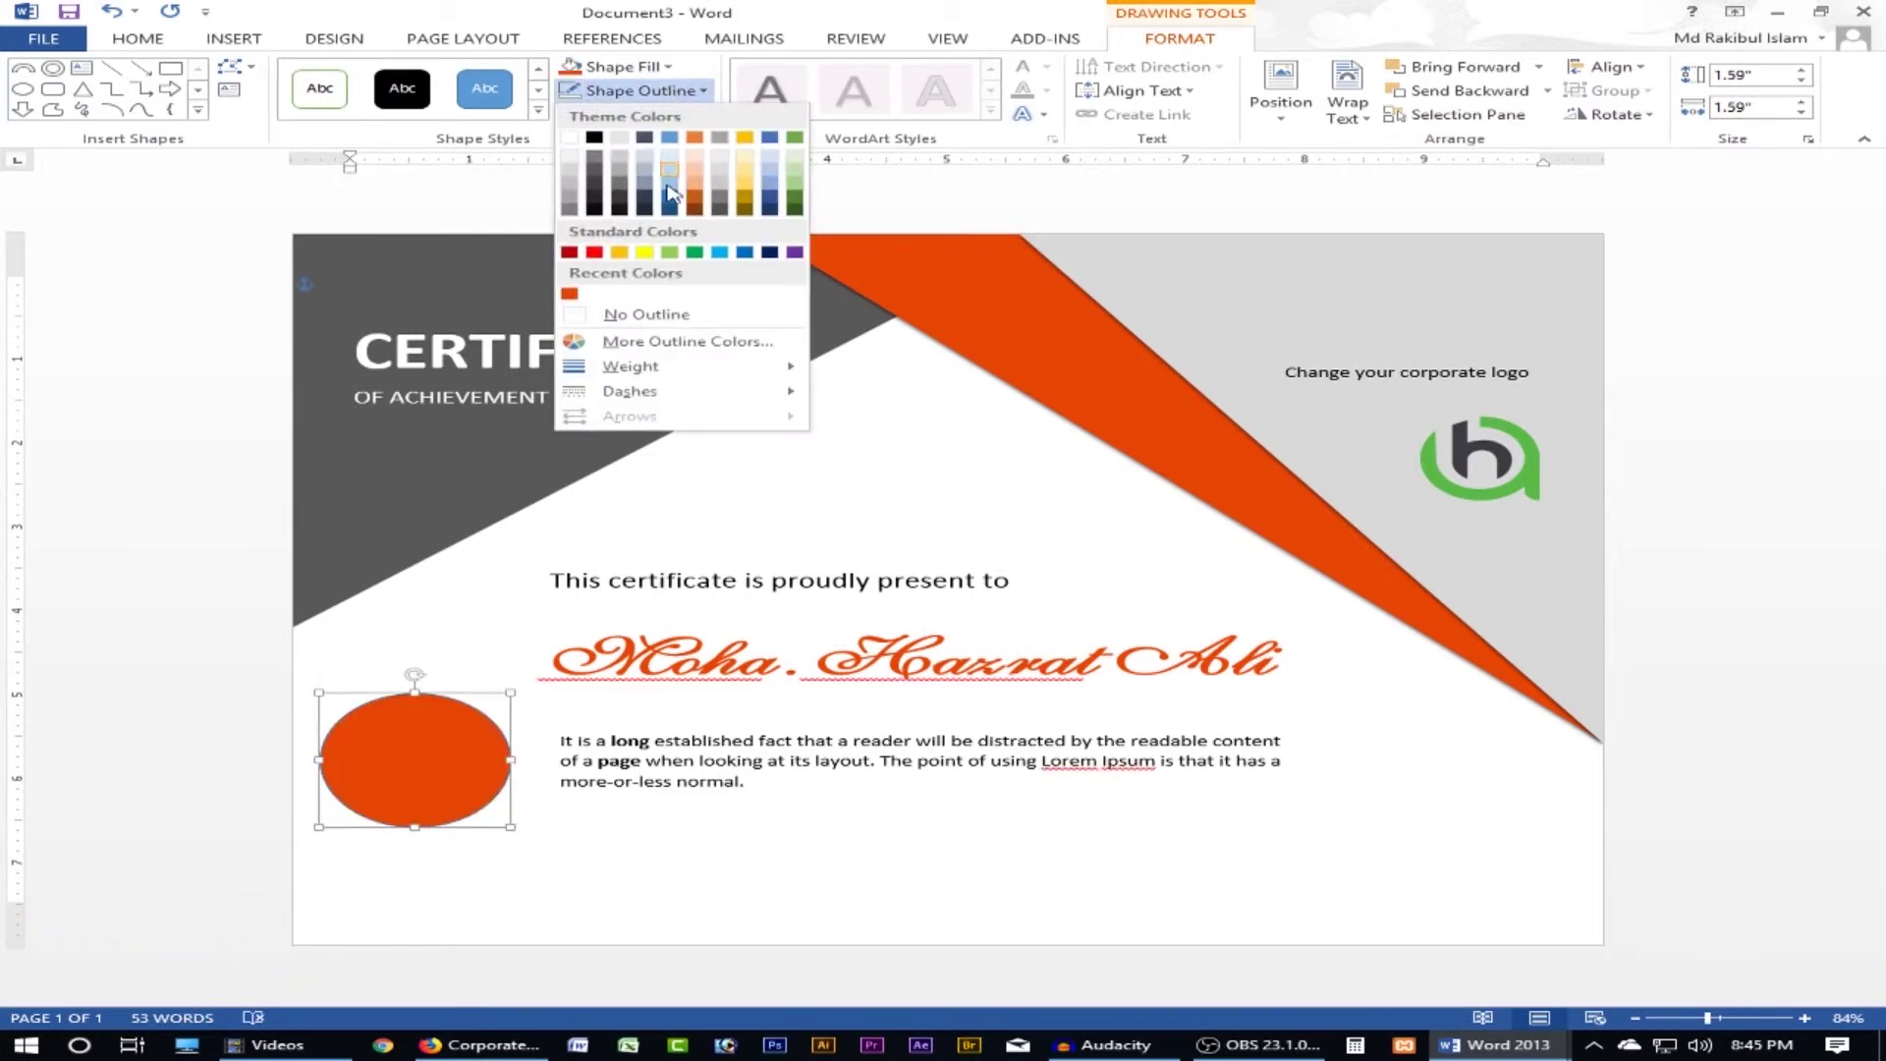
{"action": "left_click", "coordinate": [643, 316]}
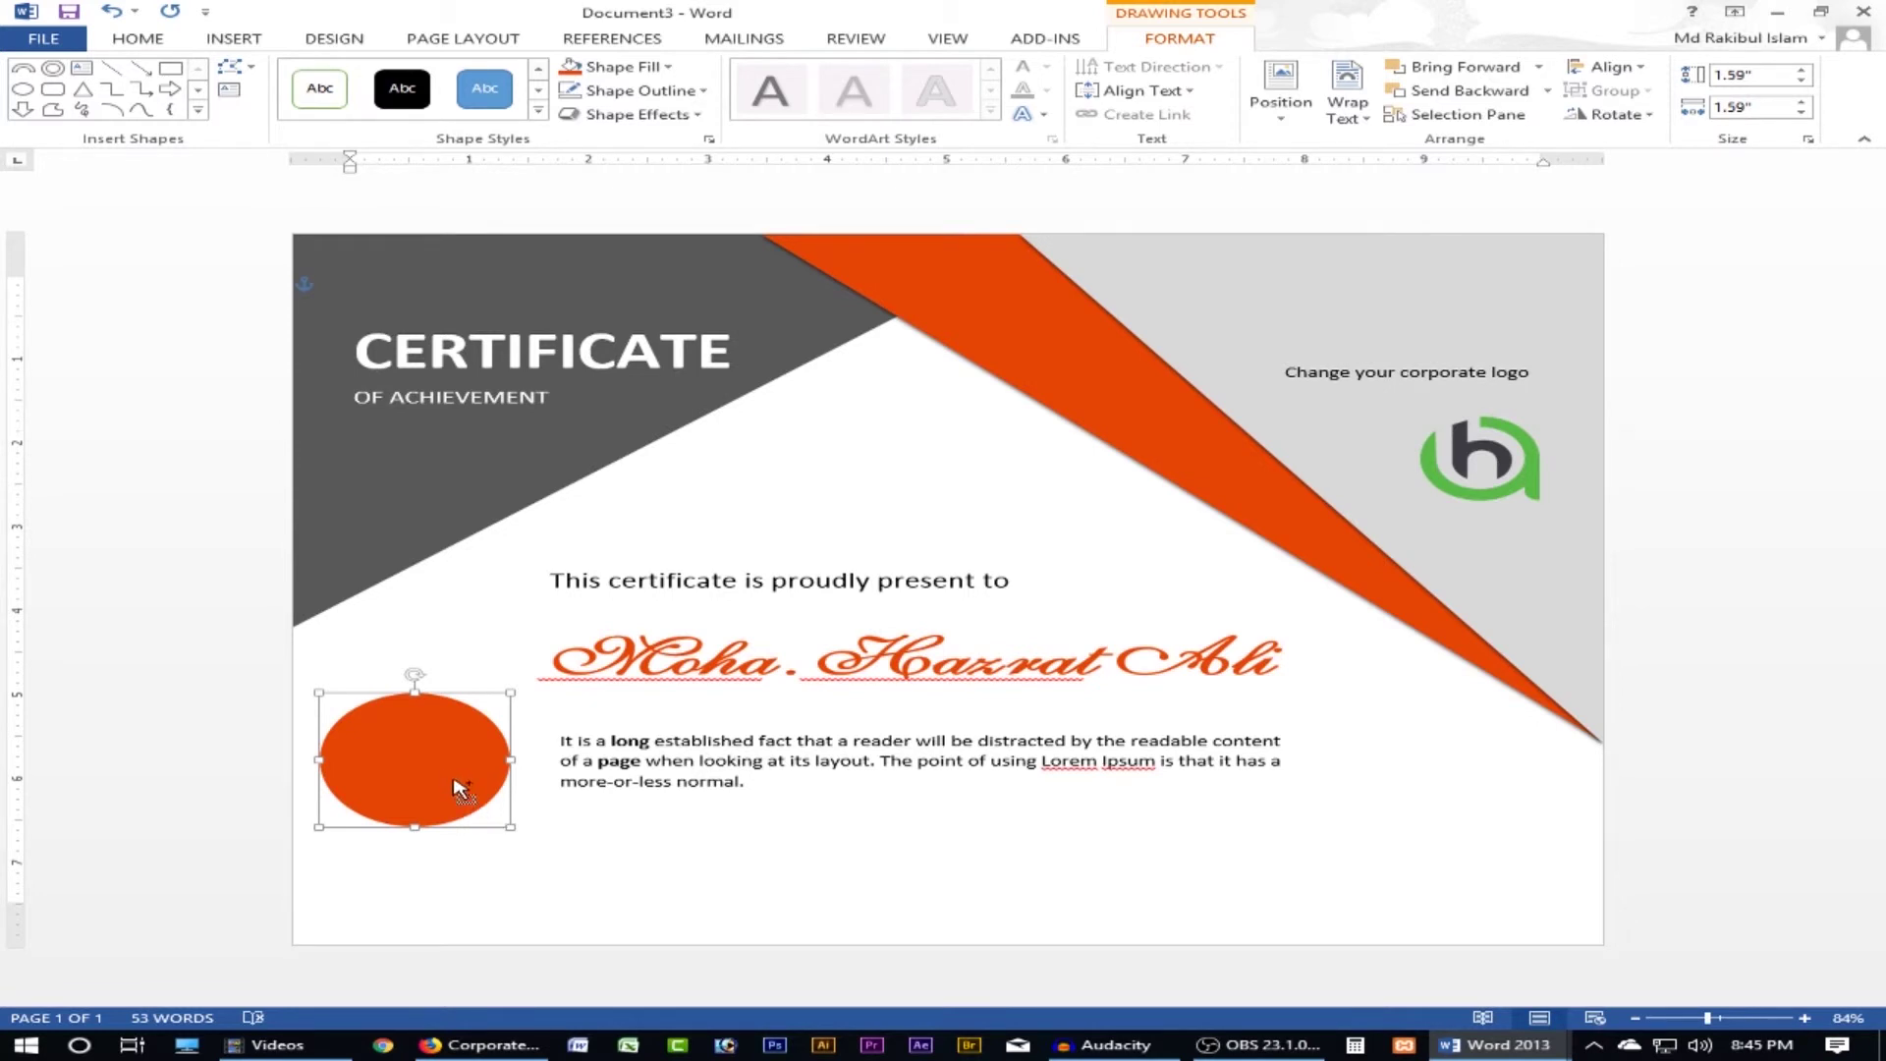
{"action": "mouse_move", "coordinate": [455, 787]}
{"action": "left_mouse_down"}
{"action": "mouse_move", "coordinate": [427, 781]}
{"action": "mouse_move", "coordinate": [435, 766]}
{"action": "left_mouse_up"}
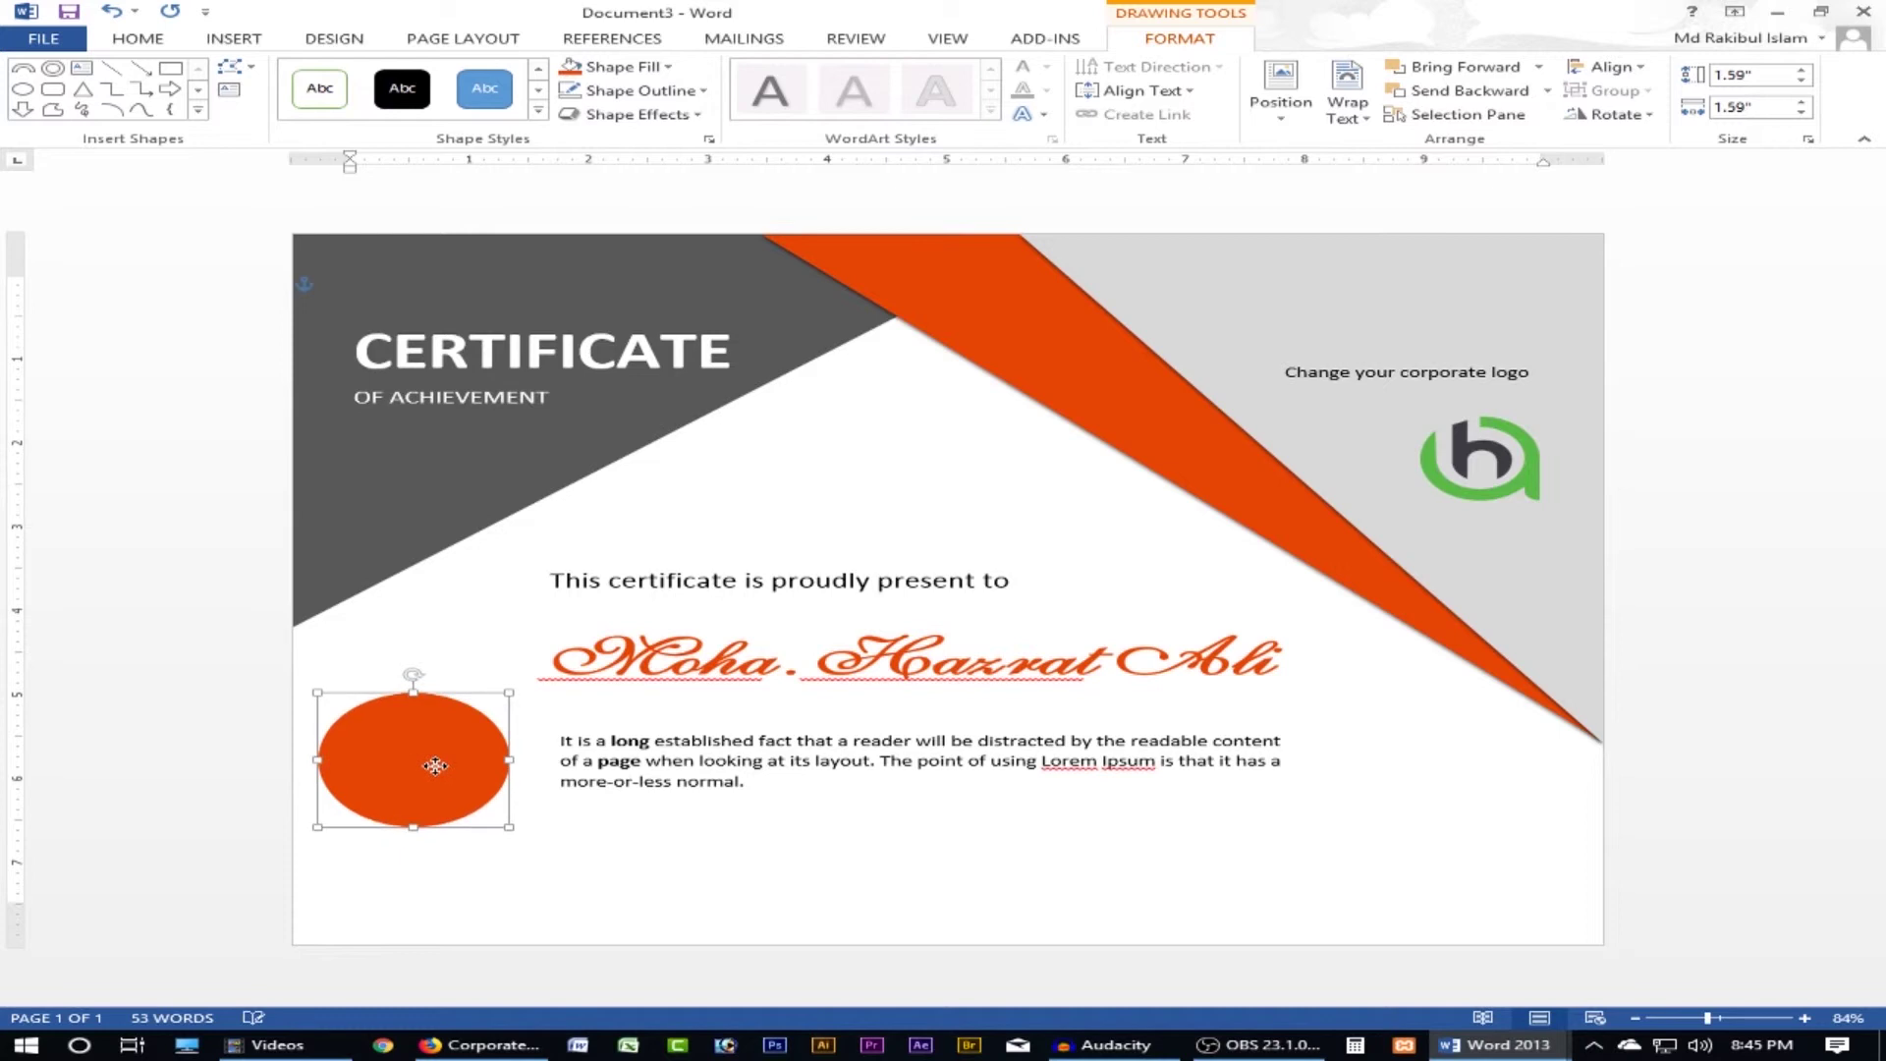
- Make a smaller grey inner circle with a 4½ pt white outline
{"action": "left_click", "coordinate": [612, 67]}
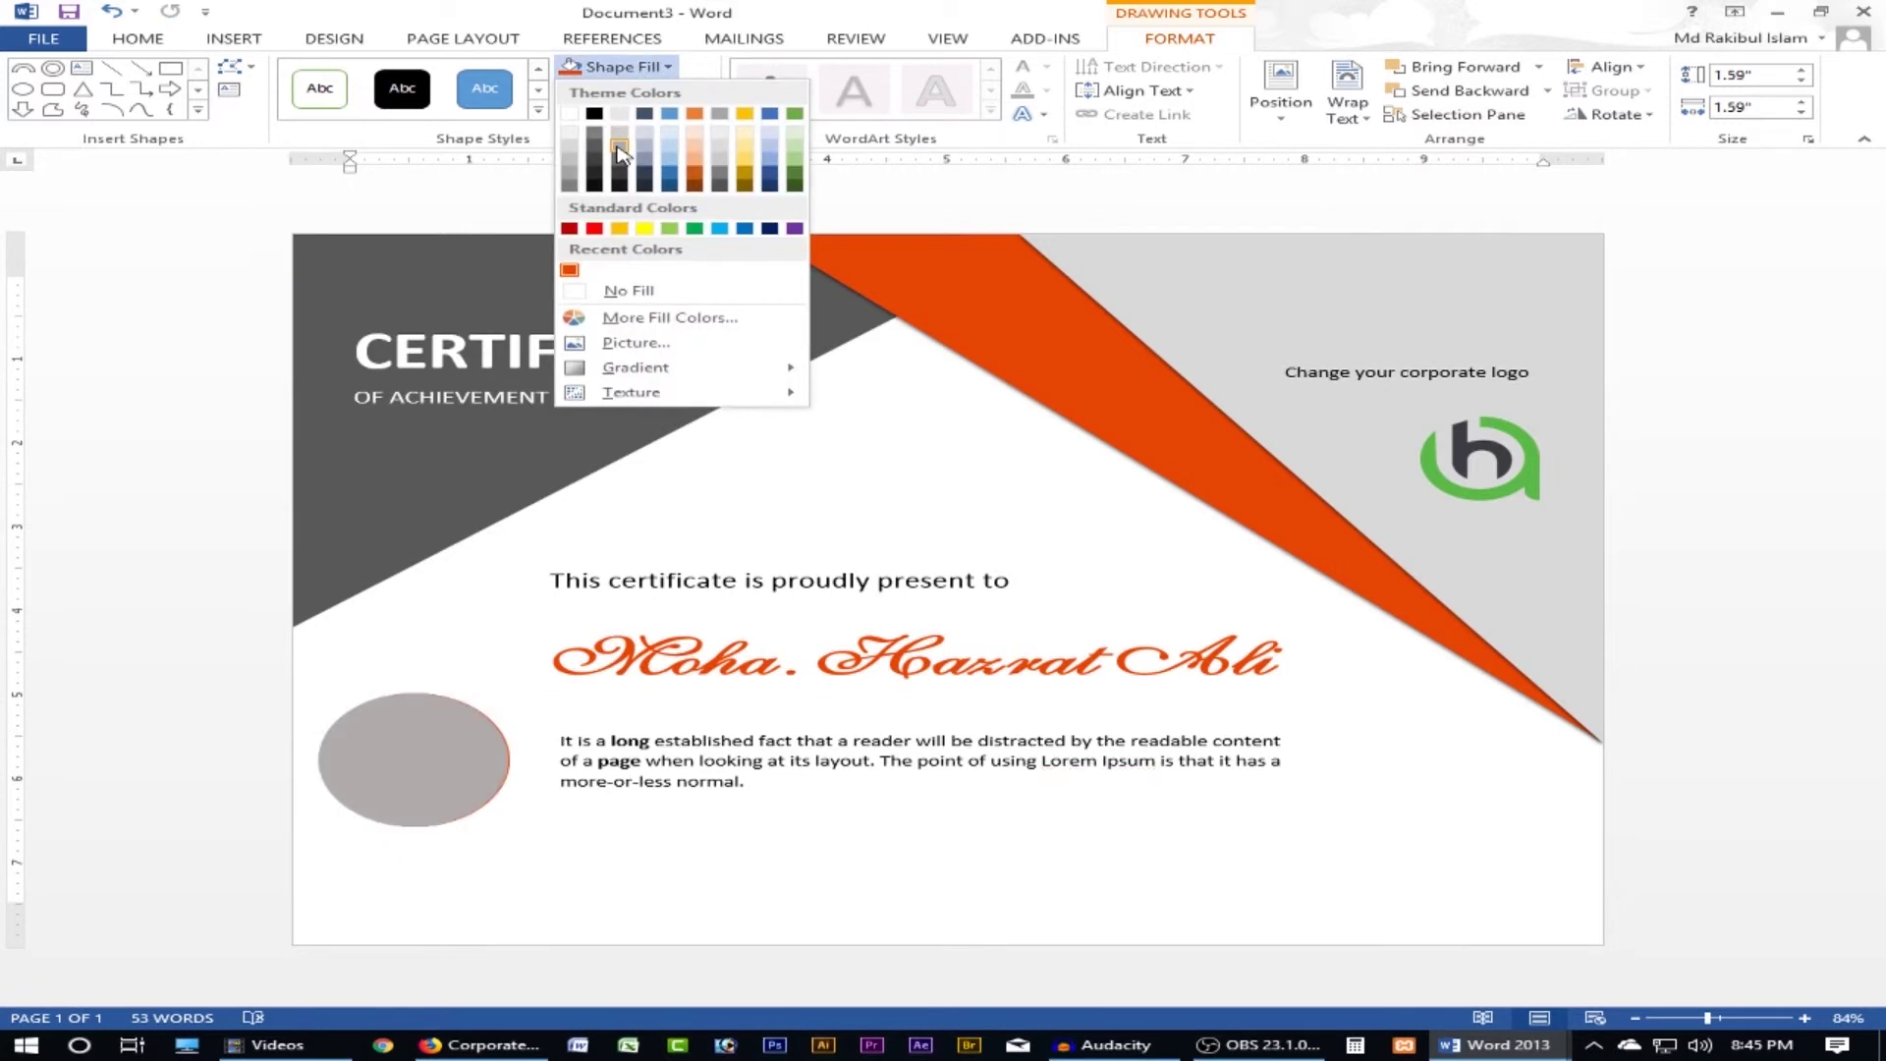
{"action": "left_click", "coordinate": [569, 155]}
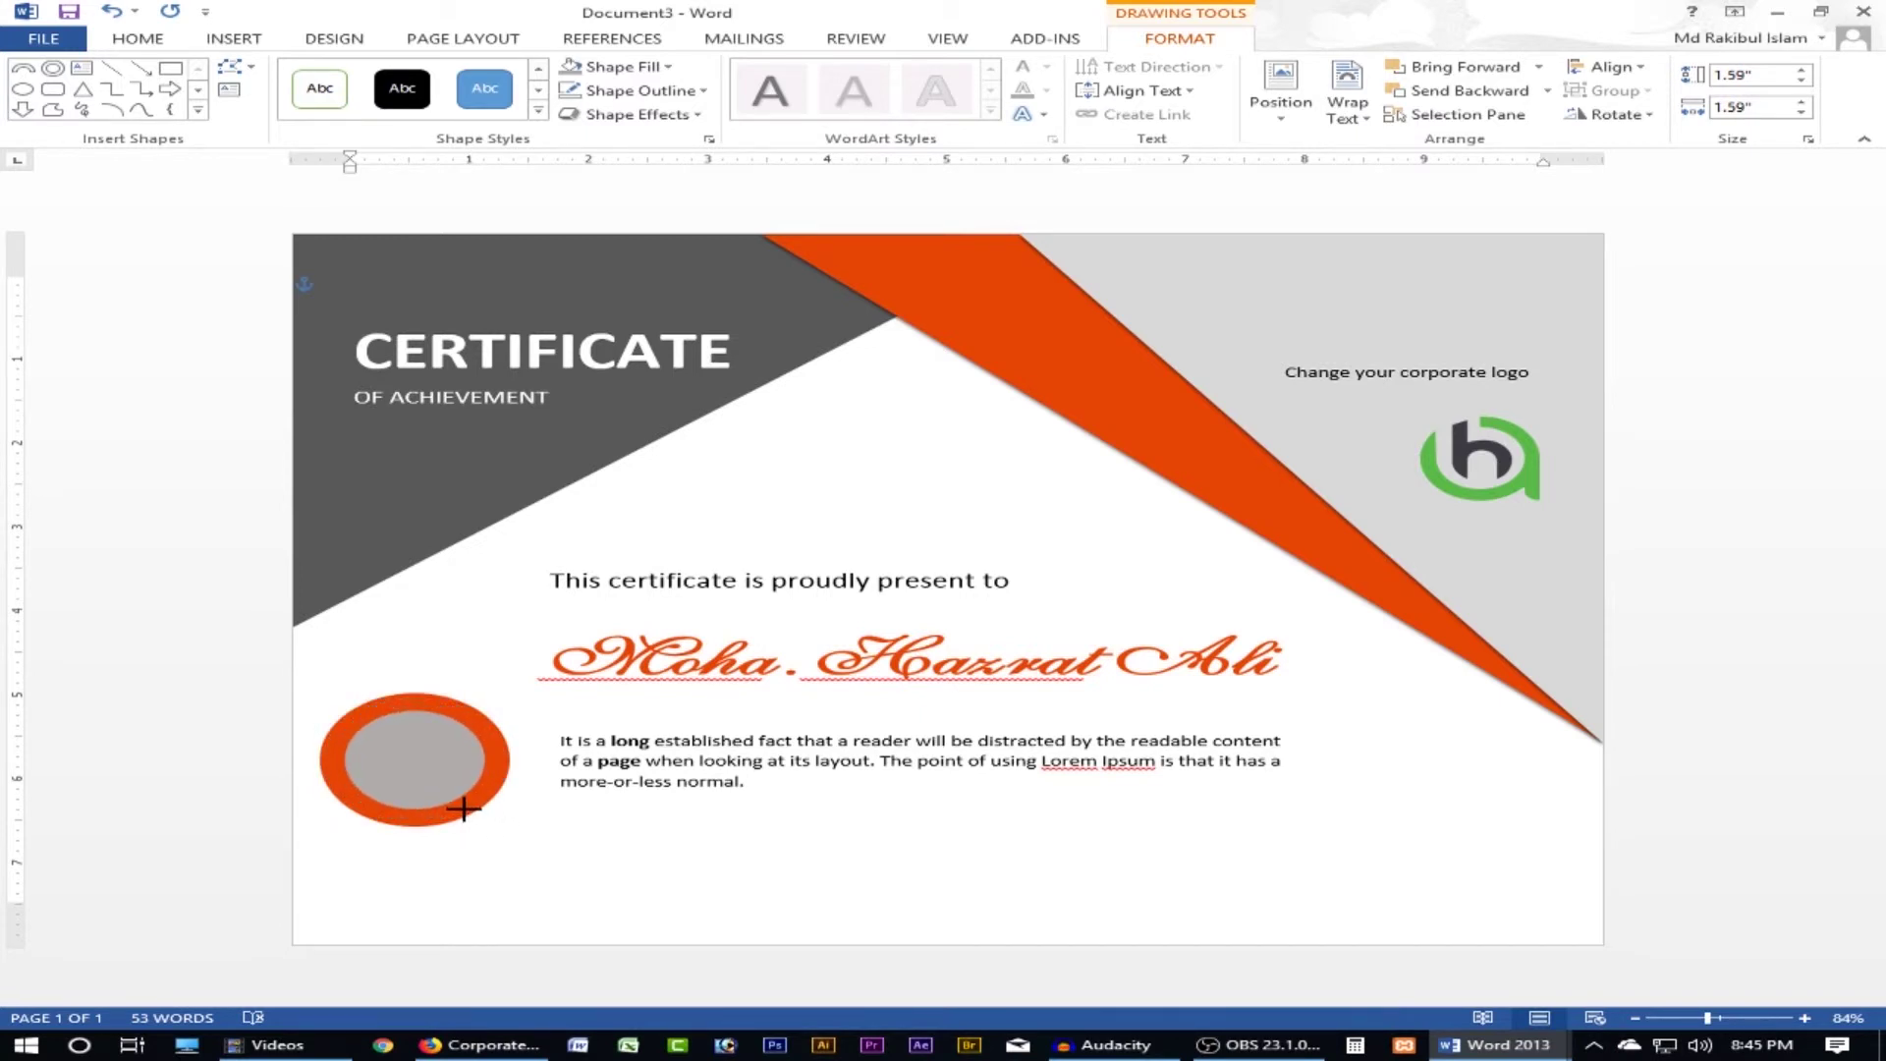
{"action": "left_click_drag", "start_coordinate": [451, 803], "coordinate": [464, 810]}
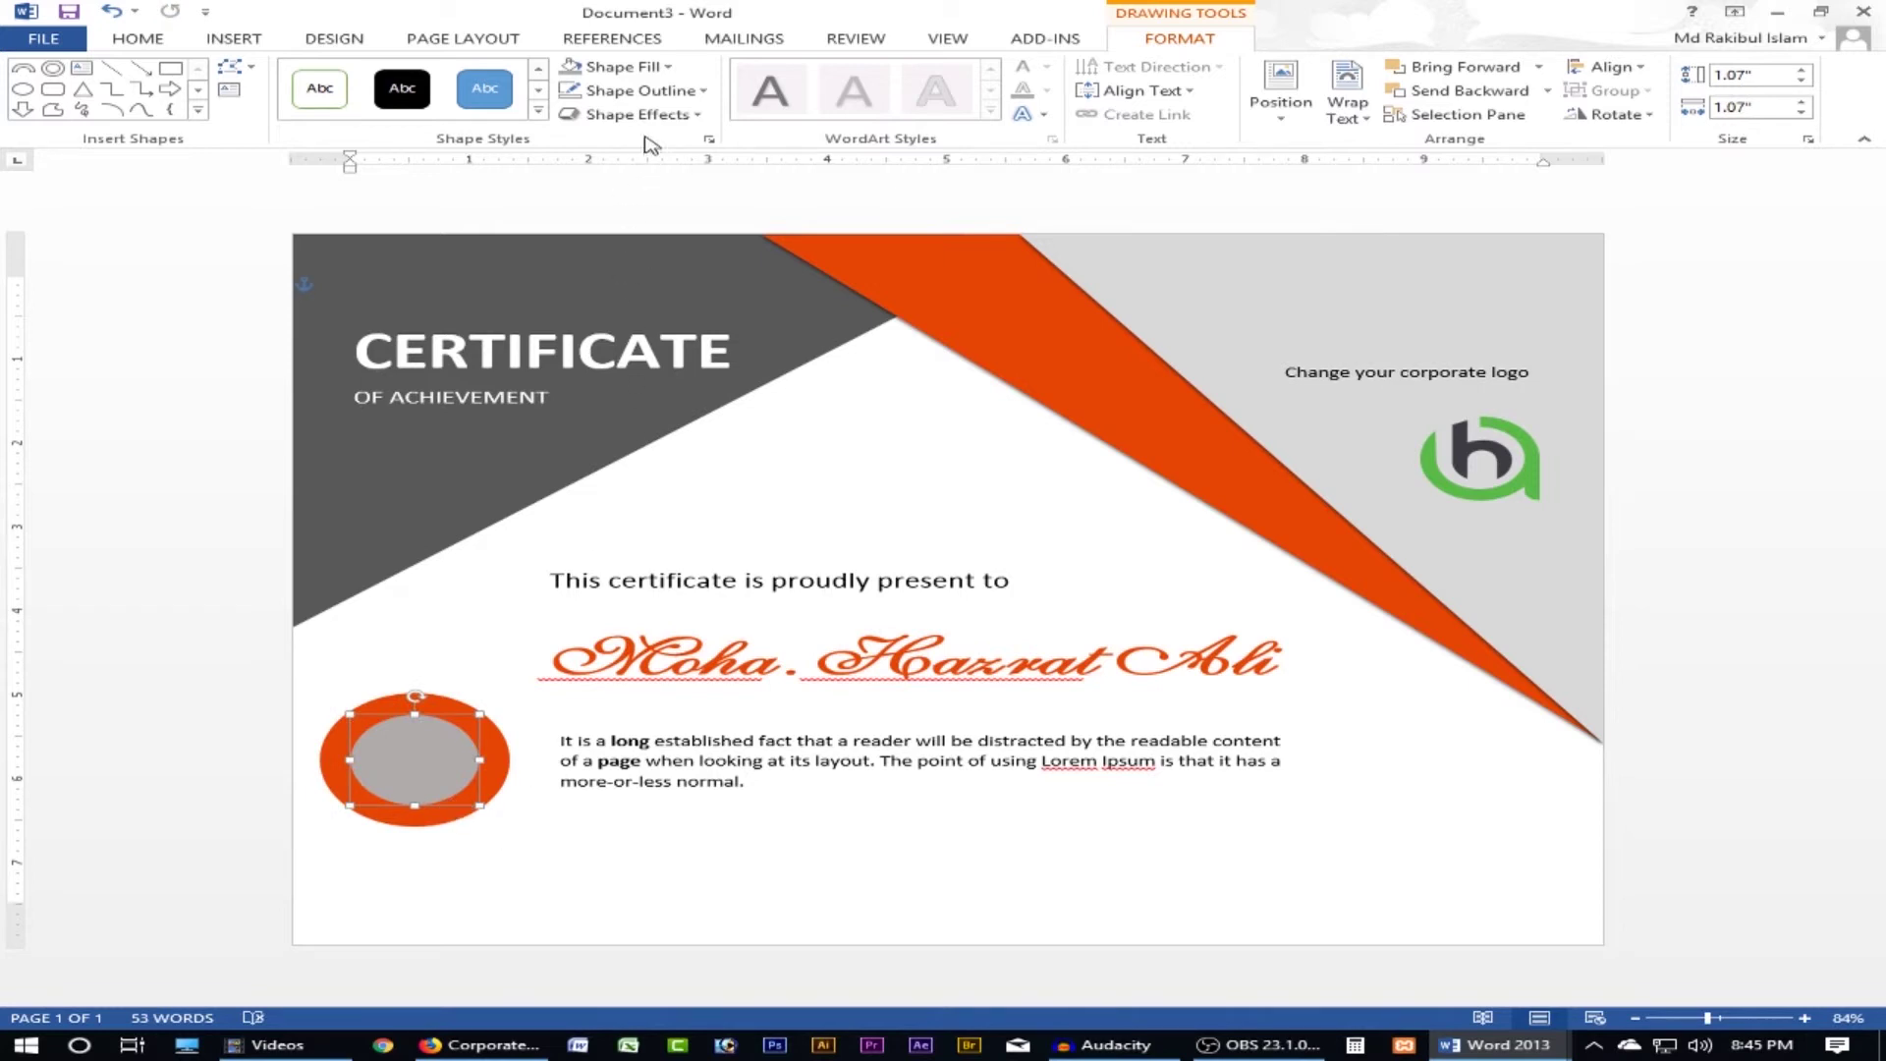
{"action": "left_click", "coordinate": [640, 91]}
{"action": "mouse_move", "coordinate": [631, 366]}
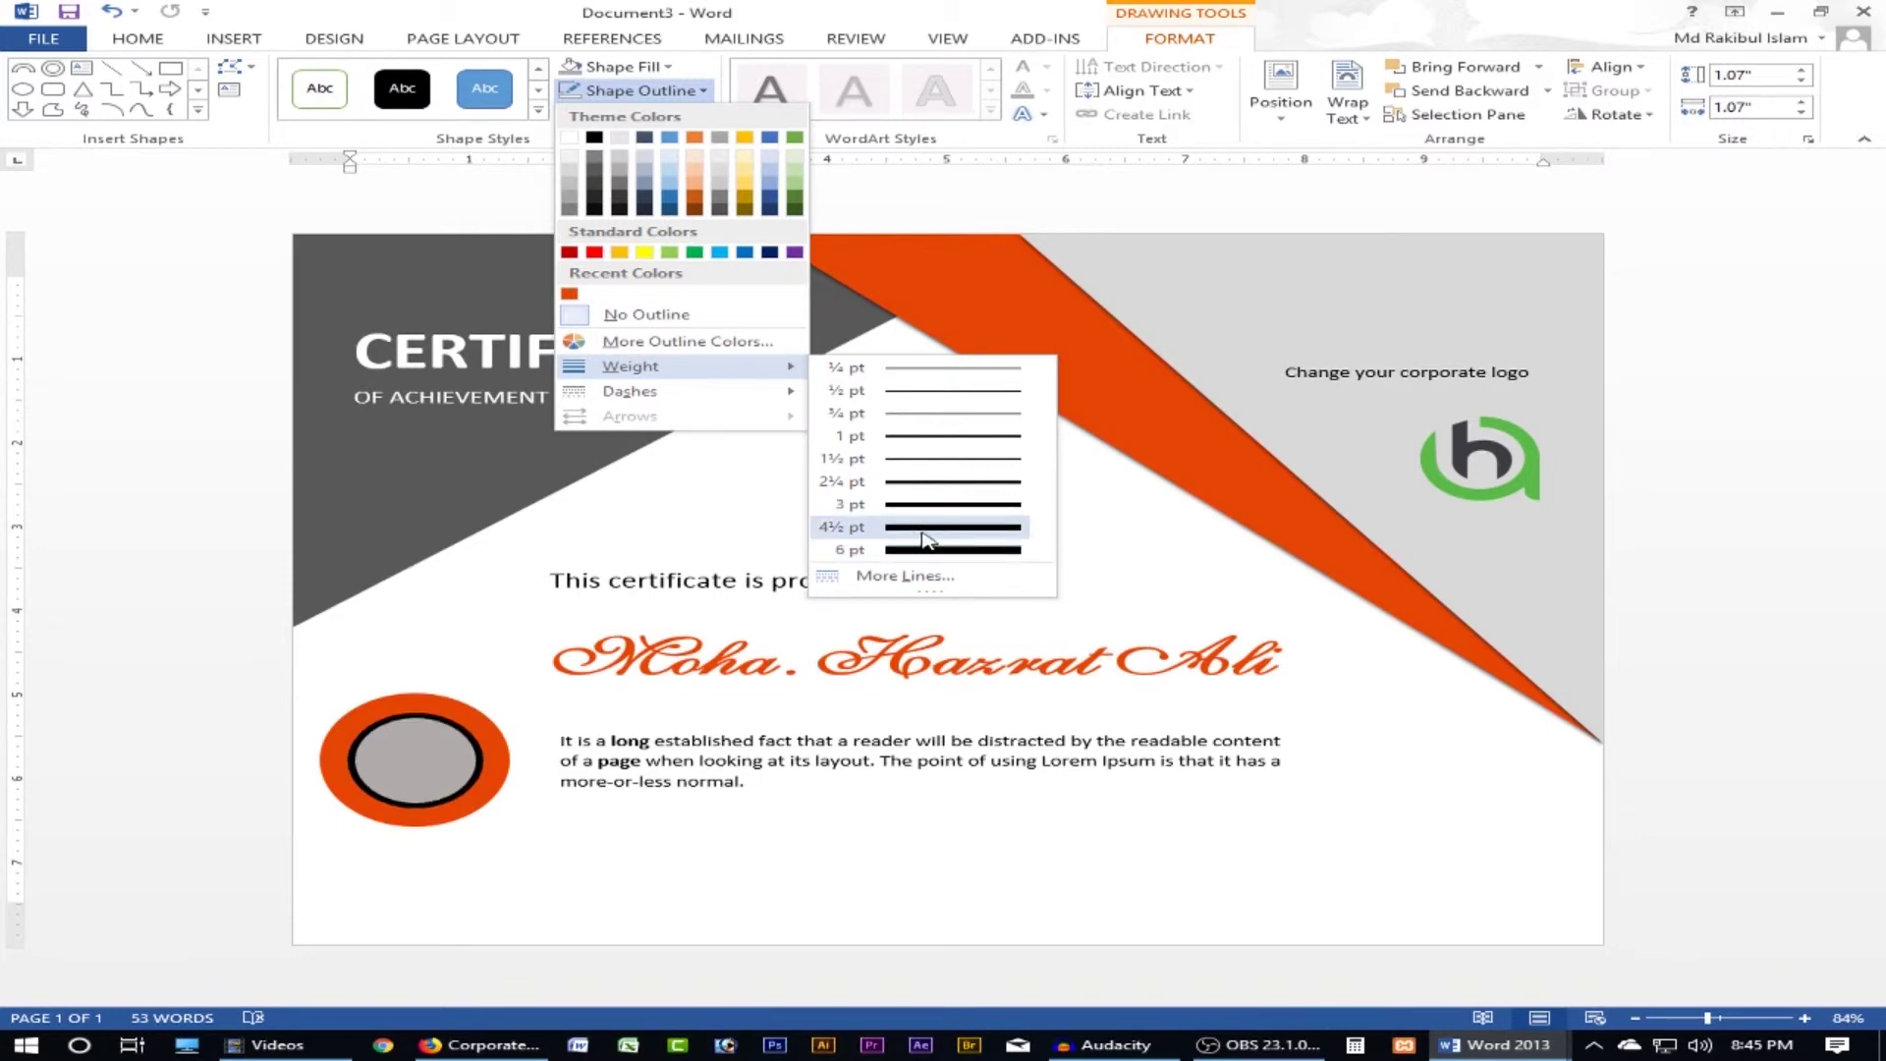
{"action": "left_click", "coordinate": [929, 527]}
{"action": "left_click", "coordinate": [639, 89]}
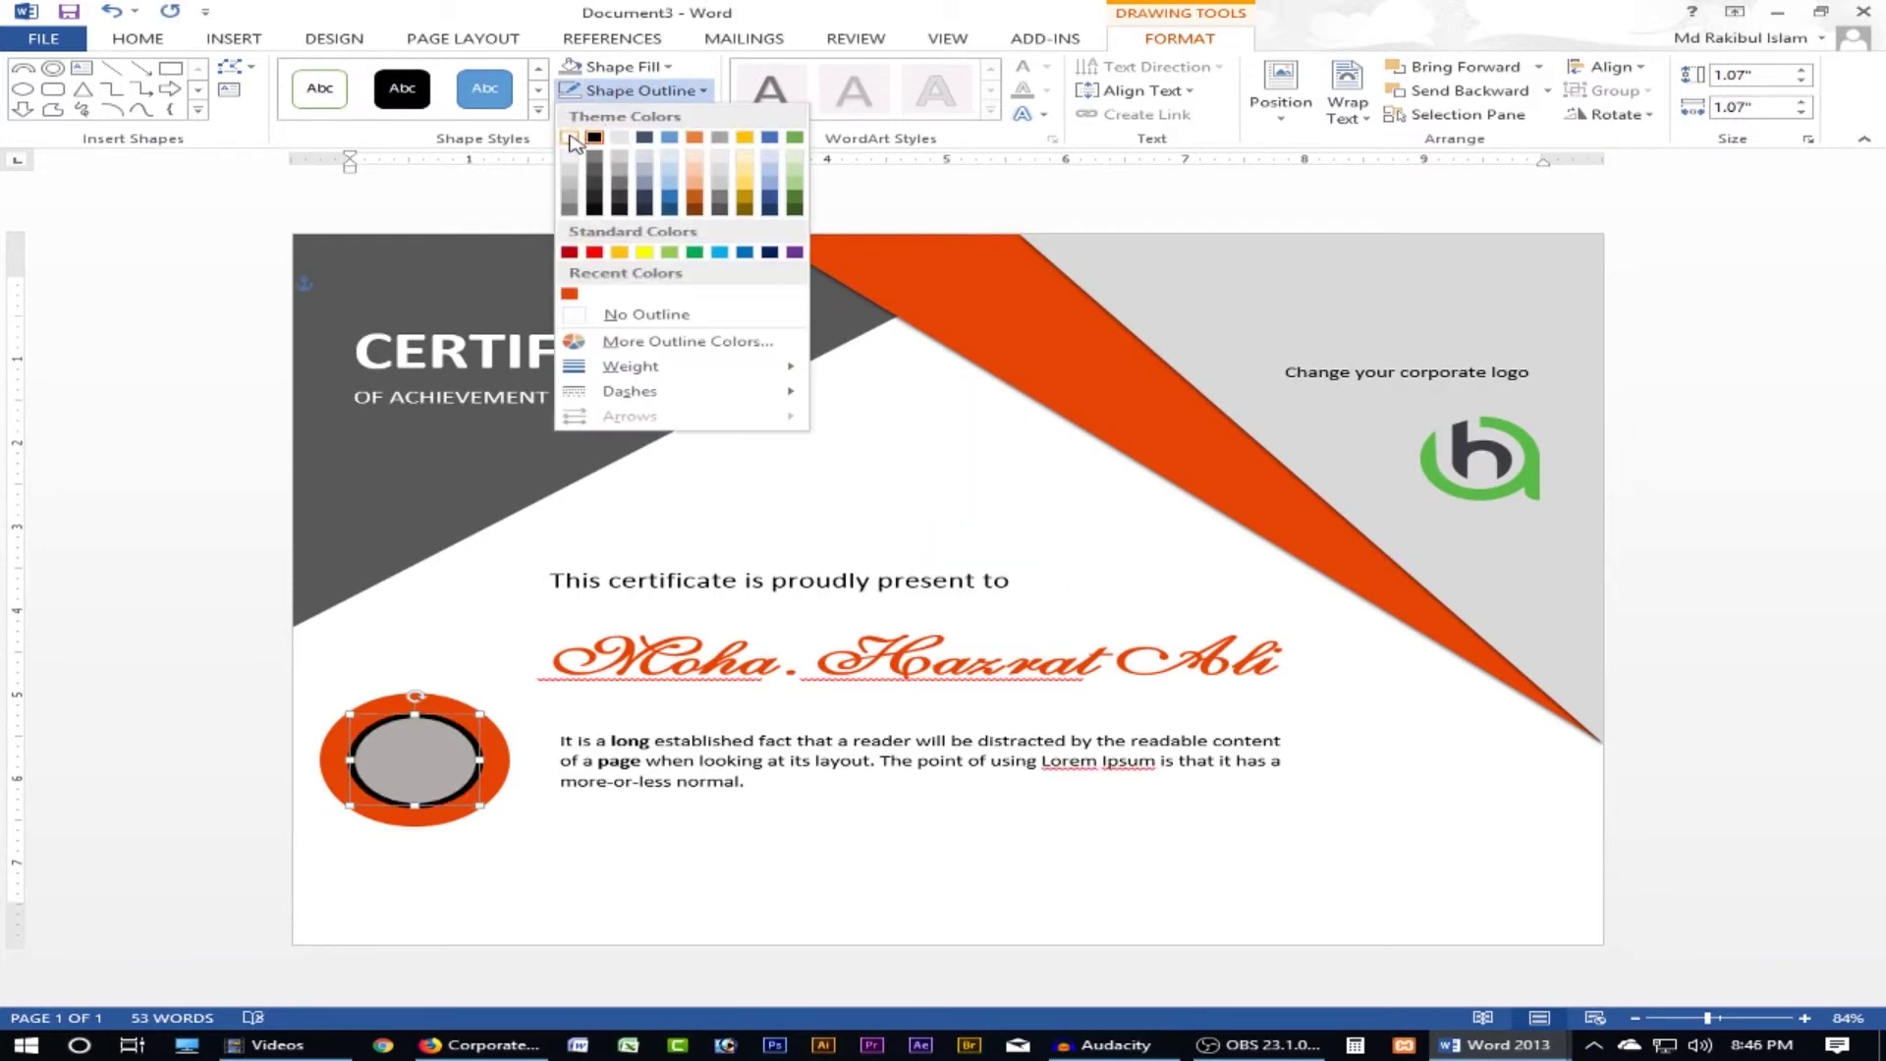
{"action": "left_click", "coordinate": [574, 143]}
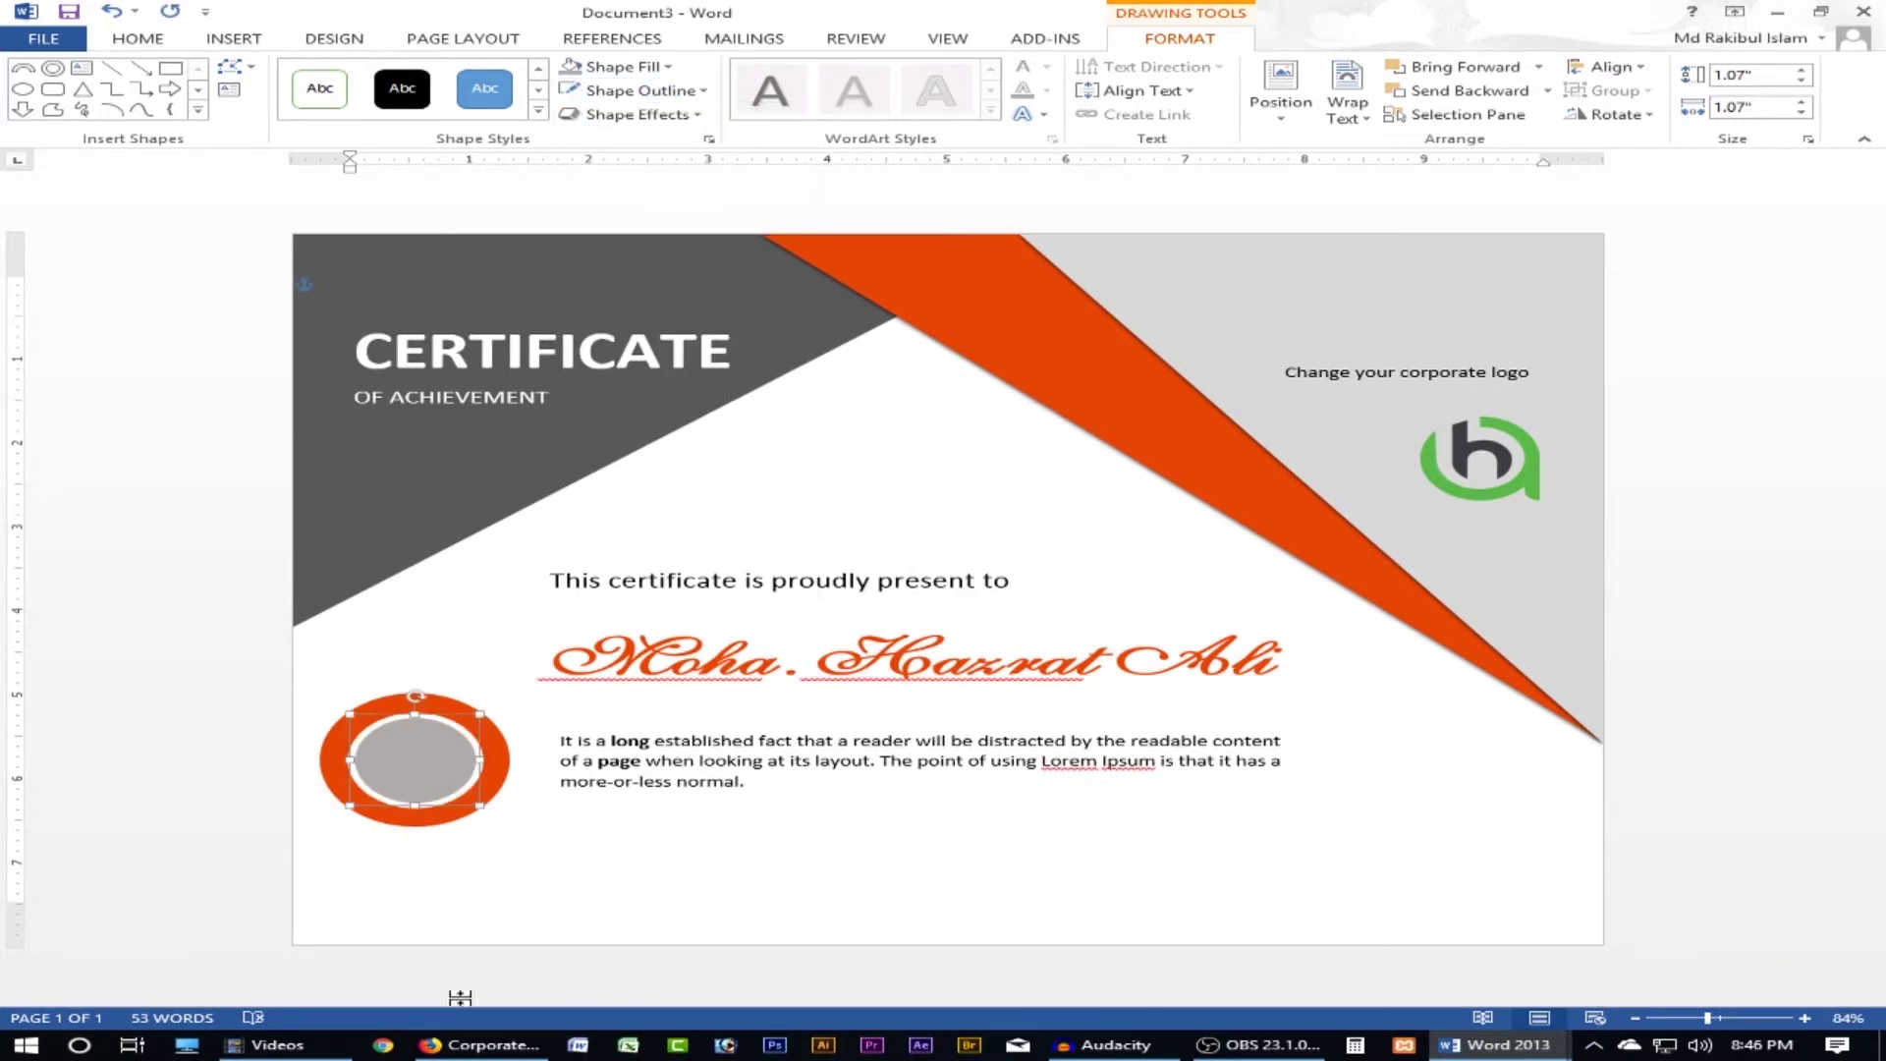
- Change the inner circle's fill to the recent orange after checking the reference
{"action": "left_click", "coordinate": [486, 1045]}
{"action": "left_click", "coordinate": [486, 1044]}
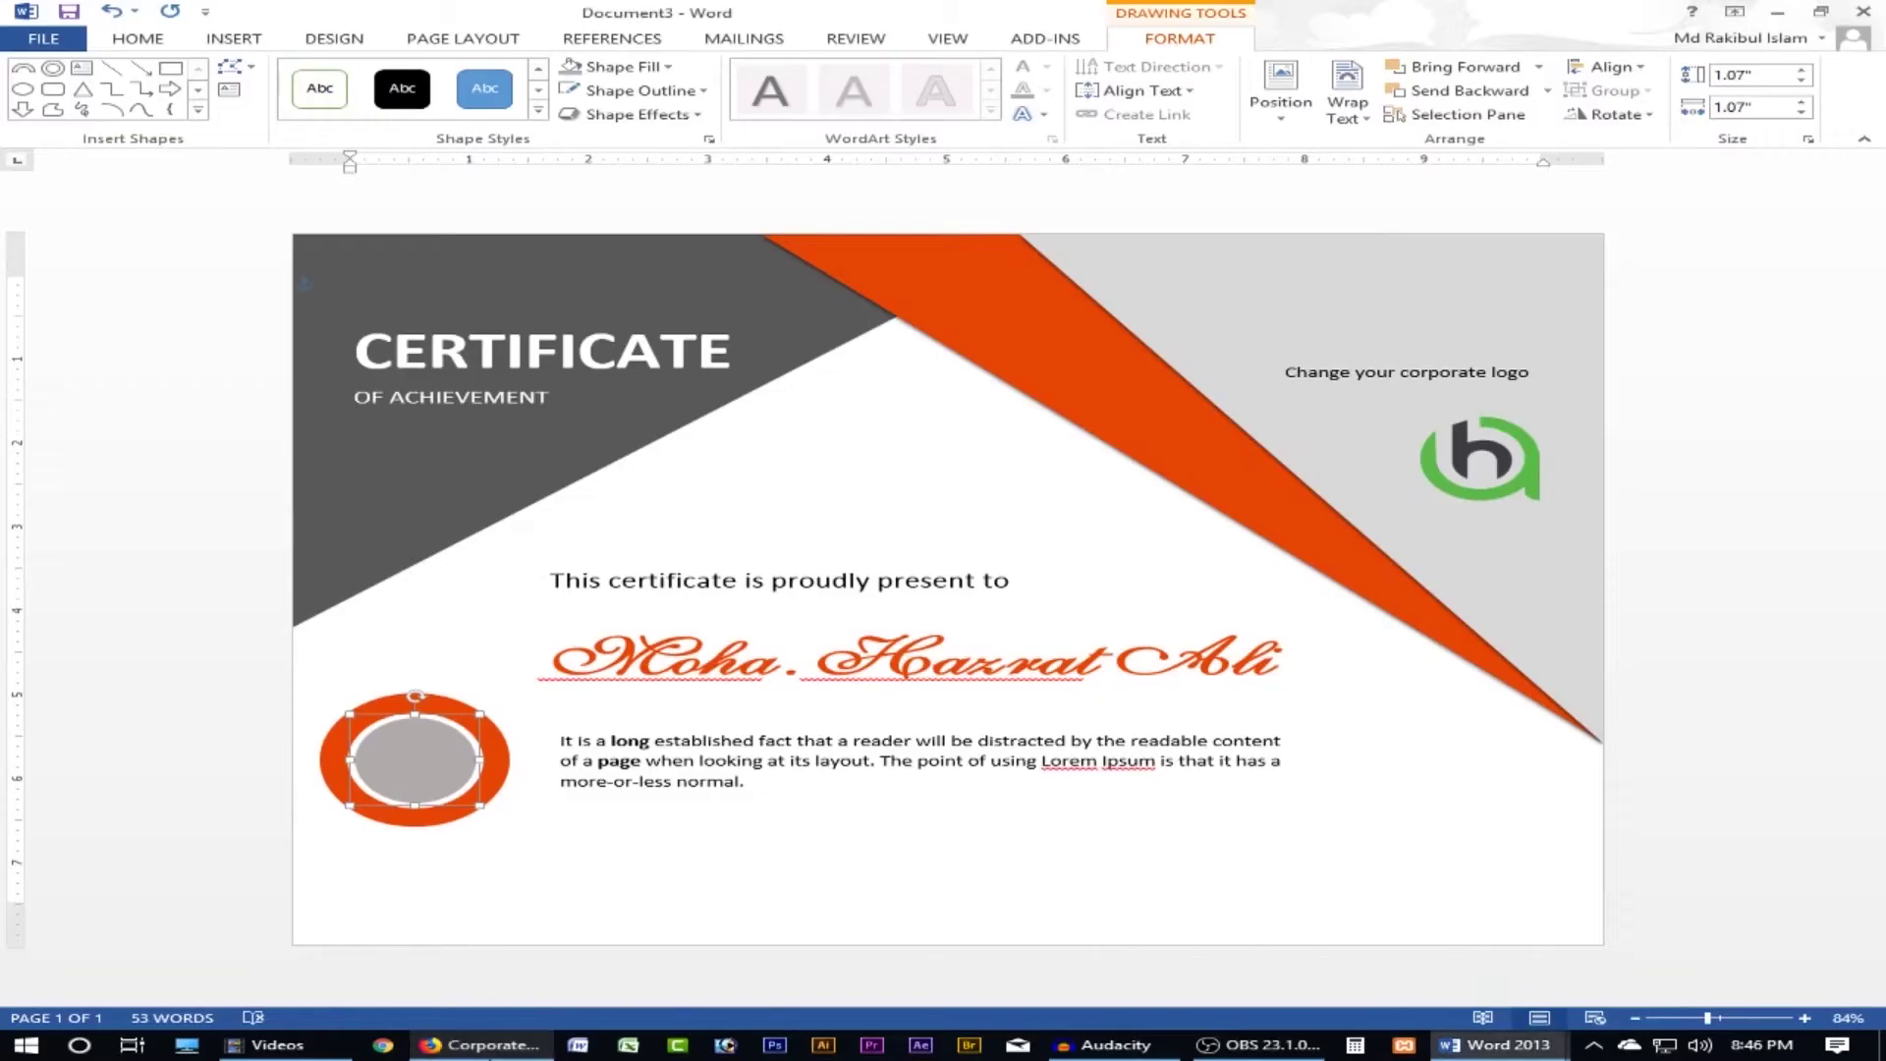
{"action": "left_click", "coordinate": [619, 67]}
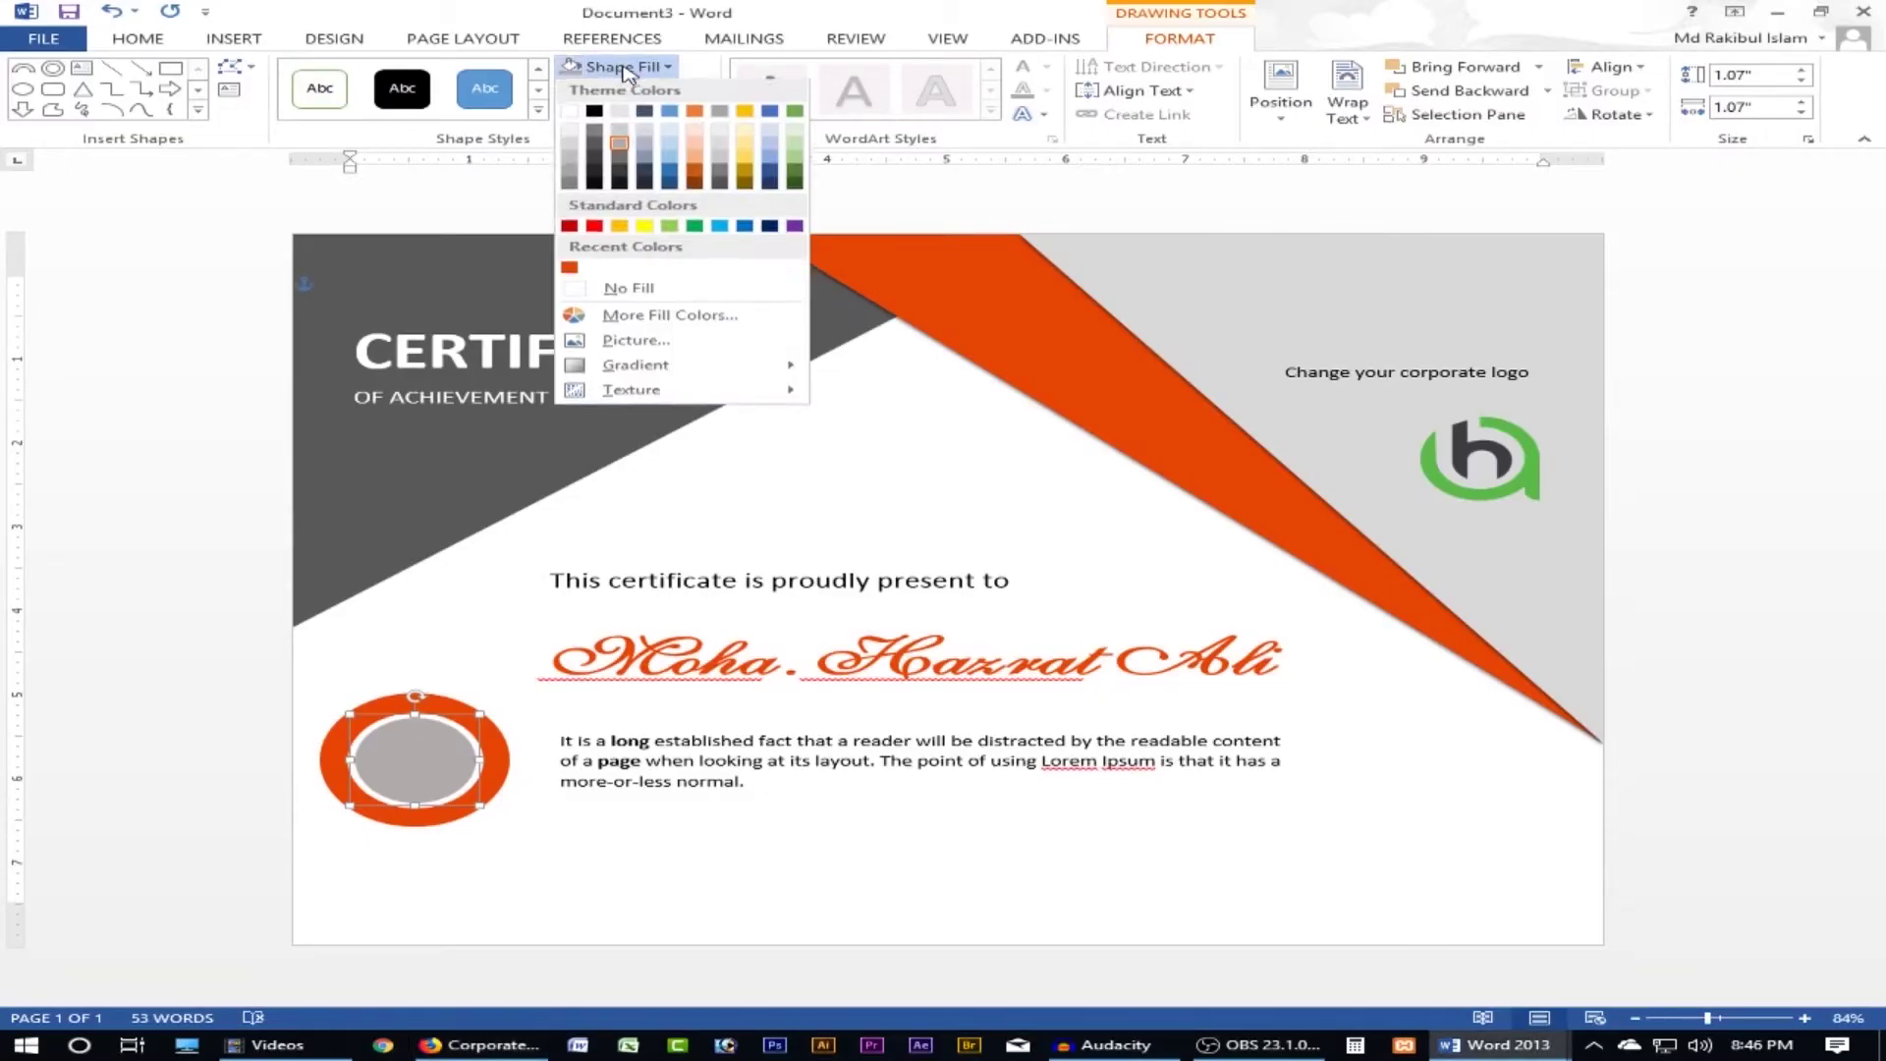
{"action": "left_click", "coordinate": [598, 284]}
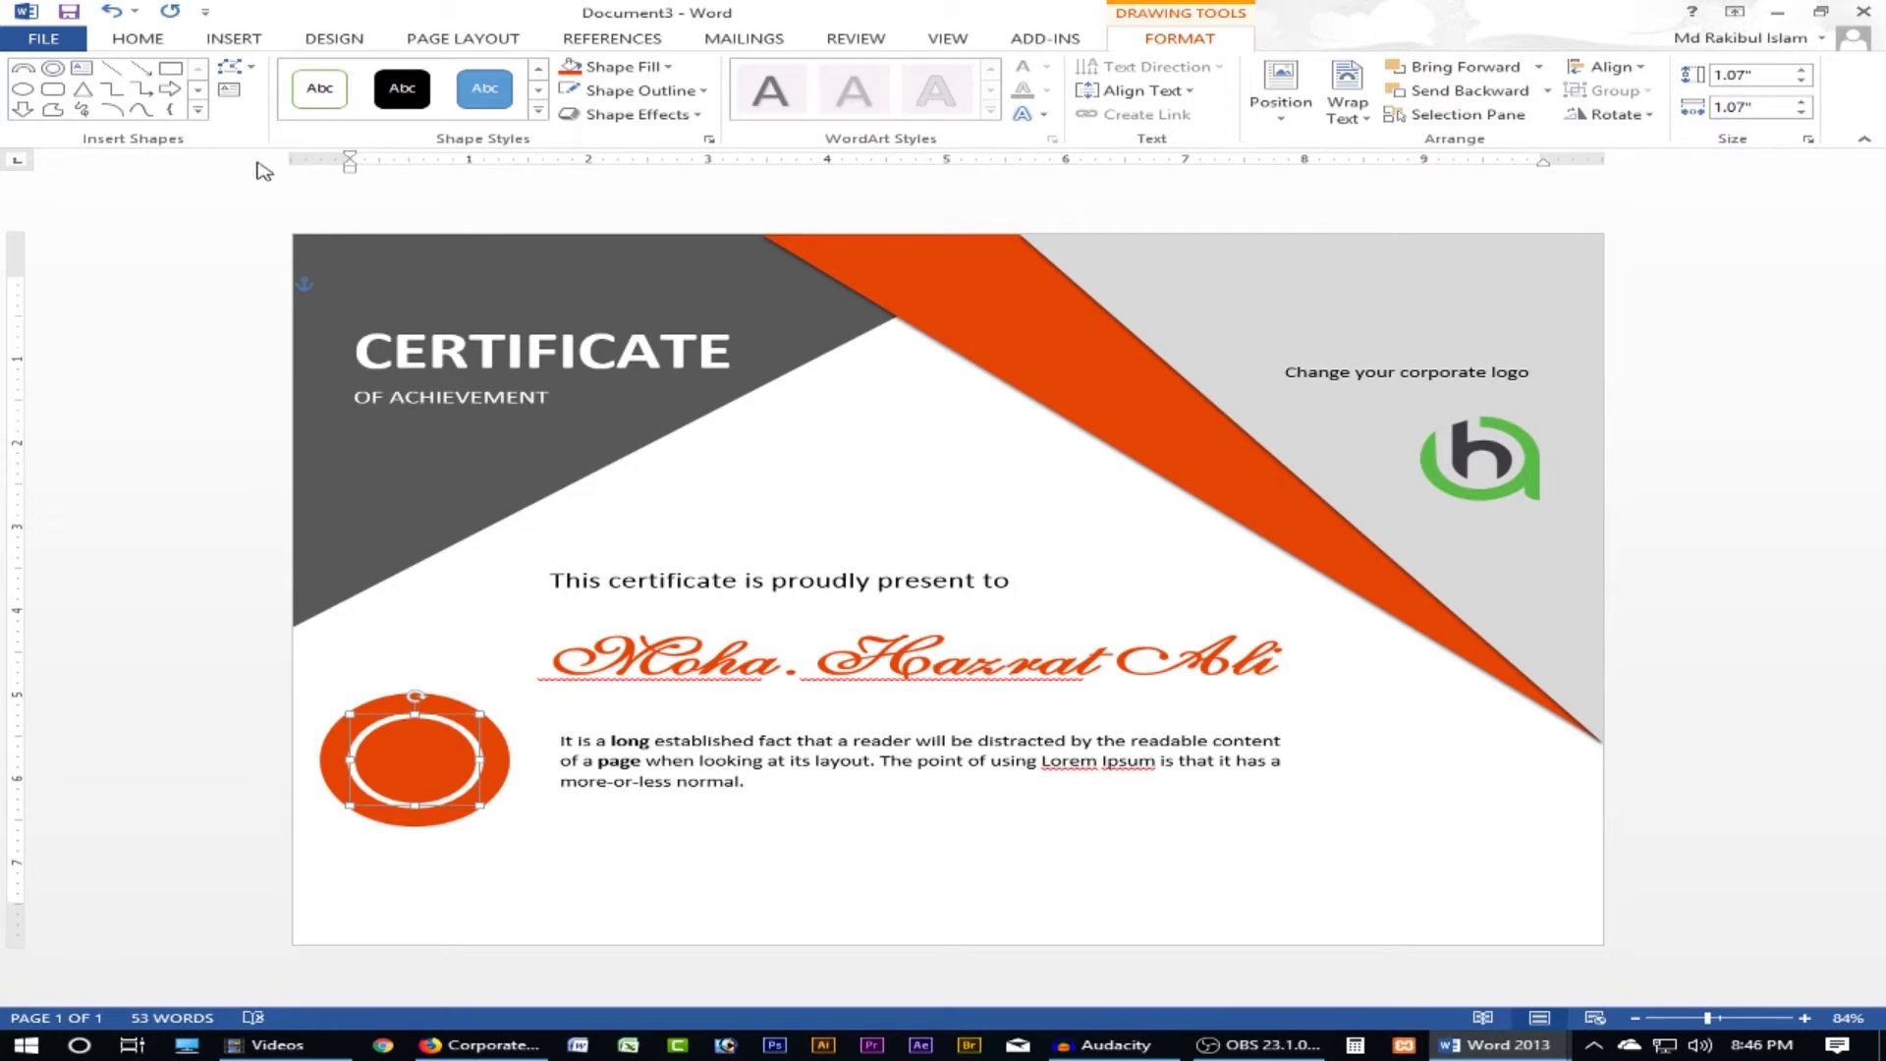
{"action": "left_click", "coordinate": [486, 1045]}
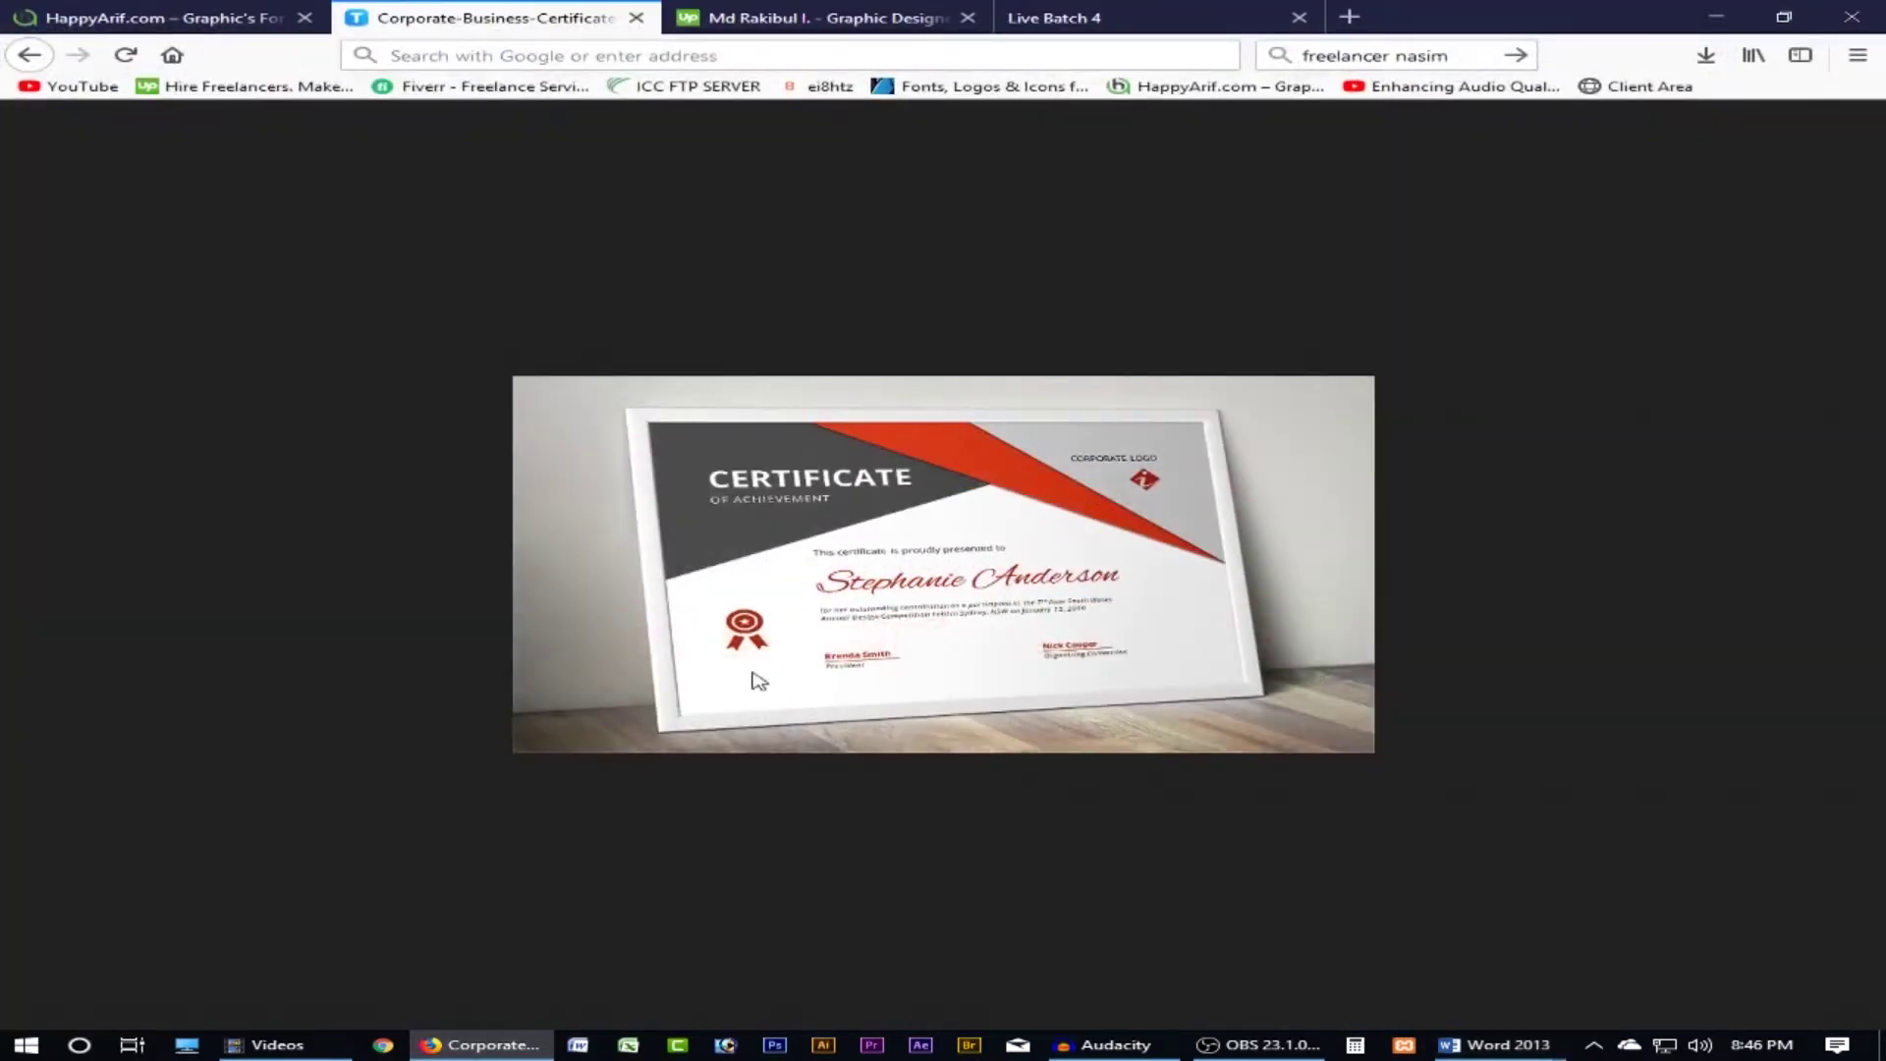
{"action": "left_click", "coordinate": [487, 1045]}
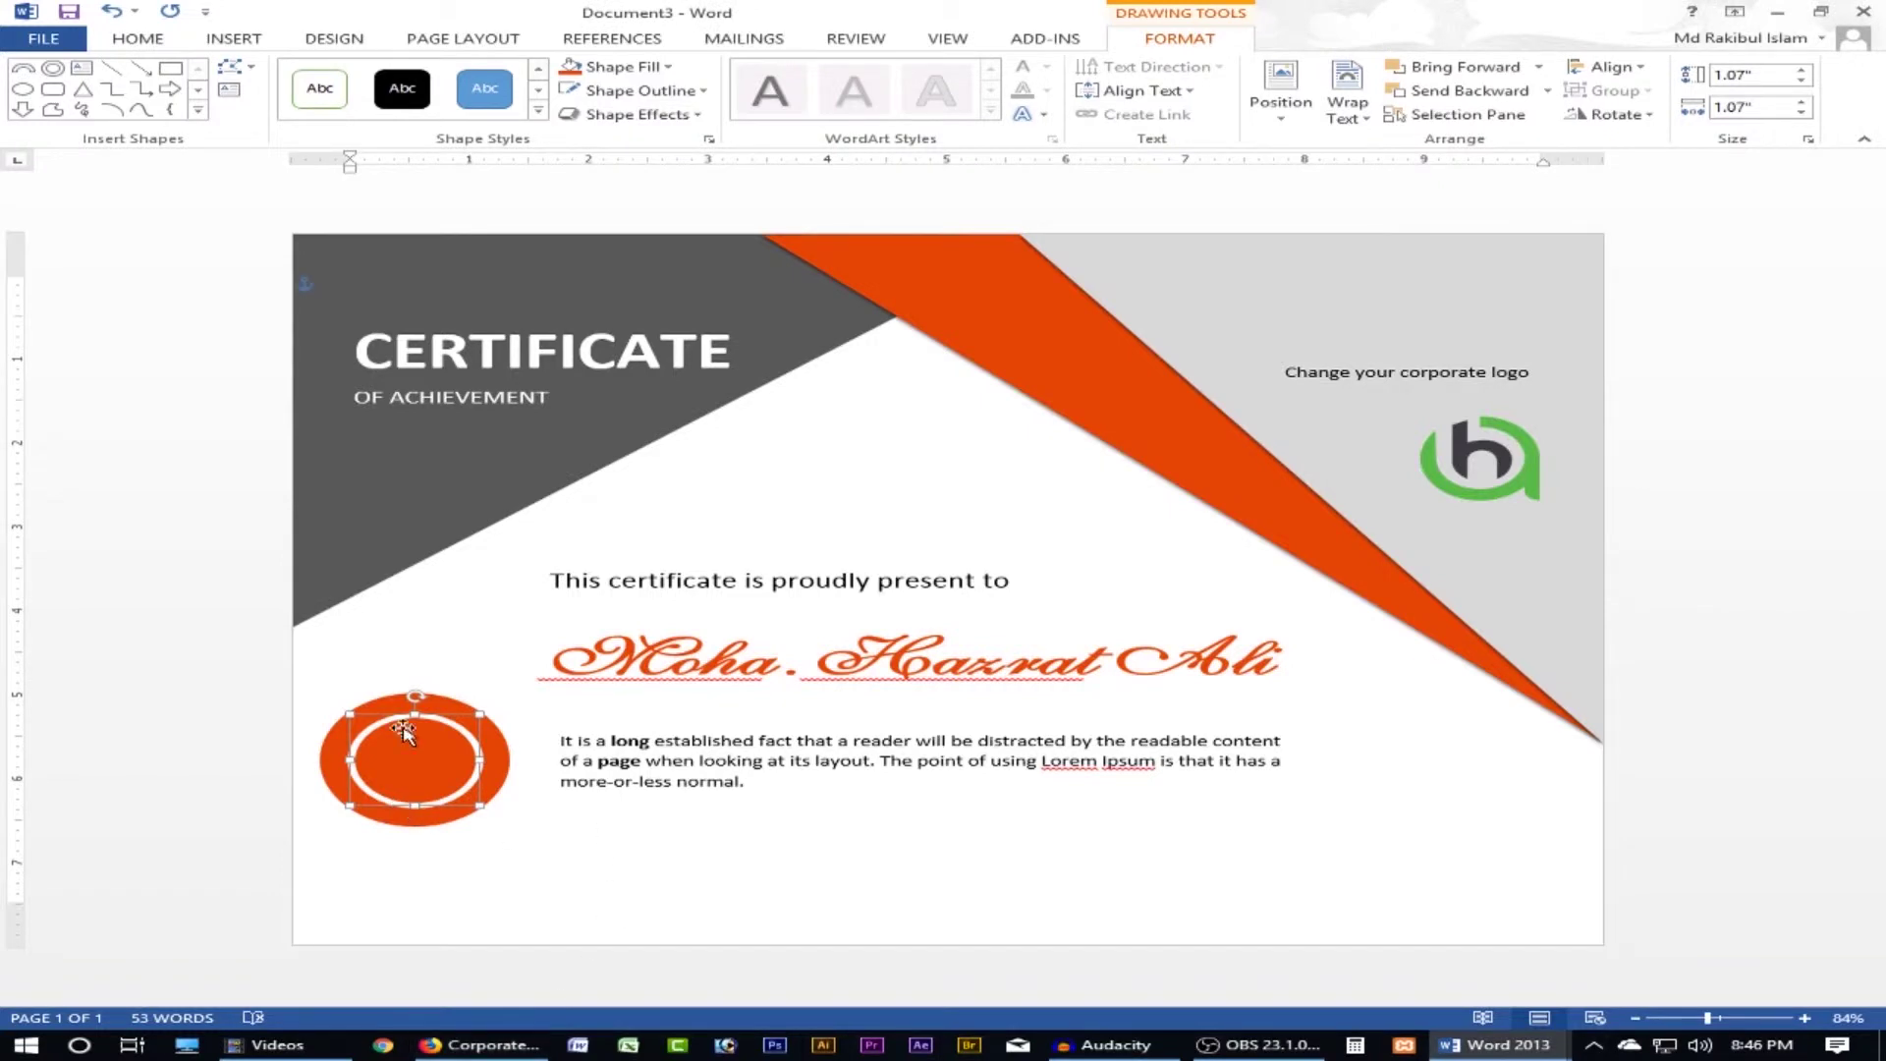
{"action": "left_click", "coordinate": [232, 38]}
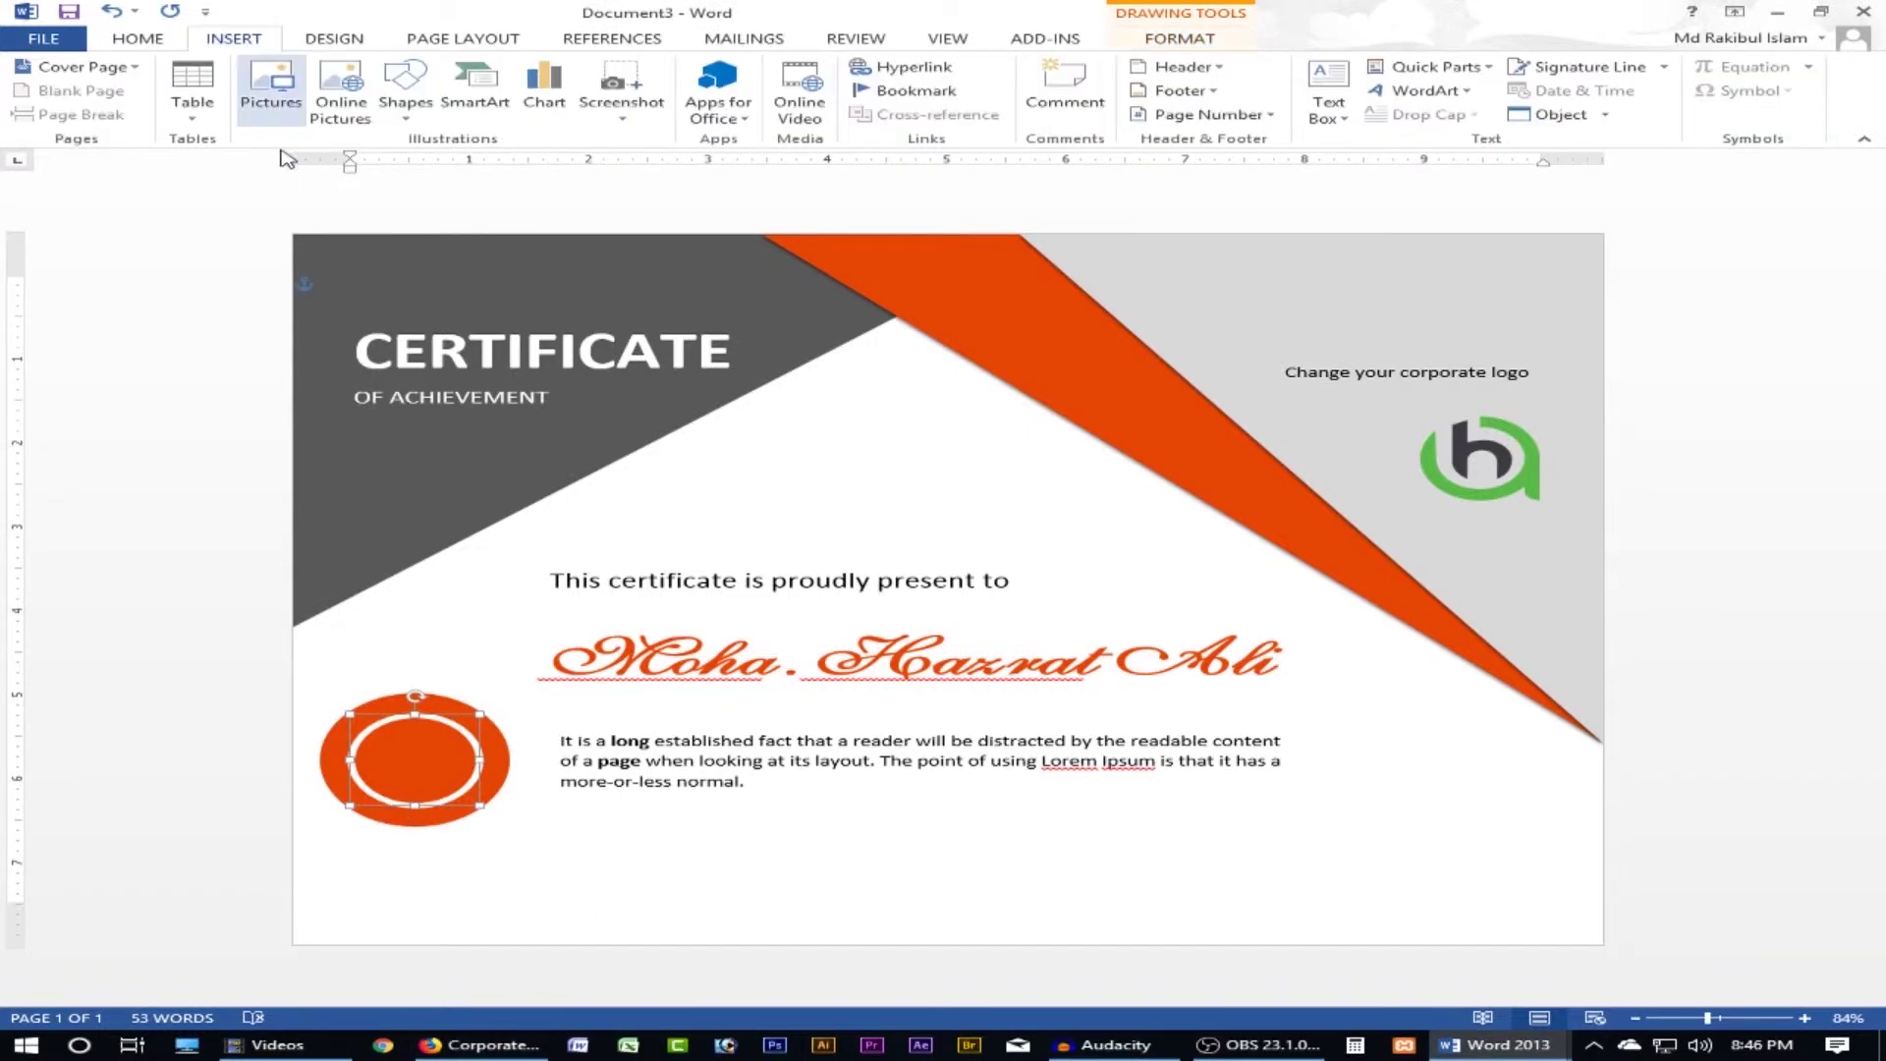
{"action": "left_click", "coordinate": [406, 96]}
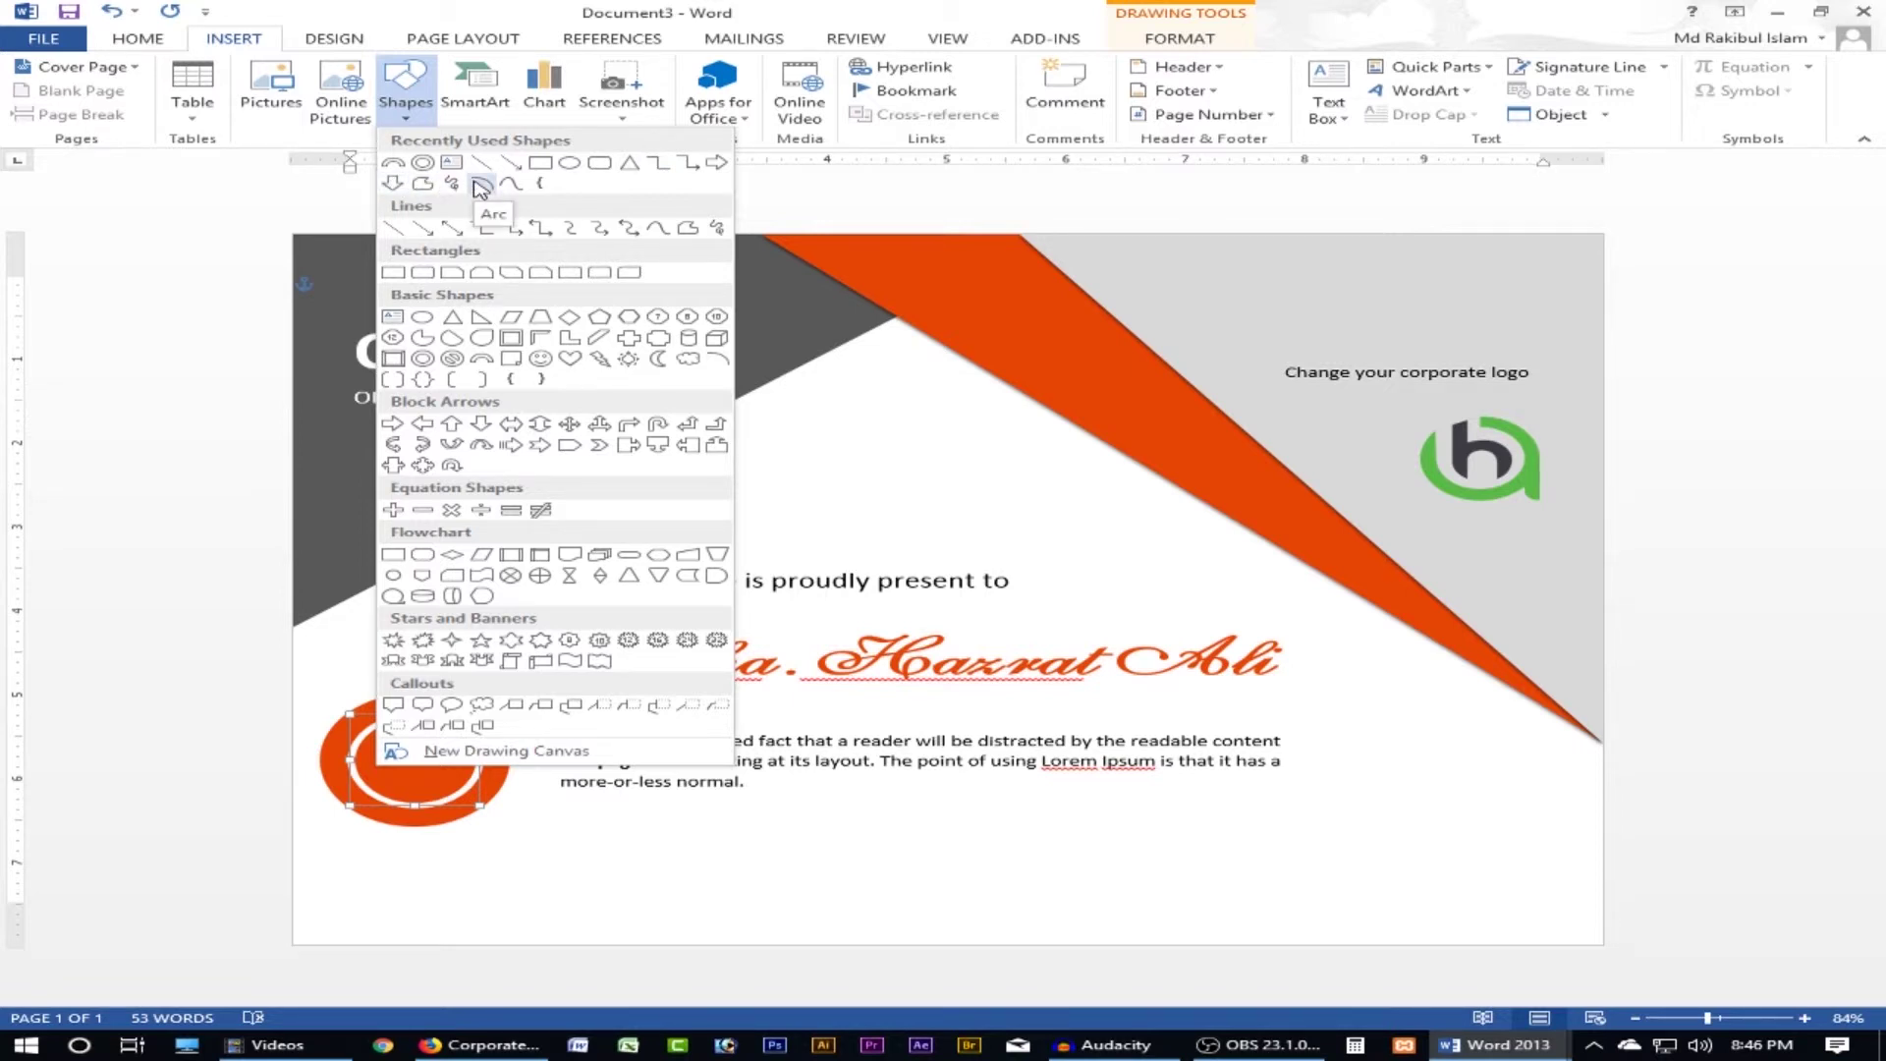
- Draw a different star shape in the circle and delete the first star
{"action": "left_click", "coordinate": [521, 645]}
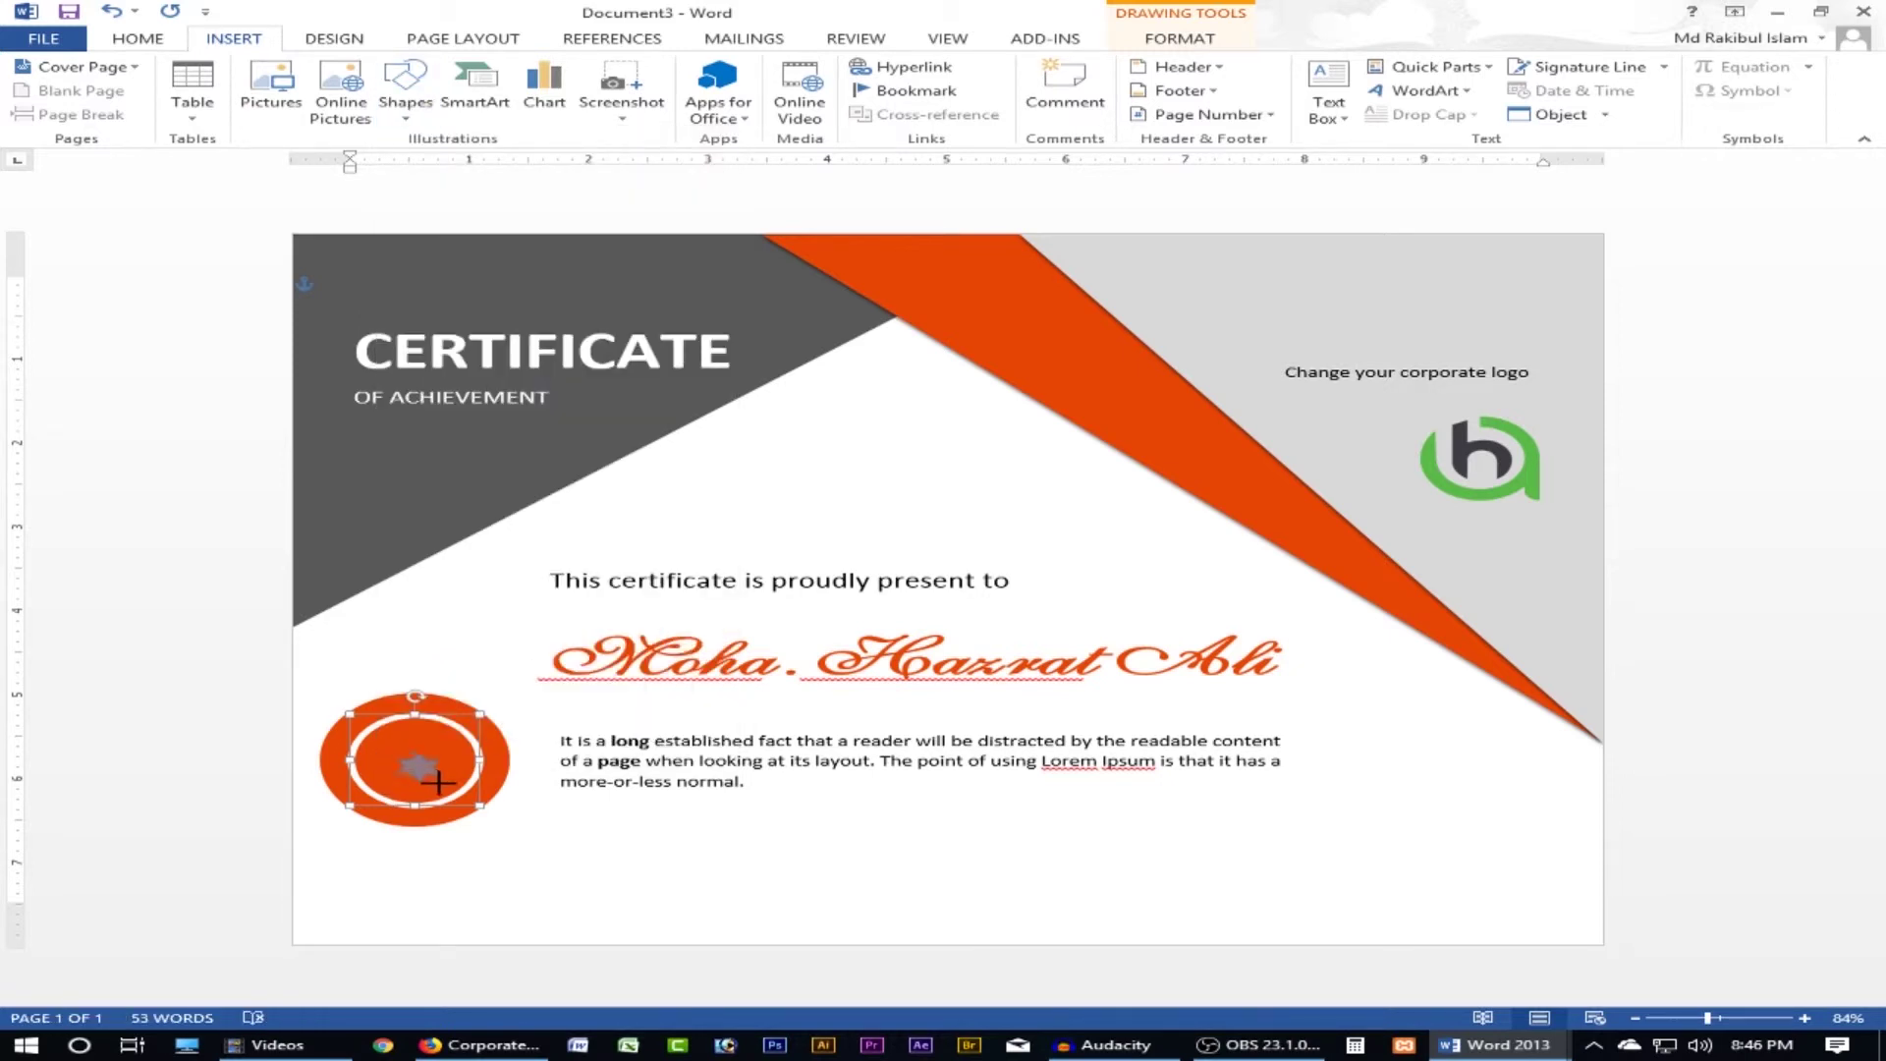
{"action": "left_click_drag", "start_coordinate": [443, 796], "coordinate": [418, 763]}
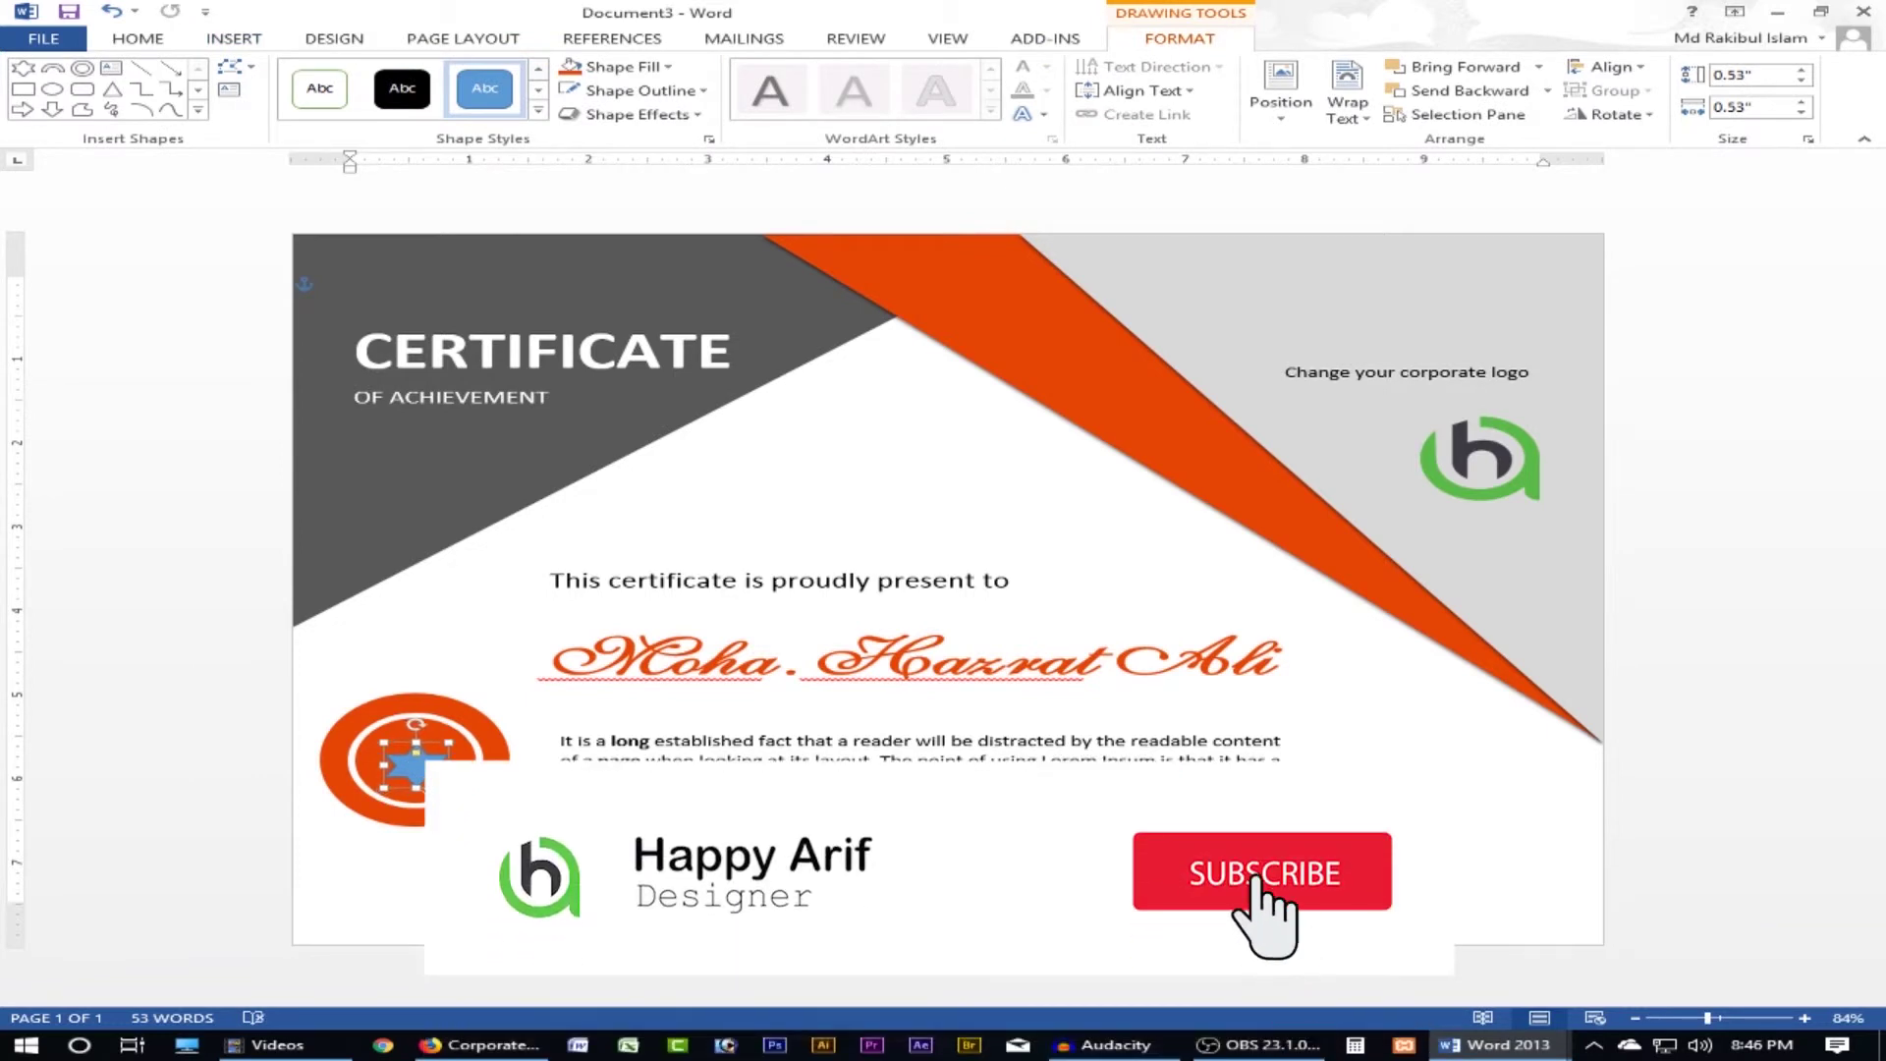
{"action": "left_click", "coordinate": [204, 112]}
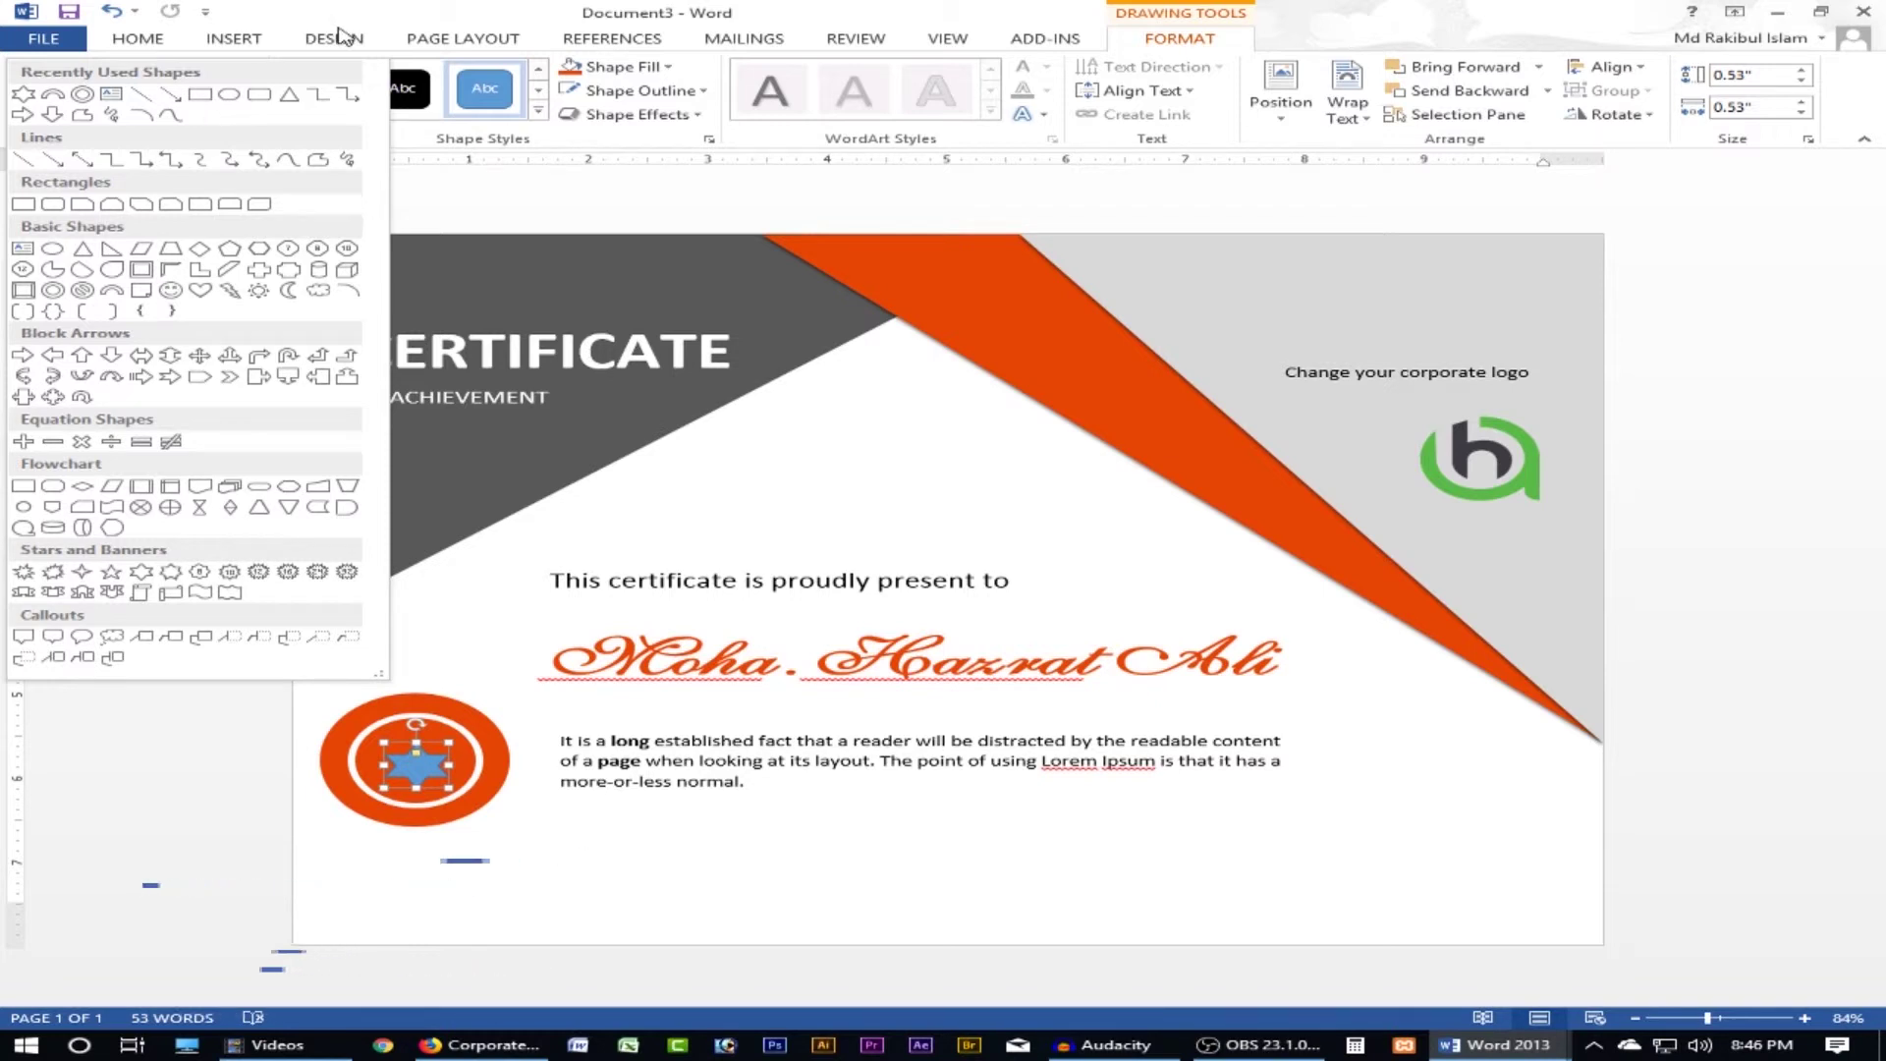
{"action": "left_click", "coordinate": [110, 571]}
{"action": "mouse_move", "coordinate": [554, 831]}
{"action": "left_mouse_down"}
{"action": "mouse_move", "coordinate": [650, 888]}
{"action": "mouse_move", "coordinate": [422, 769]}
{"action": "left_mouse_up"}
{"action": "left_click", "coordinate": [417, 762]}
{"action": "key", "text": "Delete"}
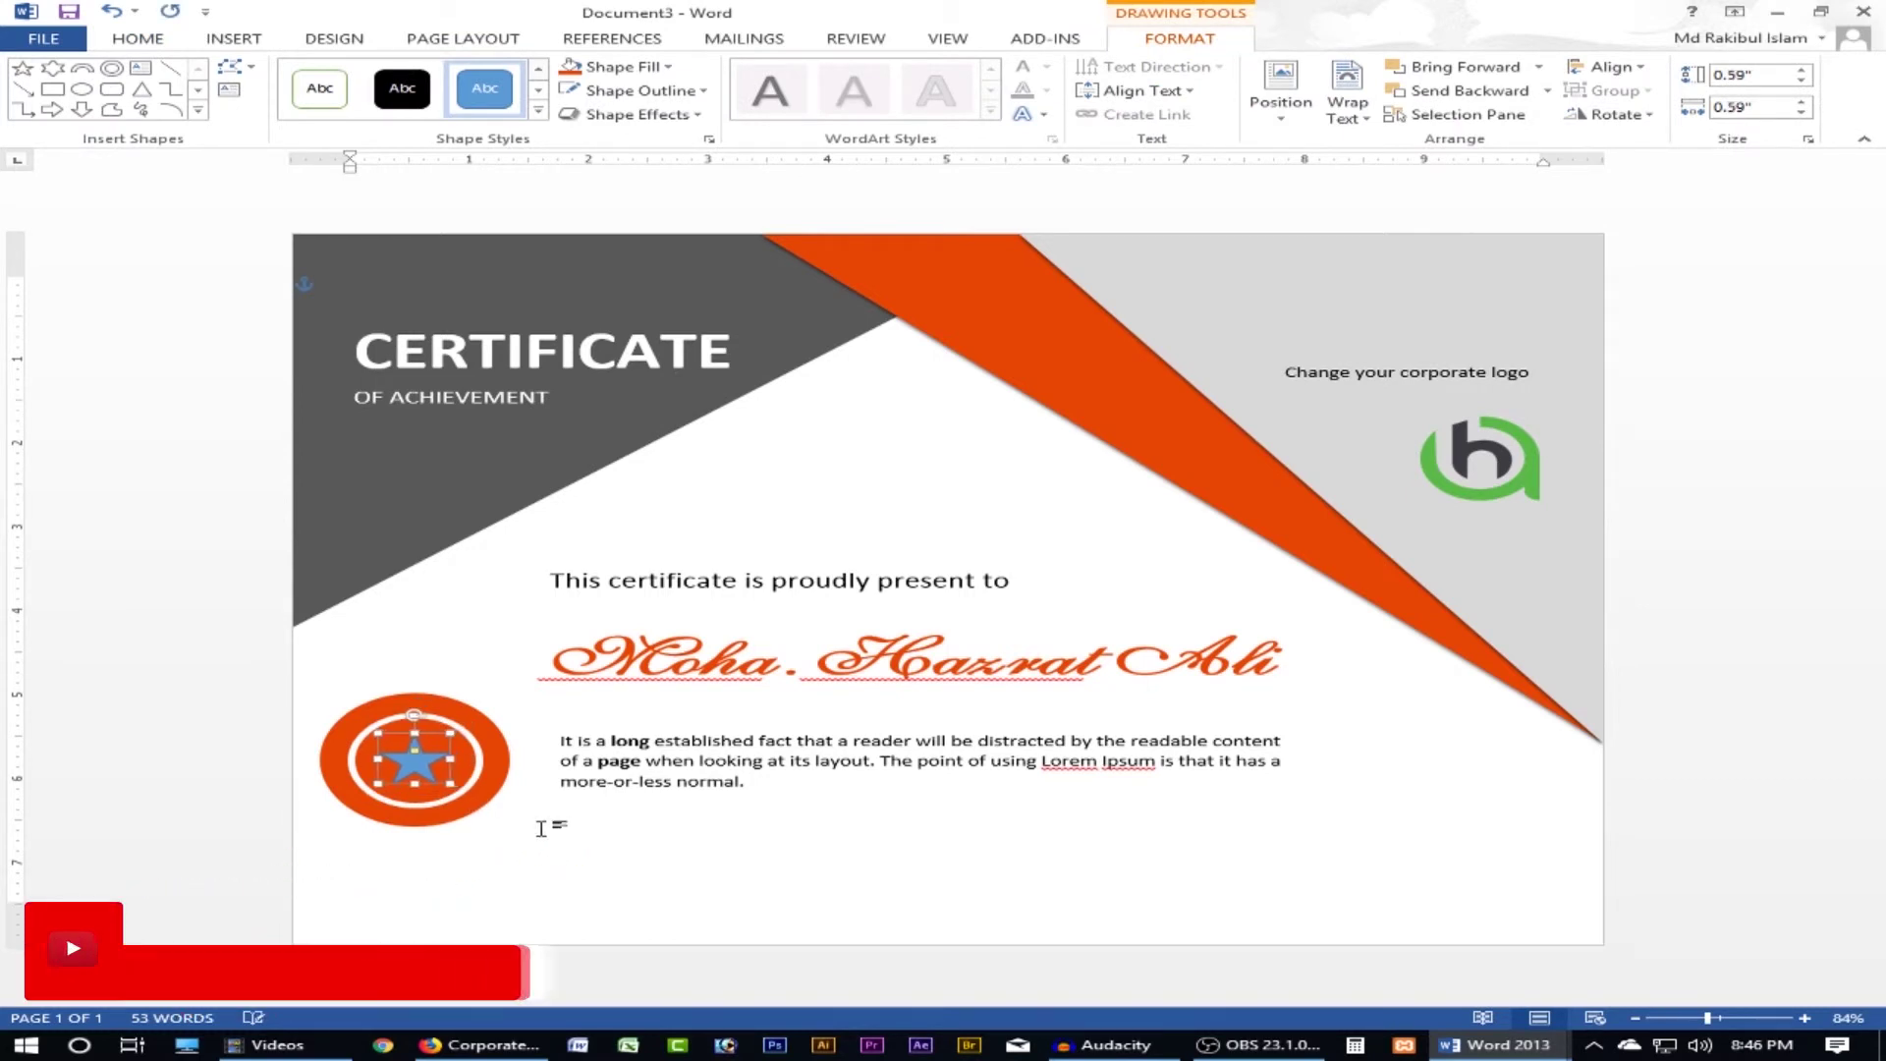
- Give the star a white fill and no outline
{"action": "left_click", "coordinate": [623, 67]}
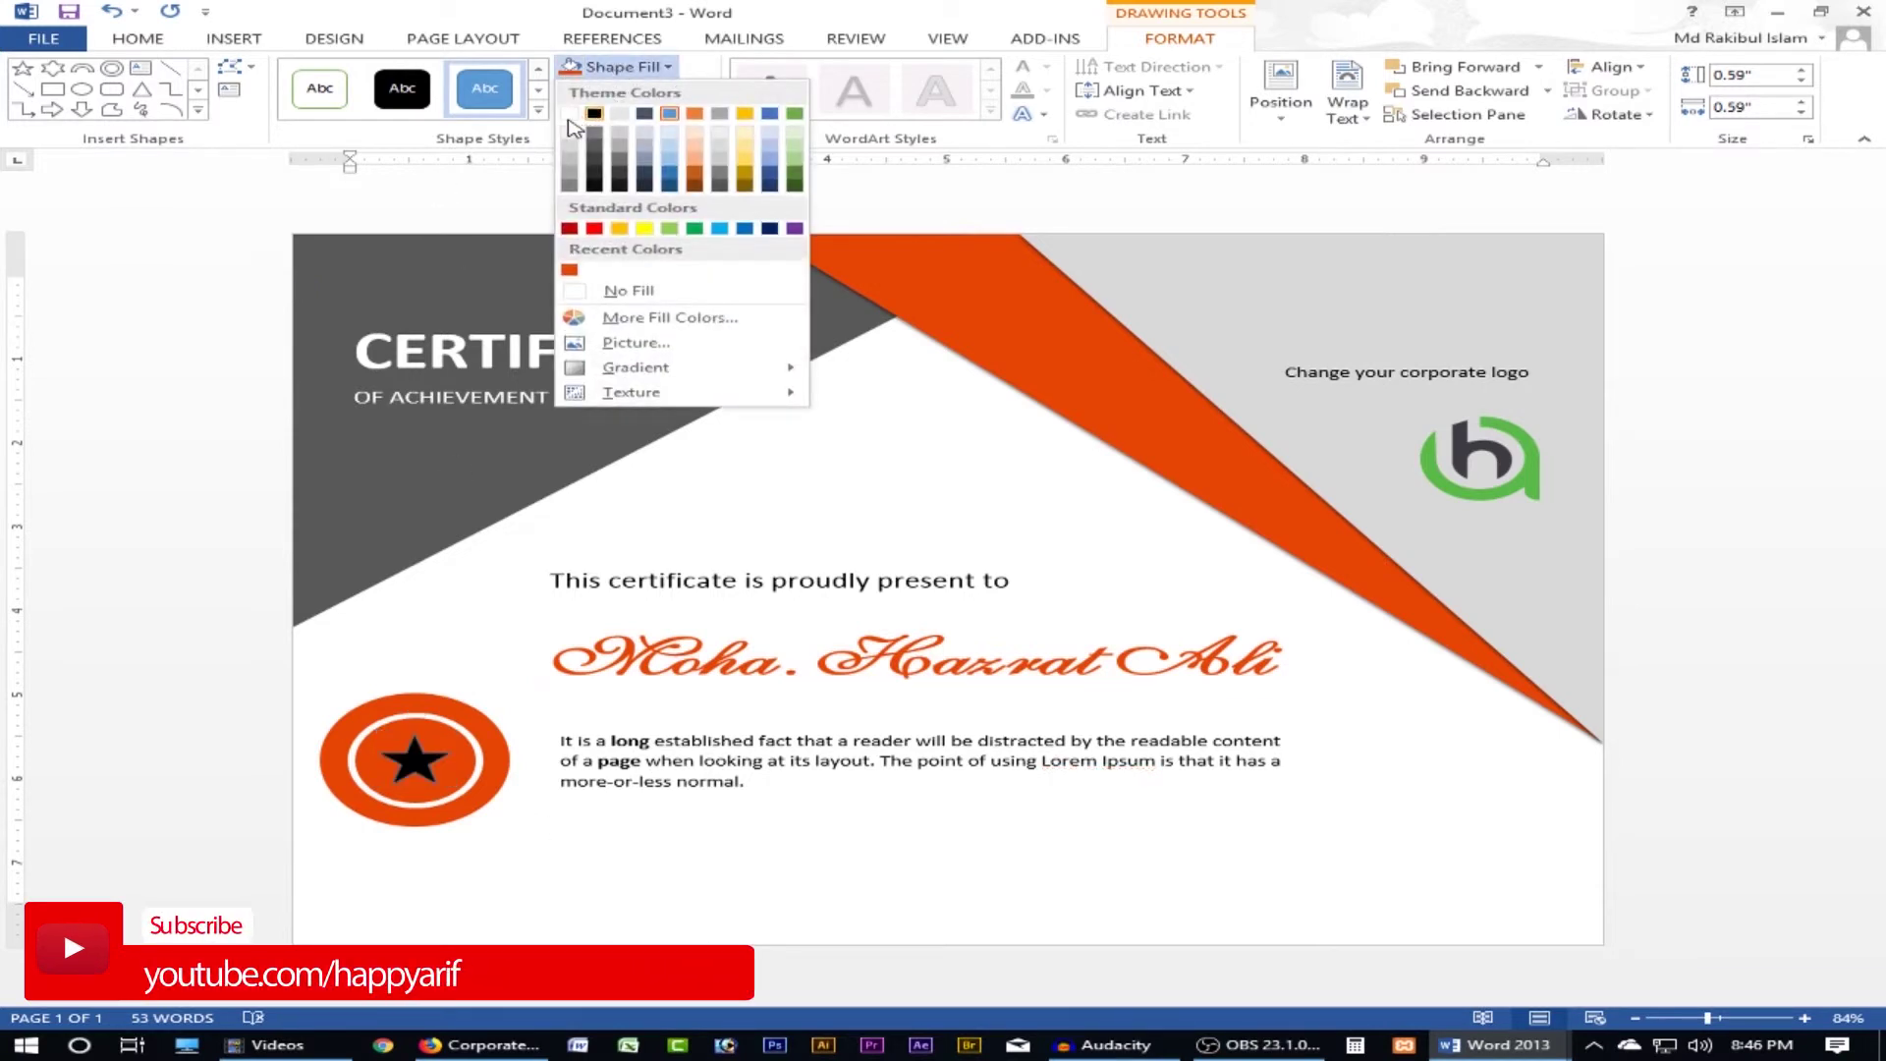
{"action": "left_click", "coordinate": [573, 115]}
{"action": "left_click", "coordinate": [704, 92]}
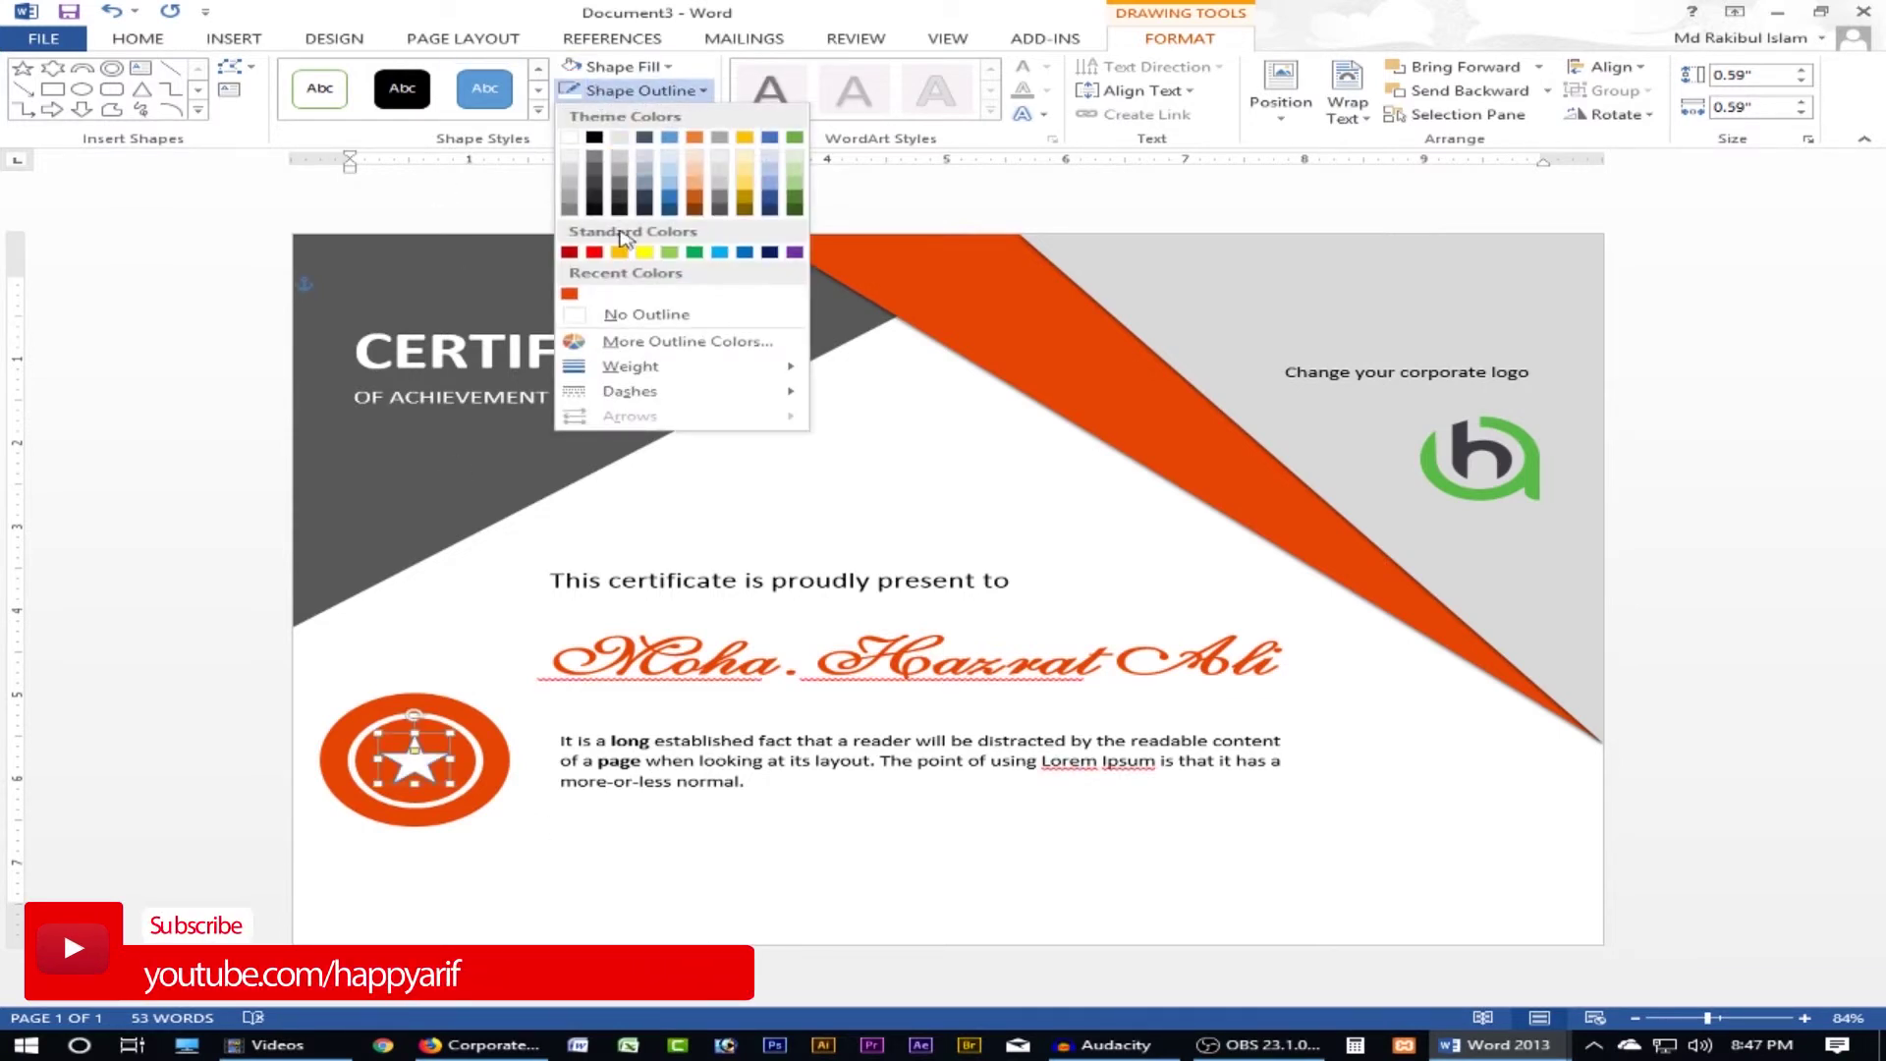
{"action": "left_click", "coordinate": [630, 317]}
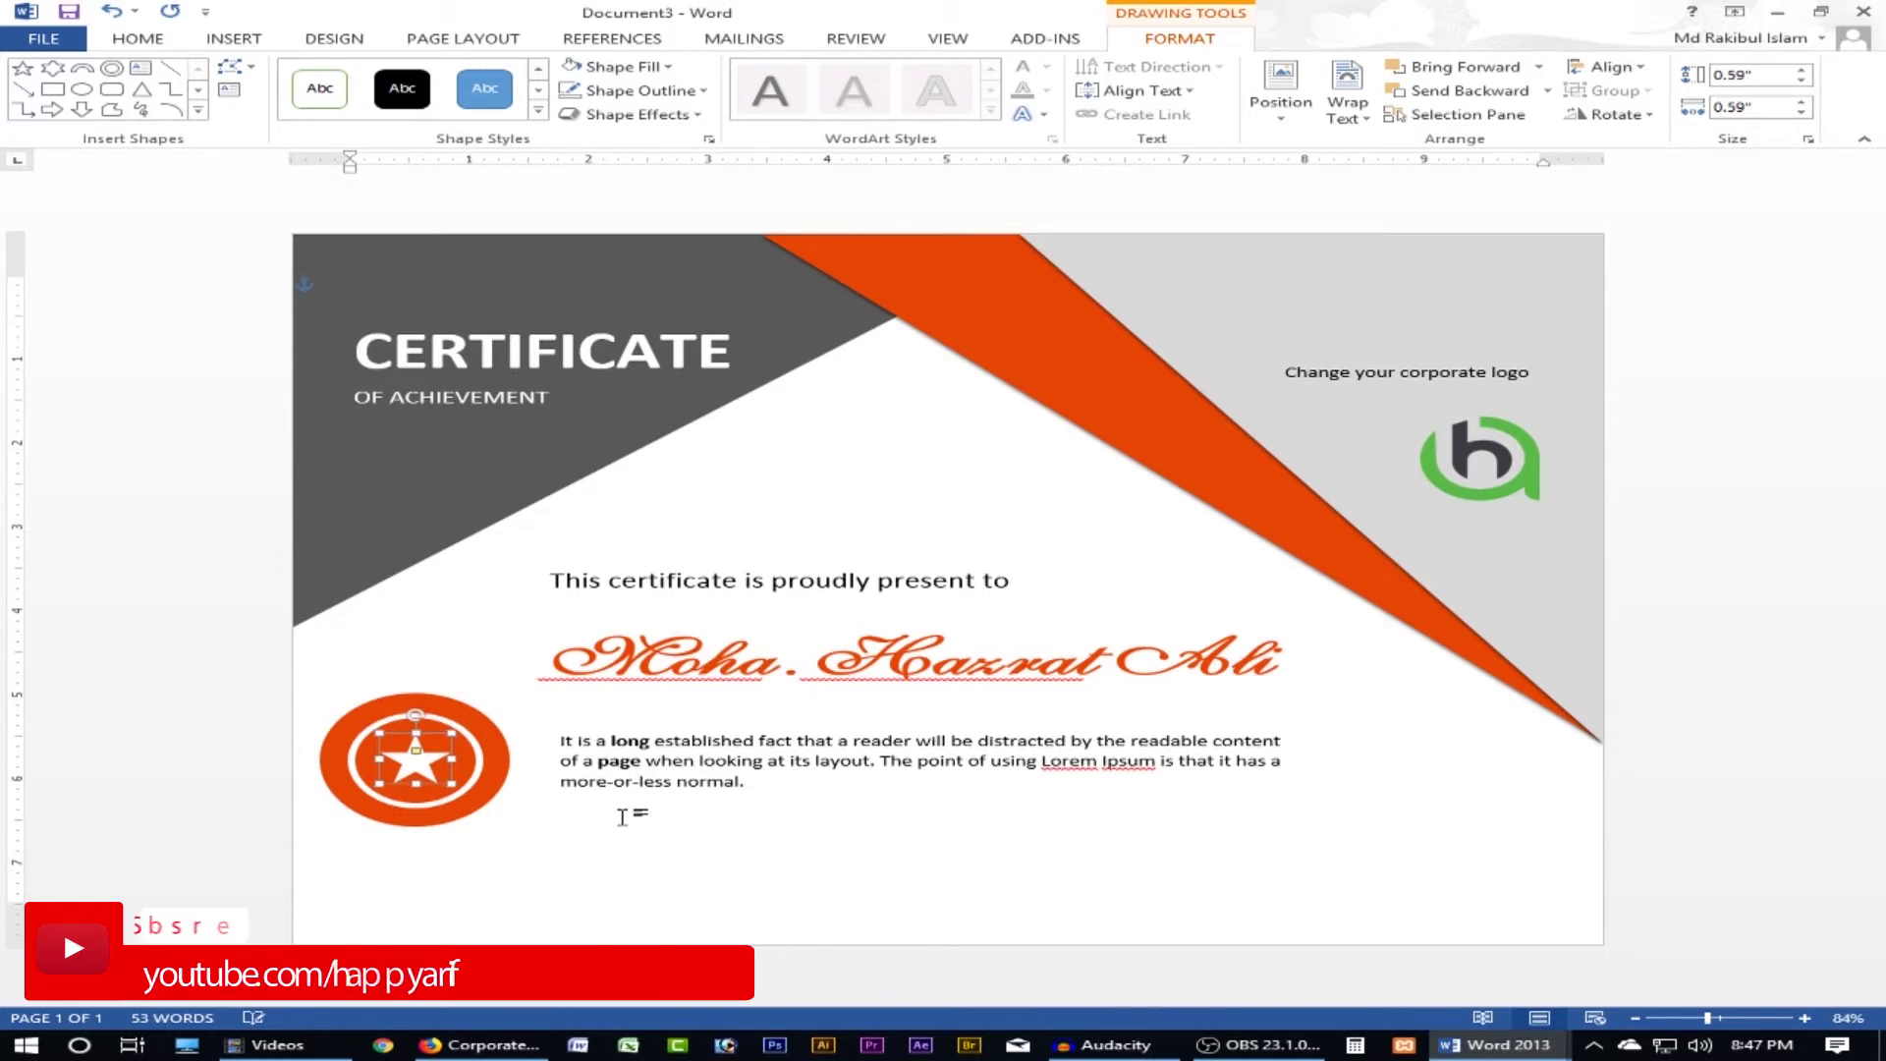
{"action": "left_click", "coordinate": [625, 813]}
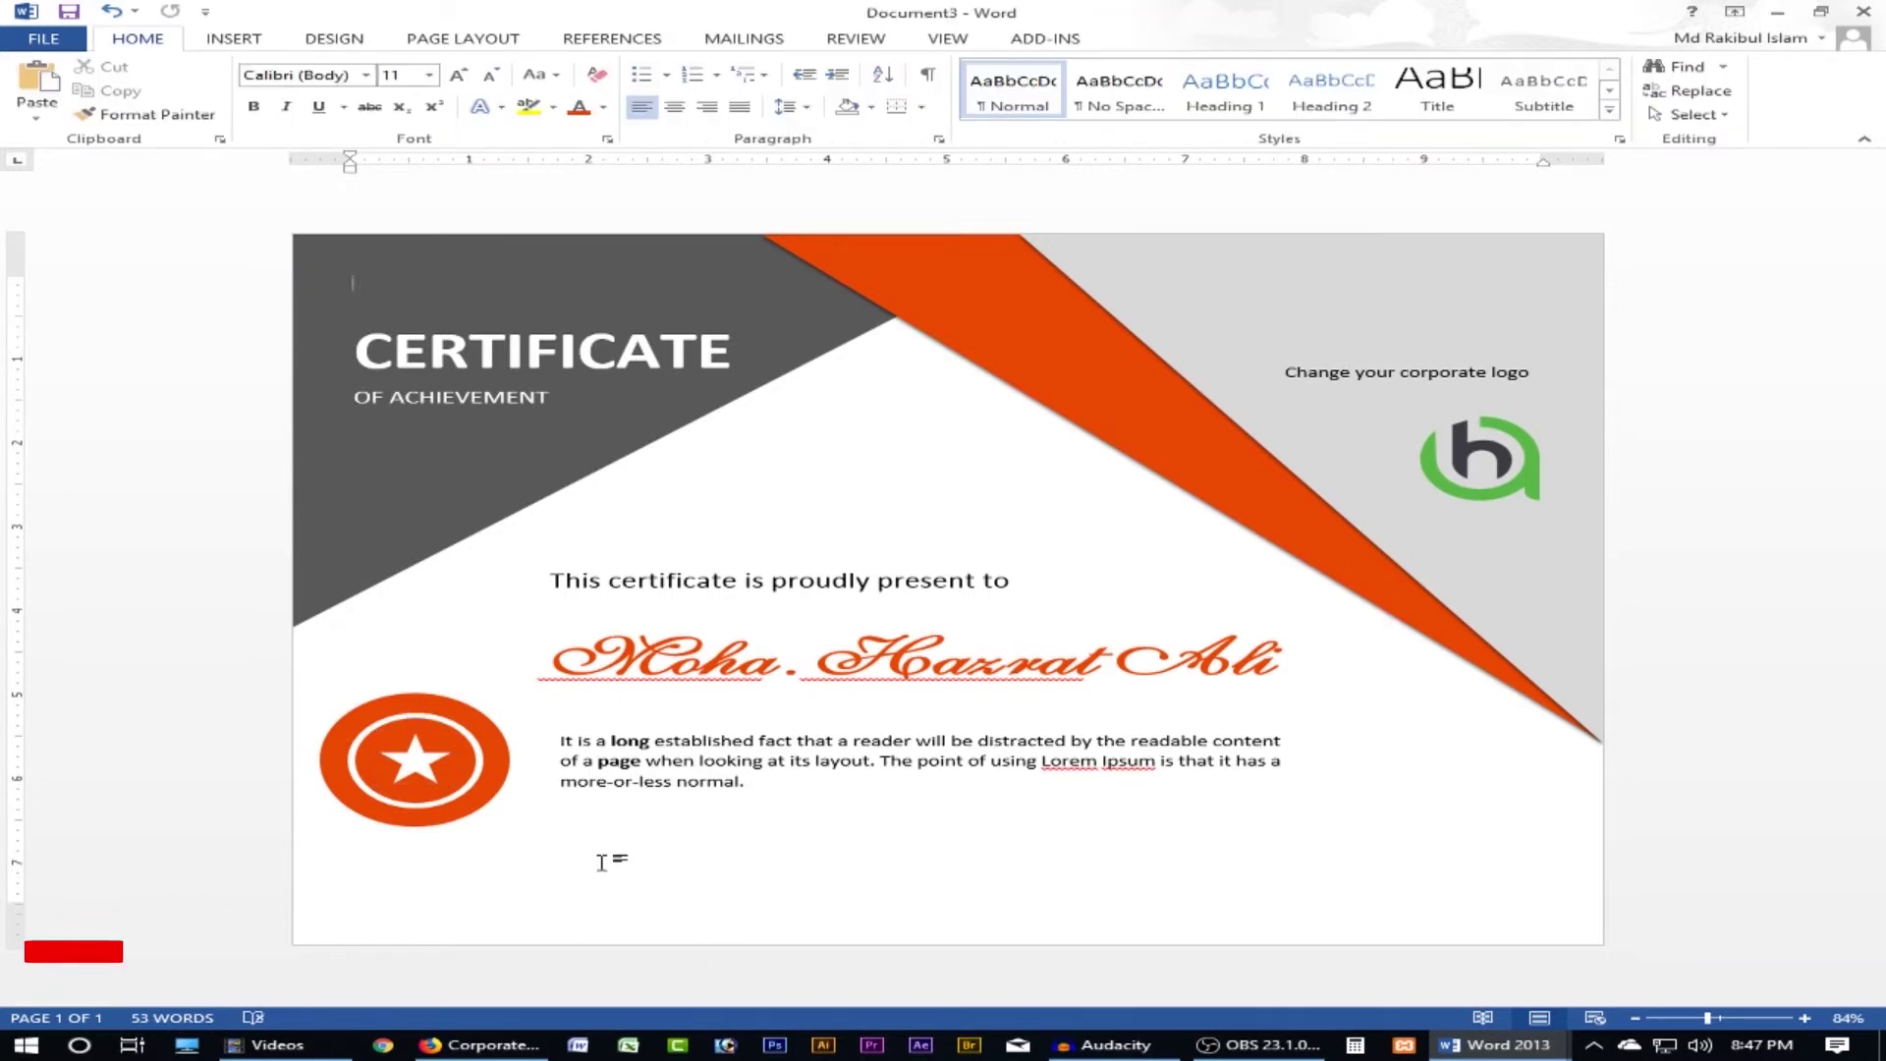
- Draw a rectangle below the body text
{"action": "left_click", "coordinate": [234, 39]}
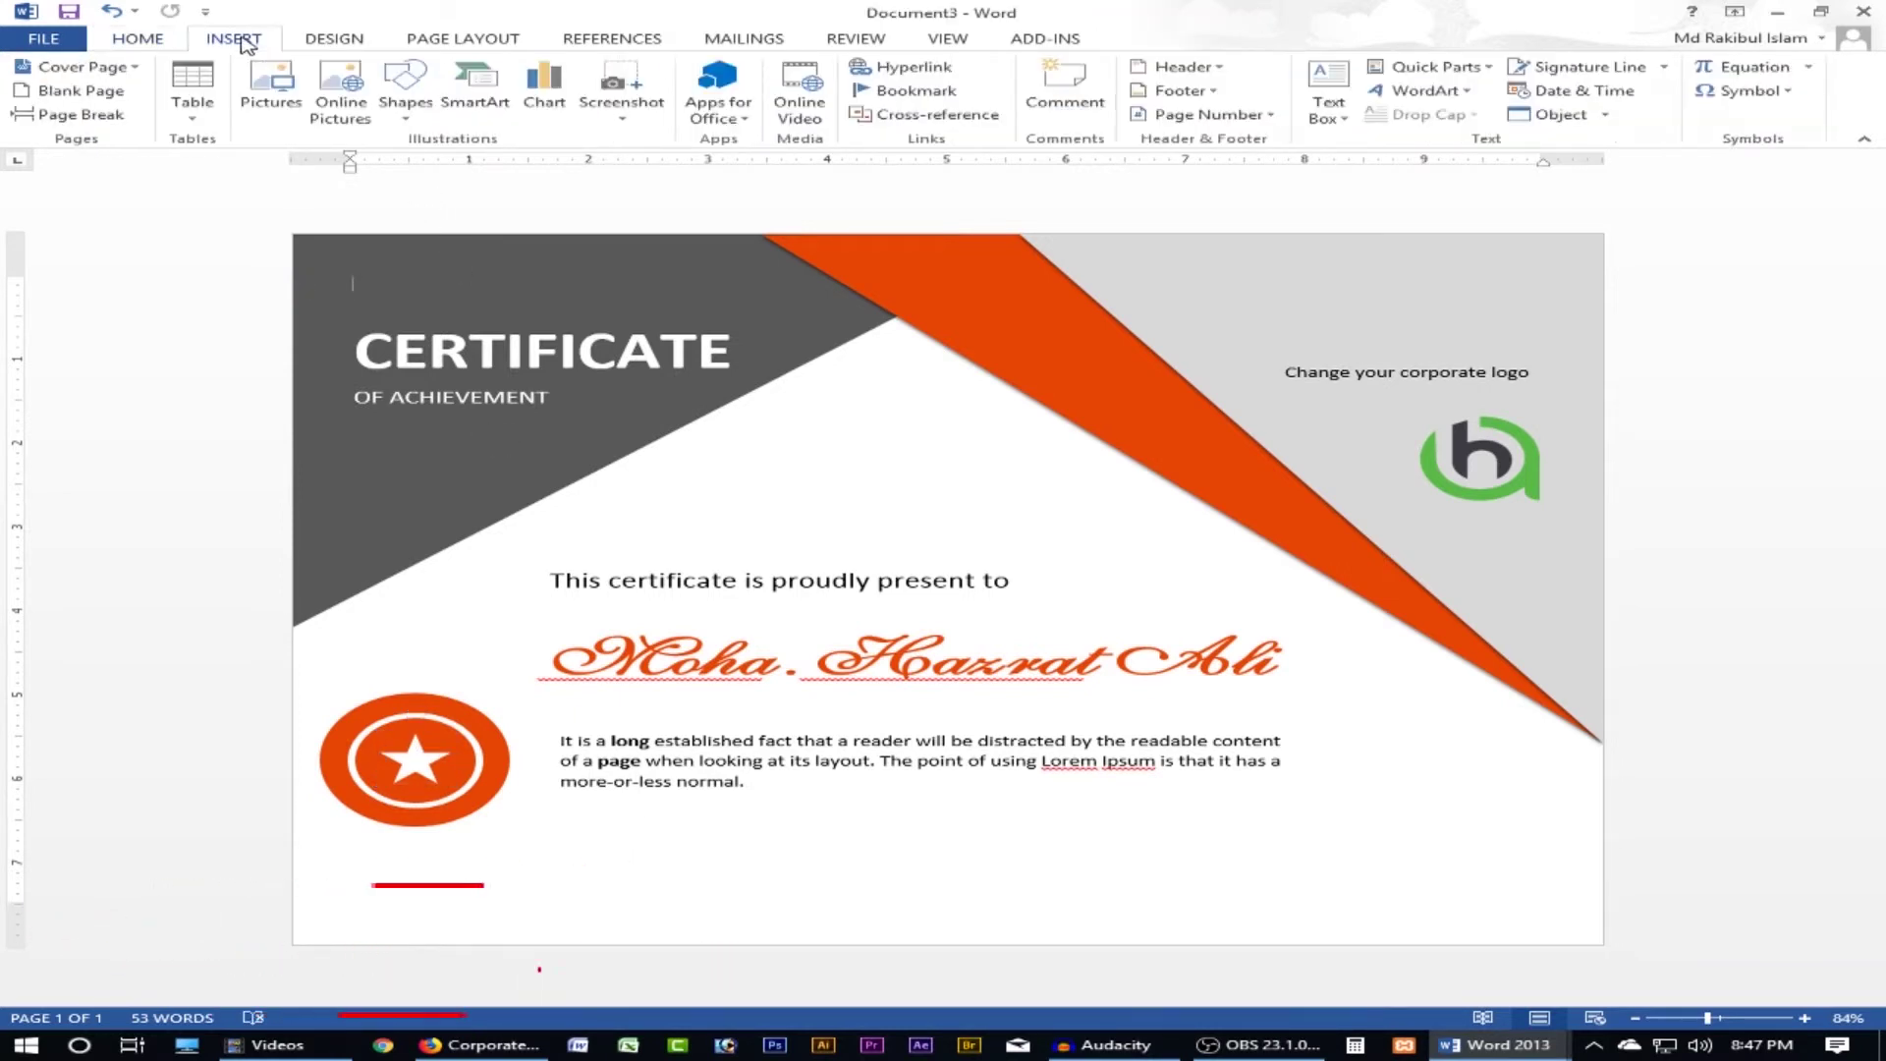
{"action": "left_click", "coordinate": [404, 100]}
{"action": "left_click", "coordinate": [604, 174]}
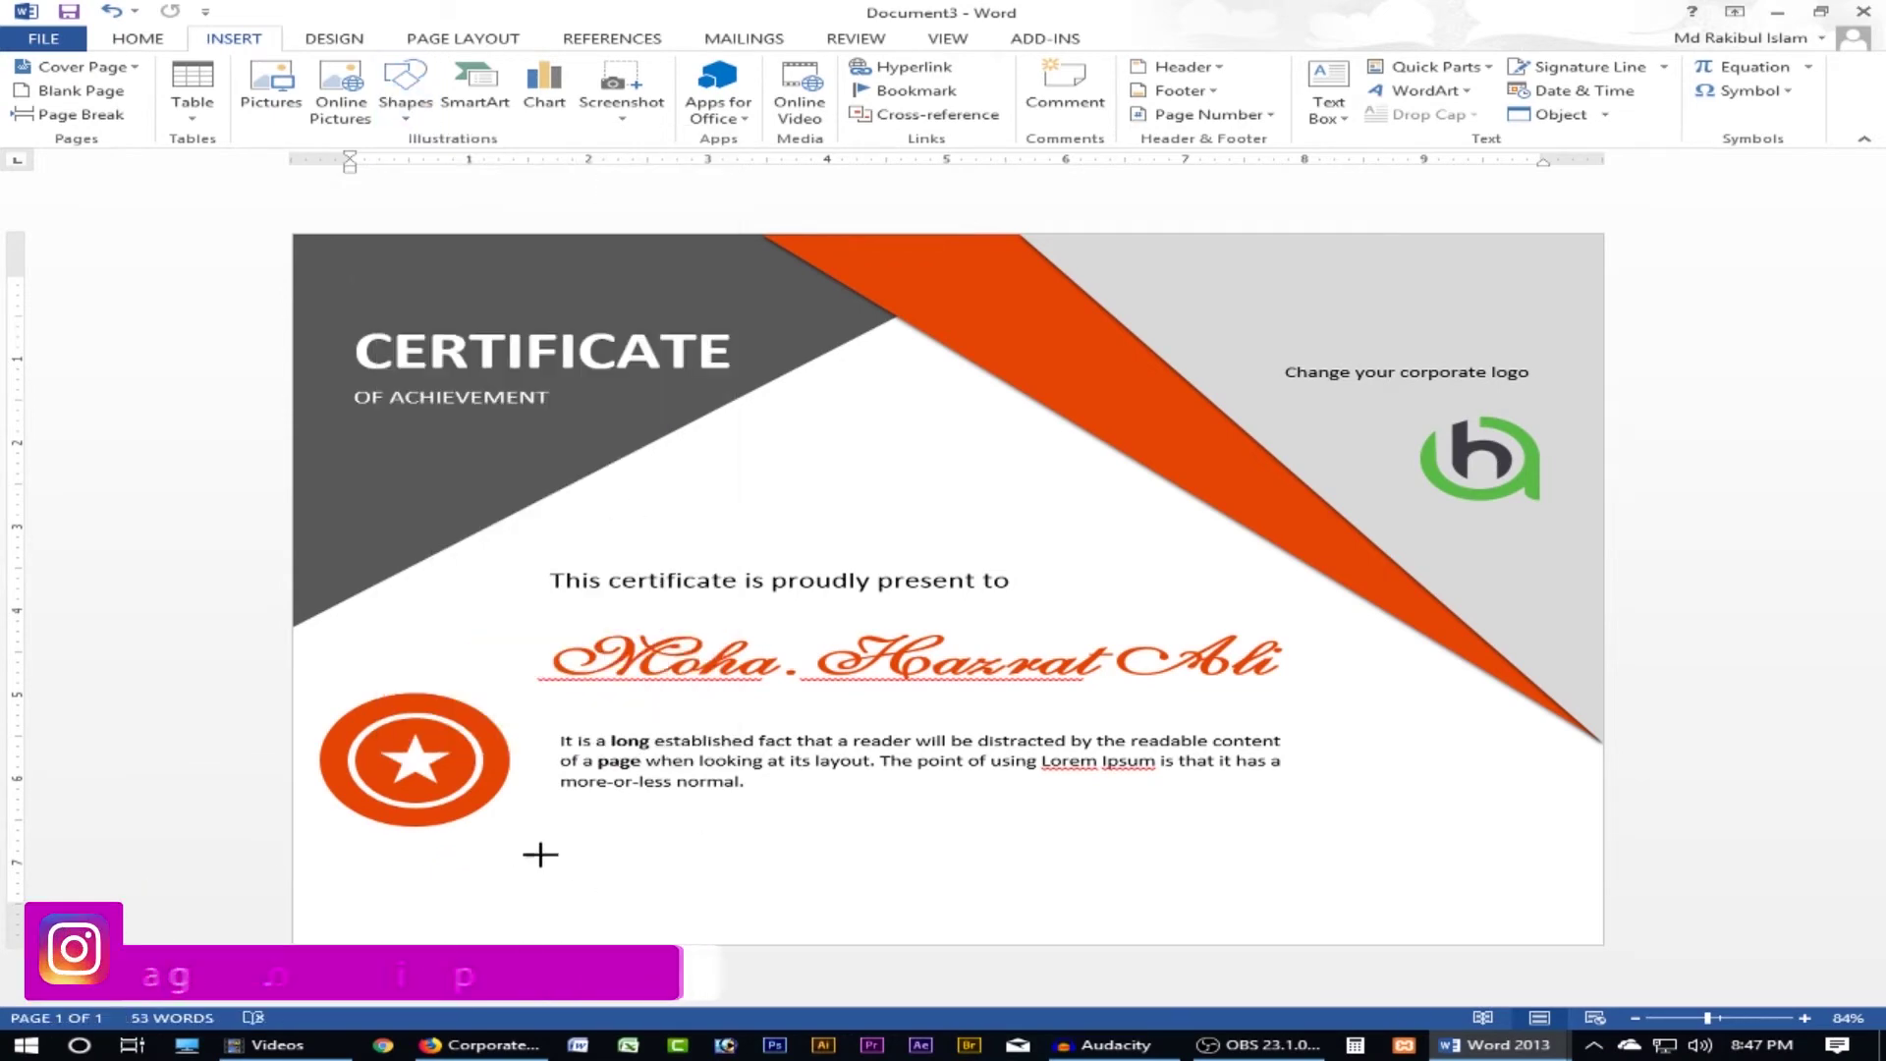
{"action": "left_click_drag", "start_coordinate": [525, 853], "coordinate": [702, 887]}
{"action": "scroll", "coordinate": [702, 887], "scroll_direction": "up", "scroll_amount": 5}
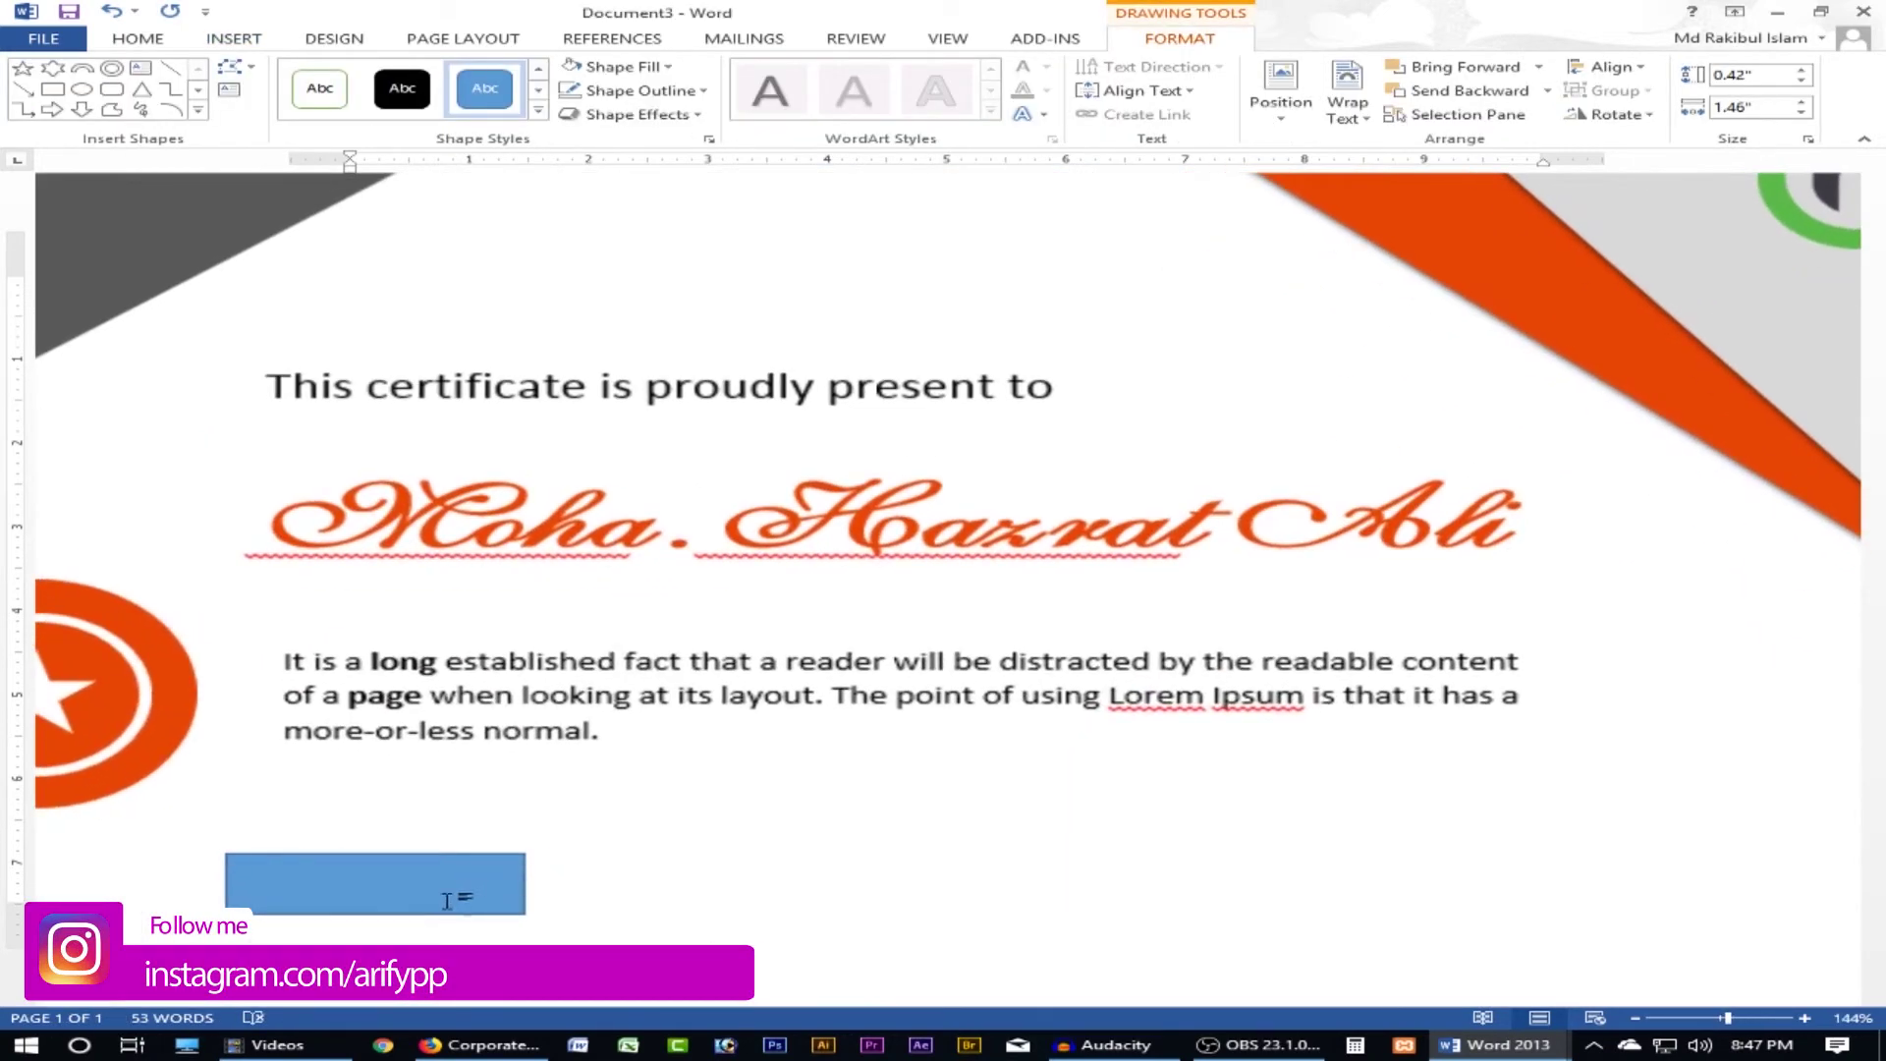
{"action": "scroll", "coordinate": [702, 887], "scroll_direction": "up", "scroll_amount": 3}
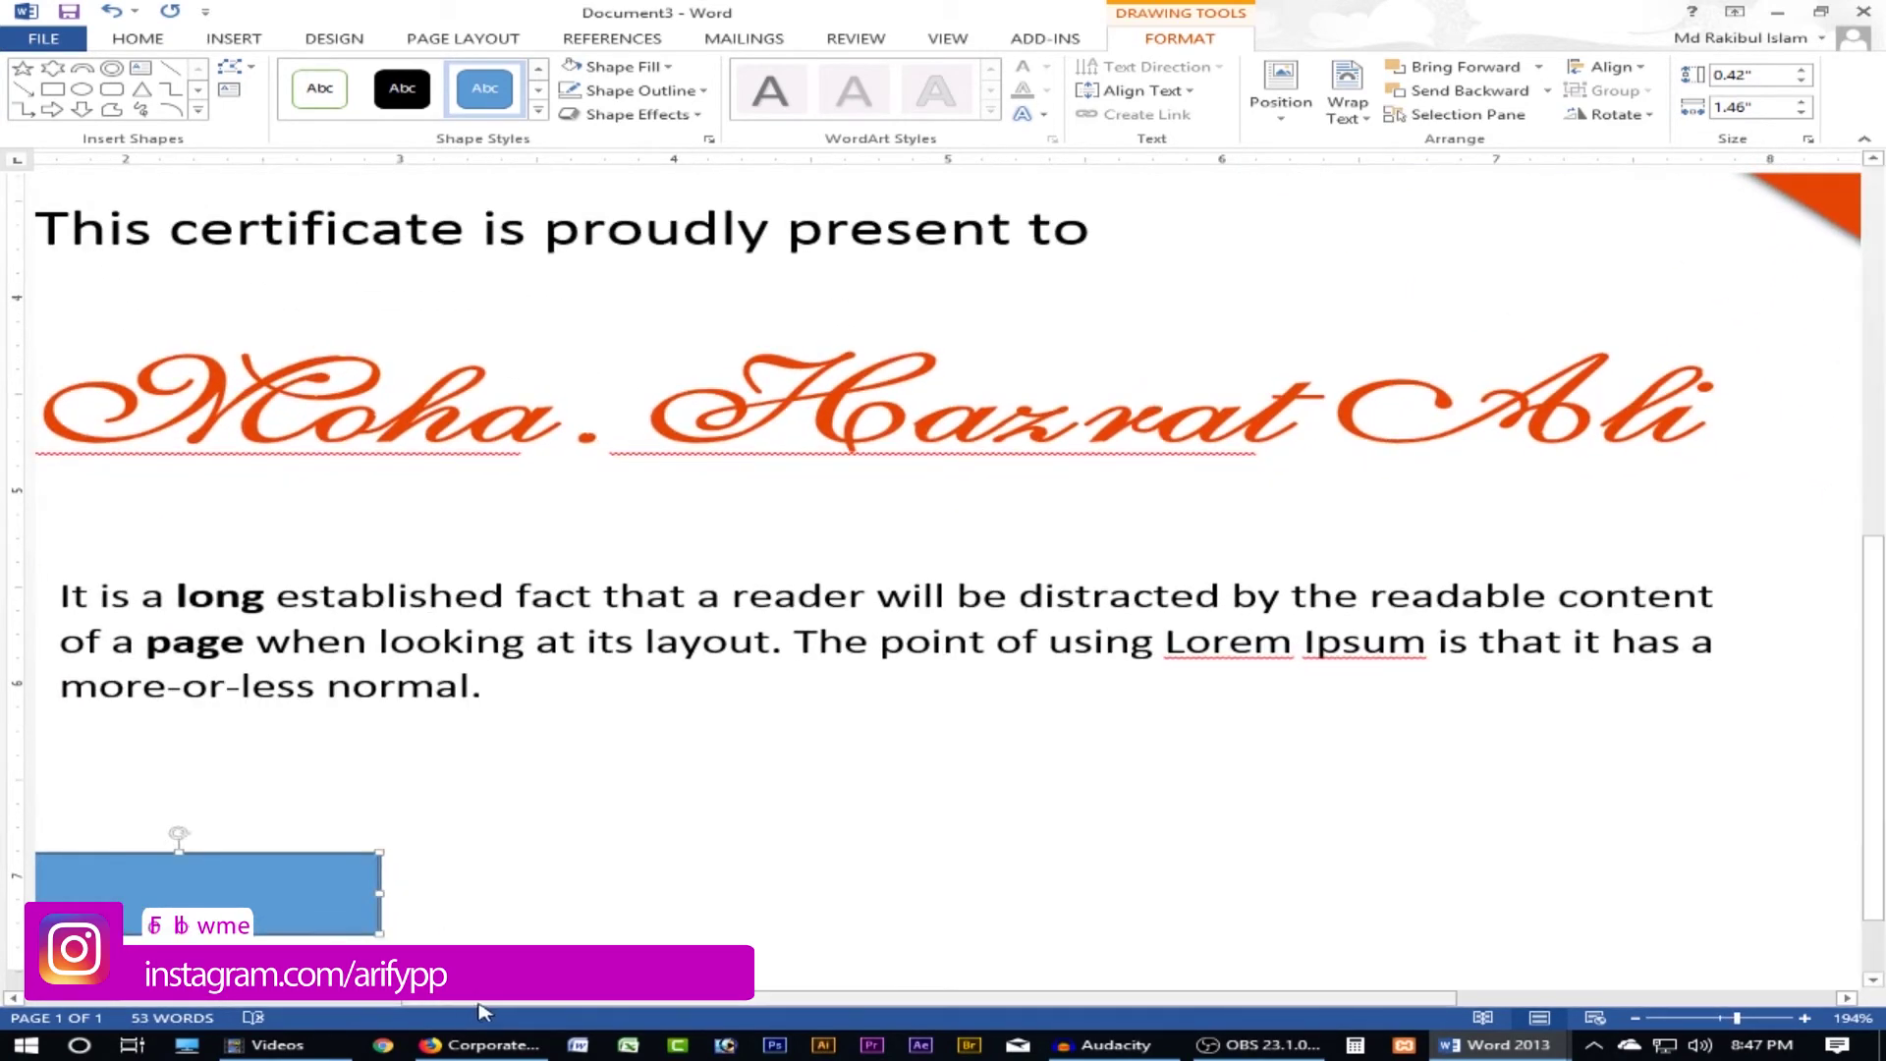
{"action": "left_click_drag", "start_coordinate": [736, 999], "coordinate": [299, 1008]}
- Add a point to the rectangle's left edge and pull it inward to form a notch
{"action": "right_click", "coordinate": [358, 878]}
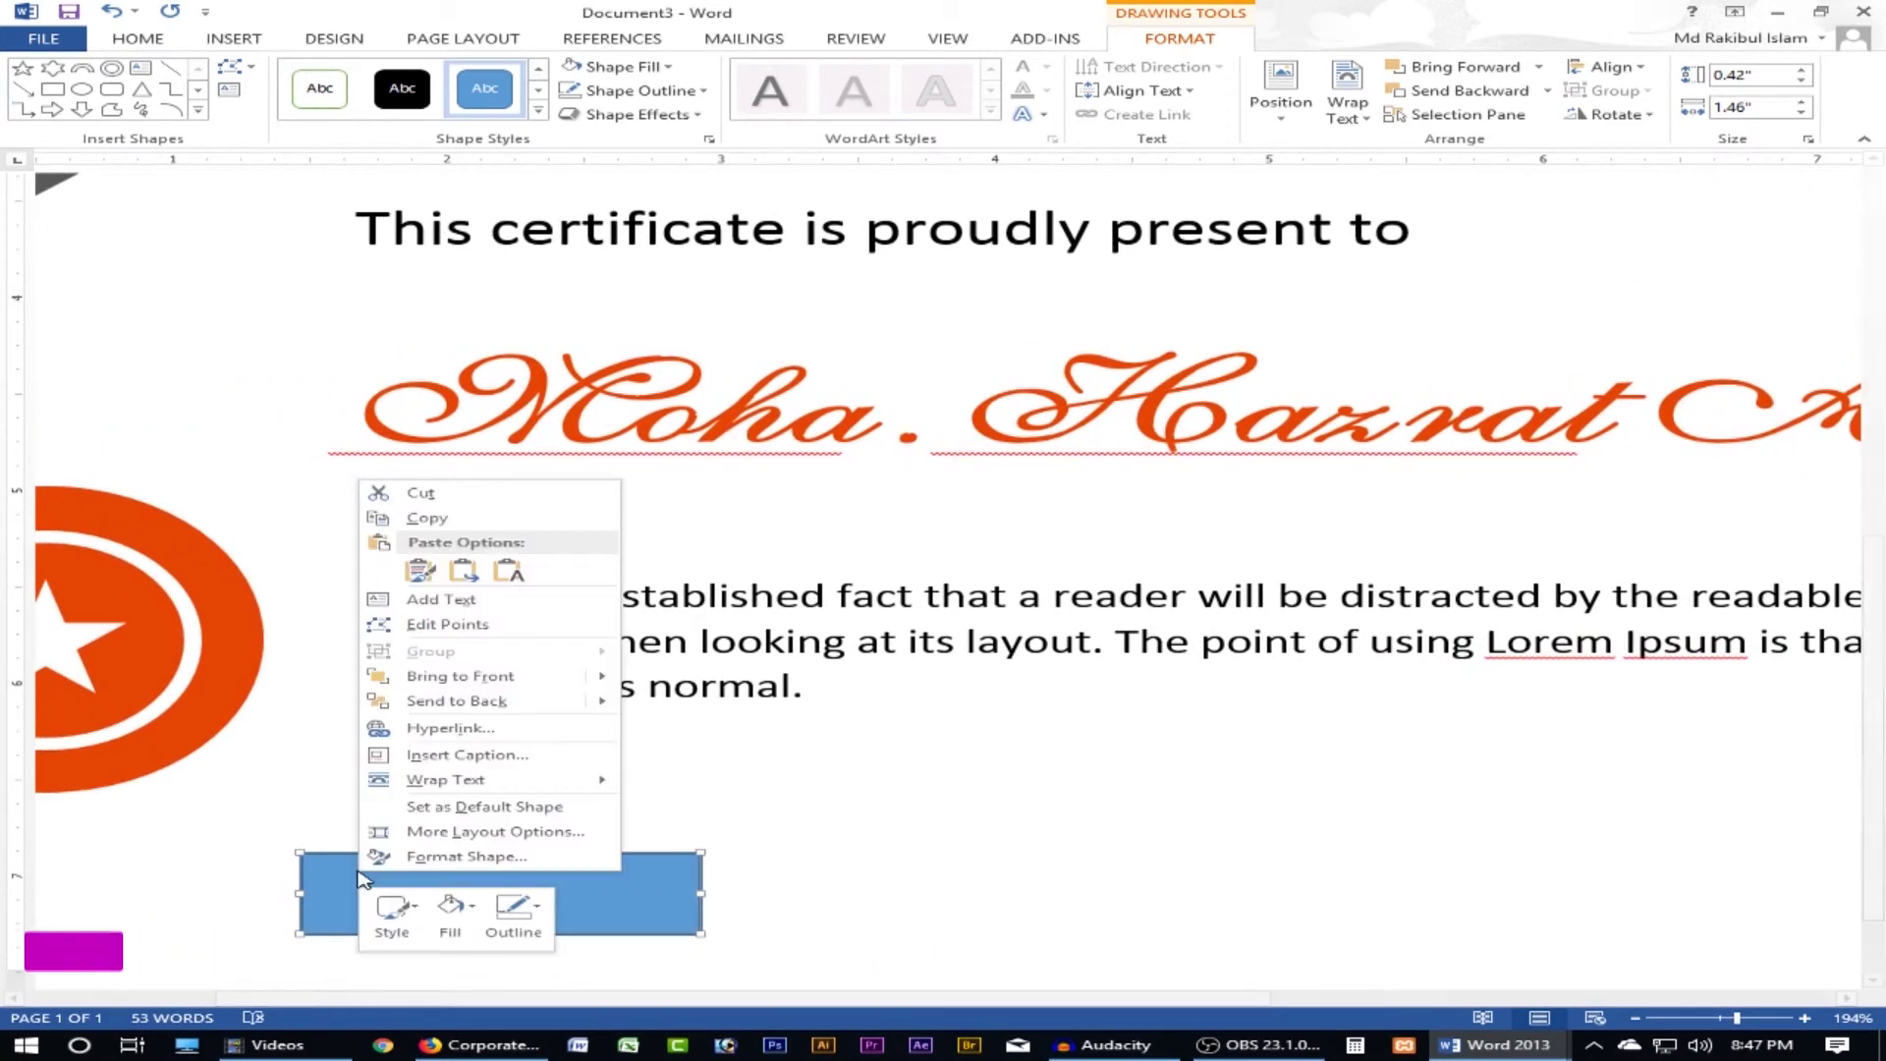
{"action": "key", "text": "Escape"}
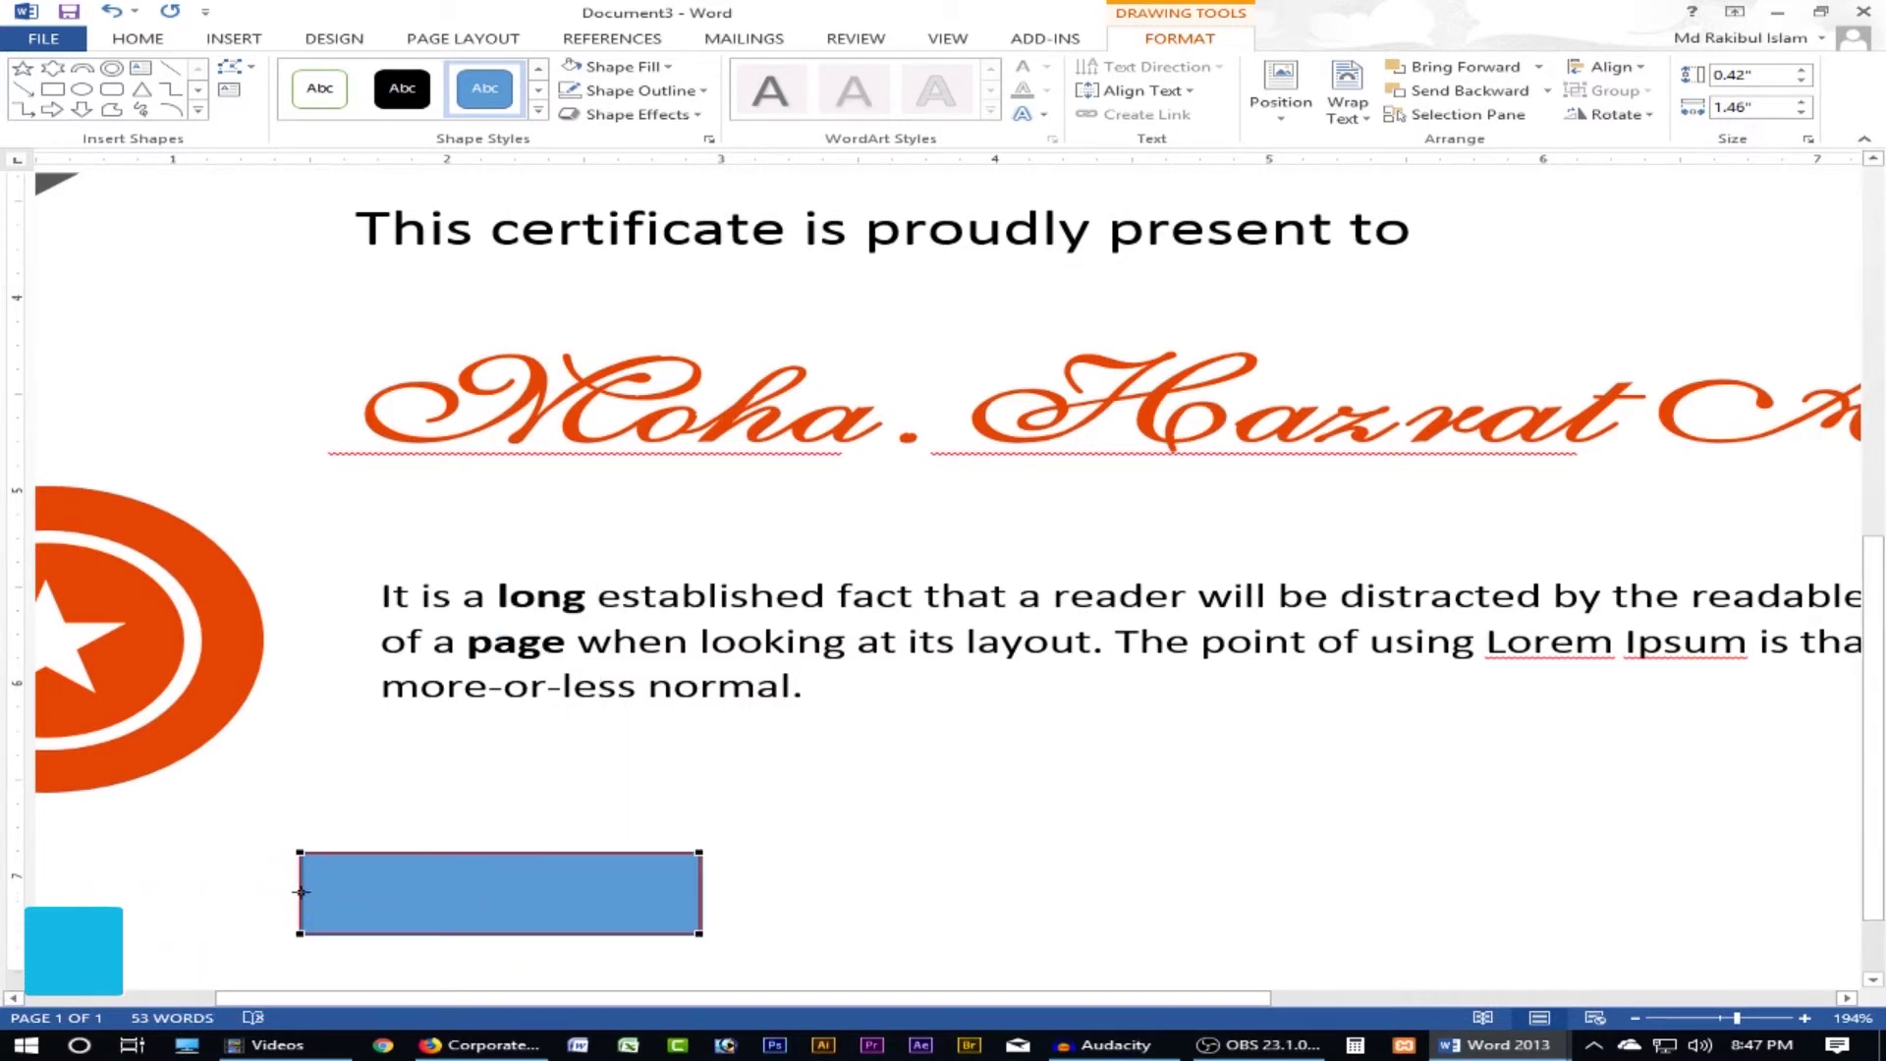
{"action": "right_click", "coordinate": [300, 889]}
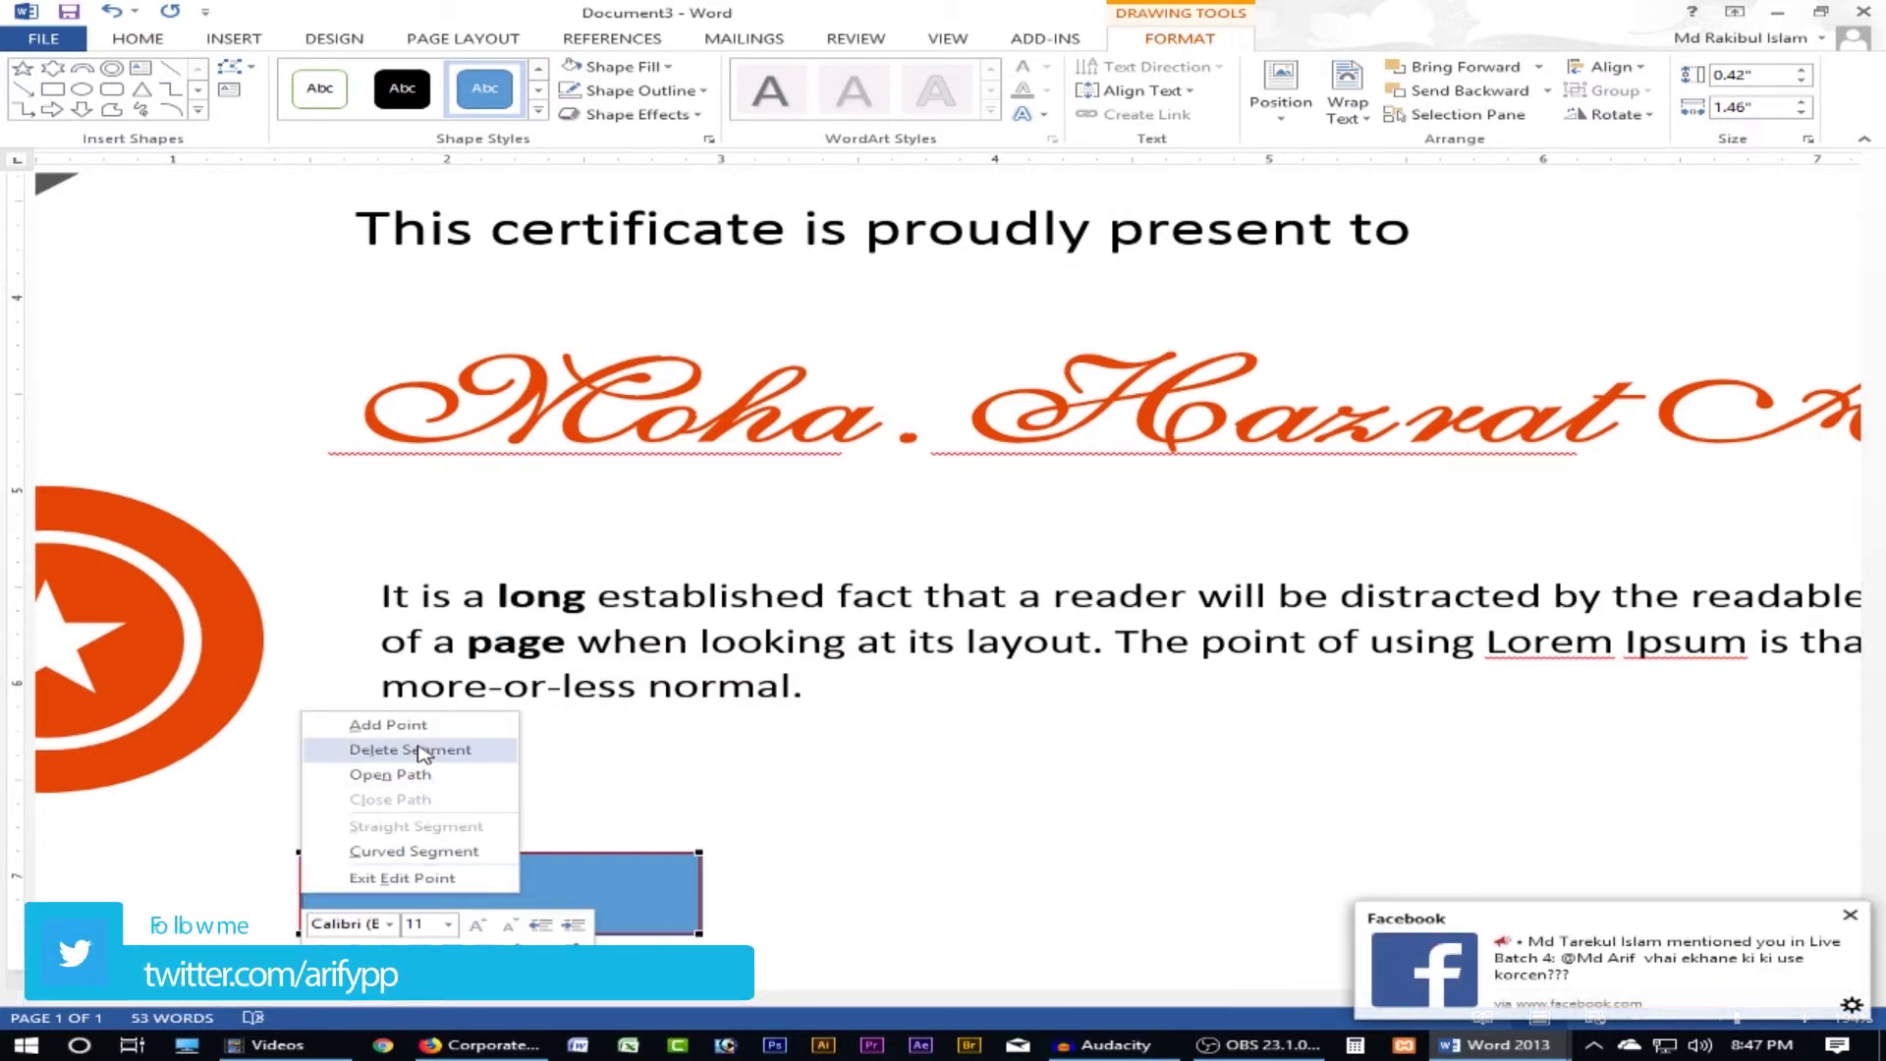
{"action": "left_click", "coordinate": [388, 725]}
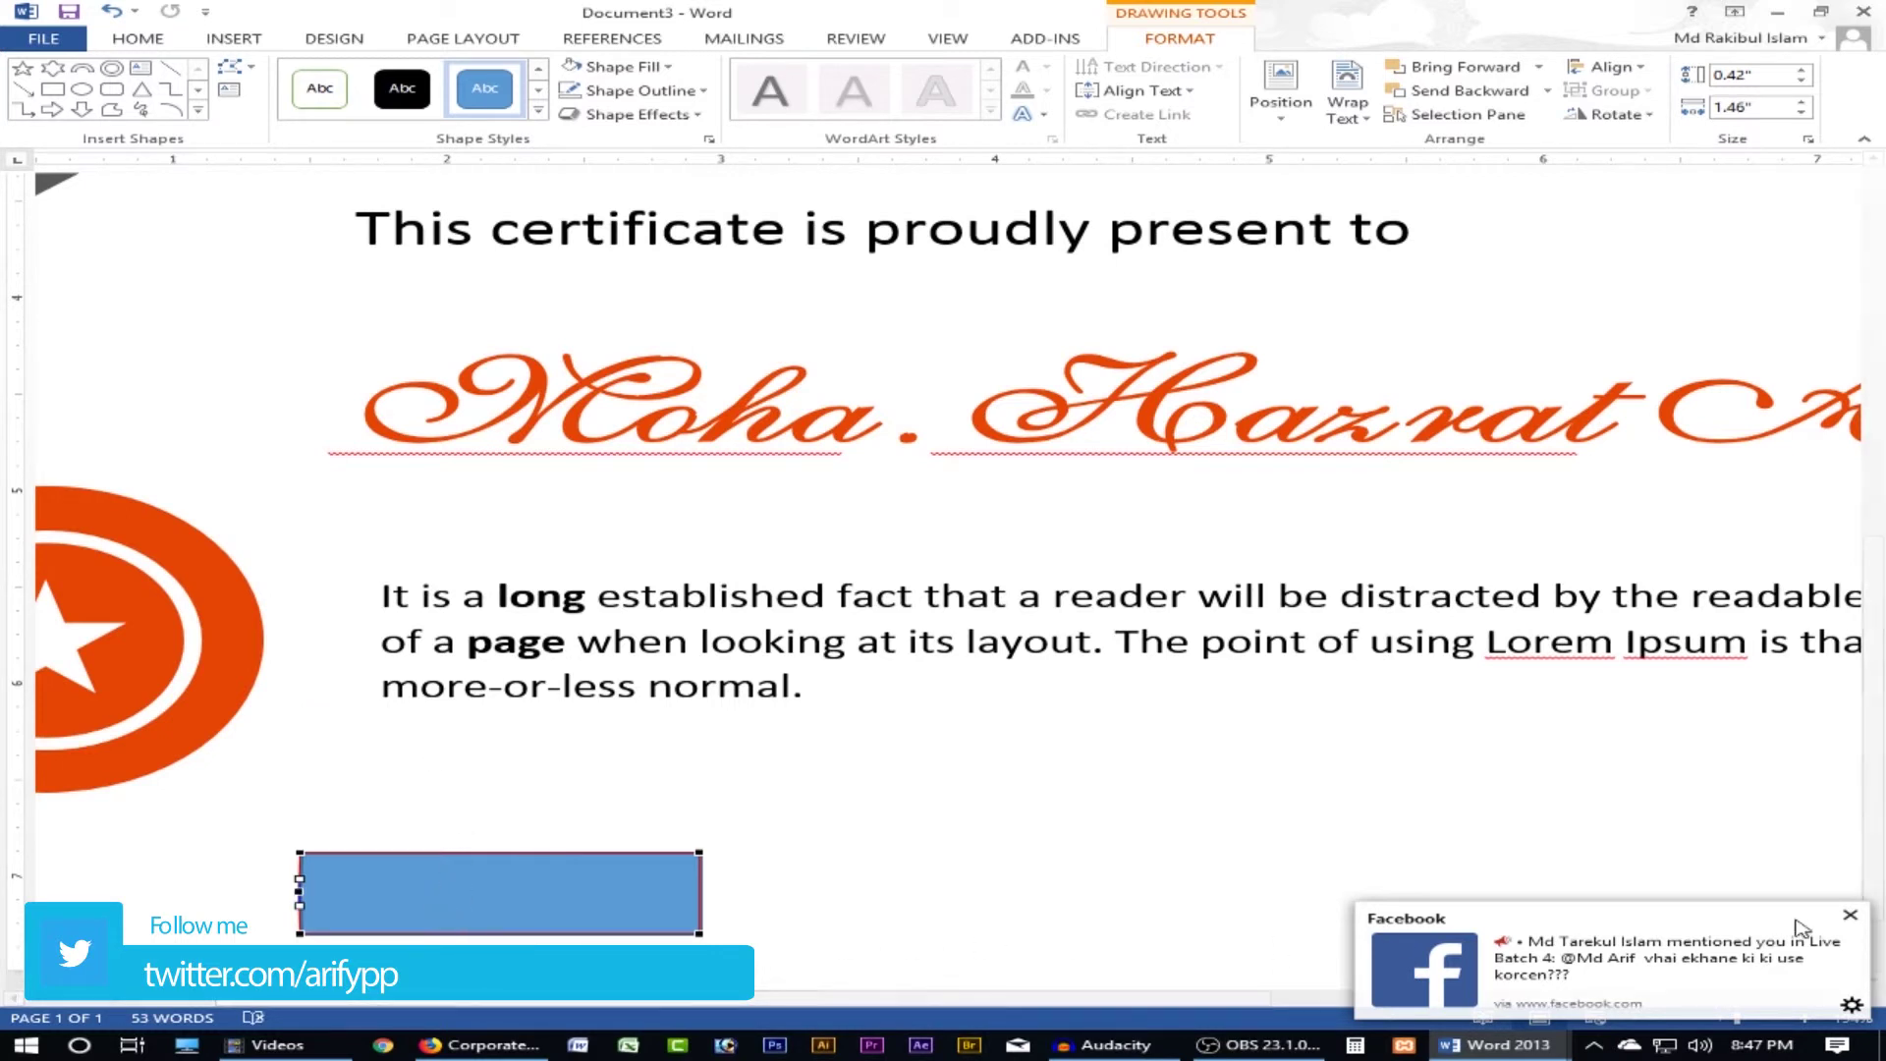
{"action": "left_click", "coordinate": [1848, 919]}
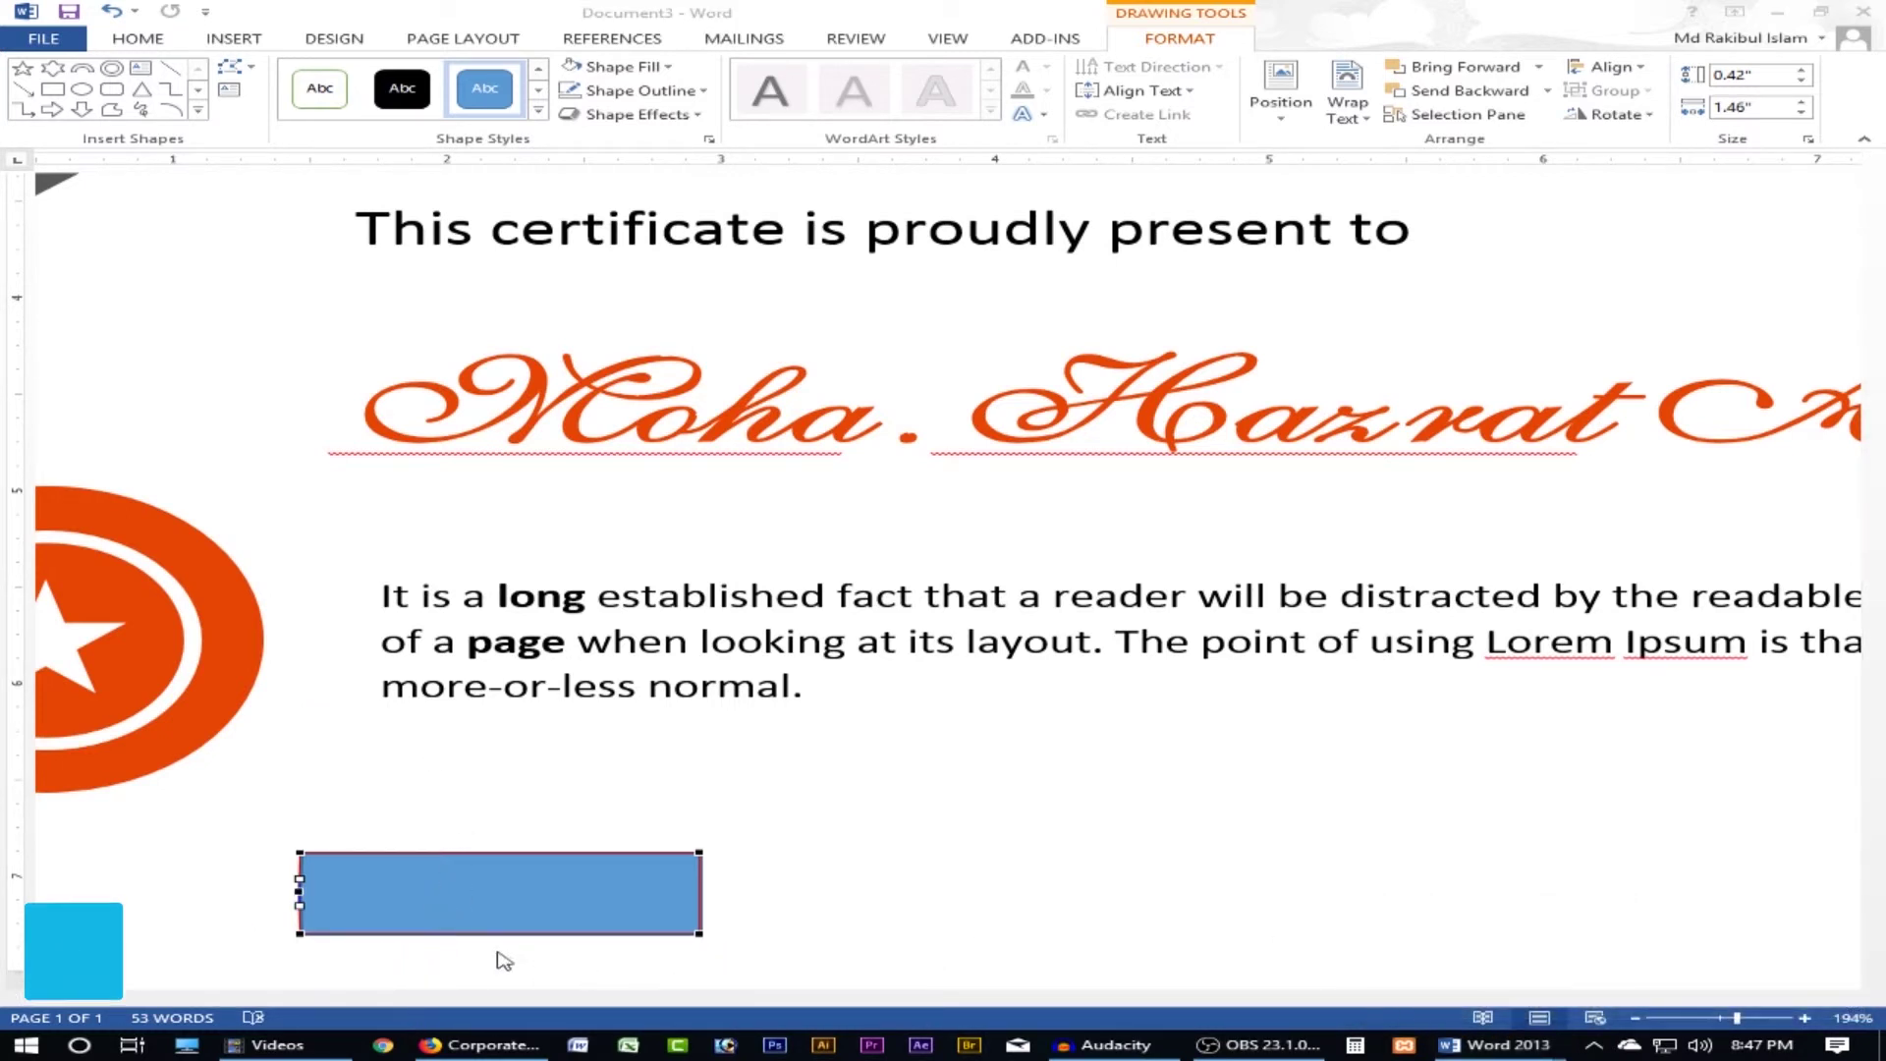
{"action": "left_click_drag", "start_coordinate": [310, 892], "coordinate": [346, 890]}
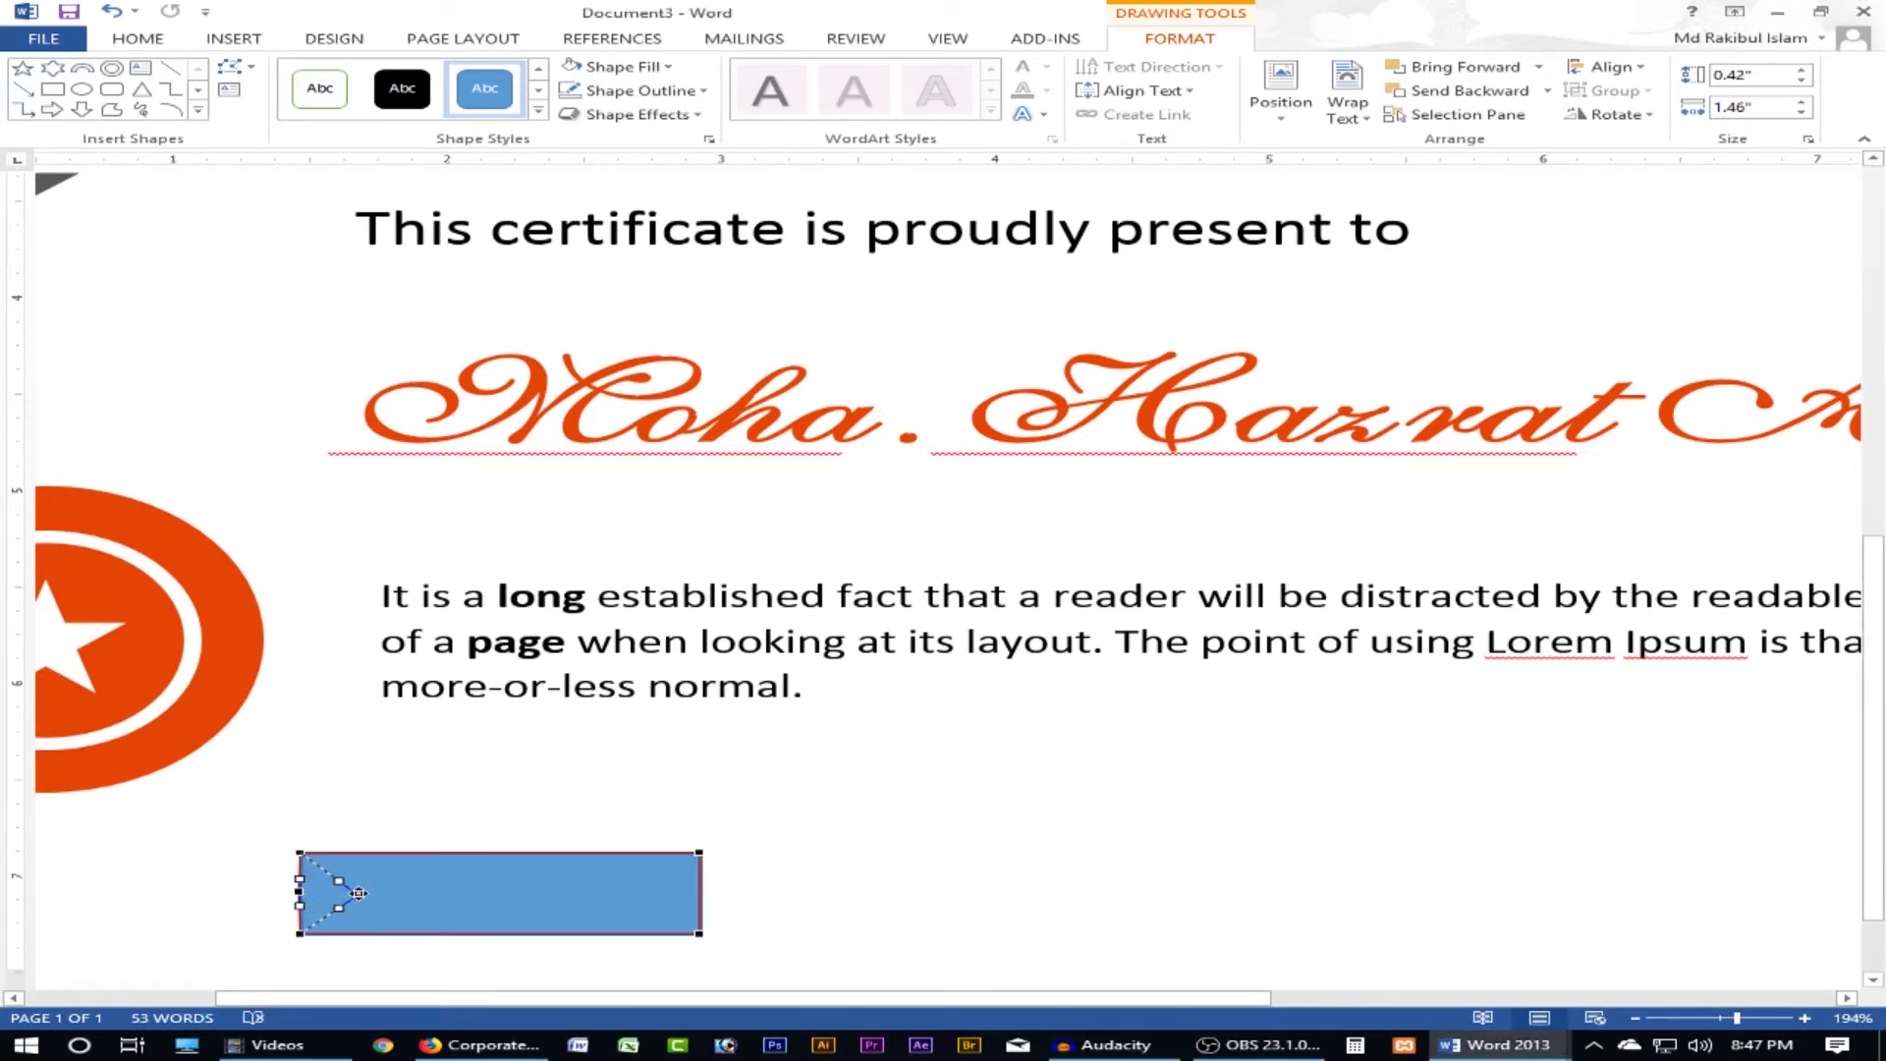
{"action": "left_click_drag", "start_coordinate": [345, 890], "coordinate": [356, 894]}
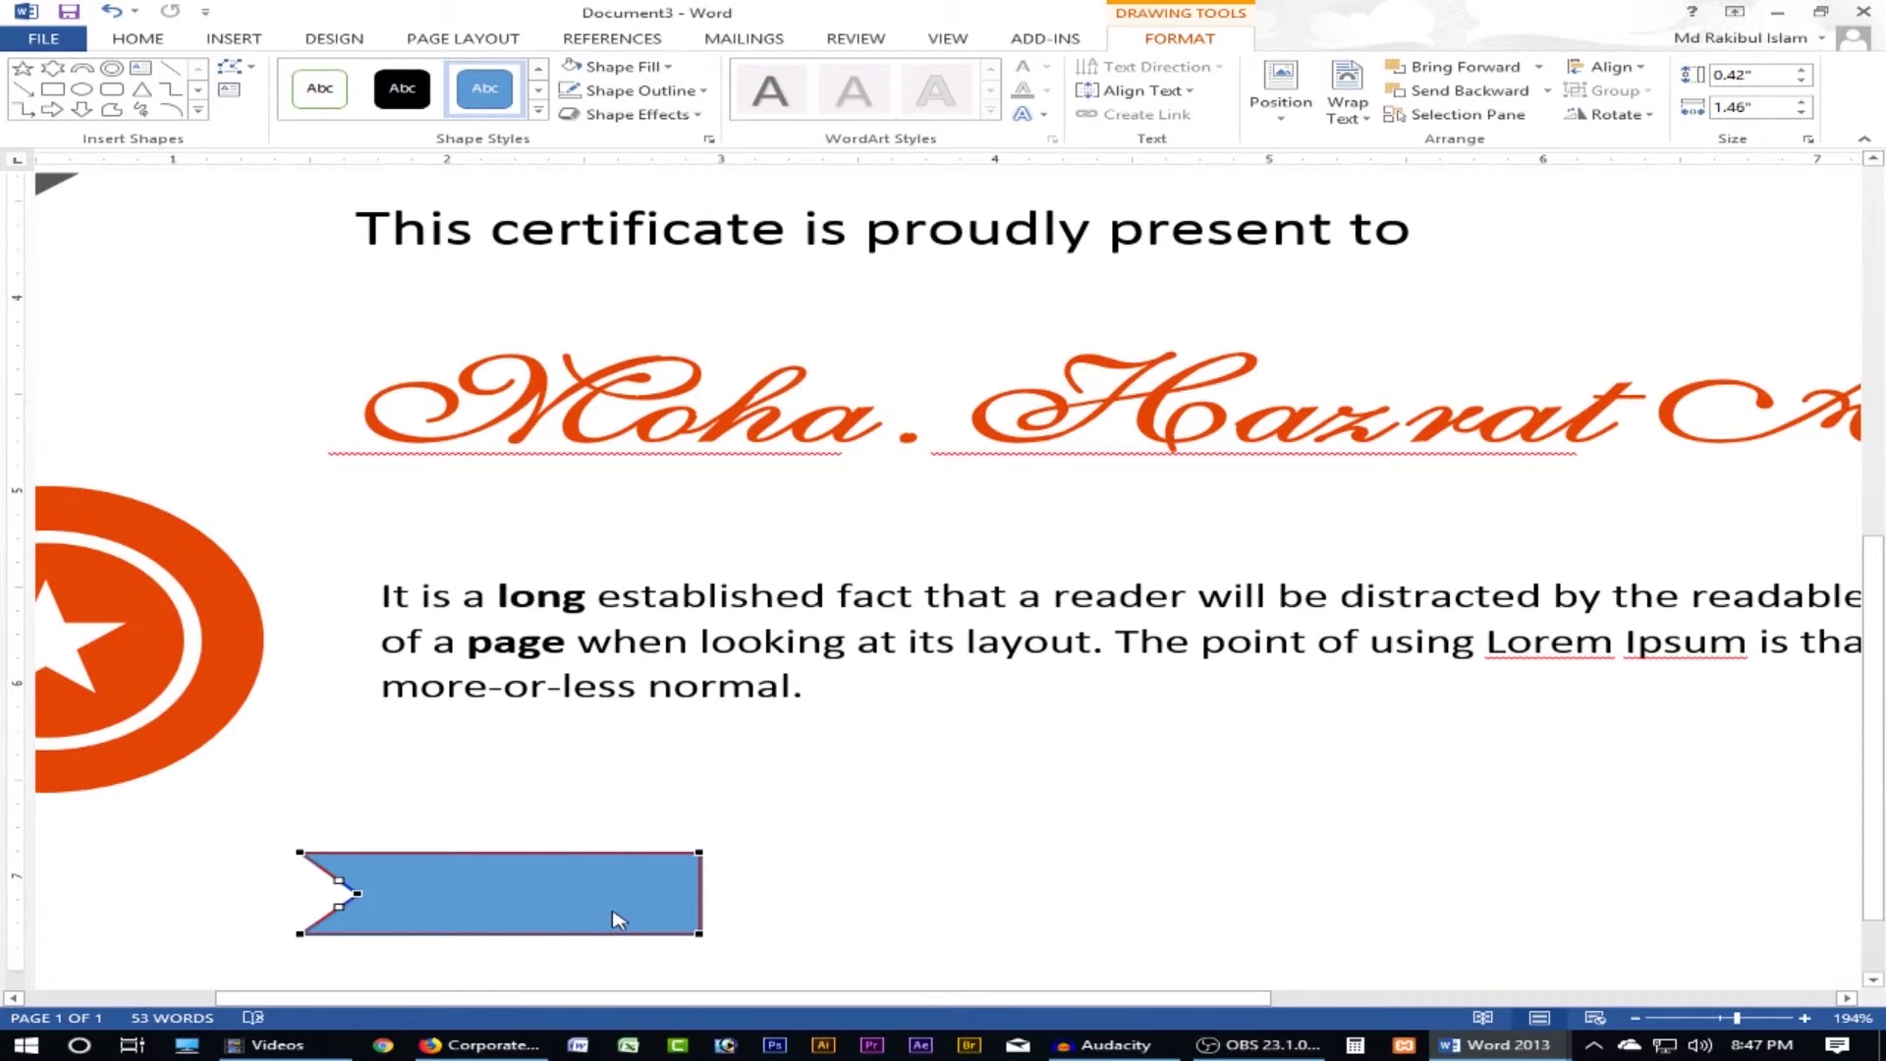
{"action": "left_click", "coordinate": [540, 902]}
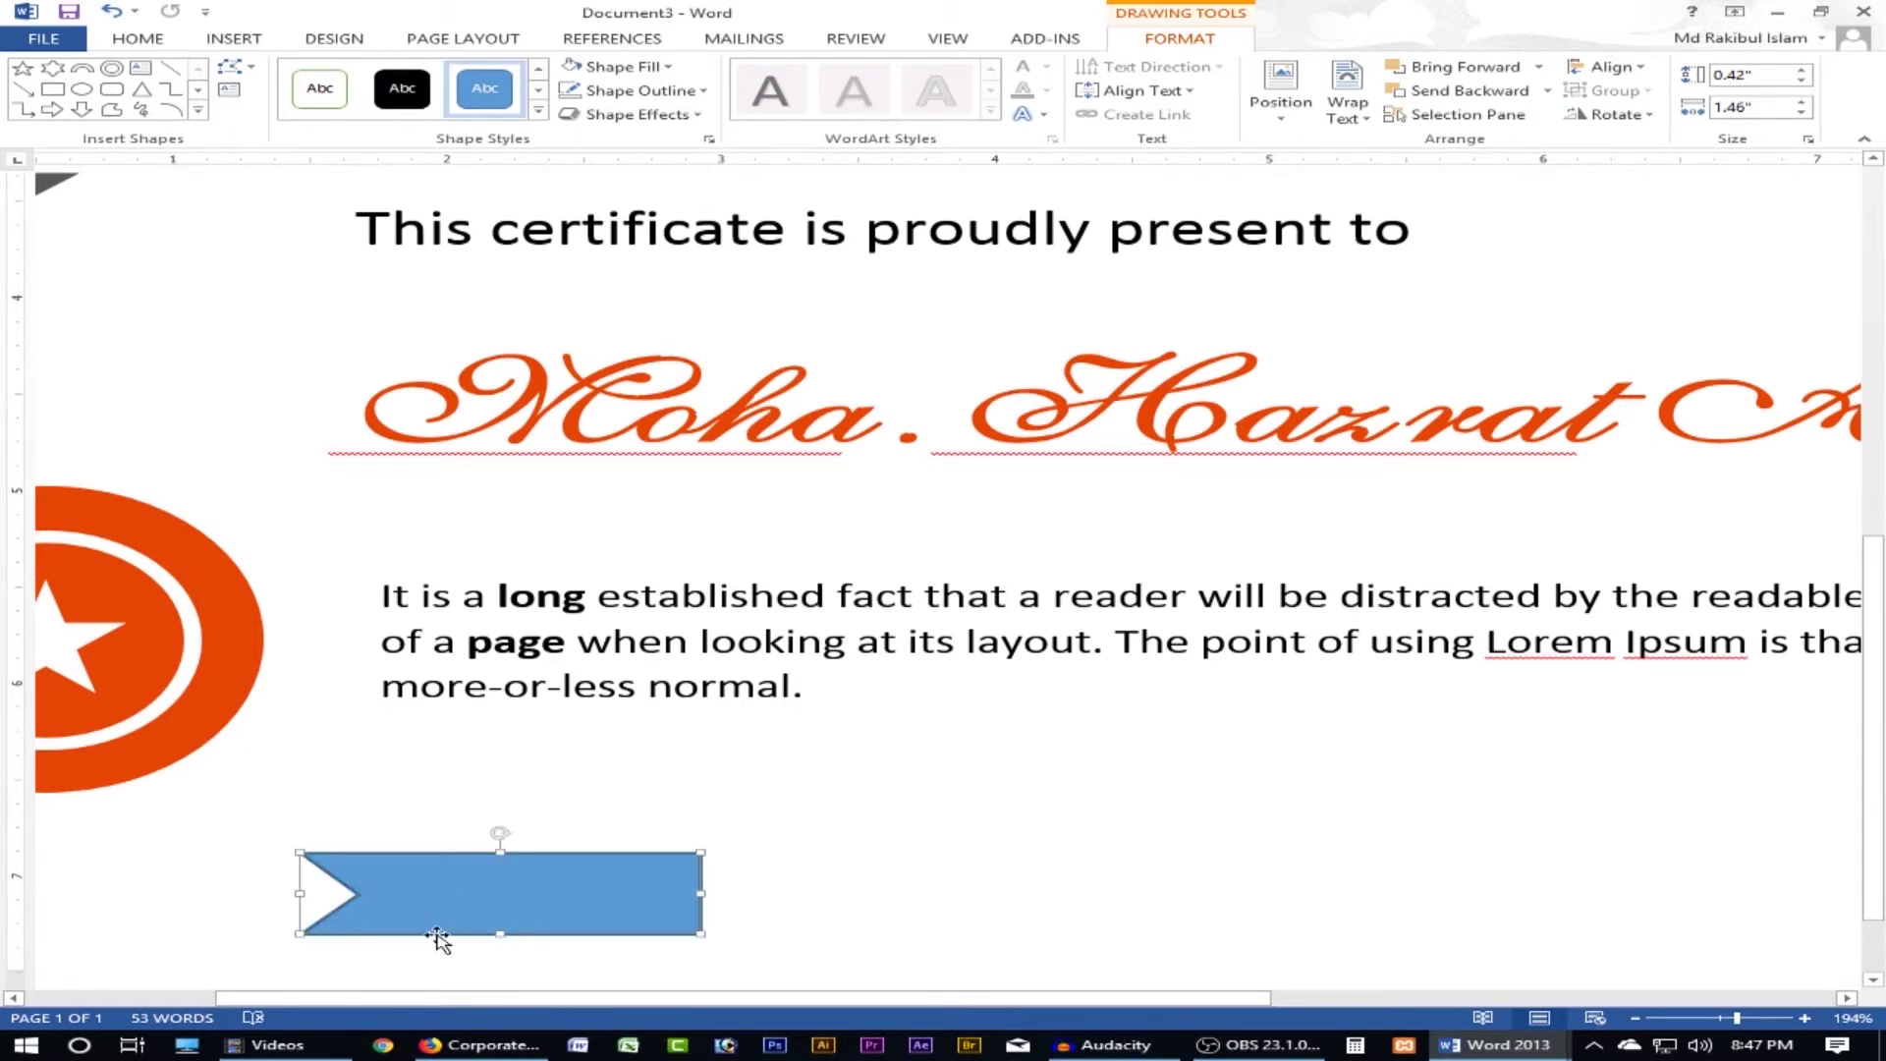
- Give the banner no outline and the recent orange fill
{"action": "left_click", "coordinate": [701, 90]}
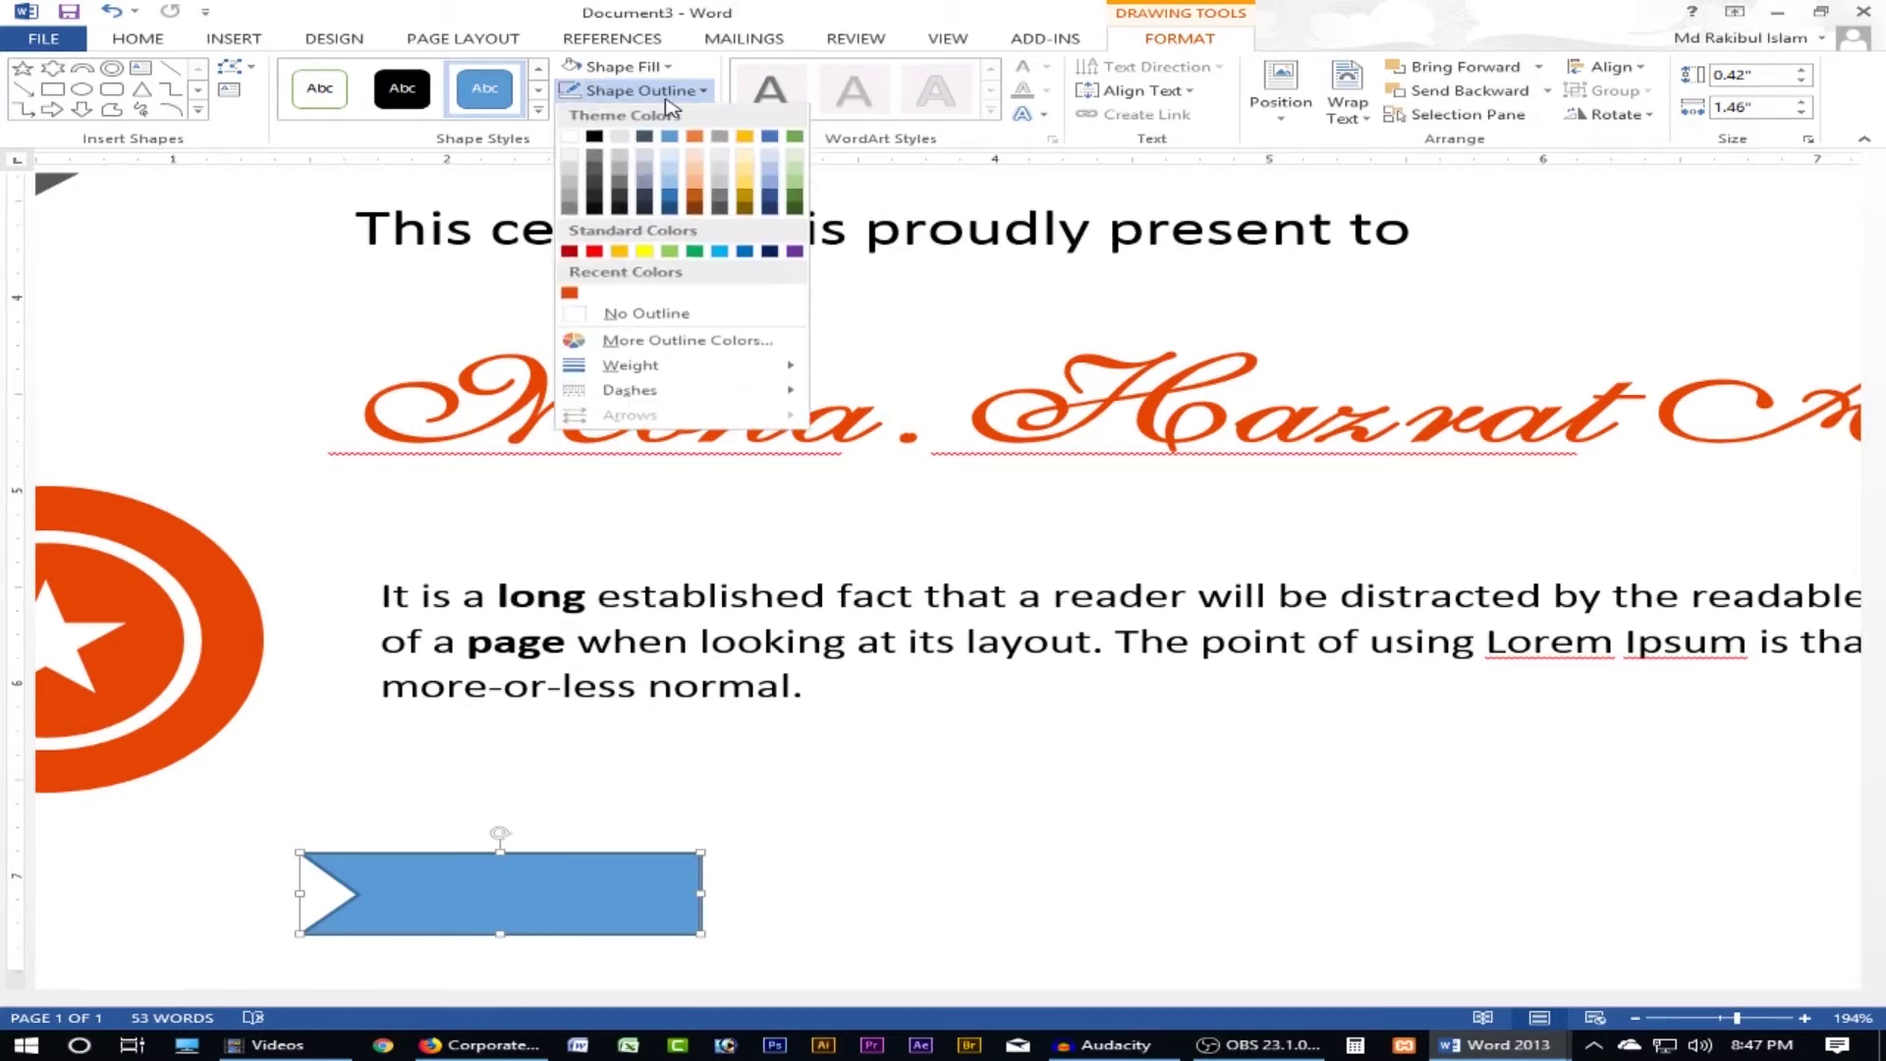
{"action": "left_click", "coordinate": [648, 314]}
{"action": "scroll", "coordinate": [688, 796], "scroll_direction": "down", "scroll_amount": 3, "text": "ctrl"}
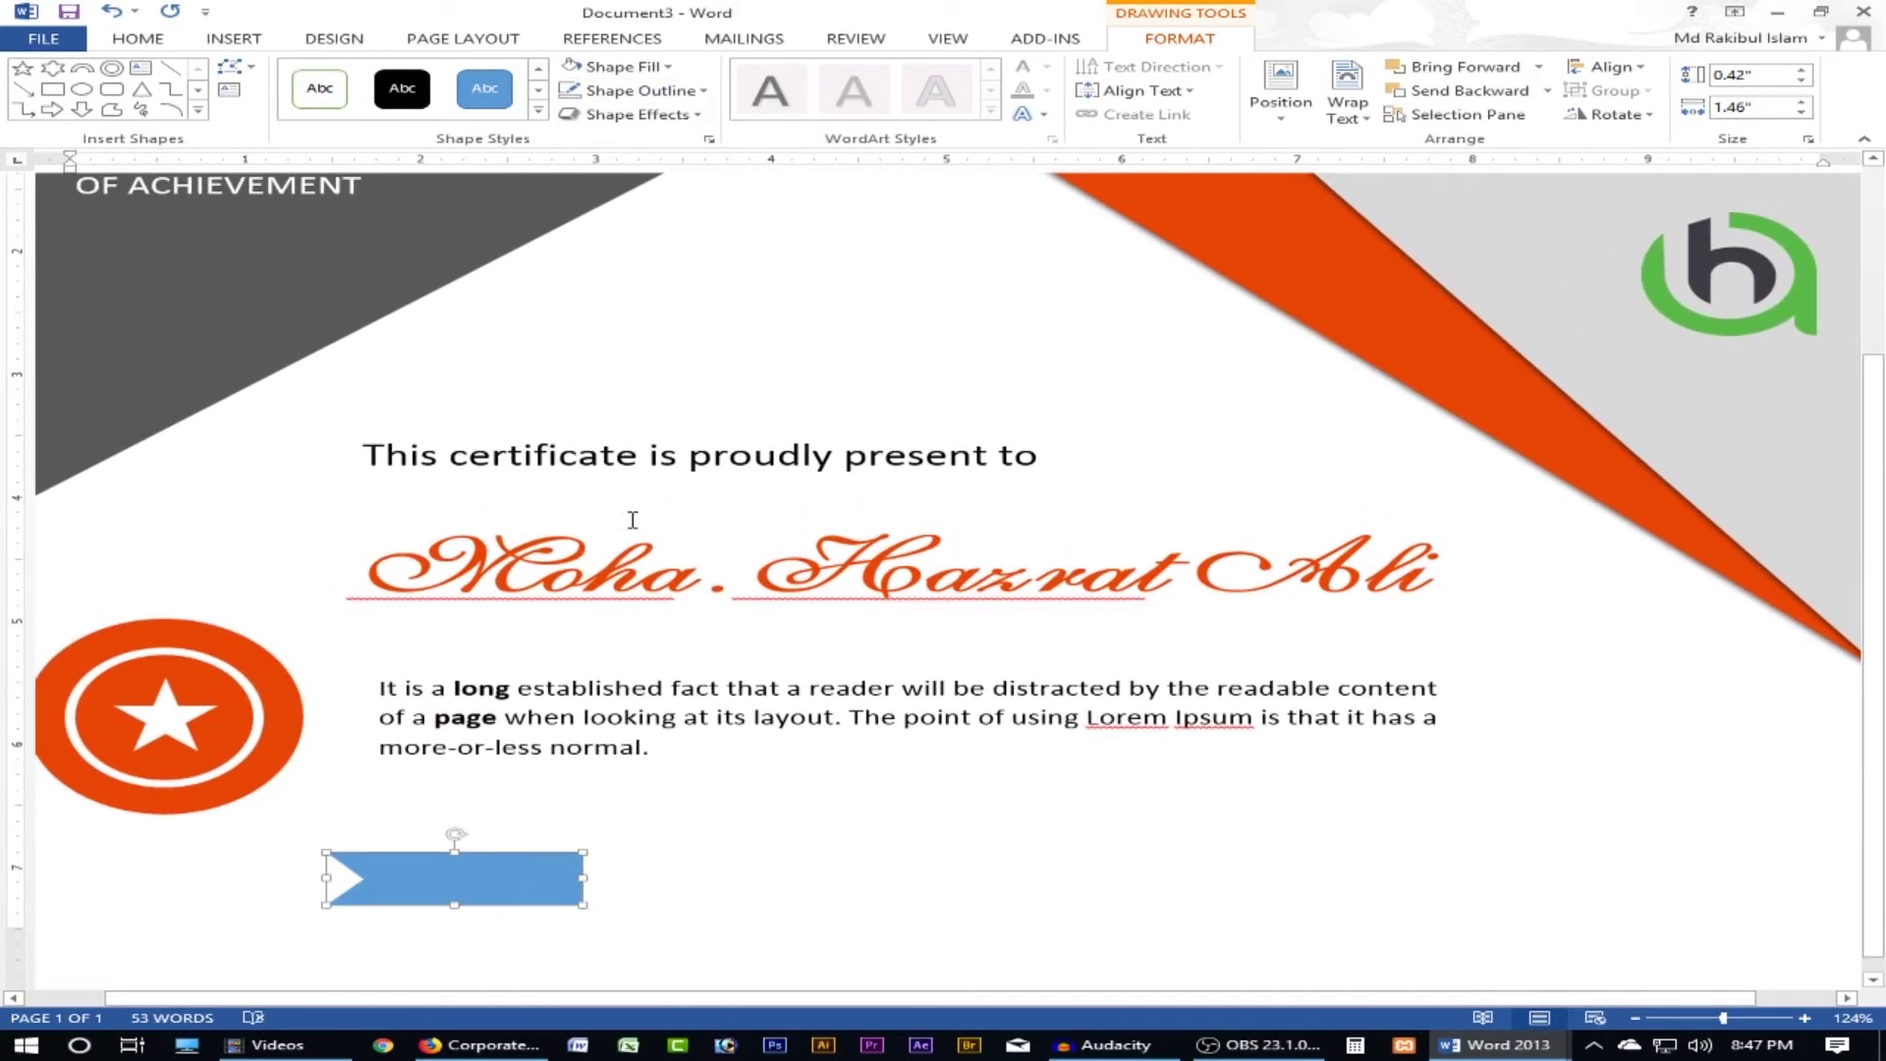
{"action": "left_click", "coordinate": [668, 66]}
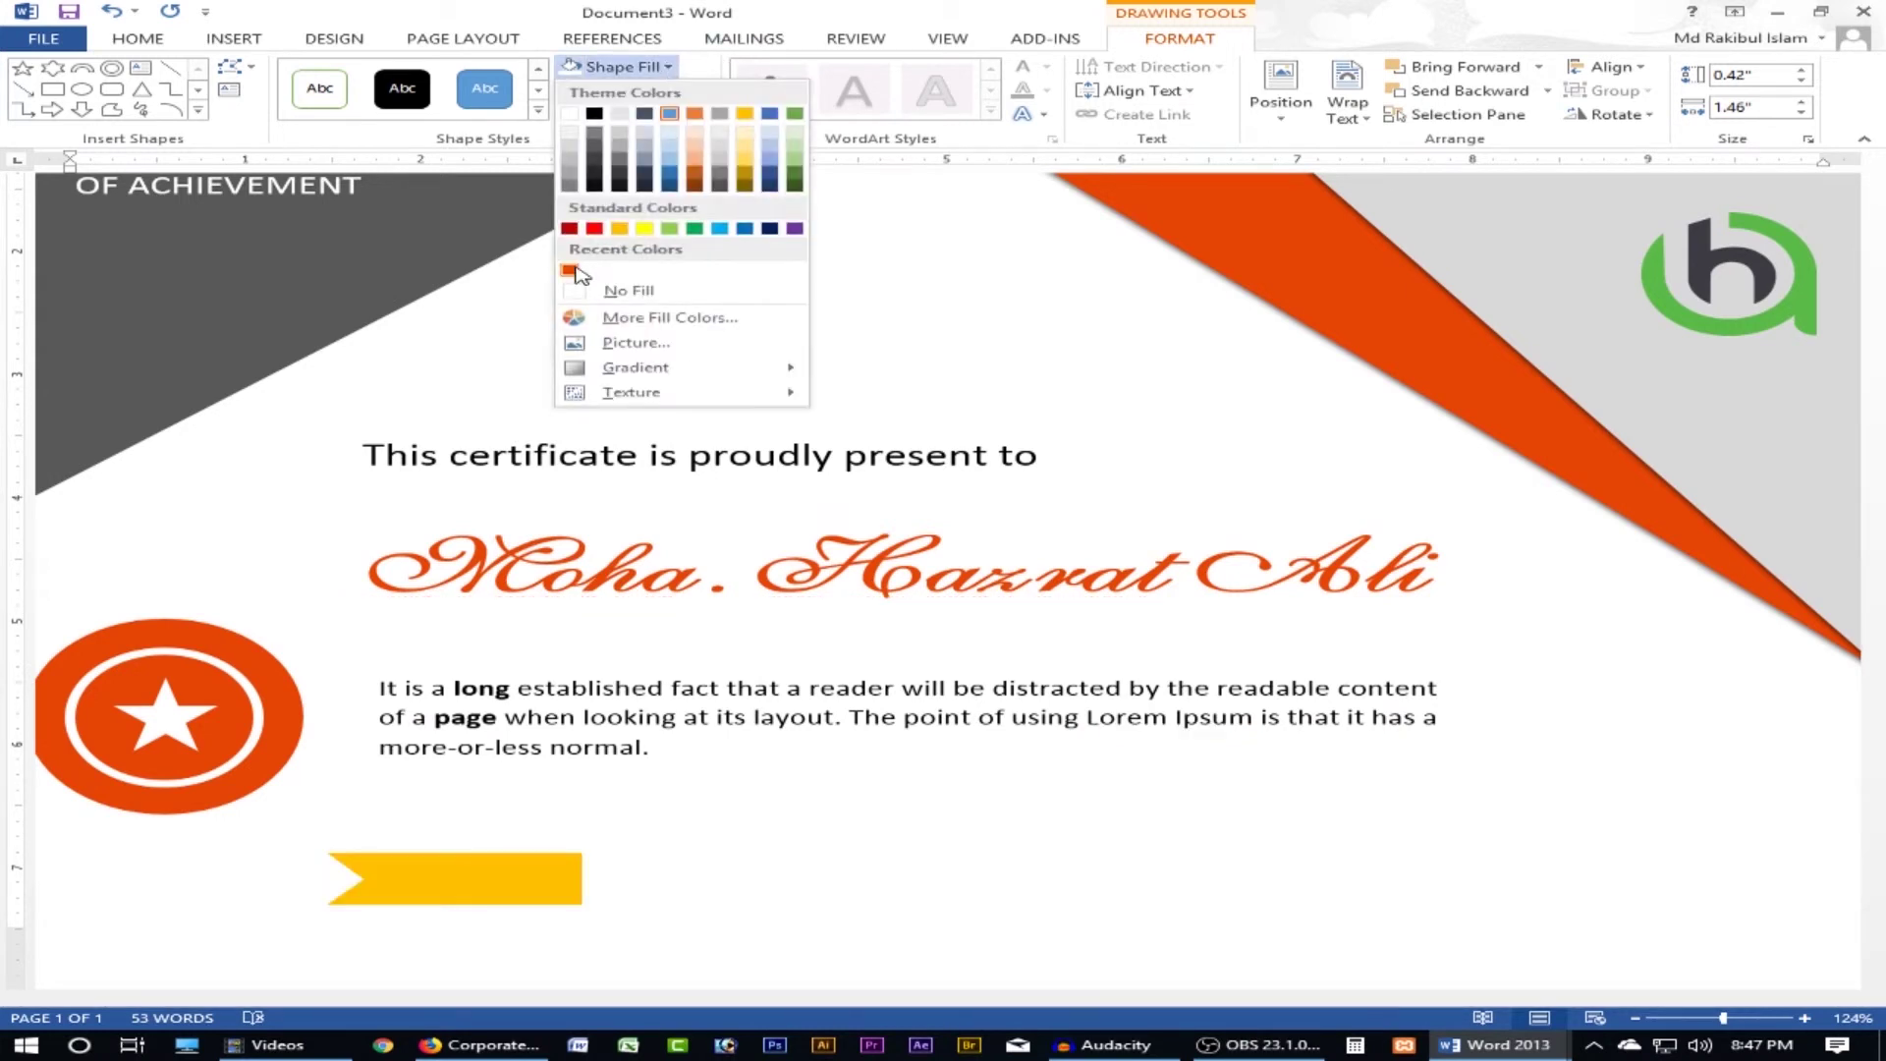
{"action": "left_click", "coordinate": [570, 272]}
{"action": "scroll", "coordinate": [686, 794], "scroll_direction": "down", "scroll_amount": 3, "text": "ctrl"}
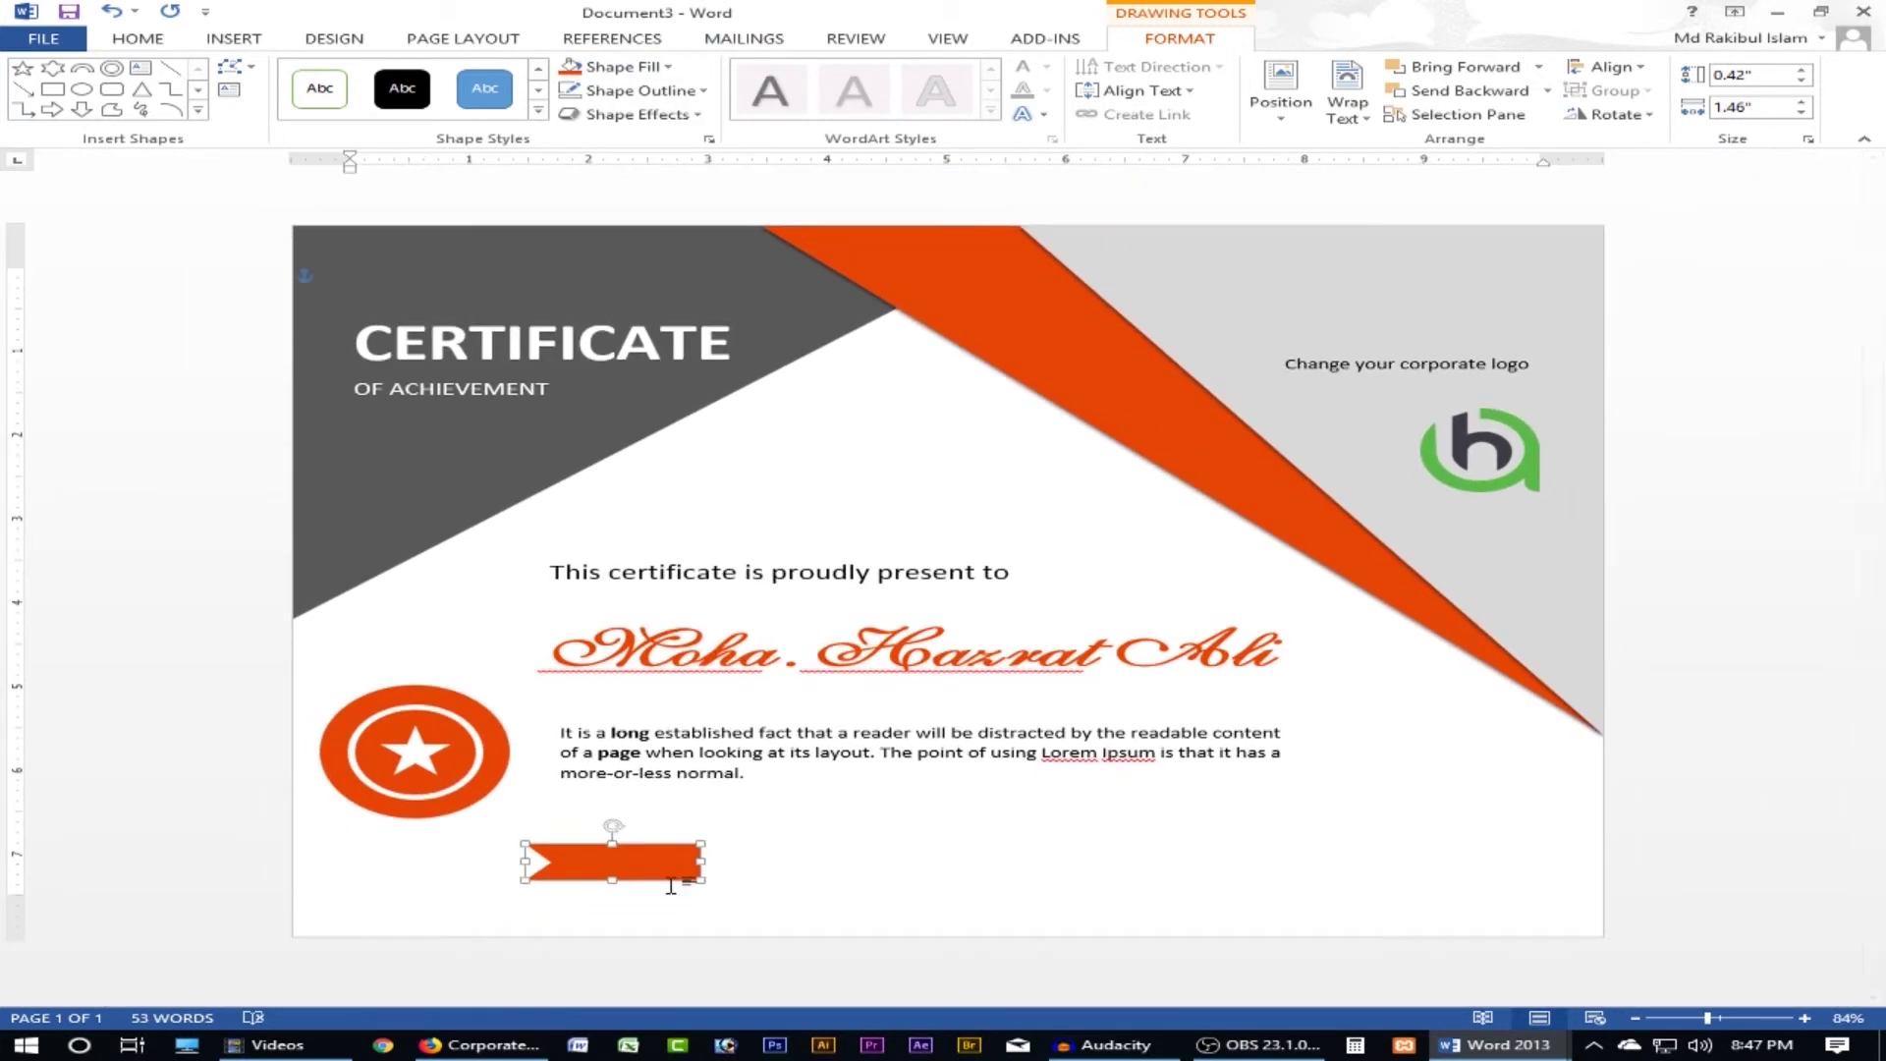
- Shrink the orange shape, then position the two ribbon tails under the star badge
{"action": "left_click_drag", "start_coordinate": [702, 880], "coordinate": [523, 853]}
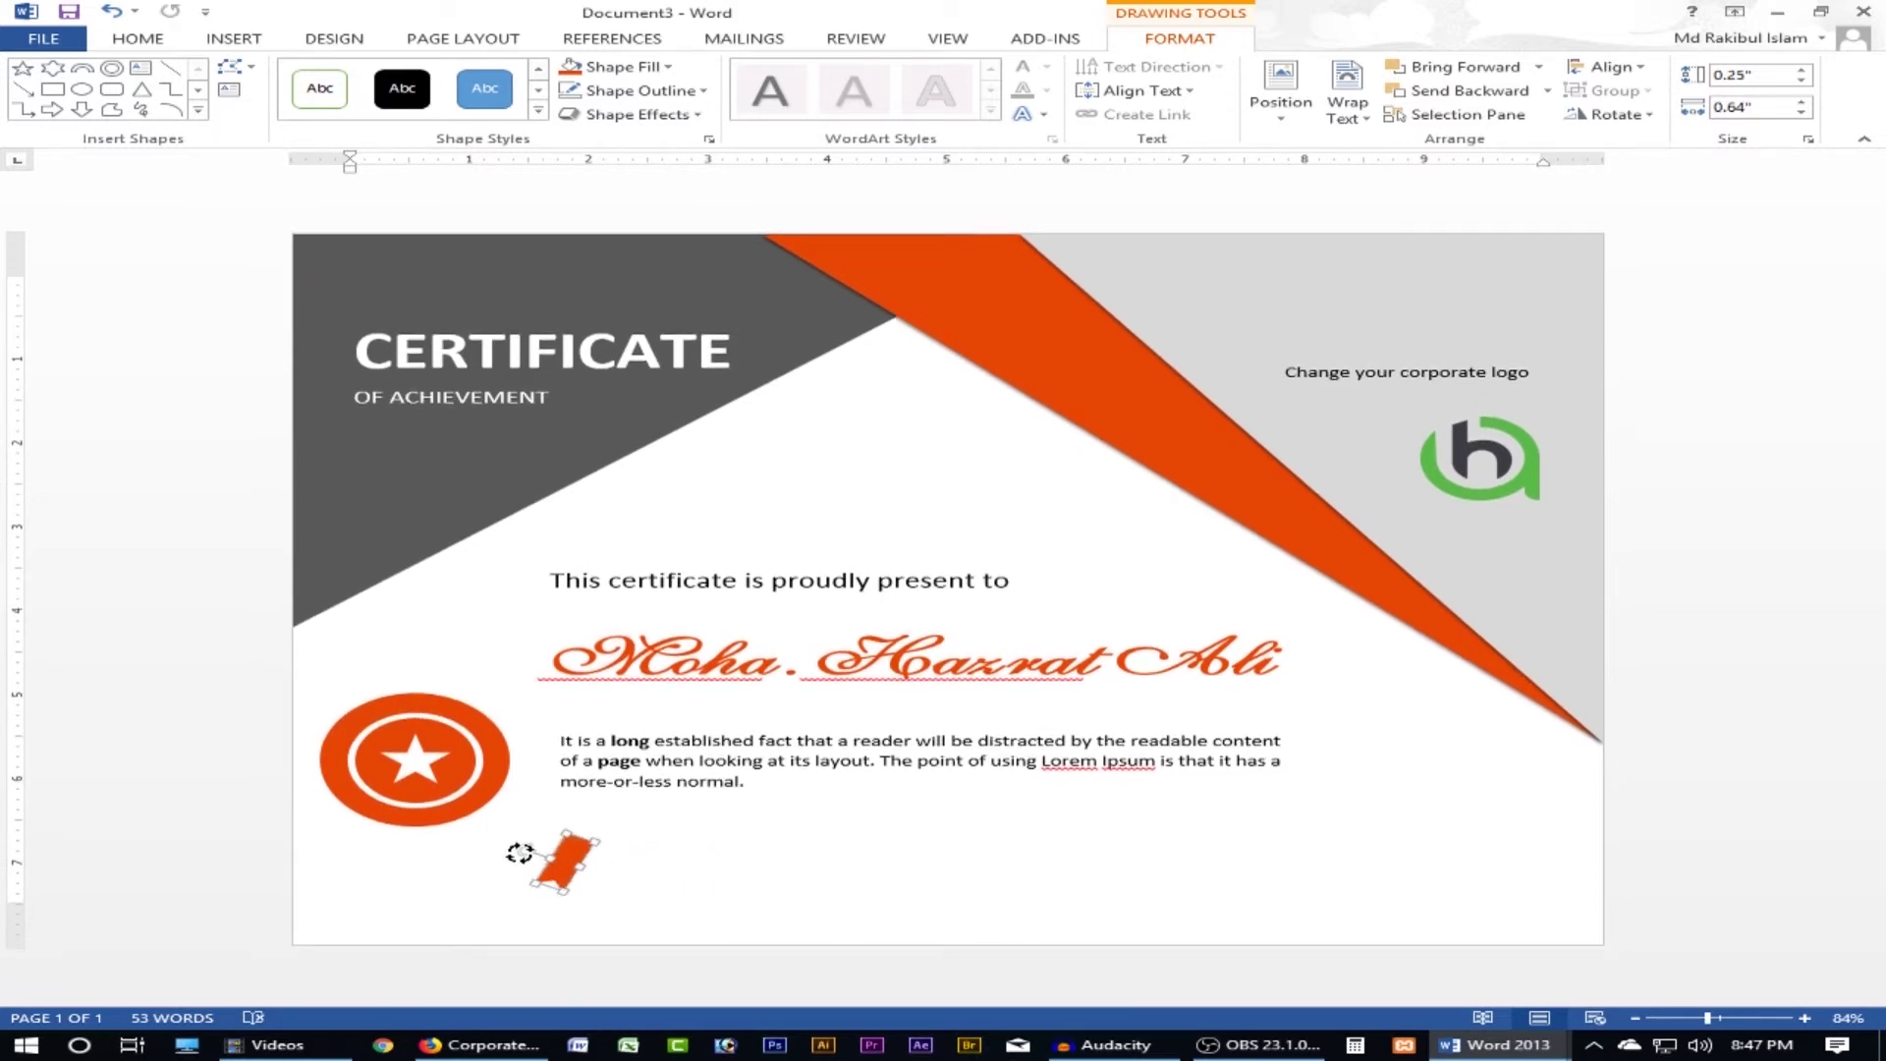
{"action": "left_click", "coordinate": [592, 858]}
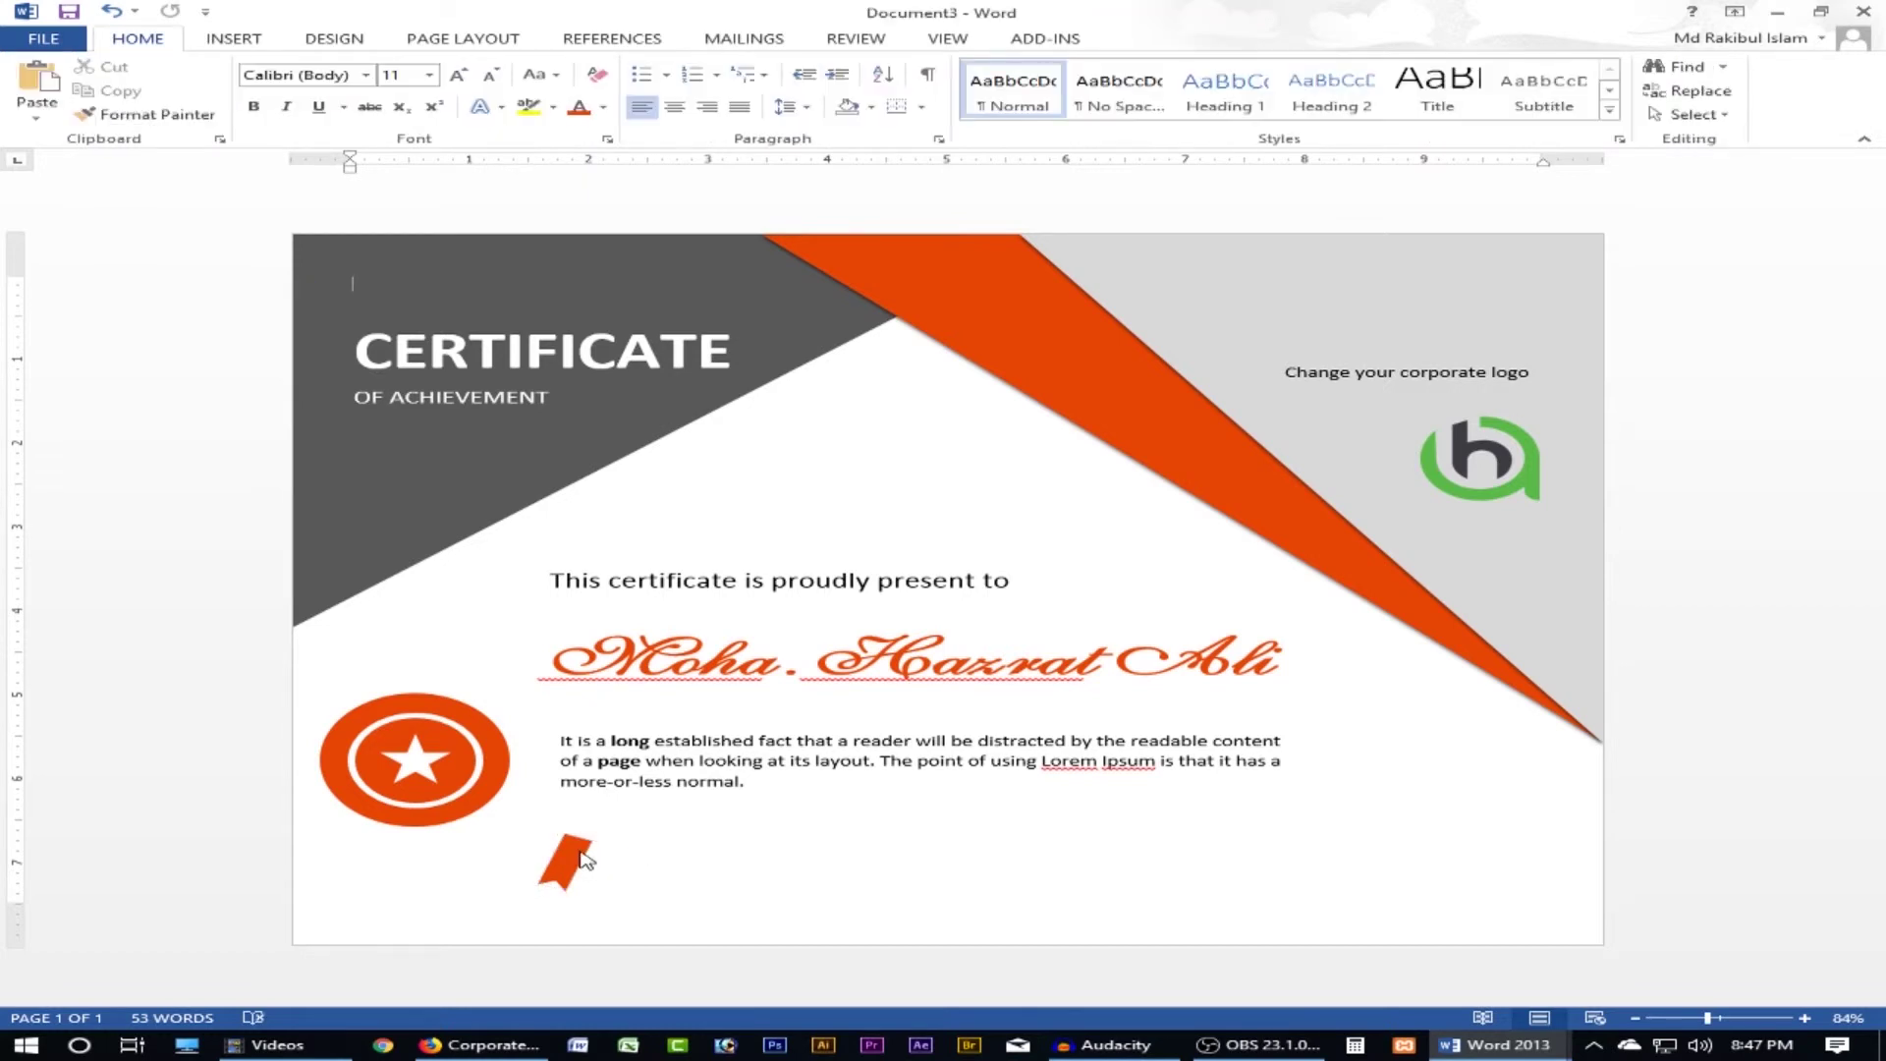
{"action": "left_click", "coordinate": [579, 859]}
{"action": "mouse_move", "coordinate": [573, 848]}
{"action": "left_mouse_down"}
{"action": "mouse_move", "coordinate": [366, 856]}
{"action": "mouse_move", "coordinate": [425, 853]}
{"action": "mouse_move", "coordinate": [388, 874]}
{"action": "mouse_move", "coordinate": [436, 858]}
{"action": "left_mouse_up"}
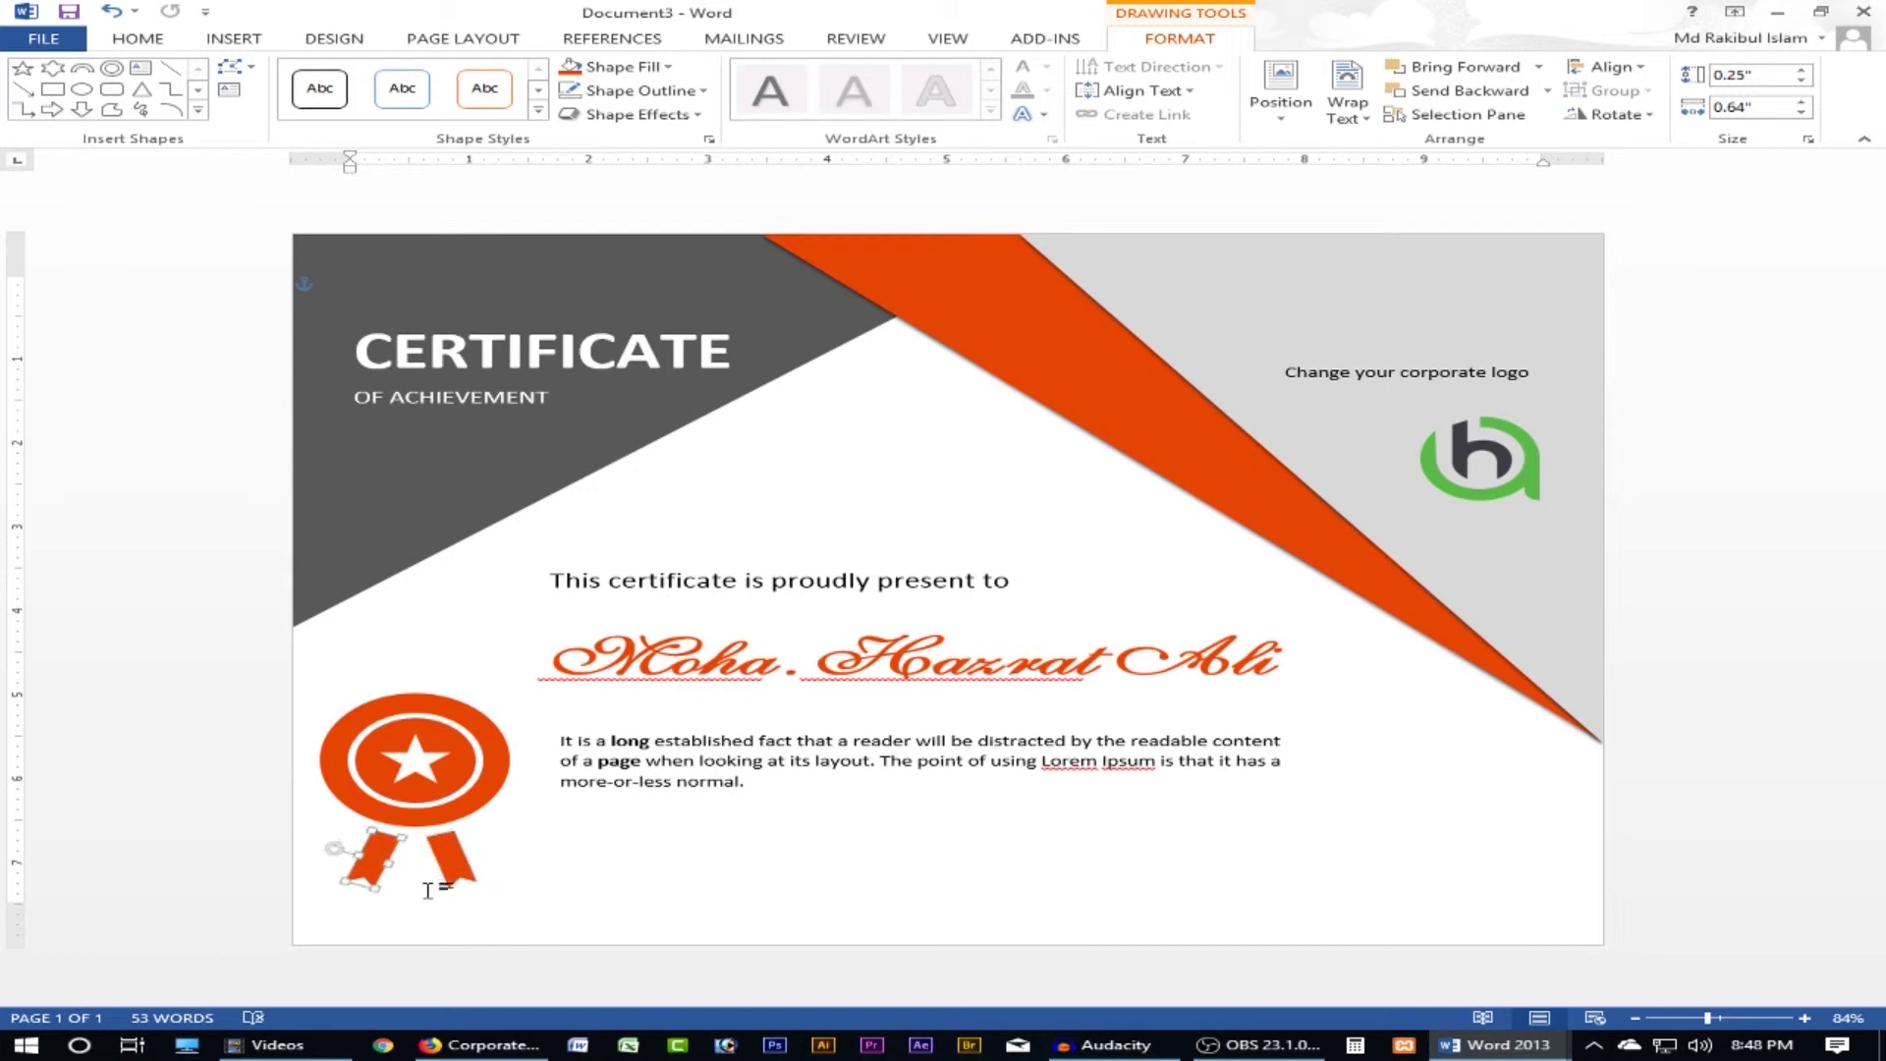
{"action": "left_click_drag", "start_coordinate": [442, 877], "coordinate": [449, 870]}
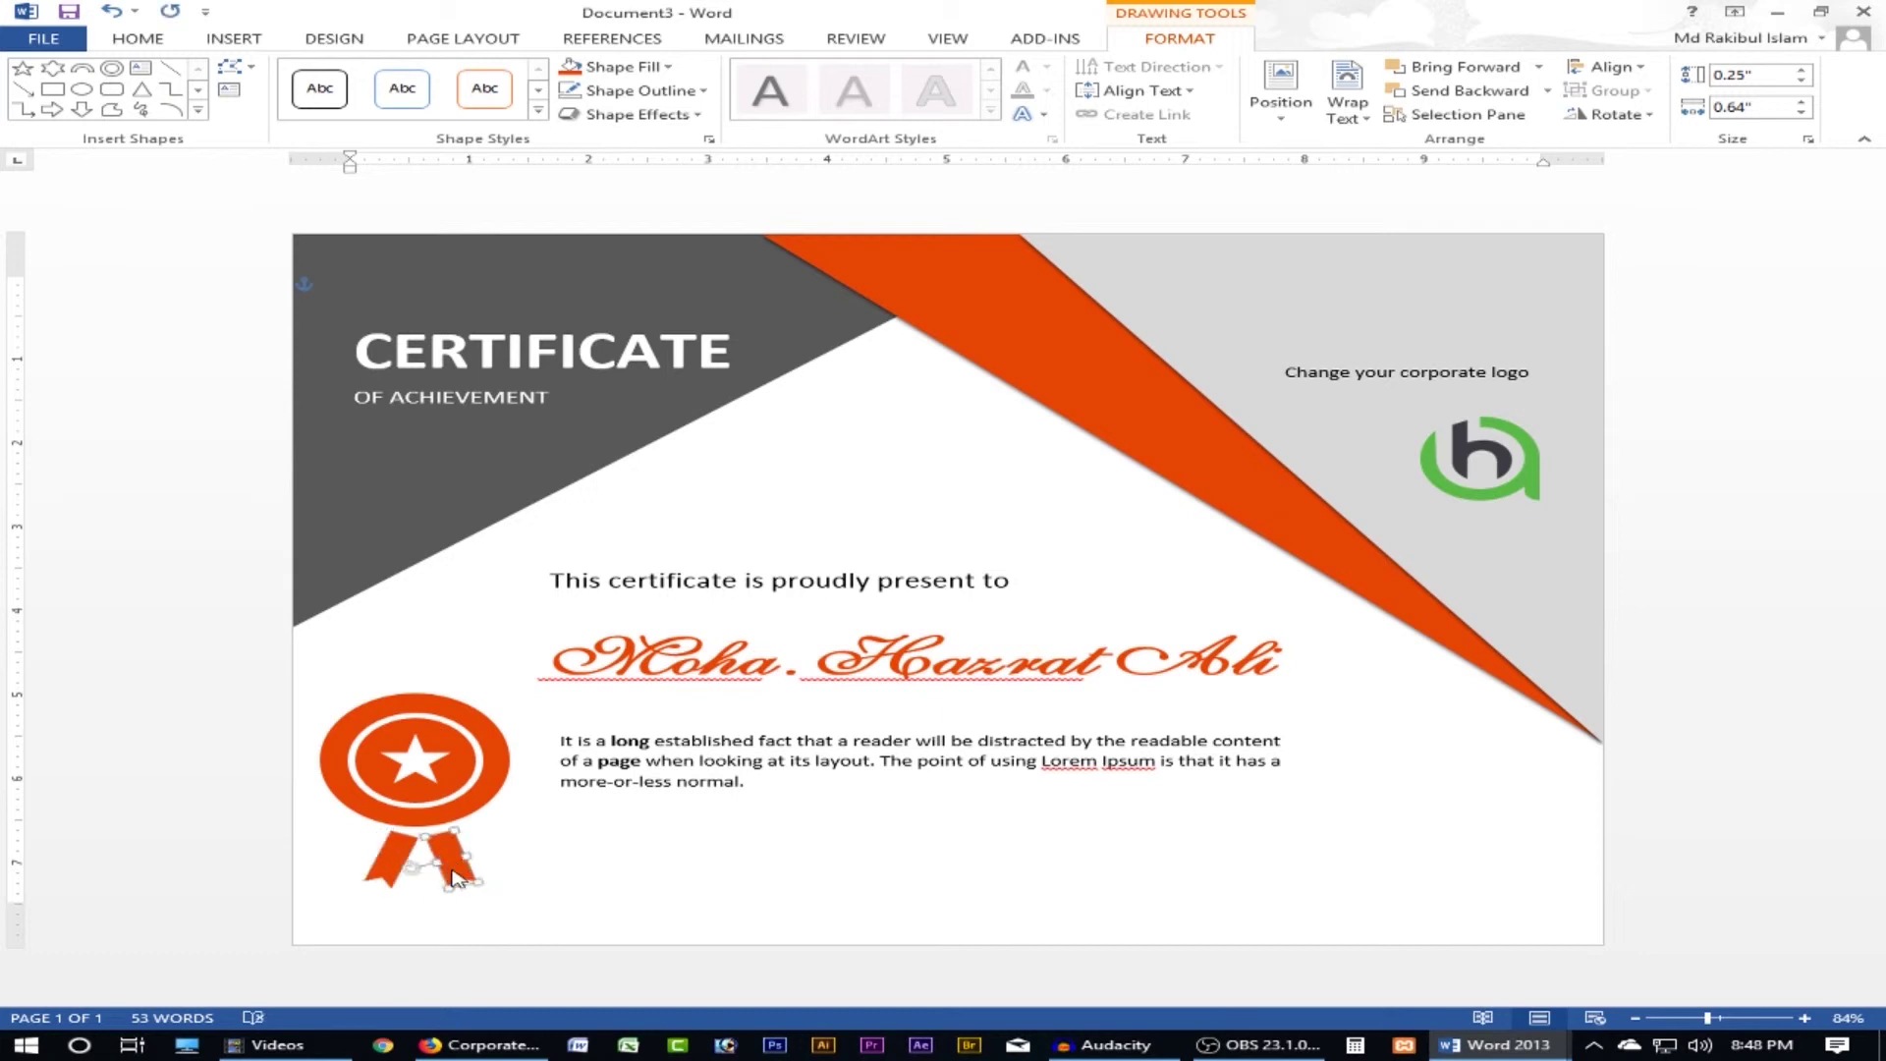
{"action": "left_click", "coordinate": [523, 861]}
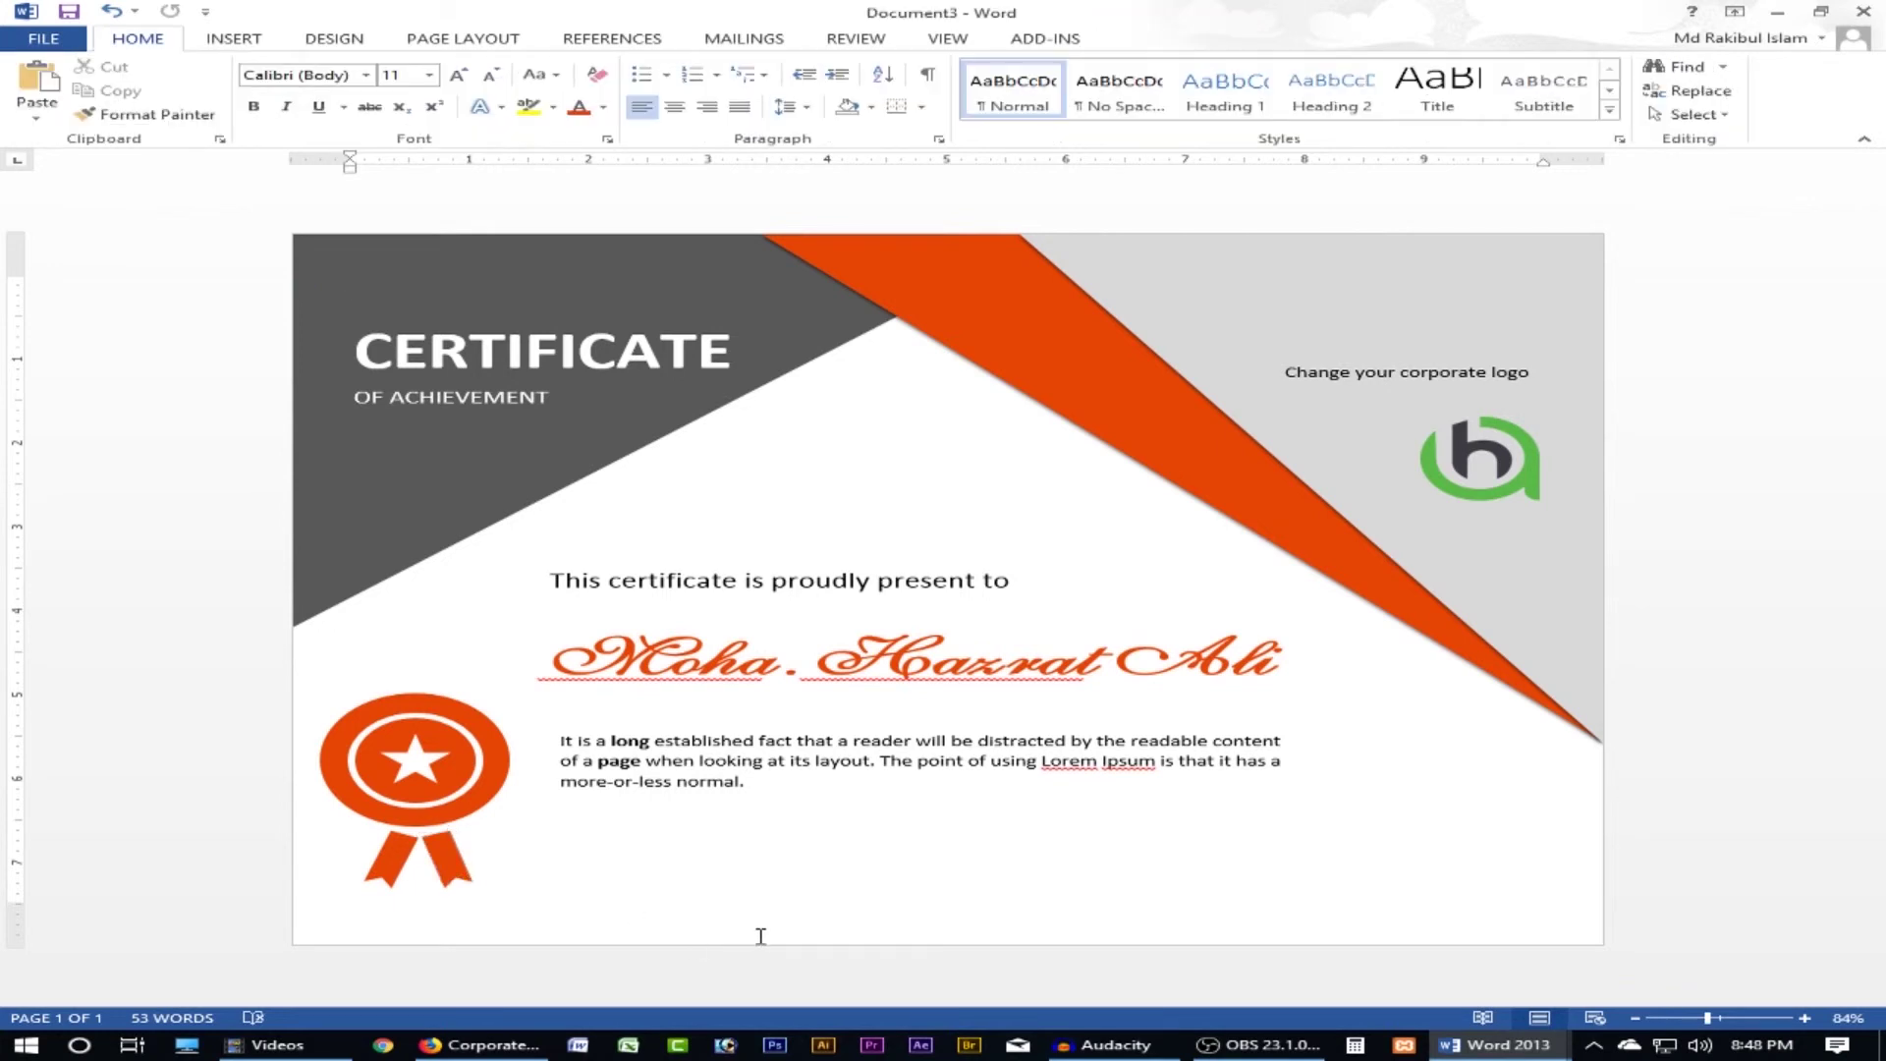
{"action": "scroll", "coordinate": [903, 840], "scroll_direction": "down", "scroll_amount": 2}
{"action": "scroll", "coordinate": [902, 840], "scroll_direction": "up", "scroll_amount": 3}
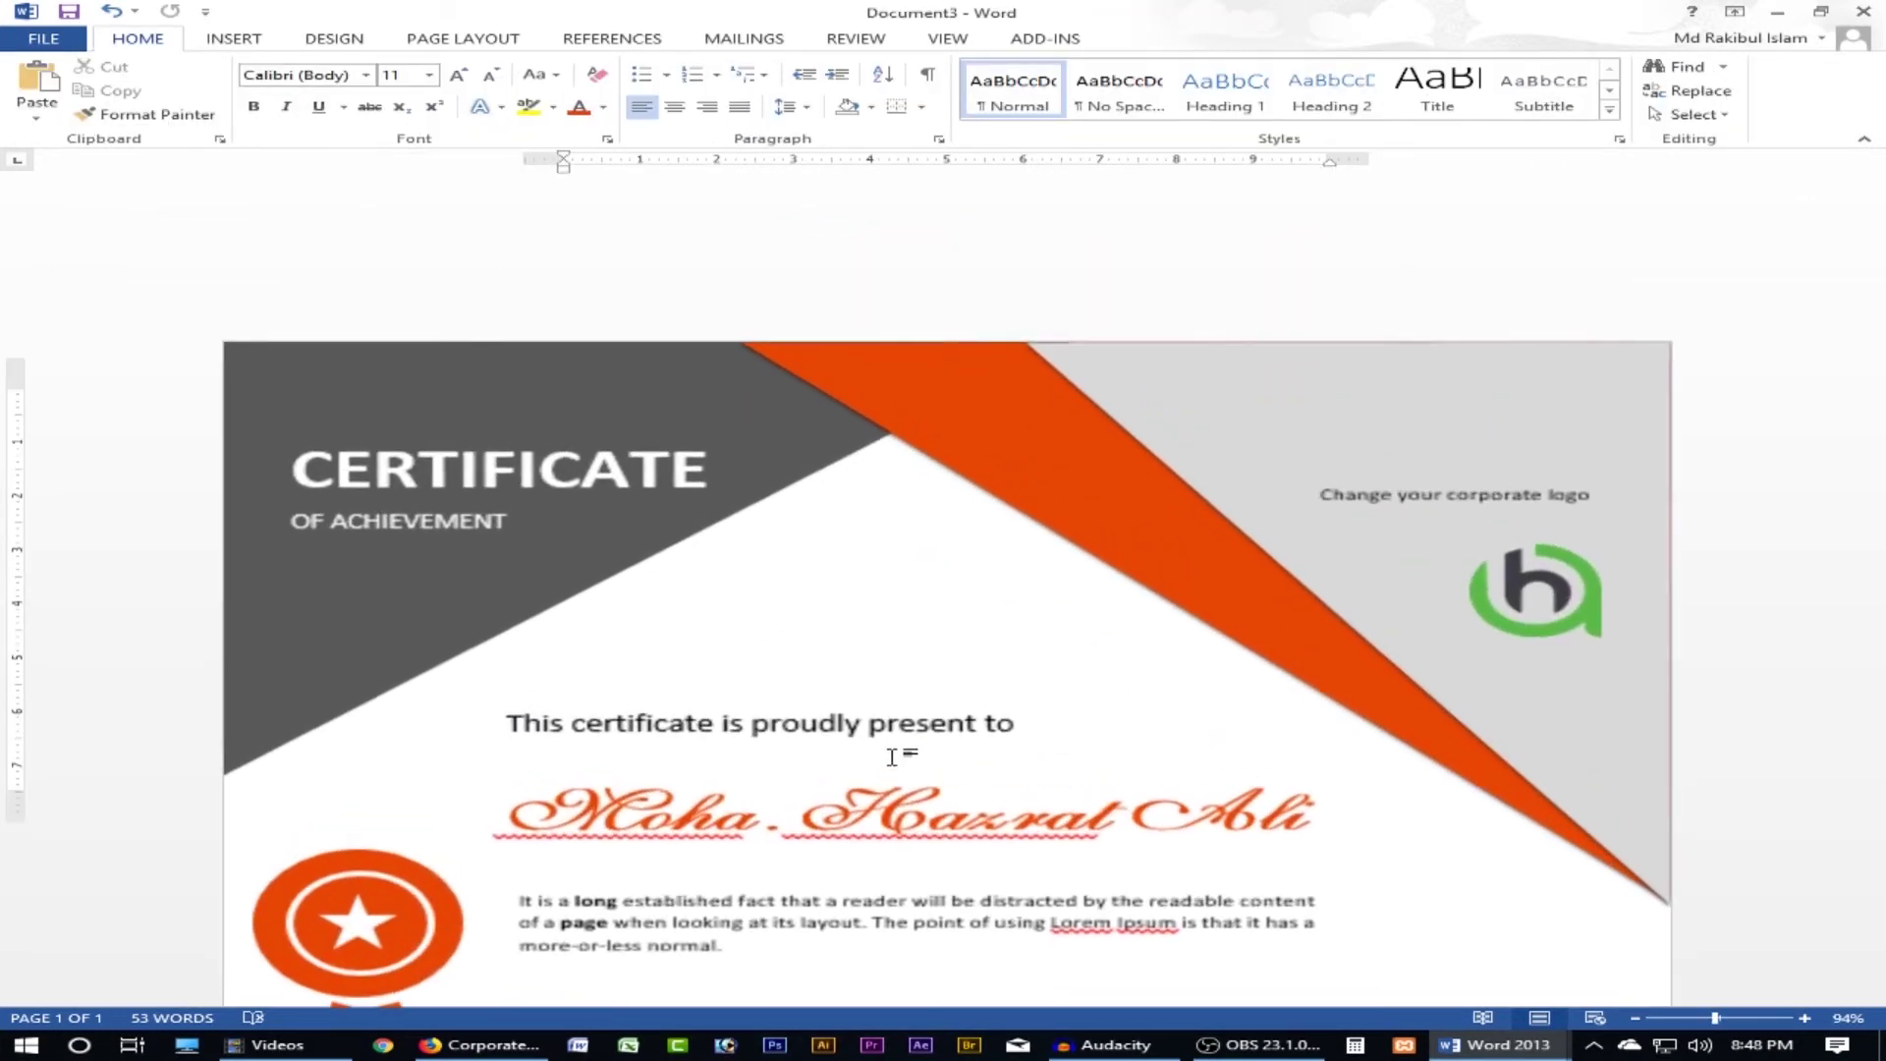
{"action": "scroll", "coordinate": [902, 825], "scroll_direction": "up", "scroll_amount": 1}
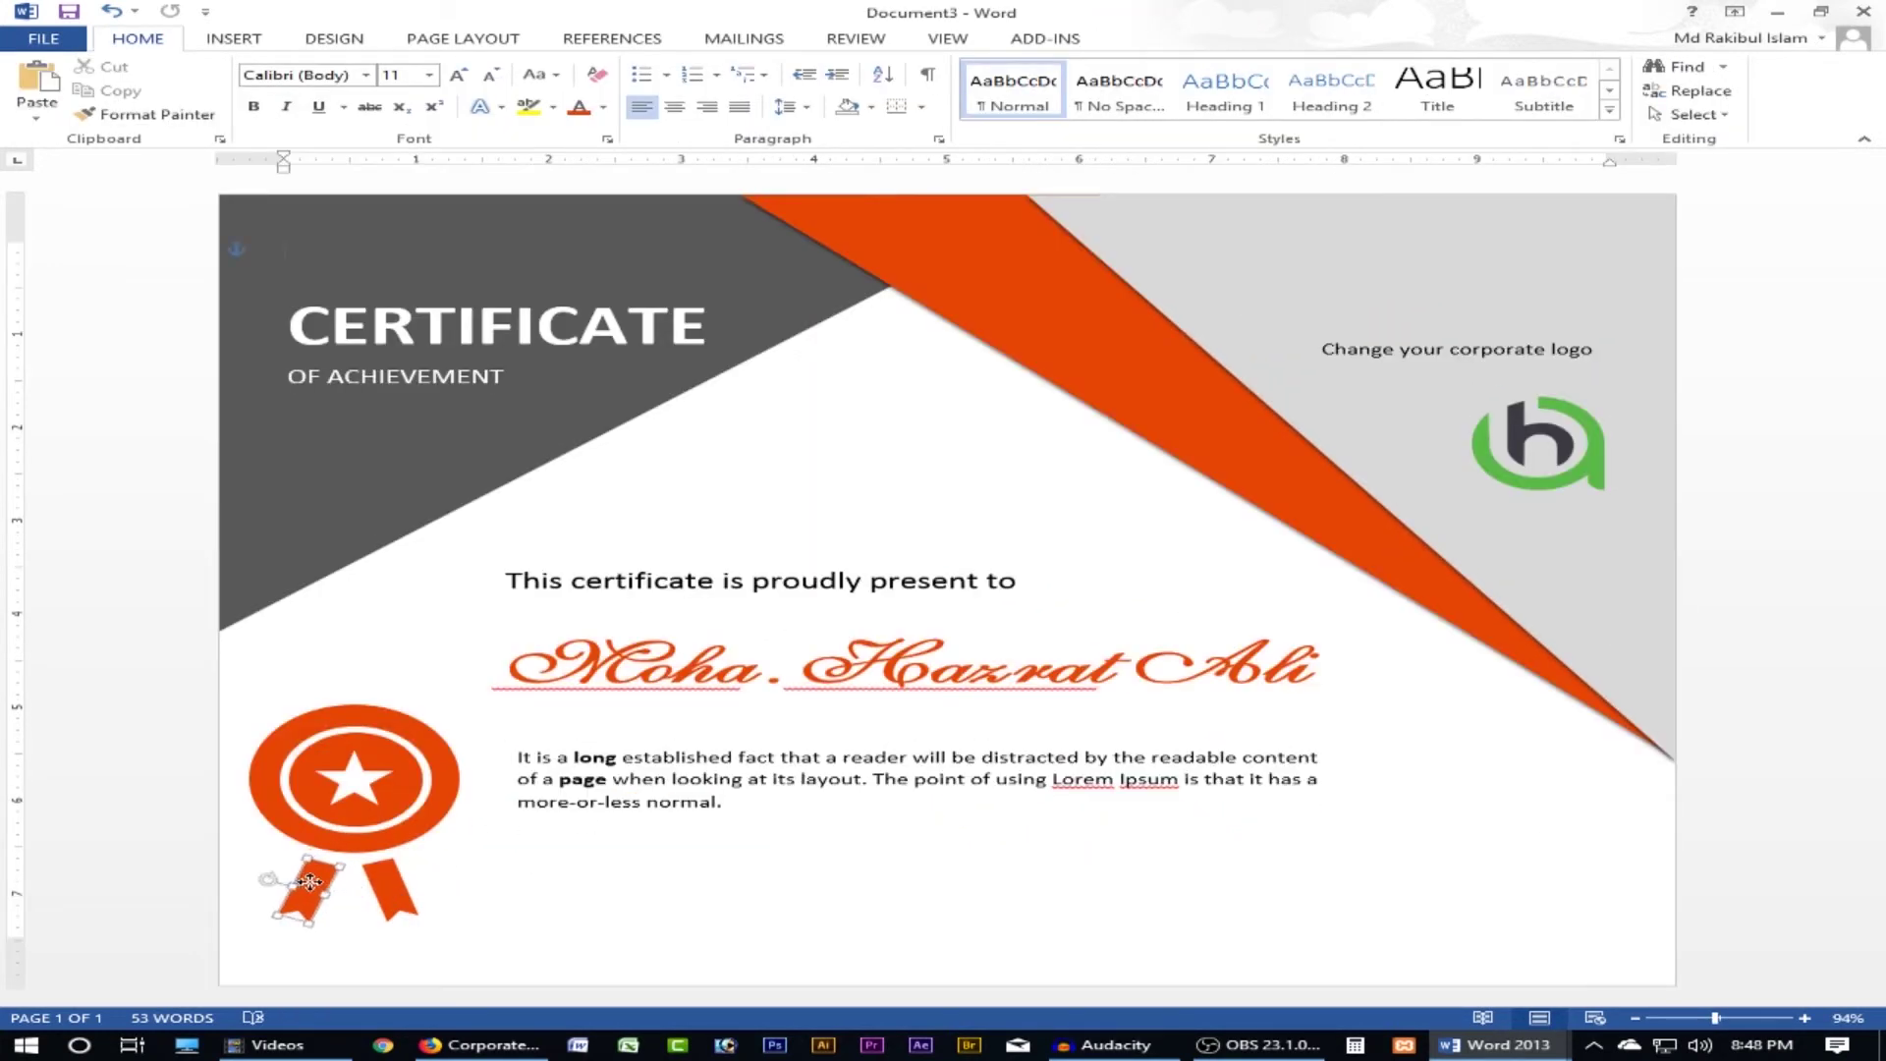
{"action": "mouse_move", "coordinate": [325, 882]}
{"action": "left_mouse_down"}
{"action": "mouse_move", "coordinate": [395, 890]}
{"action": "mouse_move", "coordinate": [319, 899]}
{"action": "mouse_move", "coordinate": [337, 911]}
{"action": "mouse_move", "coordinate": [413, 903]}
{"action": "left_mouse_up"}
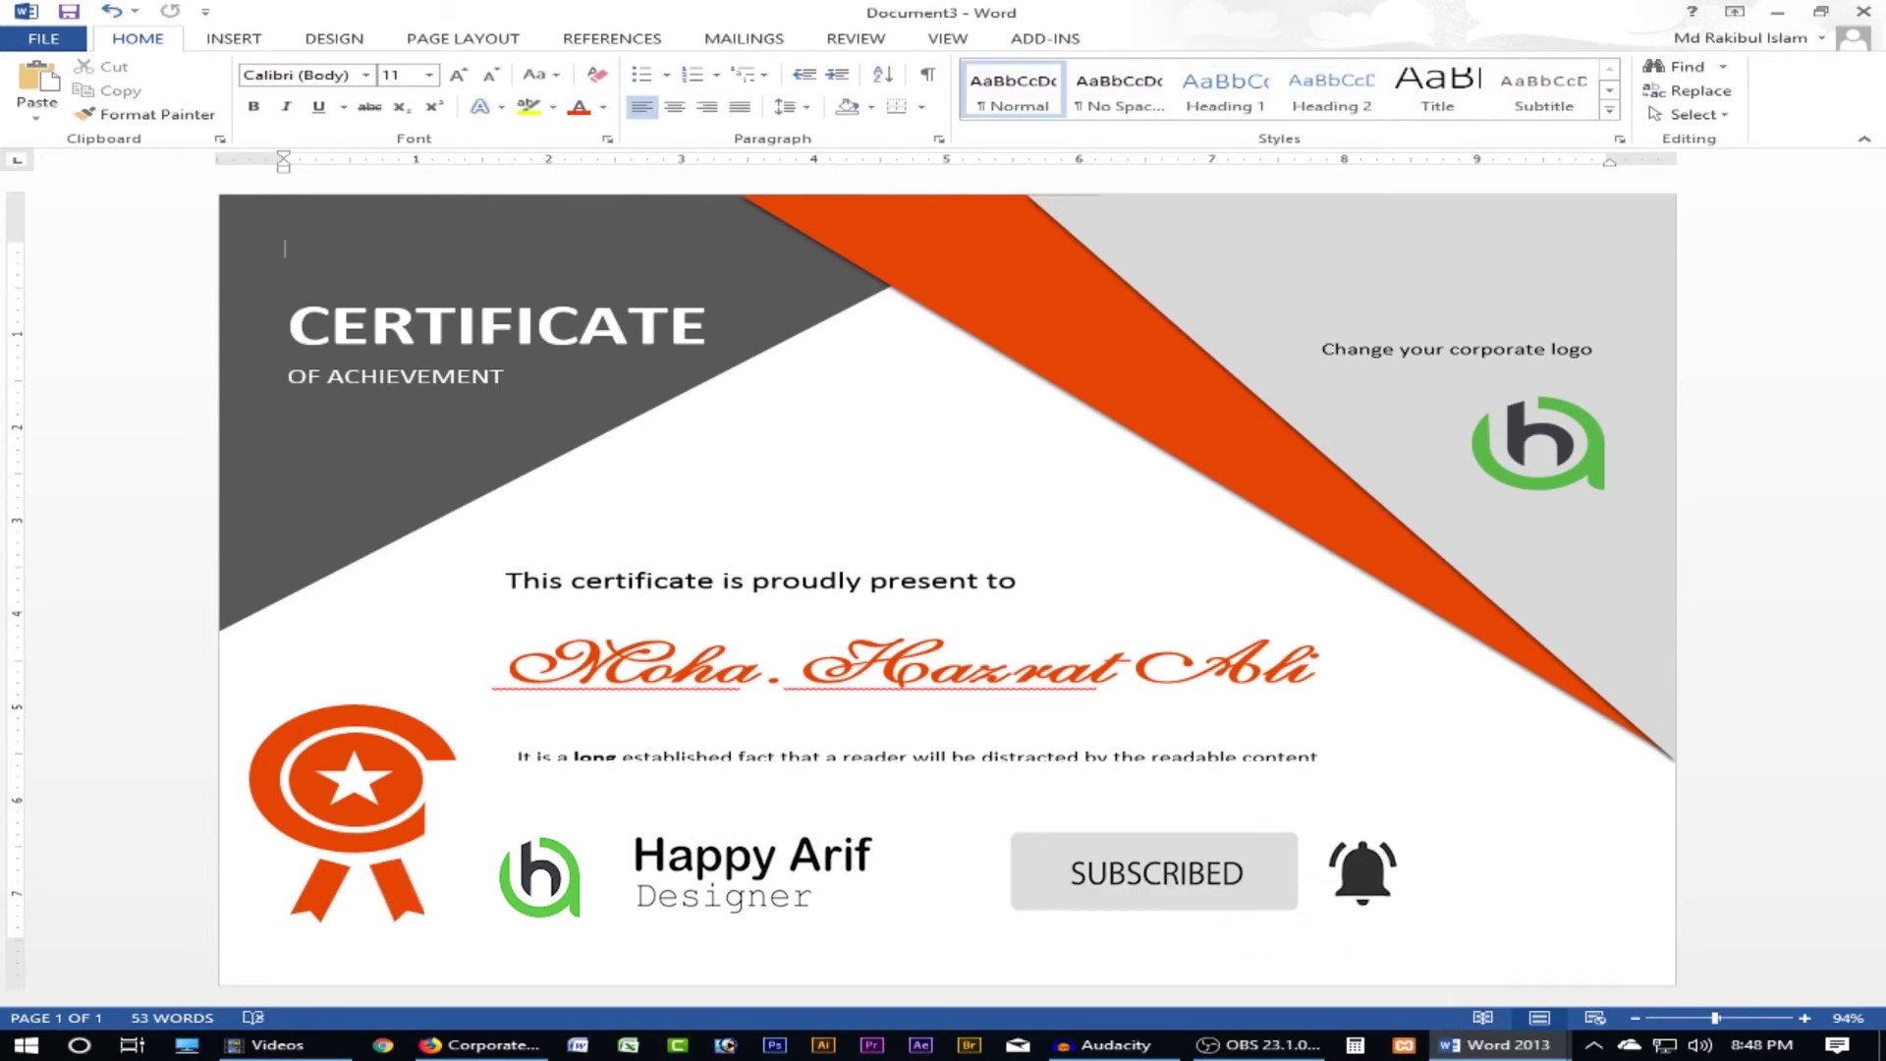
{"action": "scroll", "coordinate": [974, 850], "scroll_direction": "down", "scroll_amount": 3}
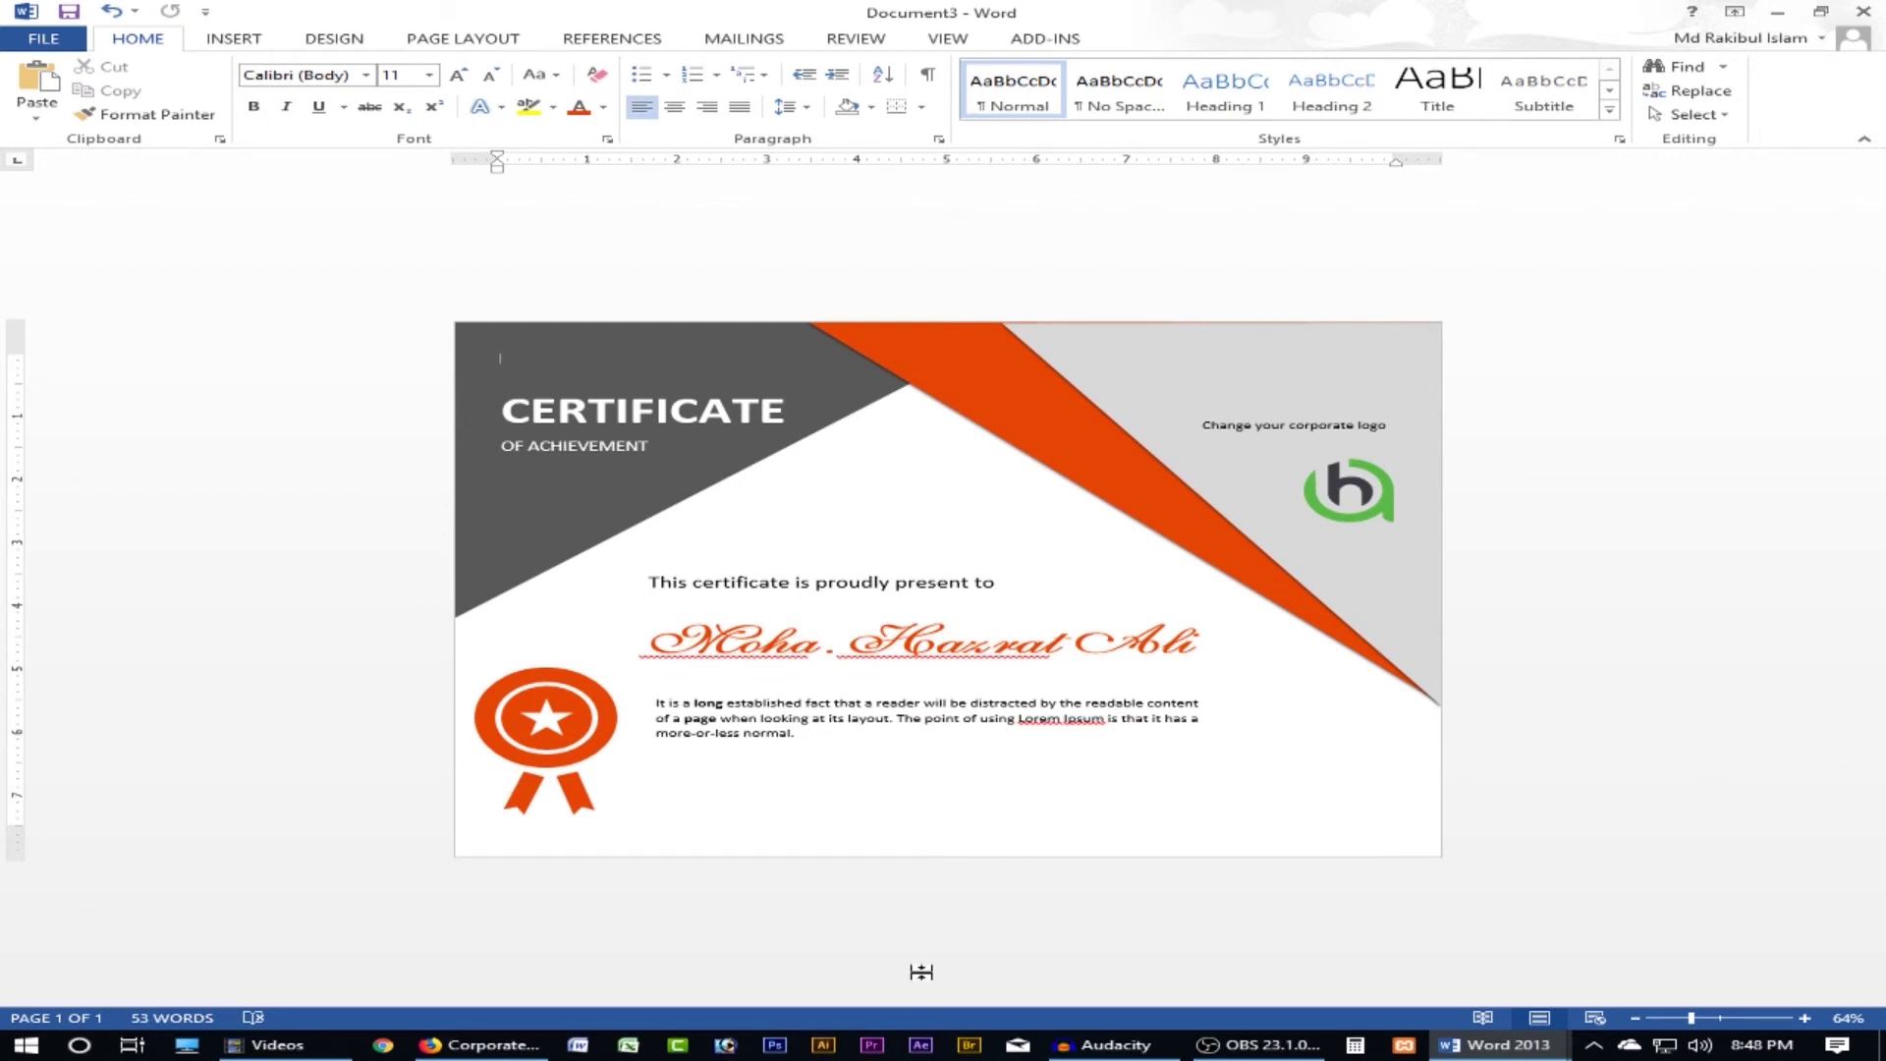
{"action": "left_click", "coordinate": [482, 1045]}
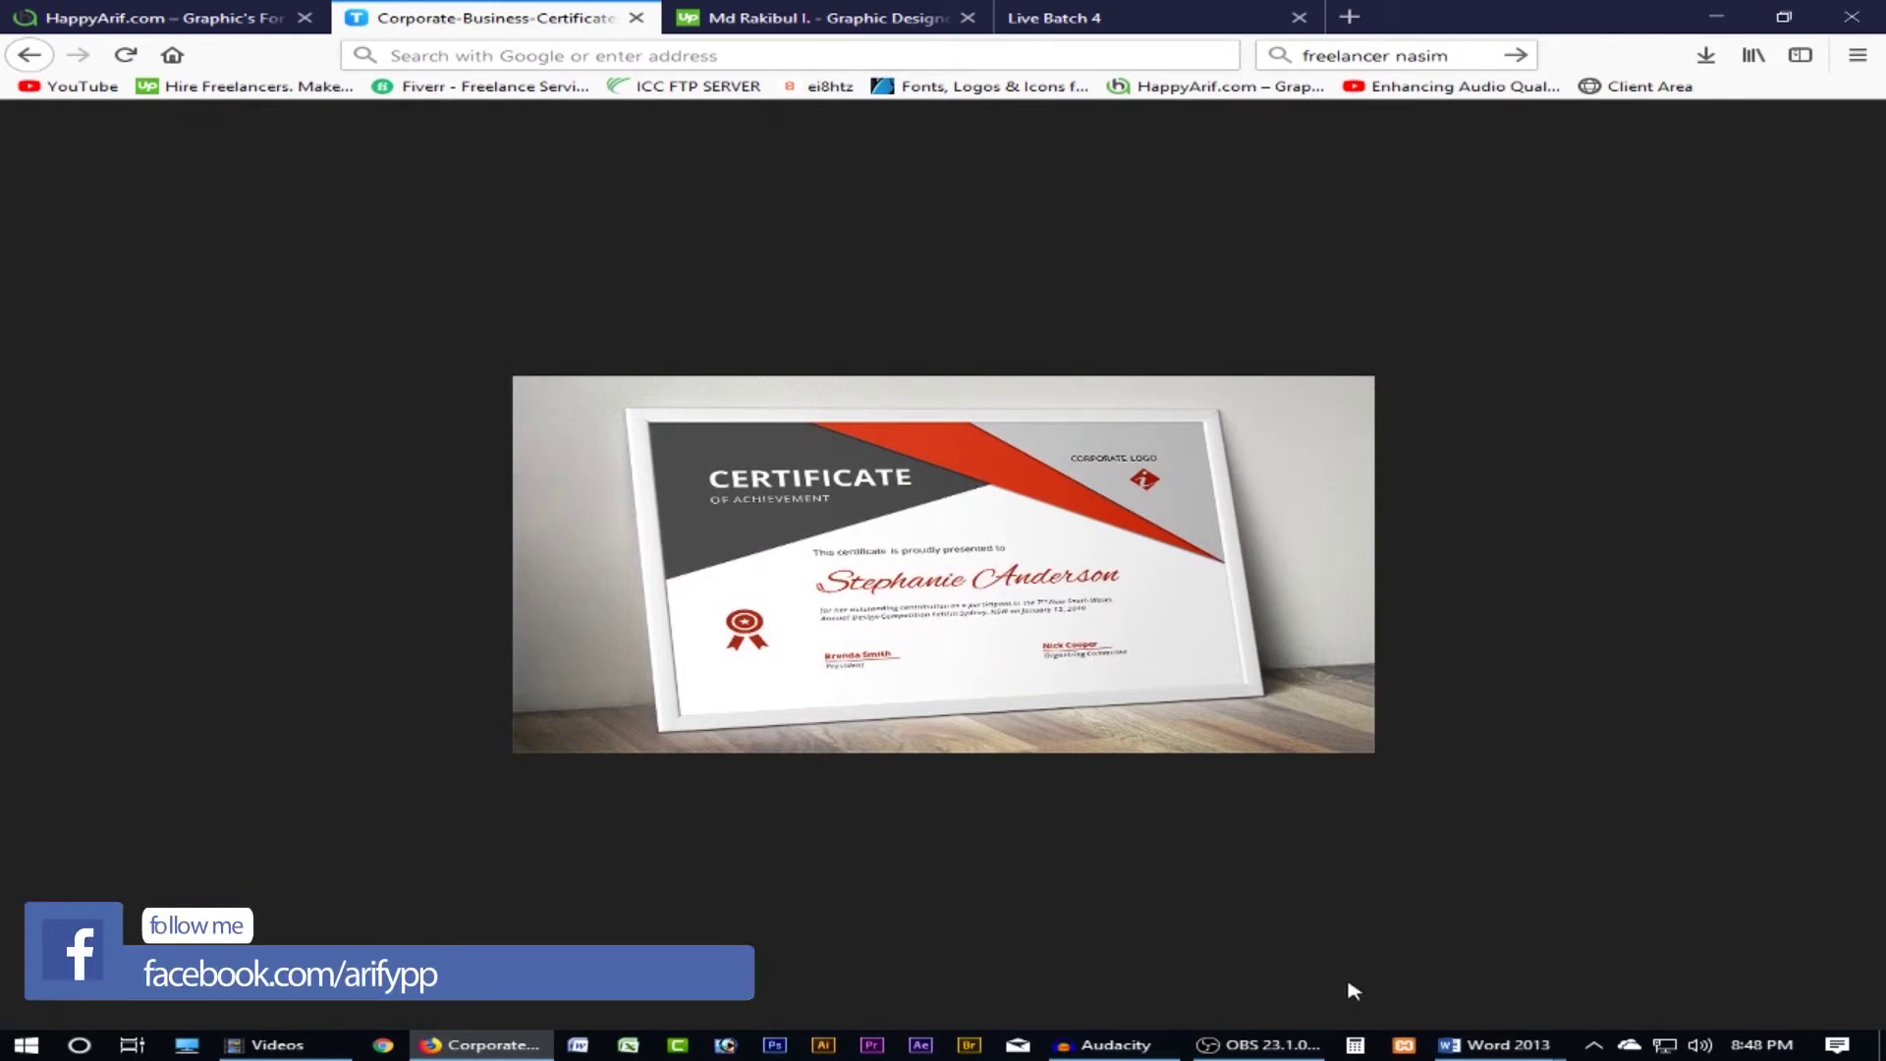
{"action": "left_click", "coordinate": [1501, 1045]}
{"action": "left_click", "coordinate": [1543, 944]}
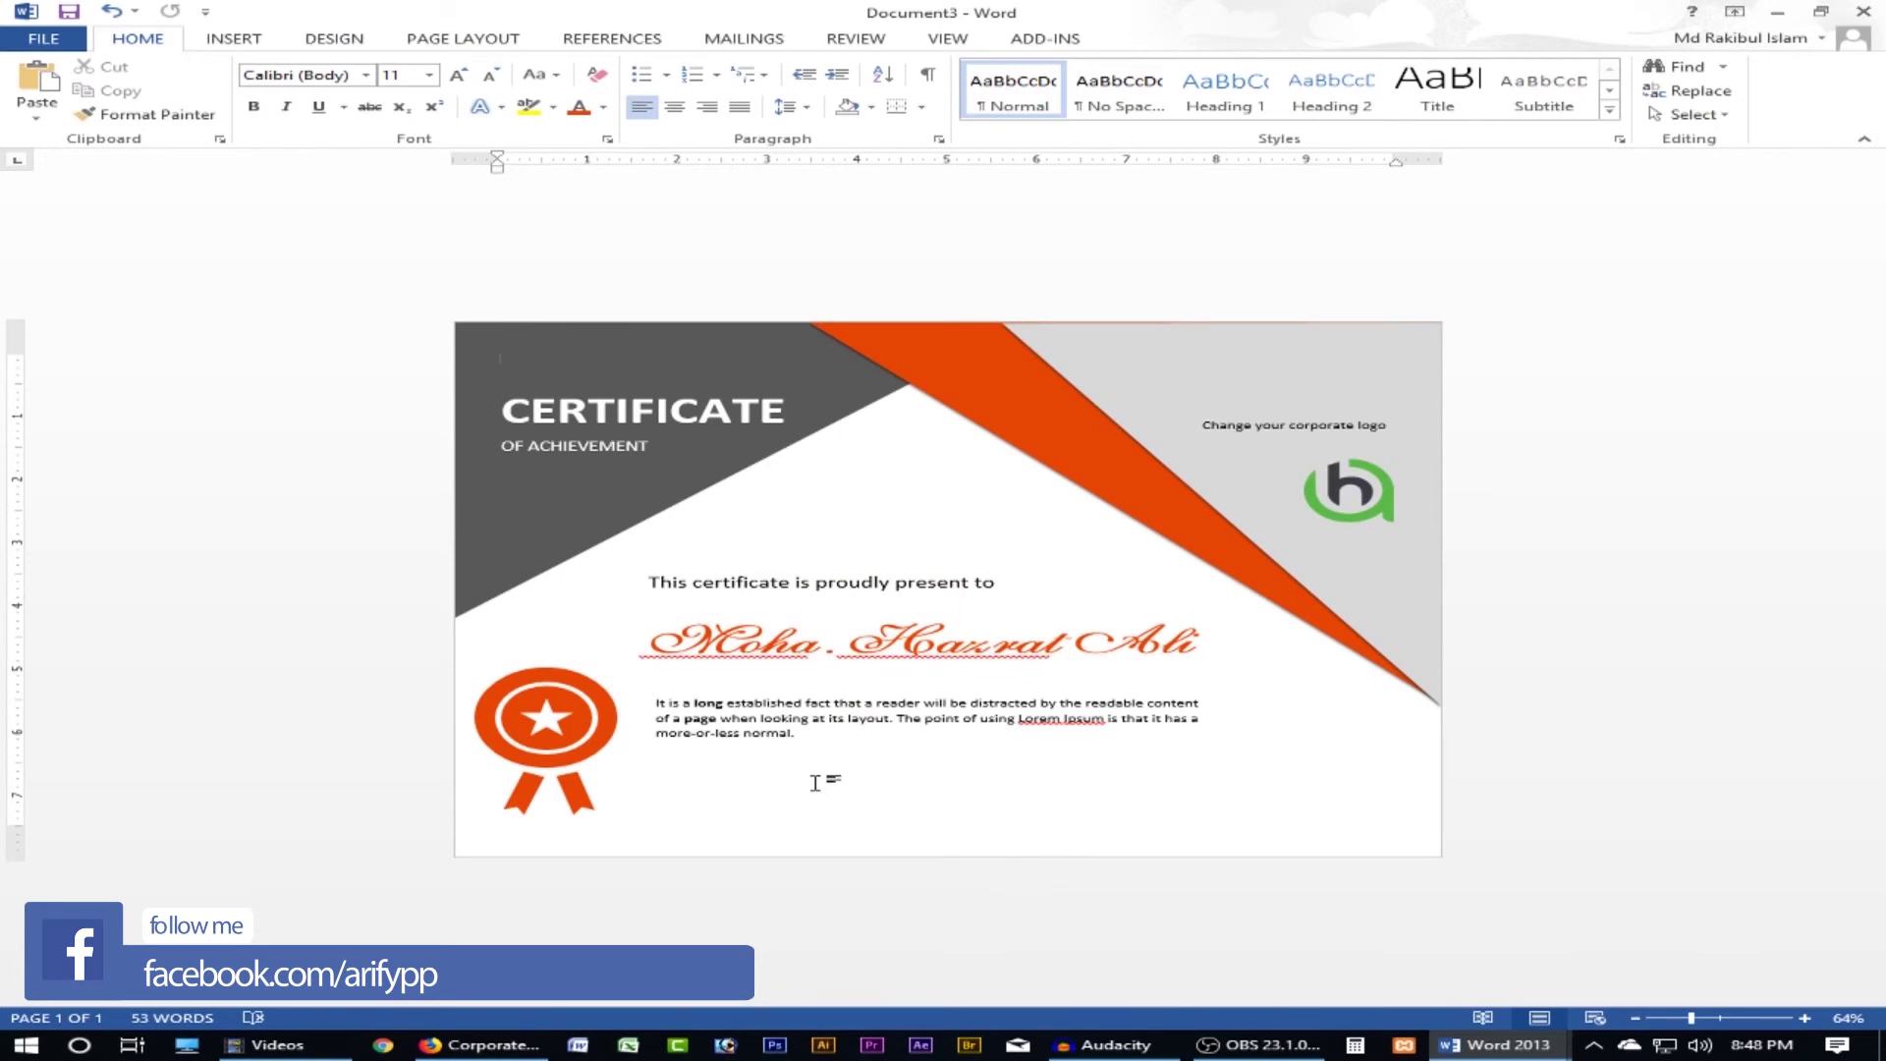
{"action": "scroll", "coordinate": [819, 786], "scroll_direction": "up", "scroll_amount": 4}
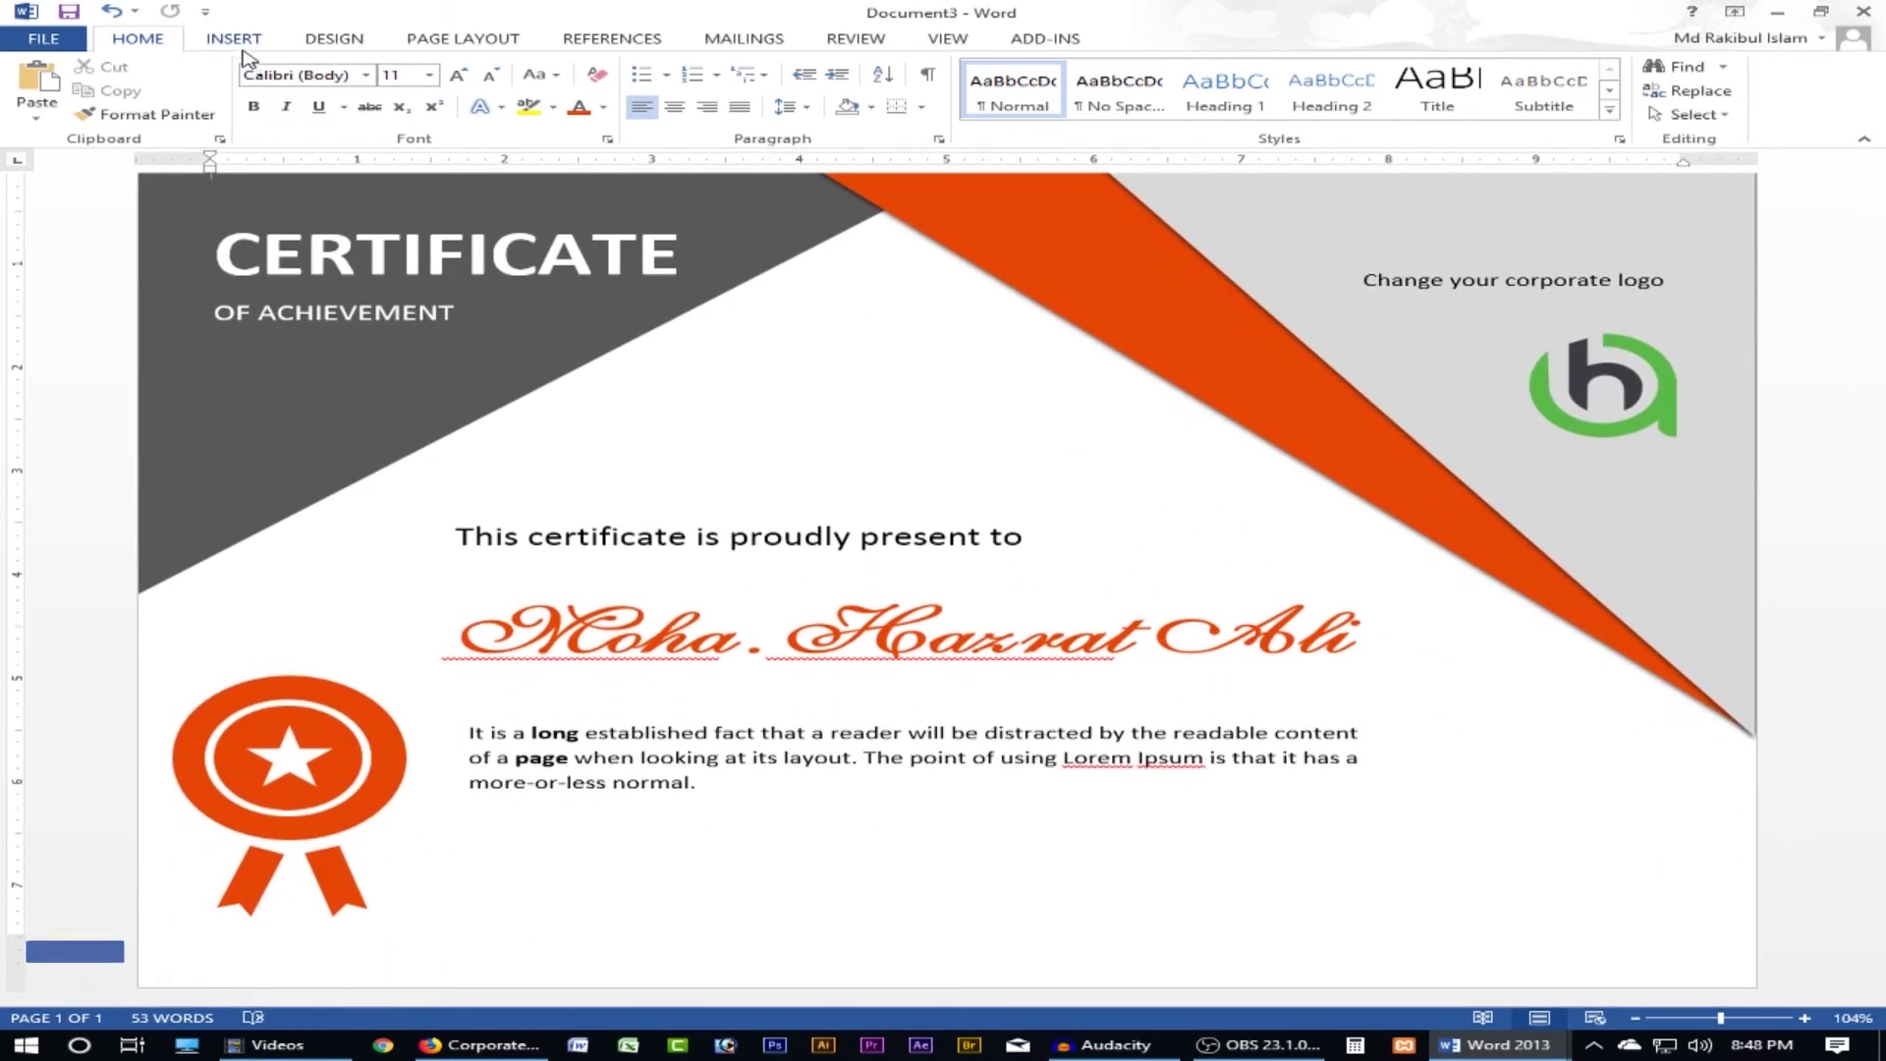
- Draw a text box below the body paragraph
{"action": "left_click", "coordinate": [233, 39]}
{"action": "left_click", "coordinate": [406, 96]}
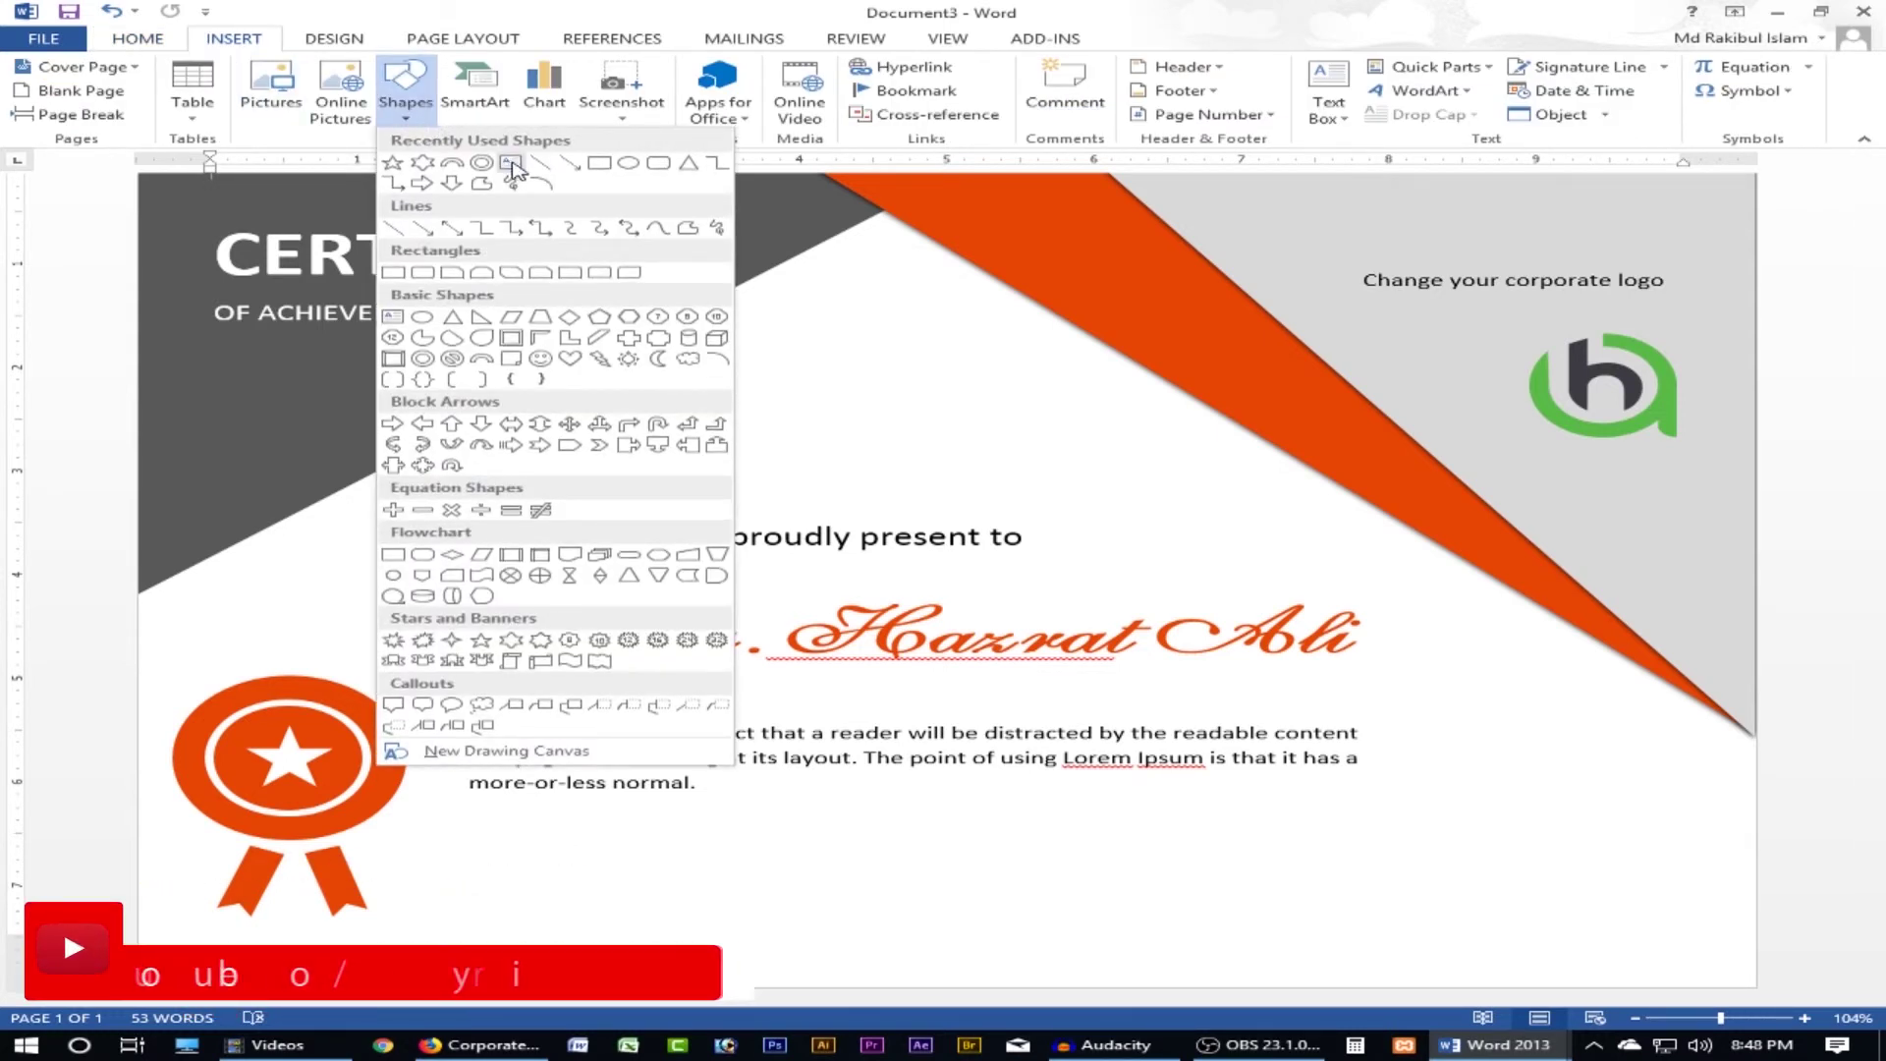
{"action": "left_click", "coordinate": [517, 173]}
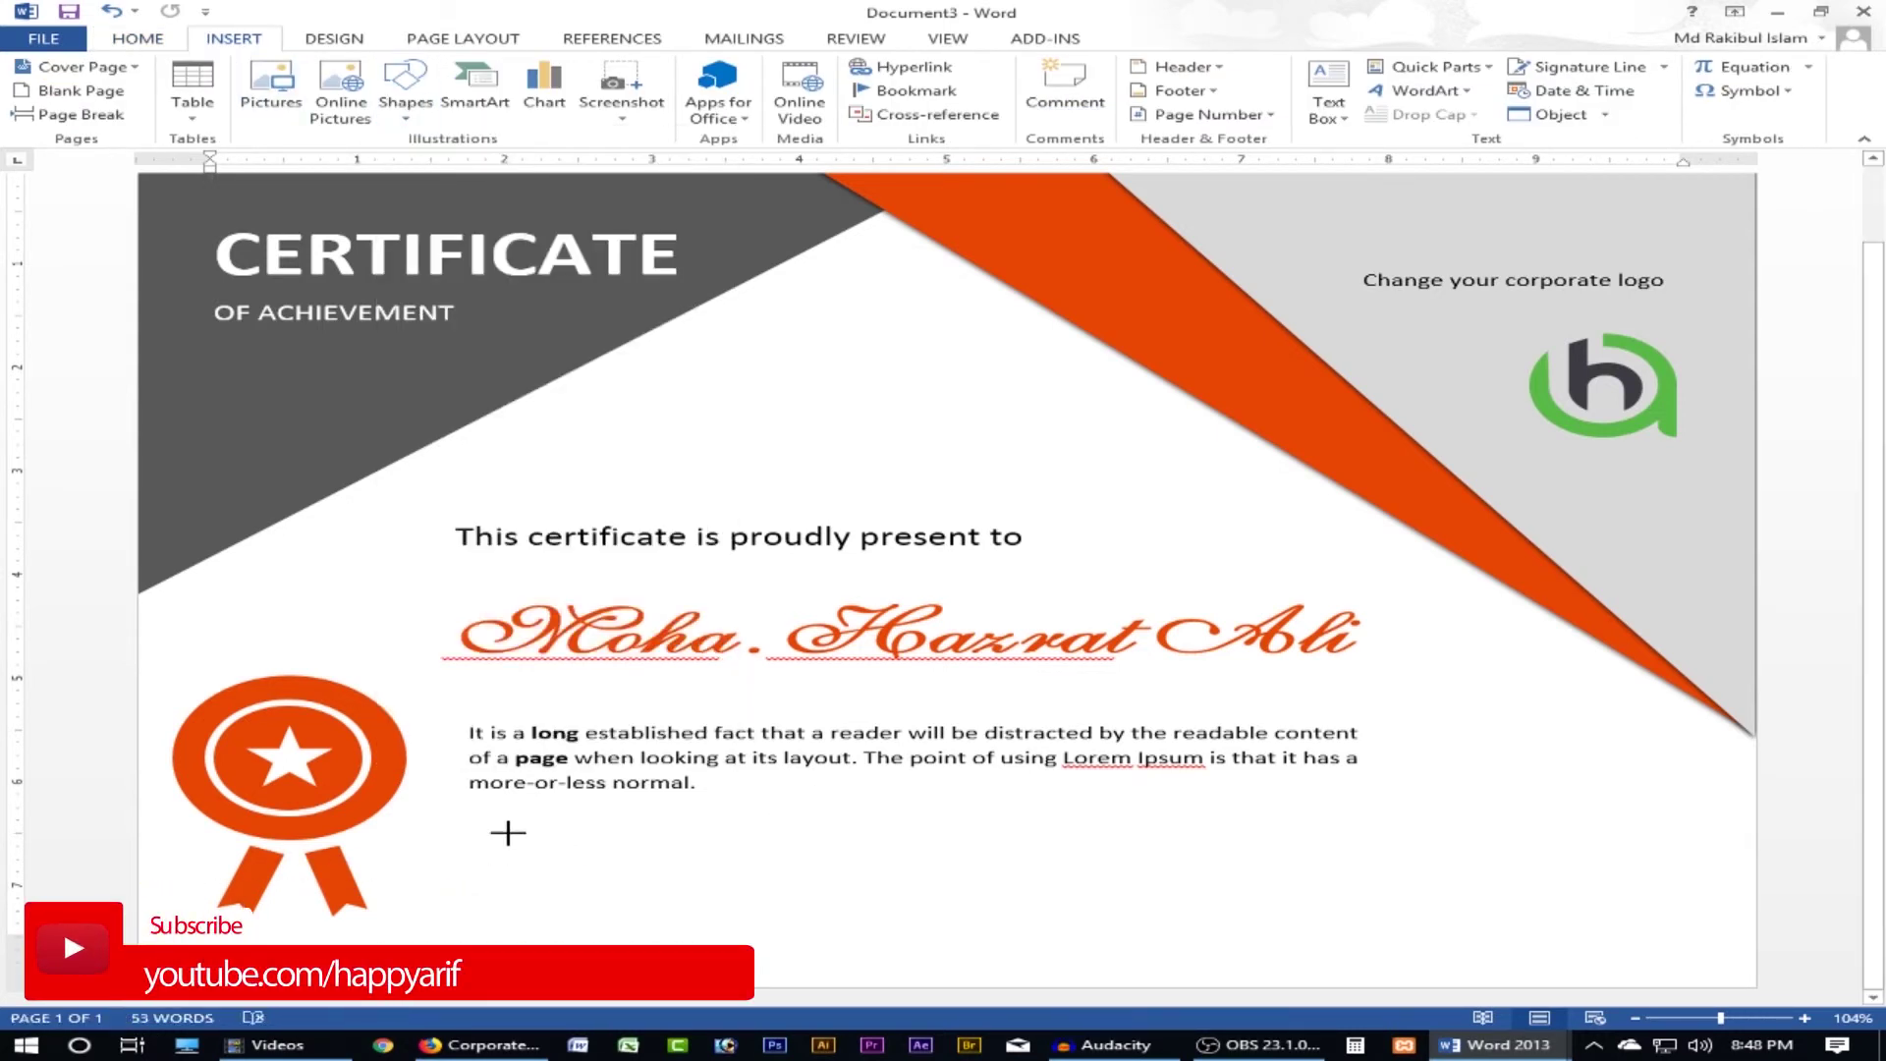
{"action": "left_click_drag", "start_coordinate": [513, 834], "coordinate": [973, 957]}
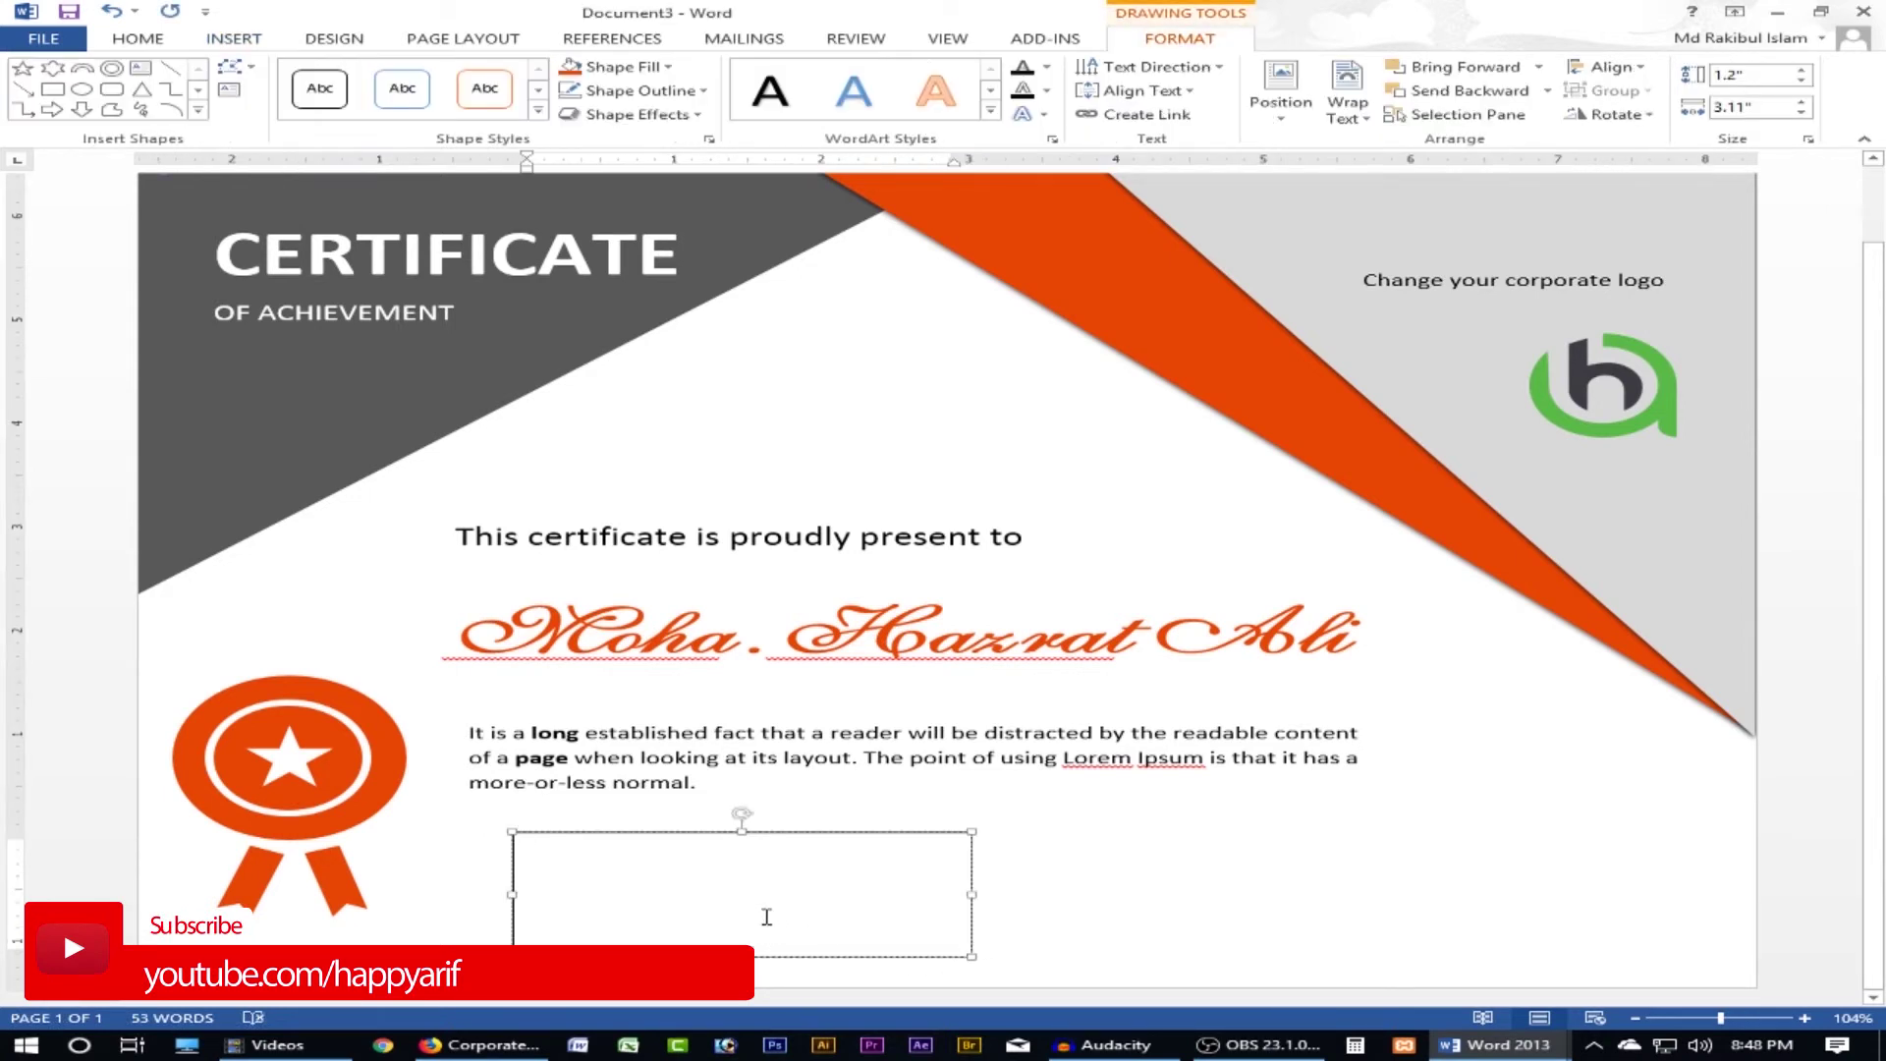
{"action": "type", "text": "Mds Arif"}
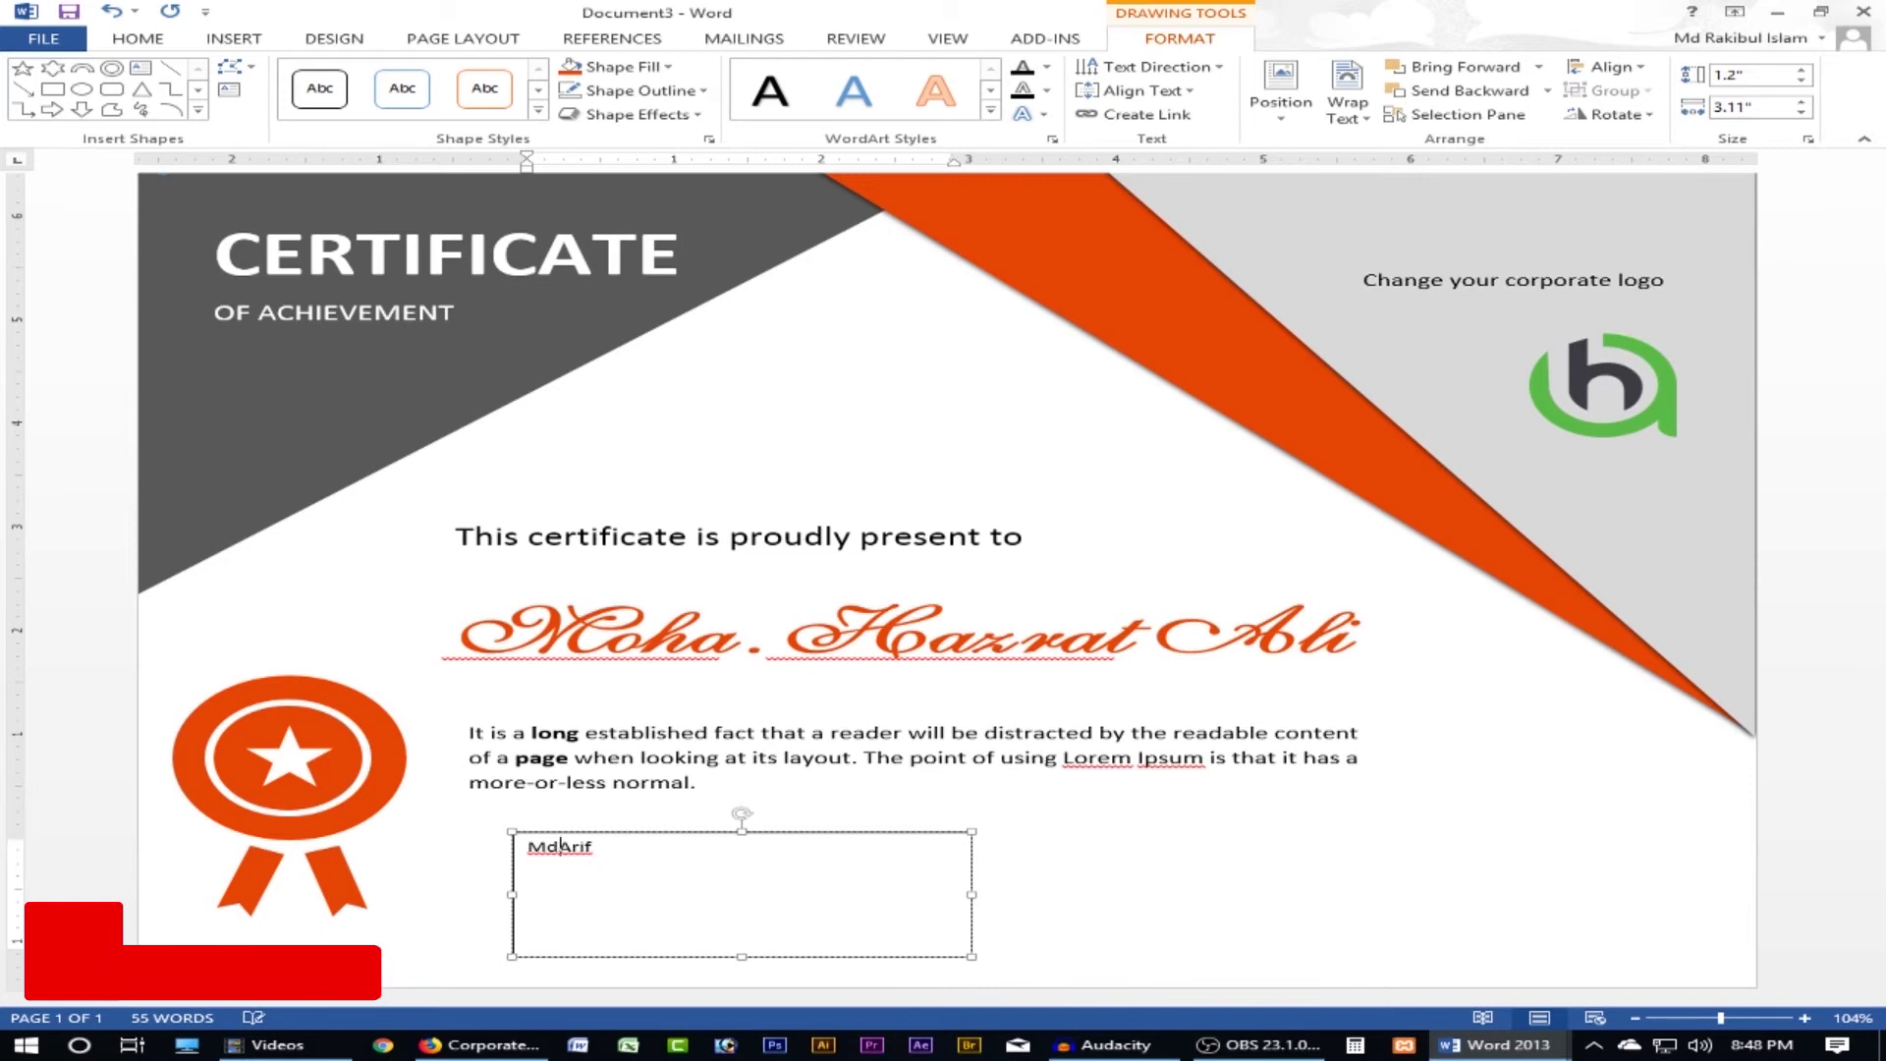
{"action": "key", "text": "BackSpace"}
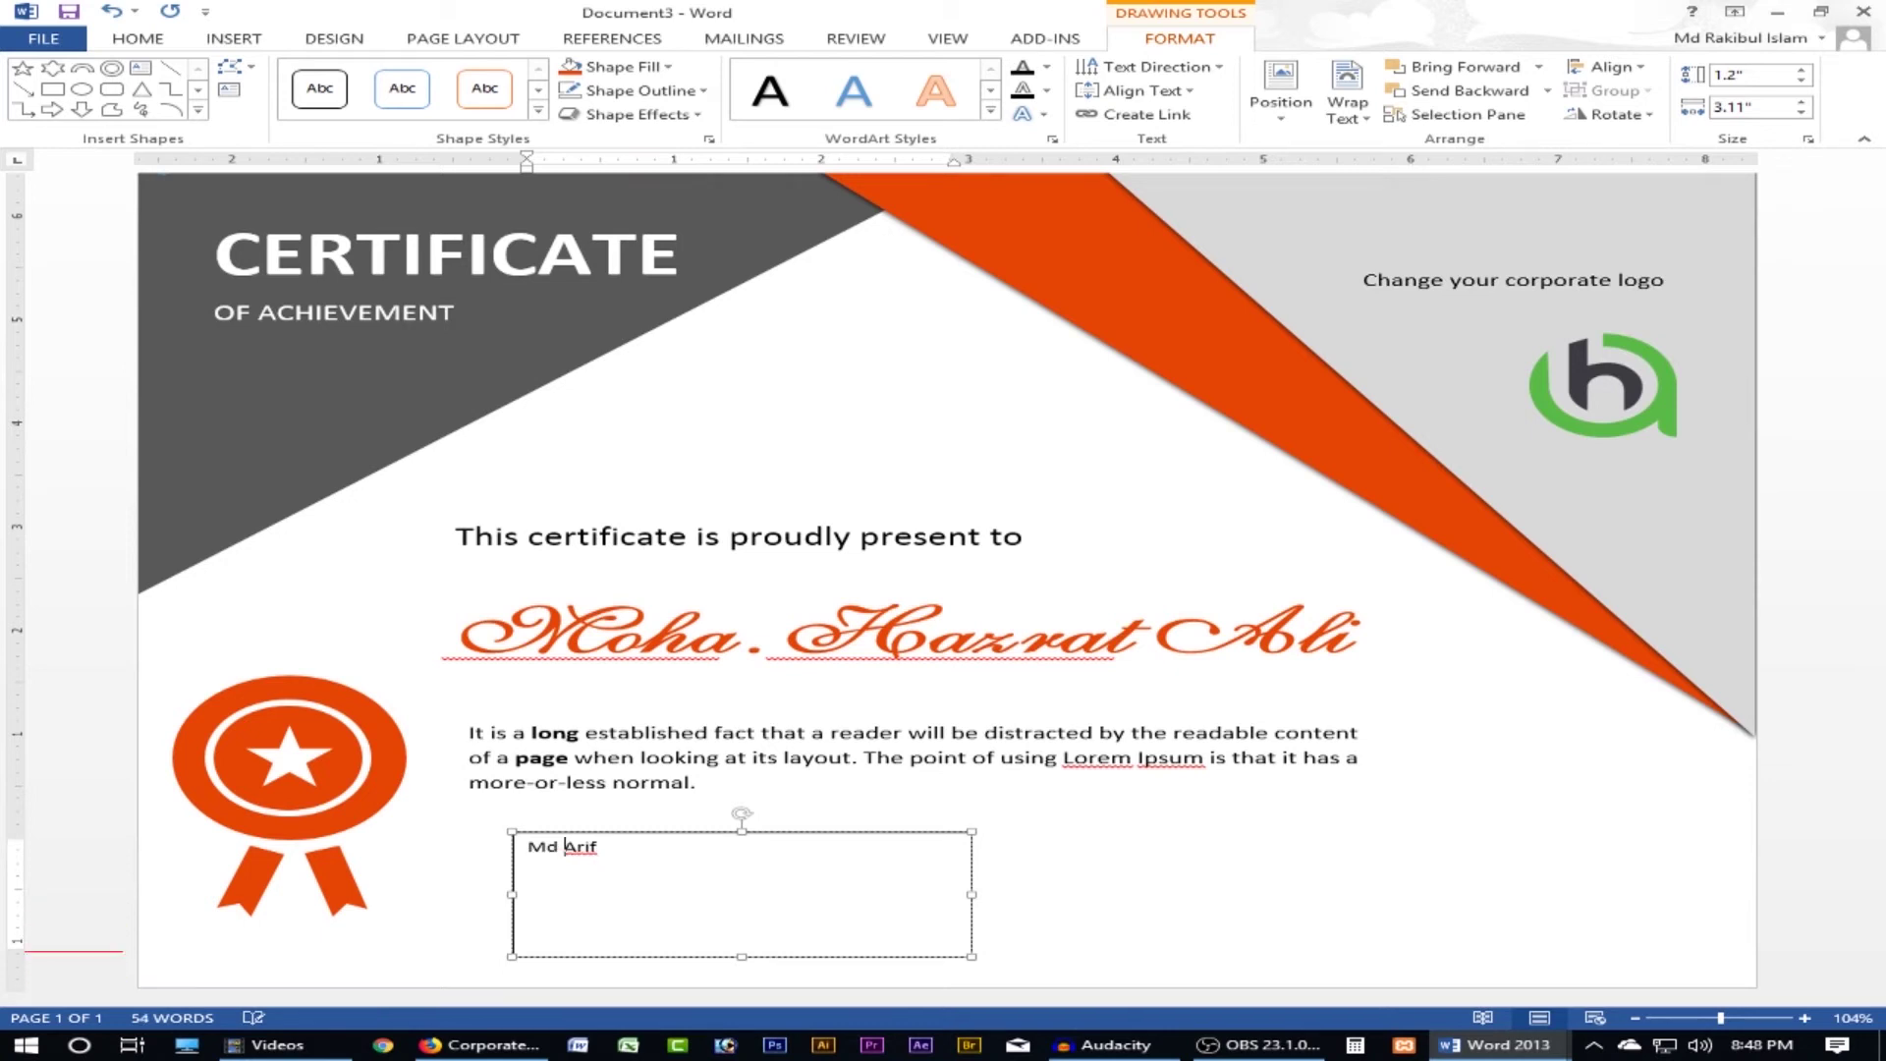
{"action": "key", "text": "End"}
{"action": "key", "text": "Return"}
{"action": "type", "text": "ctor"}
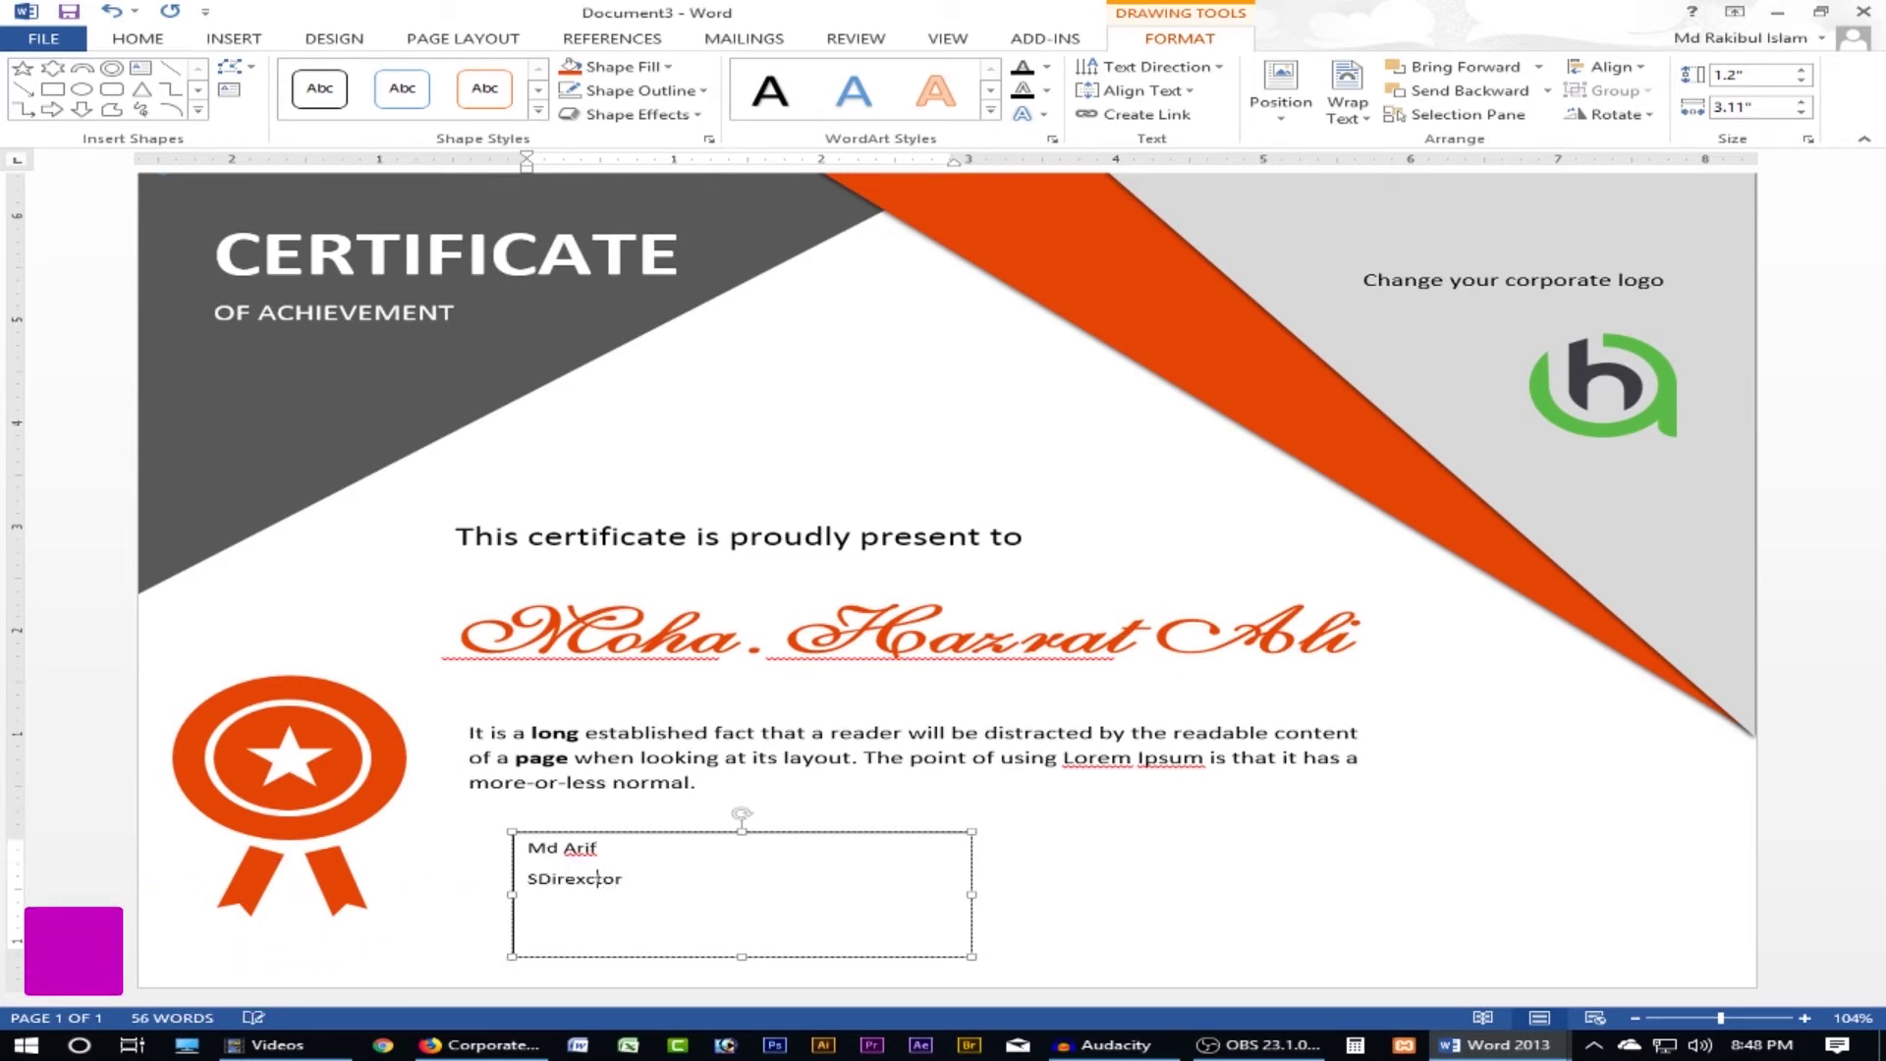
{"action": "left_click", "coordinate": [768, 908]}
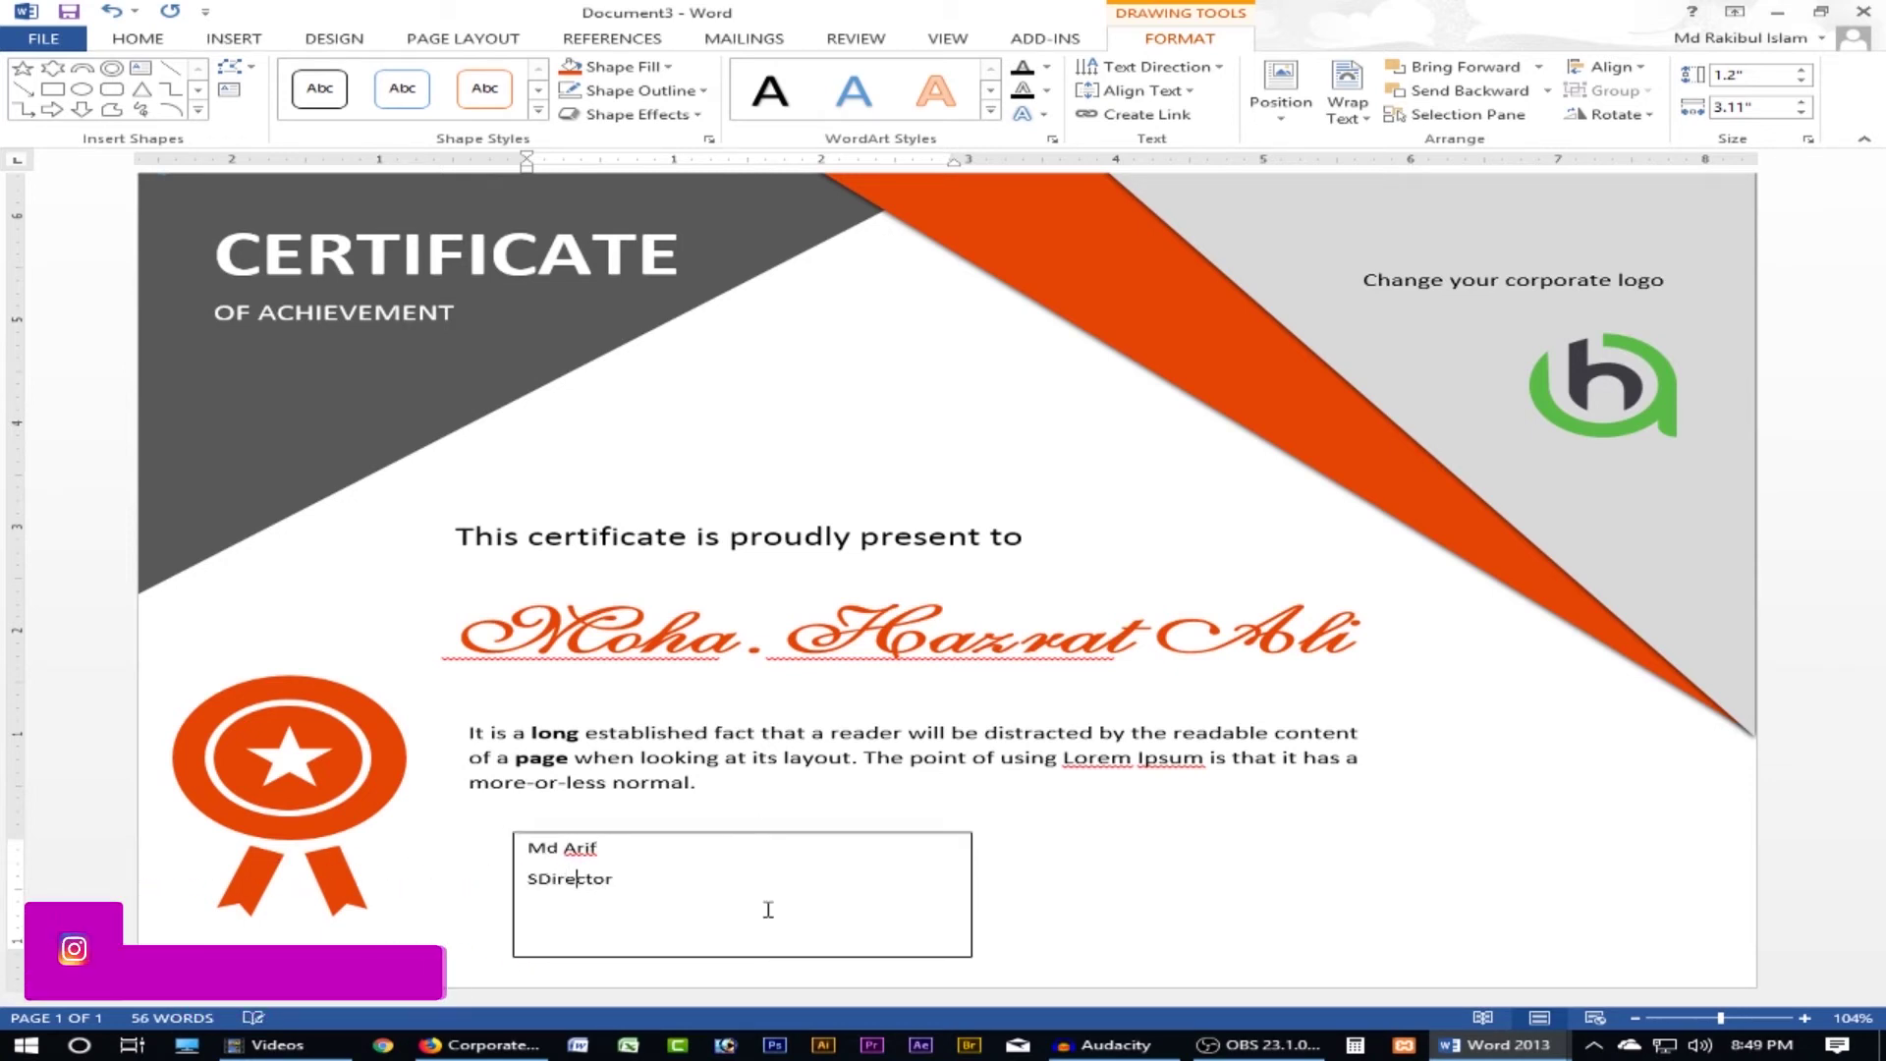
{"action": "key", "text": "Home"}
{"action": "key", "text": "Delete"}
{"action": "key", "text": "End"}
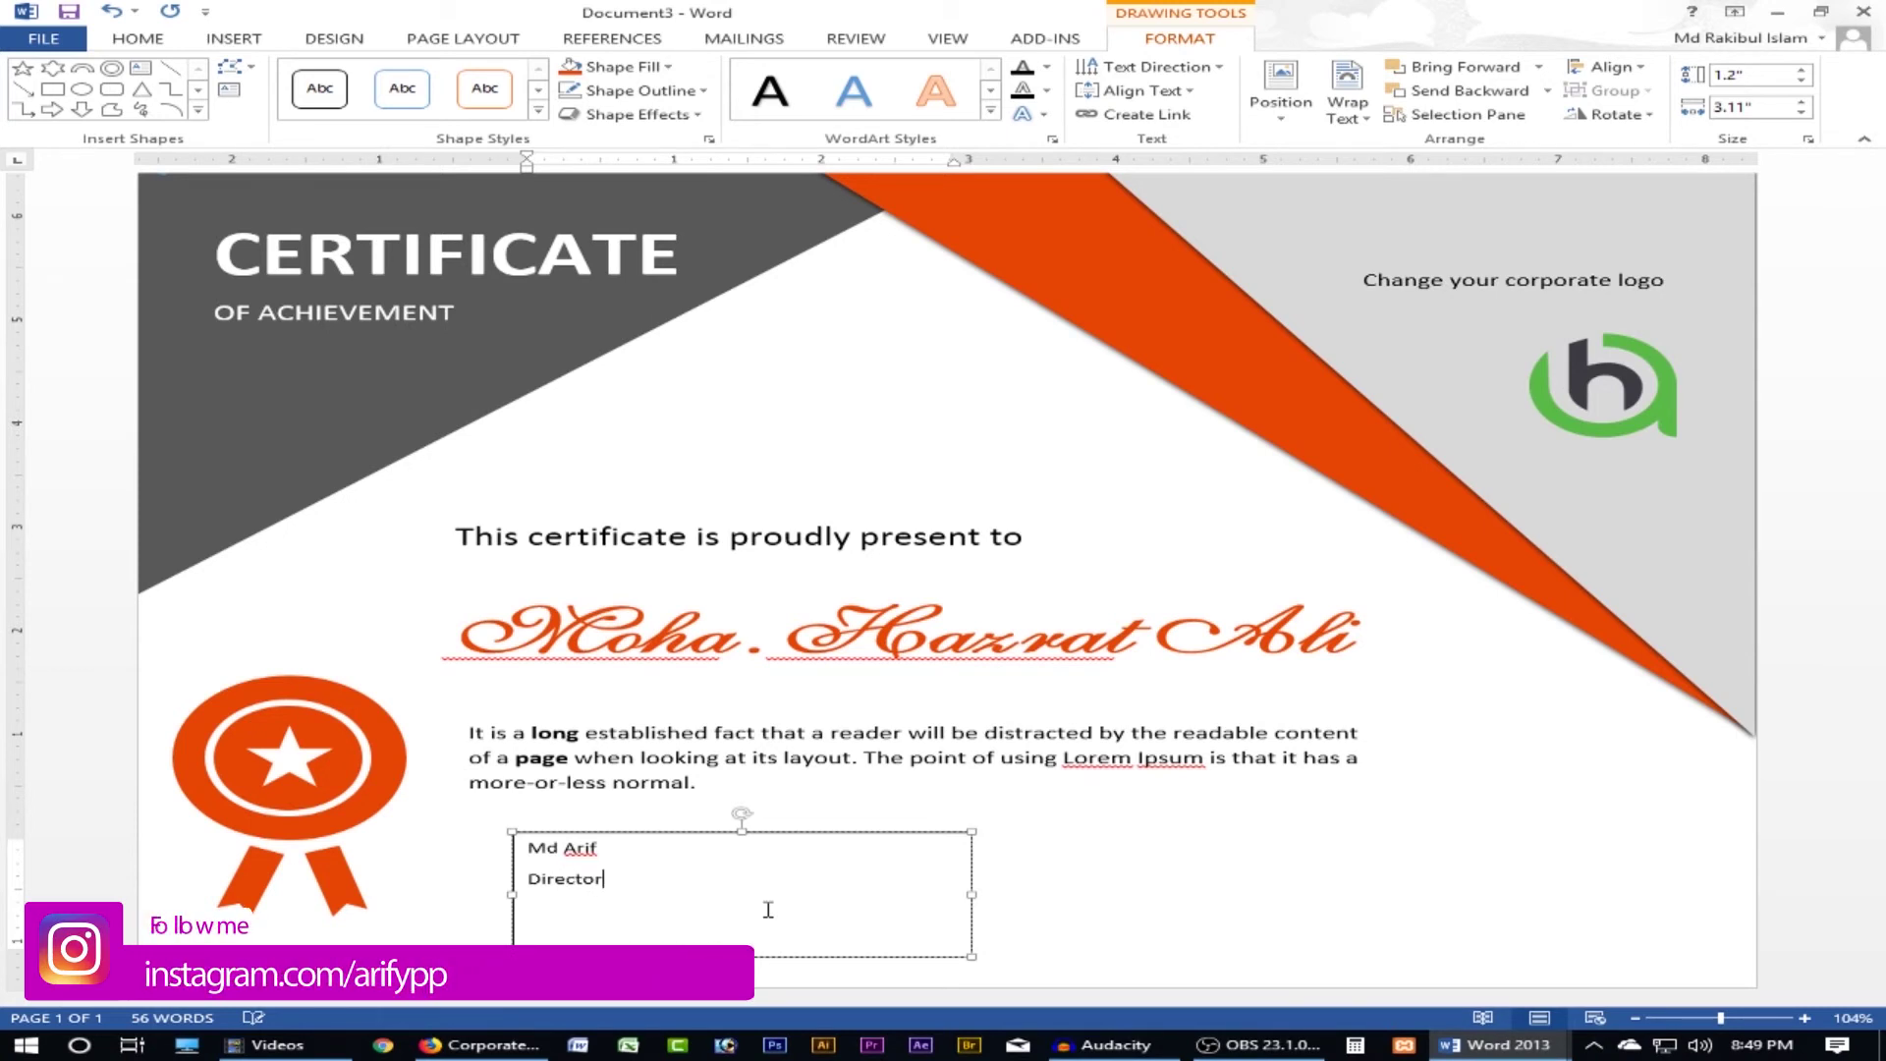
- Enlarge and bold the name, then shorten the box to fit two lines
{"action": "key", "text": "shift+End"}
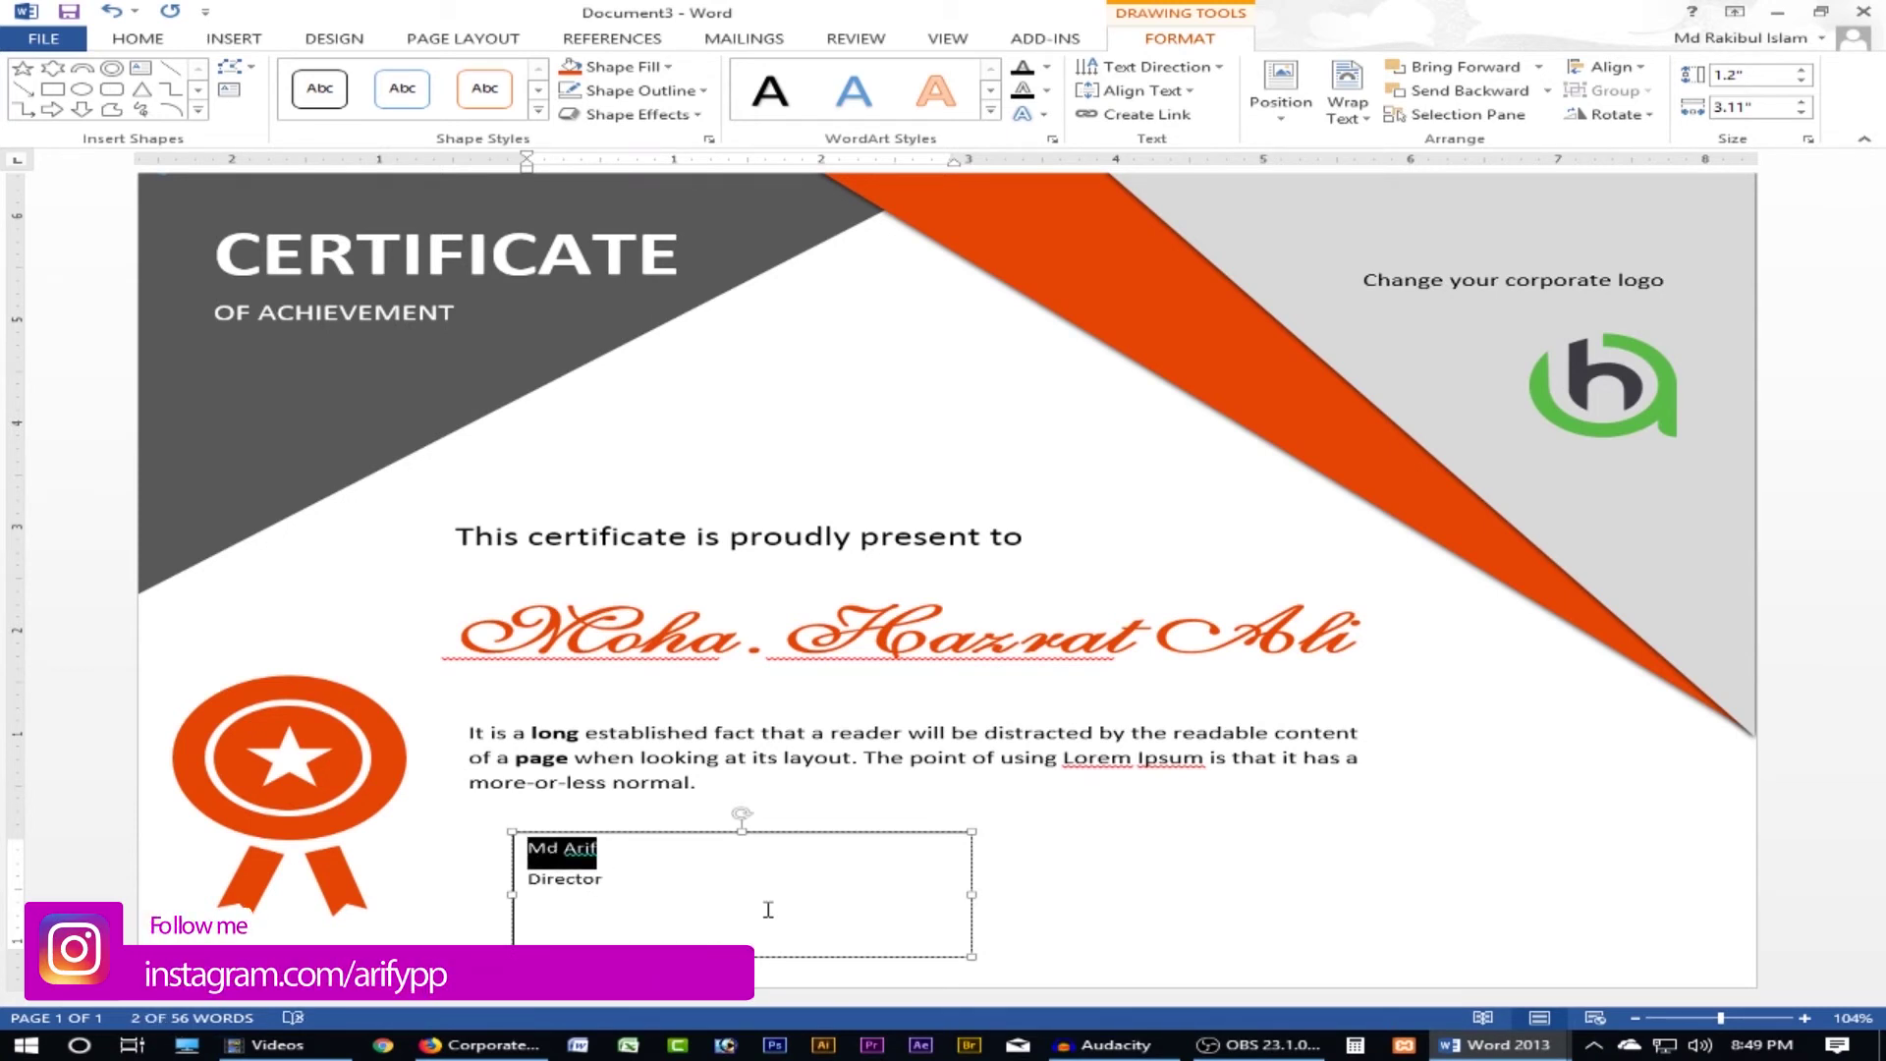
{"action": "key", "text": "ctrl+bracketright"}
{"action": "key", "text": "ctrl+bracketright"}
{"action": "key", "text": "ctrl+bracketright"}
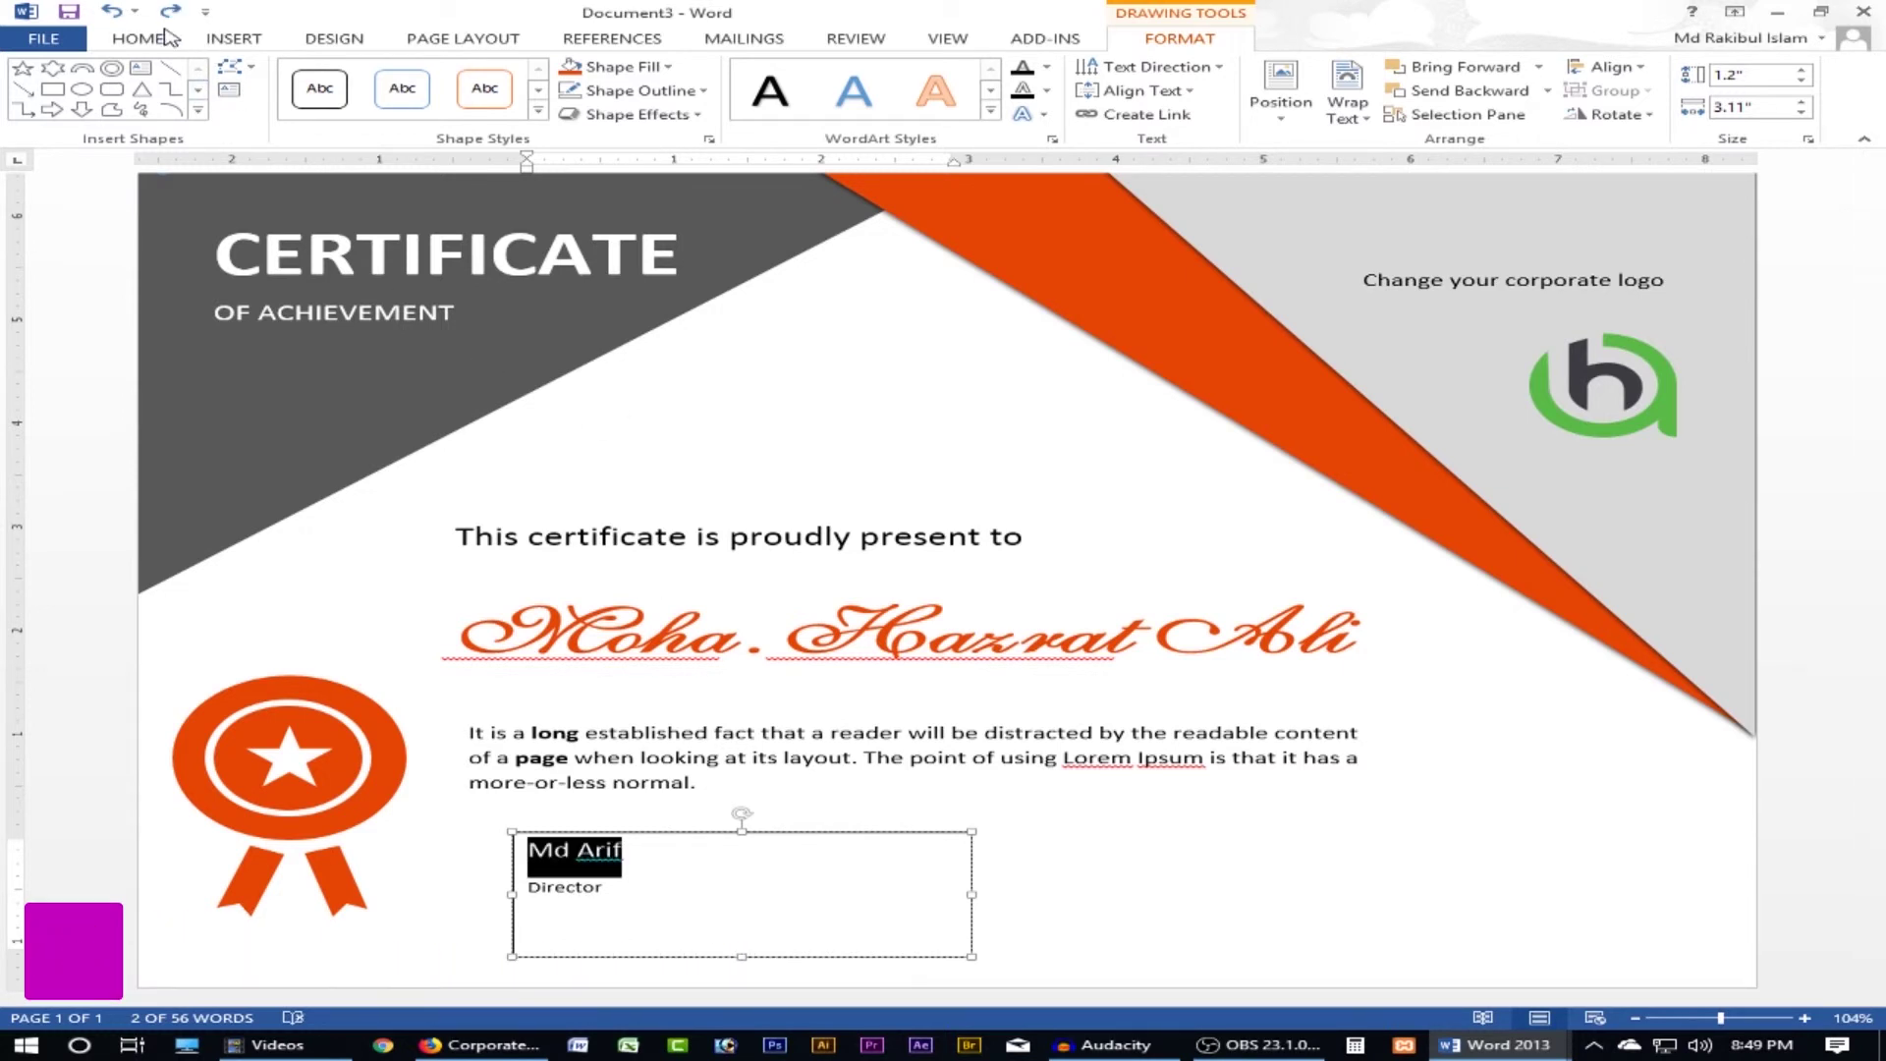
{"action": "left_click", "coordinate": [137, 37]}
{"action": "left_click", "coordinate": [254, 107]}
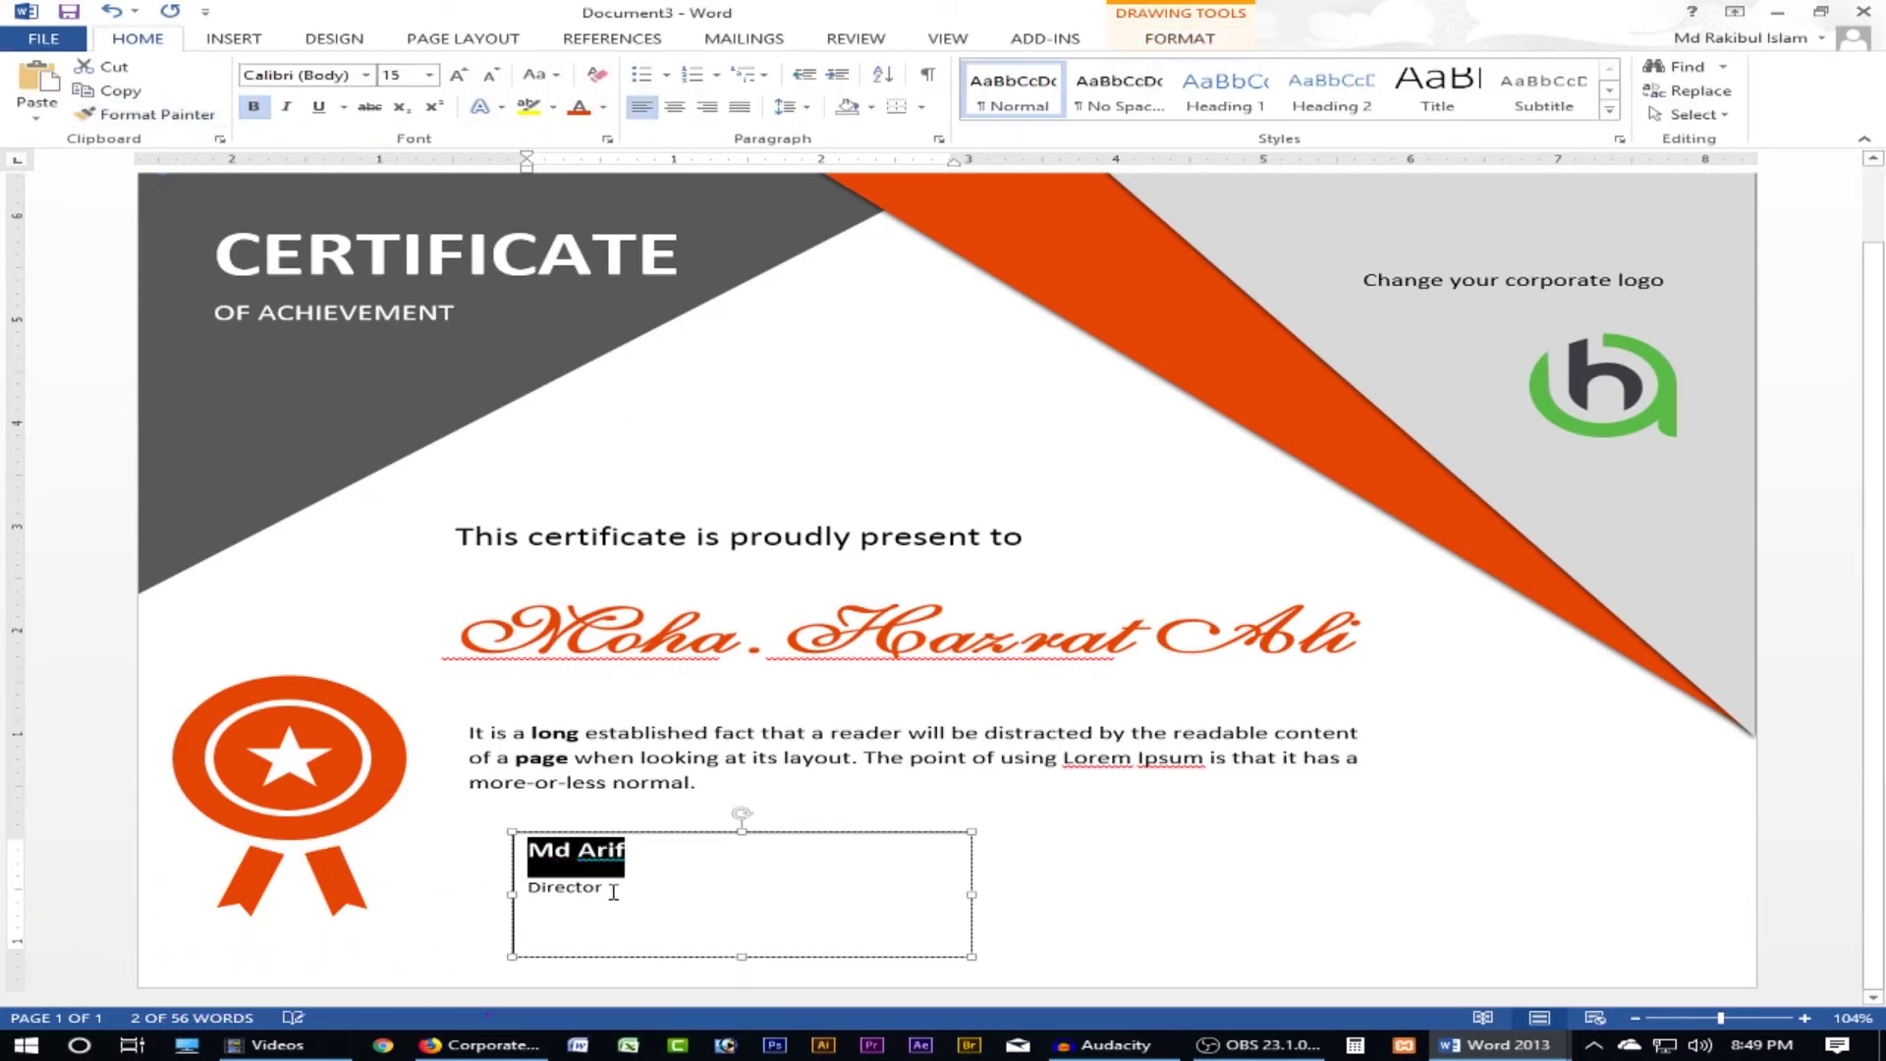
{"action": "left_click", "coordinate": [643, 855]}
{"action": "type", "text": "ul Isl"}
{"action": "type", "text": "am"}
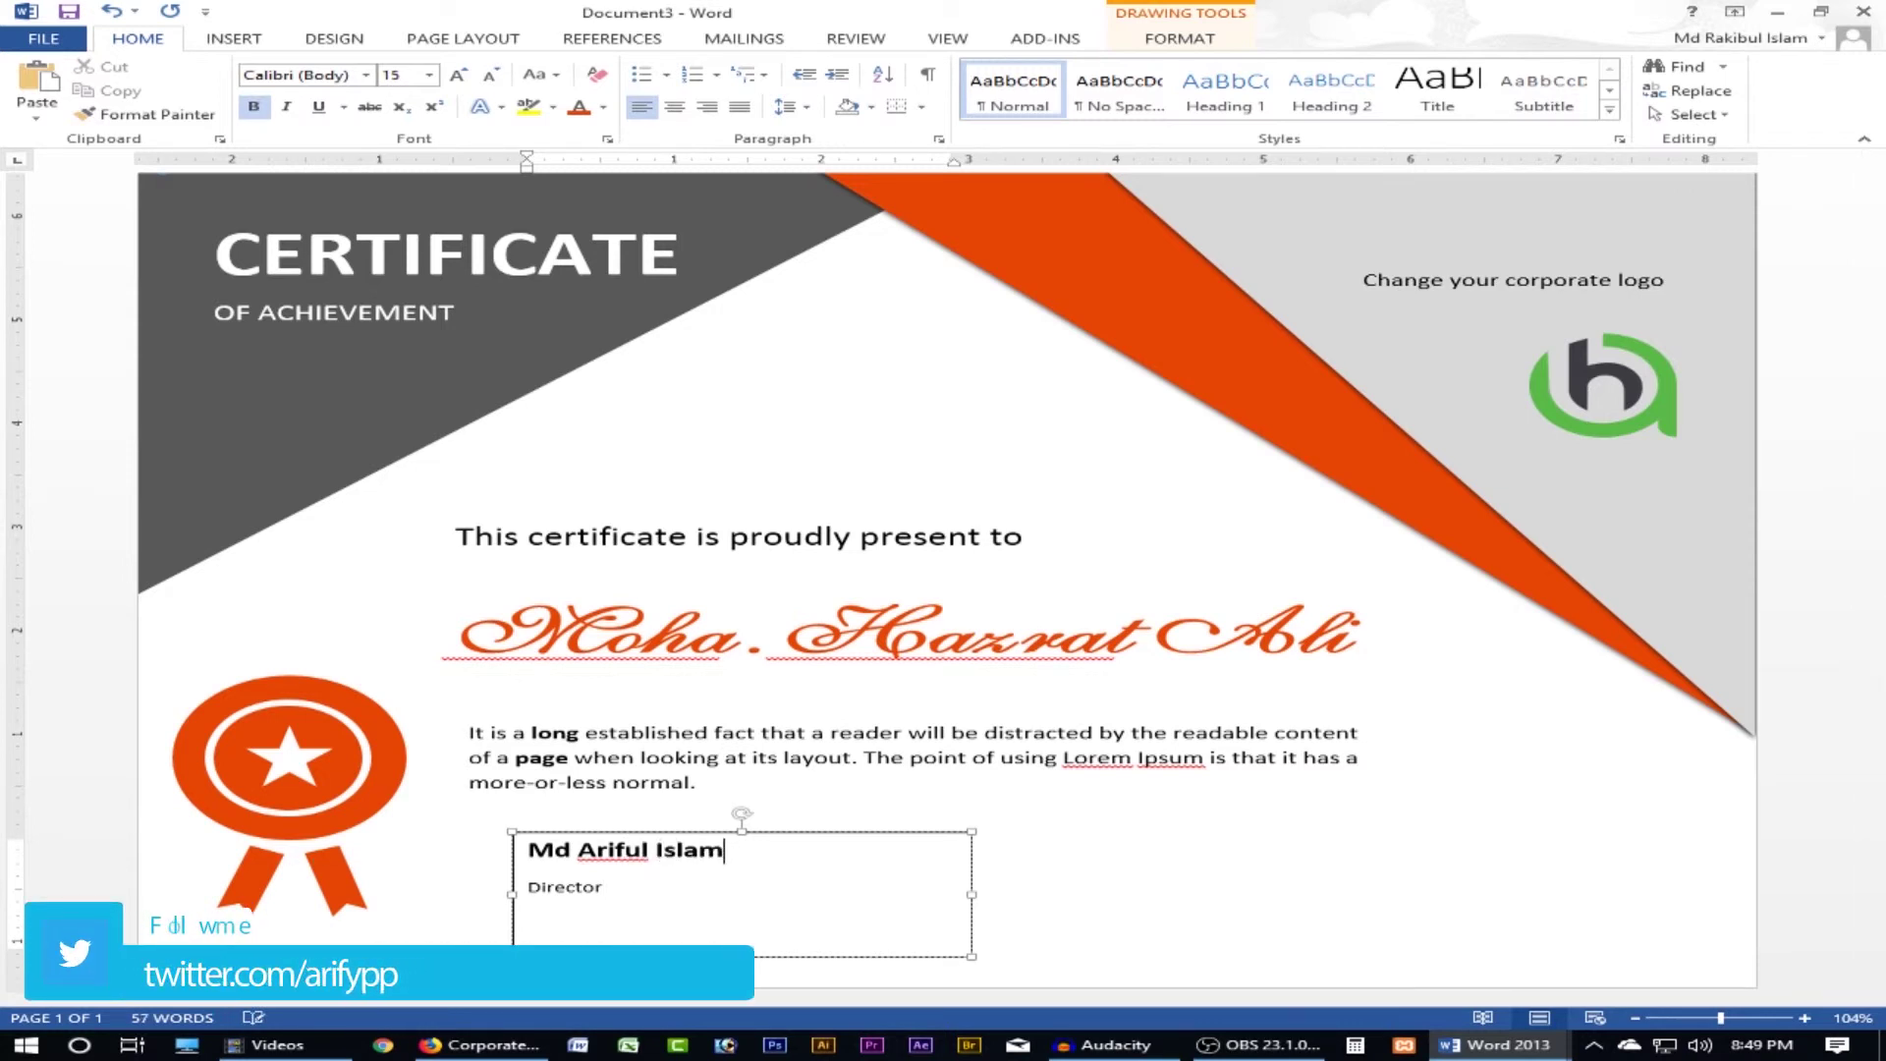
{"action": "mouse_move", "coordinate": [741, 957]}
{"action": "left_mouse_down"}
{"action": "mouse_move", "coordinate": [727, 931]}
{"action": "mouse_move", "coordinate": [743, 909]}
{"action": "left_mouse_up"}
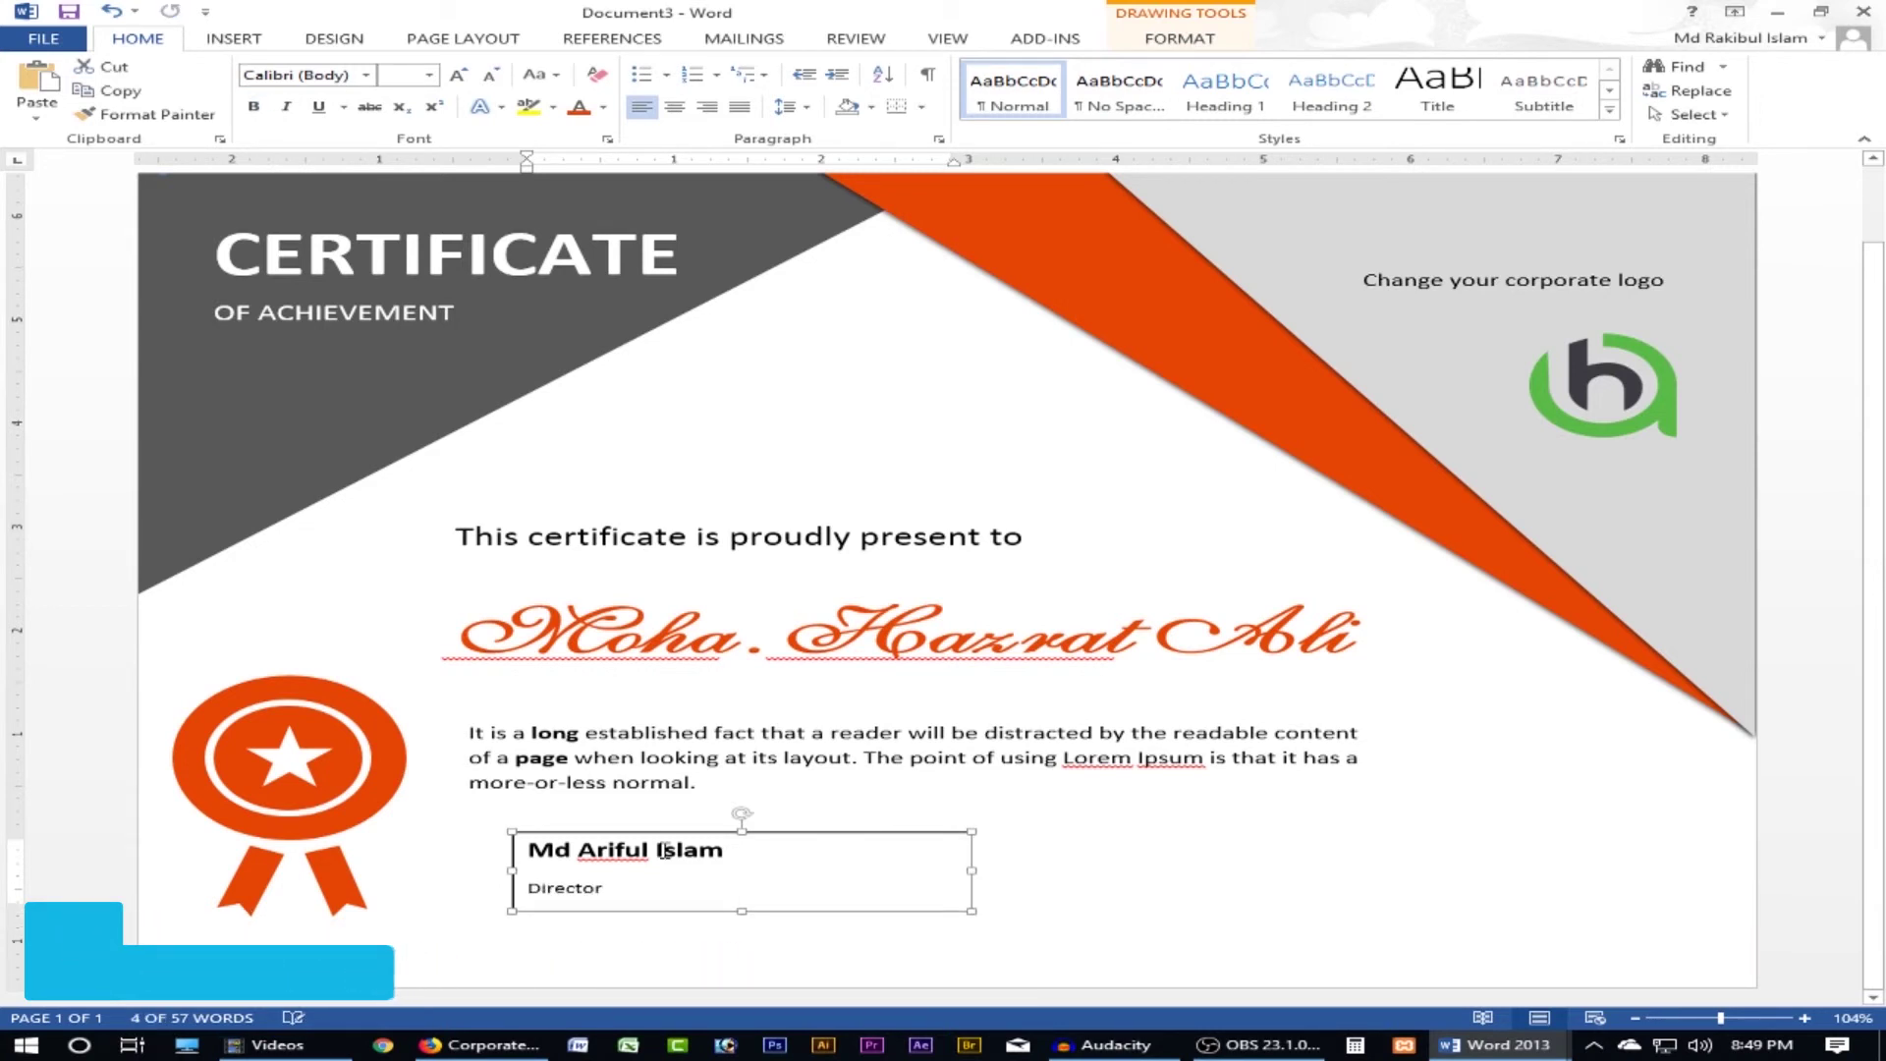
{"action": "left_click", "coordinate": [1132, 944]}
{"action": "scroll", "coordinate": [1002, 899], "scroll_direction": "up", "scroll_amount": 1}
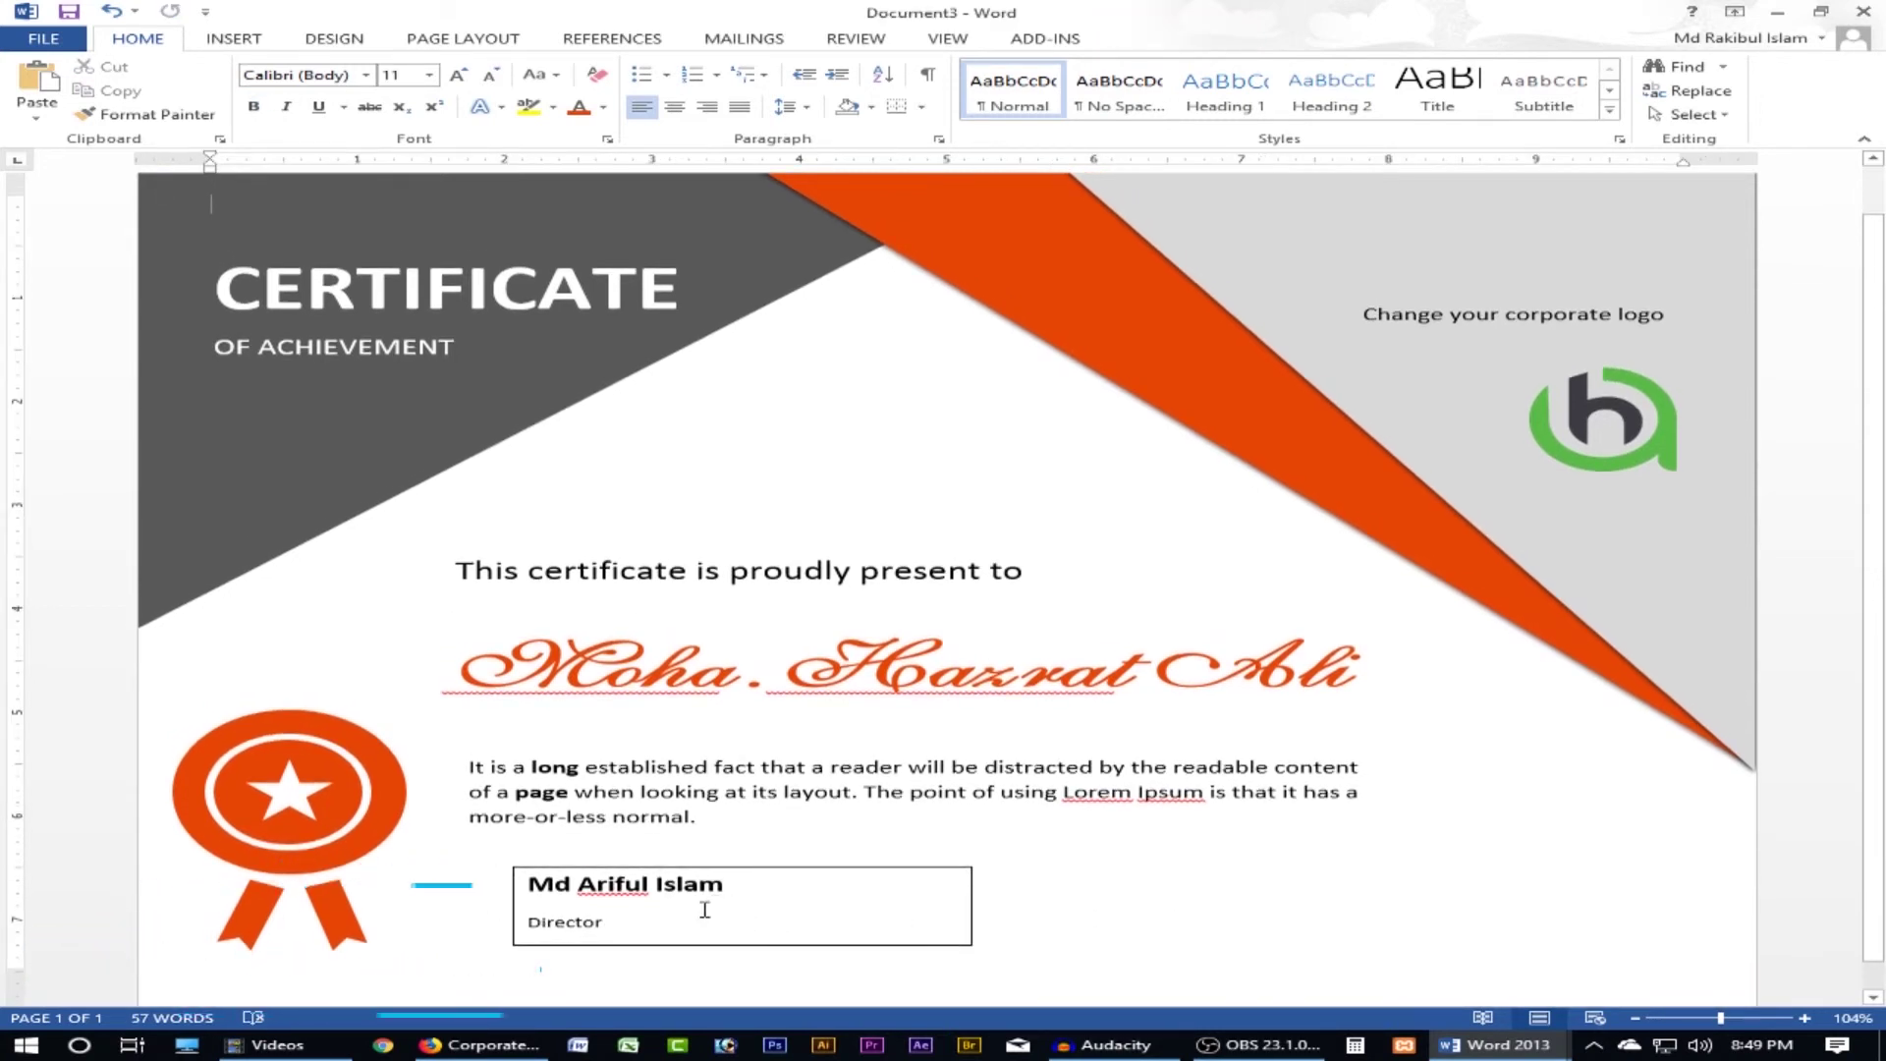
- Remove the border from the signature text box
{"action": "left_click", "coordinate": [824, 914]}
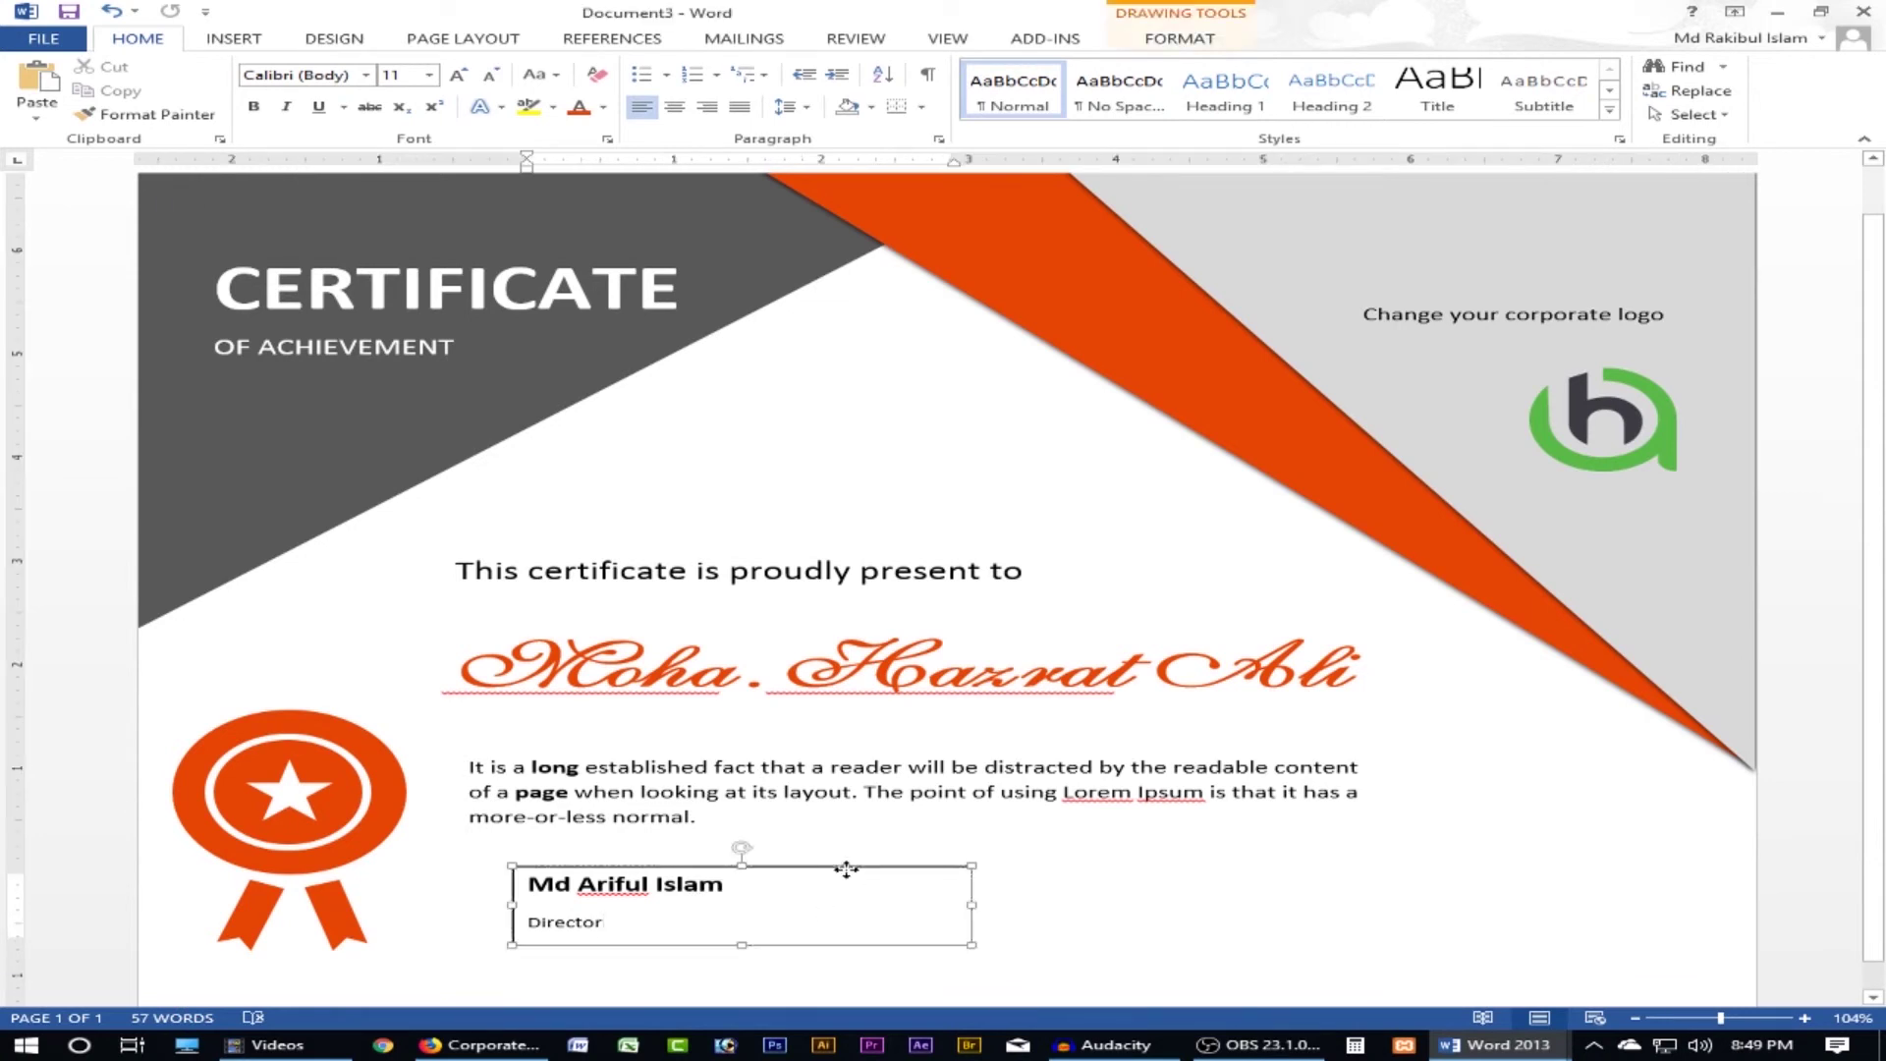
{"action": "left_click", "coordinate": [1179, 39]}
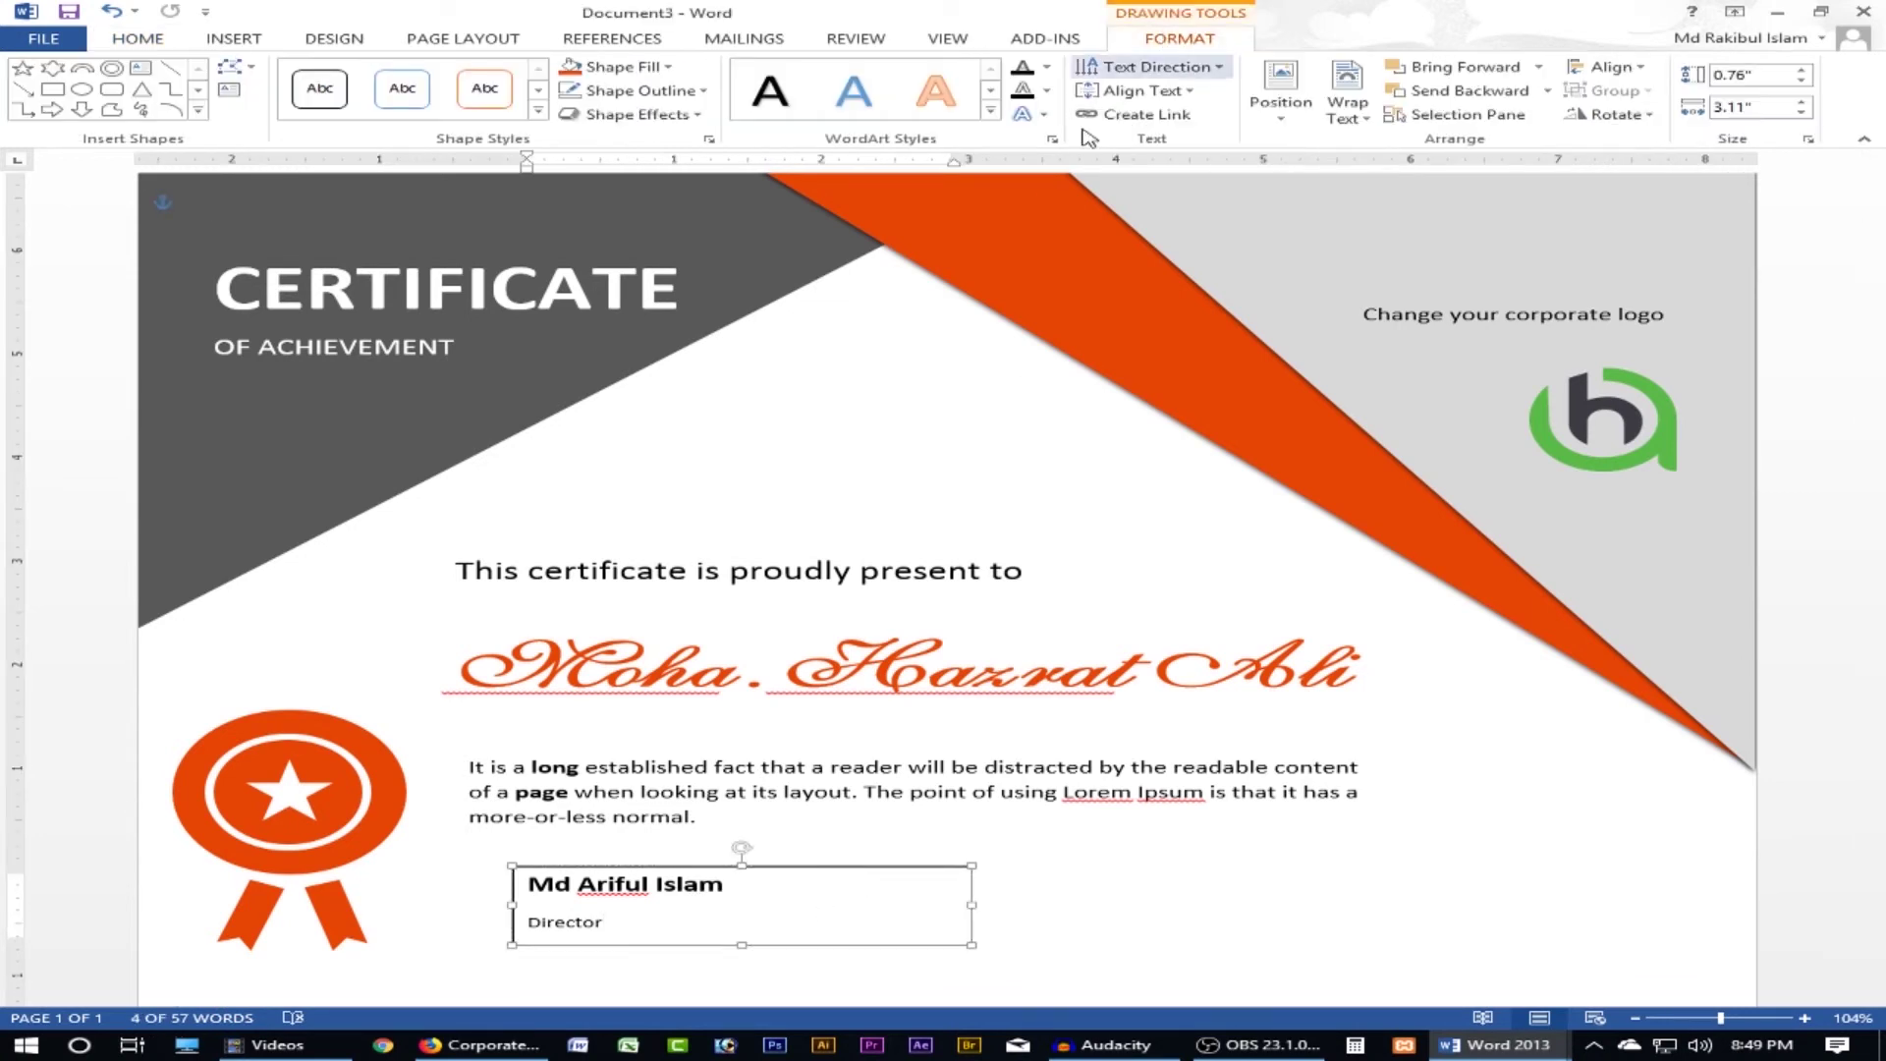
{"action": "left_click", "coordinate": [659, 91]}
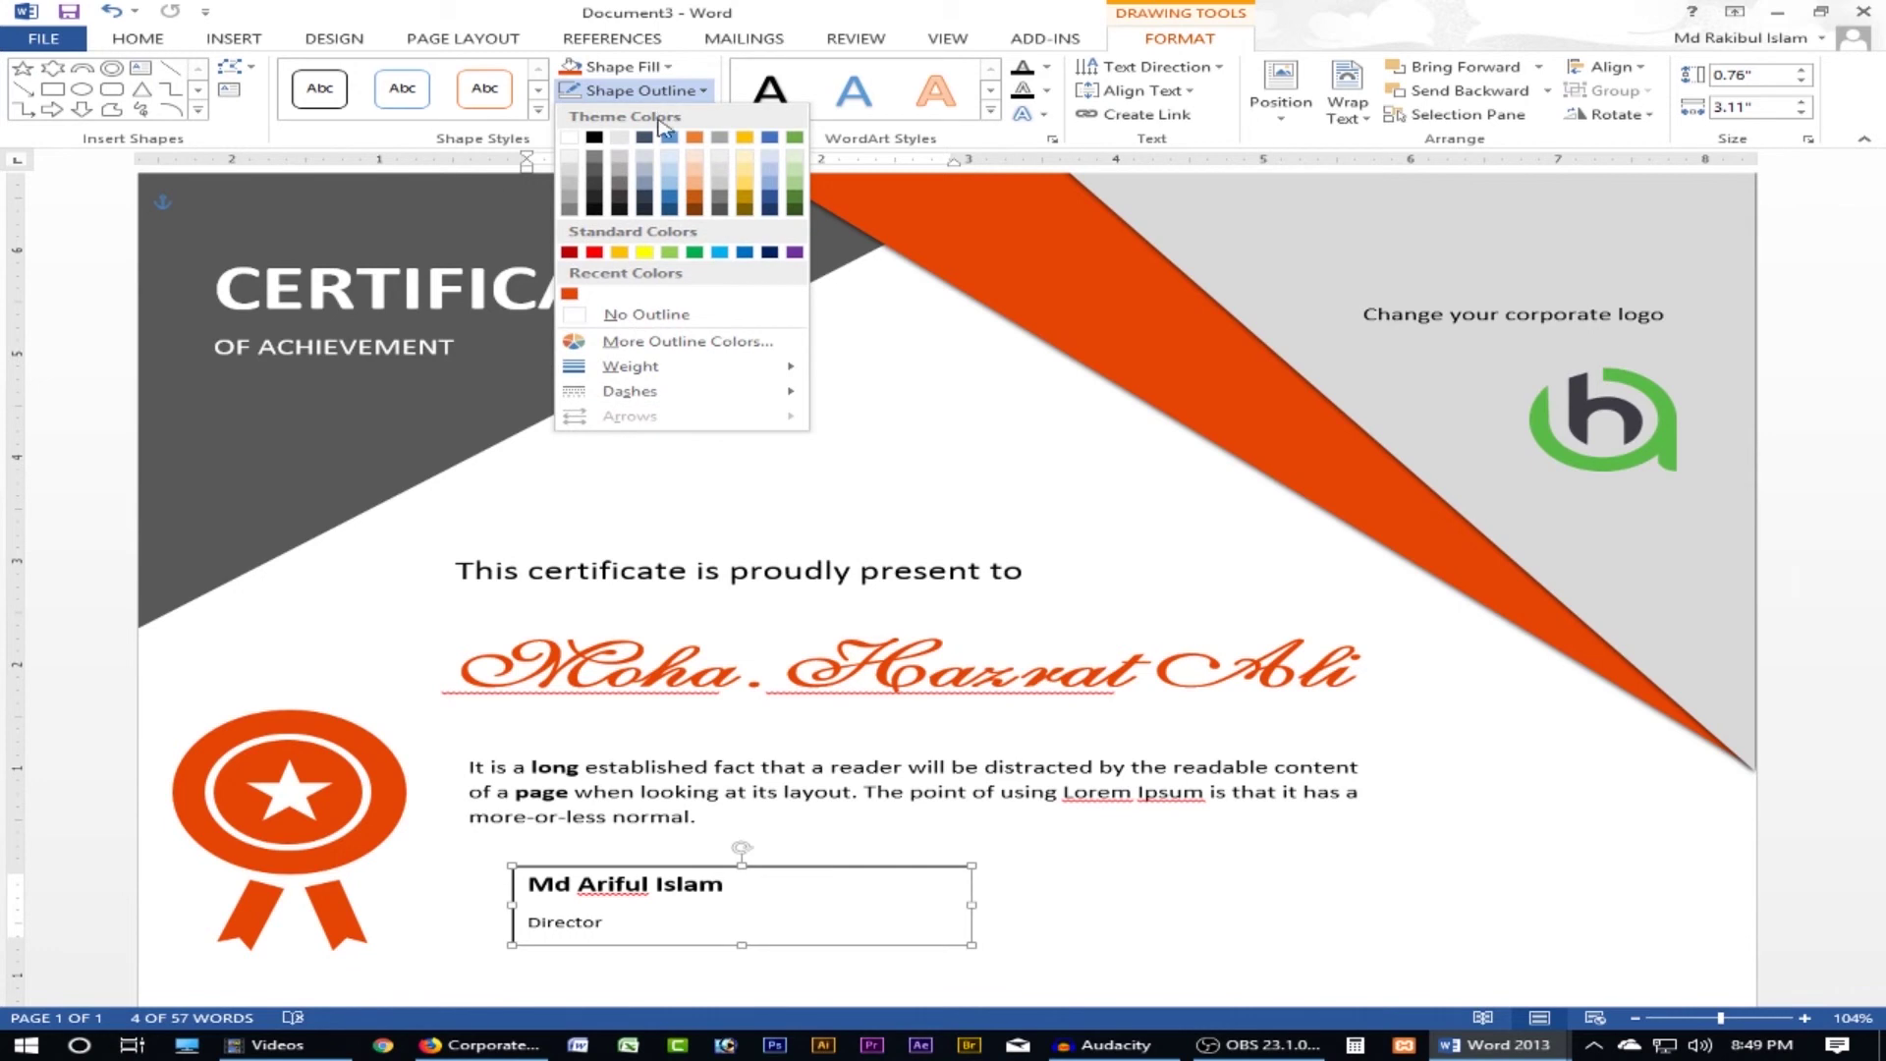
{"action": "left_click", "coordinate": [635, 312]}
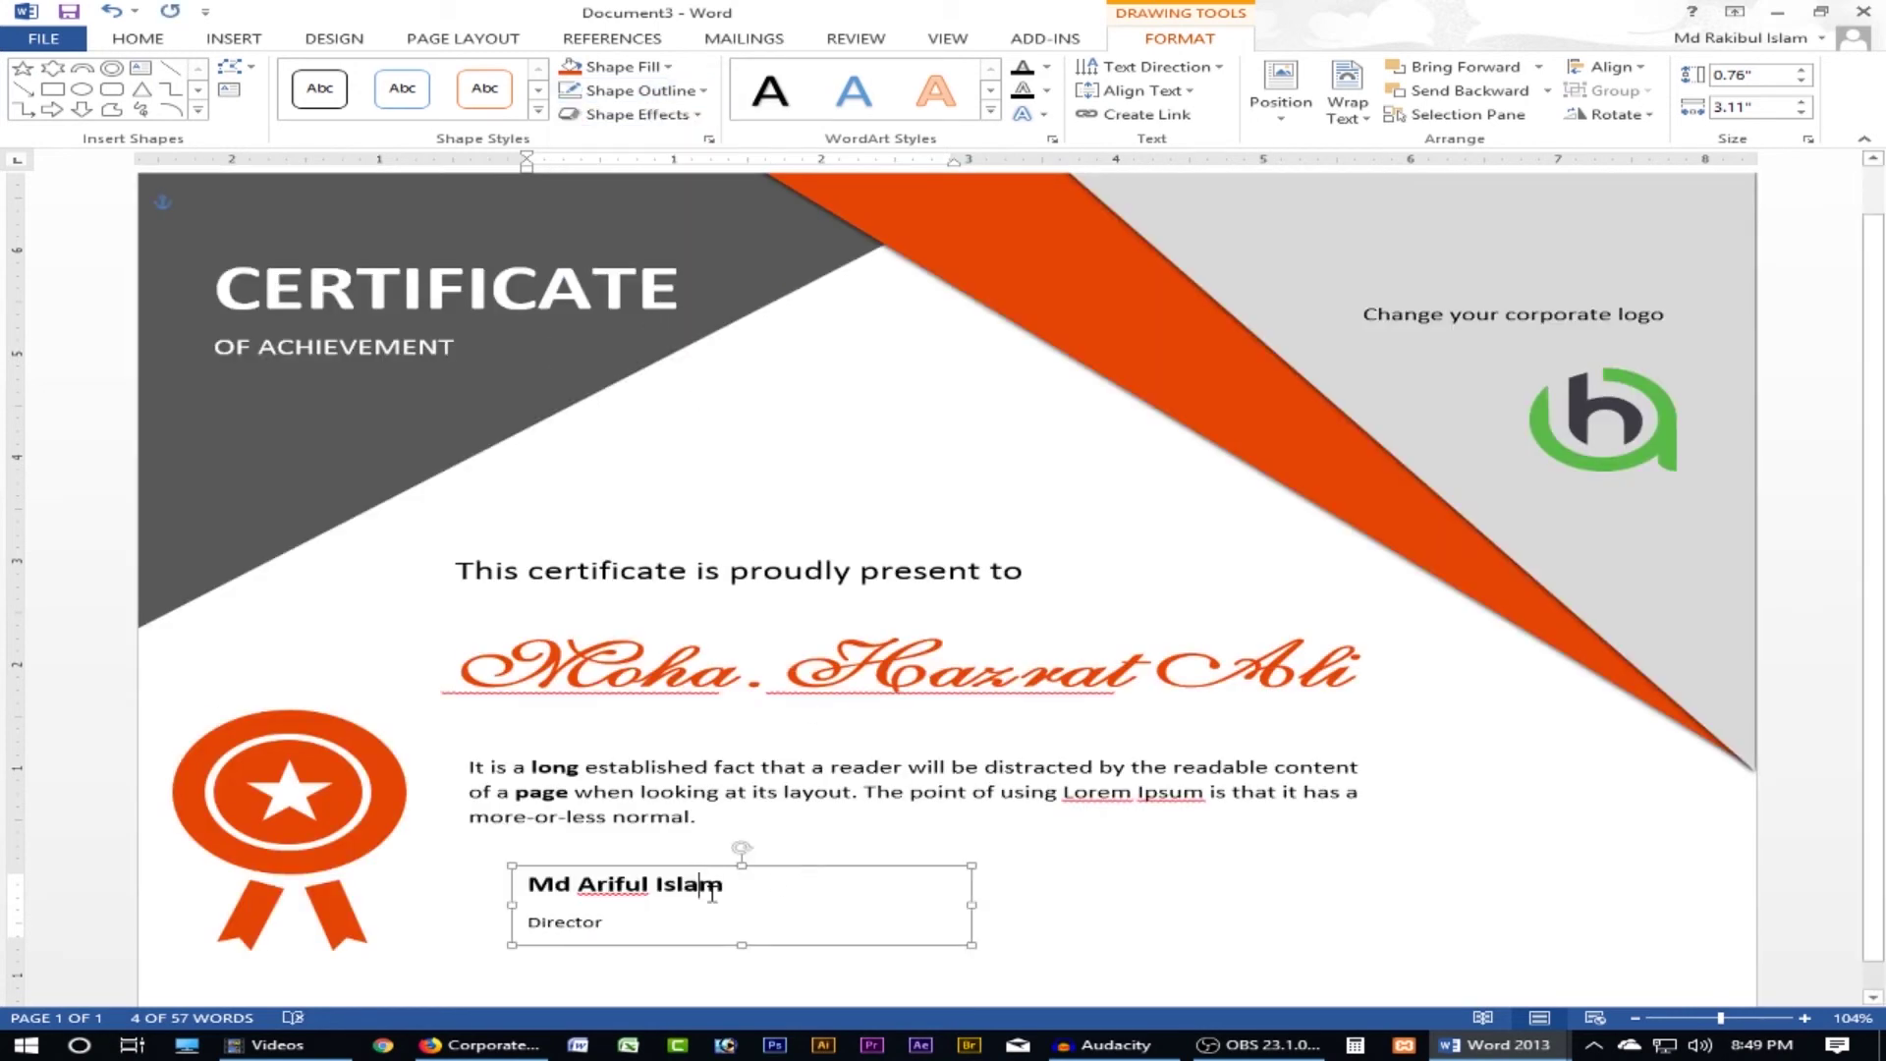
{"action": "left_click_drag", "start_coordinate": [729, 886], "coordinate": [527, 885]}
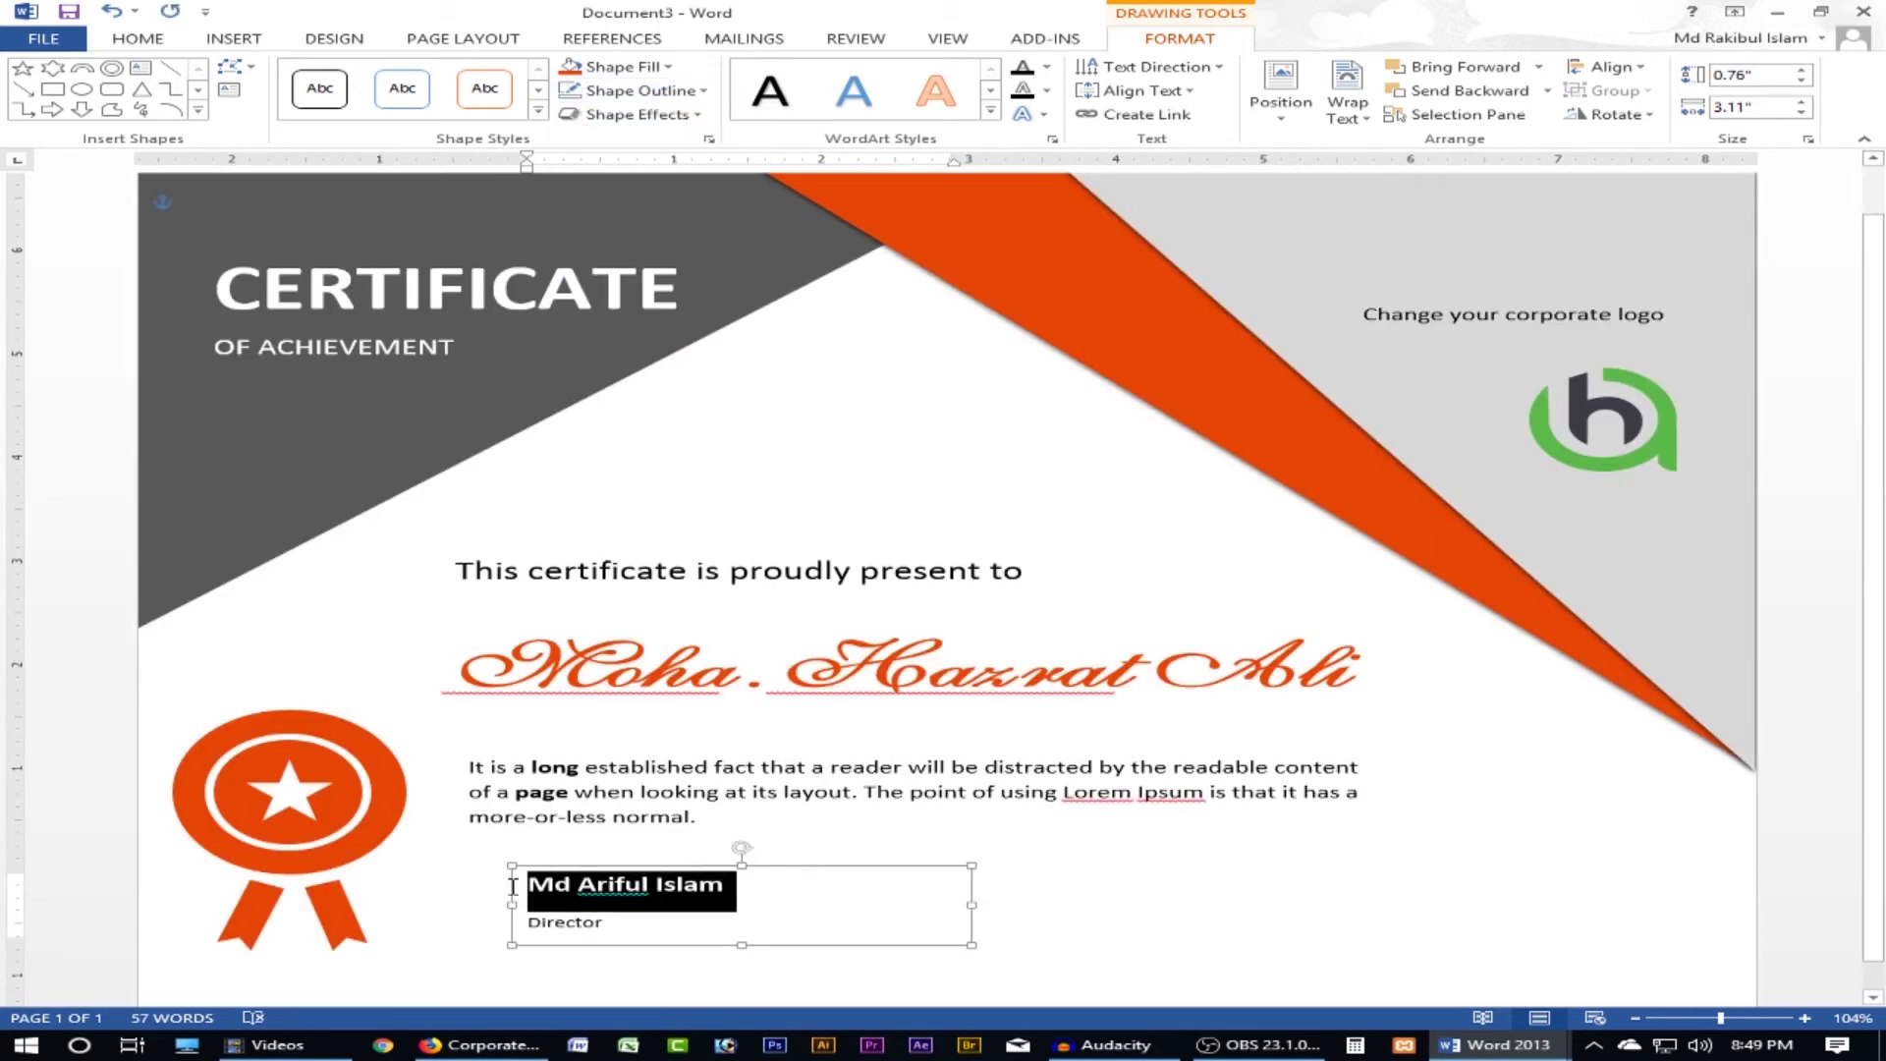
{"action": "left_click", "coordinate": [137, 38]}
{"action": "left_click", "coordinate": [581, 107]}
{"action": "left_click", "coordinate": [1078, 900]}
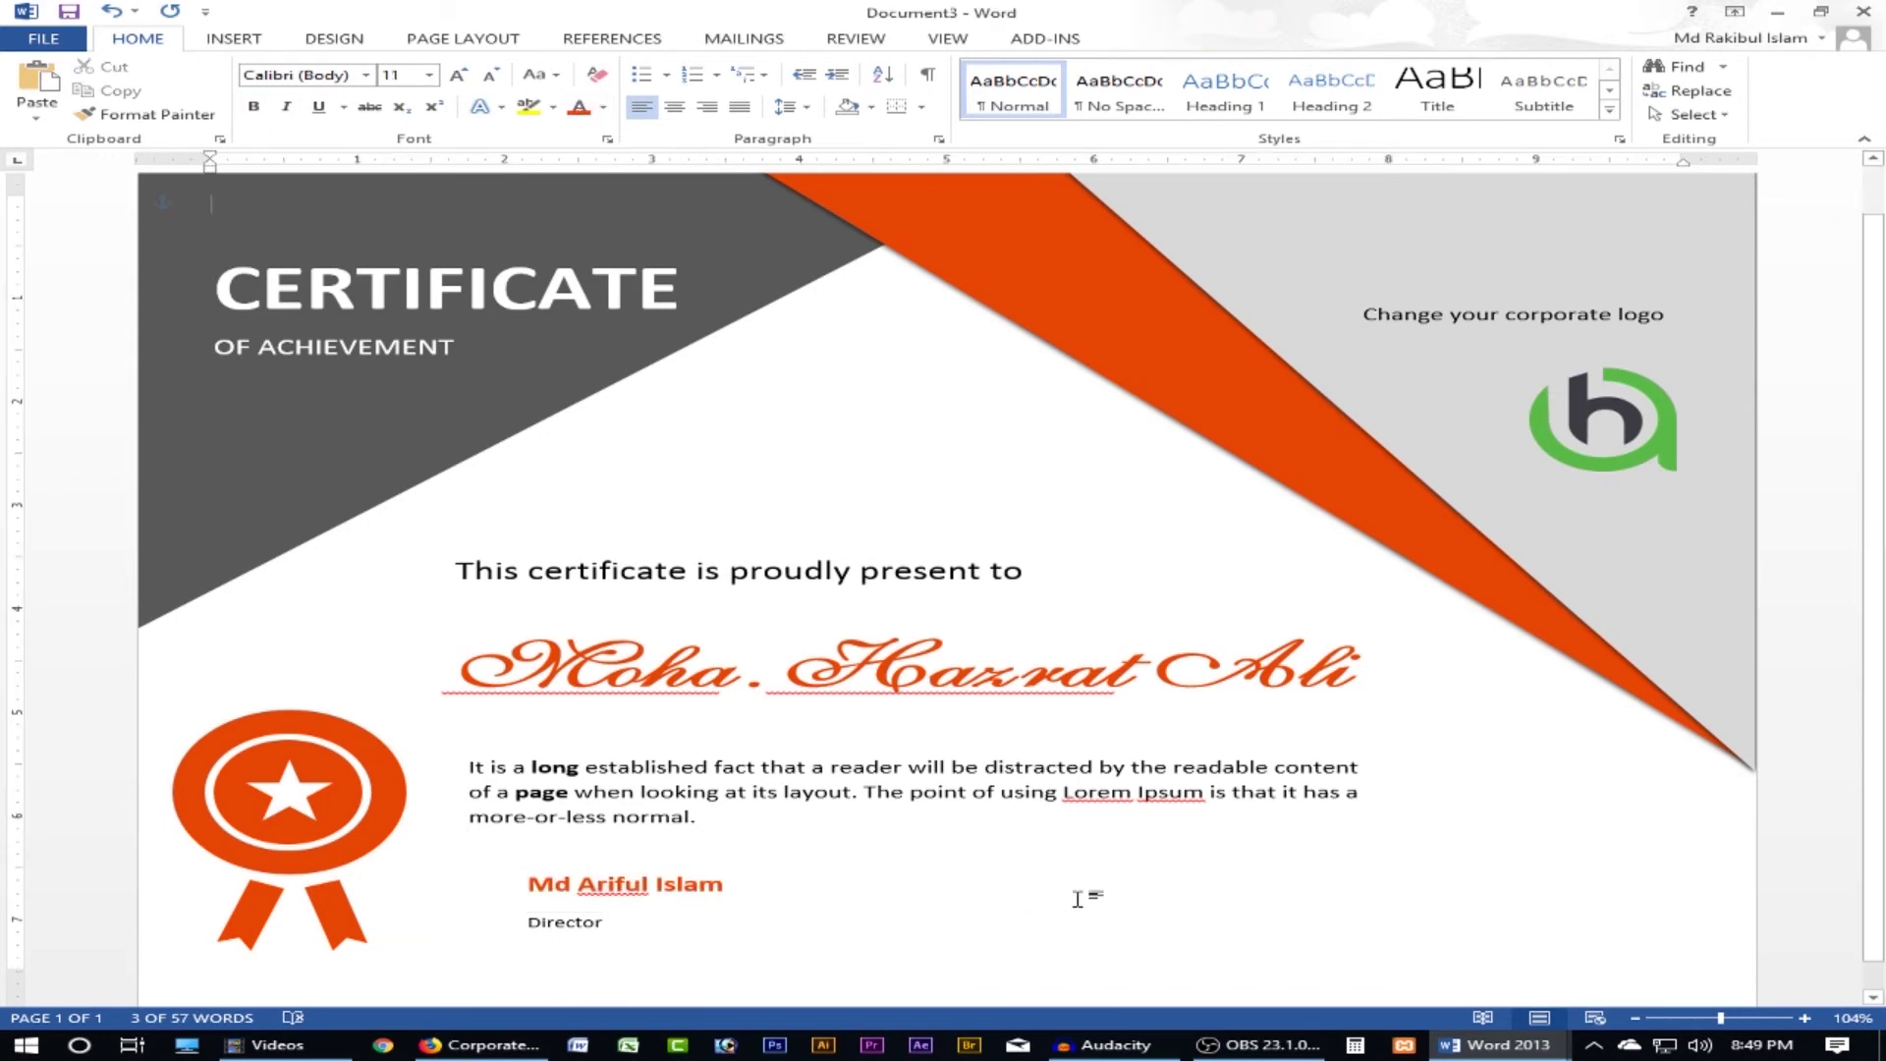
- Drag the text box's right edge left to fit the name and title
{"action": "left_click", "coordinate": [725, 890]}
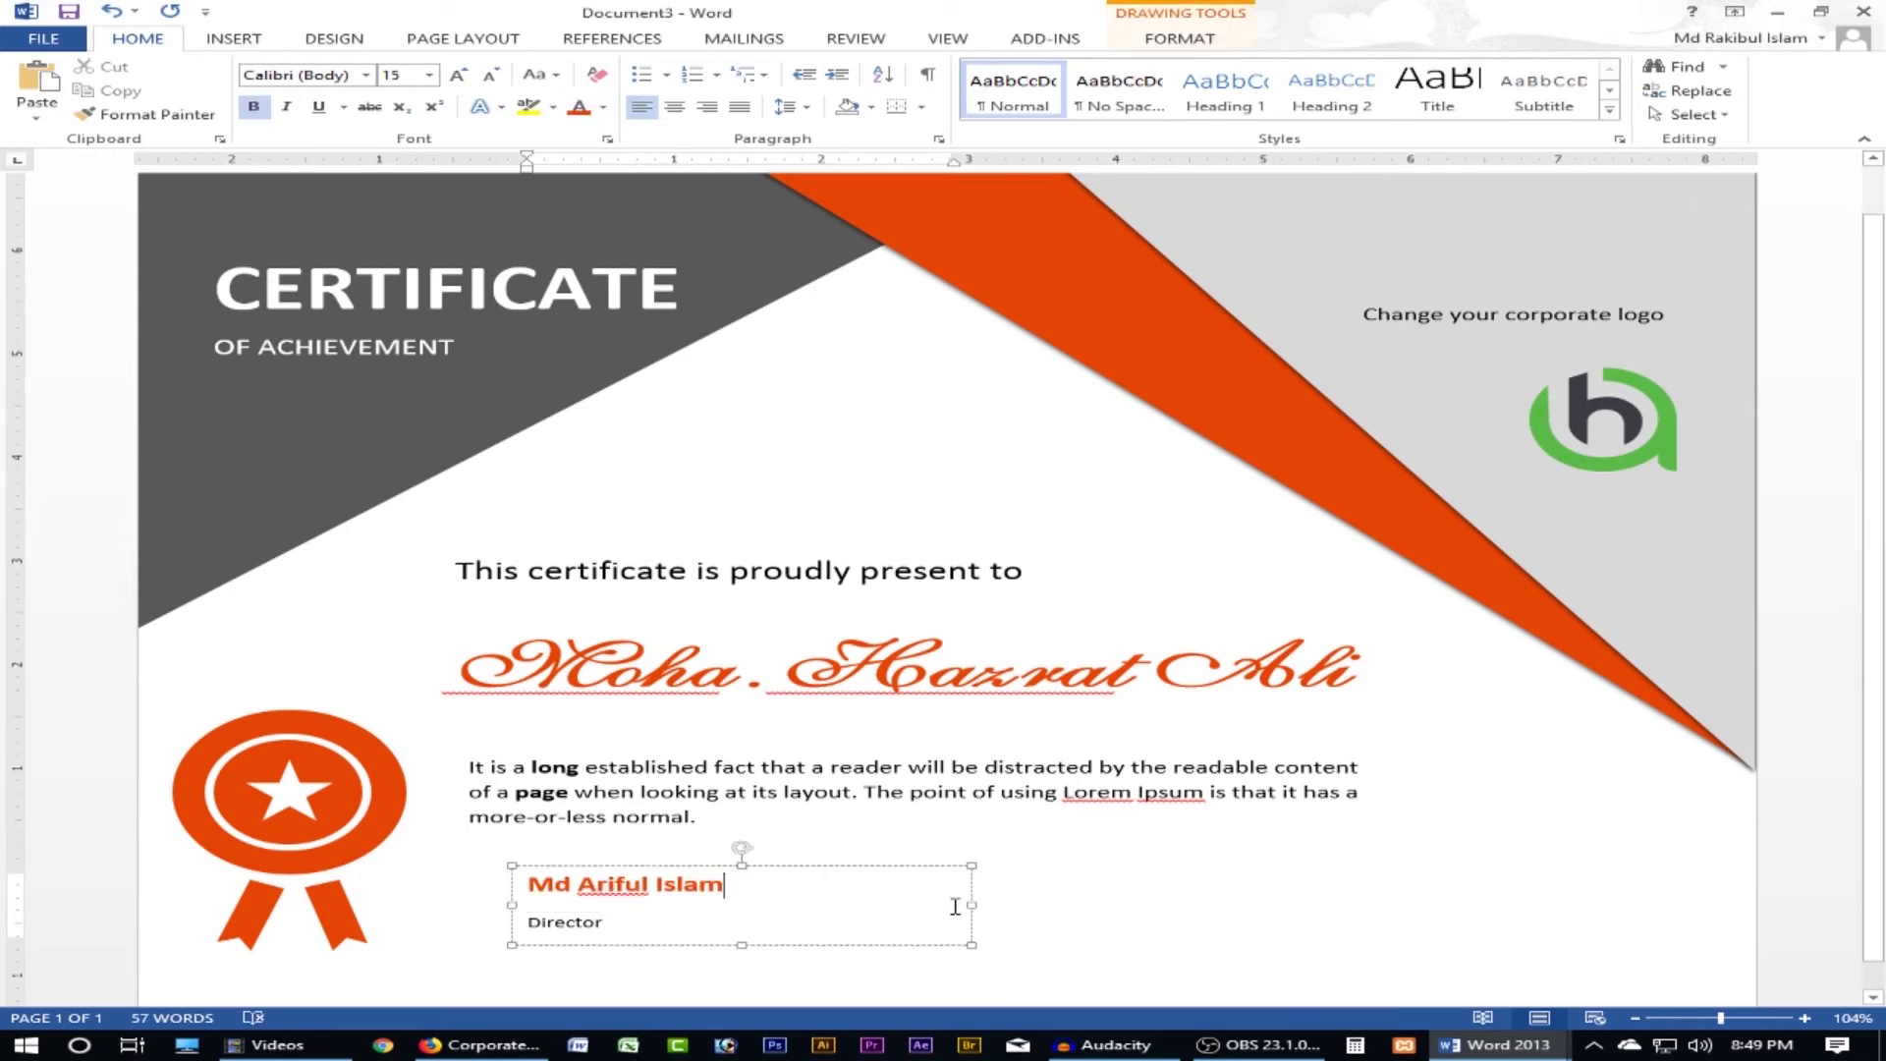
{"action": "left_click_drag", "start_coordinate": [970, 905], "coordinate": [856, 908]}
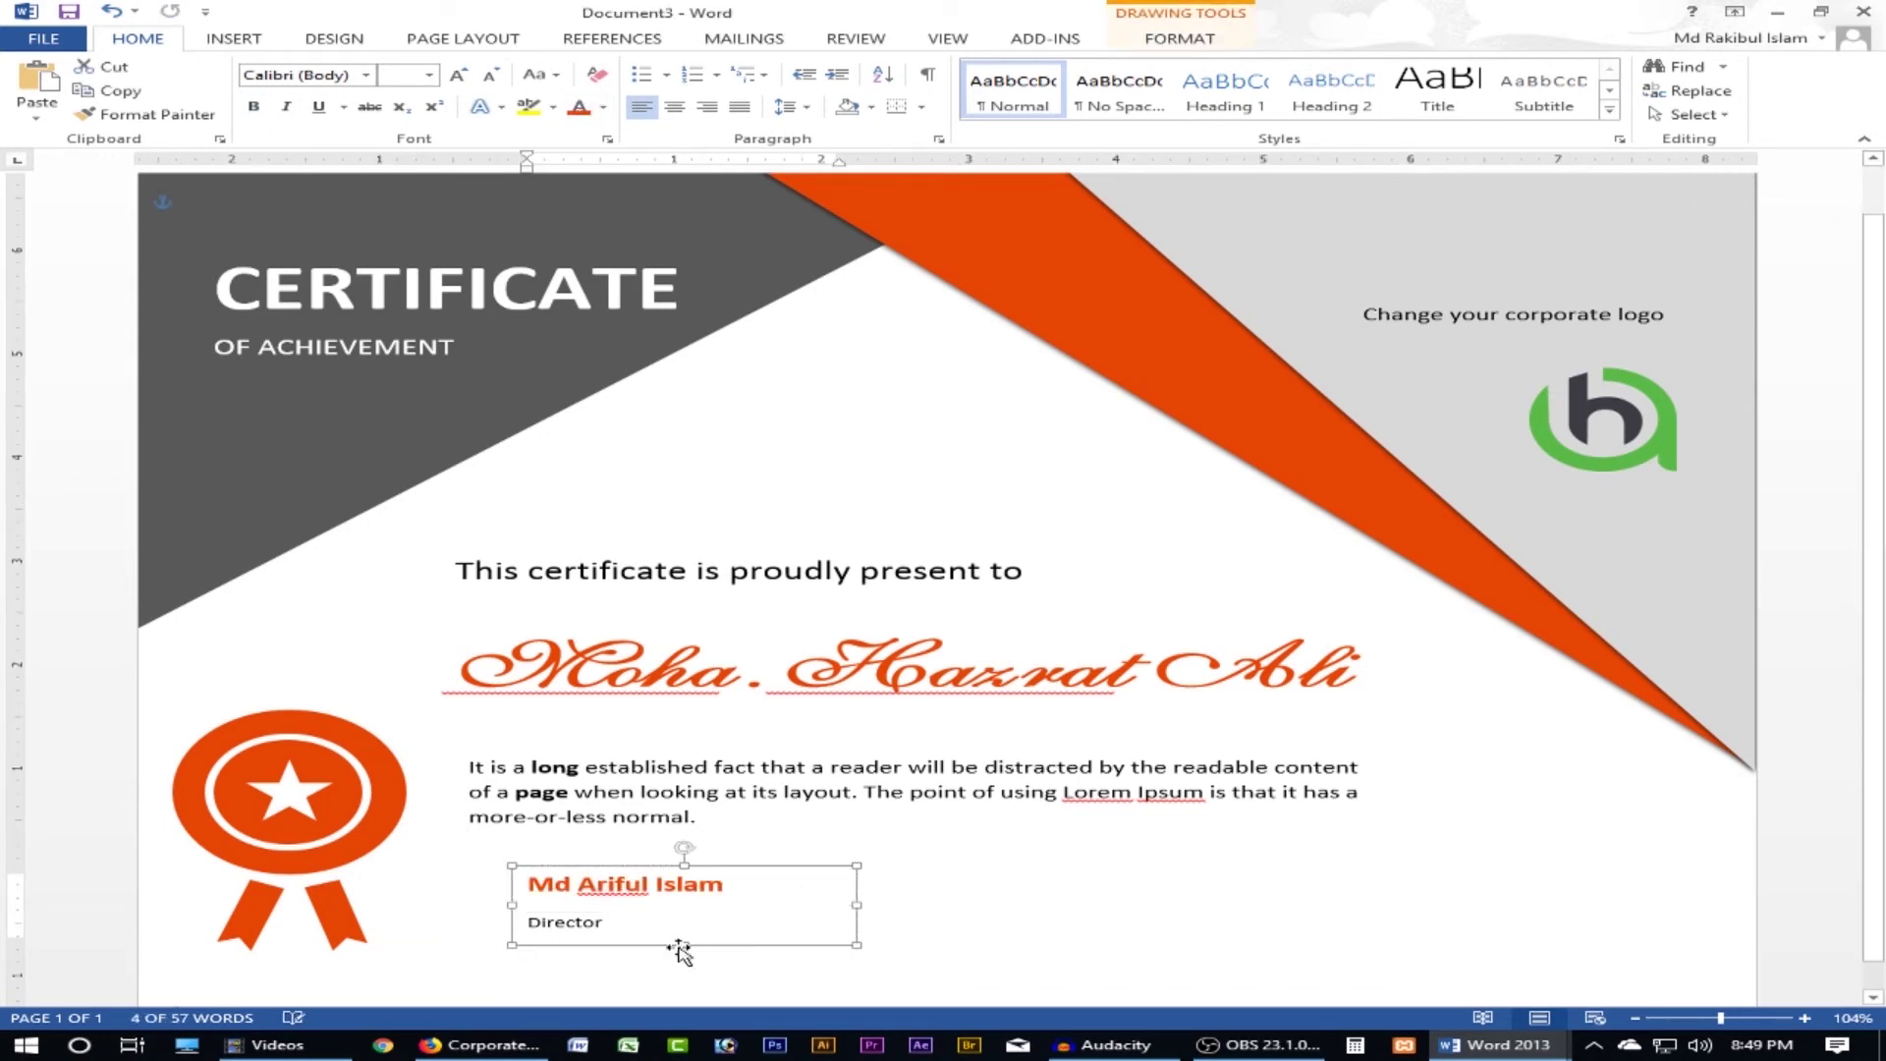
{"action": "key", "text": "ctrl+a"}
{"action": "left_click", "coordinate": [575, 921]}
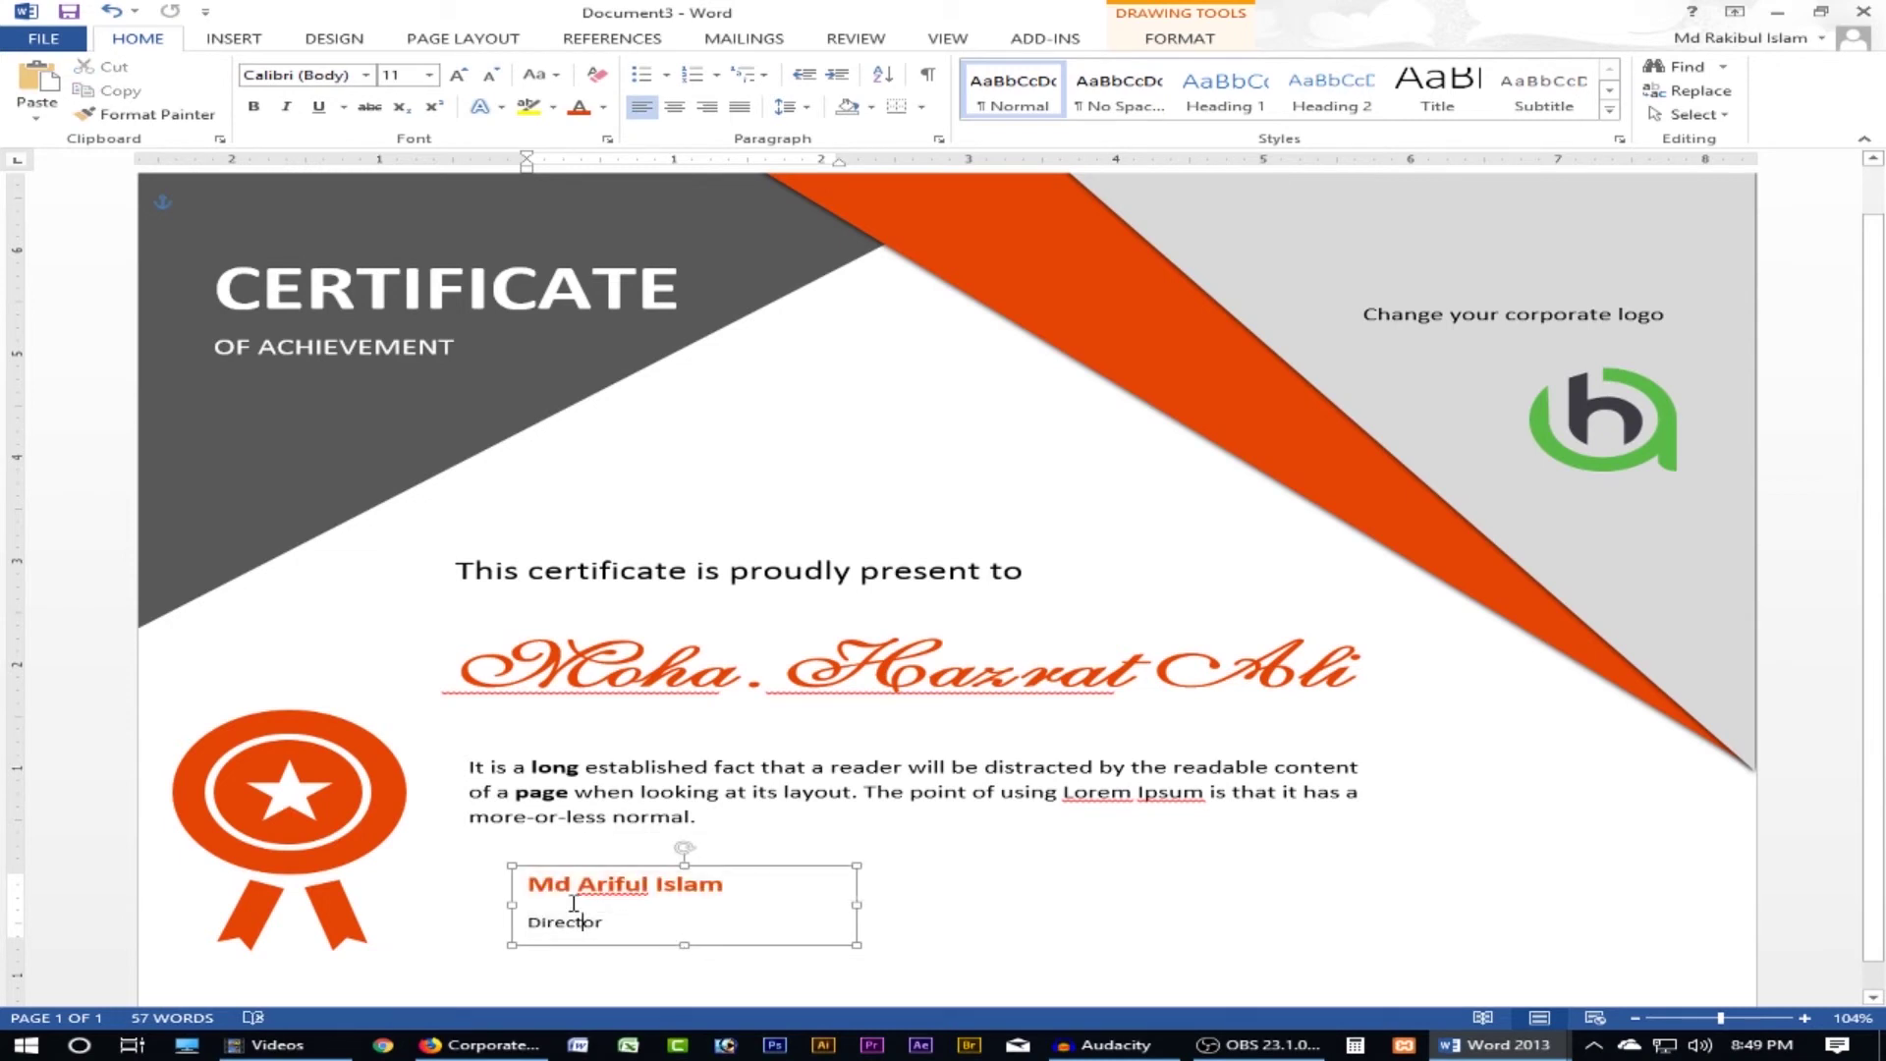
- Draw a thin orange line beneath the signature name and set its weight
{"action": "left_click", "coordinate": [1179, 38]}
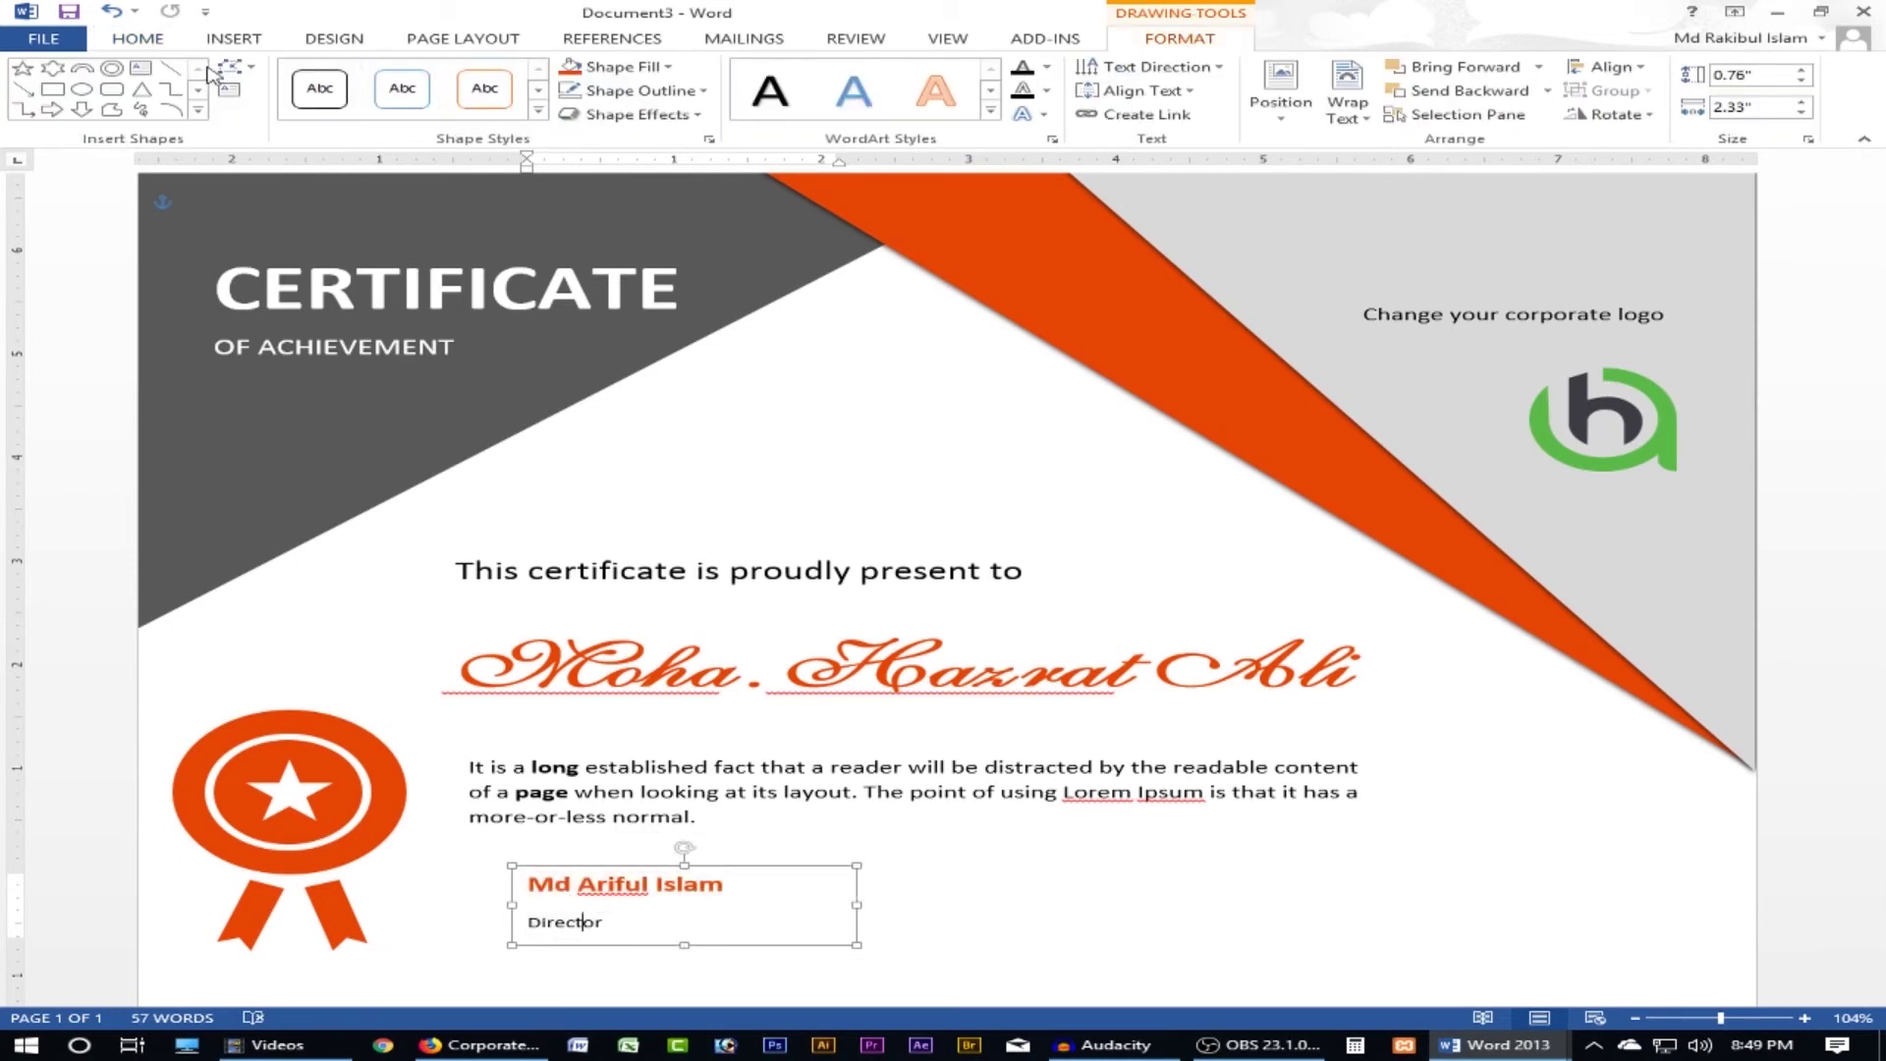
{"action": "left_click", "coordinate": [174, 76]}
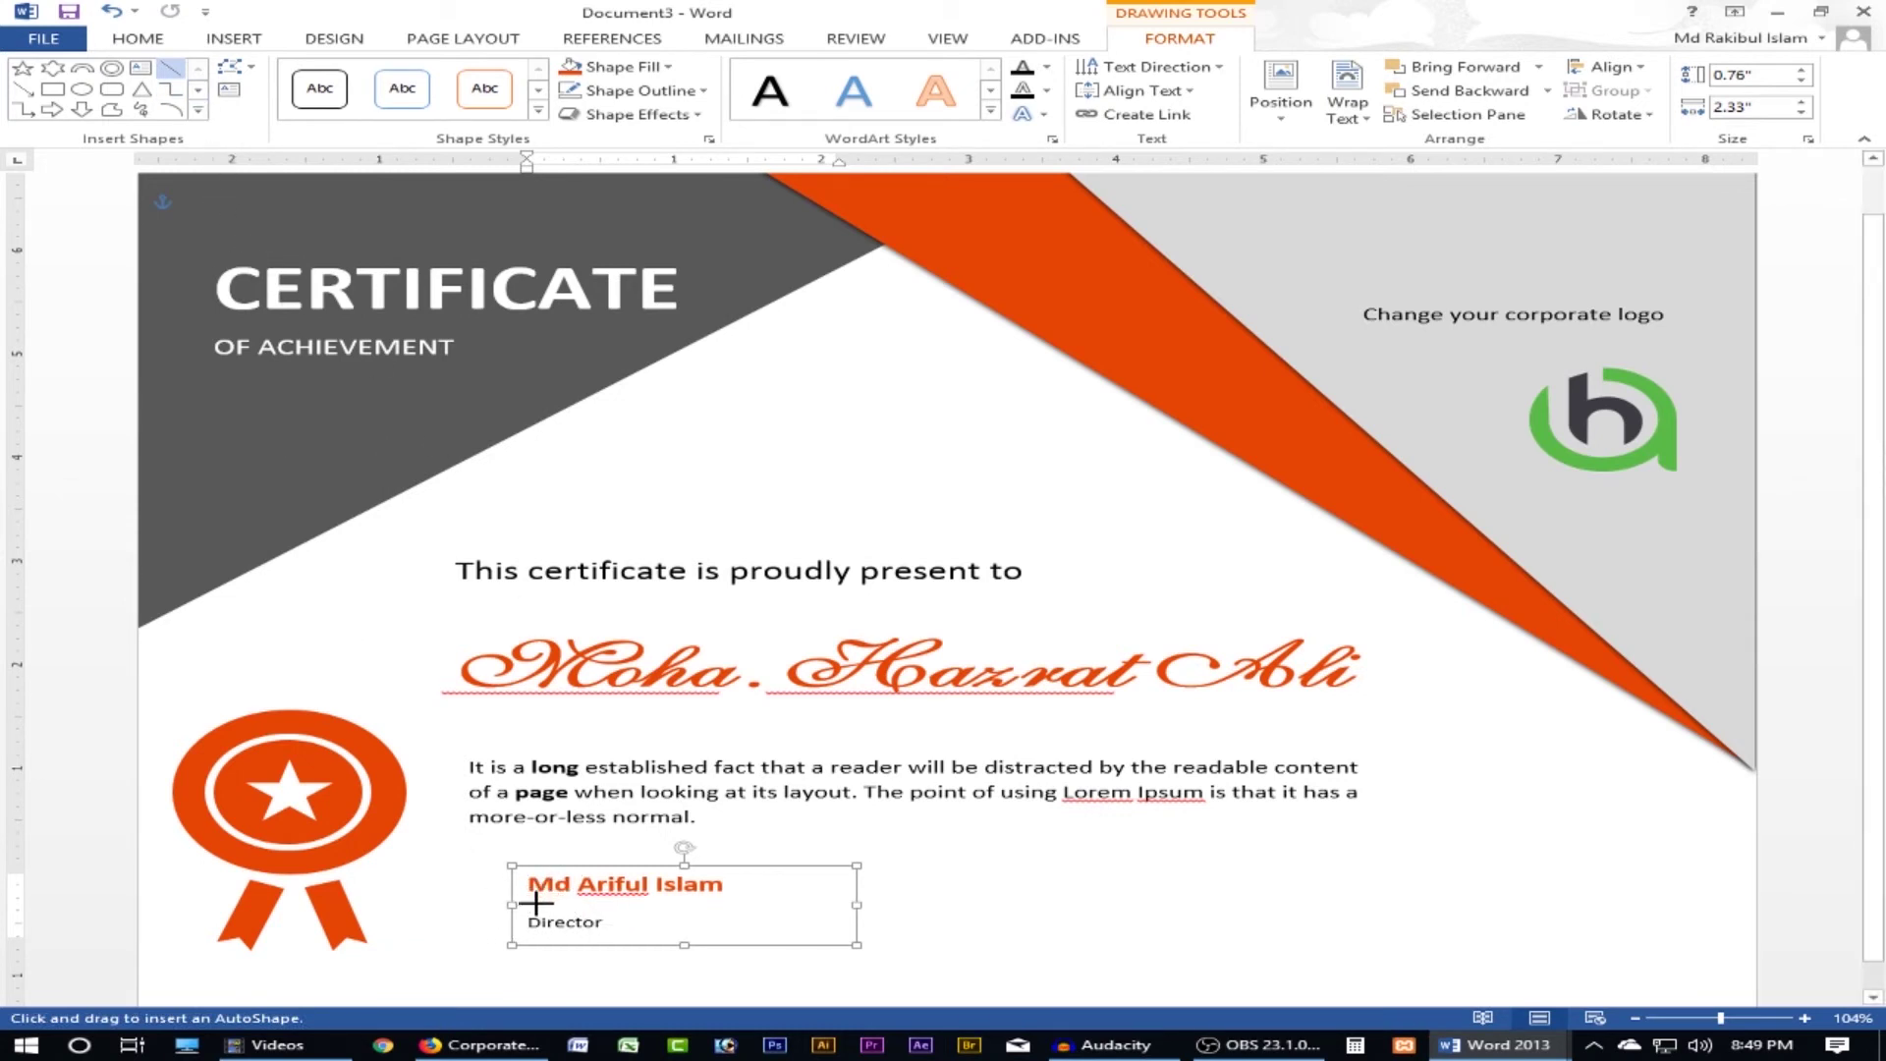
{"action": "left_click_drag", "start_coordinate": [528, 903], "coordinate": [833, 903]}
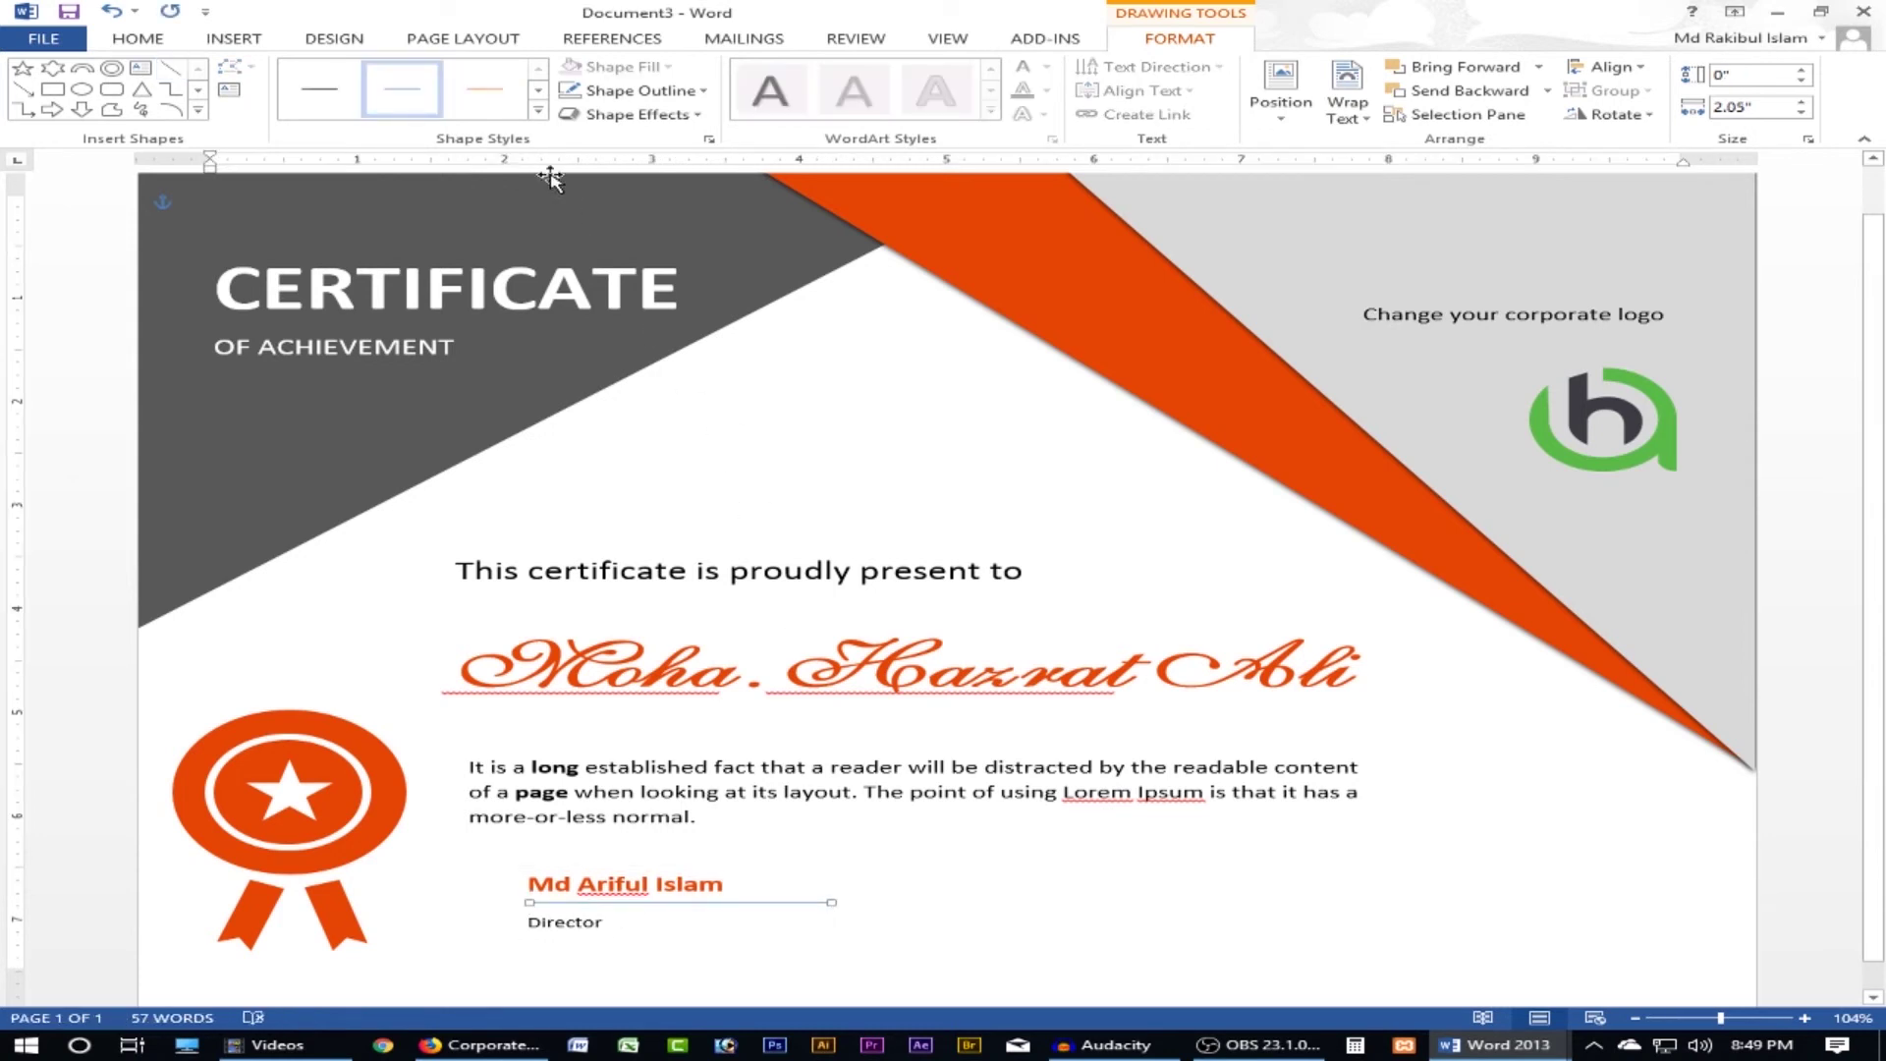
{"action": "left_click", "coordinate": [634, 114]}
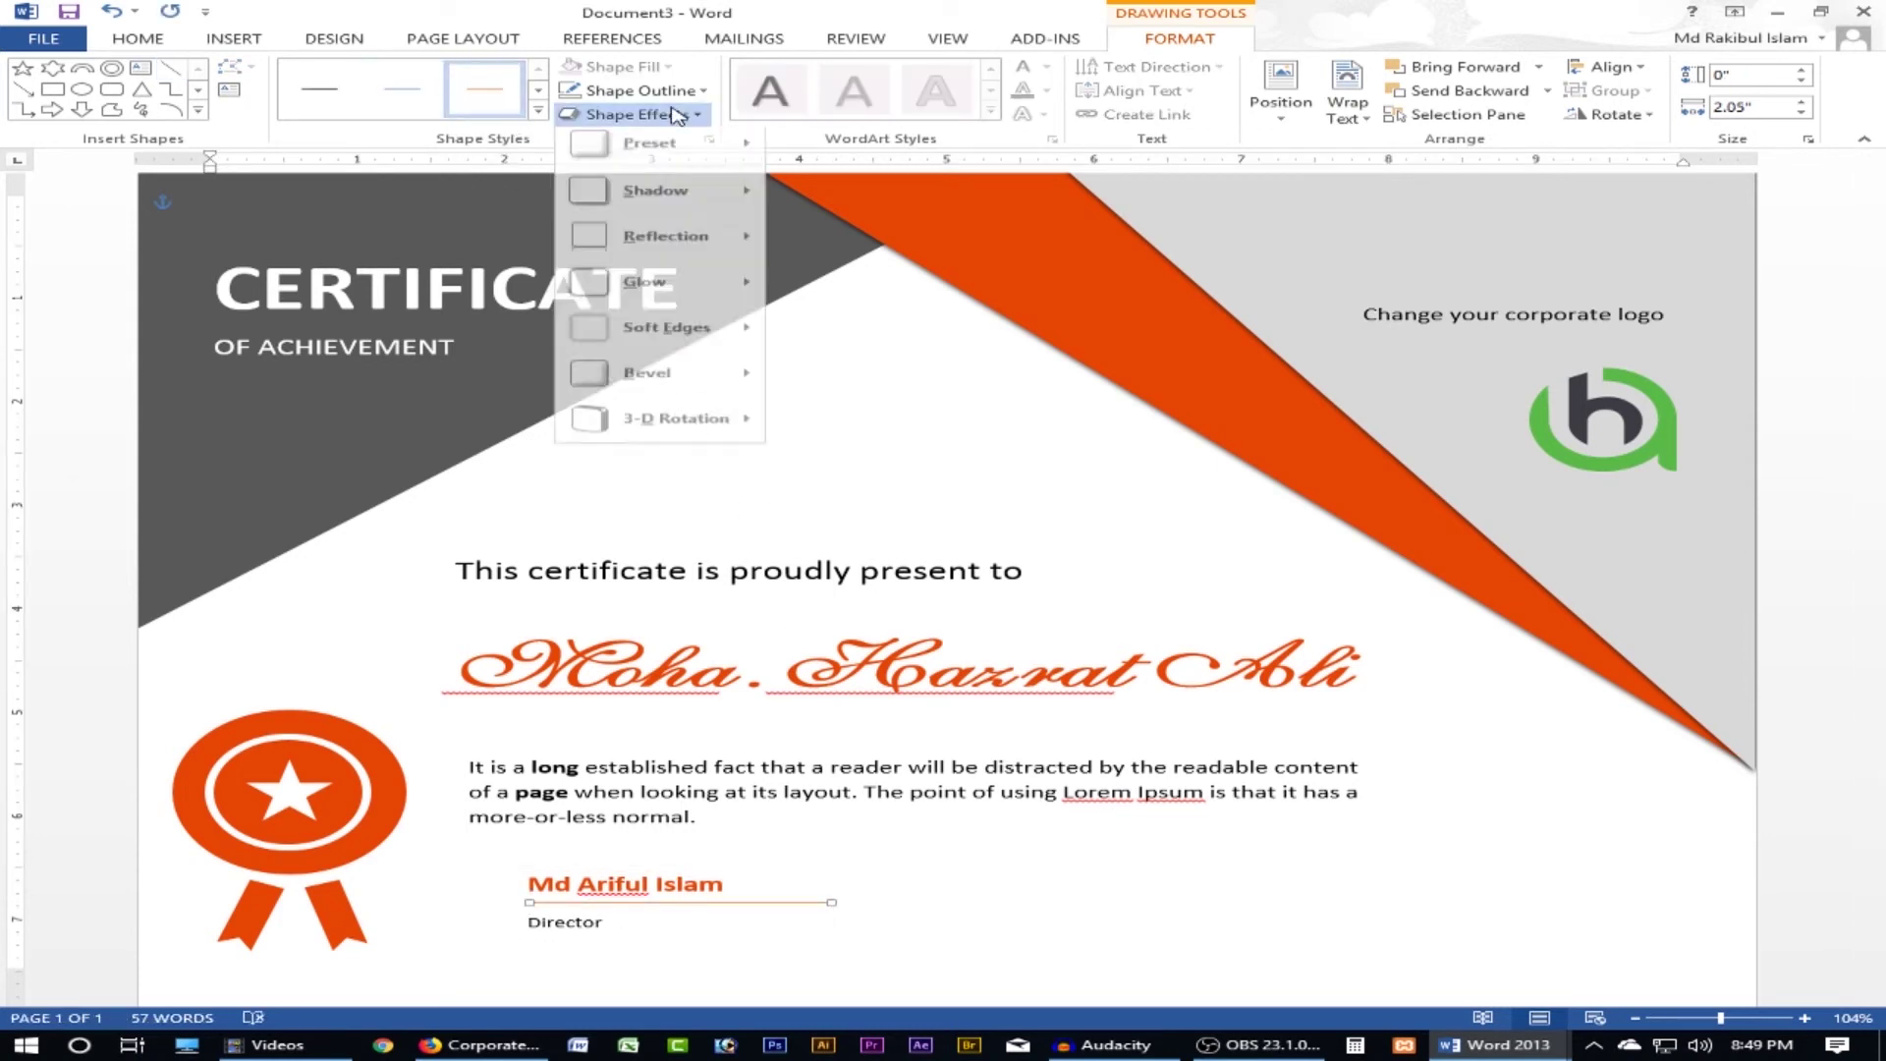
{"action": "left_click", "coordinate": [642, 91]}
{"action": "mouse_move", "coordinate": [634, 365]}
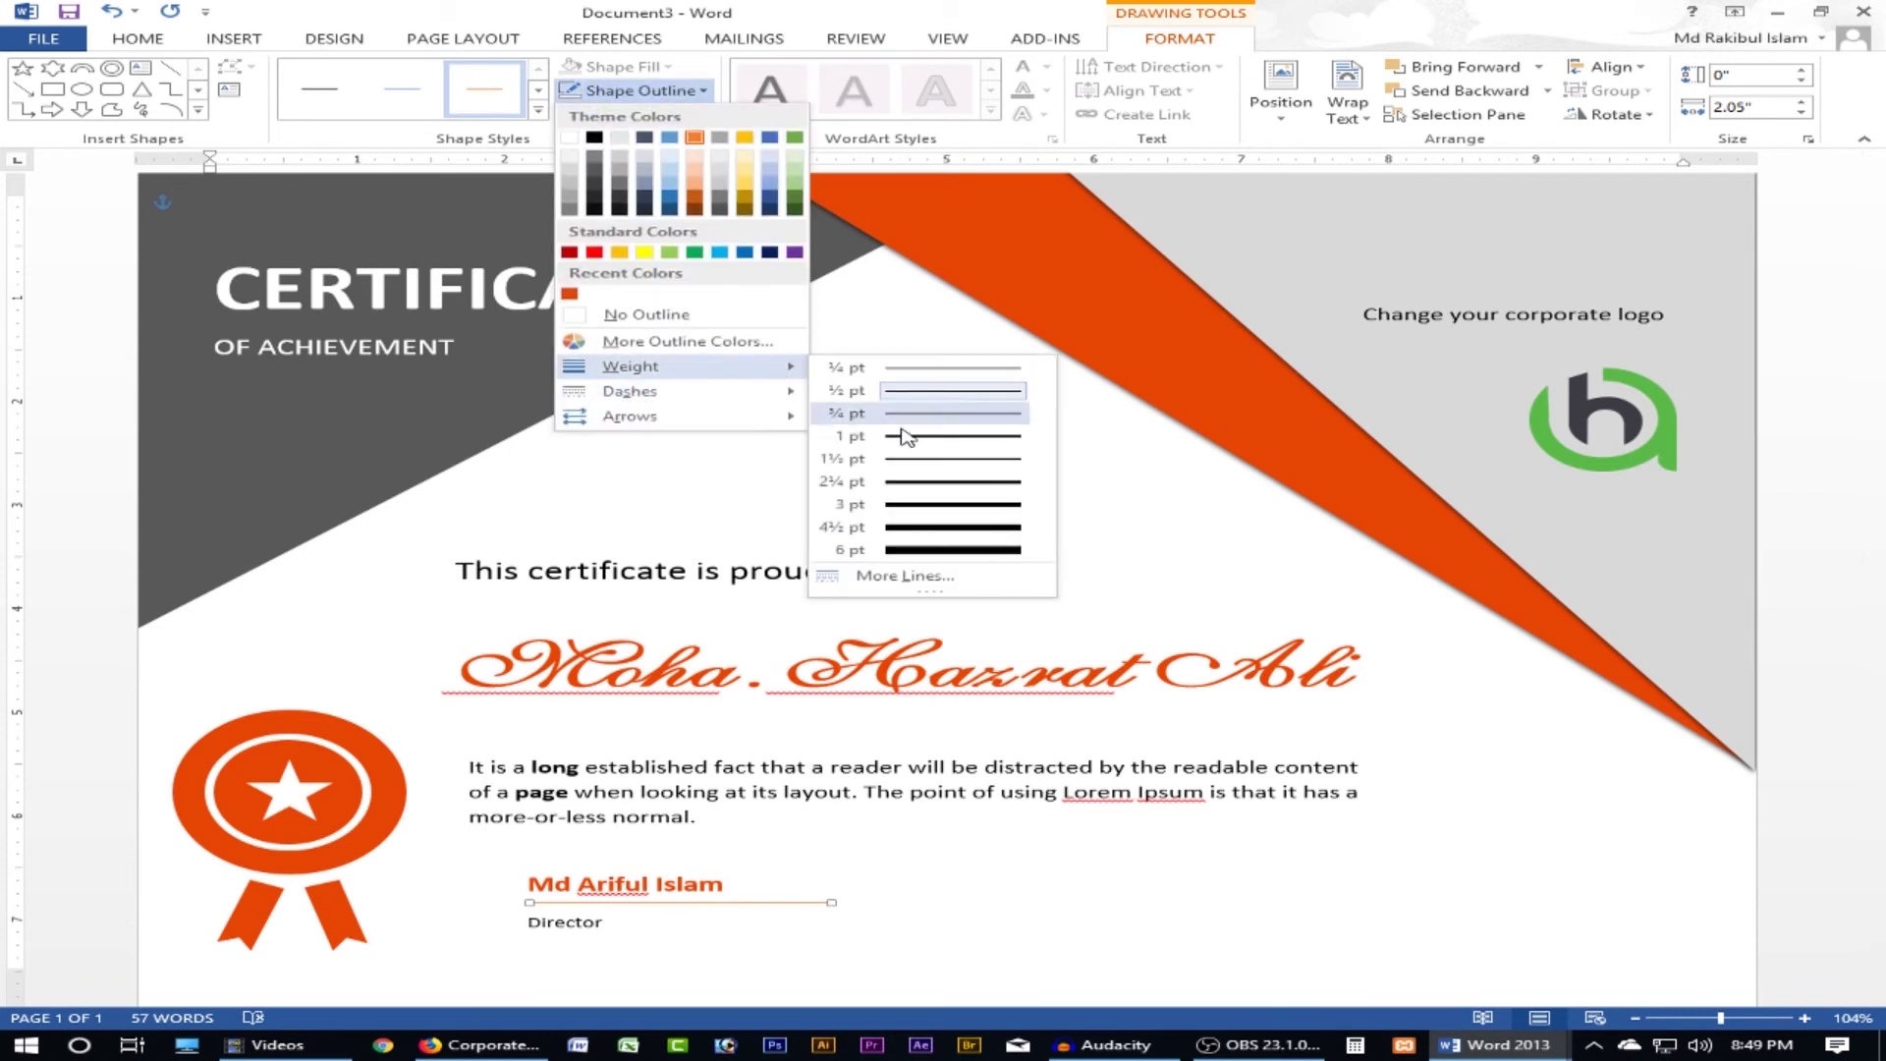
{"action": "left_click", "coordinate": [914, 460]}
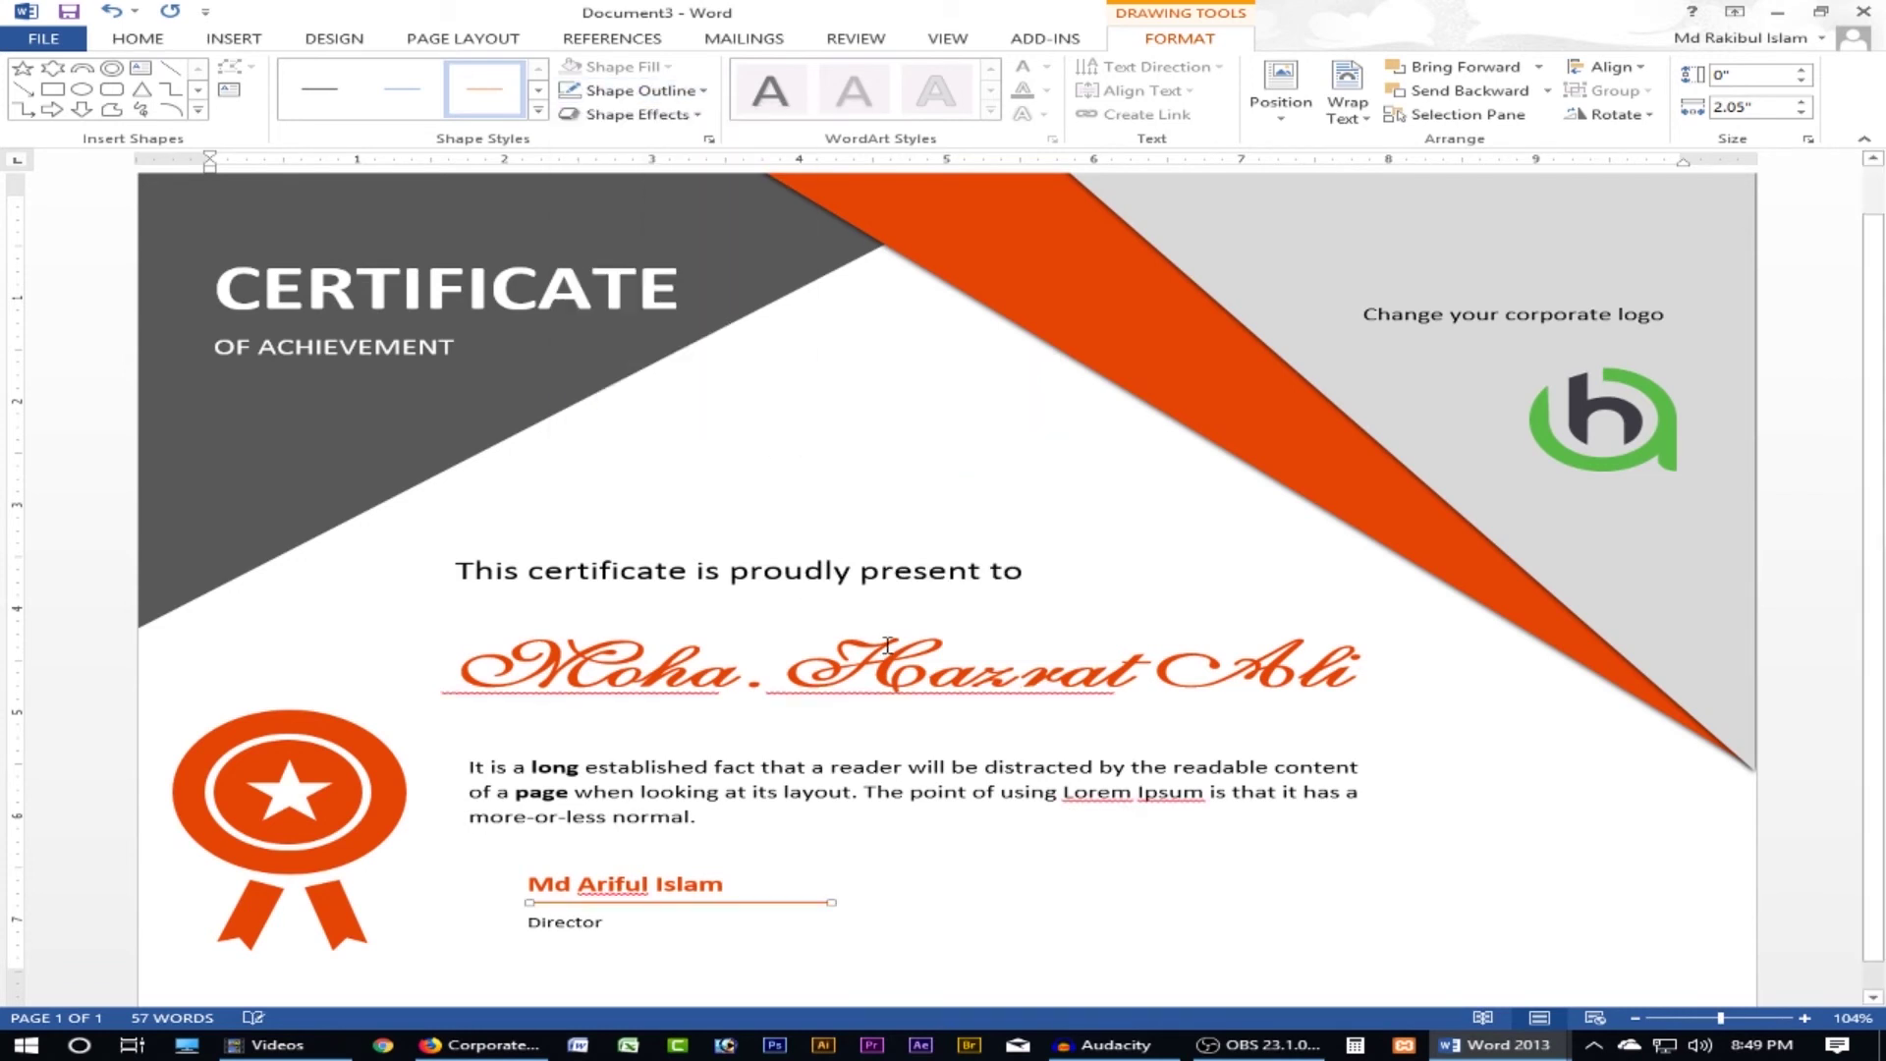
- Remove space after the name paragraph, then select the underline and text box together
{"action": "left_click", "coordinate": [605, 924]}
{"action": "left_click_drag", "start_coordinate": [577, 921], "coordinate": [578, 884]}
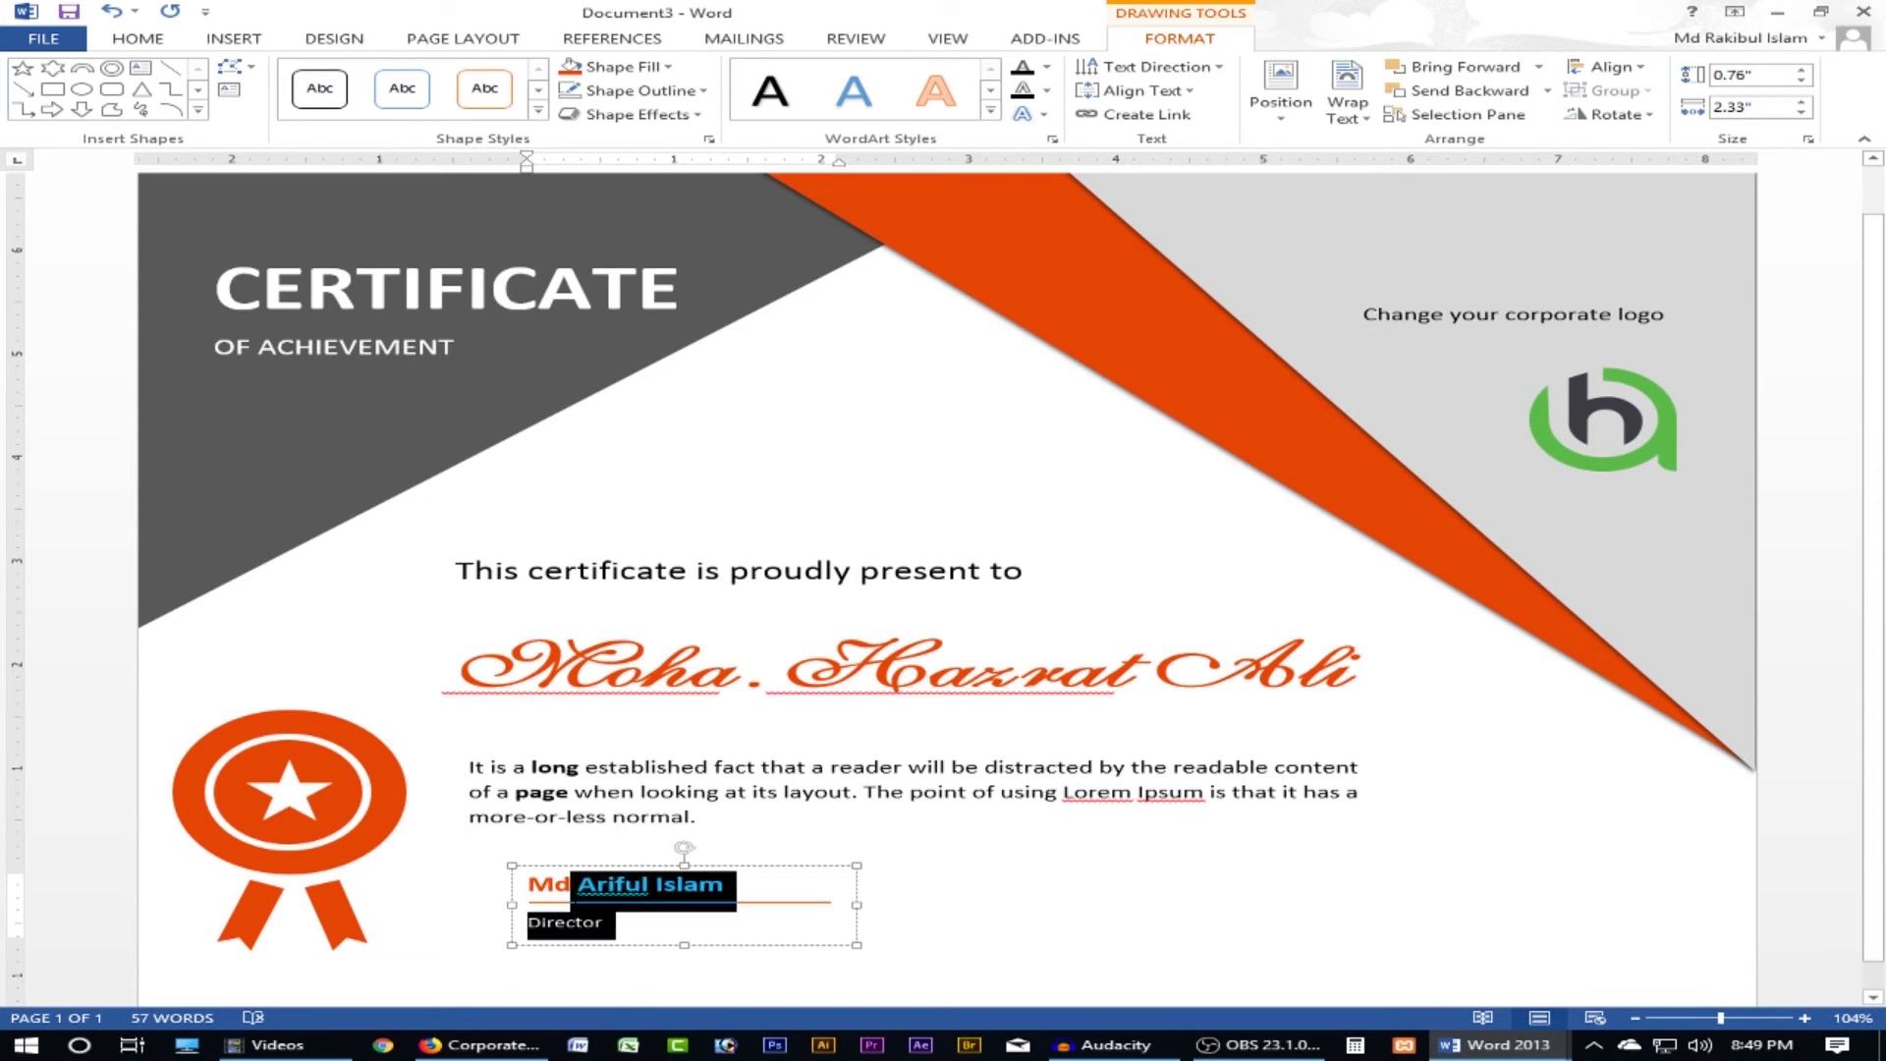
{"action": "left_click", "coordinate": [139, 38]}
{"action": "left_click", "coordinate": [794, 107]}
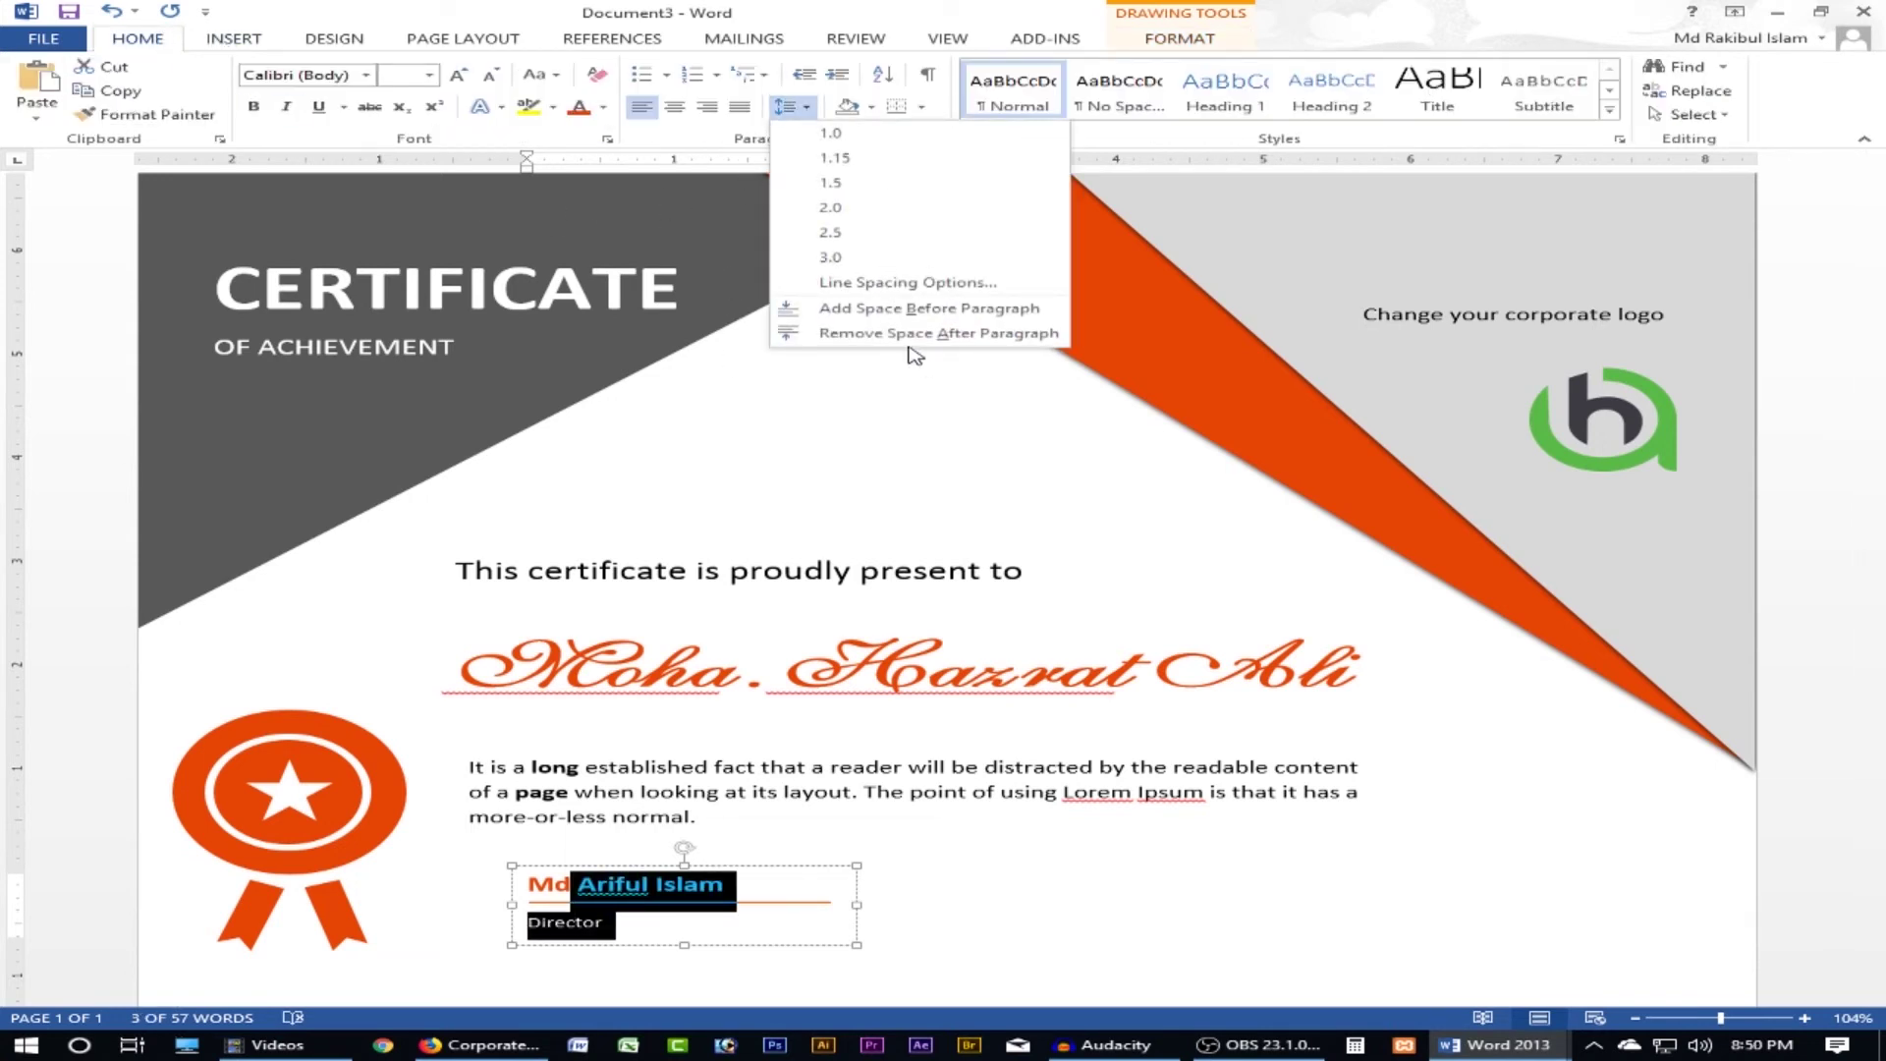
{"action": "left_click", "coordinate": [918, 333]}
{"action": "left_click", "coordinate": [705, 906]}
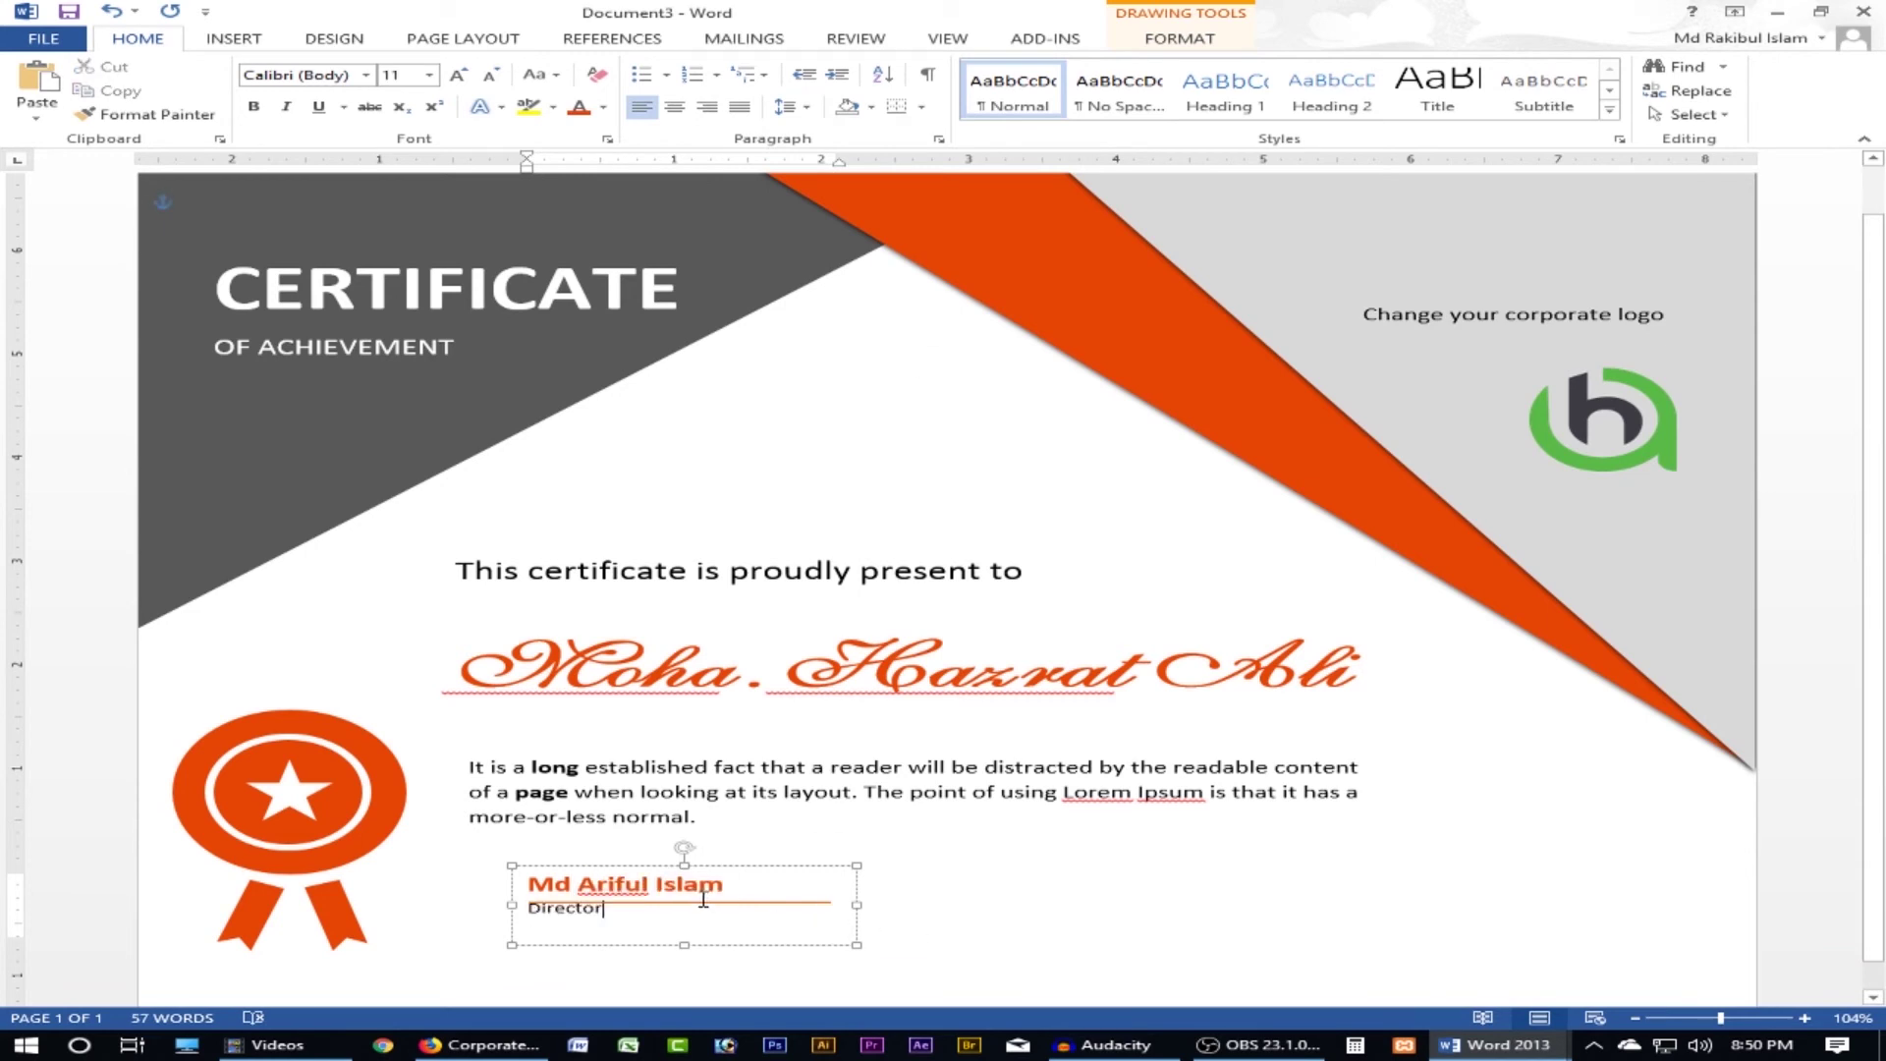
{"action": "left_click", "coordinate": [723, 904]}
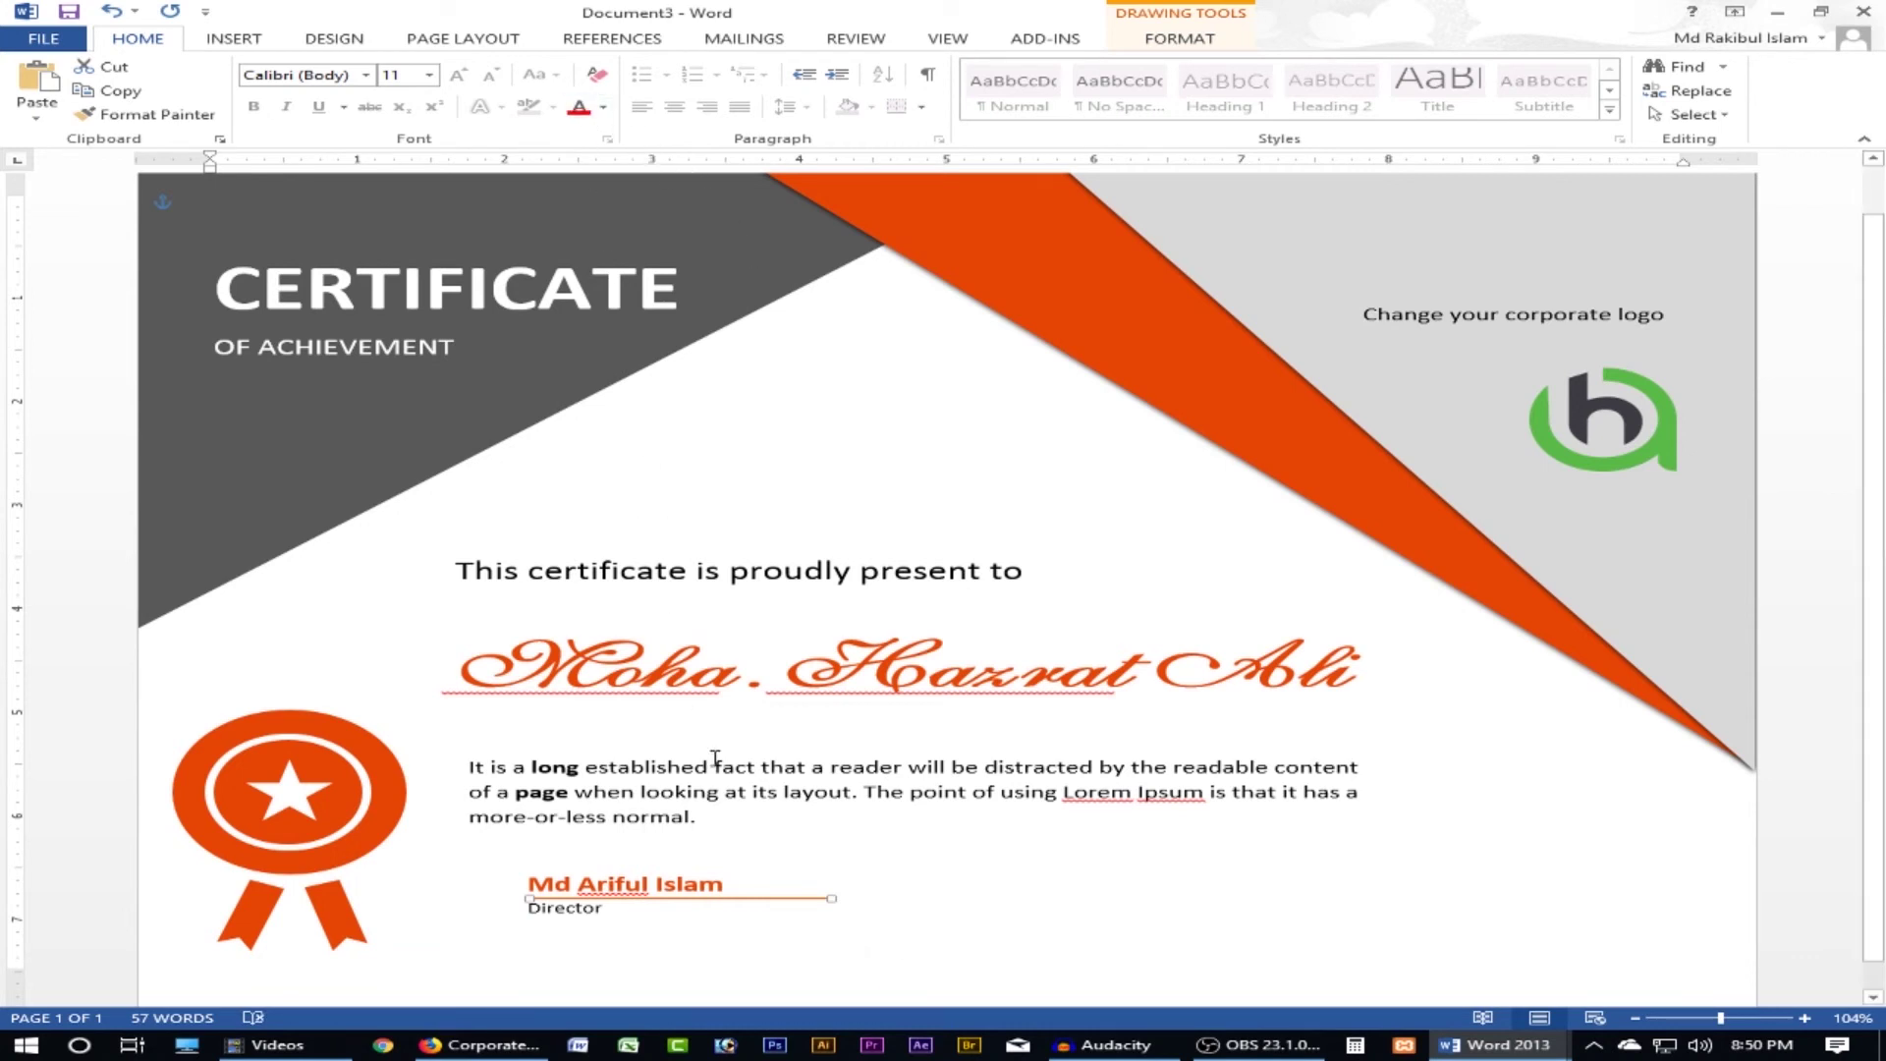
{"action": "left_click", "coordinate": [645, 926]}
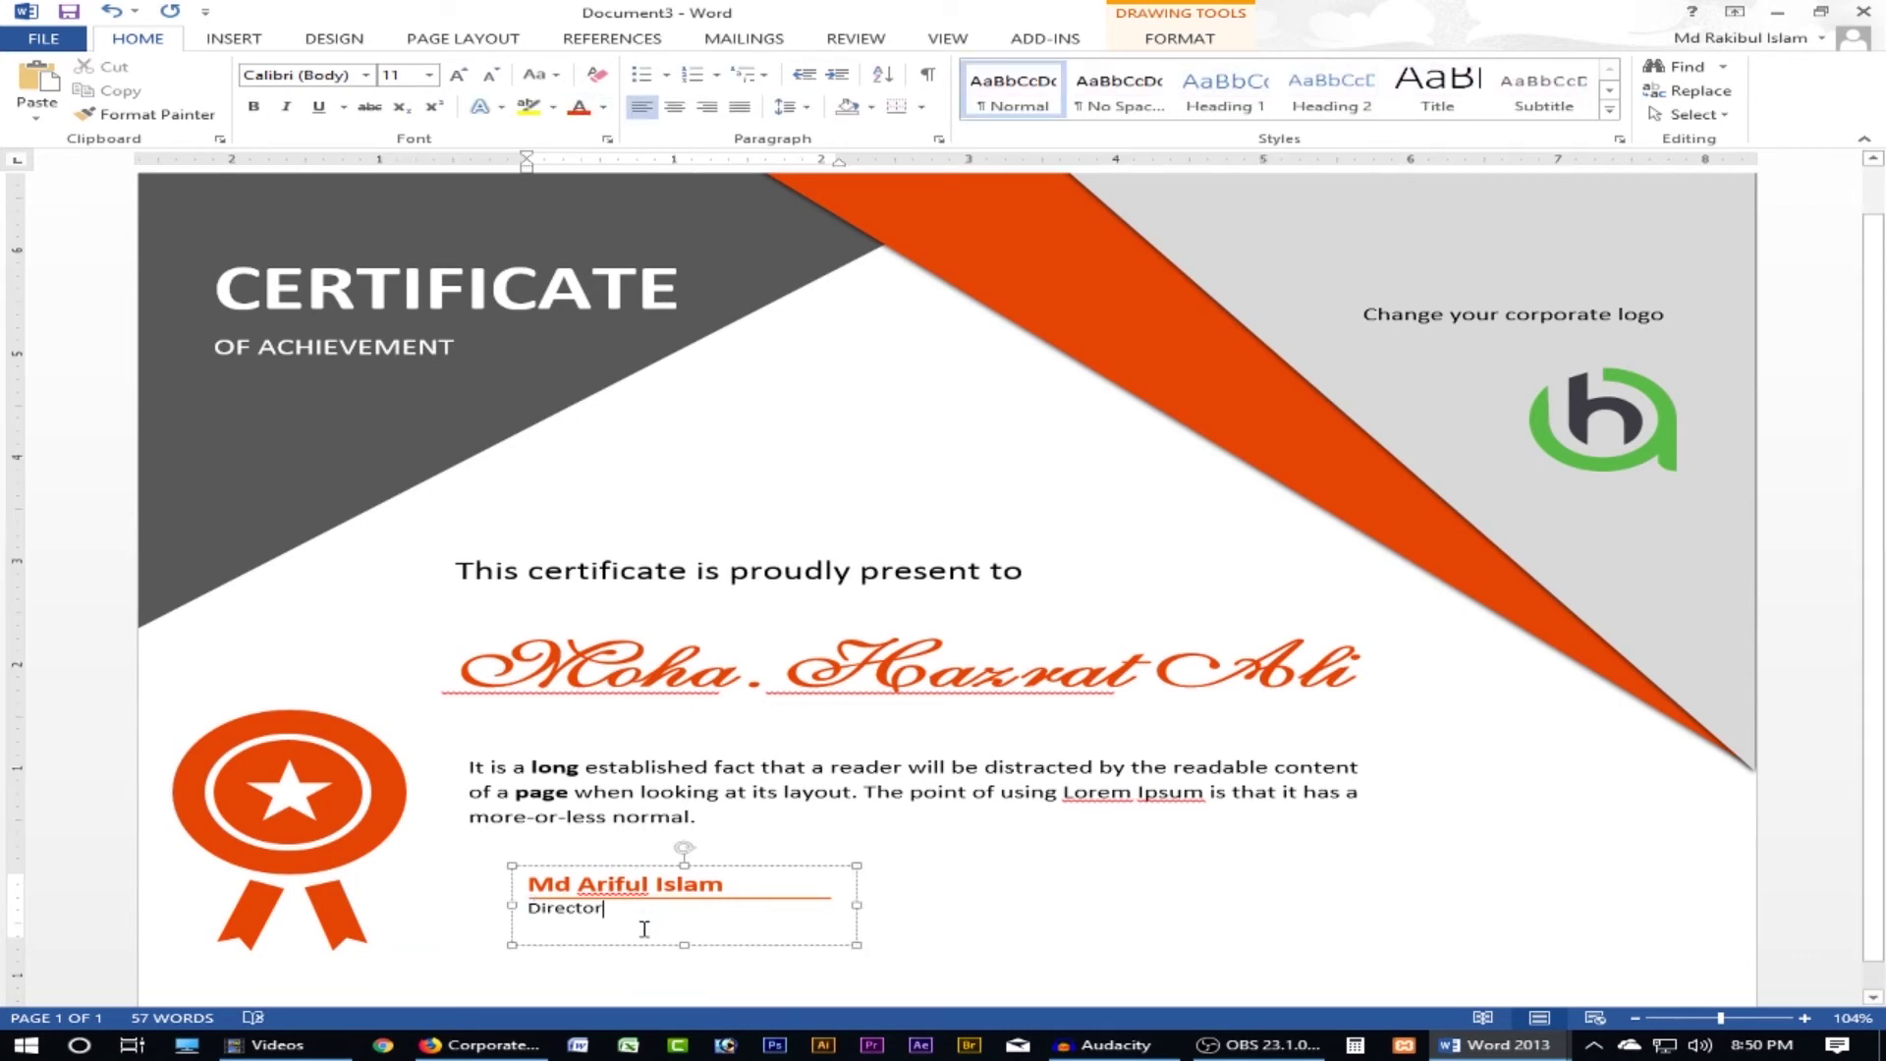
- Group the text box and underline, then Ctrl-drag a copy to the page's right side
{"action": "right_click", "coordinate": [722, 902]}
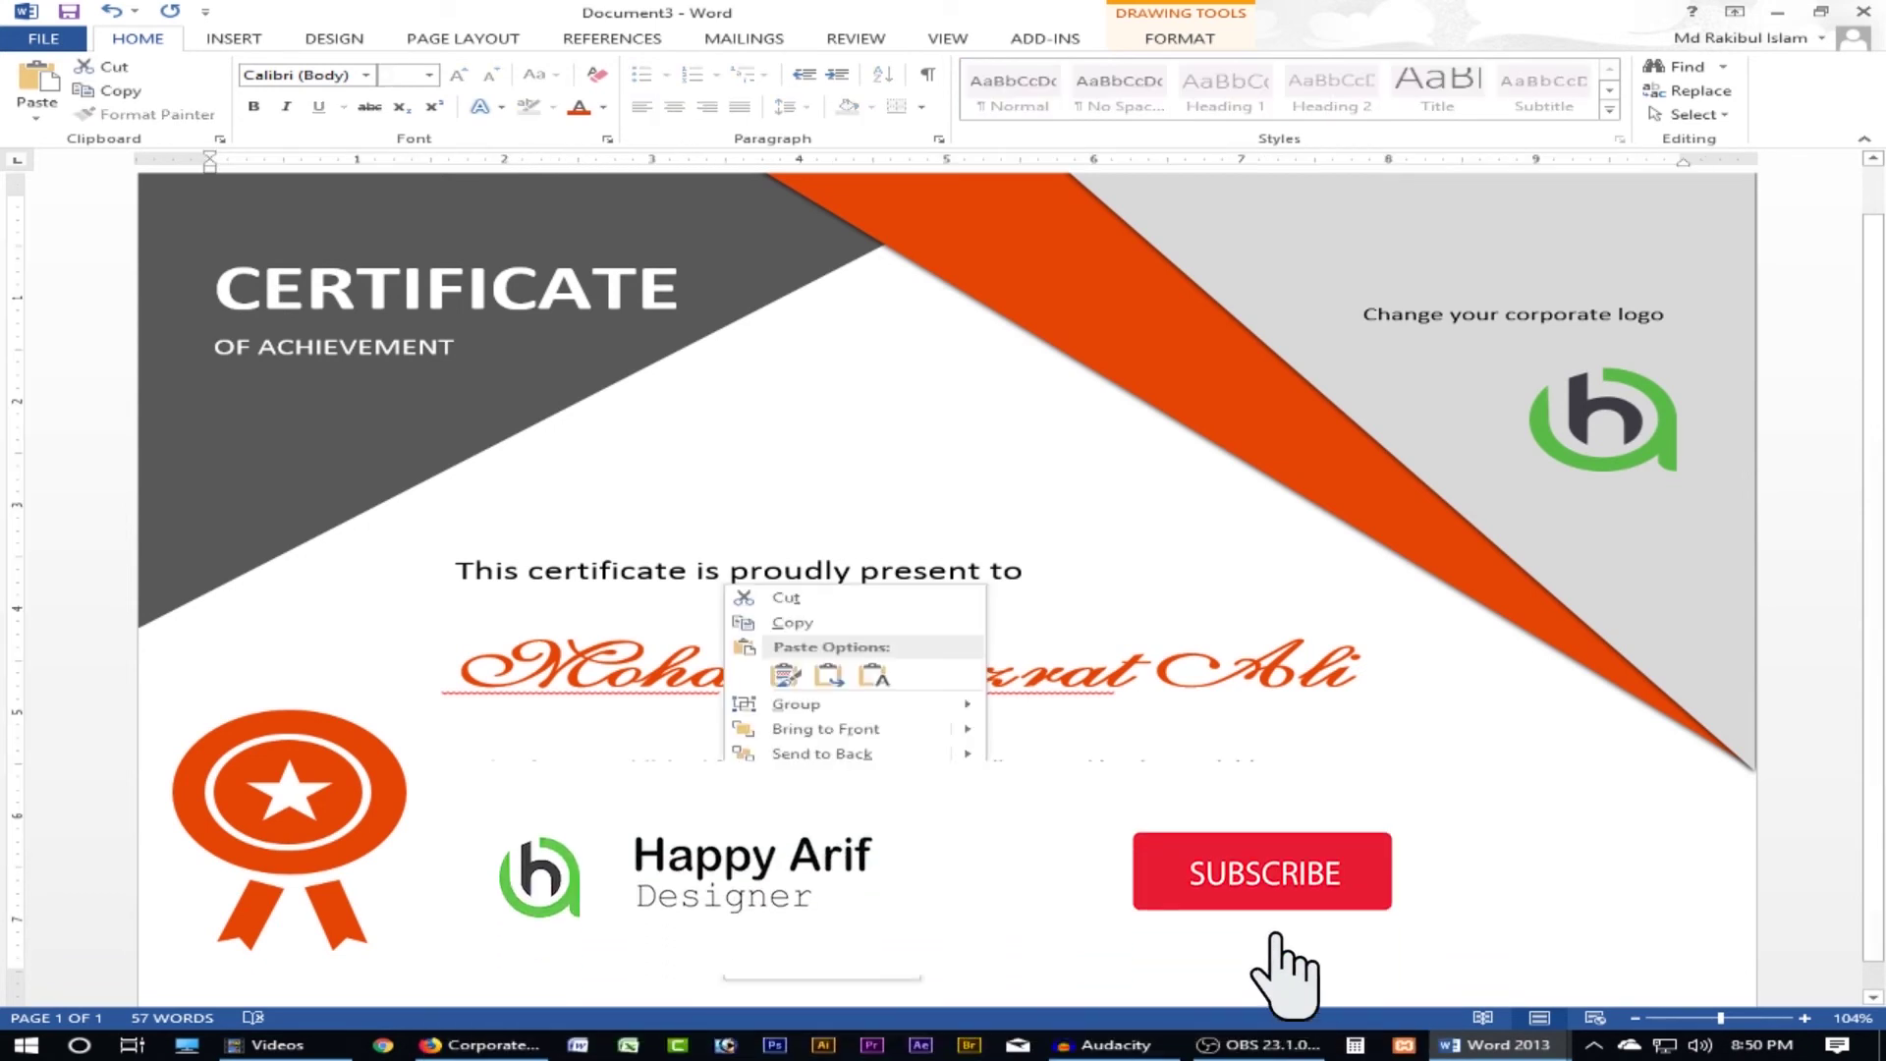
{"action": "mouse_move", "coordinate": [826, 705]}
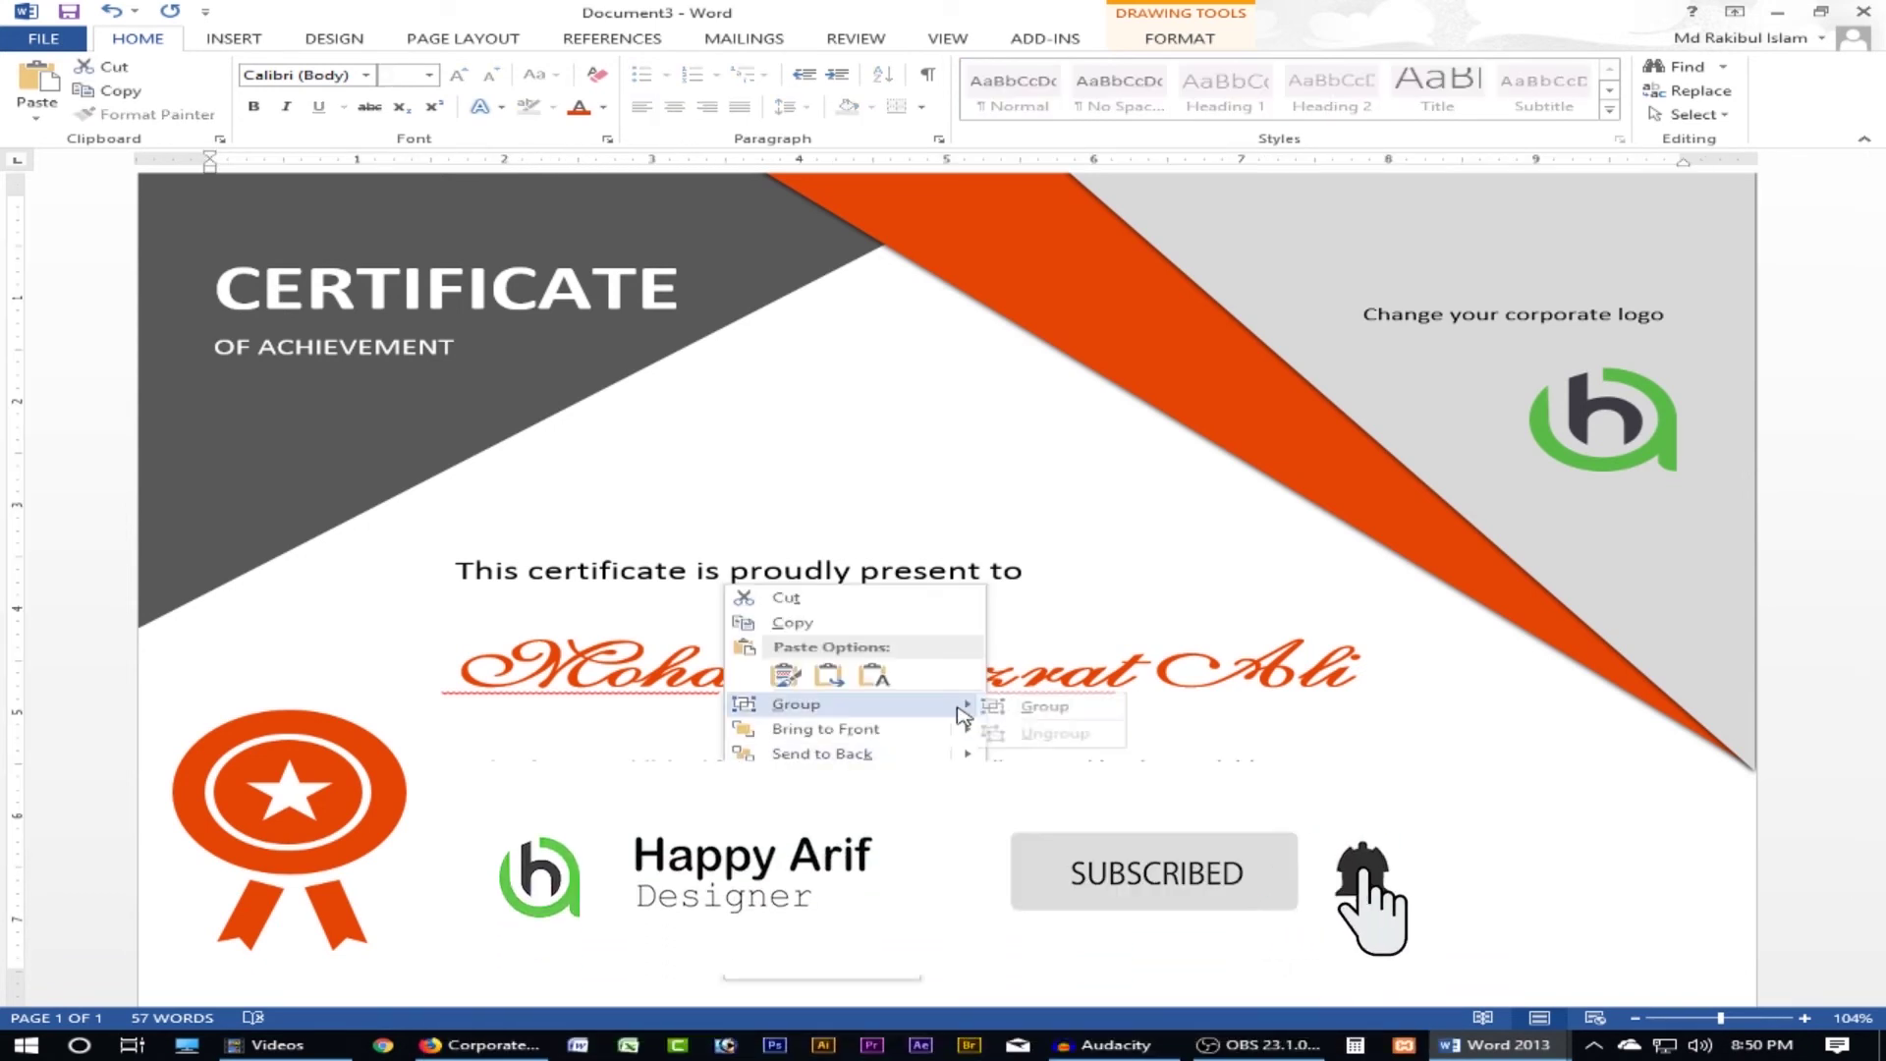
{"action": "left_click", "coordinate": [1040, 709]}
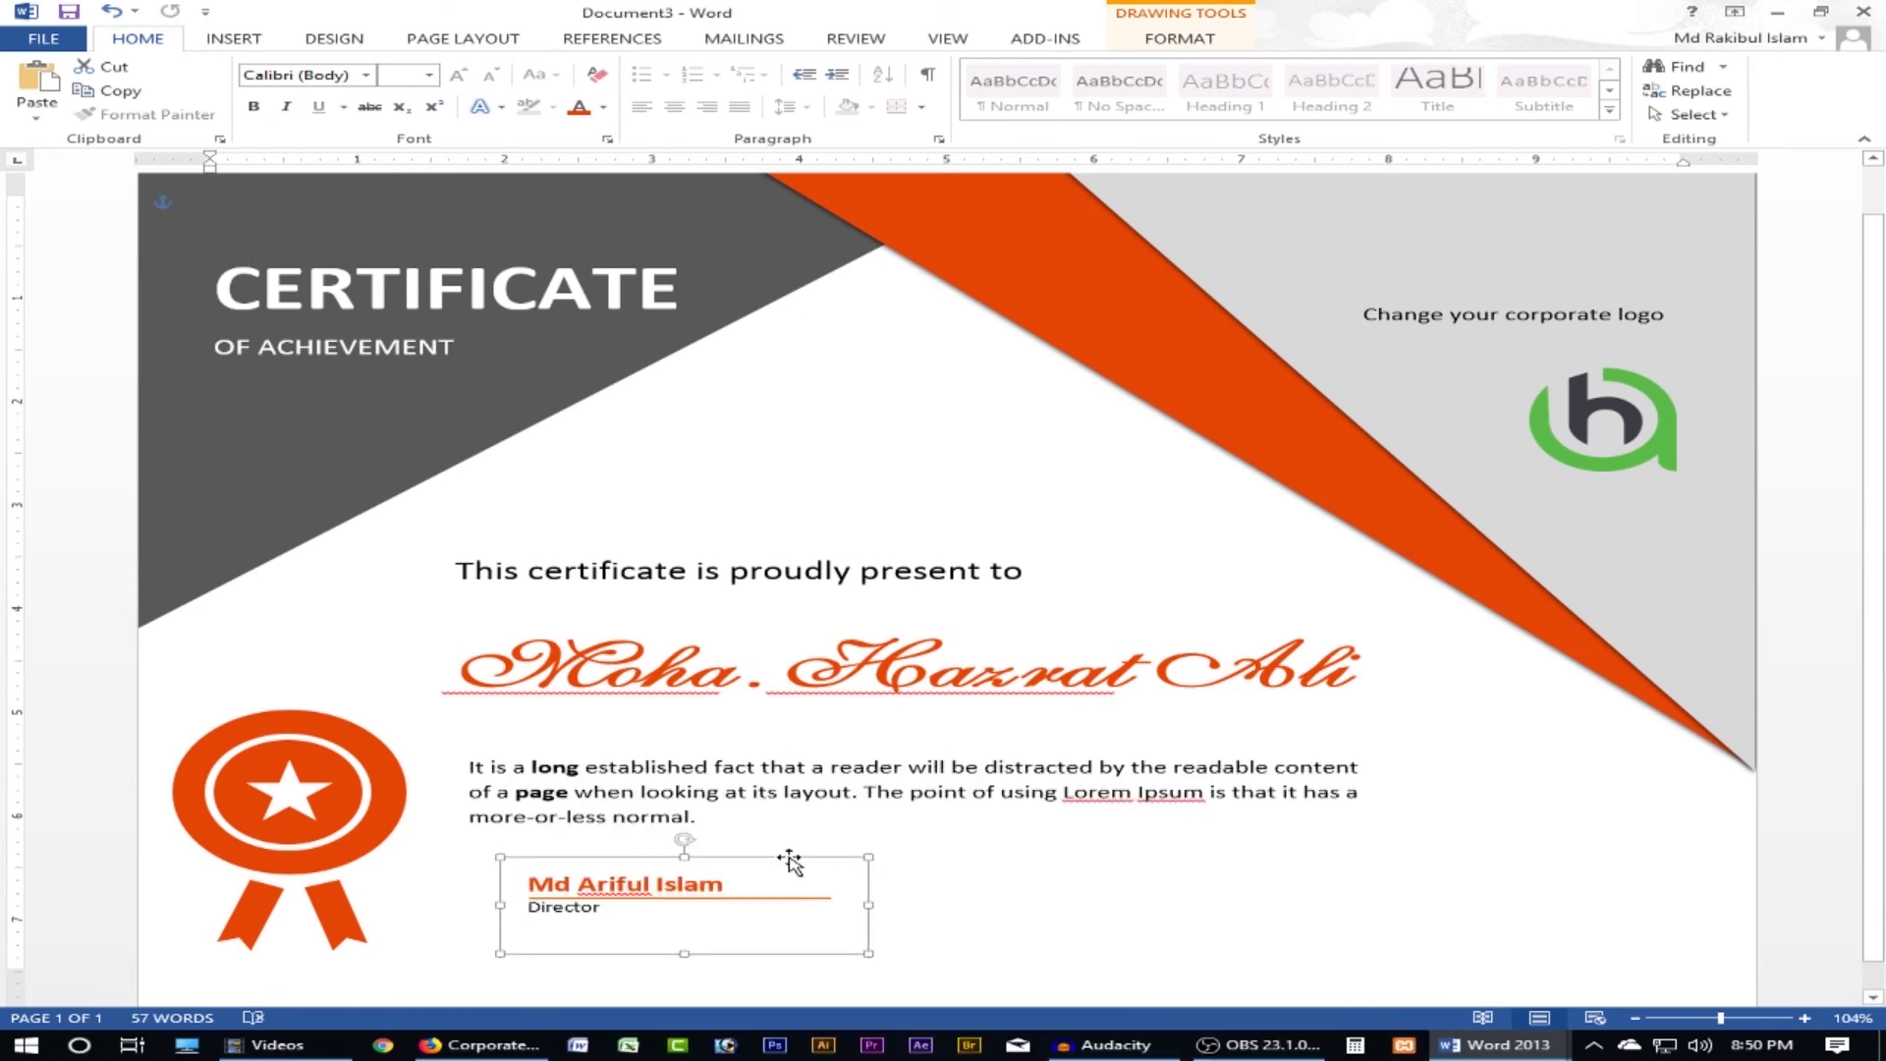
{"action": "left_click_drag", "start_coordinate": [789, 863], "coordinate": [1512, 860]}
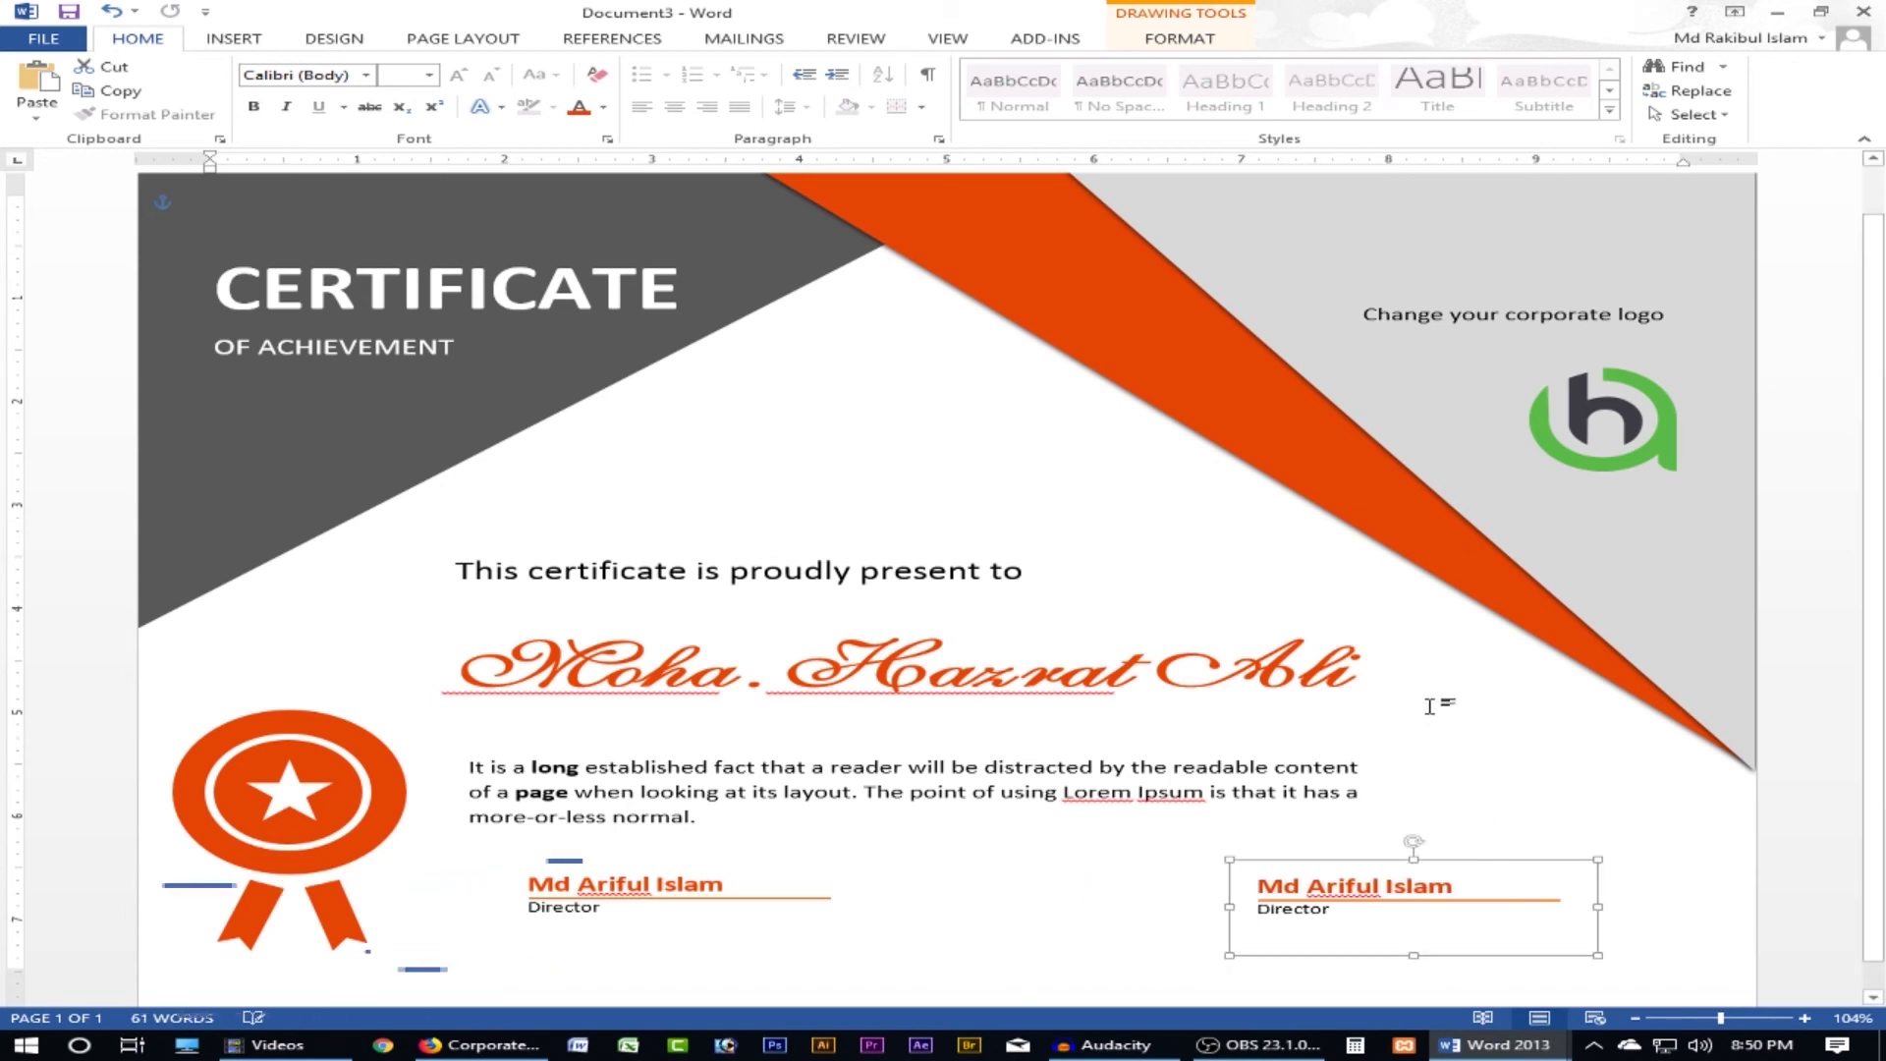
{"action": "scroll", "coordinate": [1430, 703], "scroll_direction": "down", "scroll_amount": 2, "text": "ctrl"}
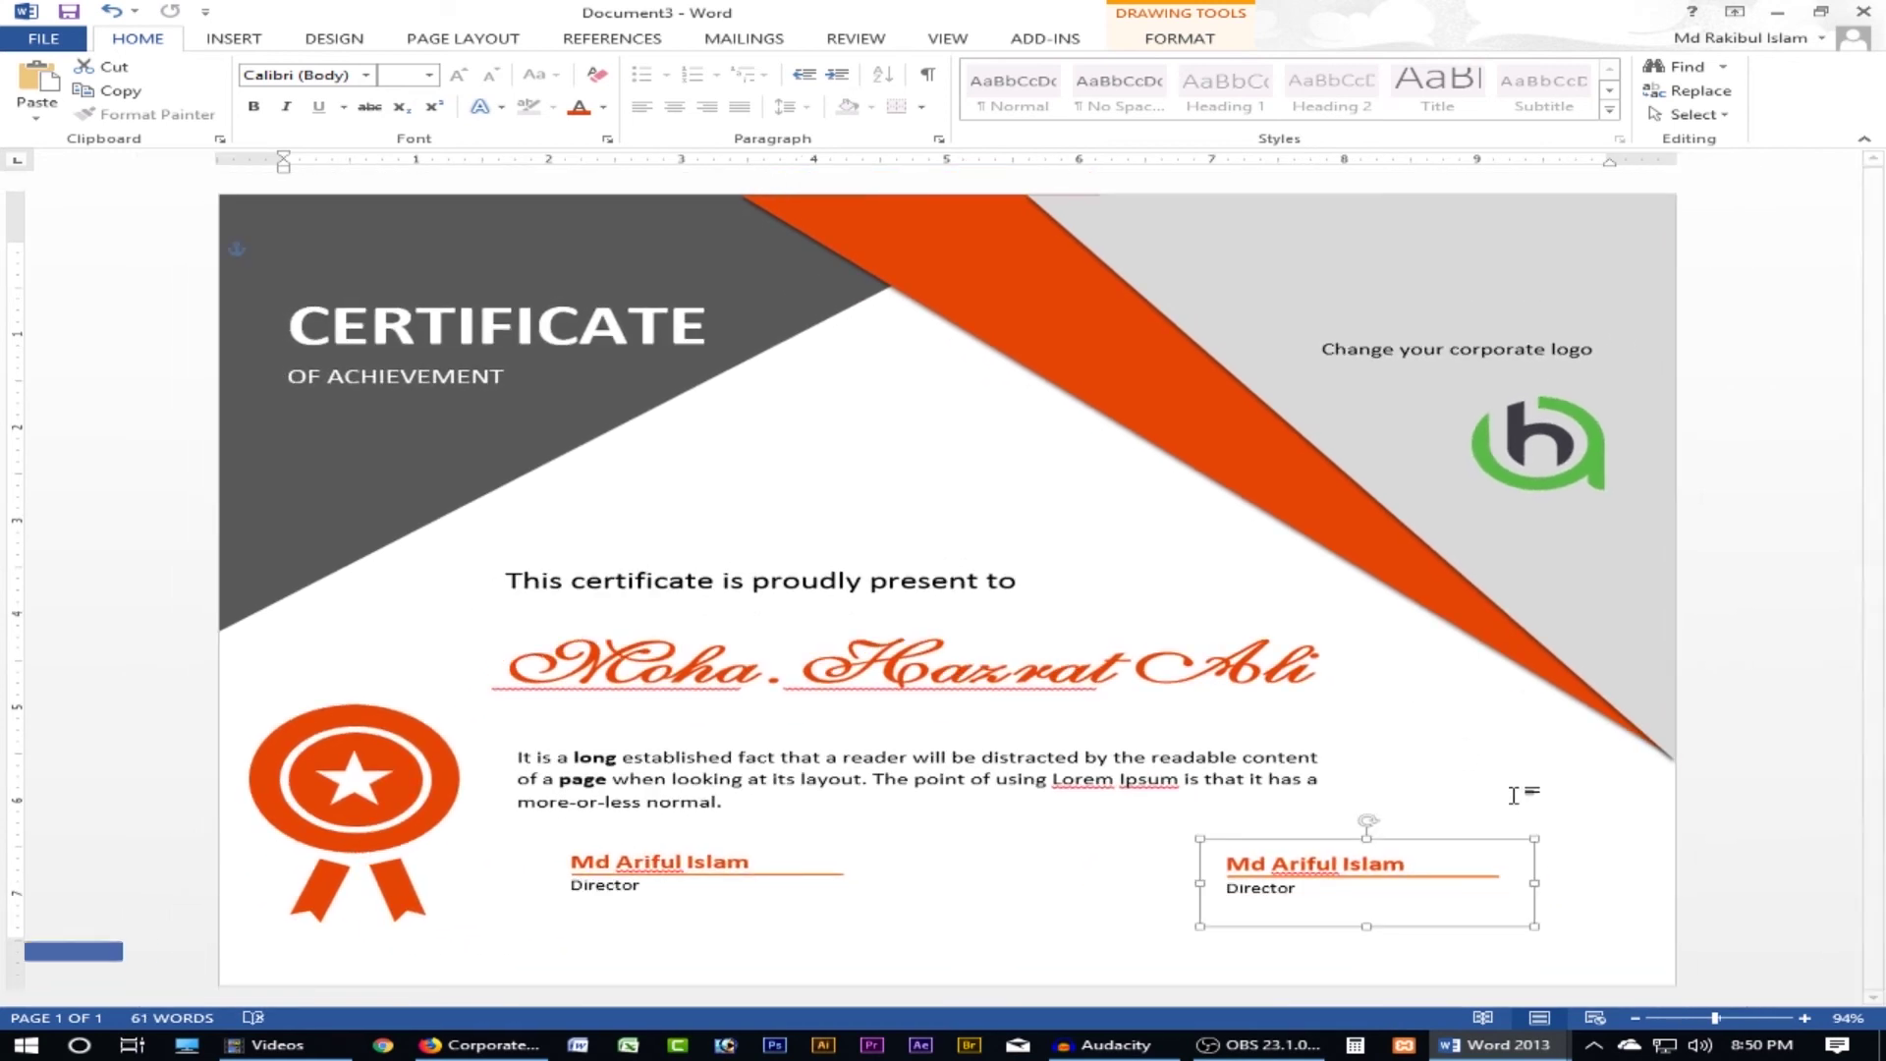
- Place a copy of the corporate logo over the body text
{"action": "left_click", "coordinate": [1584, 426]}
{"action": "left_click_drag", "start_coordinate": [1605, 492], "coordinate": [1587, 479]}
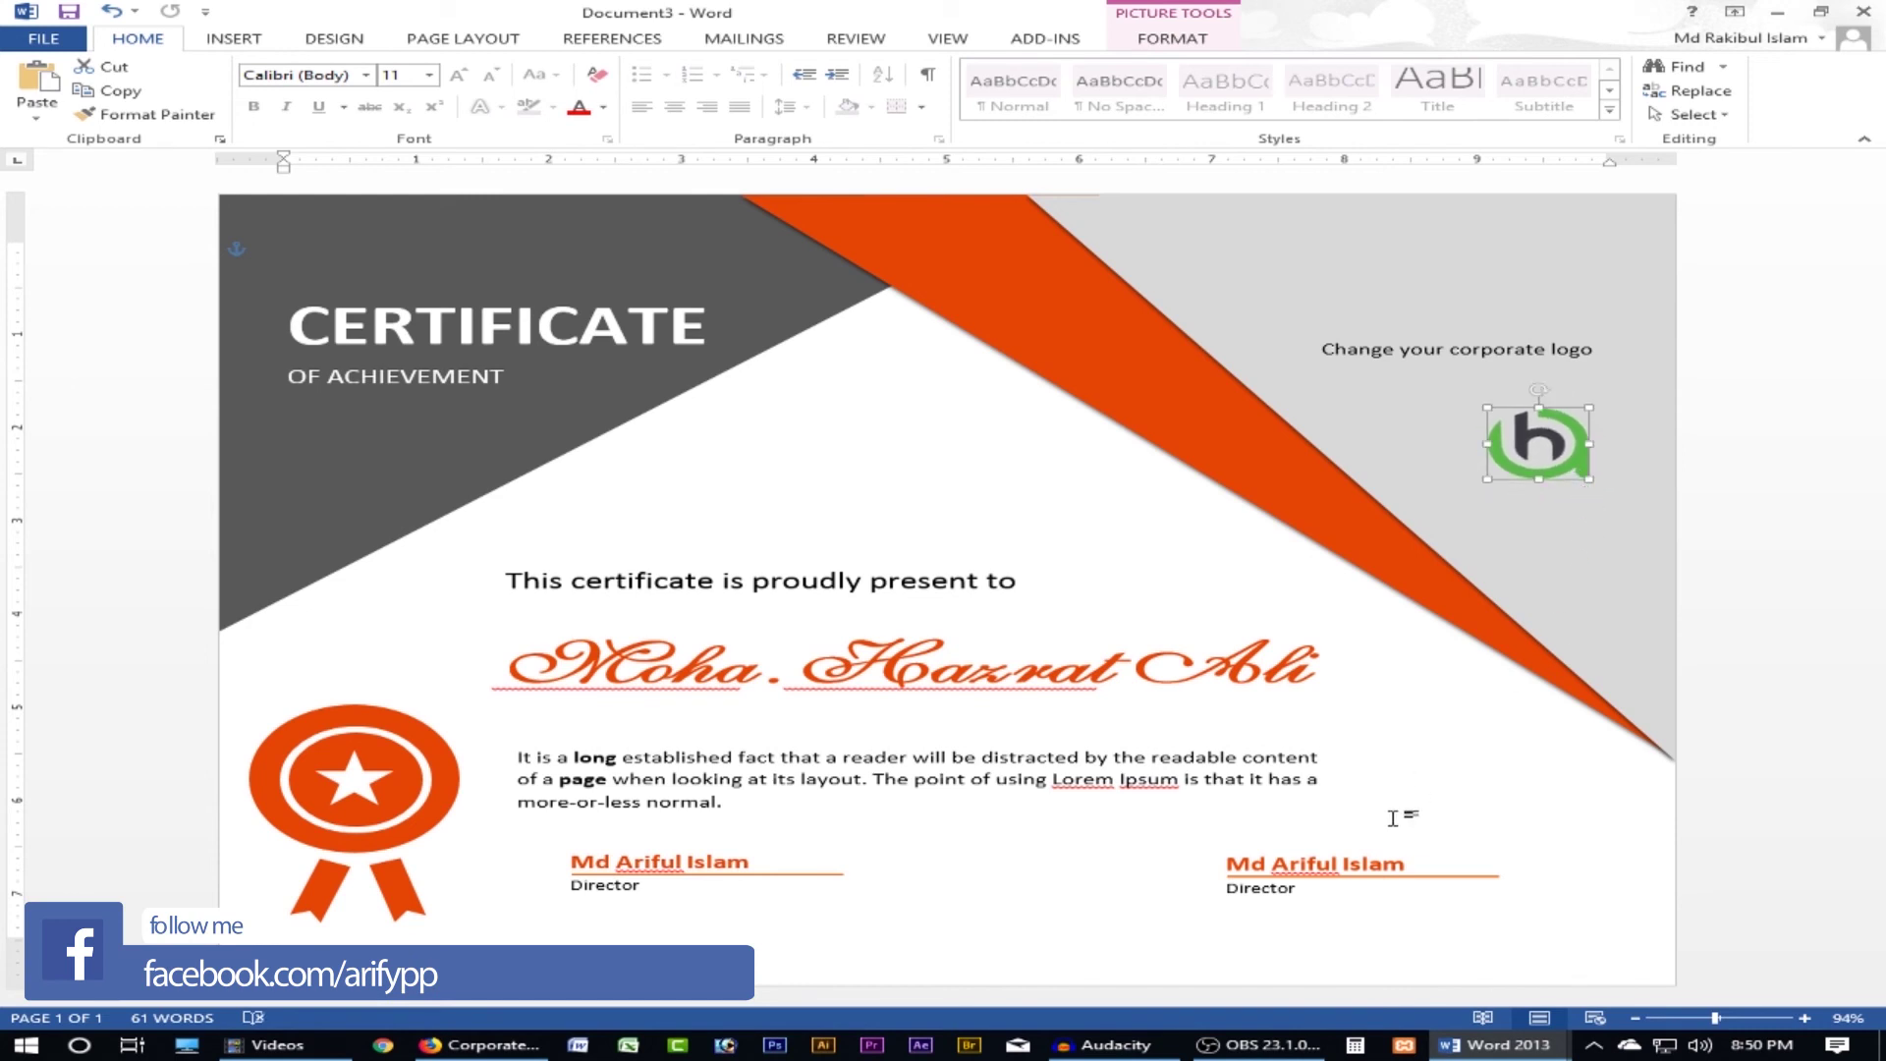
{"action": "mouse_move", "coordinate": [1541, 442]}
{"action": "left_mouse_down"}
{"action": "mouse_move", "coordinate": [940, 728]}
{"action": "mouse_move", "coordinate": [1105, 907]}
{"action": "left_mouse_up"}
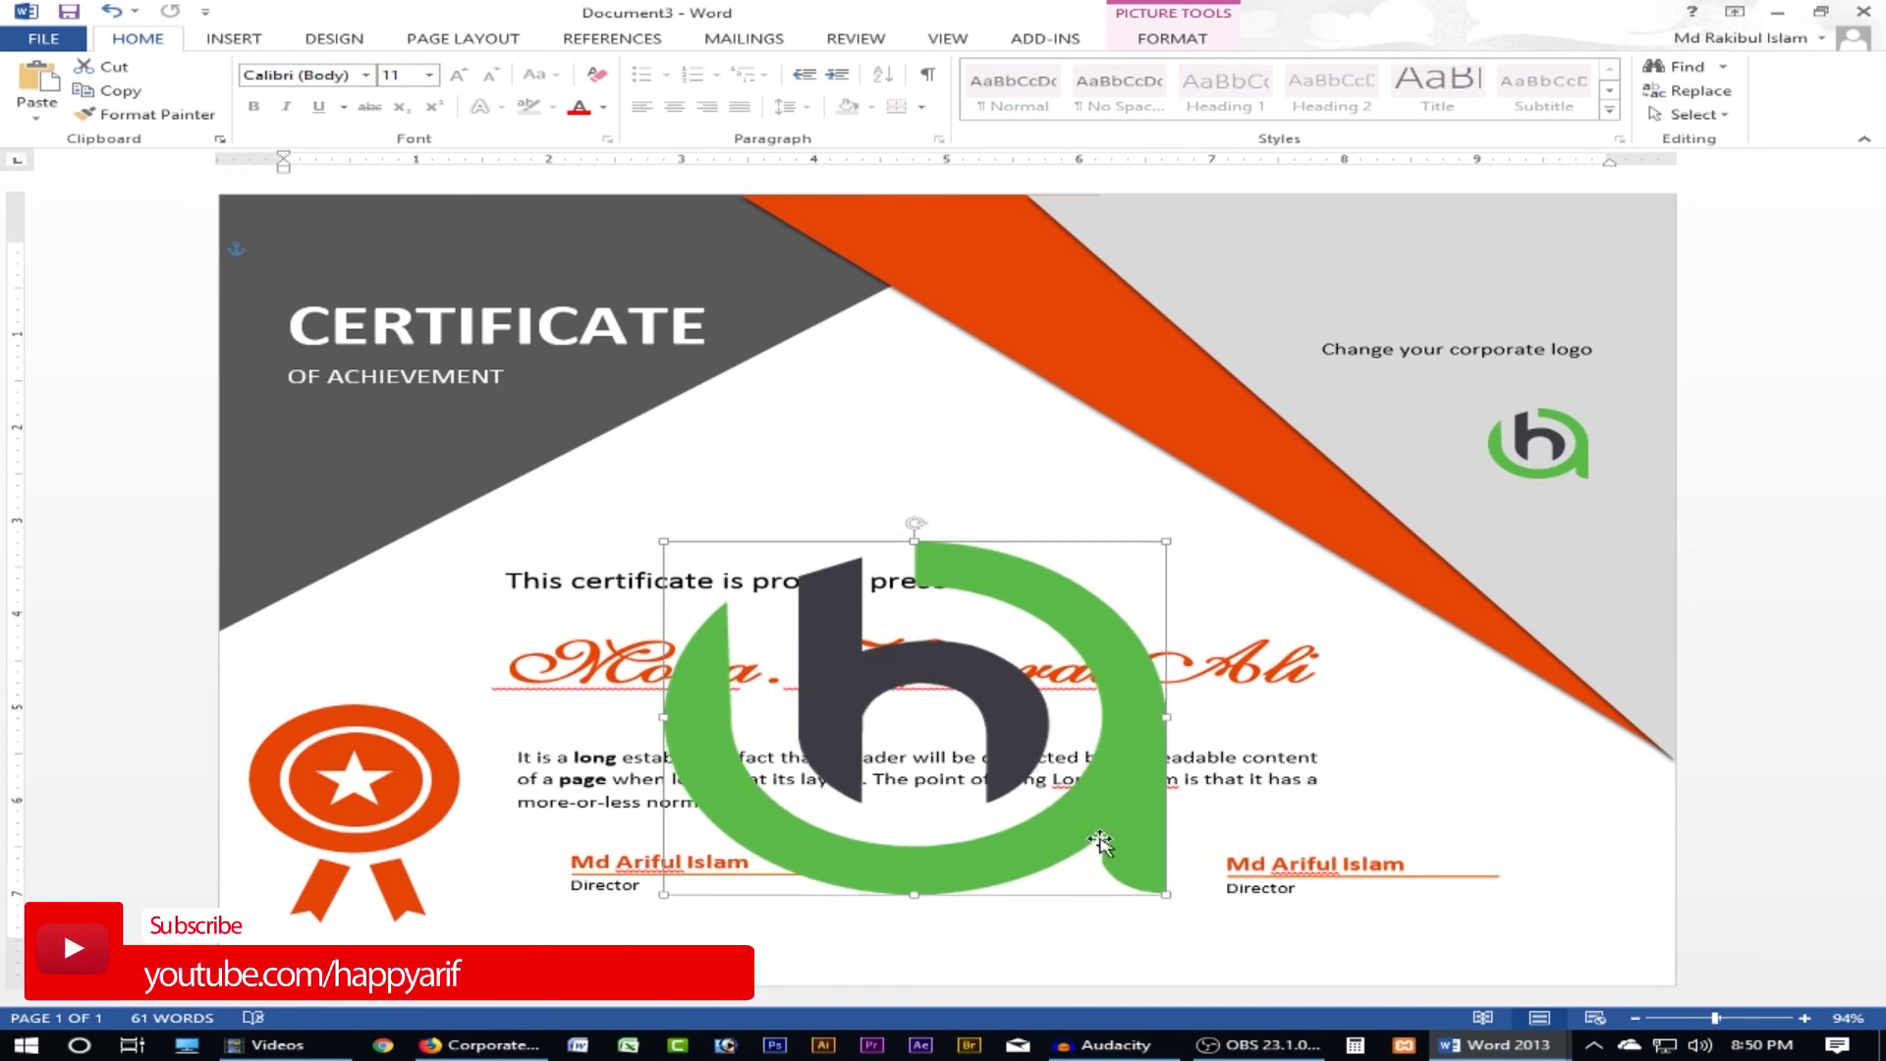
- Apply the Washout colour to the logo copy and send it behind the text
{"action": "left_click", "coordinate": [1184, 45]}
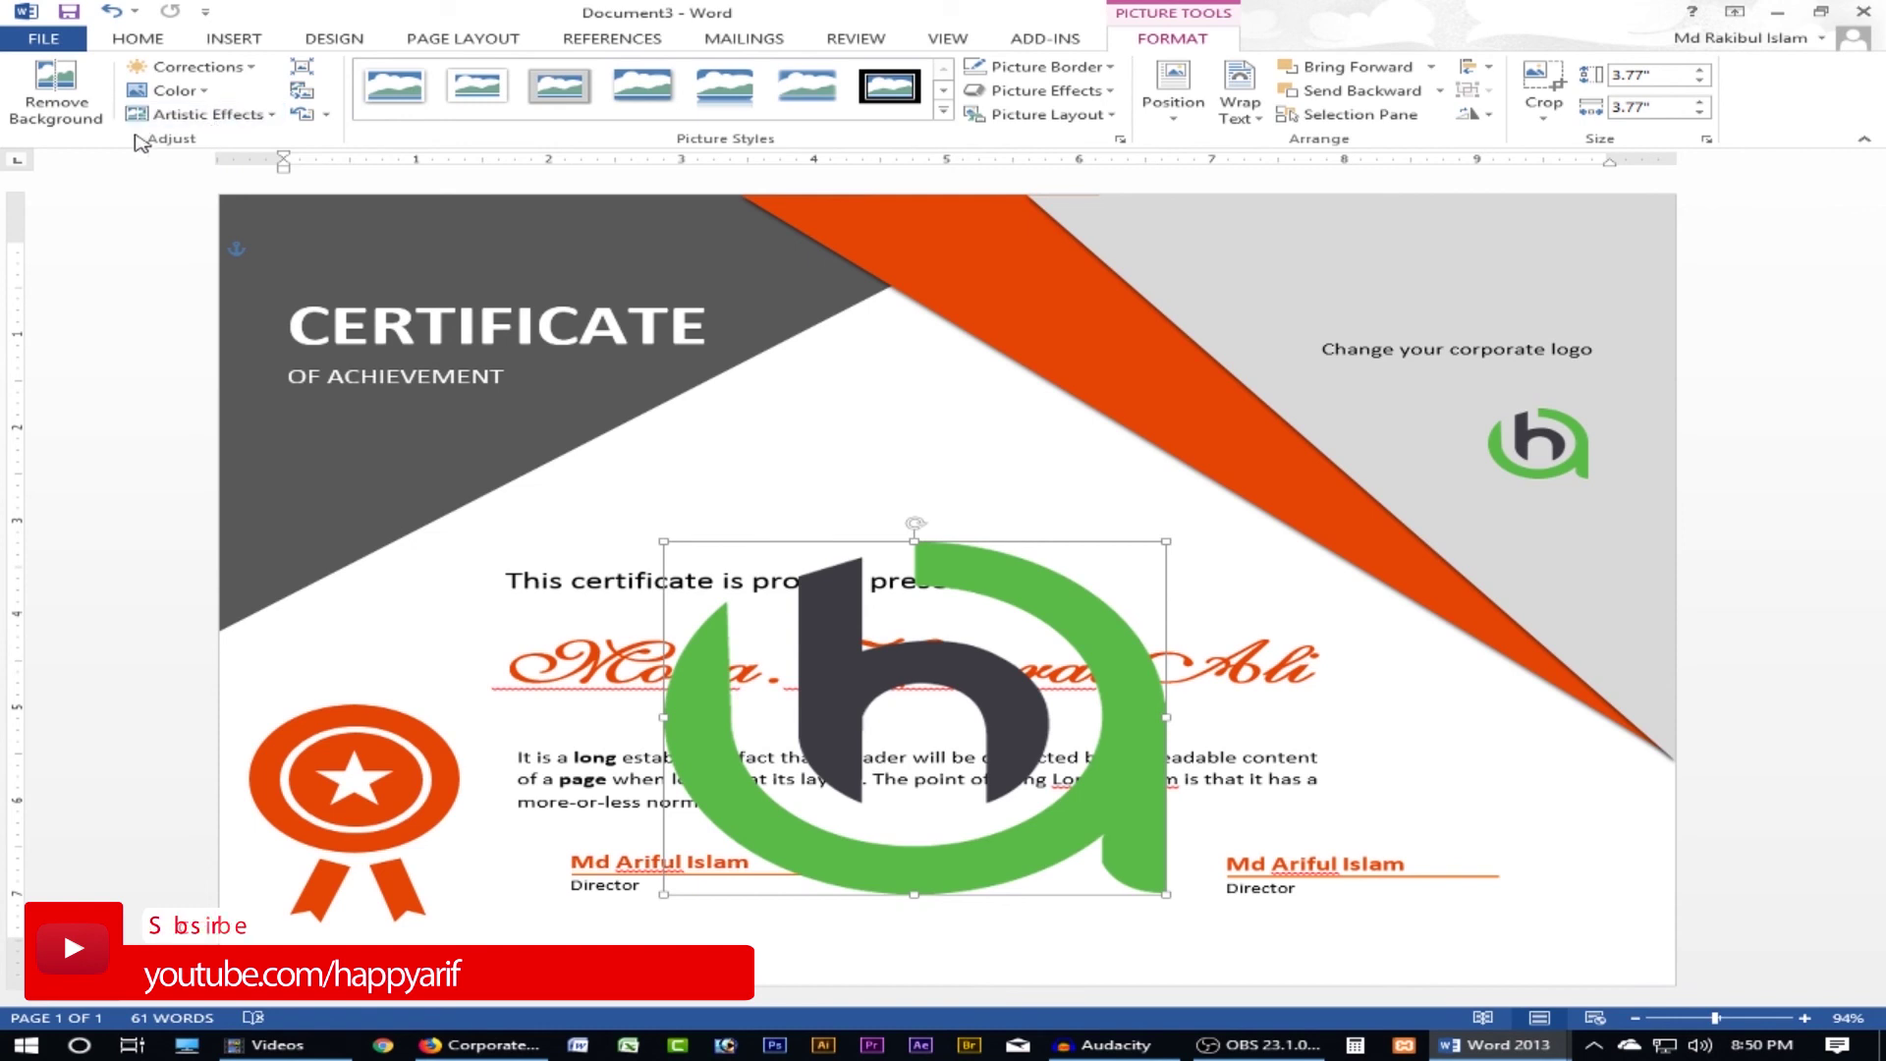
{"action": "left_click", "coordinate": [208, 96]}
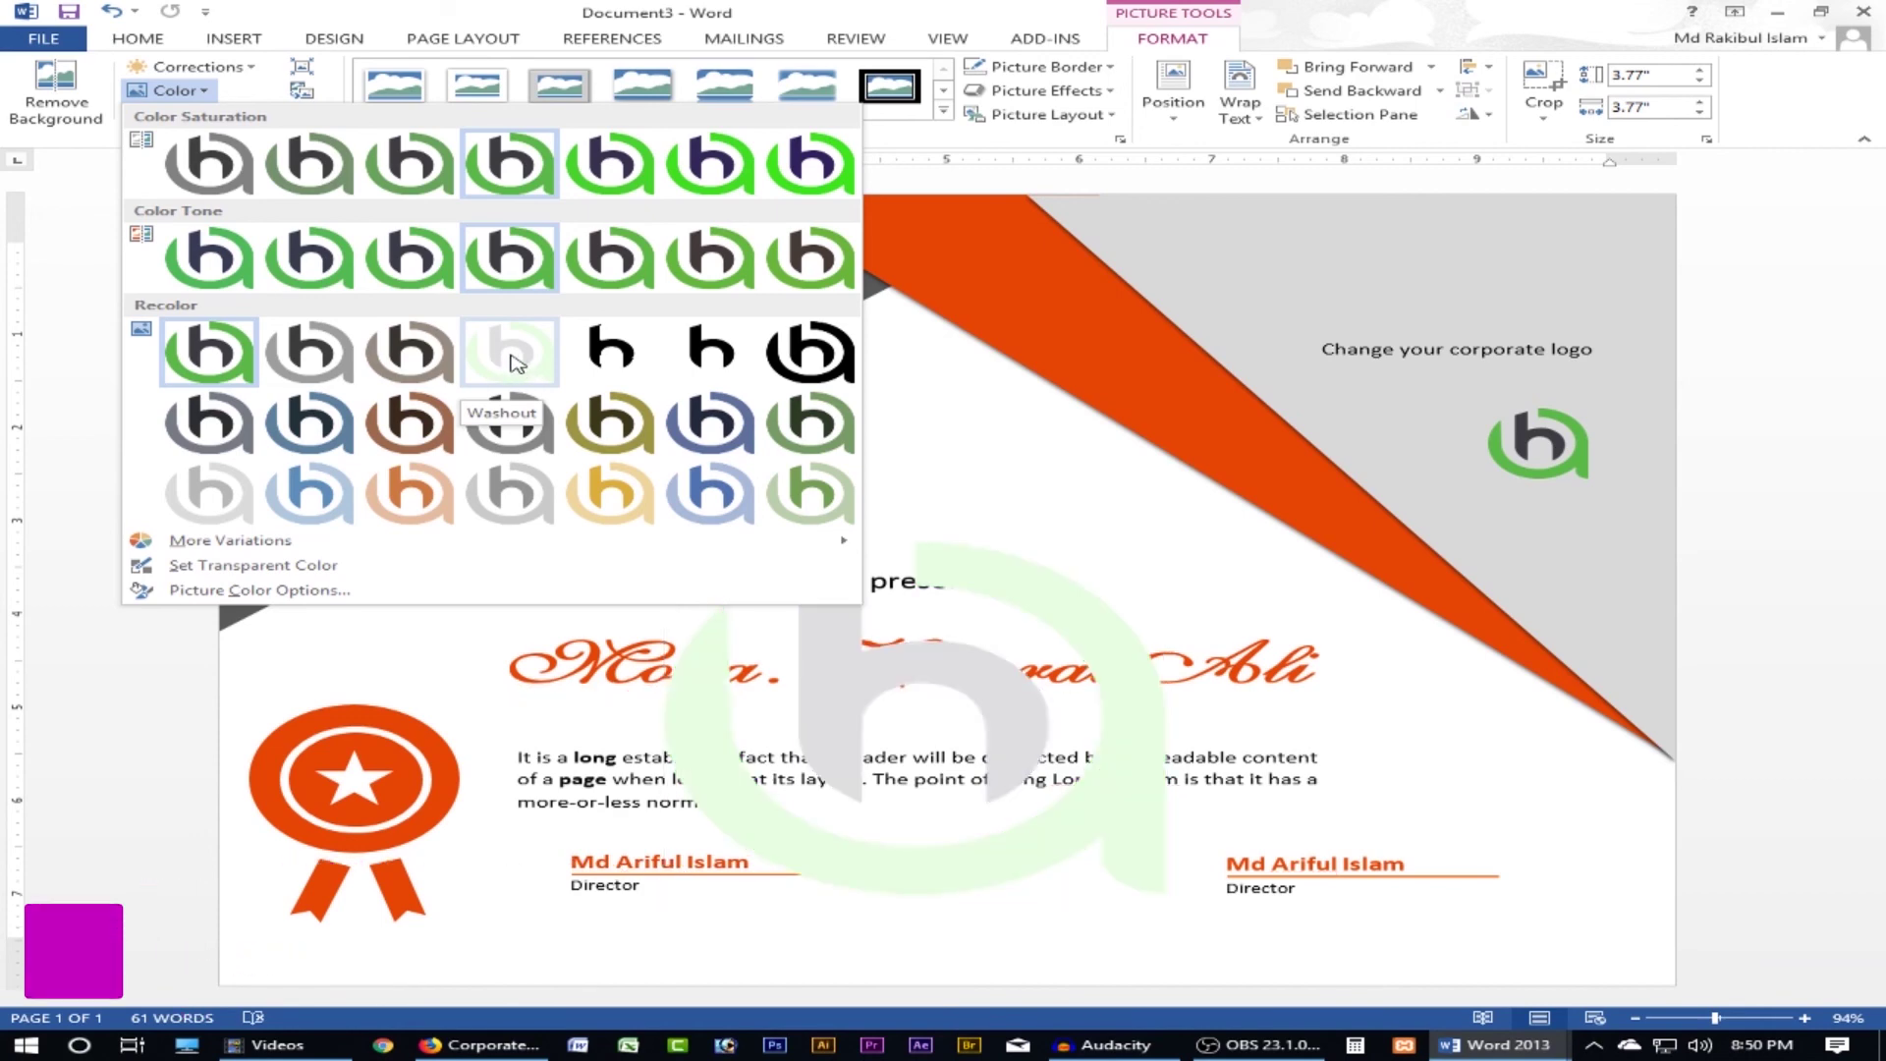
{"action": "left_click", "coordinate": [520, 365]}
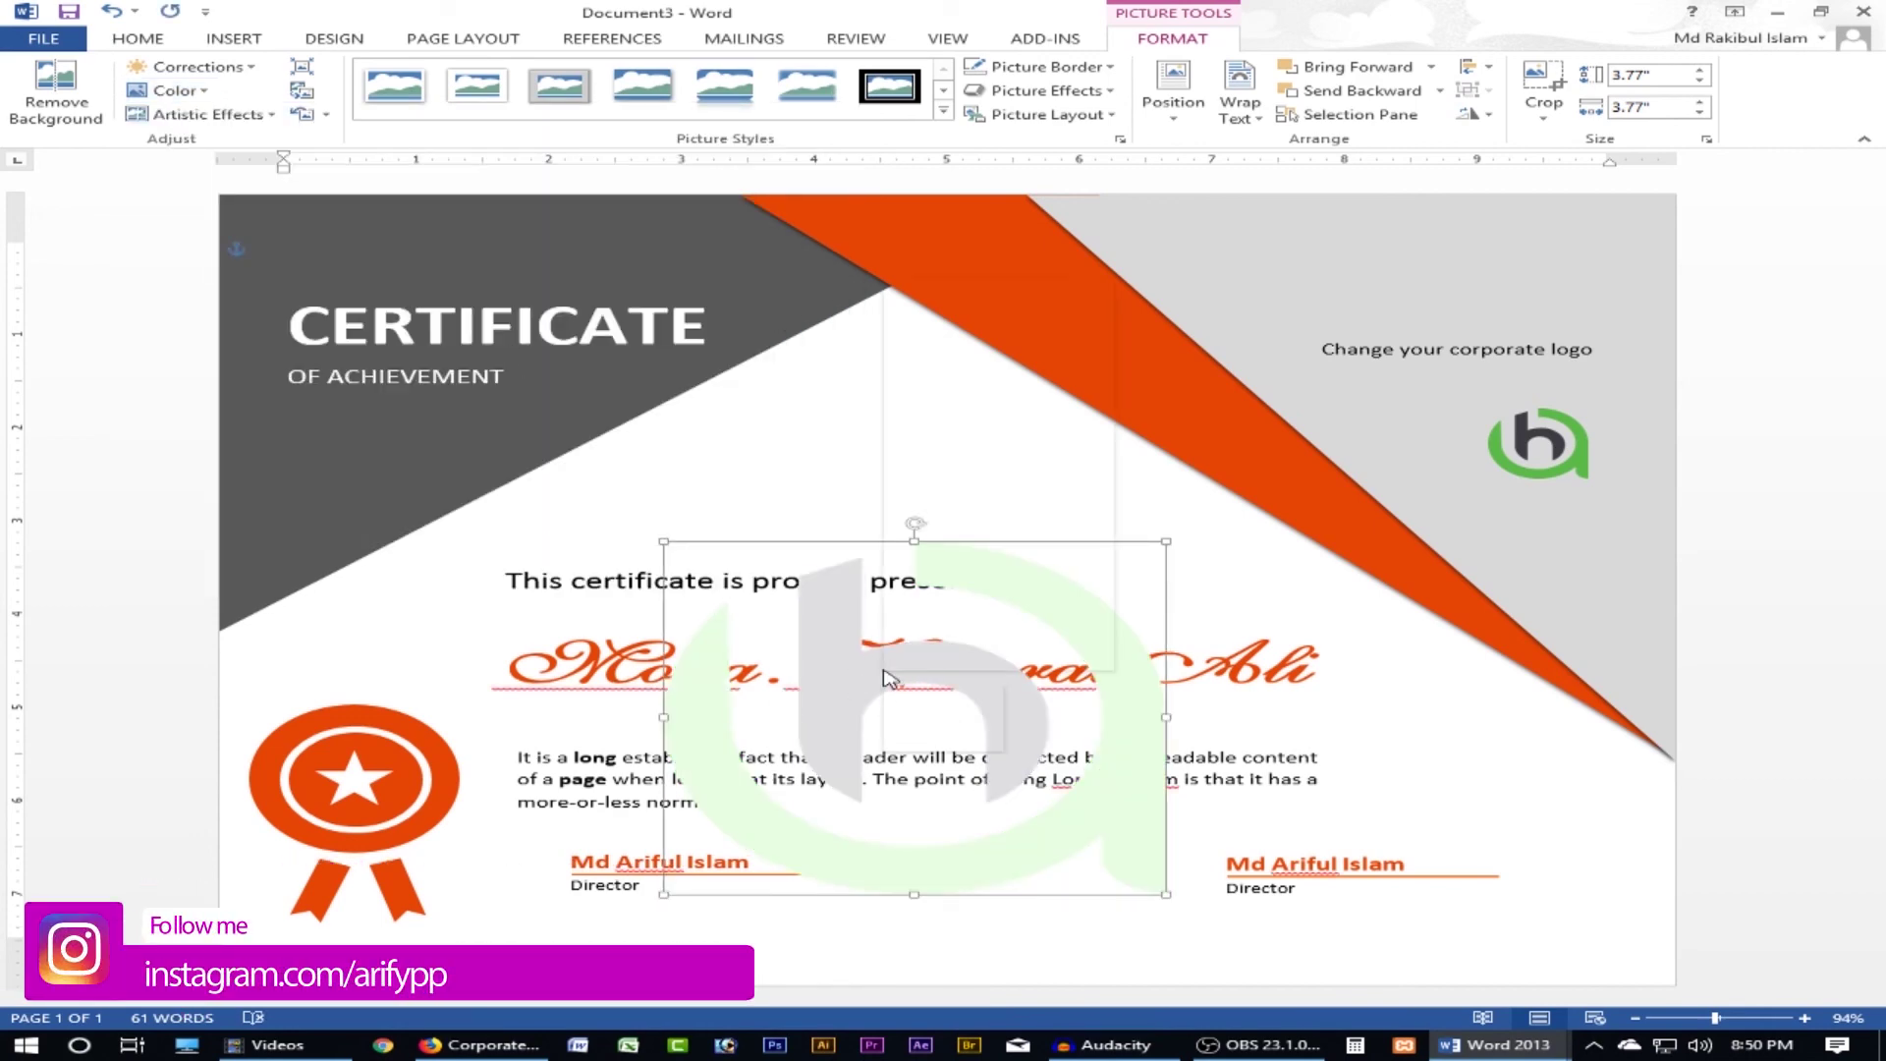
{"action": "right_click", "coordinate": [887, 674]}
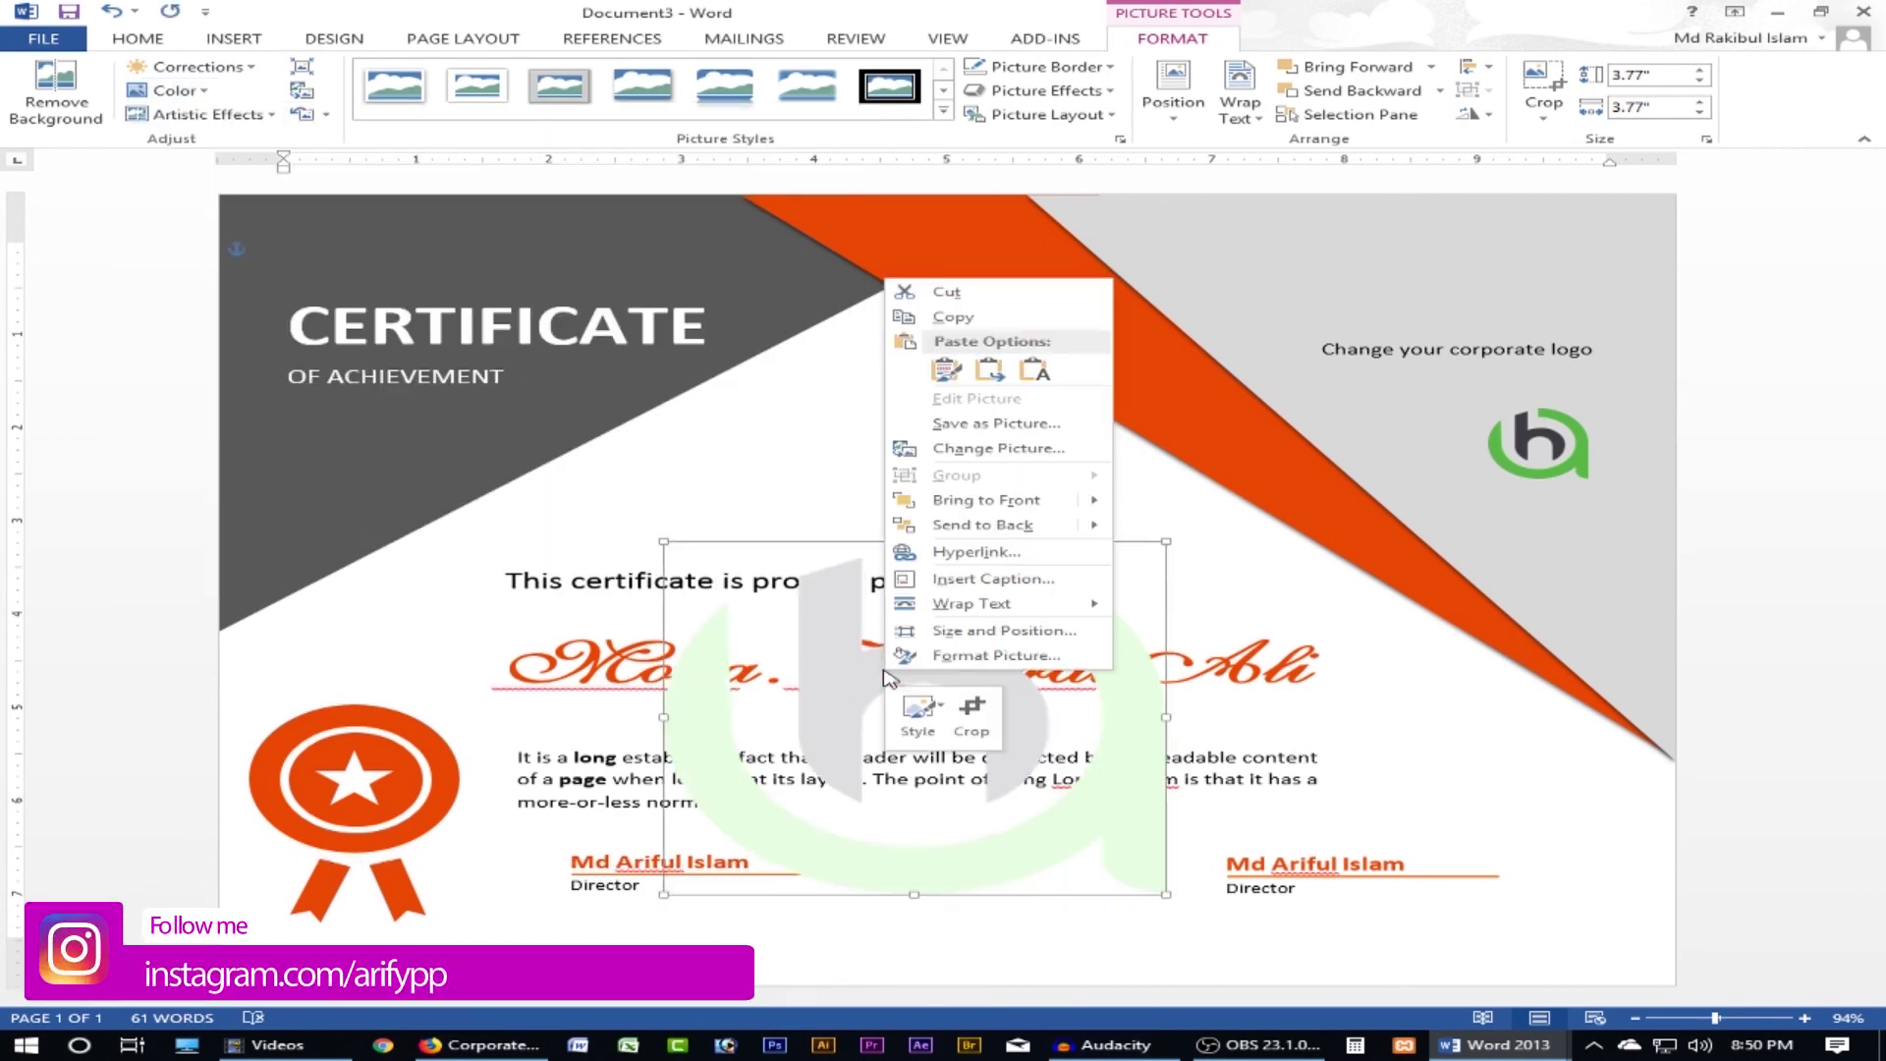
{"action": "mouse_move", "coordinate": [985, 524]}
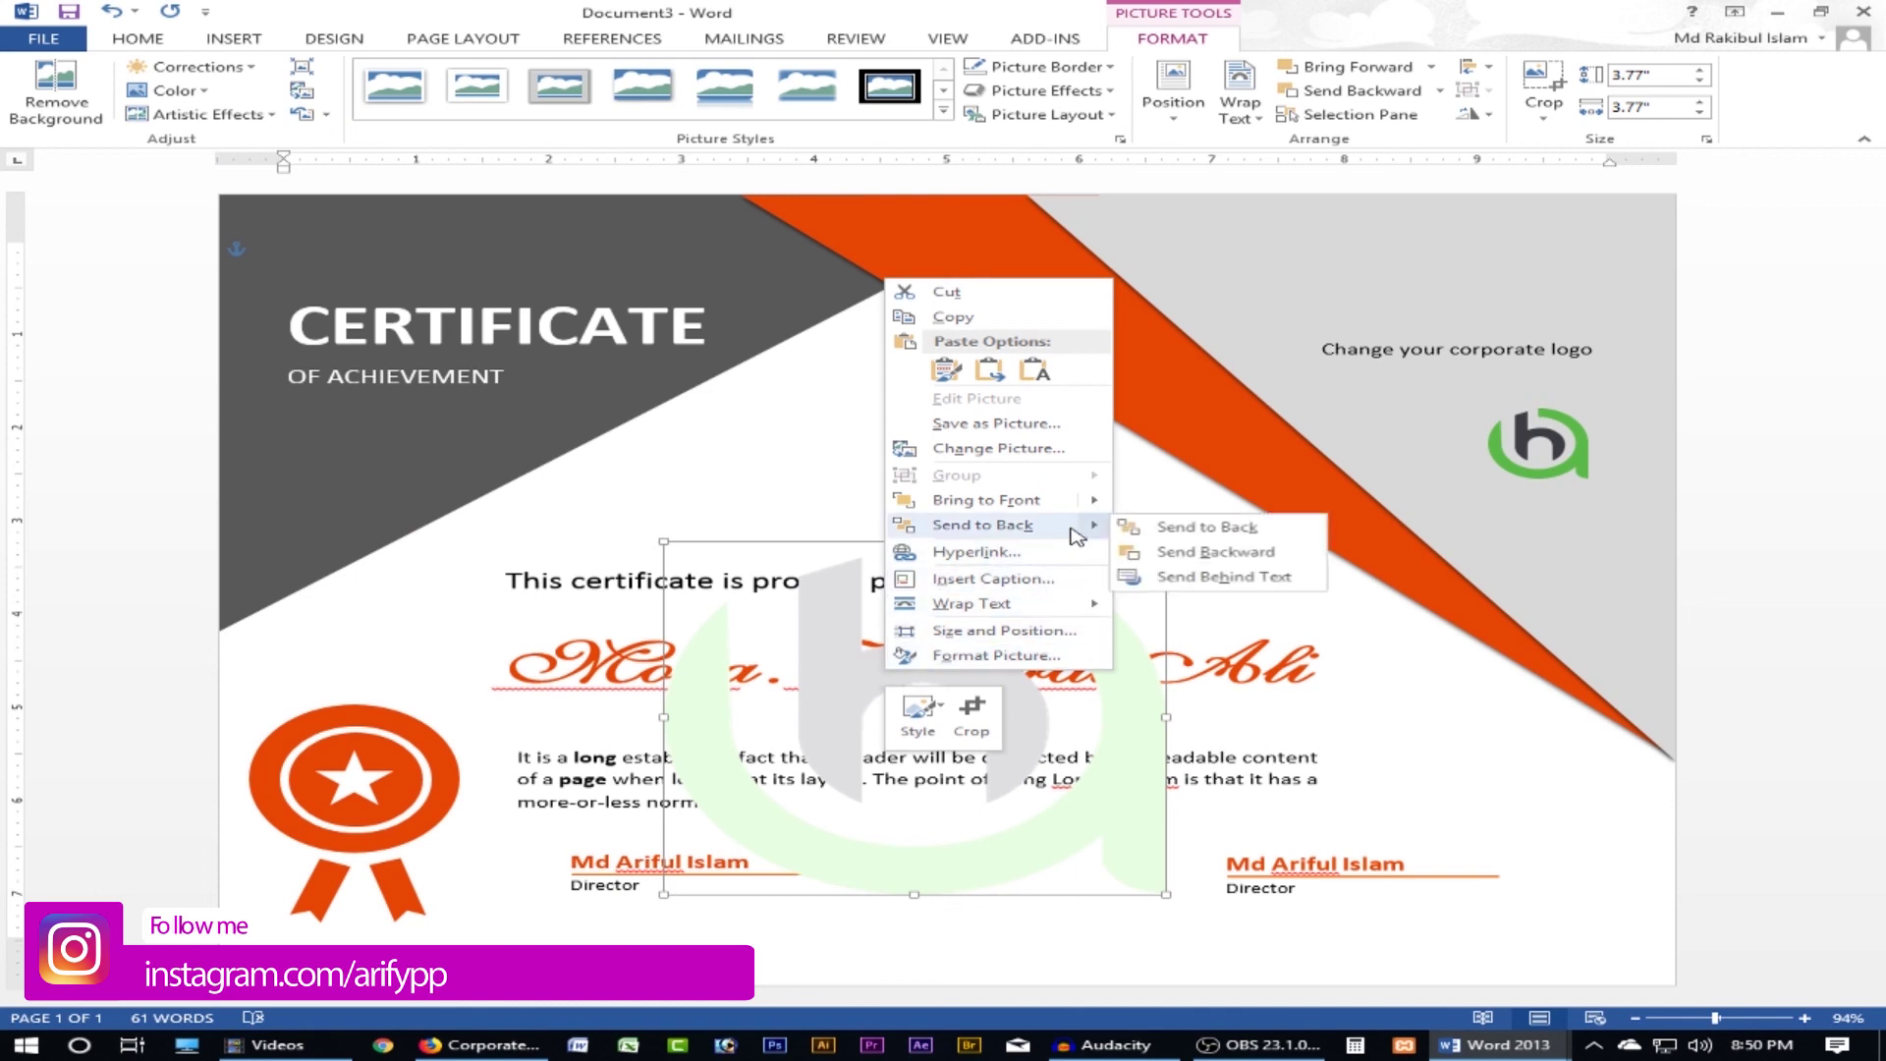
{"action": "left_click", "coordinate": [1232, 585]}
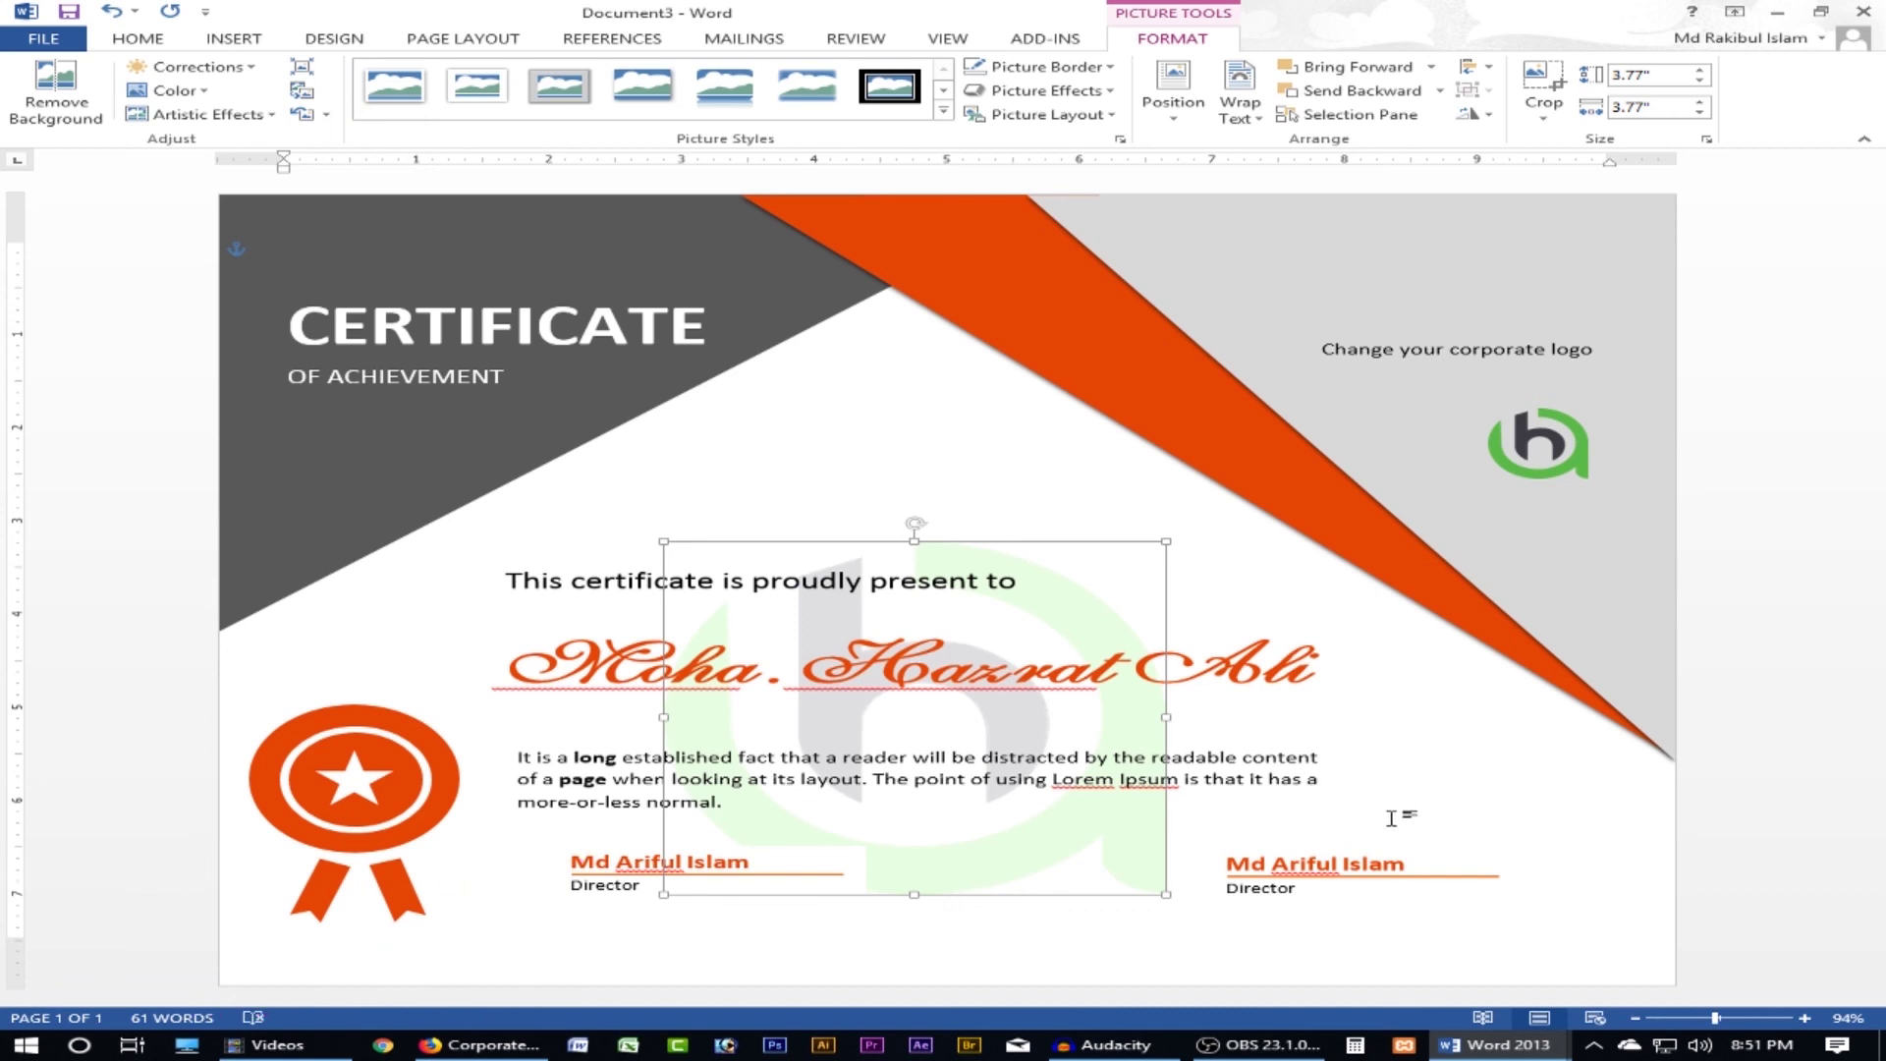
{"action": "left_click", "coordinate": [1544, 875]}
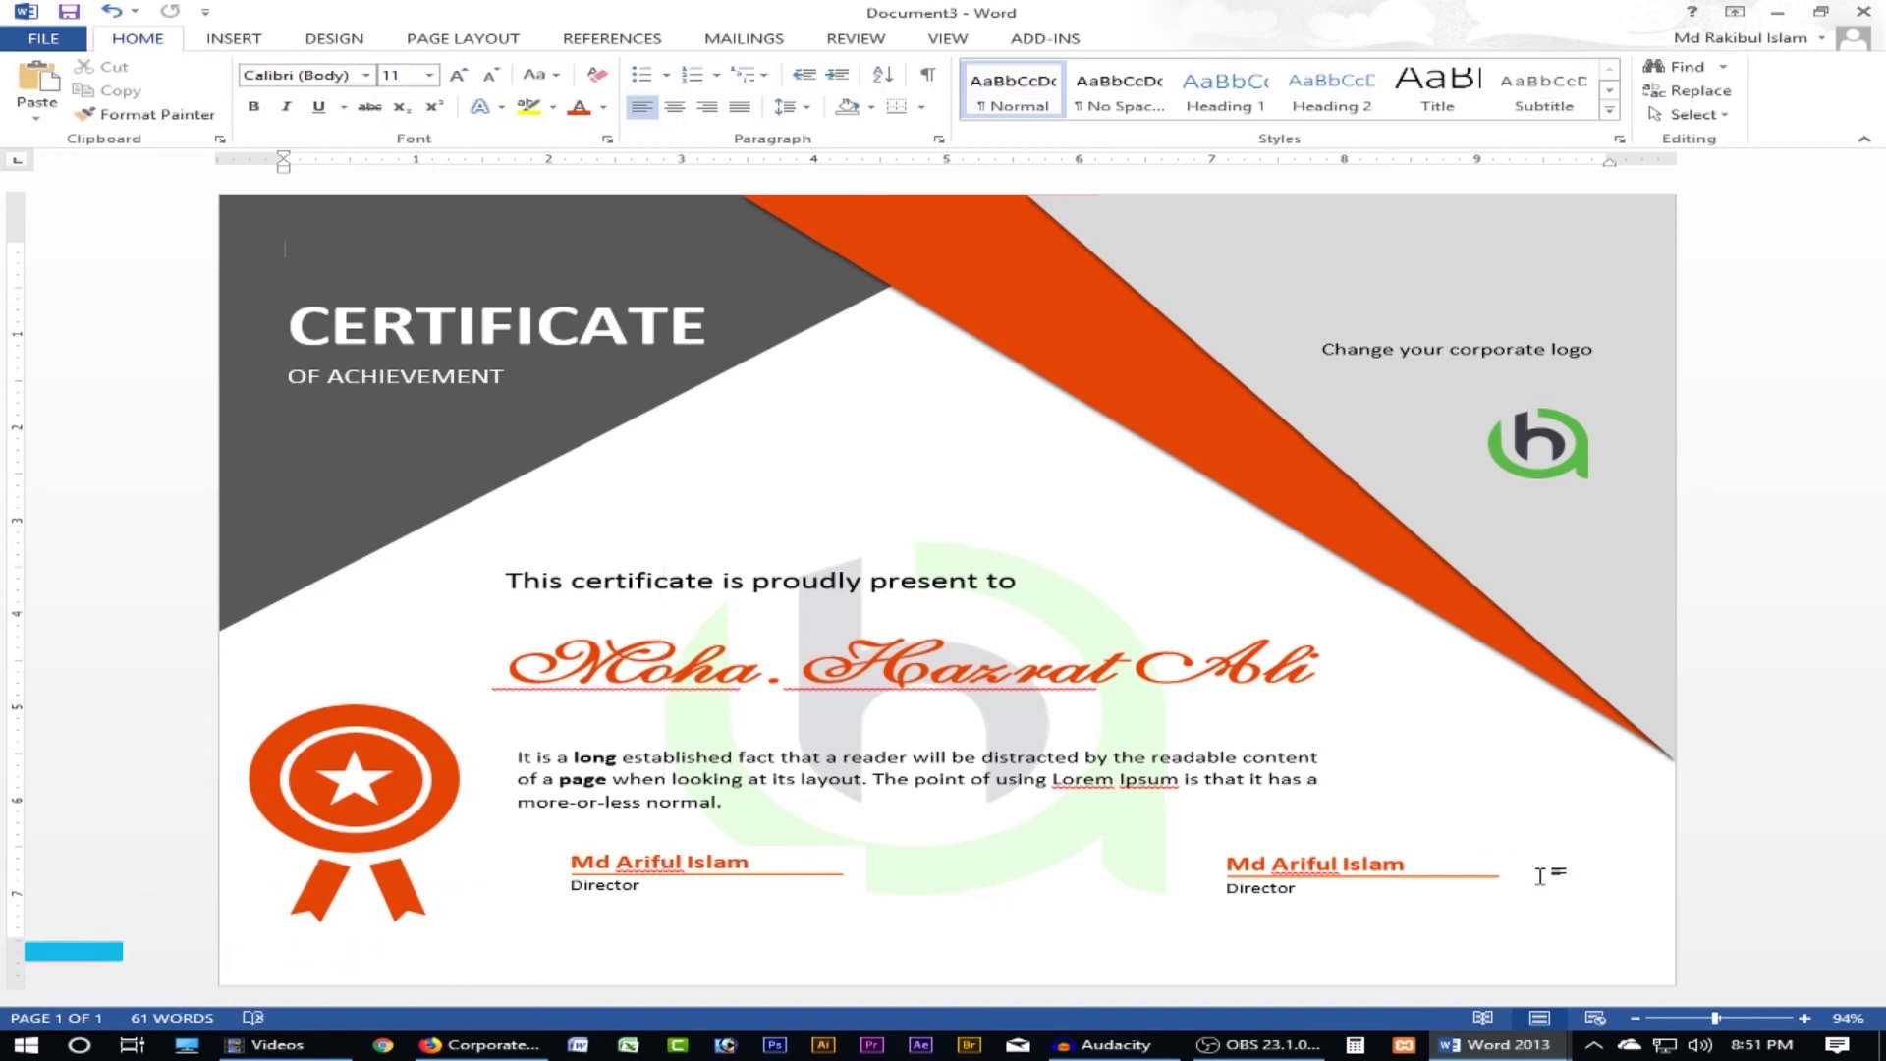